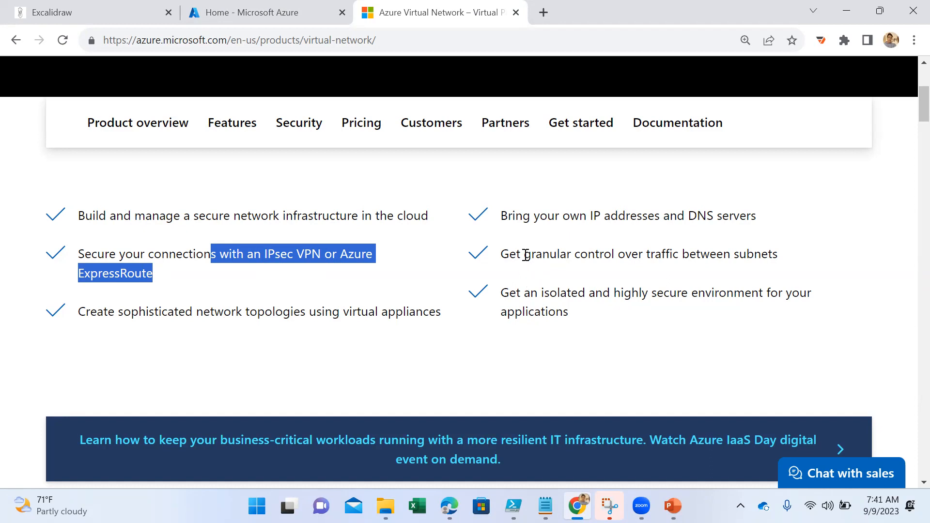
- Examine the benefits and features described on the Azure Virtual Network product page, including subnet traffic control, isolation and protecting data in transit
left_click_drag(525, 255, 666, 270)
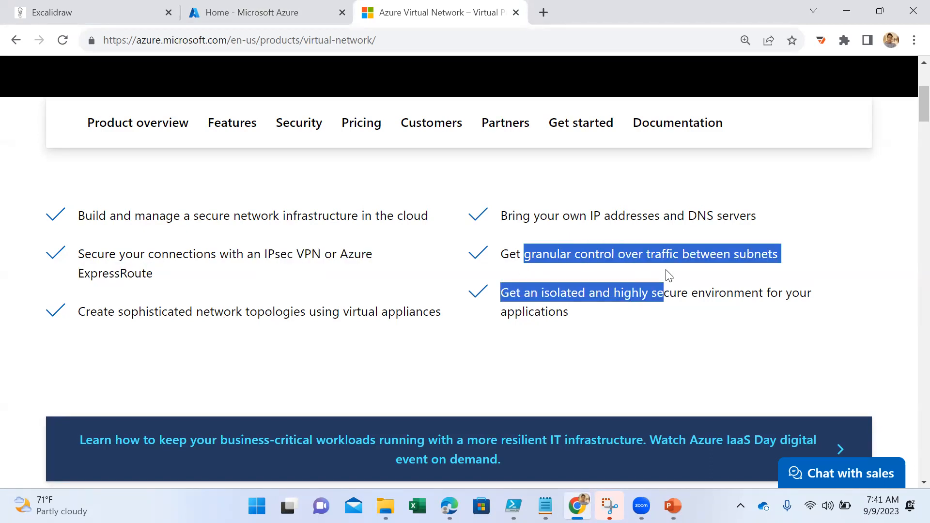
left_click(629, 337)
left_click_drag(570, 314, 505, 296)
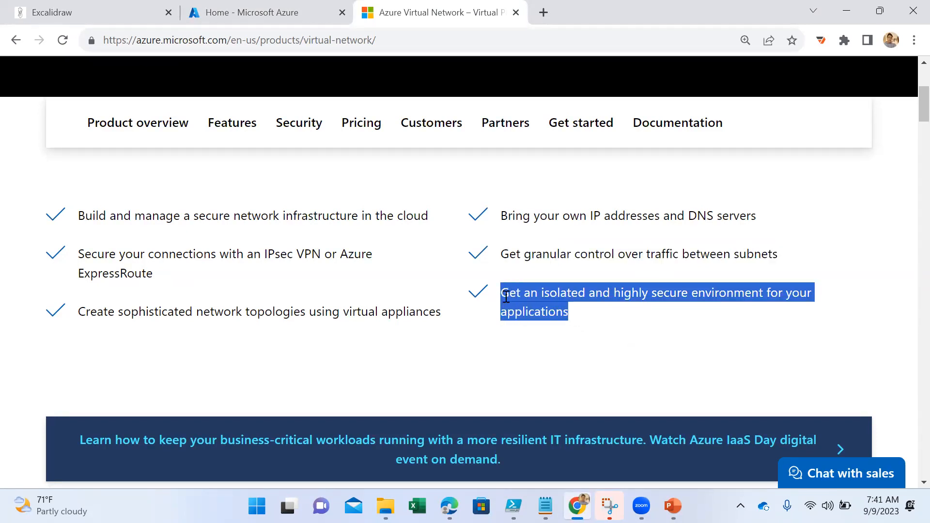
scroll(664, 340, "down", 10)
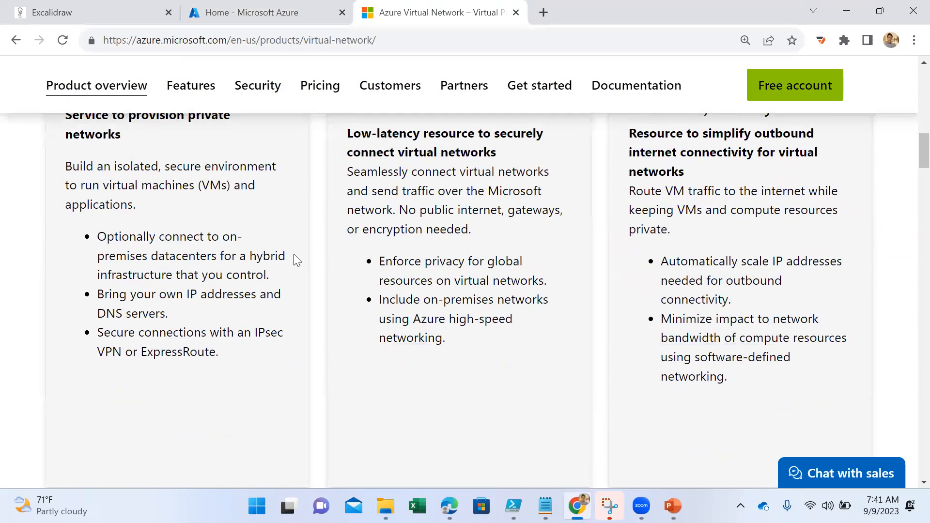
scroll(295, 260, "down", 12)
scroll(295, 266, "down", 4)
scroll(293, 264, "up", 3)
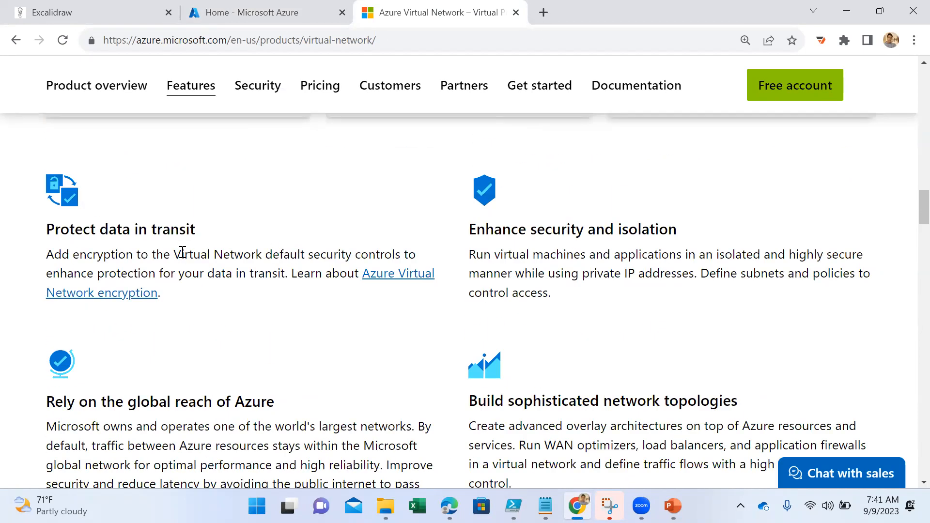
left_click_drag(136, 230, 200, 234)
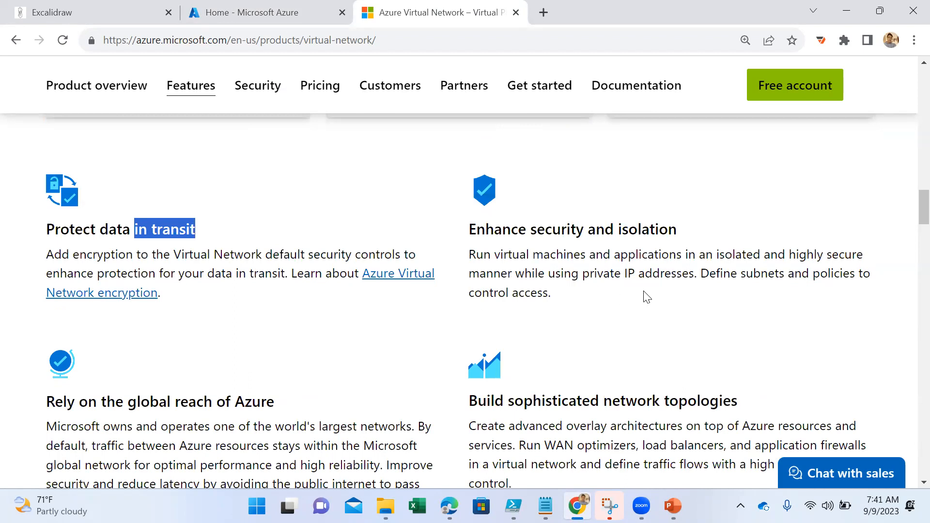
scroll(301, 324, "down", 12)
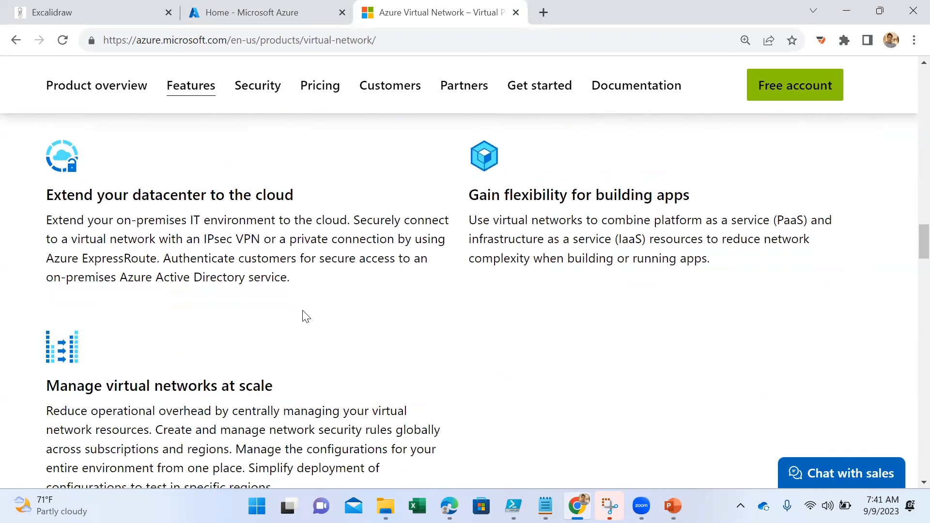
scroll(314, 314, "down", 12)
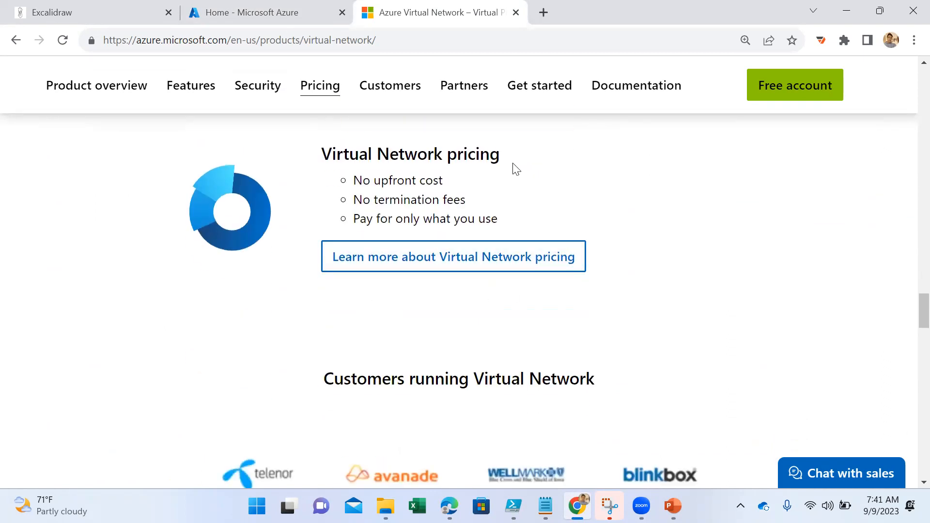
- Examine the Virtual Network pricing terms, then review the customers, technology partners and documentation sections of the product page
left_click_drag(320, 156, 521, 170)
left_click_drag(391, 200, 481, 215)
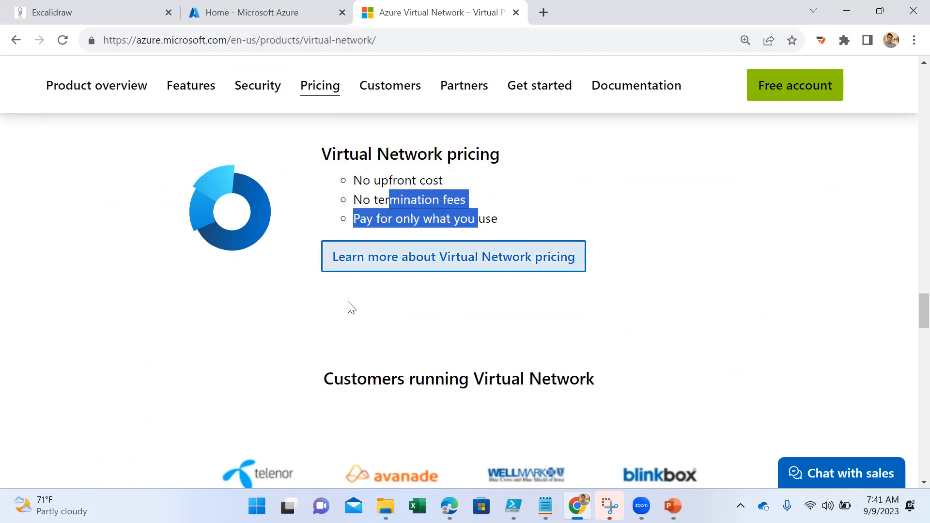
left_click(413, 305)
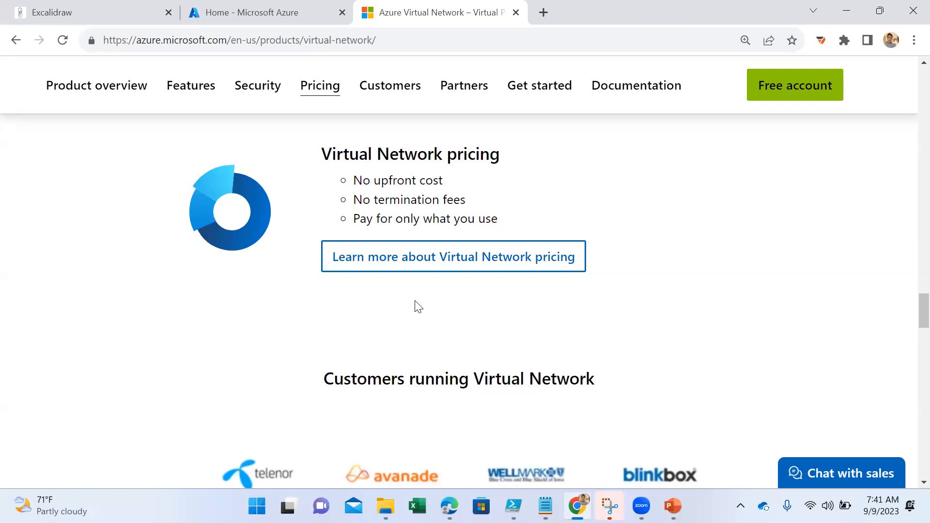
scroll(418, 306, "down", 4)
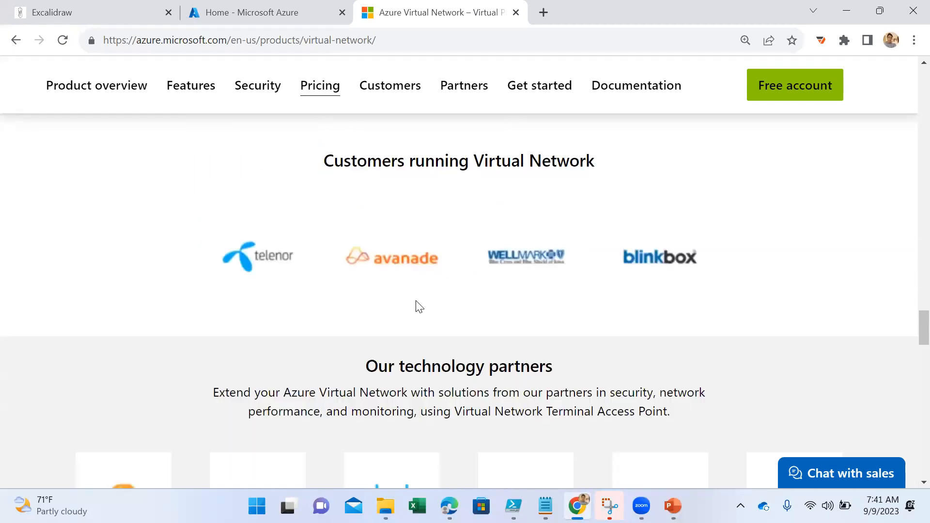
scroll(418, 307, "down", 15)
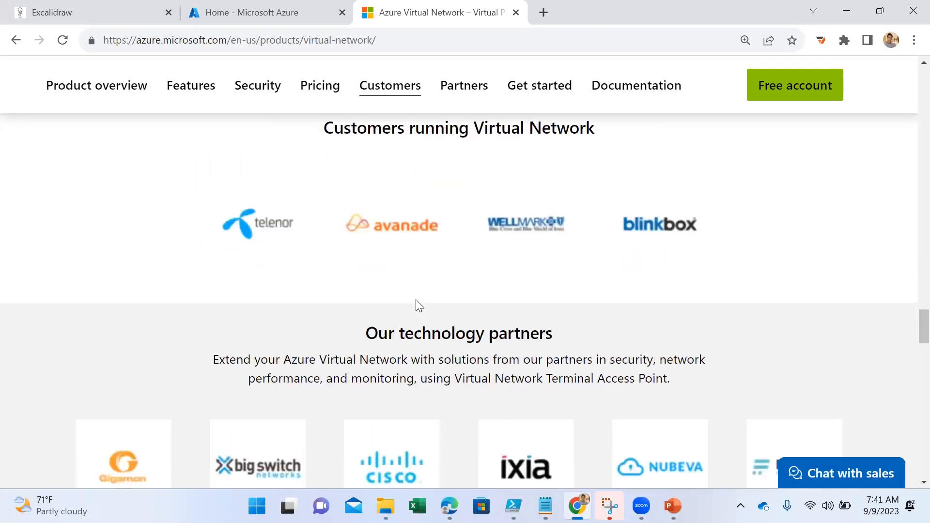
scroll(417, 303, "down", 8)
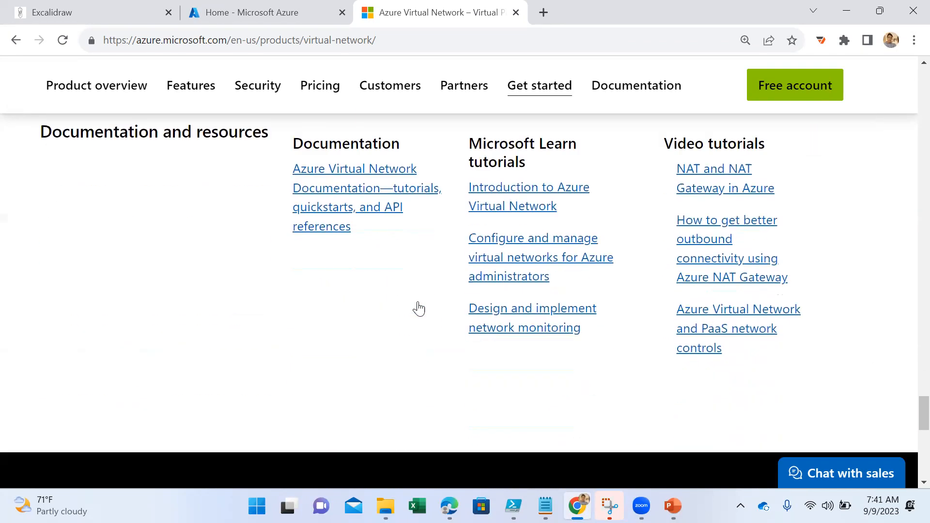
scroll(419, 305, "up", 3)
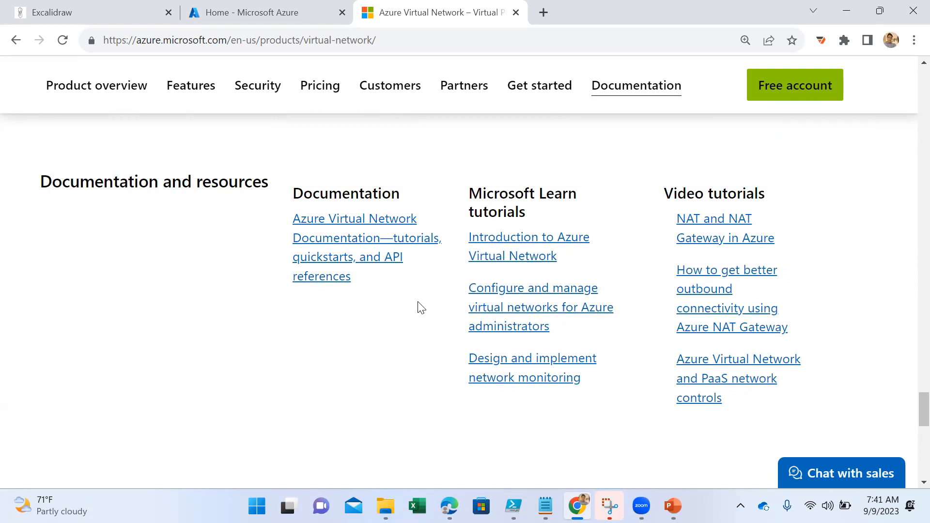
scroll(453, 254, "up", 6)
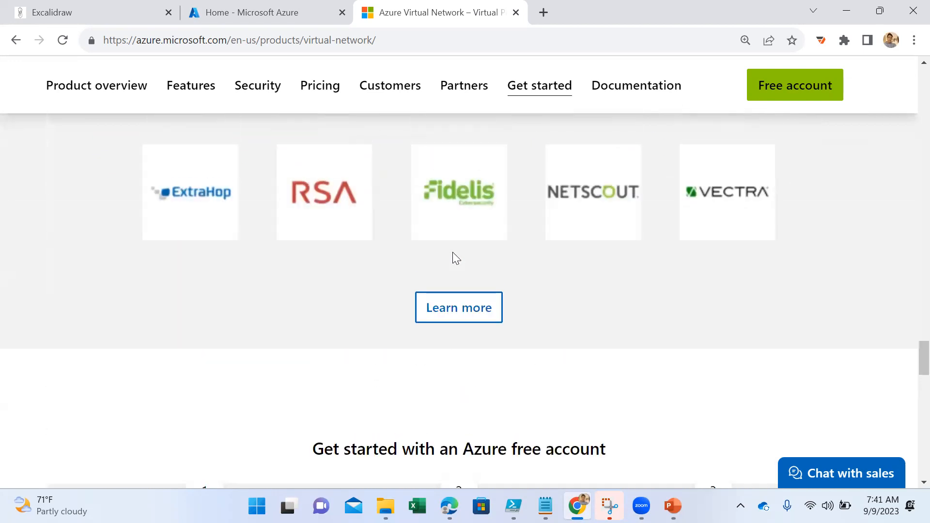
- Switch to the PowerPoint presentation, open the Subnets slide and read its points on segmenting a virtual network and logical divisions
left_click(670, 439)
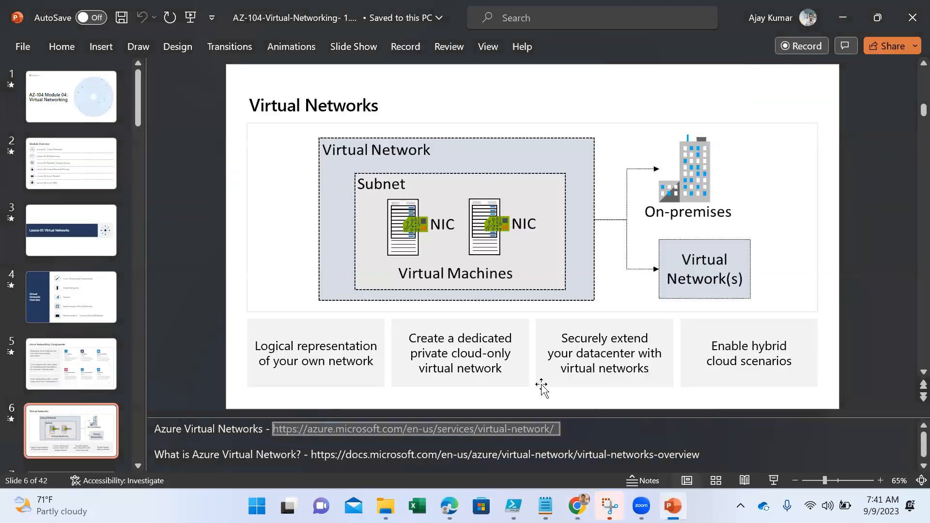
scroll(100, 384, "down", 2)
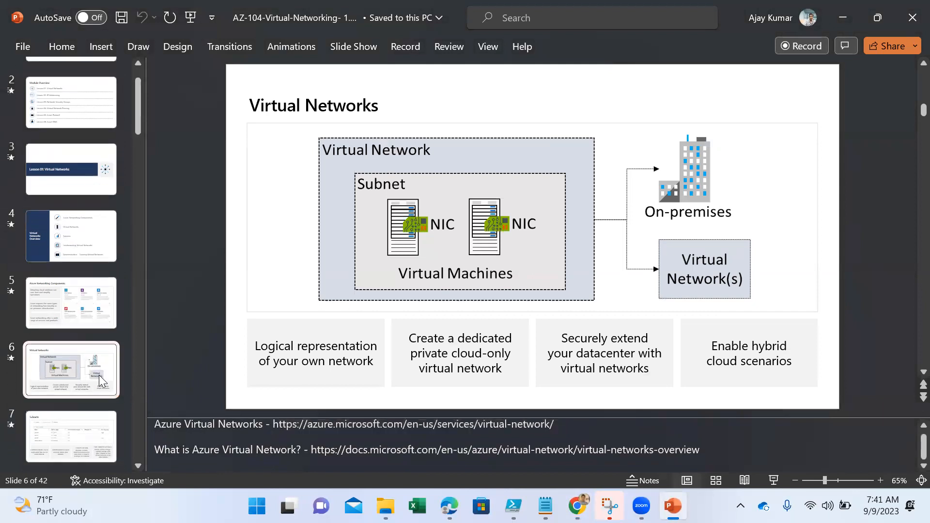
left_click(80, 403)
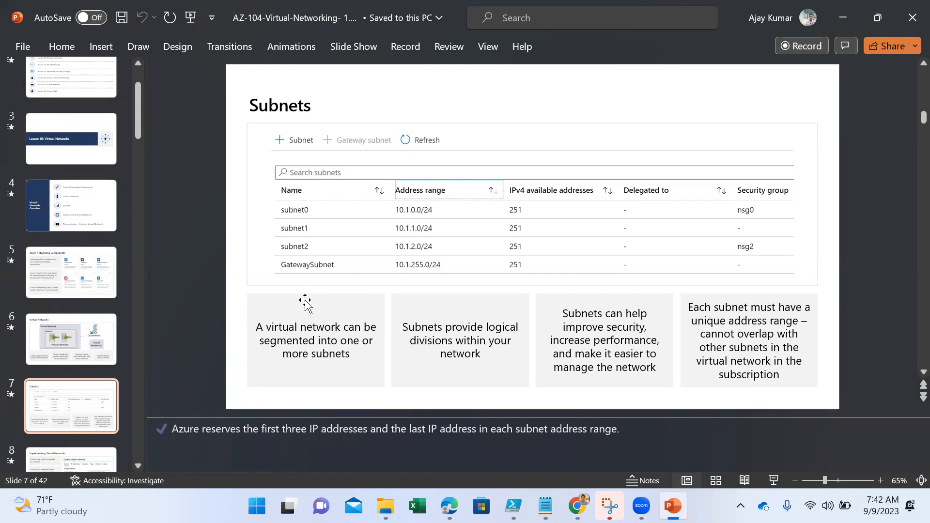
left_click(291, 326)
left_click_drag(350, 354, 278, 325)
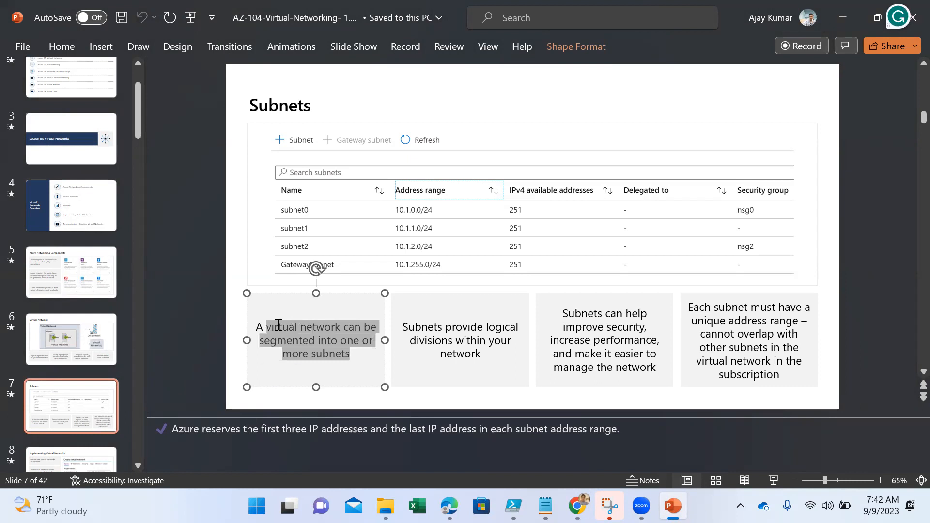
left_click(327, 340)
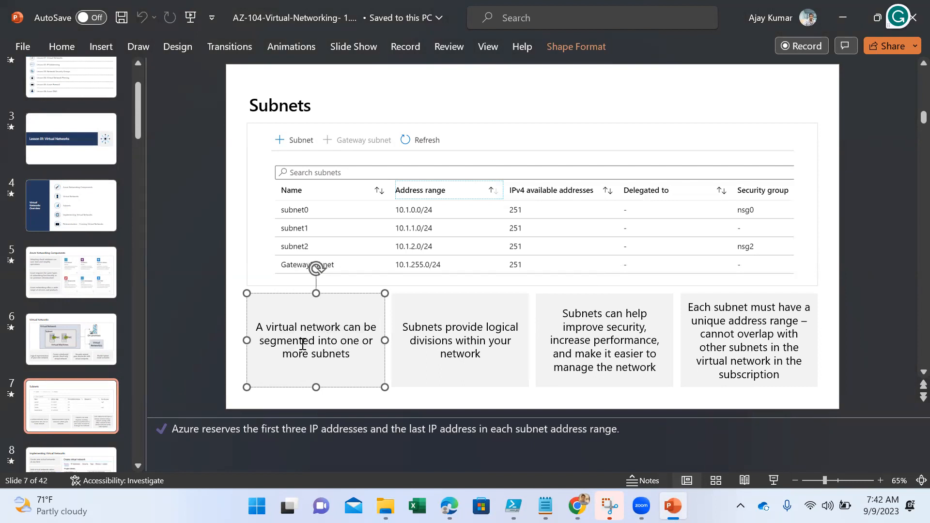
left_click_drag(360, 358, 321, 343)
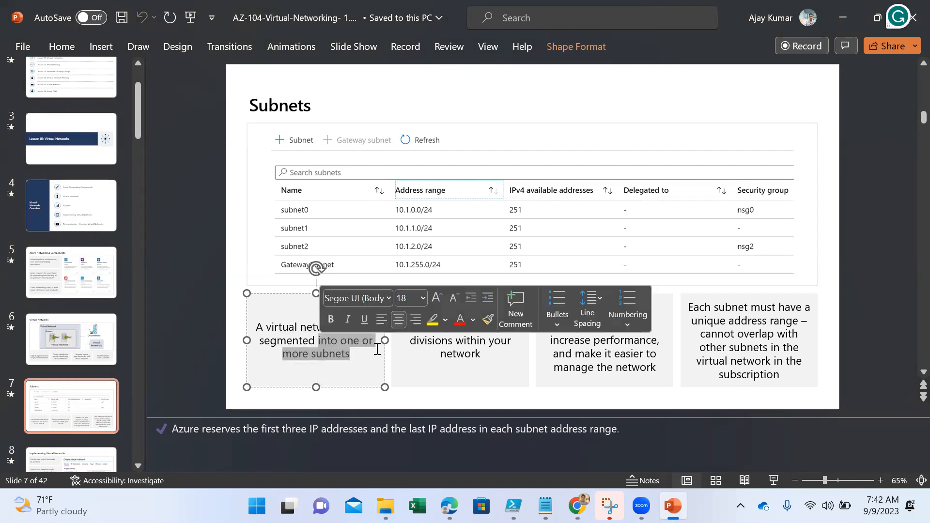
left_click(452, 352)
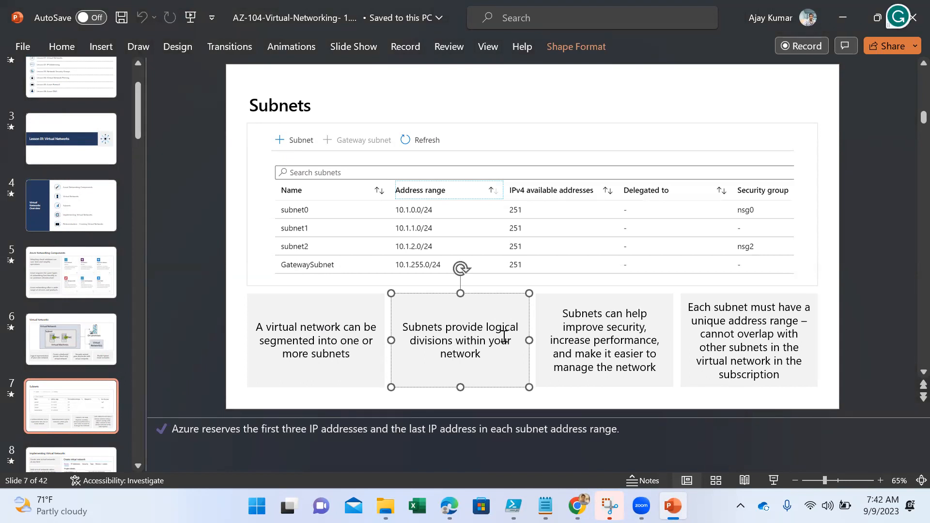
left_click_drag(478, 356, 455, 337)
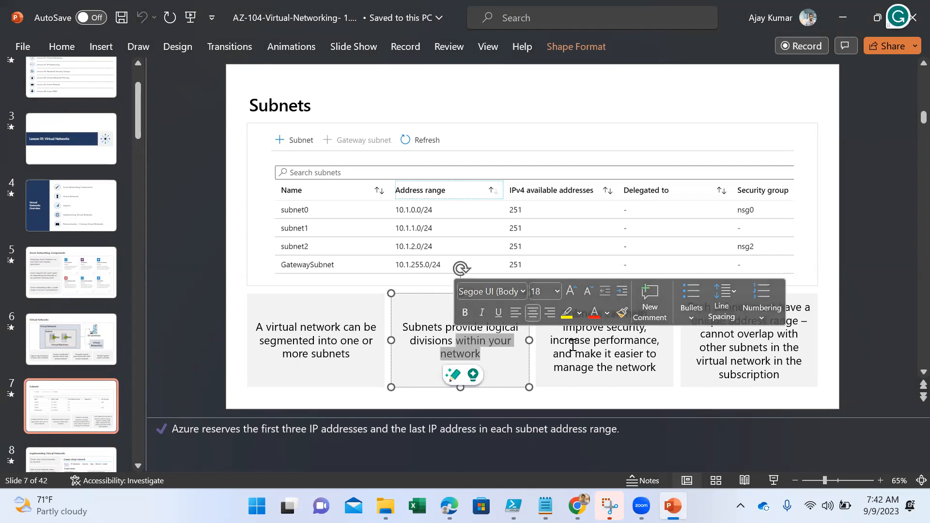
- Switch to the Excalidraw whiteboard in Chrome and delete everything on the canvas
left_click(577, 506)
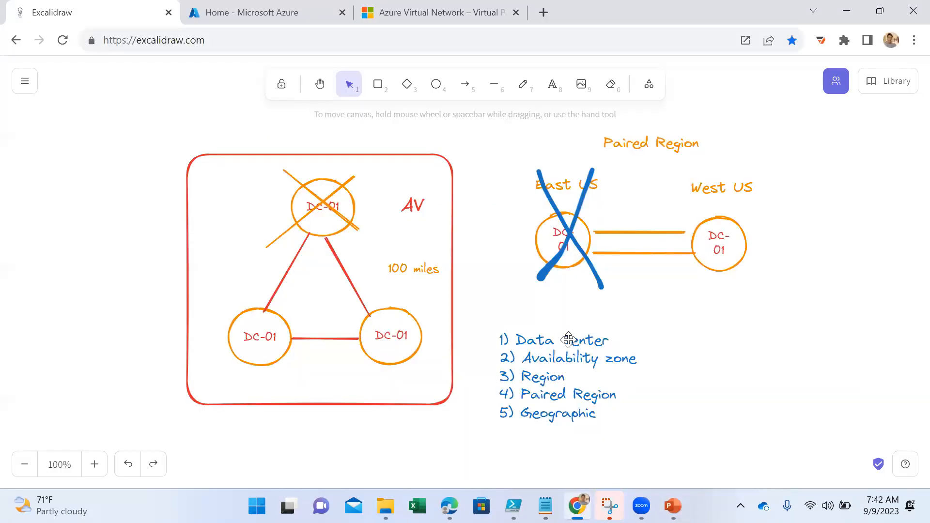
key("ctrl+a")
key("Delete")
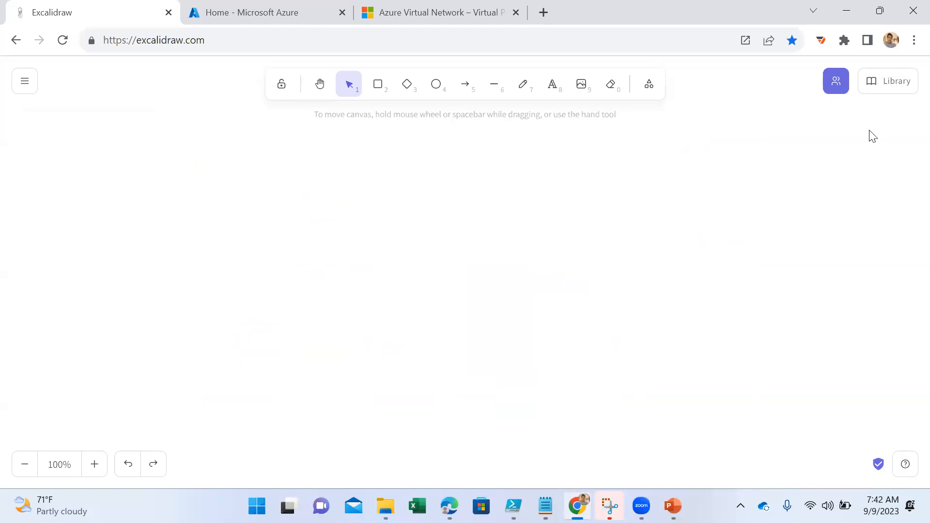
- Find the Azure Virtual Network icon in the shape library and place it on the empty canvas
left_click(892, 81)
scroll(853, 334, "down", 8)
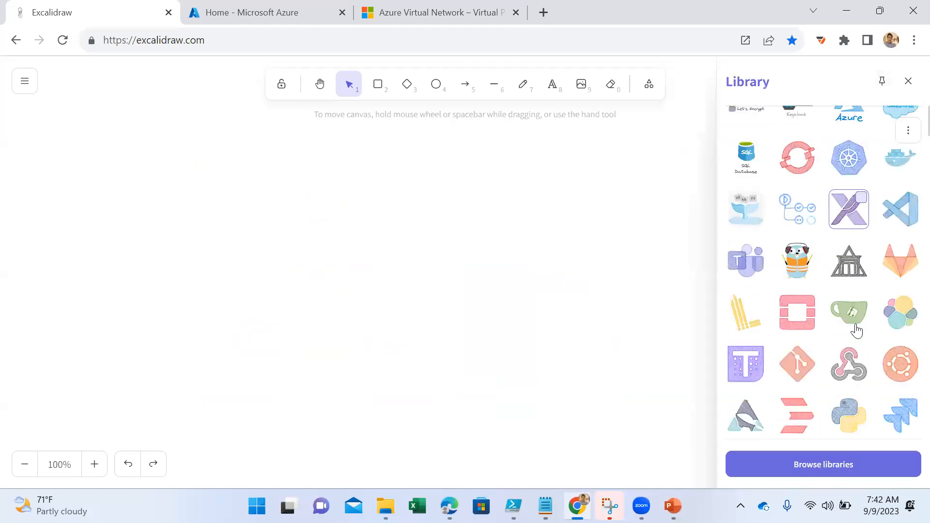
scroll(860, 319, "down", 10)
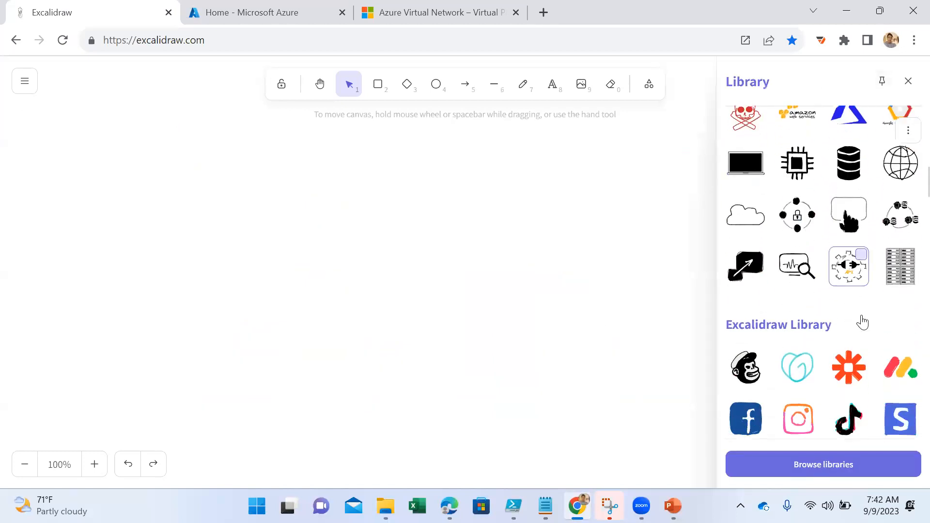
scroll(854, 317, "down", 10)
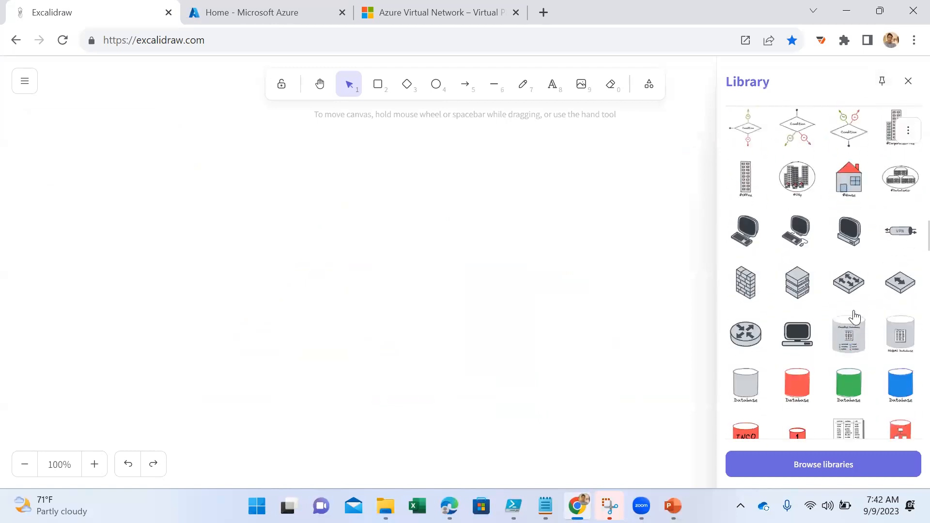
scroll(856, 312, "down", 9)
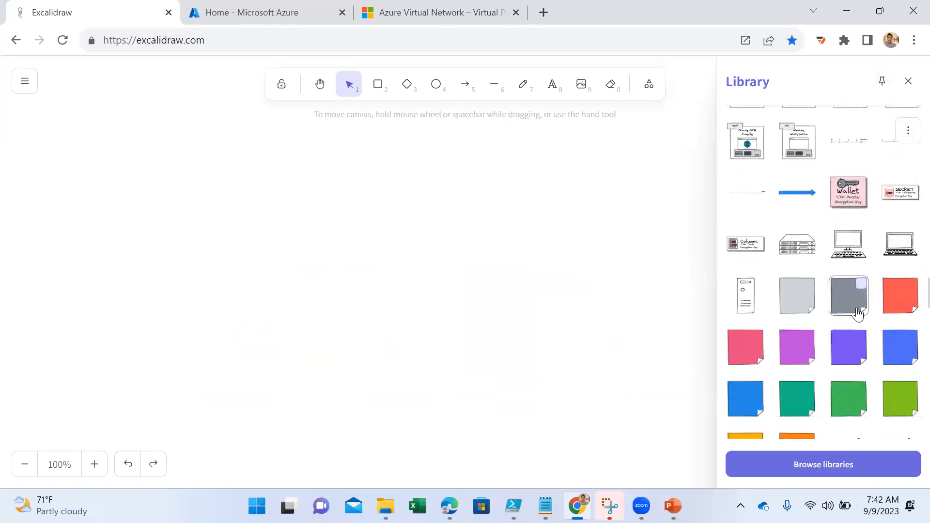
scroll(857, 311, "down", 3)
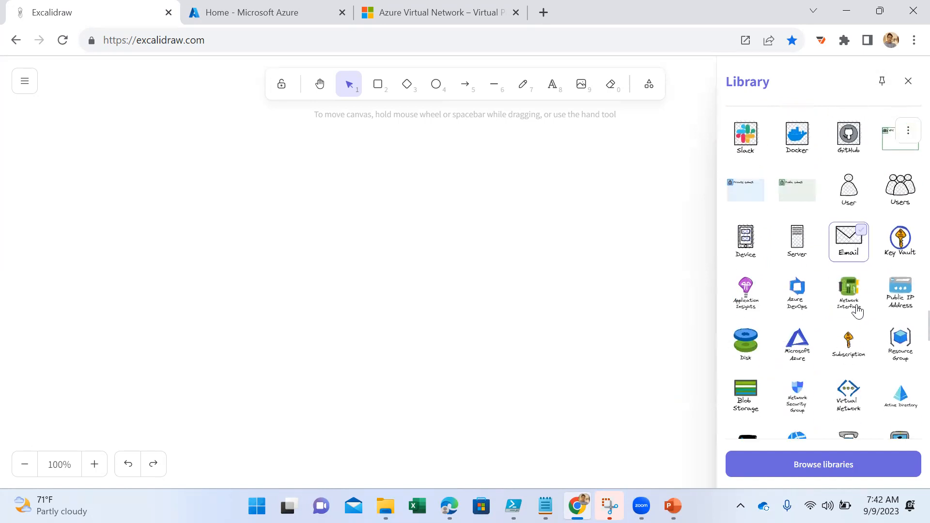
scroll(858, 310, "down", 2)
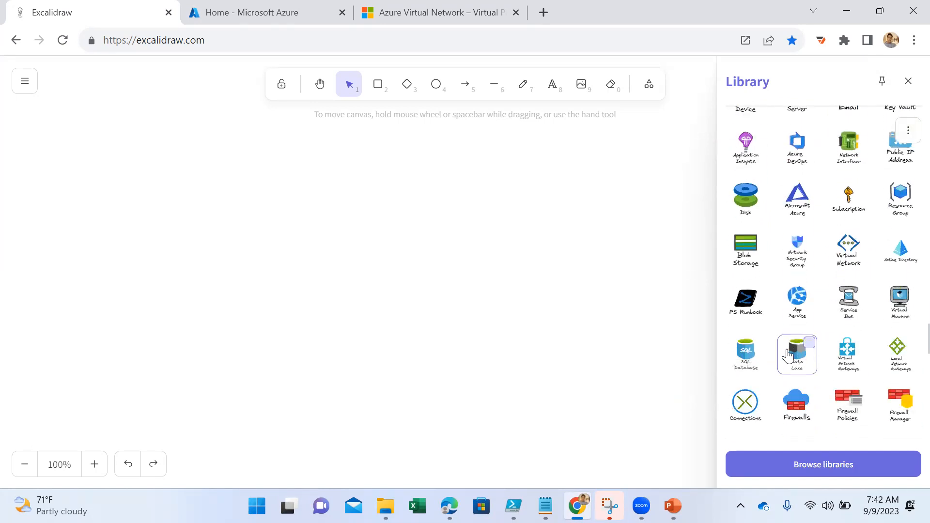
left_click_drag(845, 249, 306, 213)
- Select the whole Virtual Network icon with its caption and reposition it lower on the canvas, leaving space above it
left_click(372, 277)
left_click(311, 216)
left_click_drag(369, 147, 222, 262)
left_click_drag(337, 238, 321, 341)
left_click(453, 311)
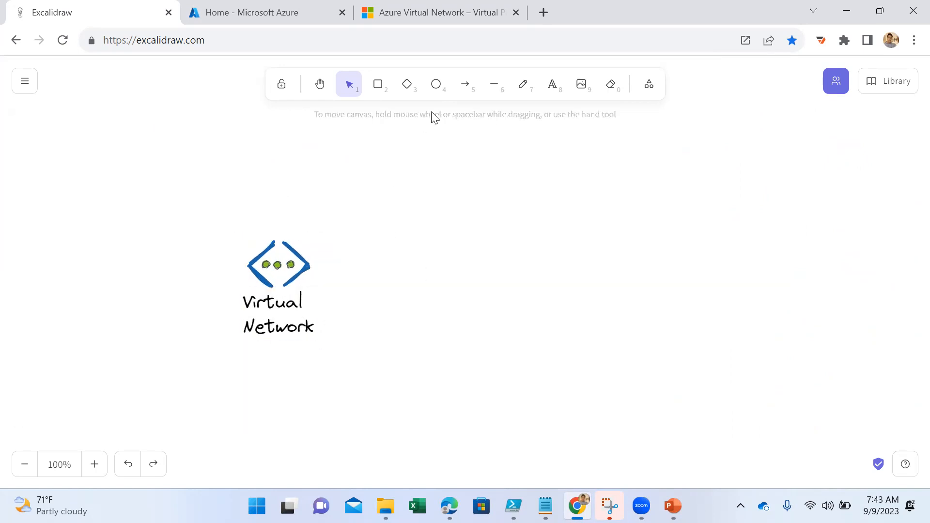
- Add the text label "EastUS" above the Virtual Network icon
left_click(552, 88)
left_click(249, 194)
type("EastUS")
left_click(456, 288)
- Draw four separate green straight lines fanning out from the Virtual Network icon for its subnets
left_click(488, 95)
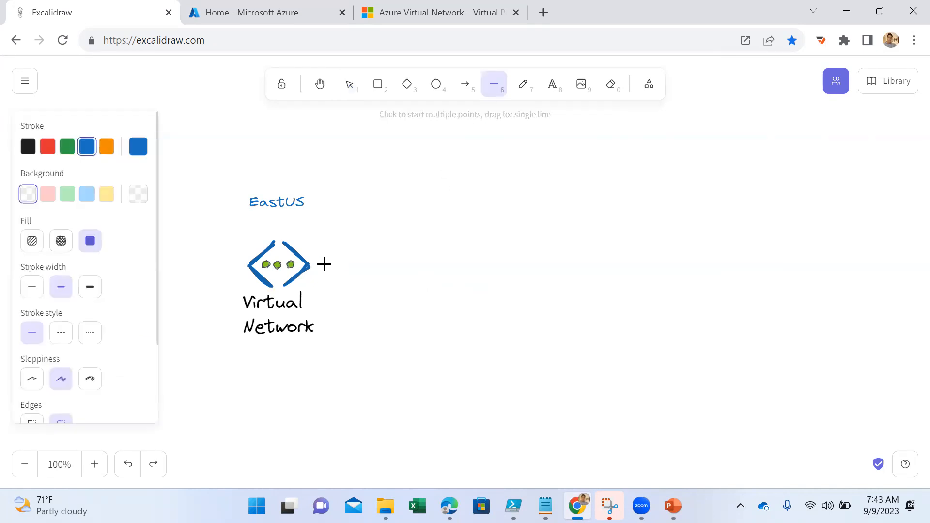
left_click(67, 146)
left_click_drag(312, 255, 393, 234)
left_click(493, 83)
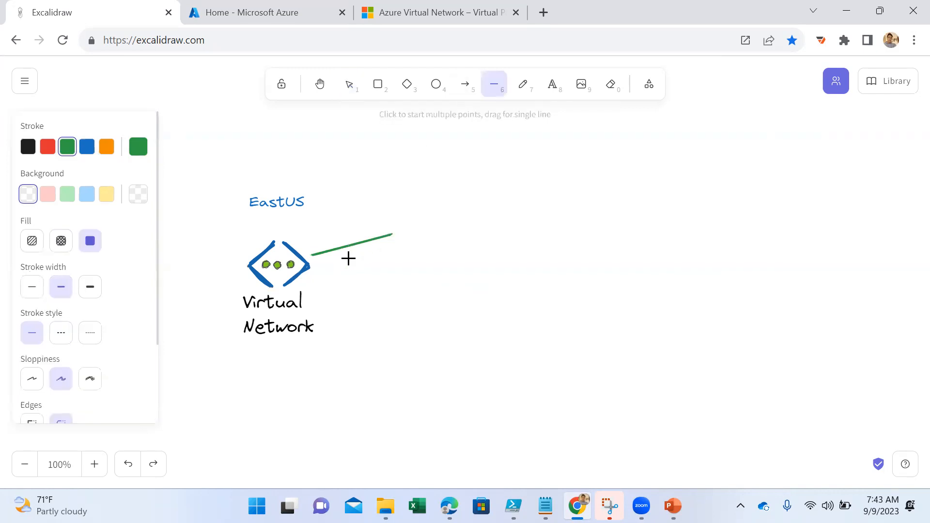
left_click_drag(318, 266, 419, 292)
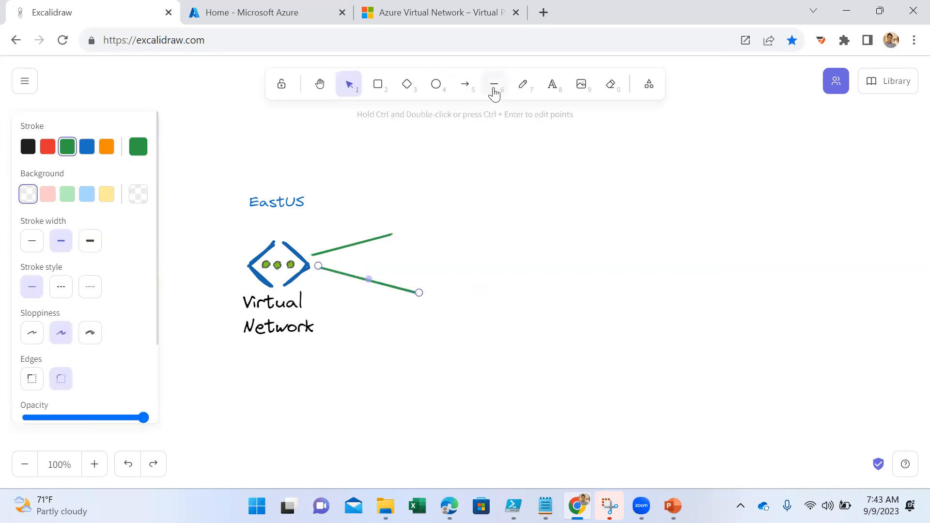
left_click(493, 87)
left_click_drag(315, 286, 396, 332)
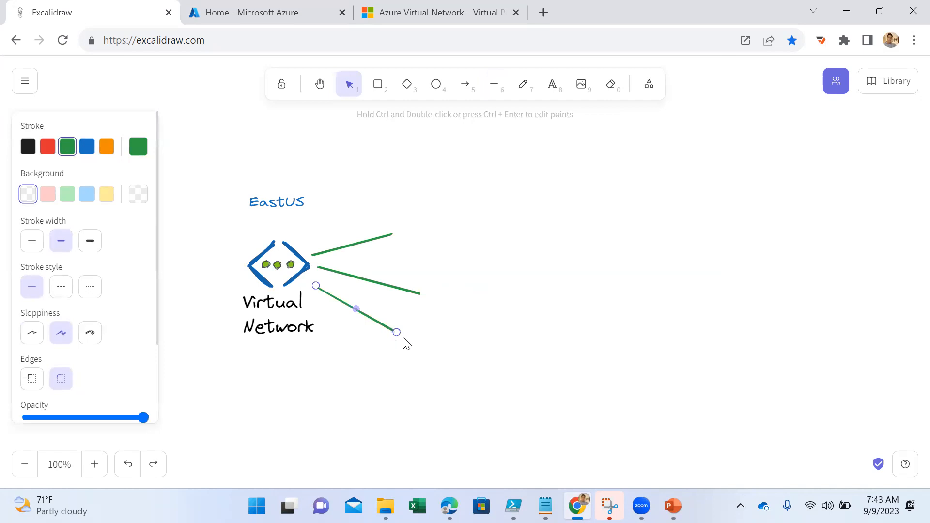
left_click(494, 87)
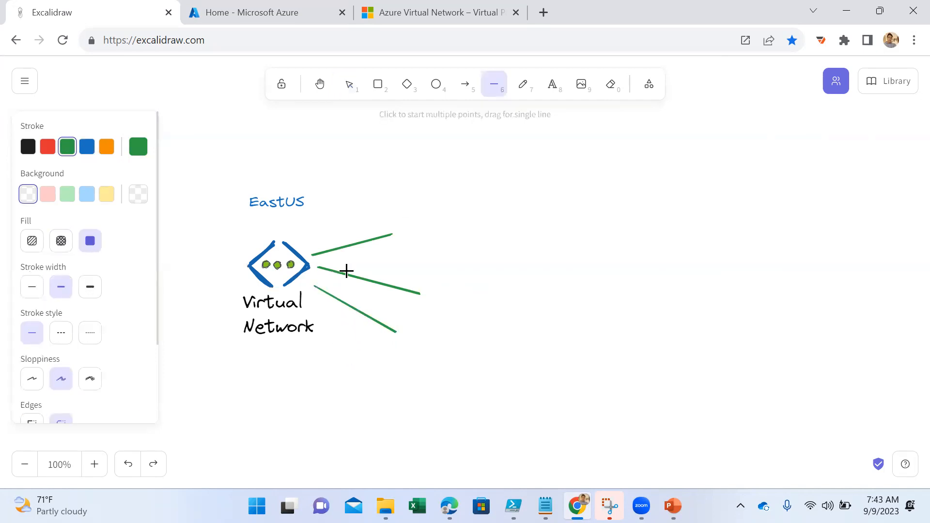
left_click_drag(306, 294, 346, 363)
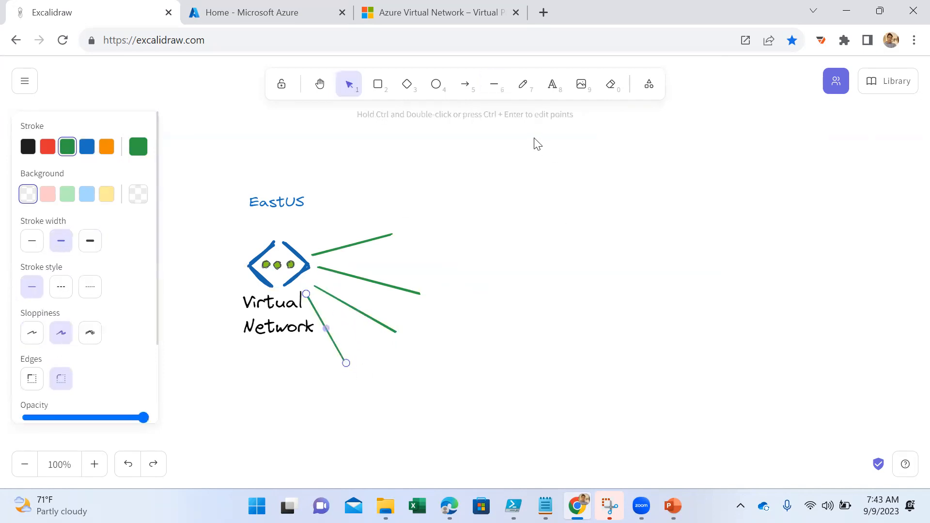
left_click(493, 84)
left_click(416, 227)
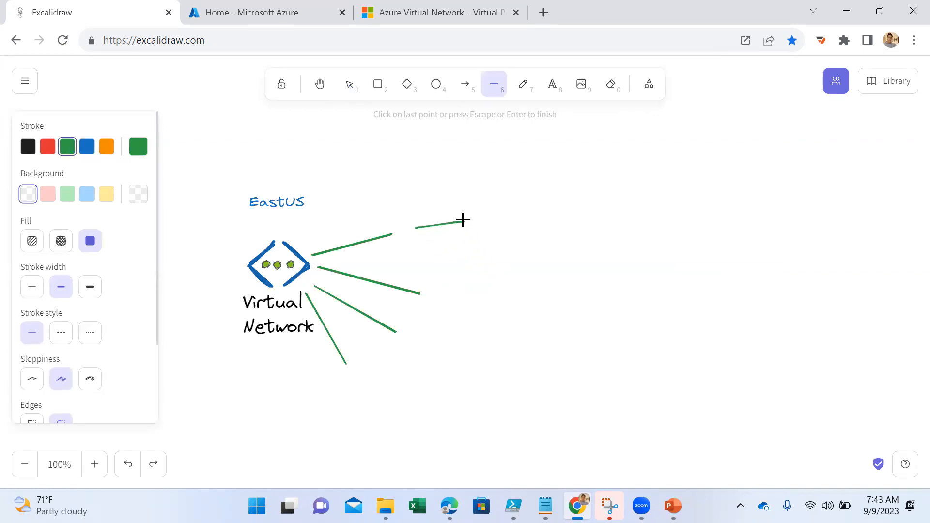
key("Escape")
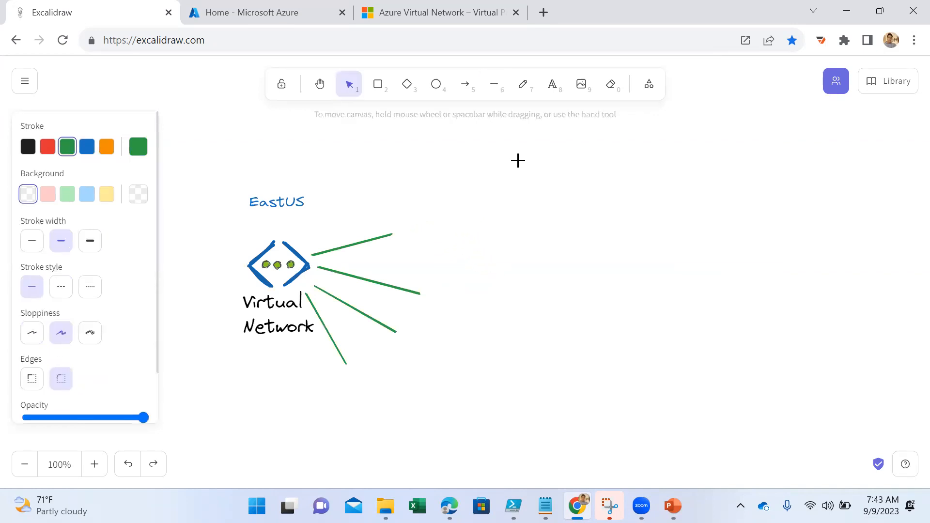
- Add the green text label "Subnet-01" at the end of the uppermost line
left_click(552, 92)
left_click(400, 229)
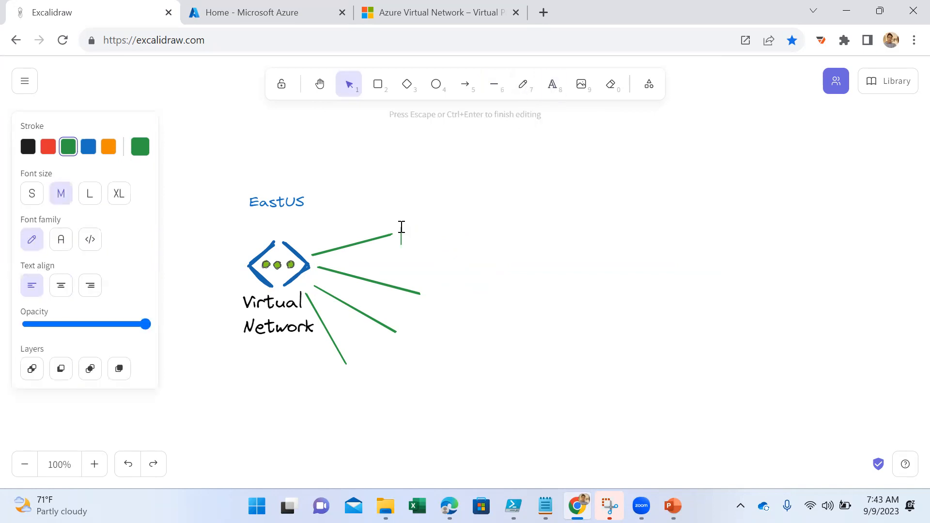
type("Subnet-01")
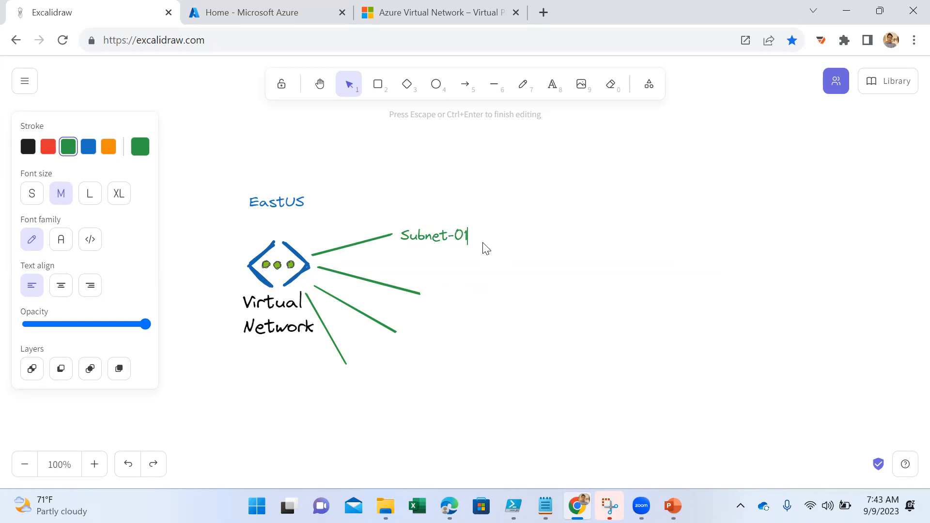
- Copy the Subnet-01 label to the ends of the other three lines as "Subnet-02", "Subnet-03" and "Subnet-04"
key("Home")
key("ctrl+a")
key("ctrl+c")
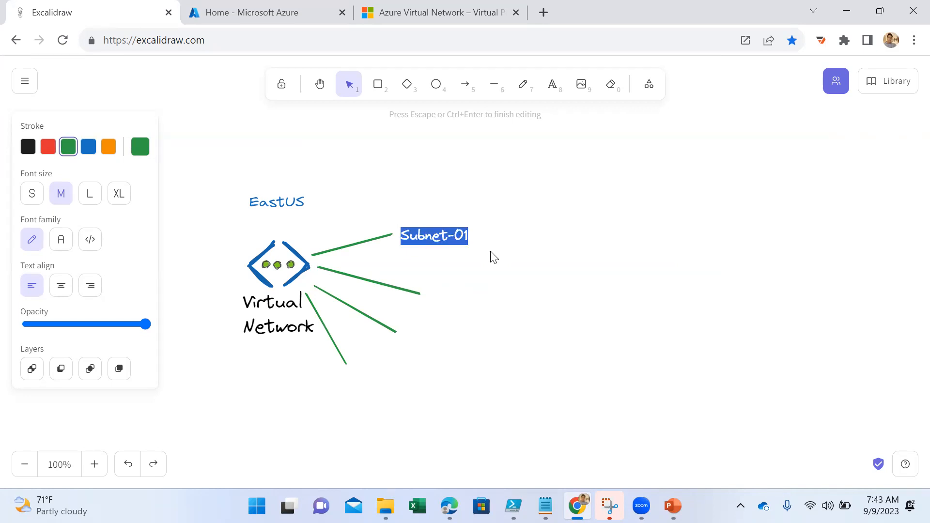
left_click(429, 300)
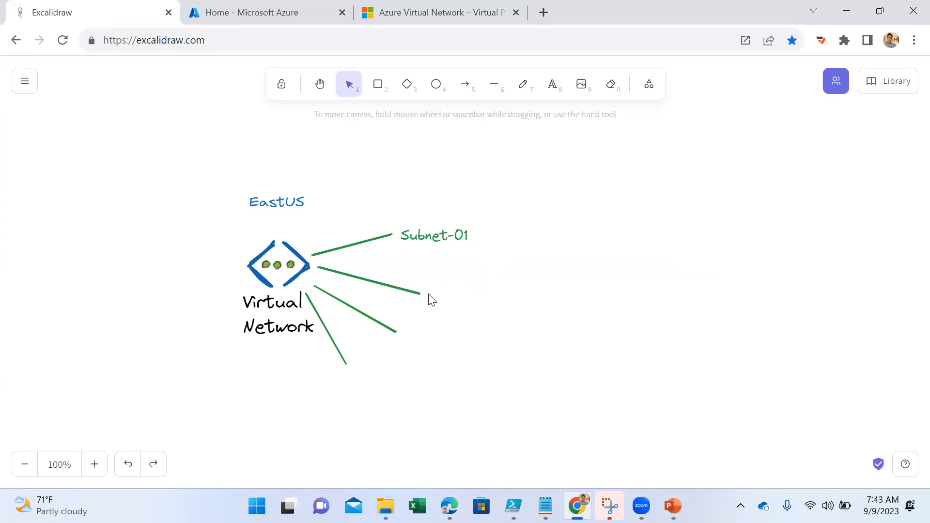
double_click(428, 295)
key("ctrl+v")
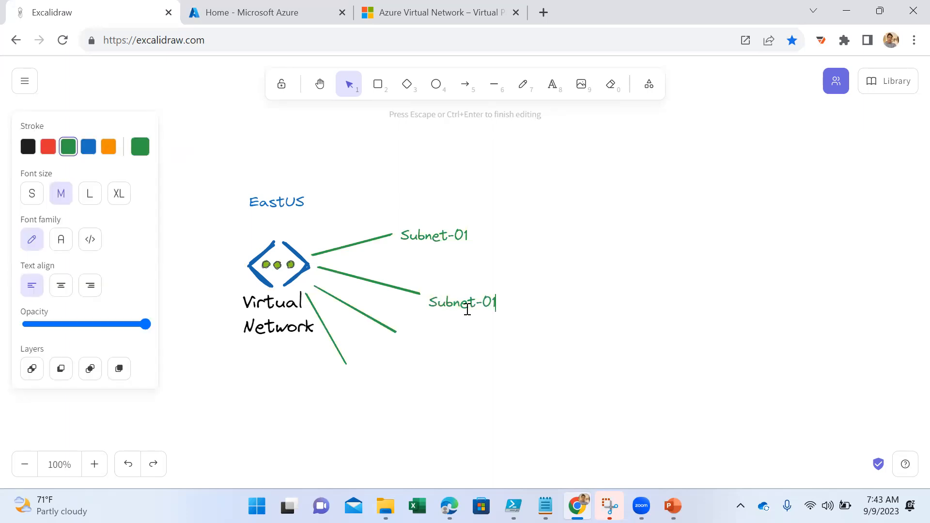
type("2")
double_click(461, 342)
key("ctrl+v")
double_click(351, 380)
key("ctrl+v")
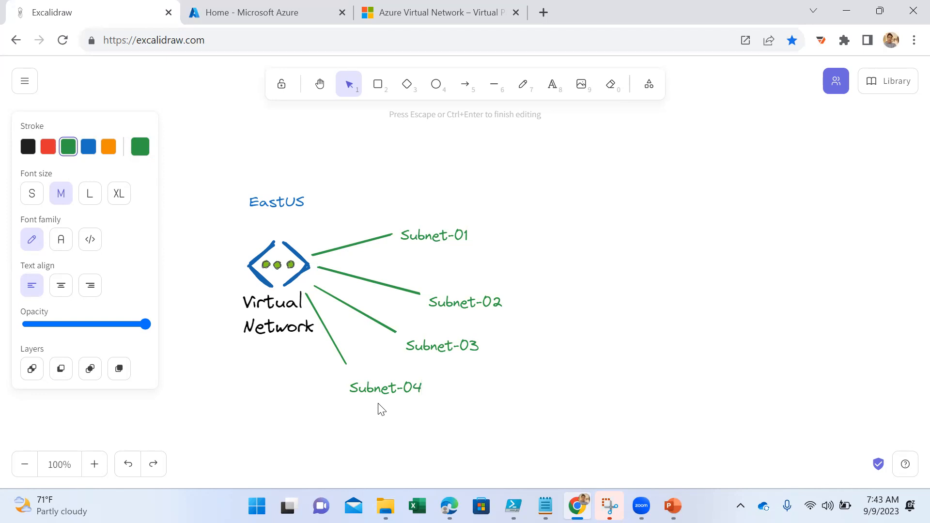
- Enlarge the Virtual Network icon slightly, without its caption, and deselect it
left_click(289, 272)
left_click_drag(244, 236, 237, 233)
left_click(296, 401)
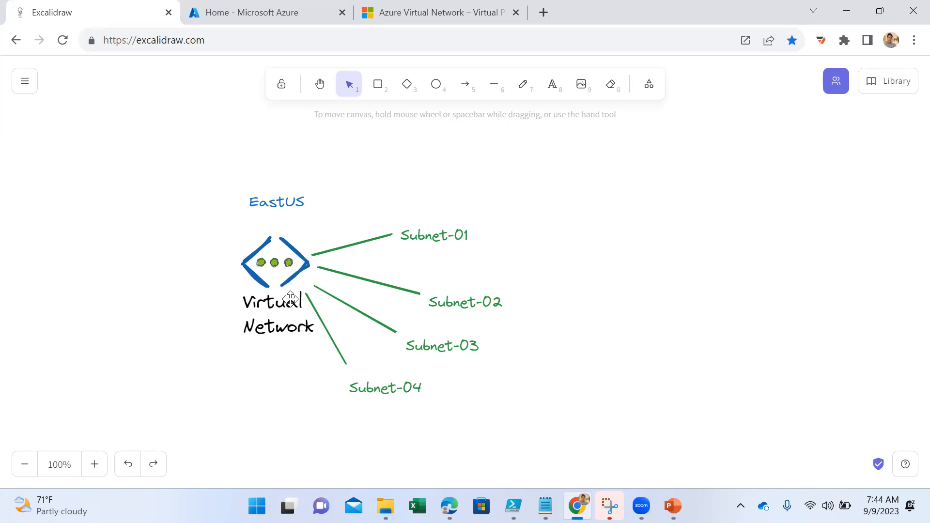
- Add the green text "10.10.0.10" above the EastUS label as the virtual network's address
left_click(552, 84)
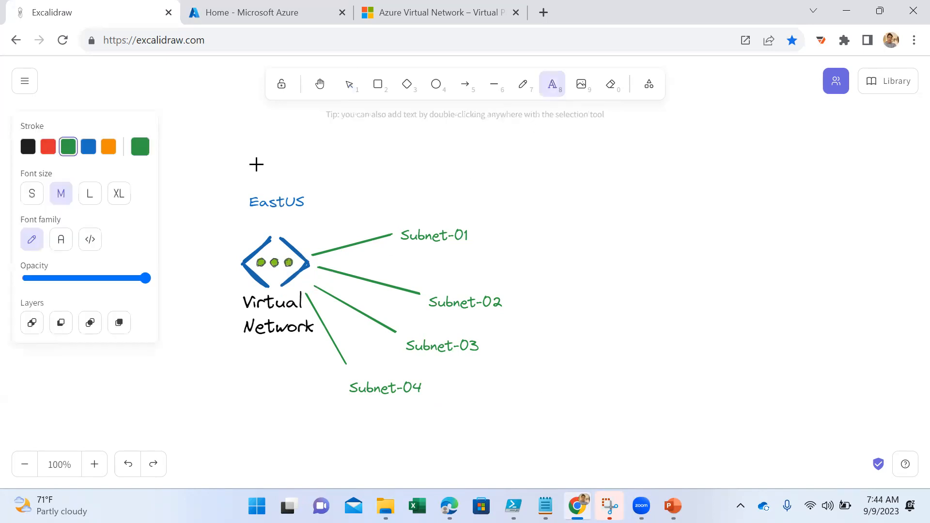
left_click(260, 168)
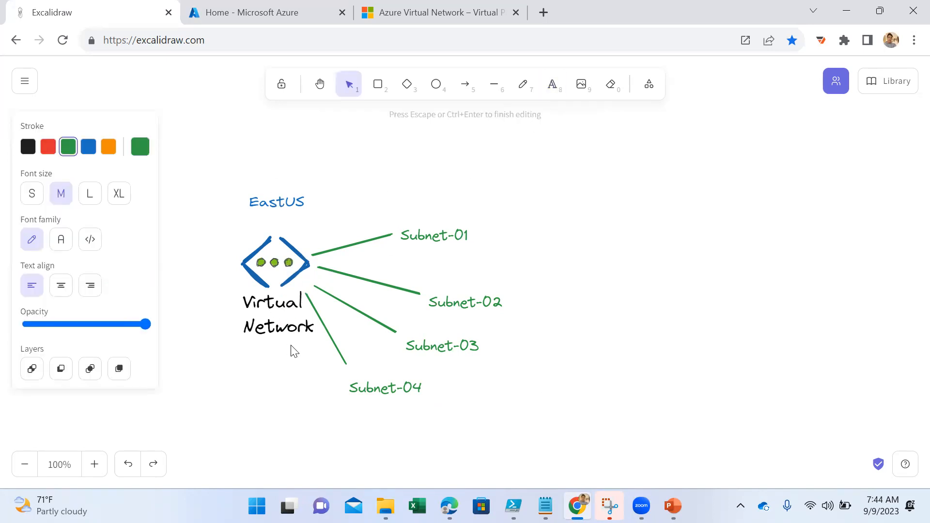
type("10.10.0.10")
- Add the address text "10.10.0.11" above the Subnet-01 label
double_click(415, 212)
type("10.10")
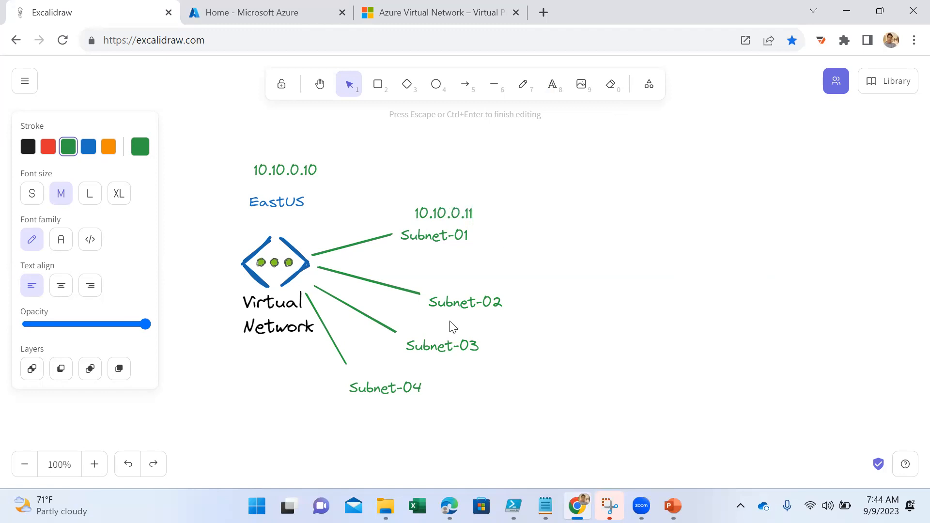
- Copy the Subnet-01 address to Subnet-02 and Subnet-03, changing the copies to "10.10.0.12" and "10.10.0.13"
left_click_drag(417, 213, 478, 224)
key("ctrl+c")
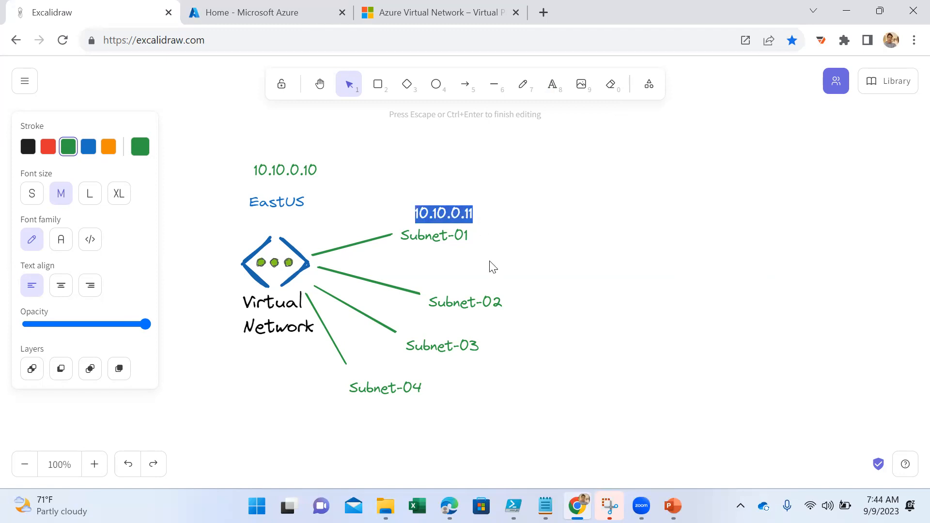
double_click(446, 289)
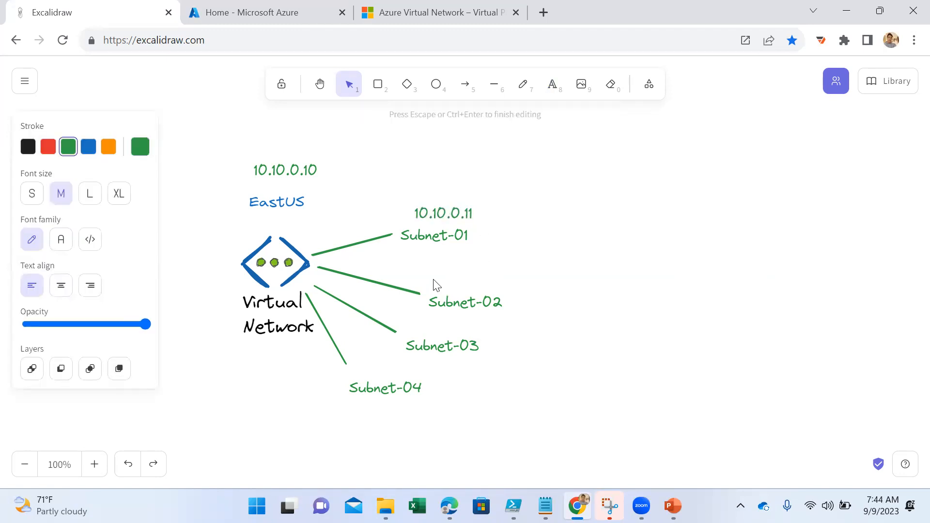
key("ctrl+v")
double_click(427, 334)
key("ctrl+v")
key("BackSpace")
type("3")
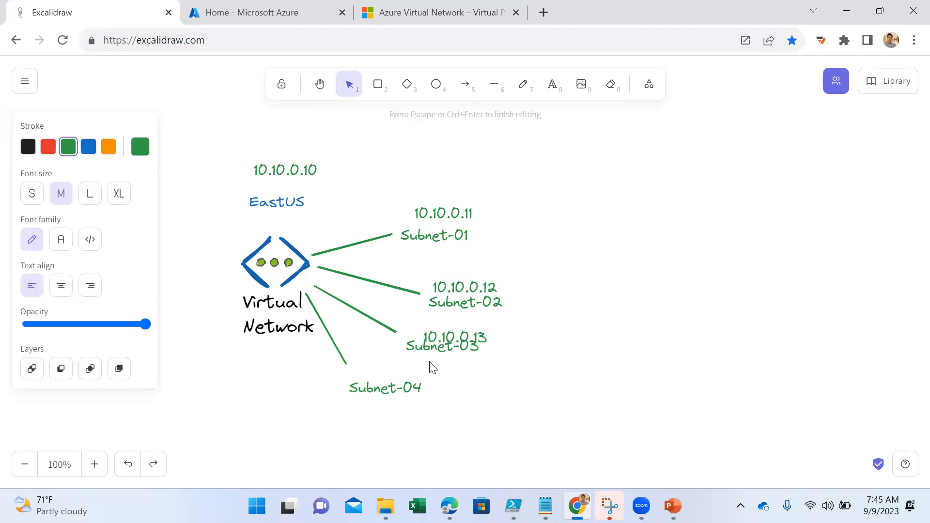
- Paste the copied address below the Subnet-04 label and change it to "10.10.0.14"
left_click(371, 395)
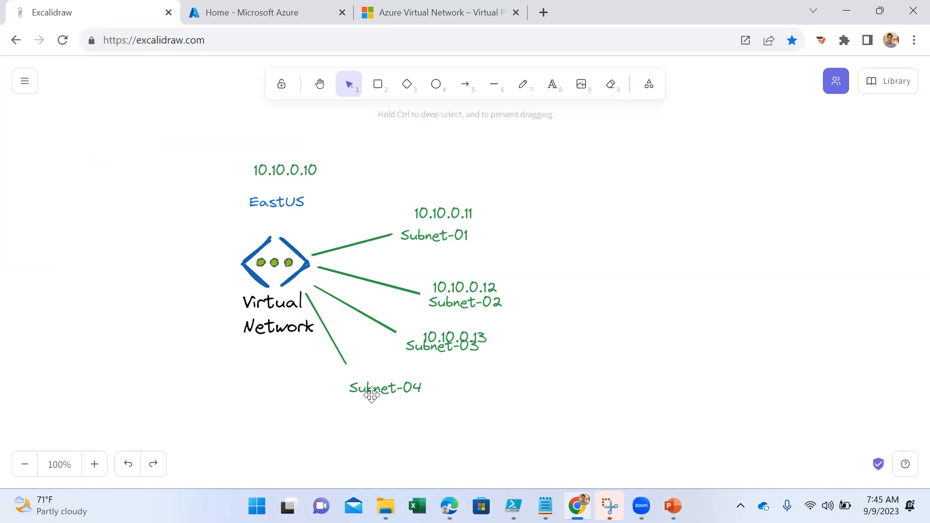
double_click(382, 413)
key("ctrl+v")
key("BackSpace")
type("4")
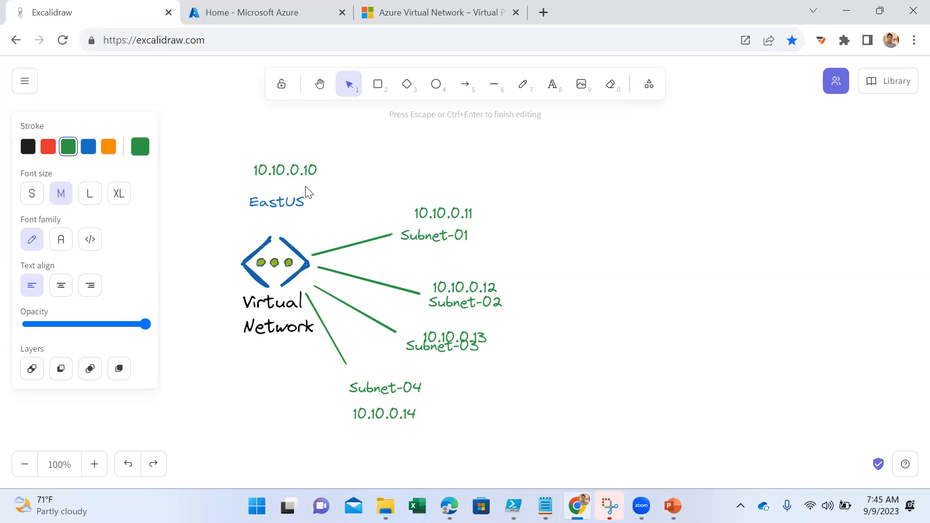
- Enlarge the 10.10.0.10 address text slightly, point out the Virtual Network icon and caption, and clear the selection
left_click(287, 167)
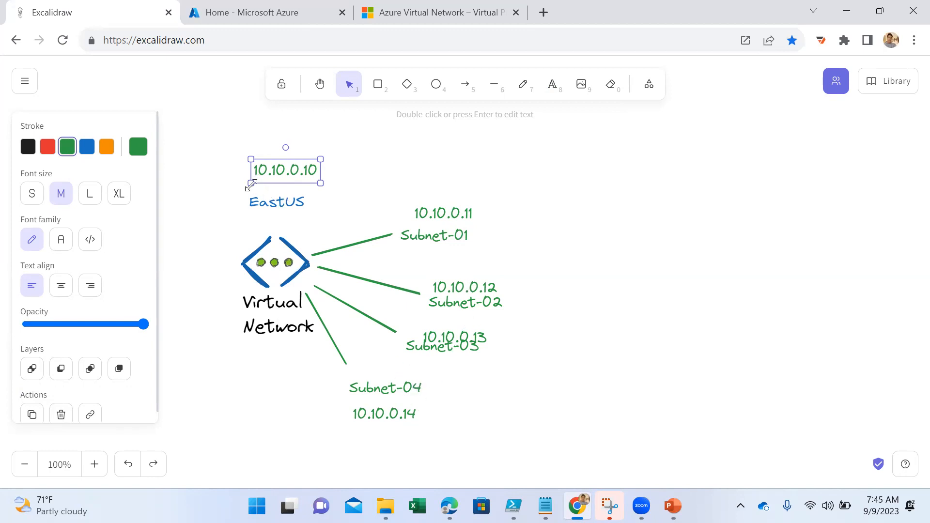
left_click_drag(251, 183, 243, 186)
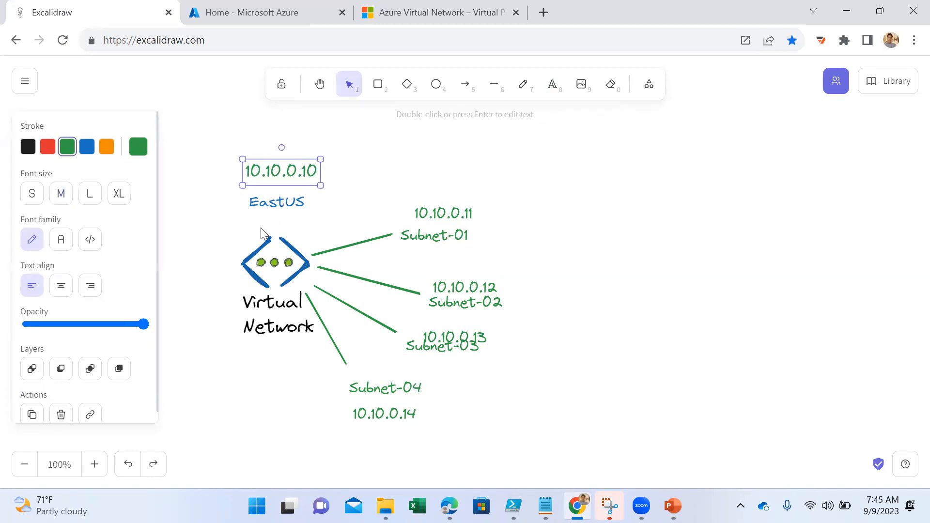
left_click(284, 261)
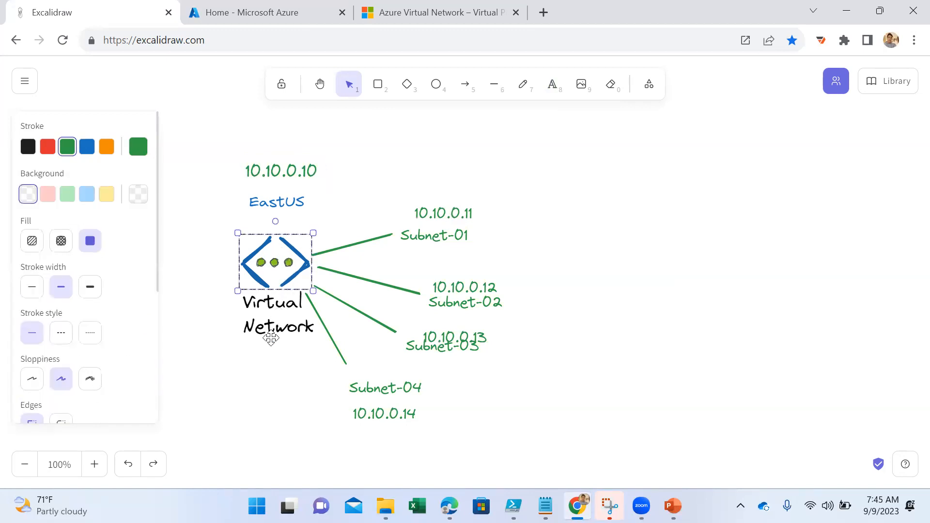
left_click(271, 331)
left_click(588, 380)
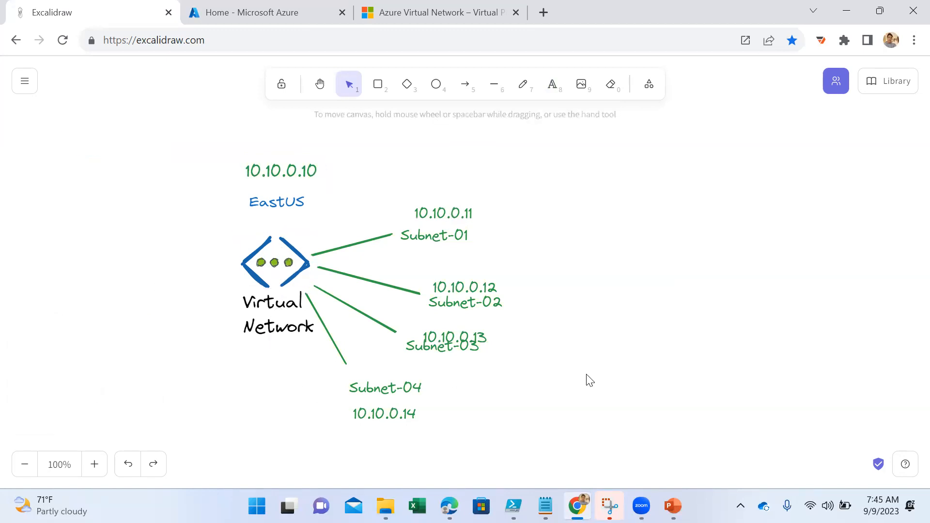
- Switch to the PowerPoint slide on subnets and highlight the statement about unique, non-overlapping address ranges in the virtual network
left_click(673, 506)
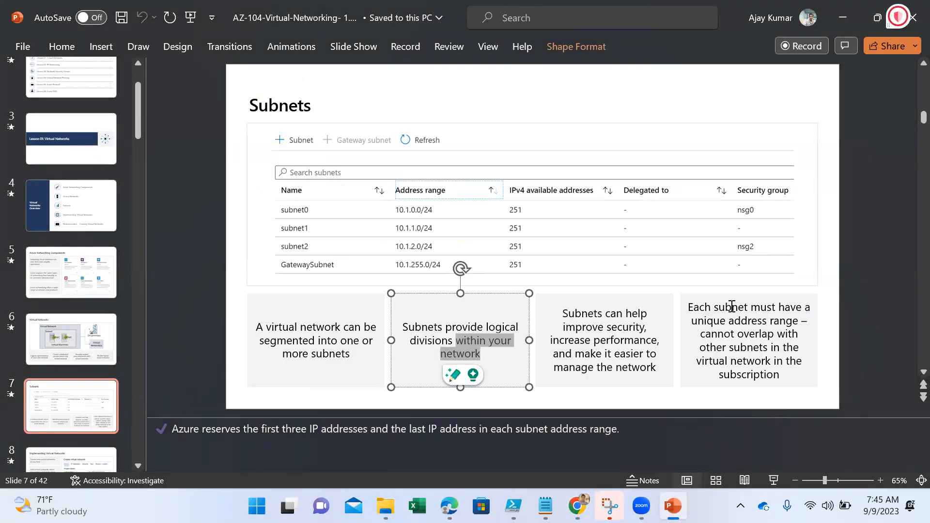
left_click_drag(730, 321, 801, 330)
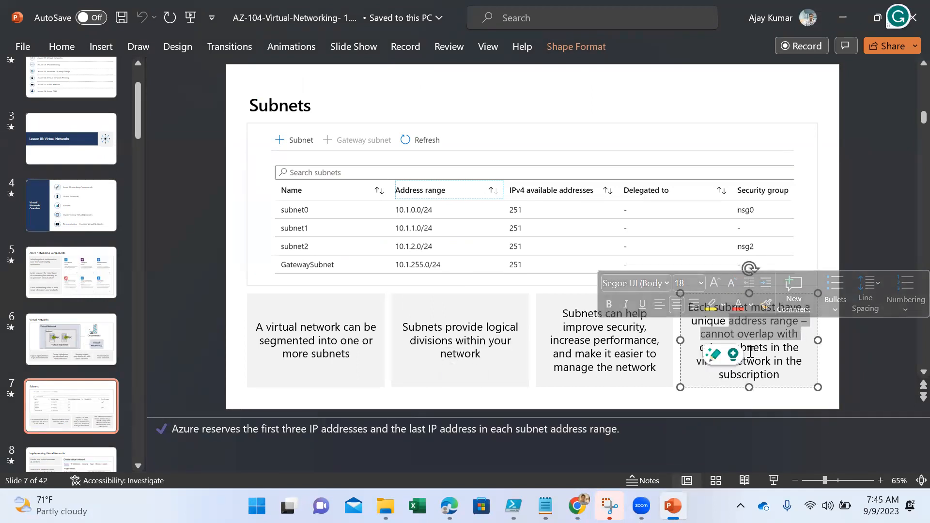
left_click(798, 349)
left_click_drag(775, 375, 729, 347)
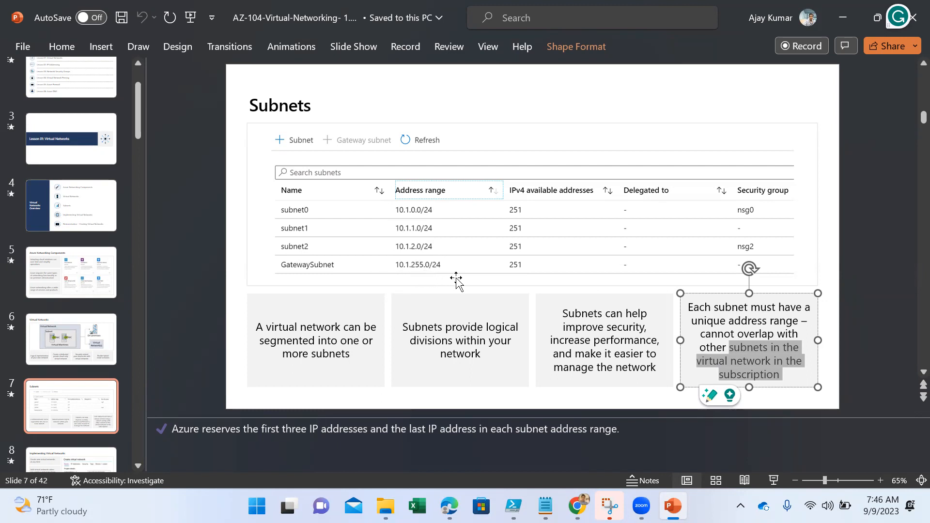
- Highlight the speaker note about the IP addresses Azure reserves in each subnet address range
left_click(255, 414)
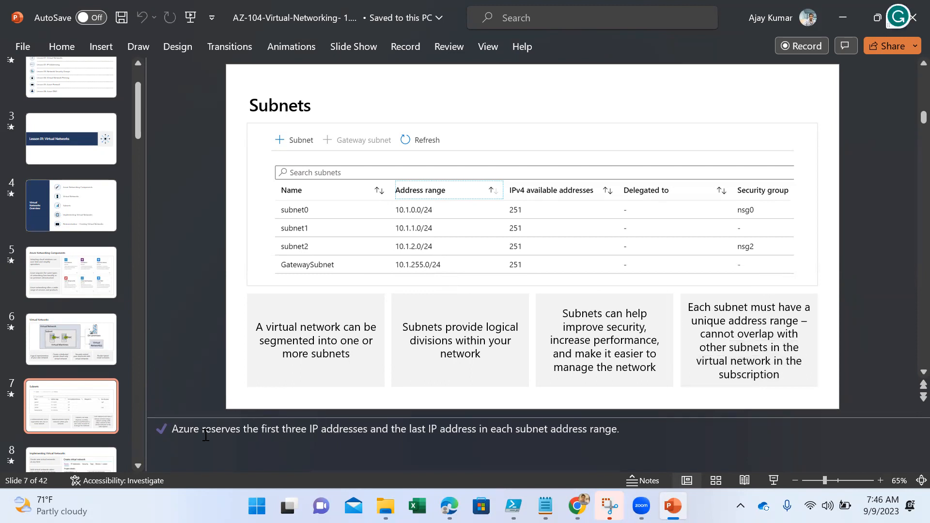
left_click_drag(171, 430, 619, 430)
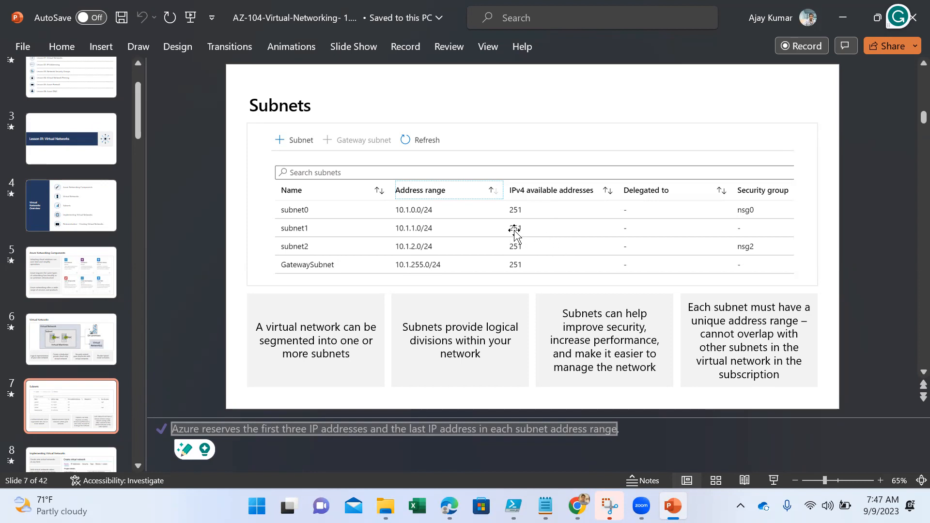
left_click(349, 430)
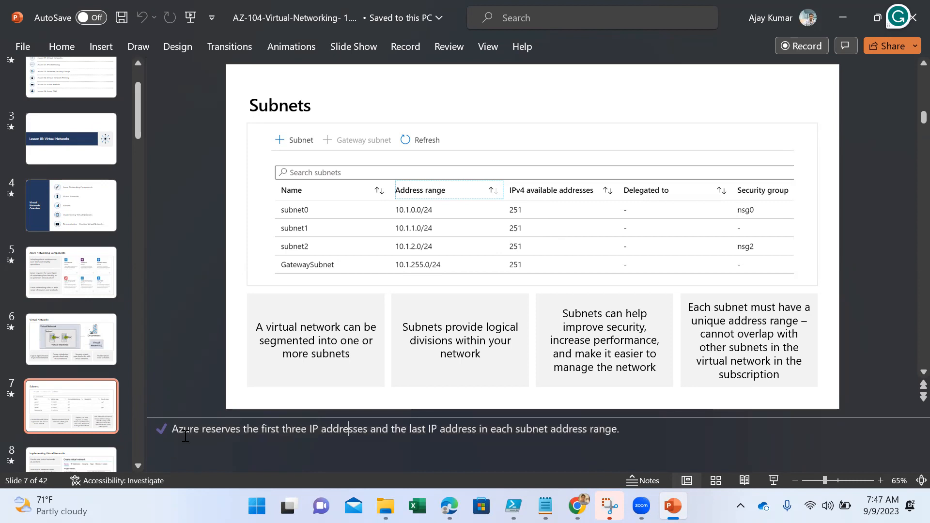
left_click_drag(173, 430, 632, 438)
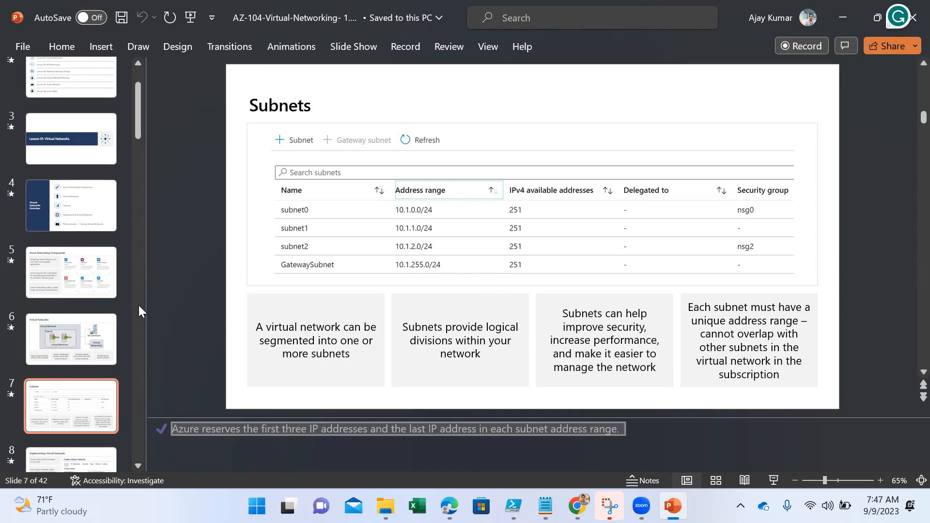
scroll(74, 329, "down", 1)
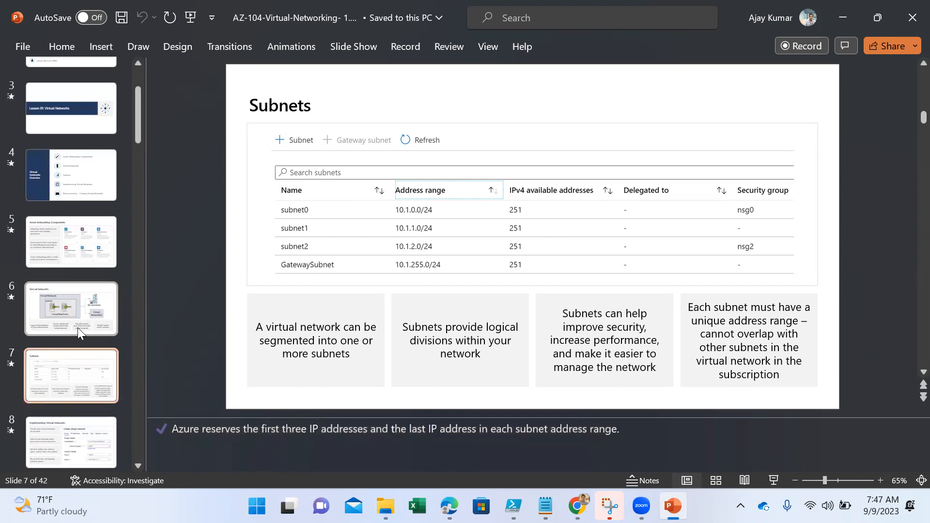
- Show the slide on implementing virtual networks, and switch to the Azure portal home page in Chrome
left_click(60, 437)
scroll(60, 438, "down", 1)
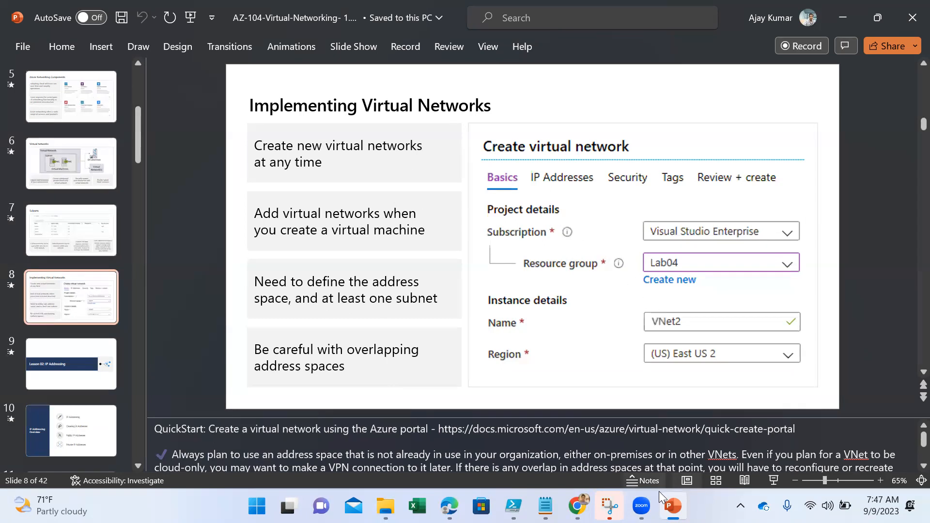
mouse_move(577, 505)
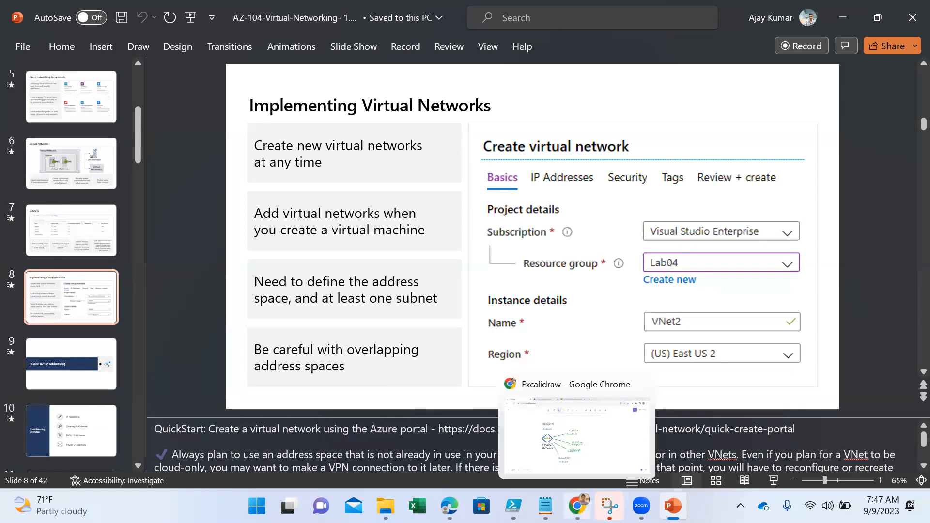
left_click(581, 466)
left_click(256, 5)
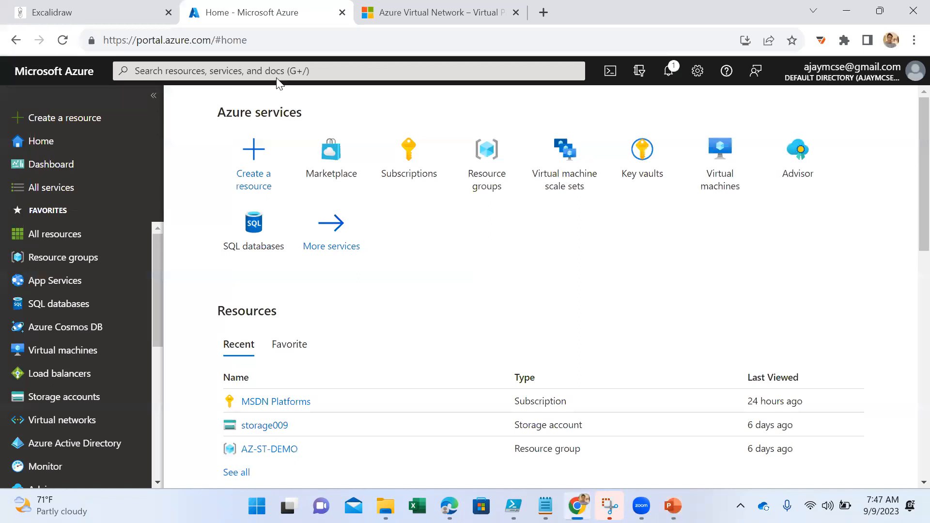
- Search the portal for "virtual", open the Virtual networks service and start creating a virtual network
left_click(267, 69)
type("virtual")
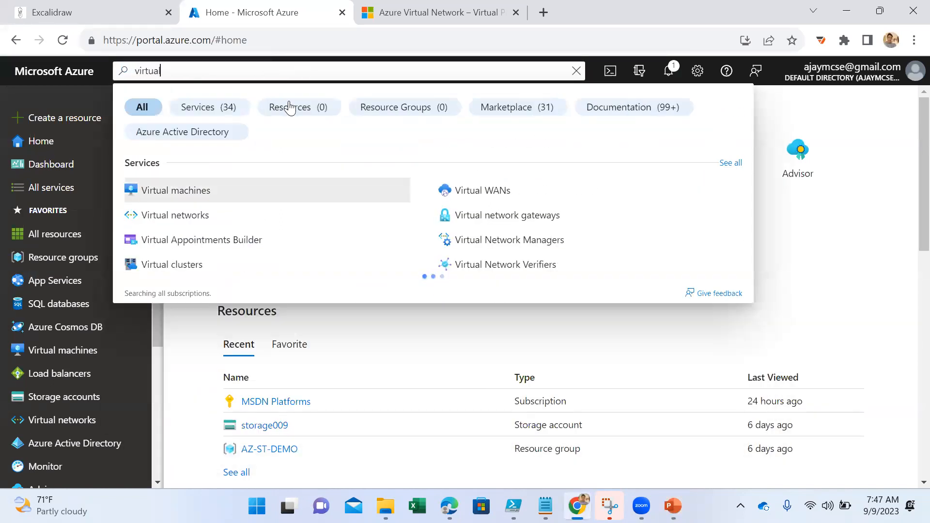
left_click(216, 216)
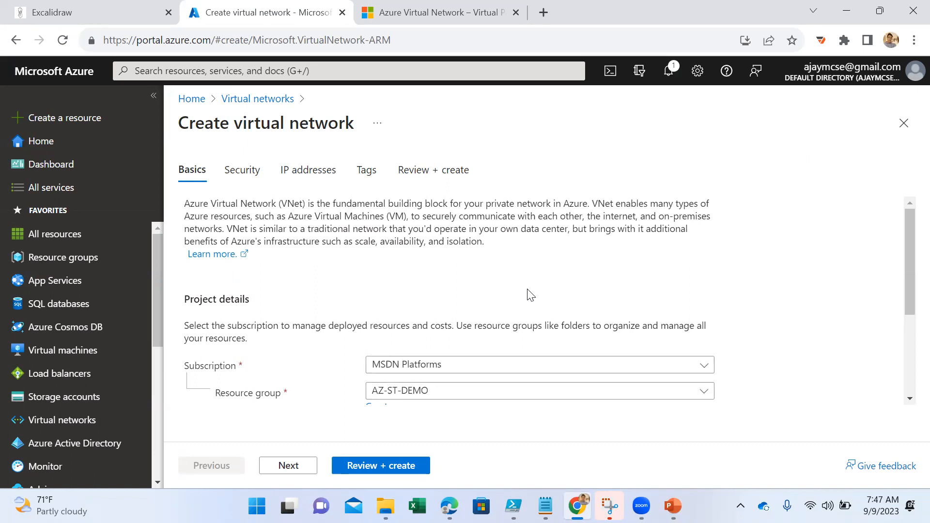
- Create a new resource group named "AZ-Net-LAB" for the virtual network
scroll(533, 296, "down", 3)
left_click(461, 331)
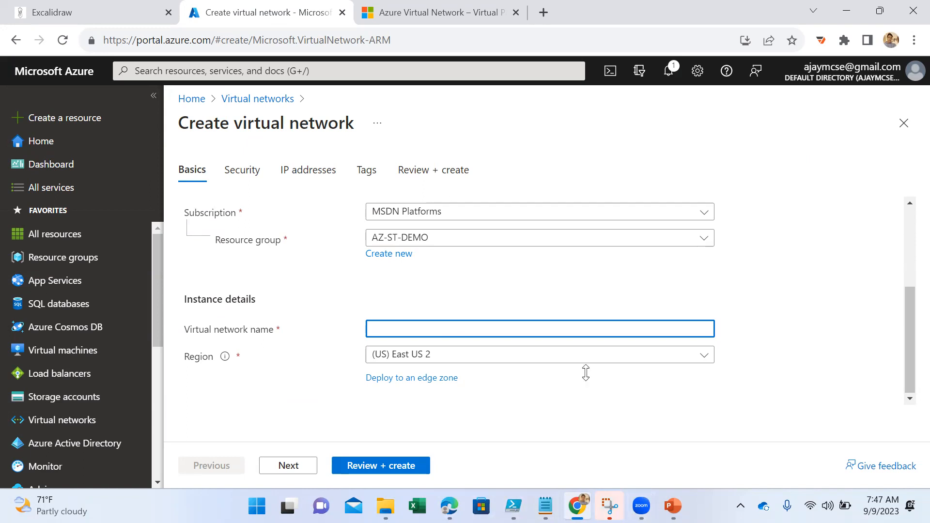
left_click(443, 335)
left_click(439, 241)
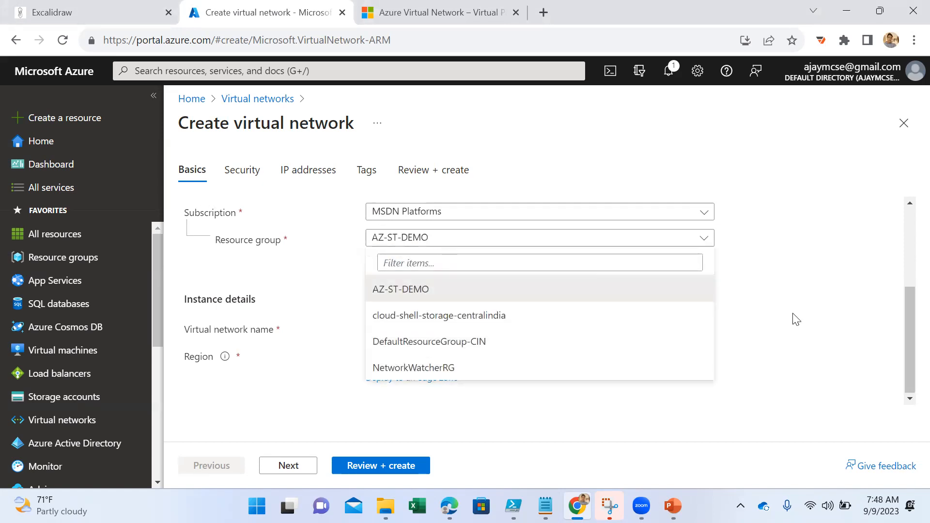
left_click(778, 315)
left_click(395, 254)
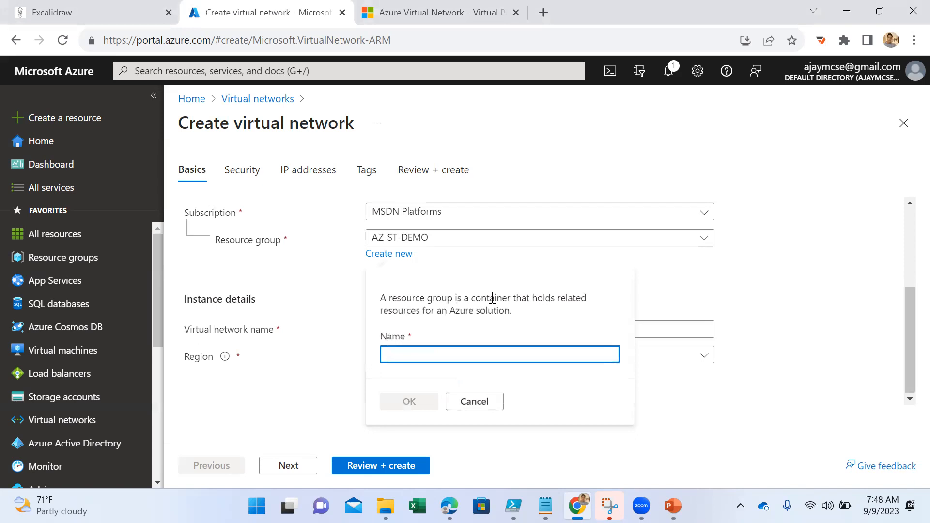
type("AZ-")
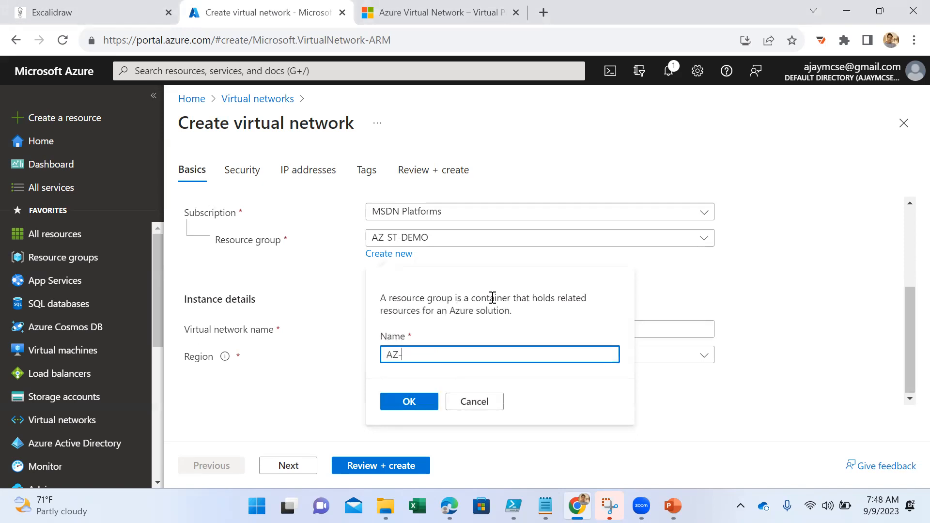
type("Net-LAb")
key("BackSpace")
key("BackSpace")
key("BackSpace")
key("BackSpace")
key("BackSpace")
key("BackSpace")
type("et-LAB")
left_click(408, 401)
- Name the virtual network "LnDTeam" in the instance details
left_click(411, 329)
type("Vnet")
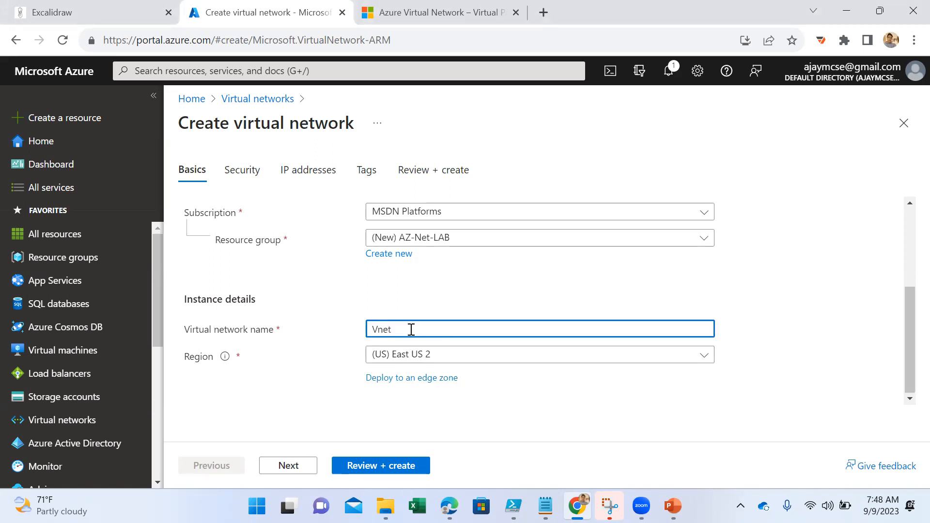
type("-")
key("BackSpace")
key("BackSpace")
key("BackSpace")
key("BackSpace")
key("BackSpace")
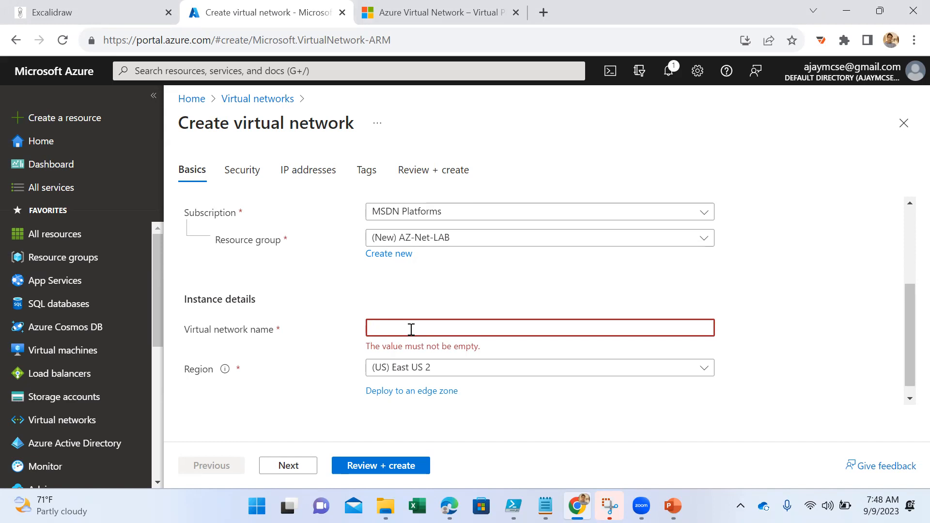
type("IT-")
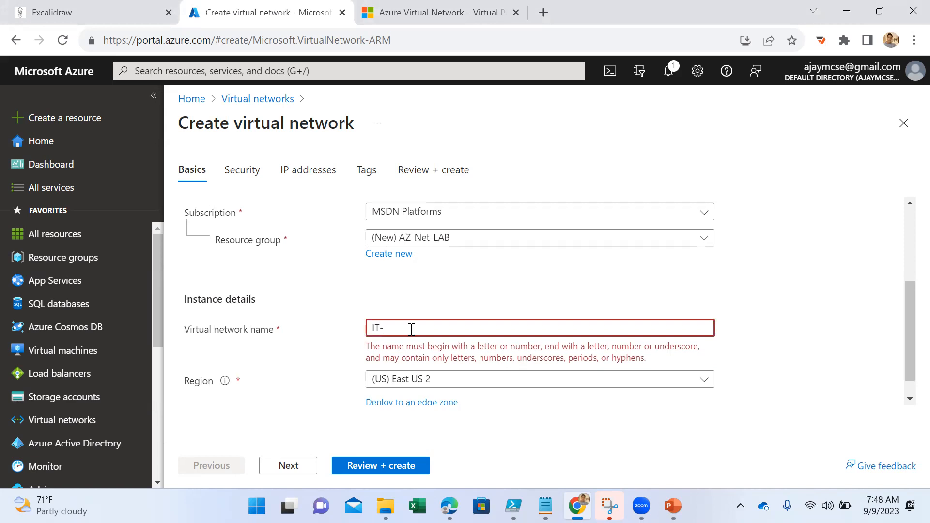
key("BackSpace")
type("LnD")
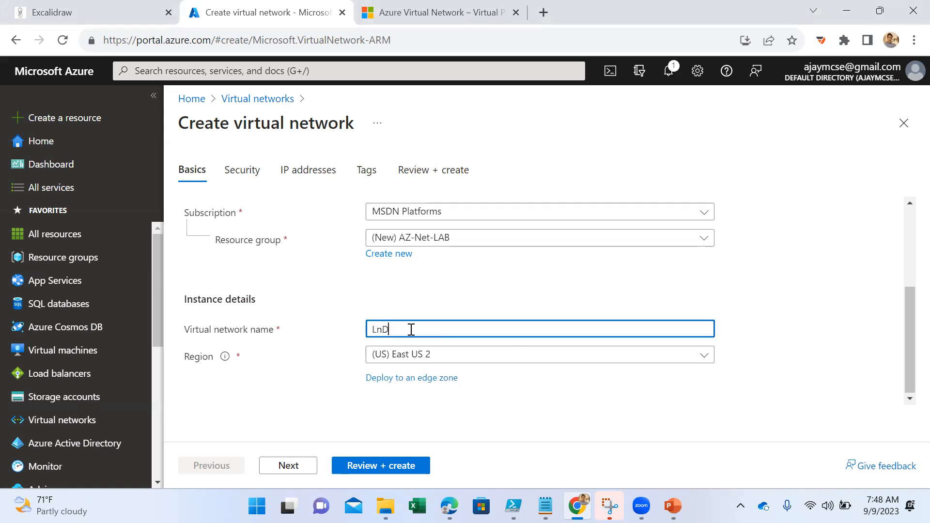
type("Team")
- Filter the regions by "india" and set the virtual network's region to (Asia Pacific) Central India
left_click(460, 361)
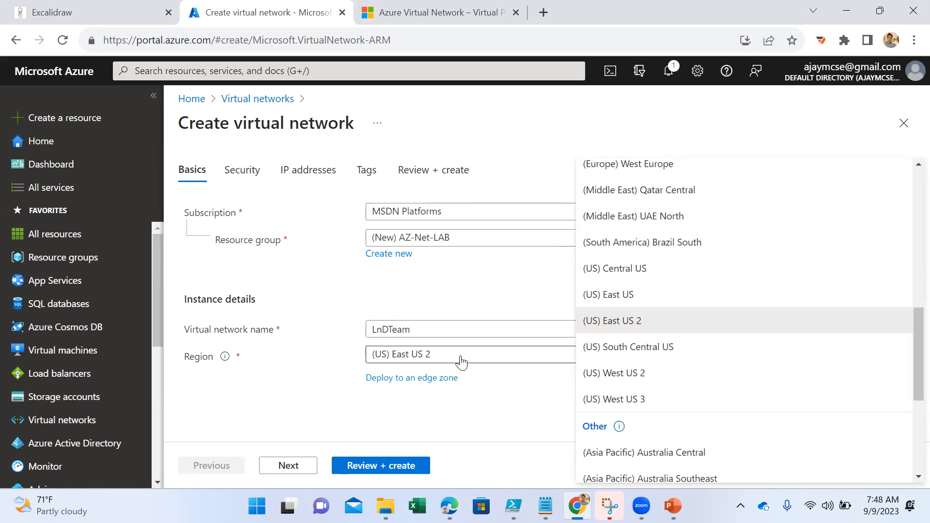
scroll(772, 369, "down", 5)
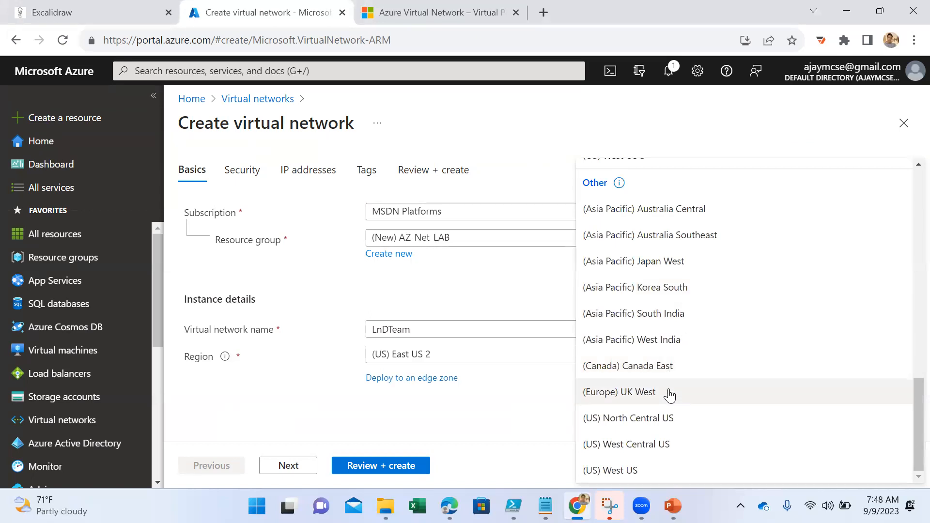
scroll(670, 394, "up", 6)
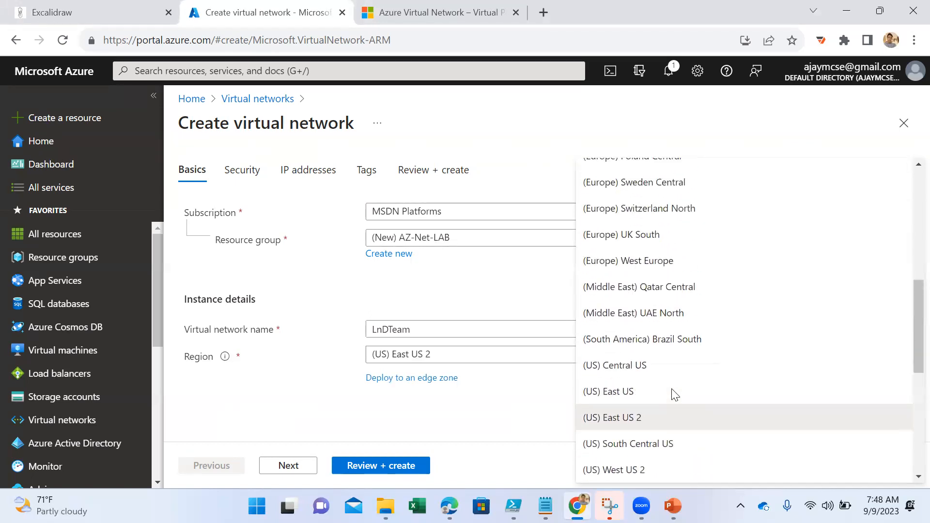
scroll(673, 393, "up", 12)
left_click(639, 168)
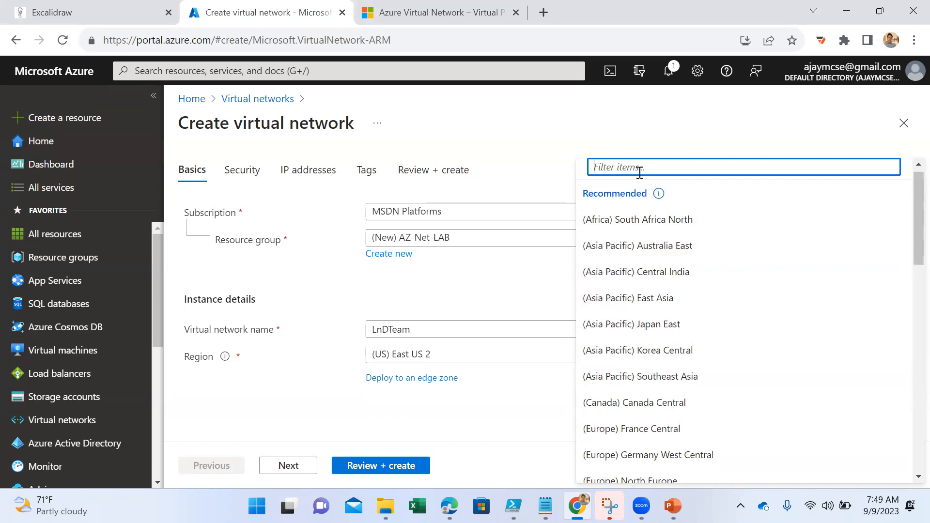
type("india")
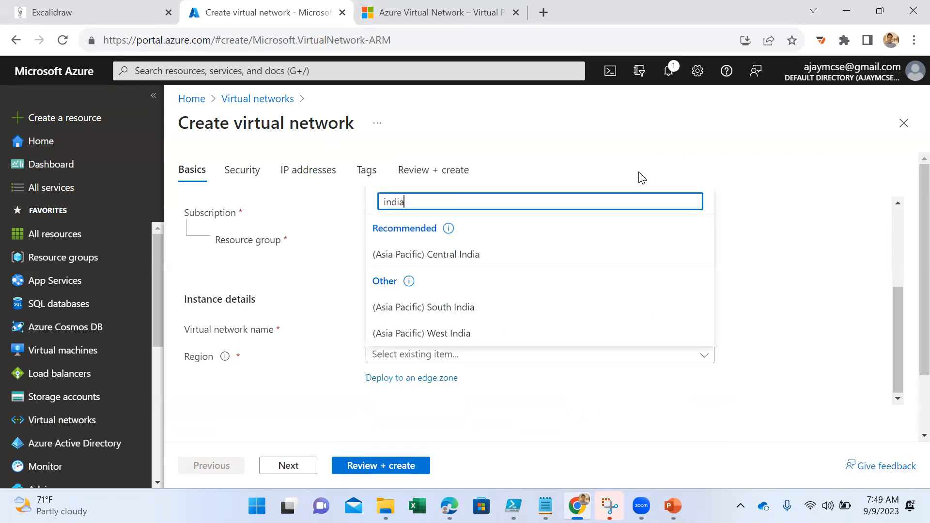
left_click(517, 257)
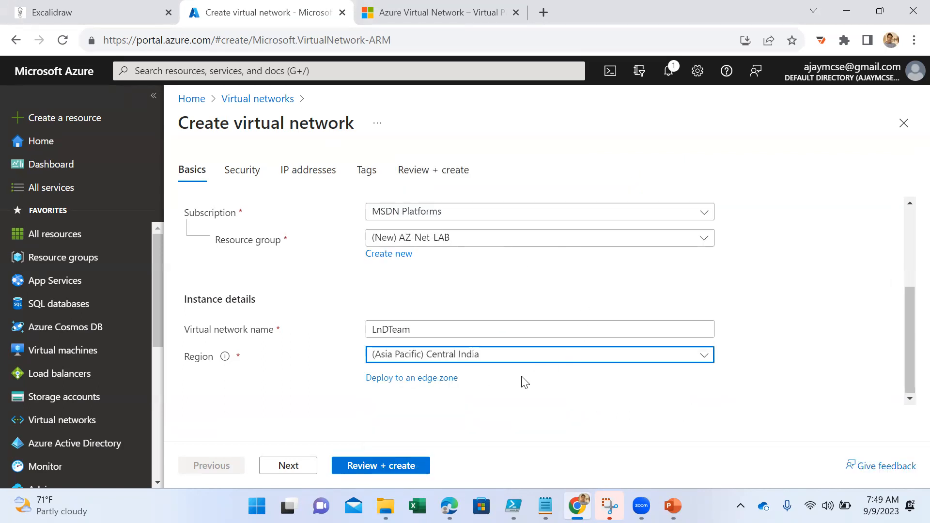
- Look over the Azure Bastion, Firewall and DDoS protection options in the security settings, and open the IP address settings
left_click(289, 467)
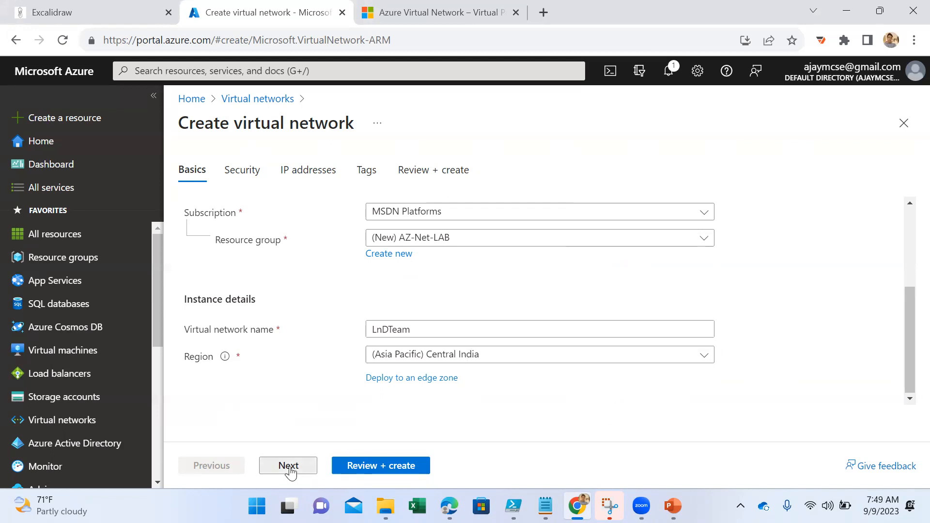
scroll(346, 327, "down", 4)
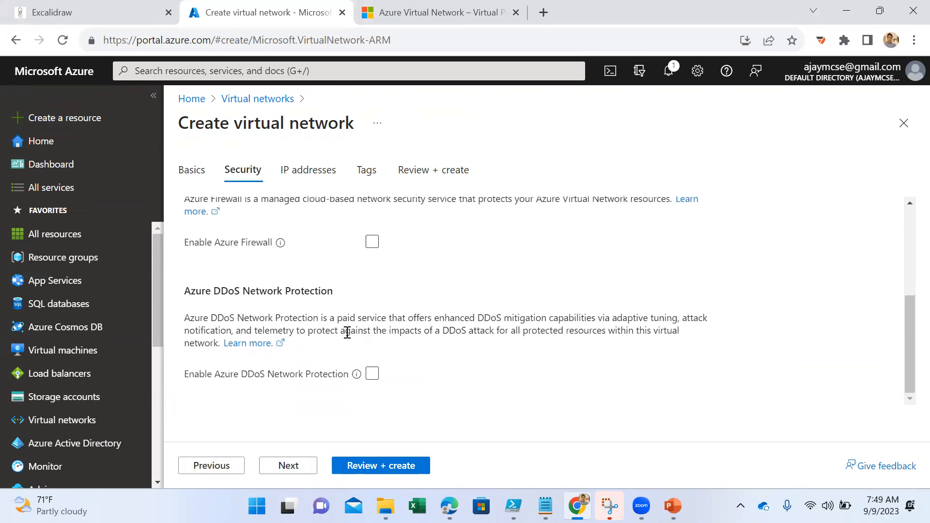
scroll(346, 341, "up", 4)
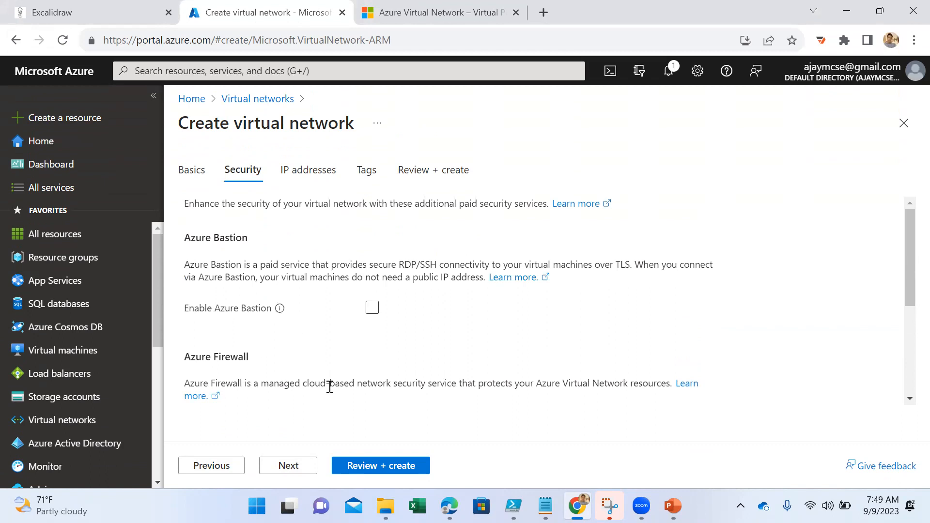
left_click(311, 175)
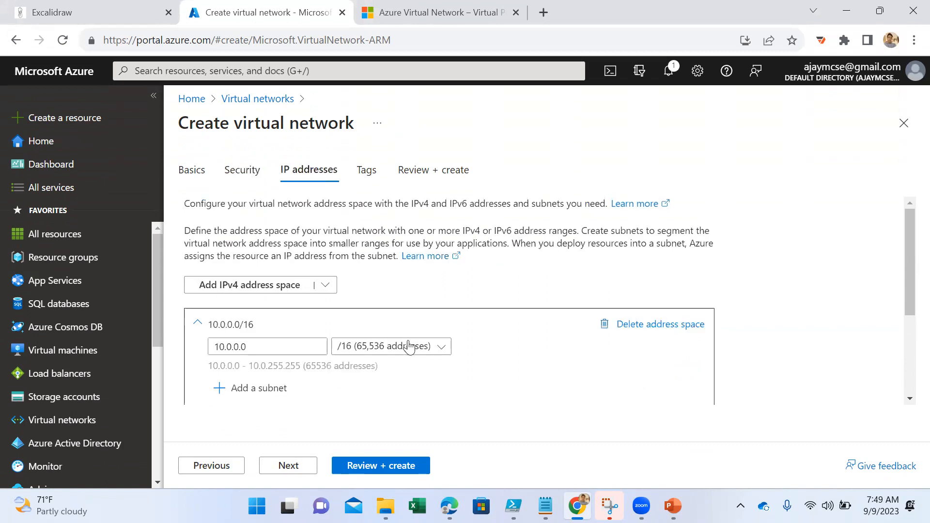
- Add a subnet named "subnet2" to the 10.0.0.0/16 address space, keeping the suggested starting address and size
scroll(410, 348, "down", 2)
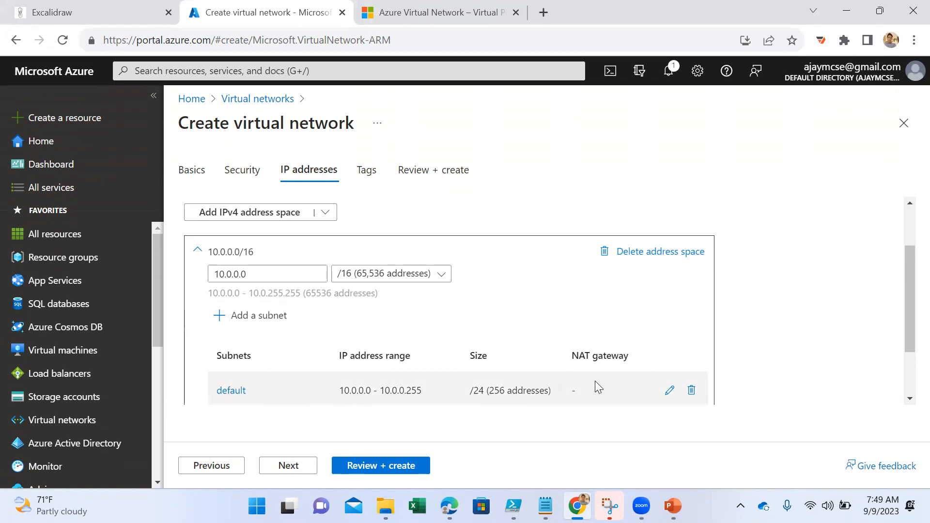
left_click(257, 323)
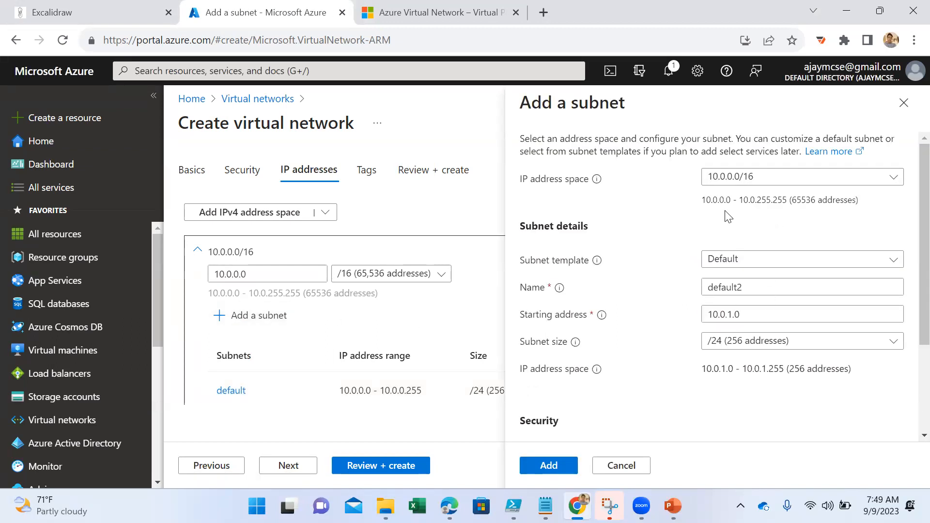
left_click(721, 313)
left_click(760, 286)
key("ctrl+a")
type("subnet")
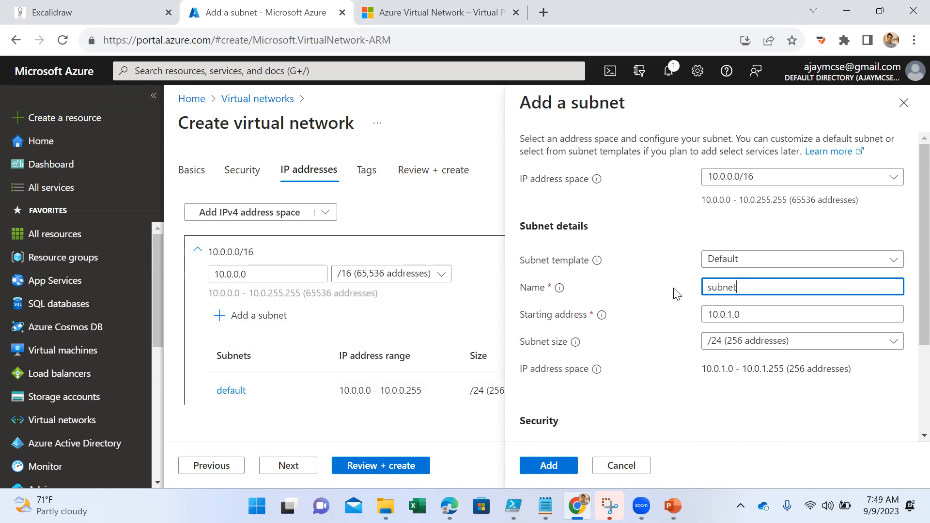
type("2")
left_click(809, 320)
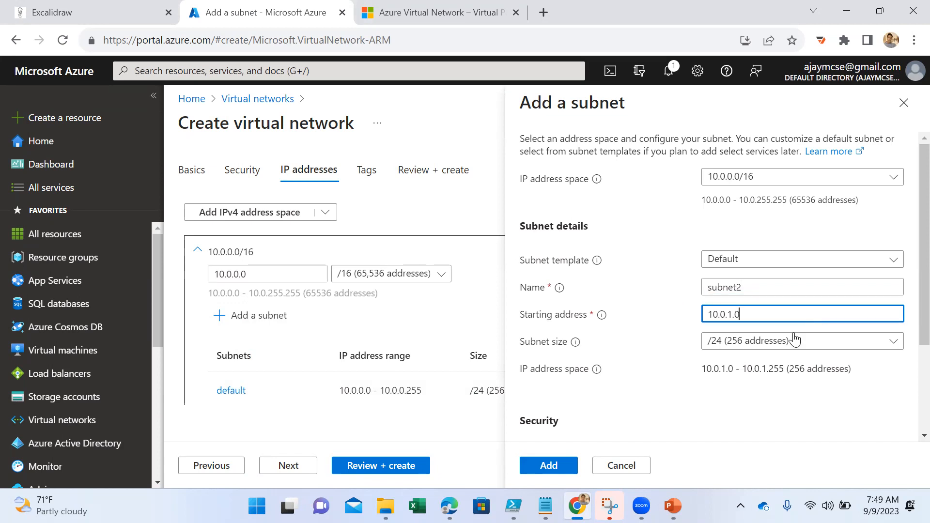
scroll(755, 358, "down", 3)
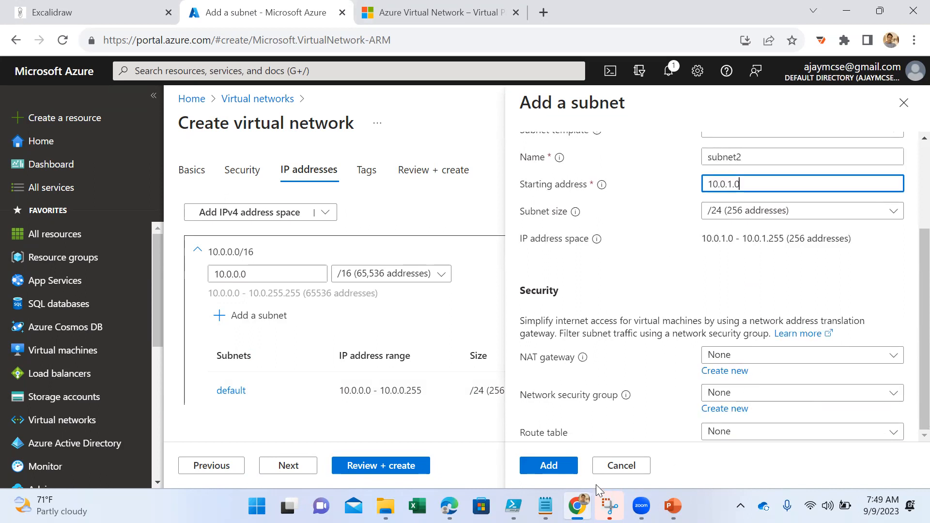
left_click(552, 472)
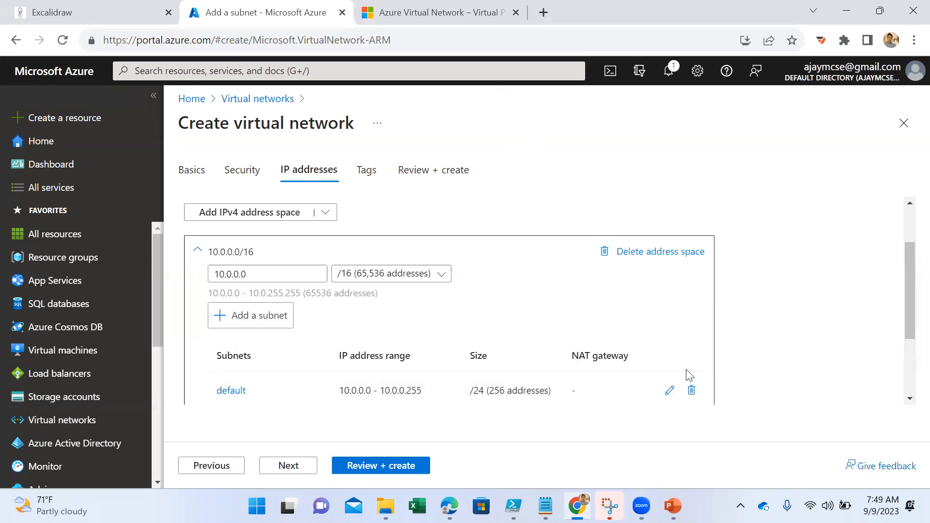
- Add another subnet named "subnet-03" to the same address space with the suggested starting address and size
scroll(690, 375, "down", 2)
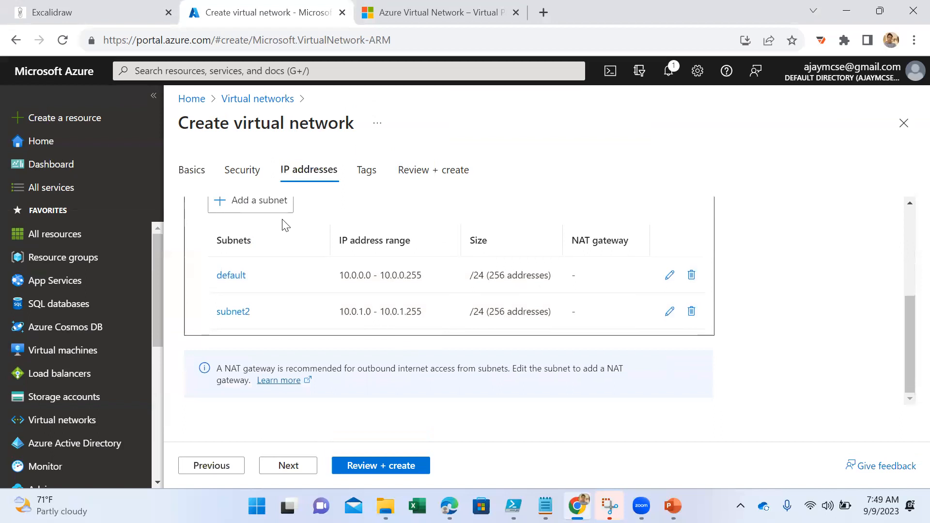
left_click(282, 206)
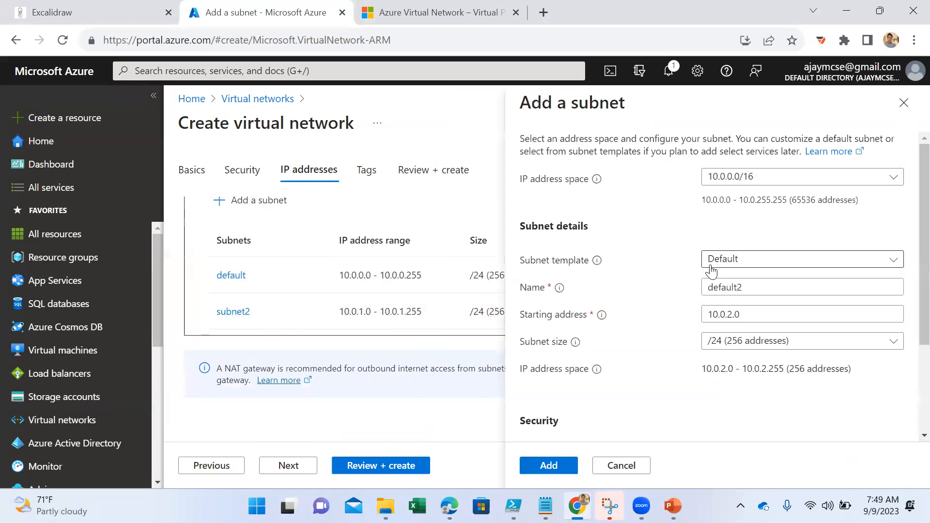
left_click_drag(758, 289, 663, 287)
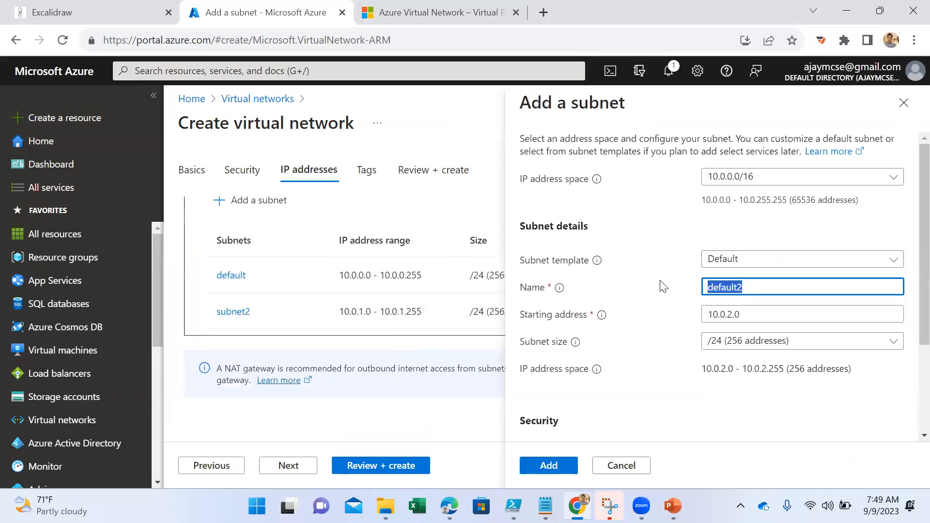
type("subnet-03")
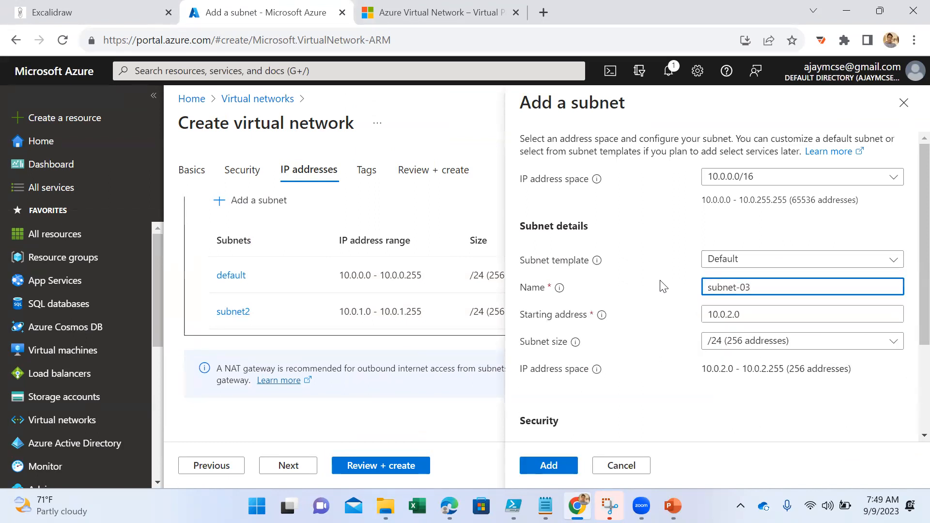
scroll(661, 296, "down", 3)
left_click(548, 465)
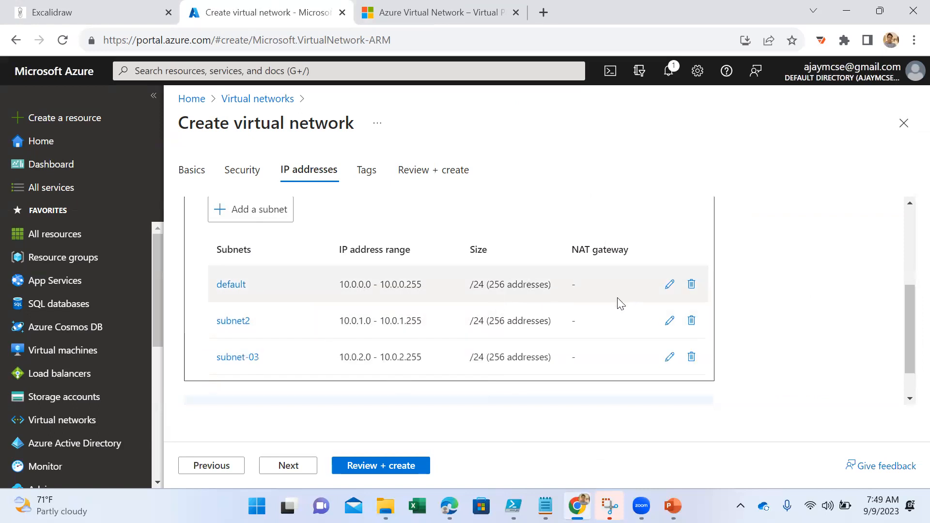
- Rename the default subnet to "Subnet-01" and save it with its existing starting address and size
left_click(669, 287)
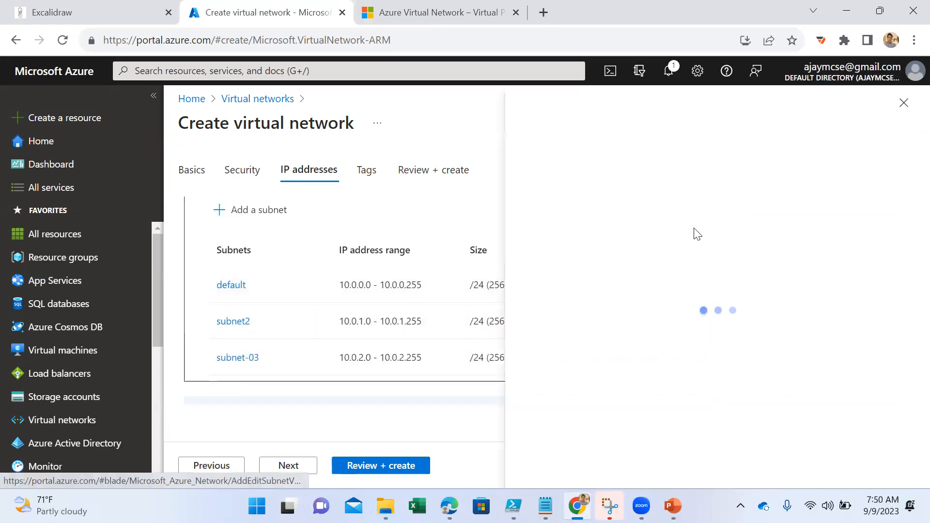
left_click_drag(751, 283, 686, 290)
type("Subnet")
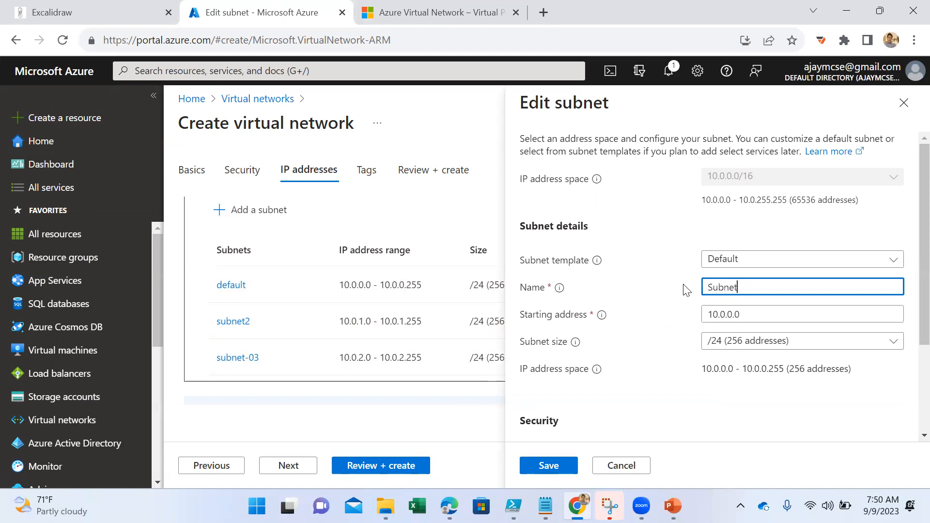
type("-01")
left_click(536, 467)
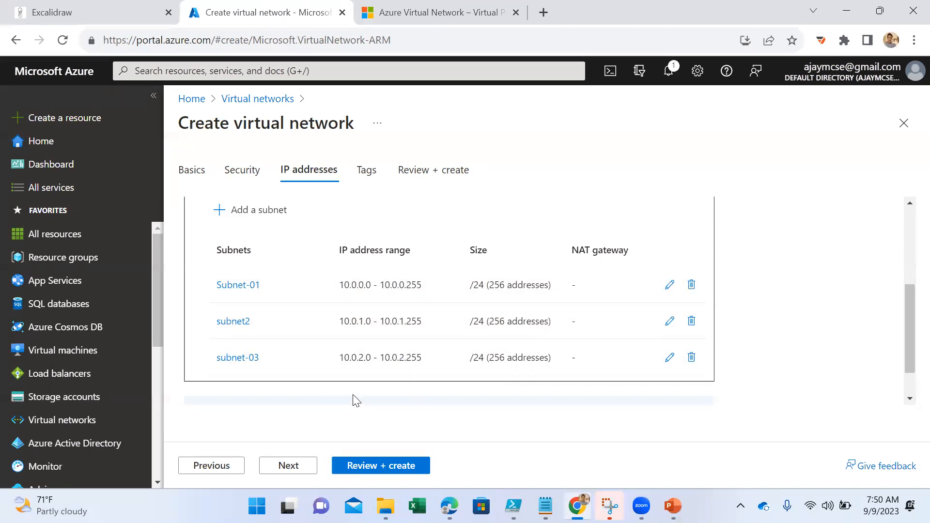
- Review the LnDTeam virtual network configuration and create the network
left_click(370, 472)
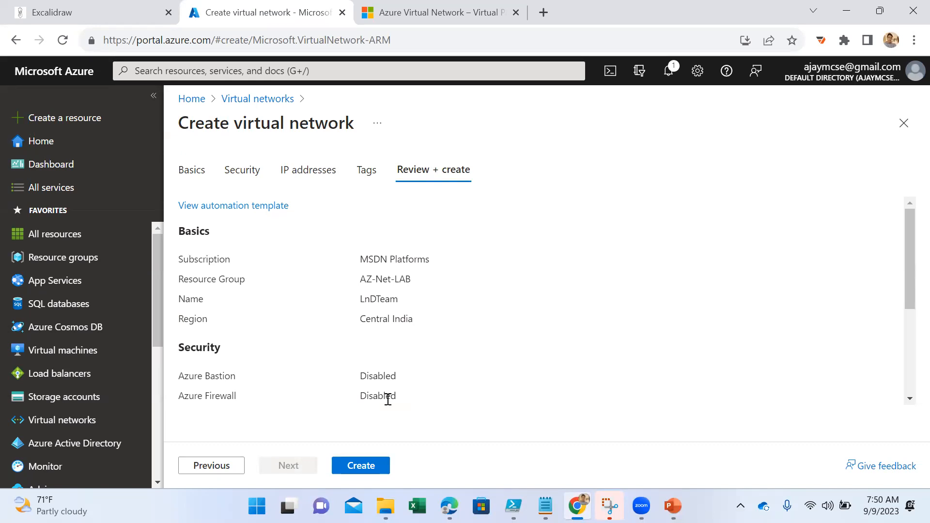
left_click(357, 466)
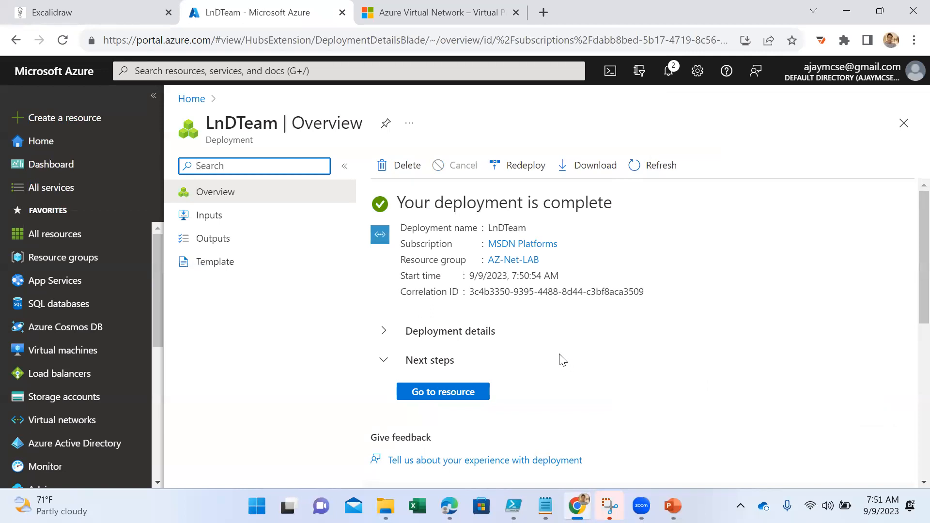
- Open the deployed LnDTeam virtual network and look at its connected devices and address space
left_click(434, 393)
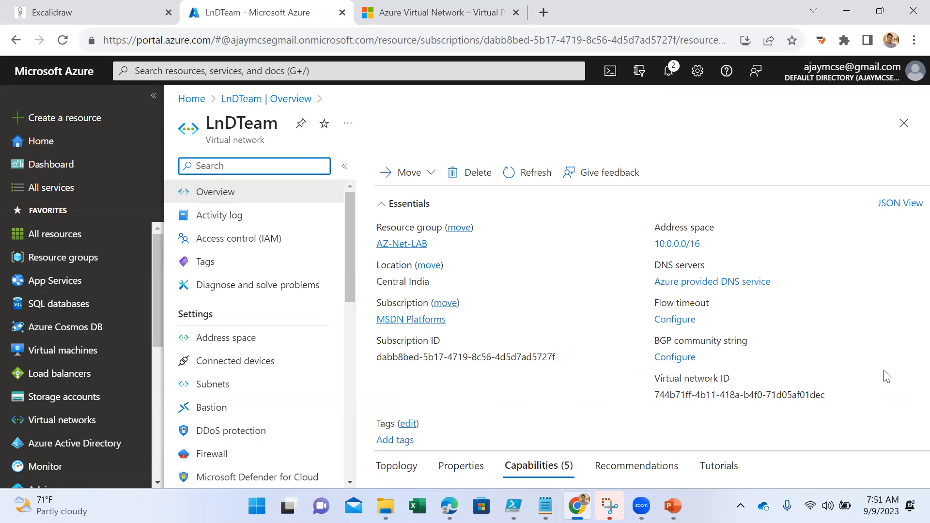
left_click(254, 368)
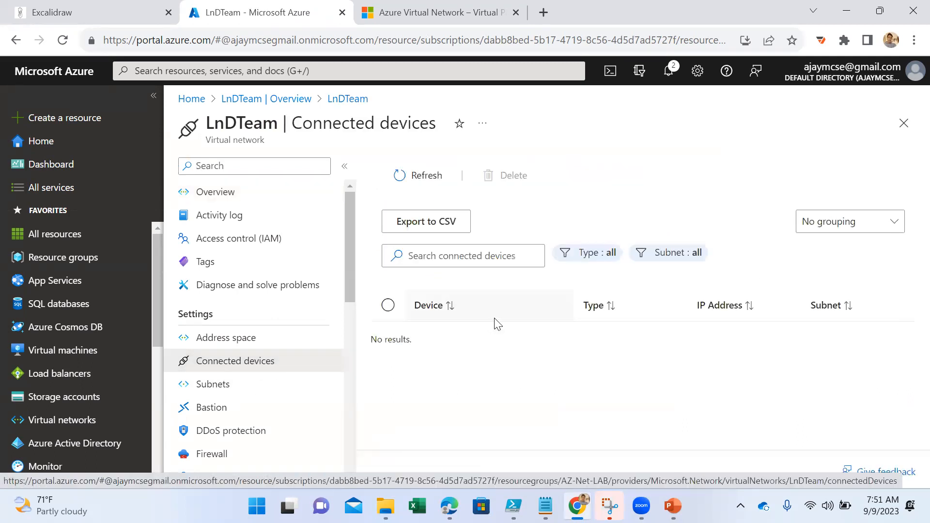
left_click(255, 348)
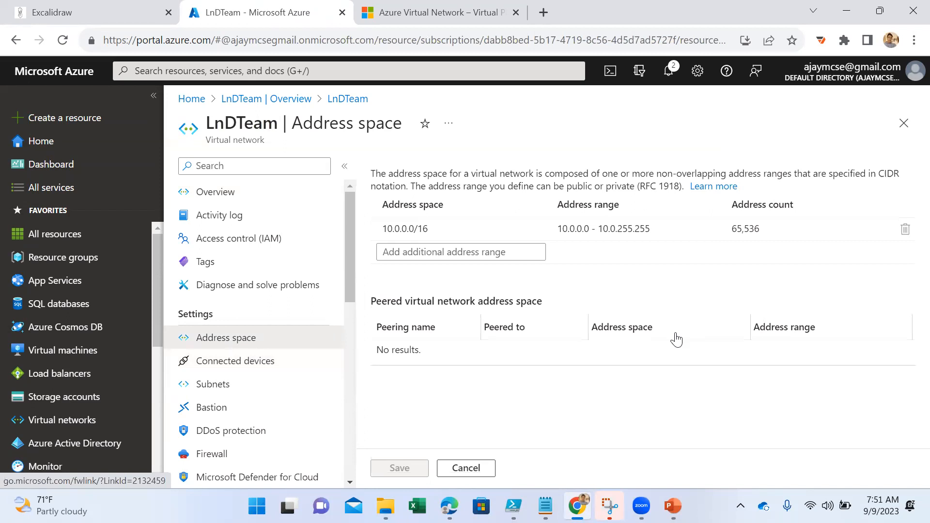
- Switch to the PowerPoint presentation, go to the IP Addressing slide 11, and highlight the description of private IP addresses
left_click(673, 506)
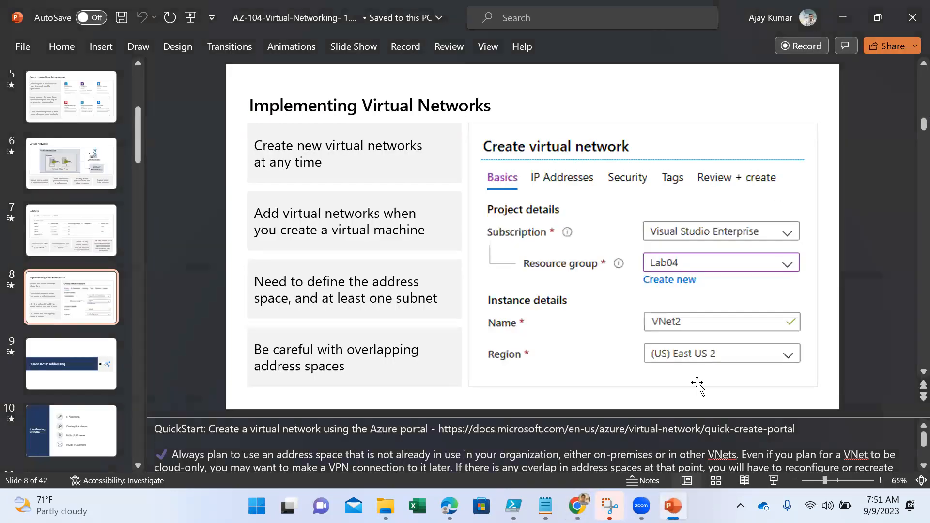
scroll(74, 383, "down", 1)
left_click(77, 400)
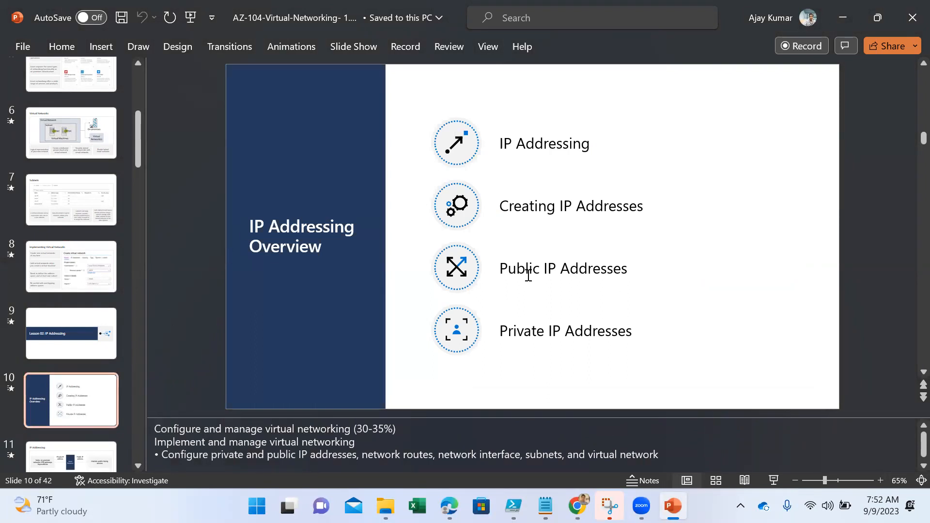
scroll(101, 380, "down", 1)
left_click(92, 402)
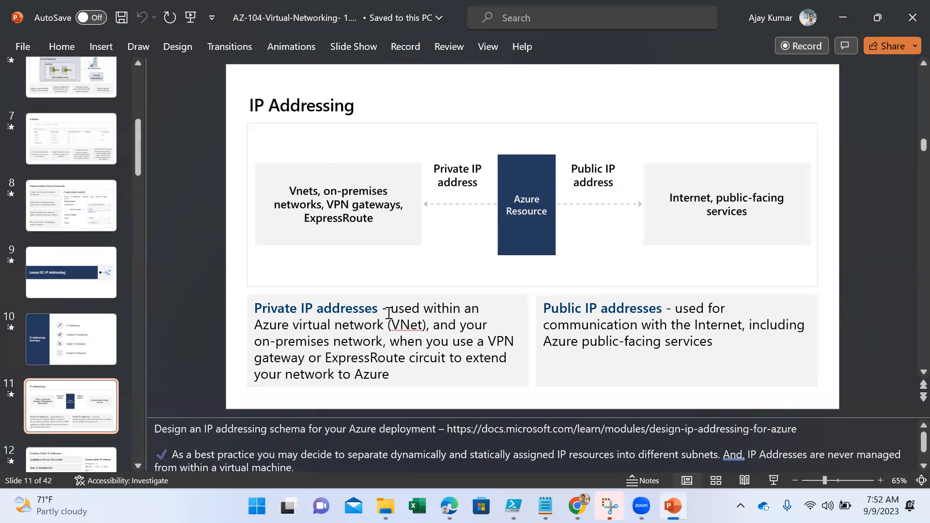
left_click_drag(417, 376, 389, 307)
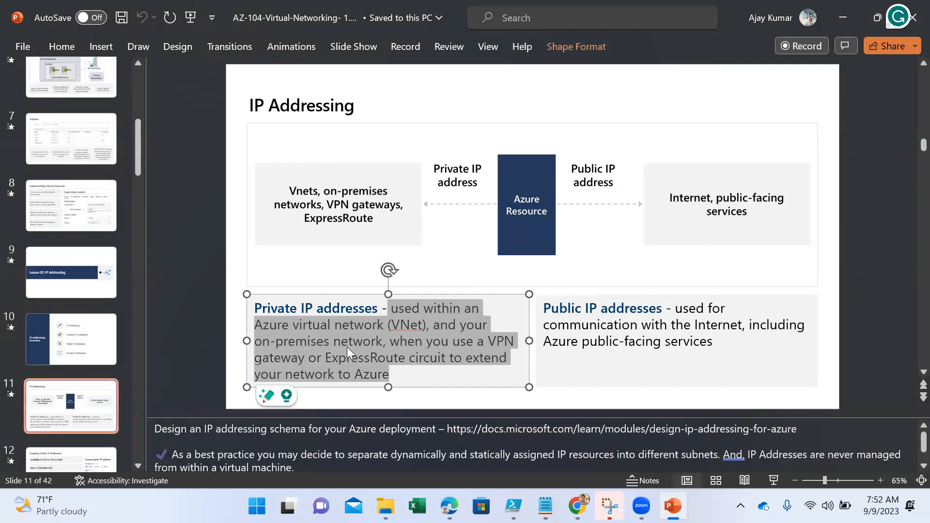
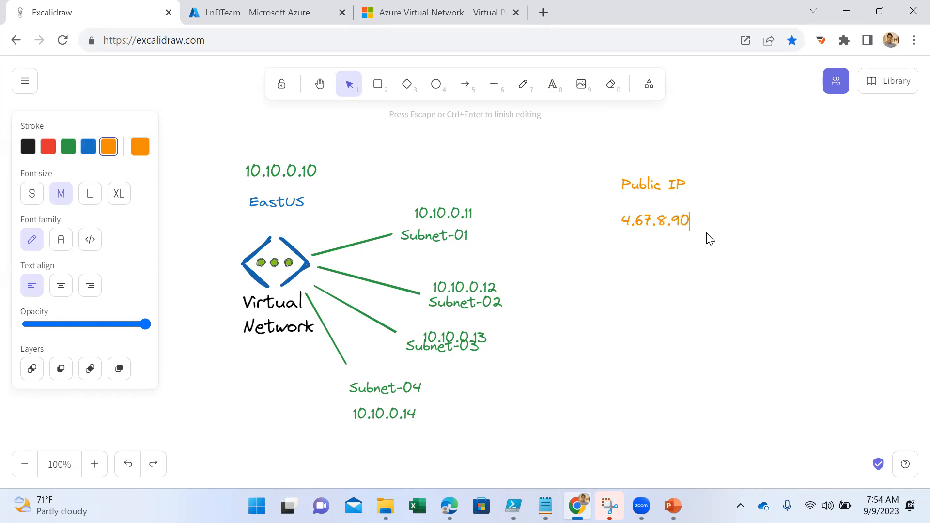
- Finish the 4.67.8.90 label under Public IP and draw two orange lines branching down from it
key("Return")
key("Return")
left_click(495, 86)
left_click_drag(664, 236, 597, 297)
left_click(492, 92)
left_click_drag(676, 237, 747, 293)
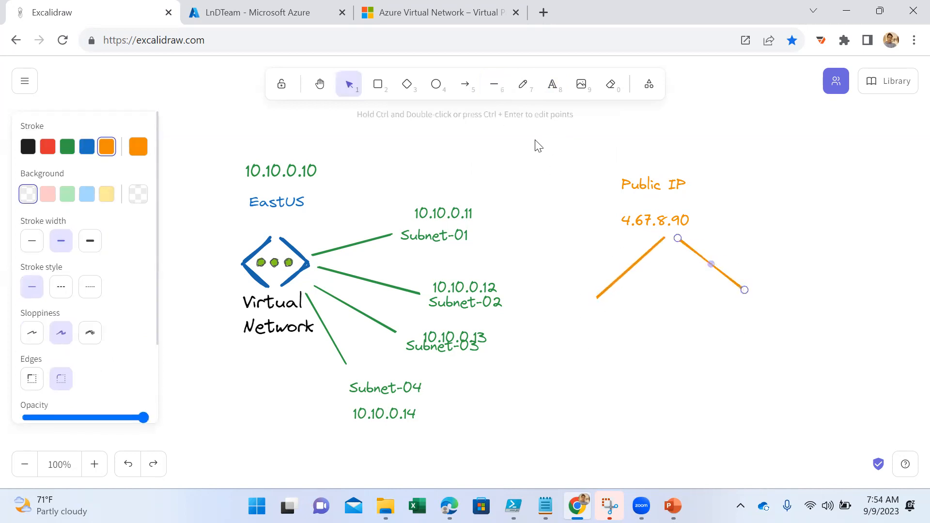
- Label the two Public IP branches "Dynamic" and "Static" in green text
left_click(552, 85)
left_click(68, 147)
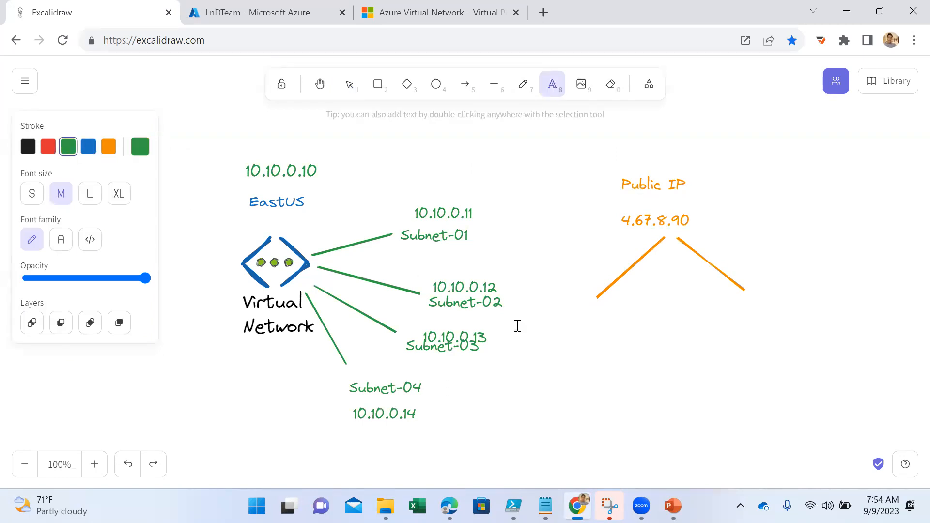
left_click(572, 324)
type("D")
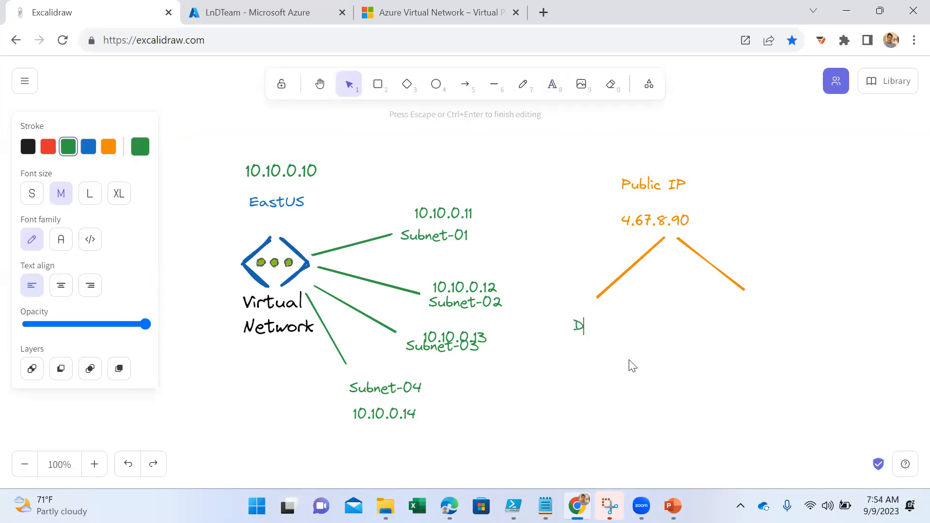
type("ynamic             Static")
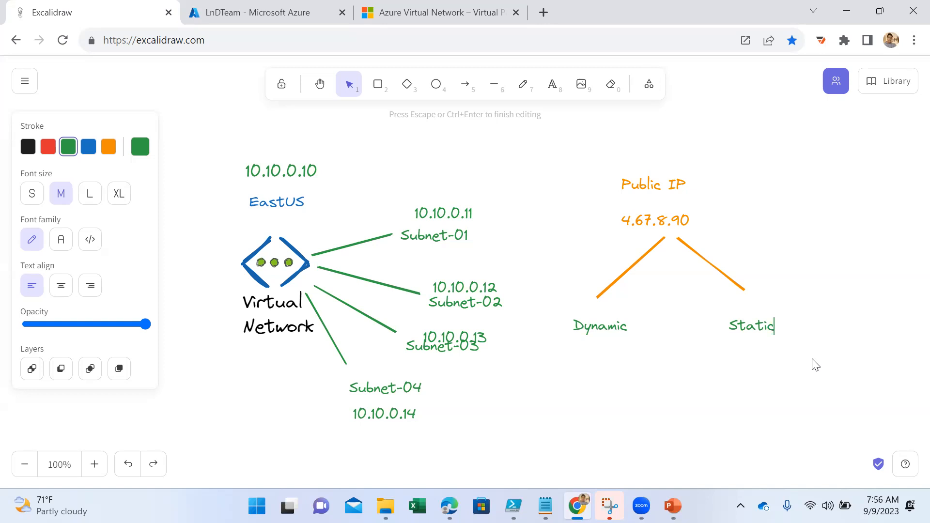
- Switch to the Azure portal, search for "public", open Public IP addresses and start creating a public IP address
left_click(266, 11)
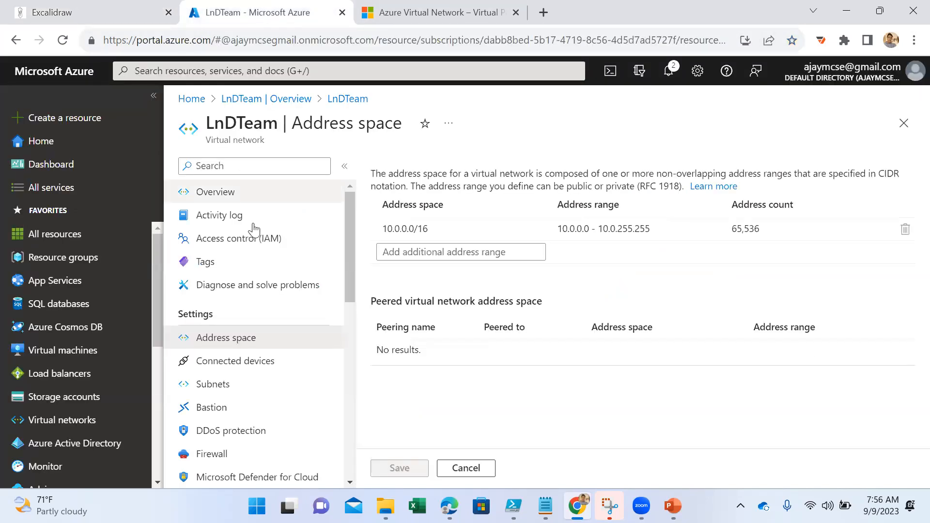
left_click(237, 71)
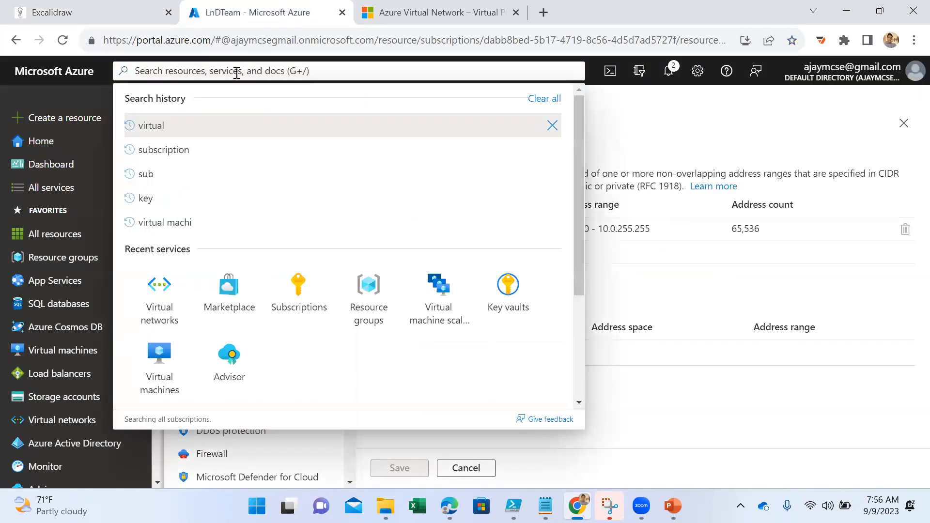
type("public")
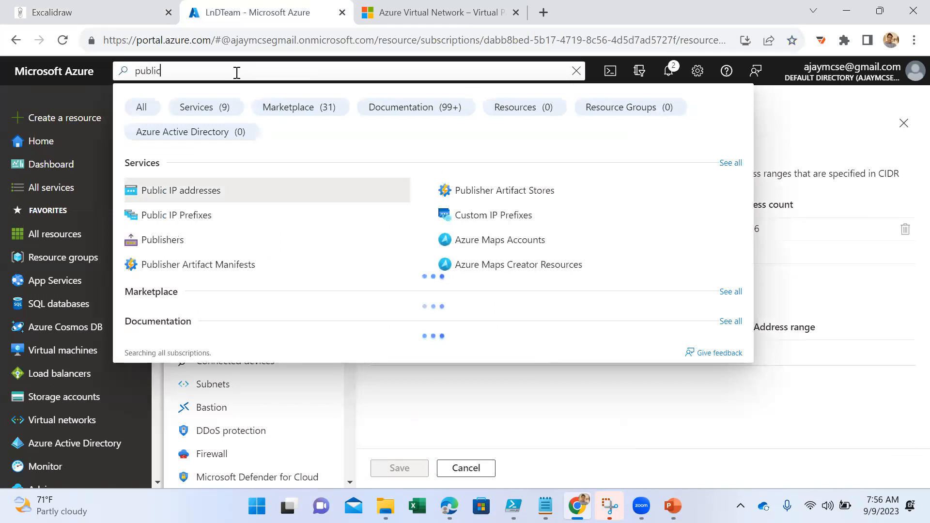
left_click(248, 194)
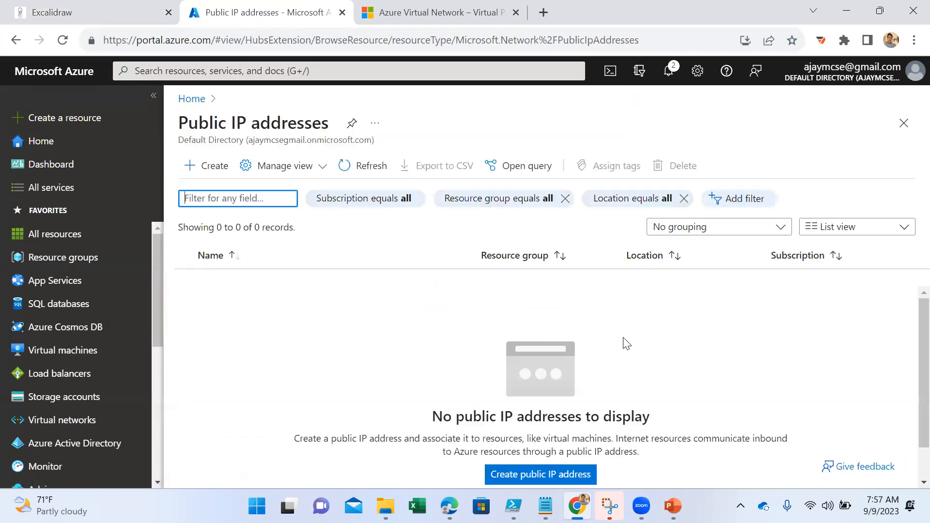
scroll(602, 326, "down", 1)
left_click(213, 170)
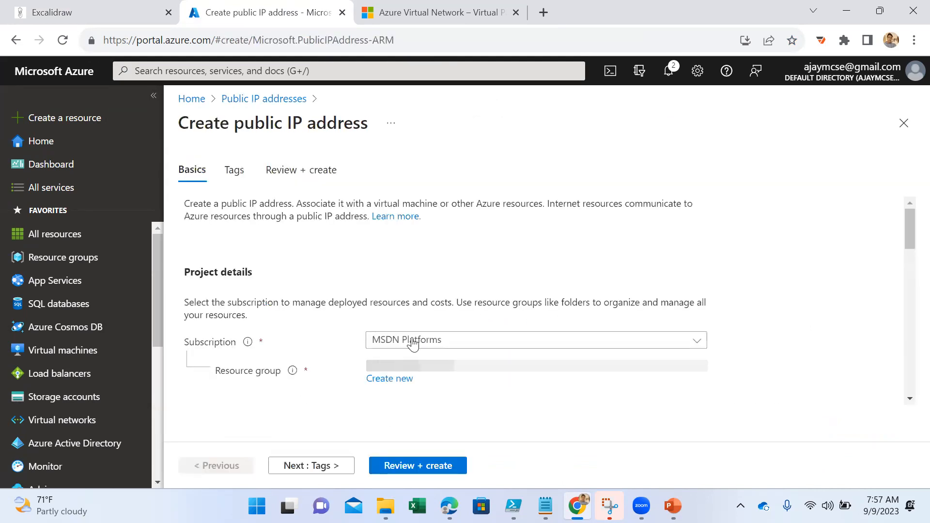
- Look through the resource group choices, region and tags in the public IP address form, and return to its basic settings
scroll(425, 318, "down", 3)
left_click(409, 223)
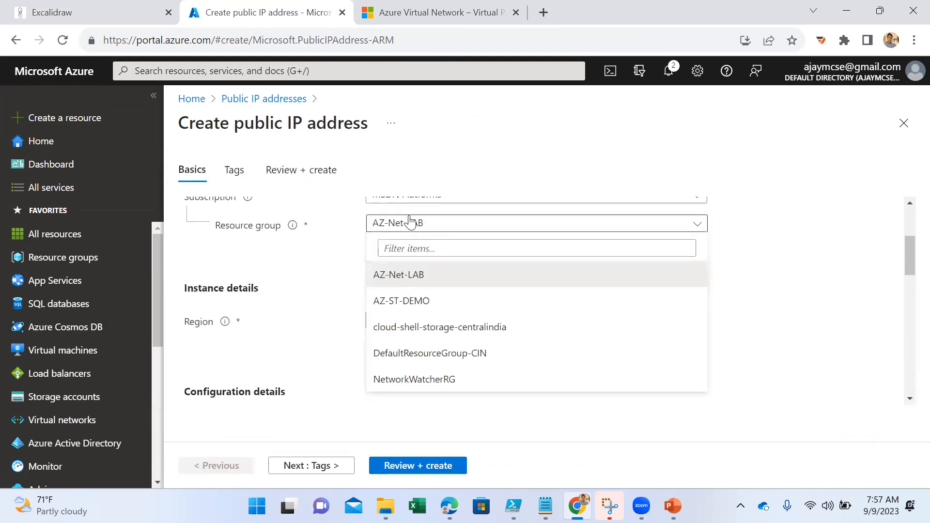
left_click(821, 278)
scroll(673, 335, "down", 2)
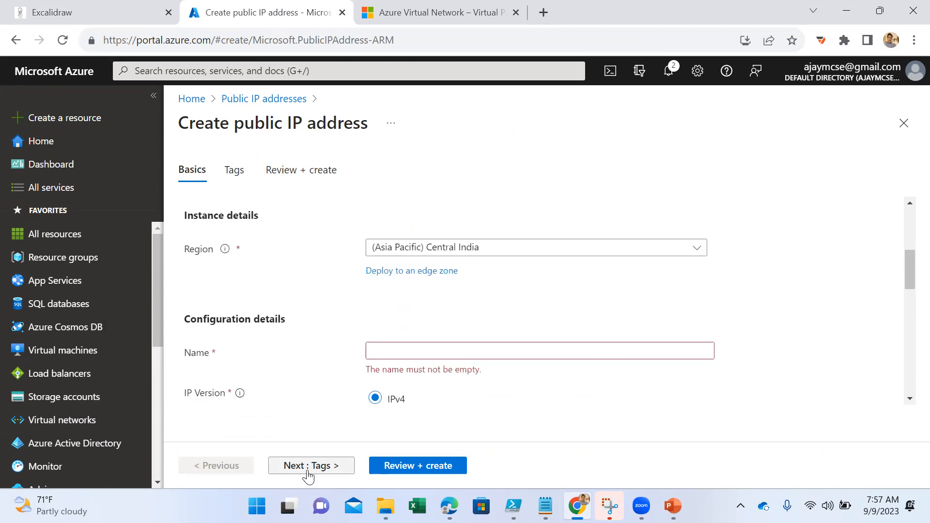
left_click(310, 469)
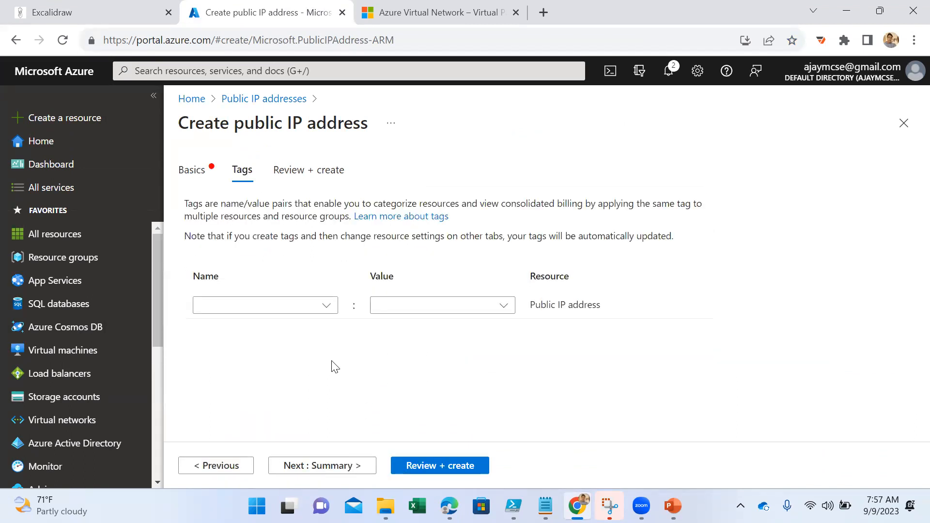
left_click(189, 179)
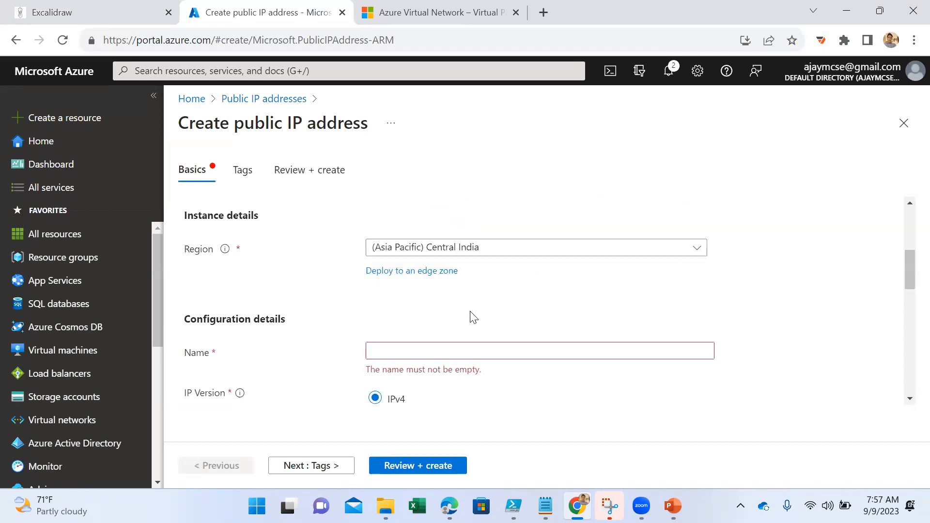
scroll(472, 320, "up", 3)
scroll(472, 310, "down", 5)
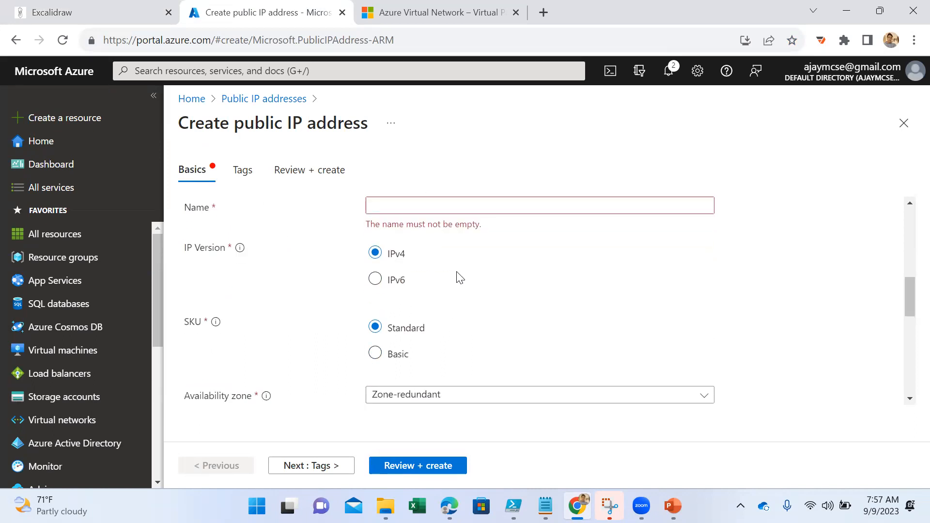
- Name the public IP address "Lndteam-testing"
left_click(410, 205)
scroll(545, 338, "up", 1)
scroll(545, 338, "up", 1)
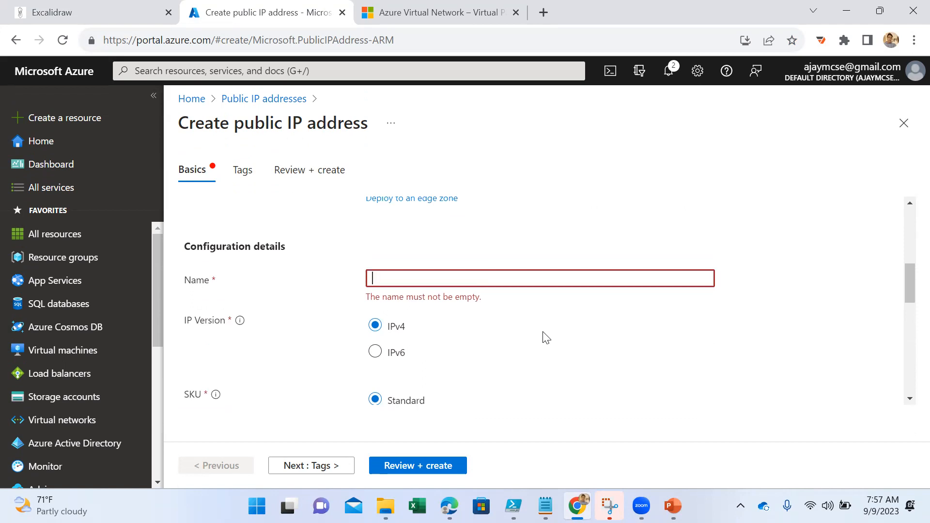
type("L")
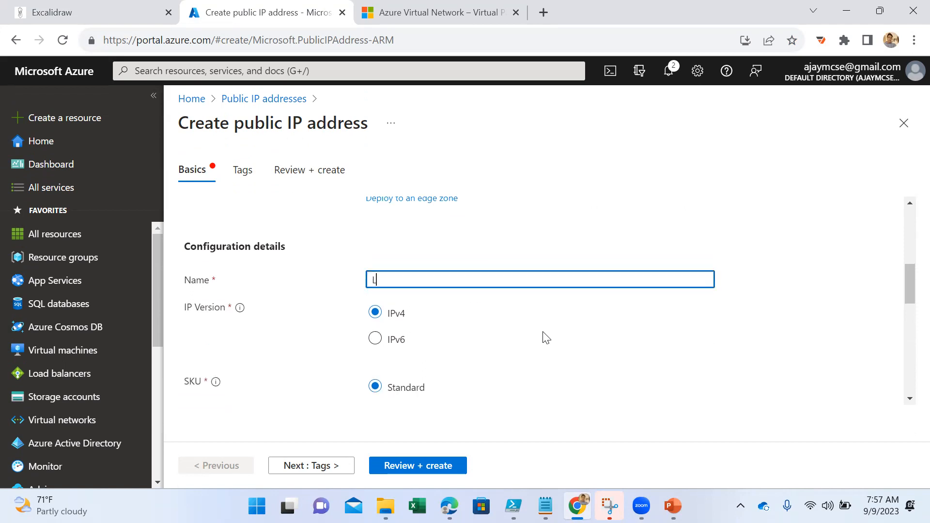
type("ndteam-testing")
- Review the SKU settings, try the Basic SKU to read its notice, and set the SKU back to Standard
scroll(533, 370, "down", 3)
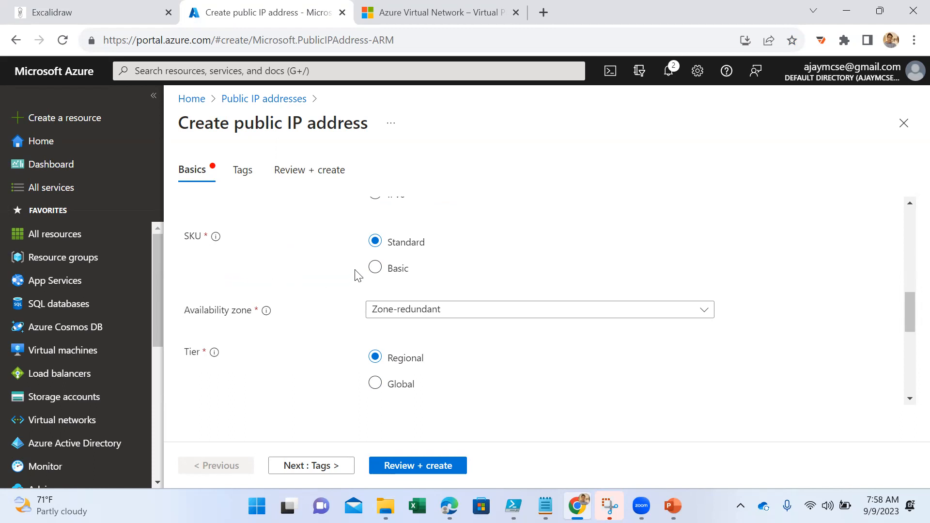
scroll(357, 269, "up", 4)
scroll(757, 320, "down", 3)
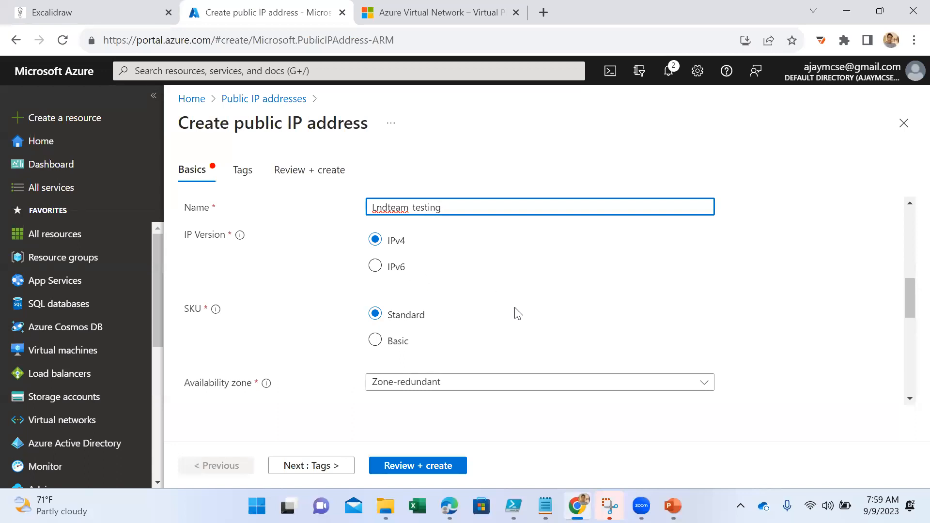
scroll(515, 311, "down", 2)
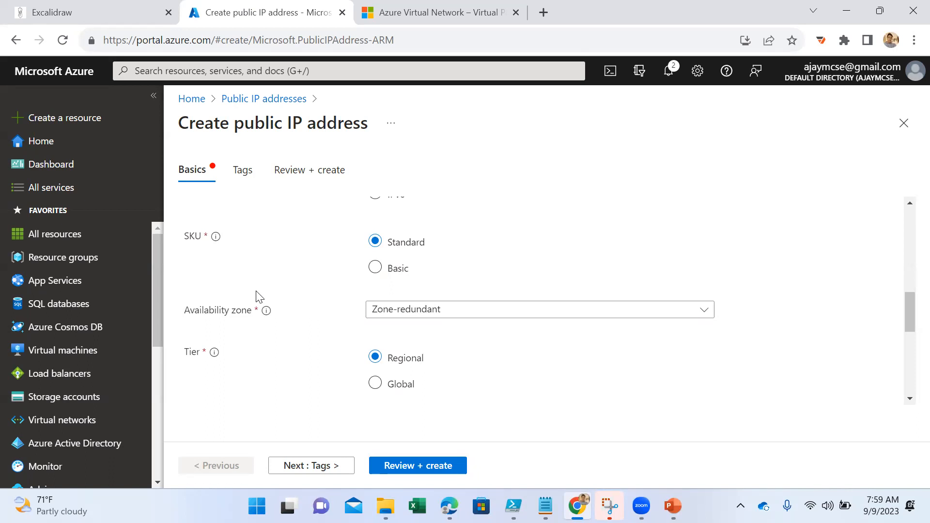
scroll(257, 295, "up", 2)
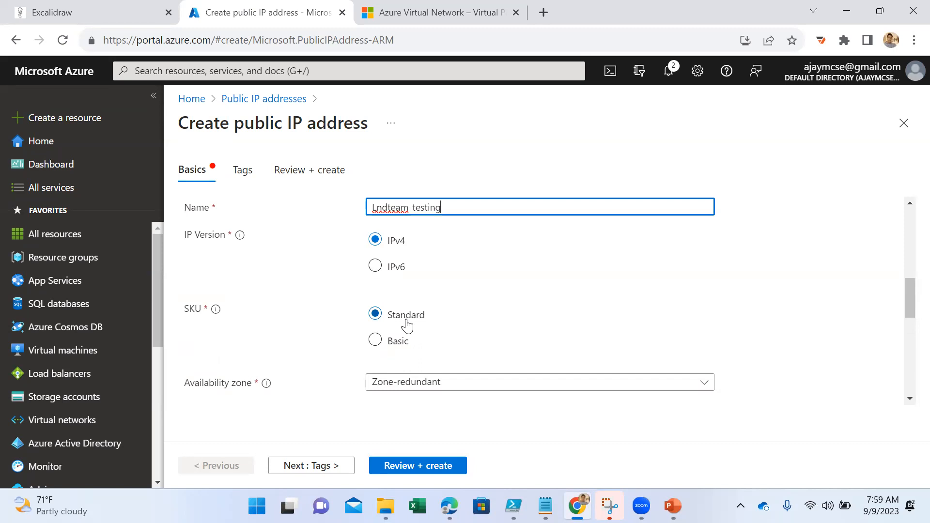
scroll(514, 345, "down", 2)
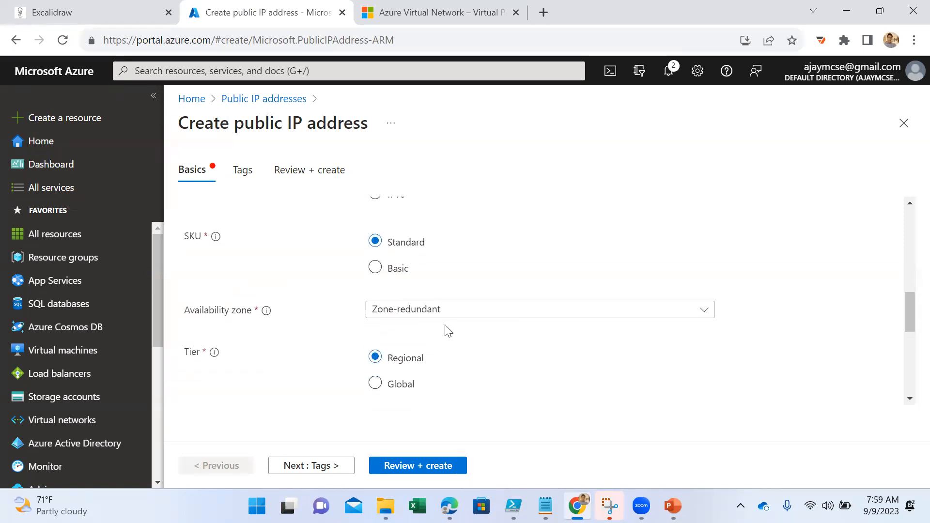
left_click(375, 267)
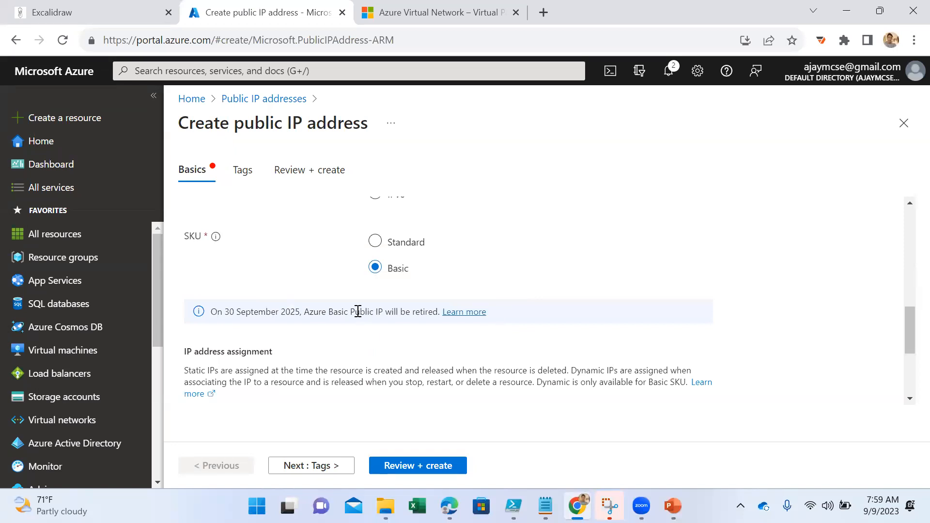
scroll(354, 310, "up", 2)
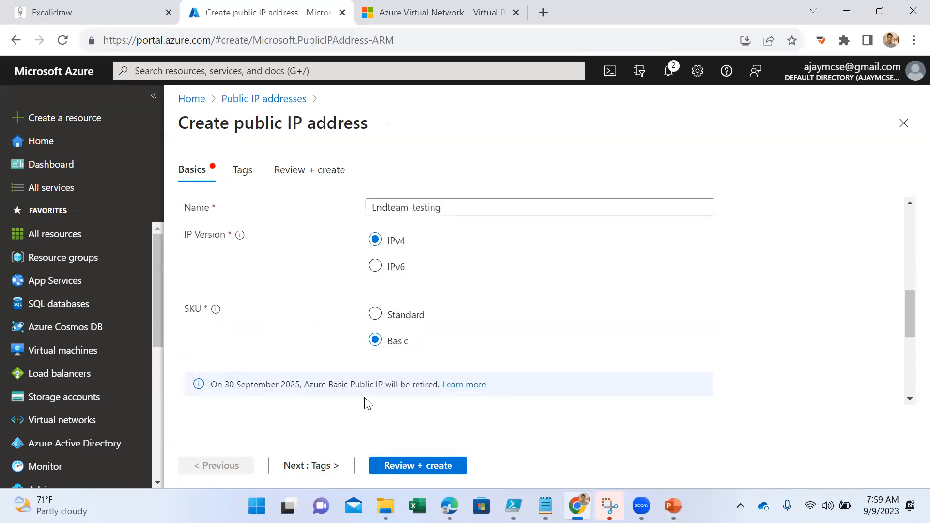
left_click_drag(302, 384, 280, 384)
left_click(375, 314)
scroll(502, 339, "down", 3)
scroll(504, 340, "up", 2)
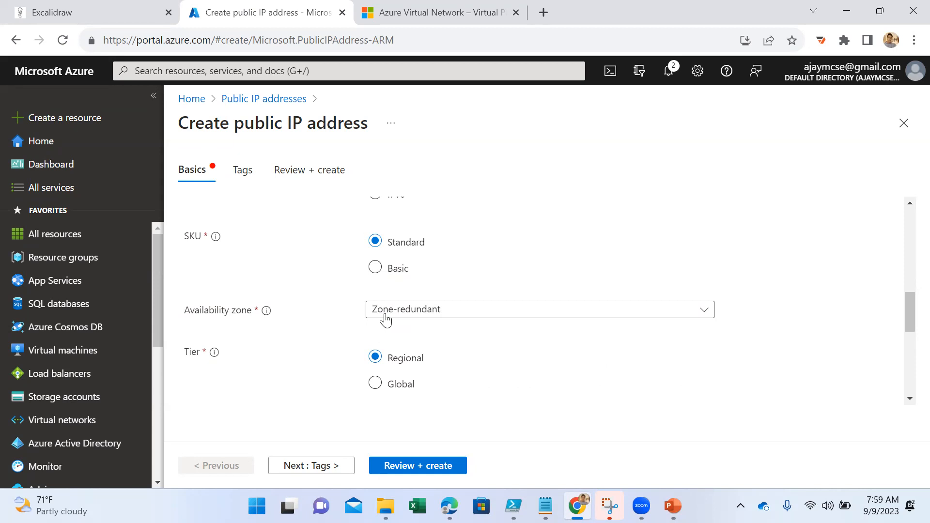
- Check the availability zone choices for the public IP address and look over the IP address assignment description
left_click(461, 314)
left_click(459, 314)
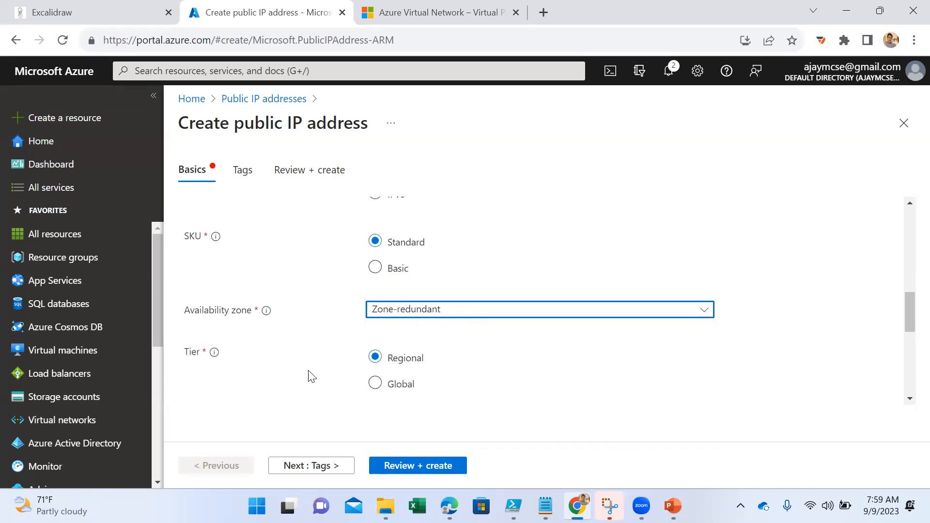
scroll(312, 377, "down", 1)
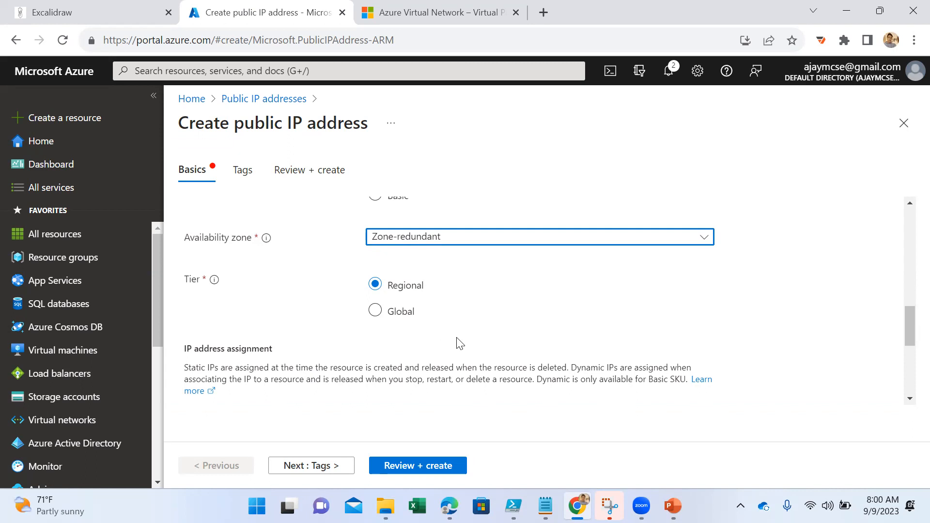
scroll(460, 341, "up", 3)
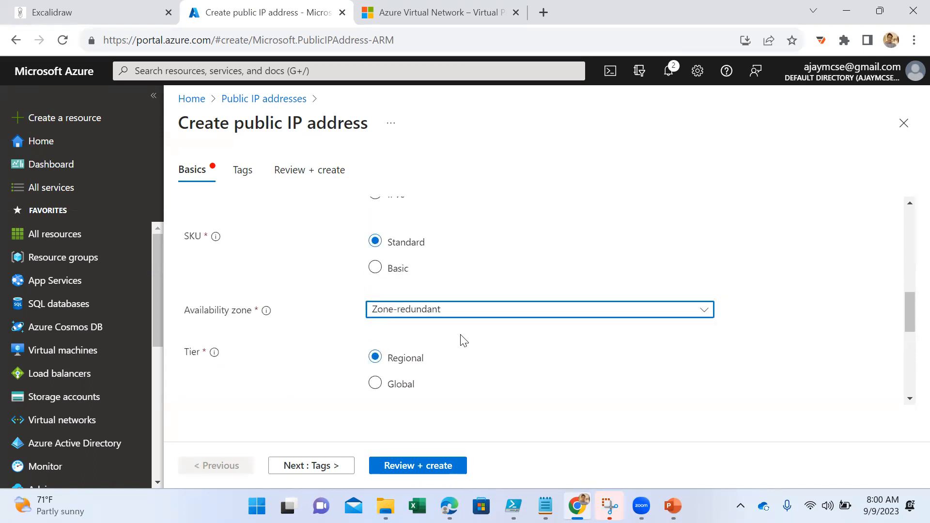
- Try the Global tier, highlight its notice about supported home regions, and set the tier back to Regional
mouse_move(214, 357)
left_click(399, 393)
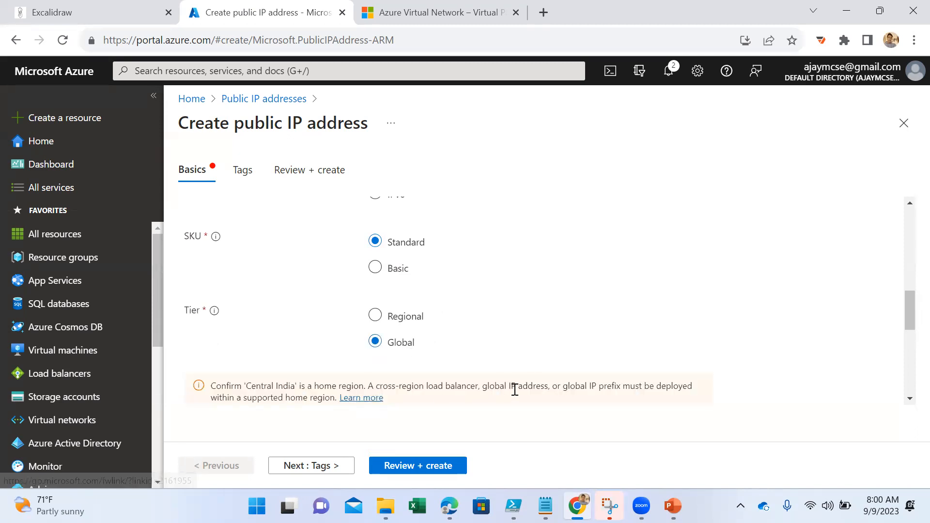
left_click_drag(483, 386, 678, 385)
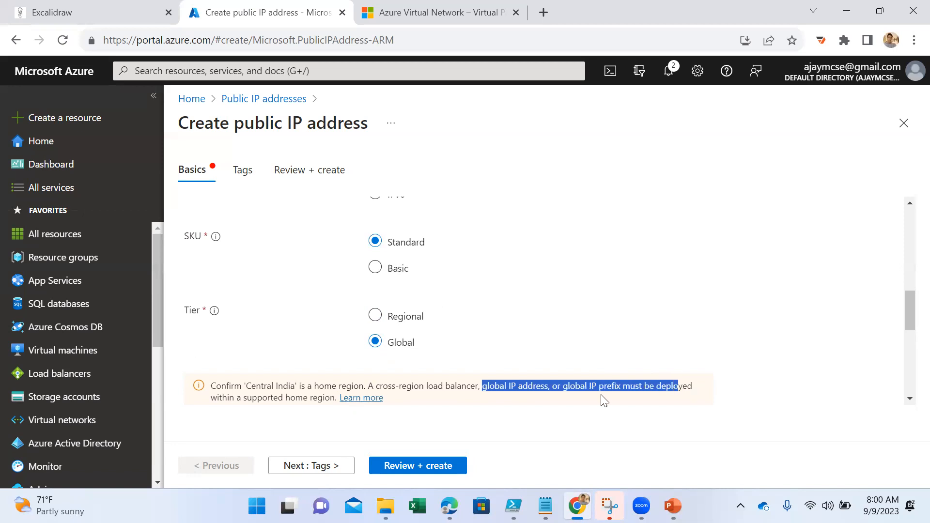
left_click_drag(331, 398, 274, 380)
left_click(323, 304)
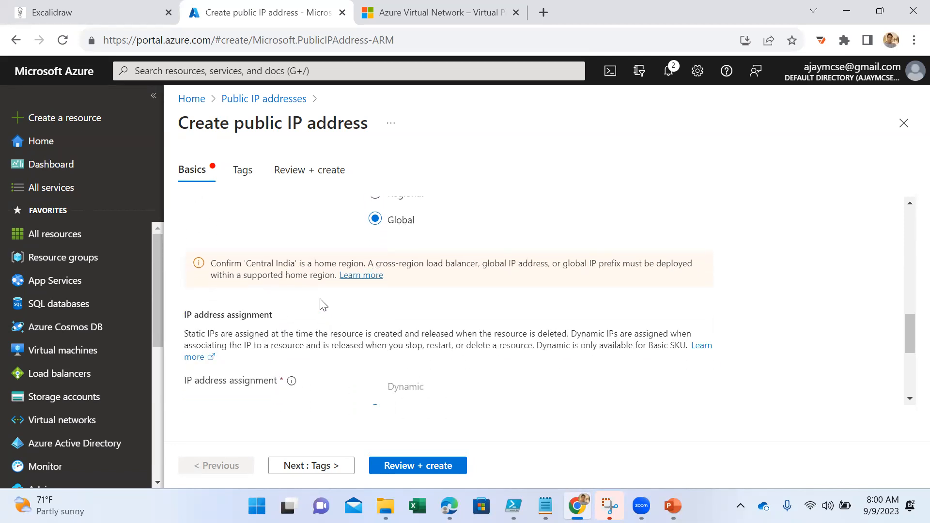
scroll(324, 304, "up", 2)
left_click(375, 264)
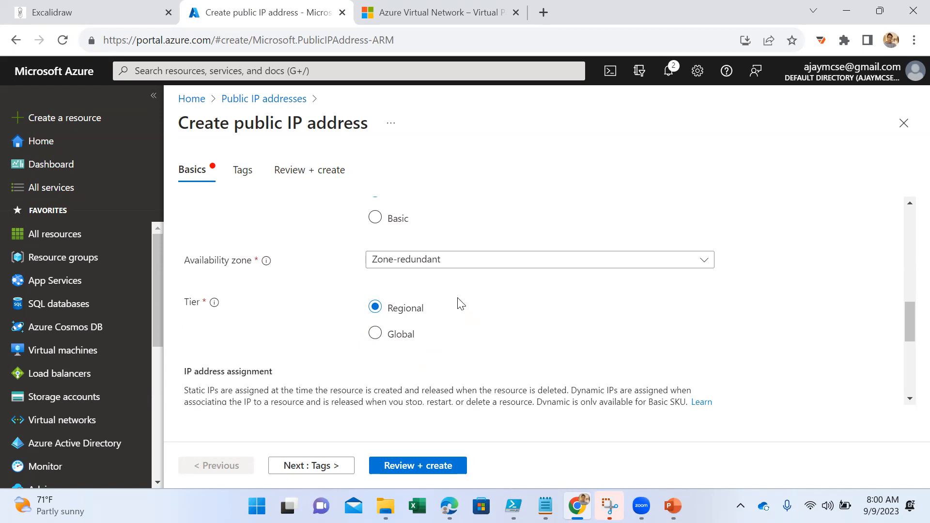
- Search Google for "azure products by region" in a new browser tab
left_click(544, 13)
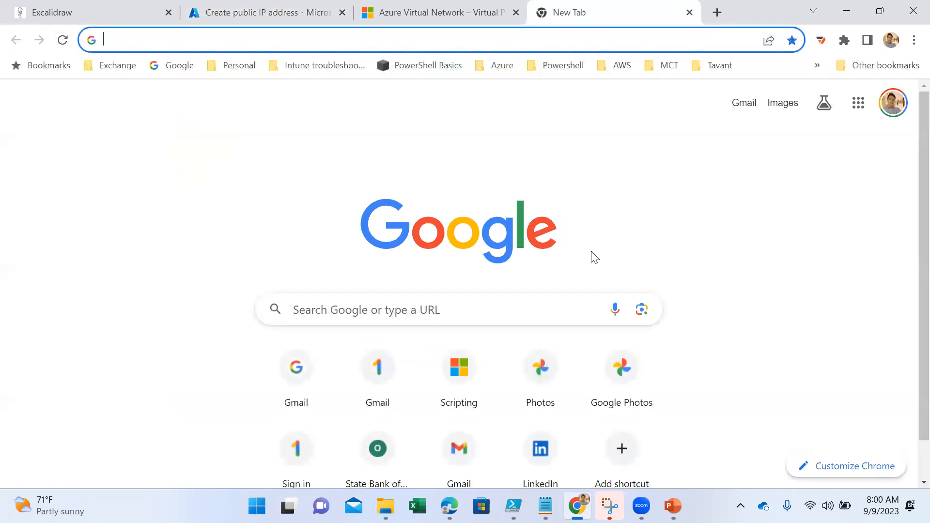
type("azure pro")
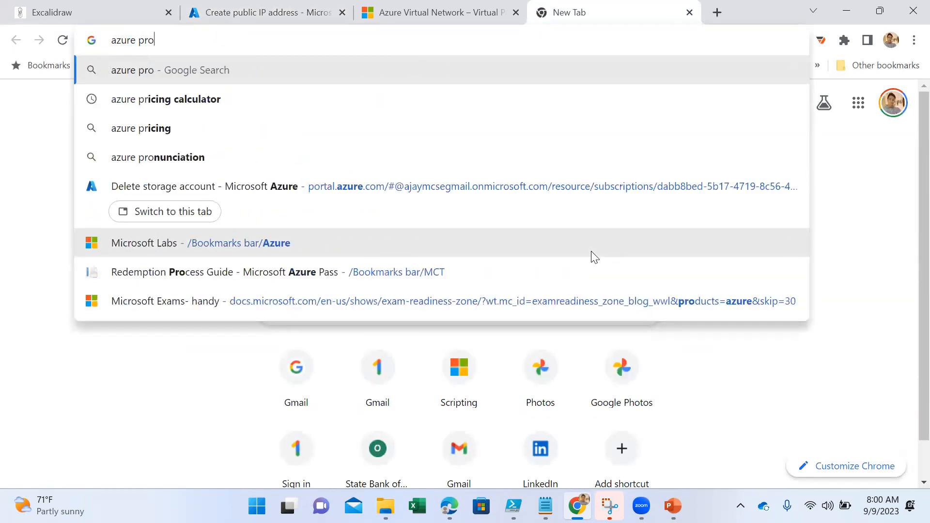
type("u")
type("s")
key("BackSpace")
key("BackSpace")
type("cts by")
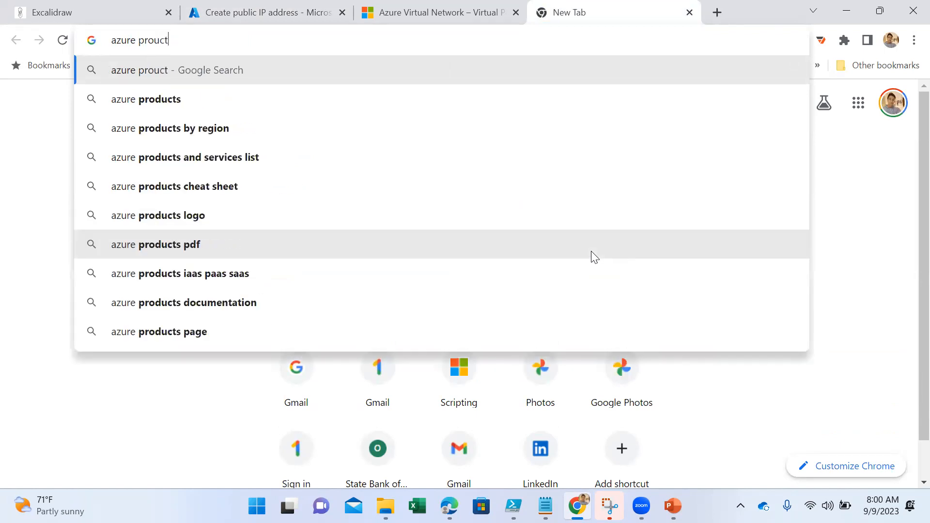
key("Down")
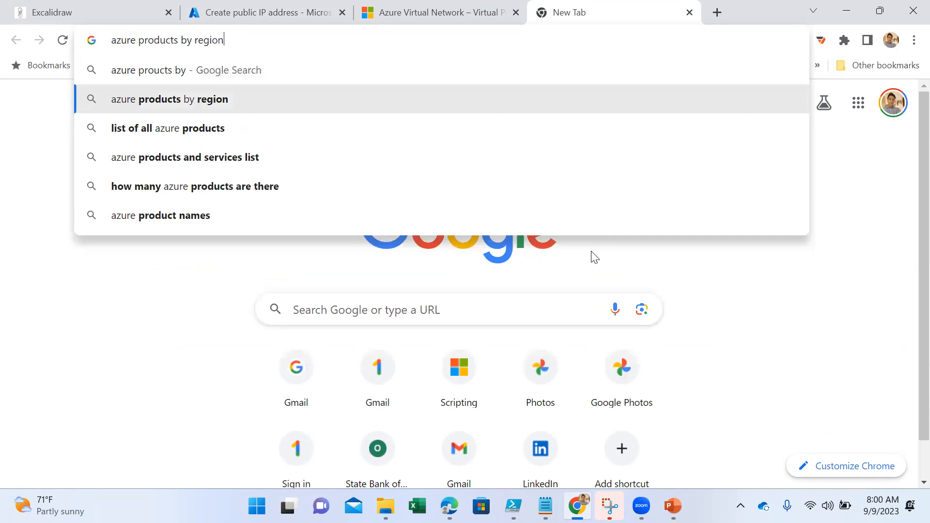
key("Return")
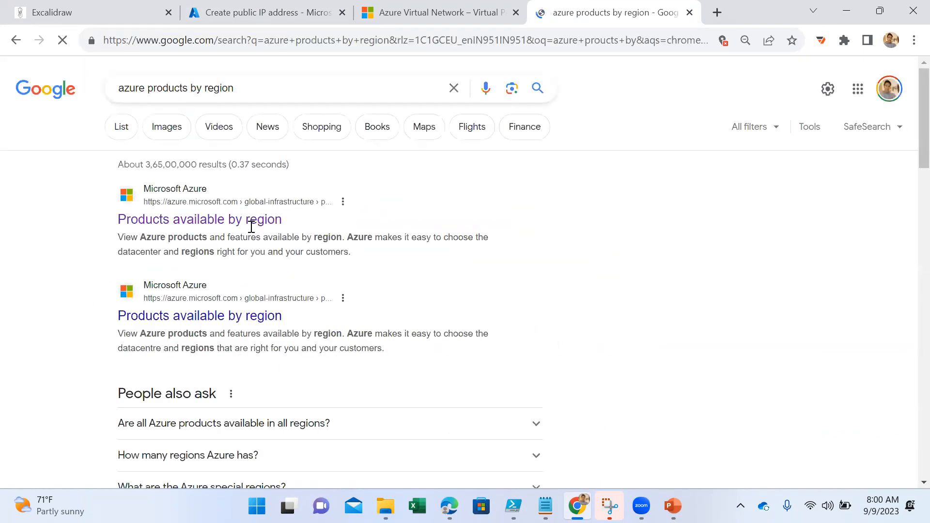
- Open the first "Products available by region" search result in a separate tab and switch to it
right_click(186, 222)
left_click(226, 235)
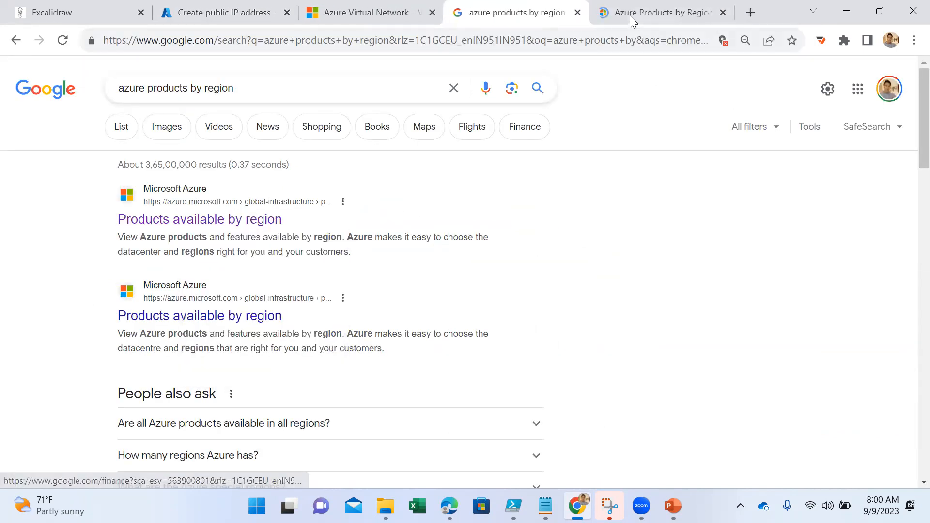
left_click(630, 15)
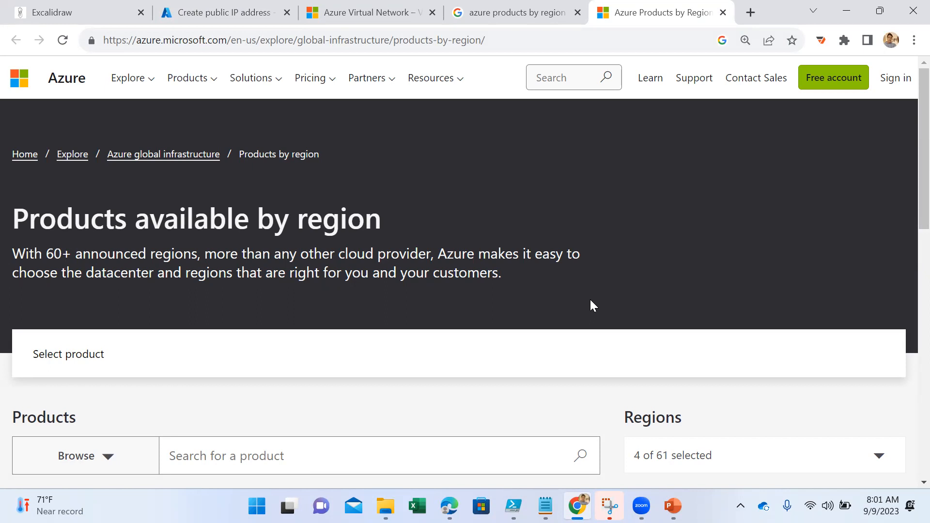
- Browse the Compute product category and select Virtual Machines to show its availability by region
scroll(469, 304, "down", 3)
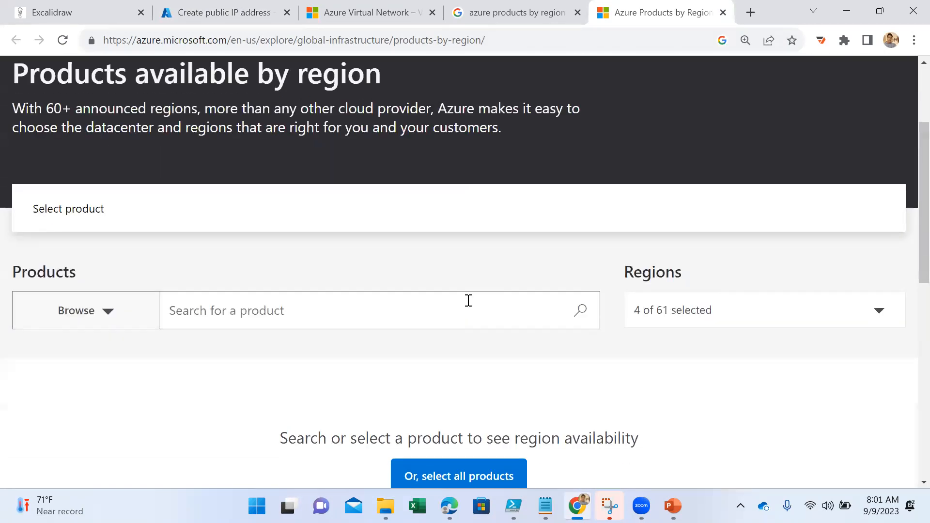
scroll(468, 301, "down", 2)
left_click(110, 240)
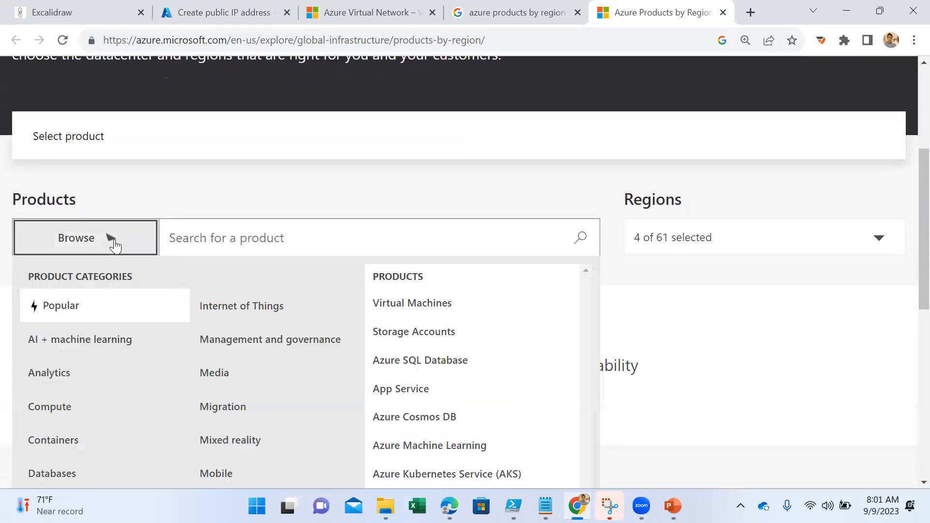
left_click(103, 409)
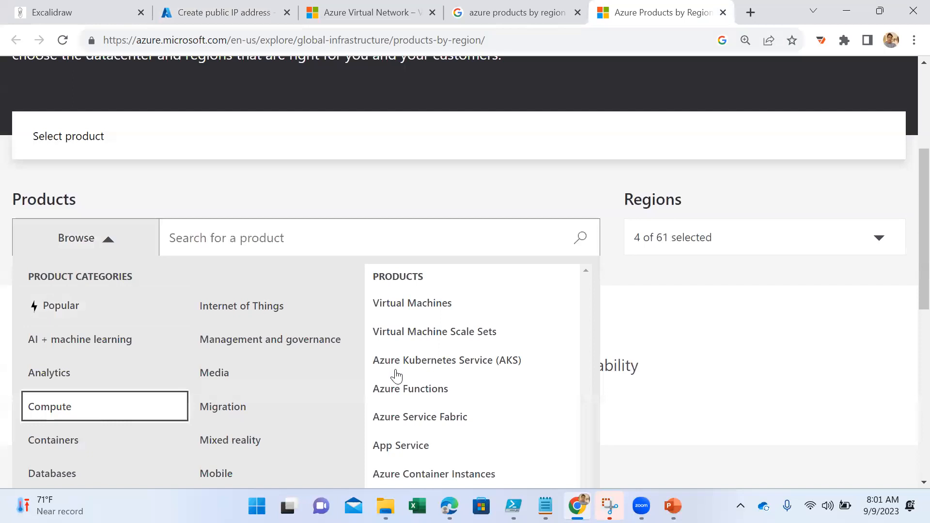
left_click(318, 247)
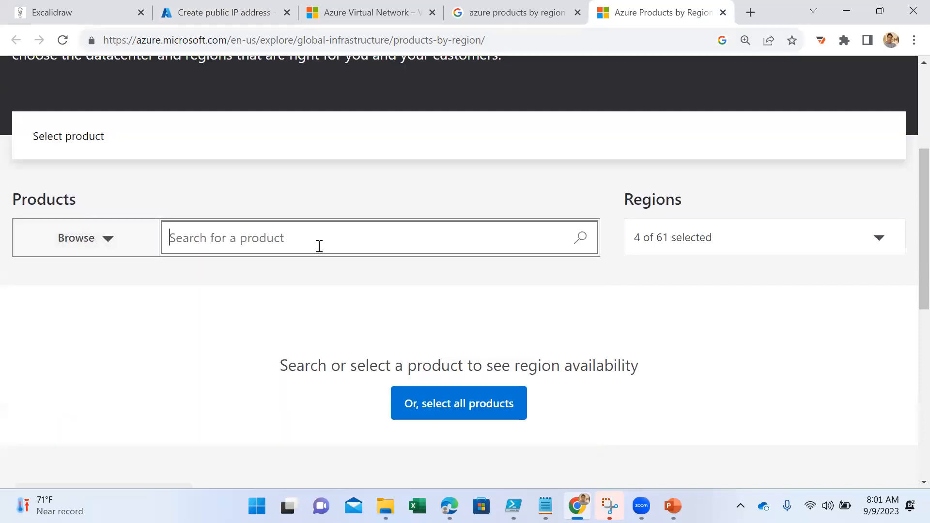
left_click(109, 240)
left_click(48, 413)
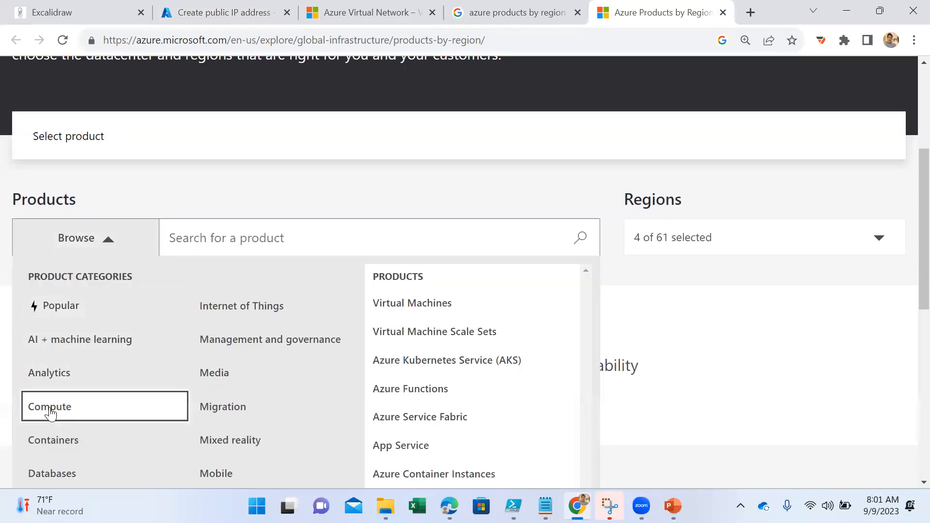
left_click(414, 304)
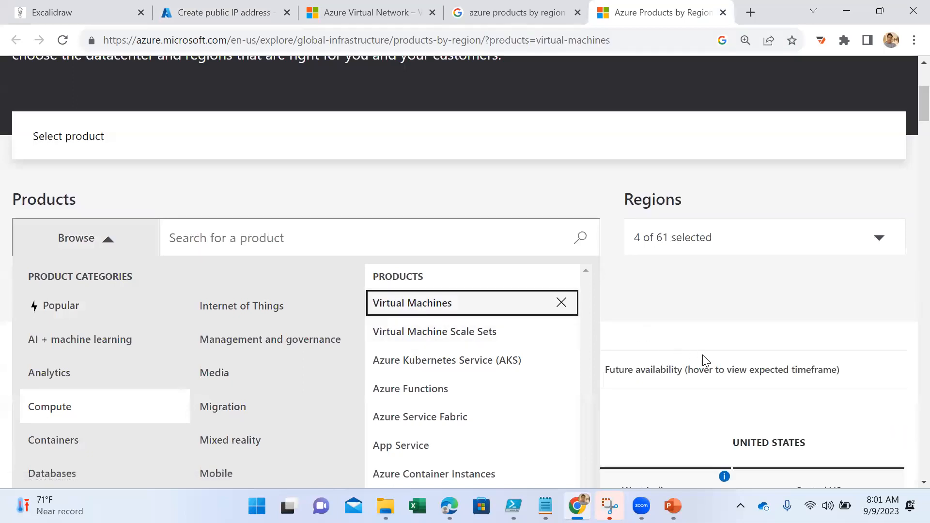
left_click(747, 208)
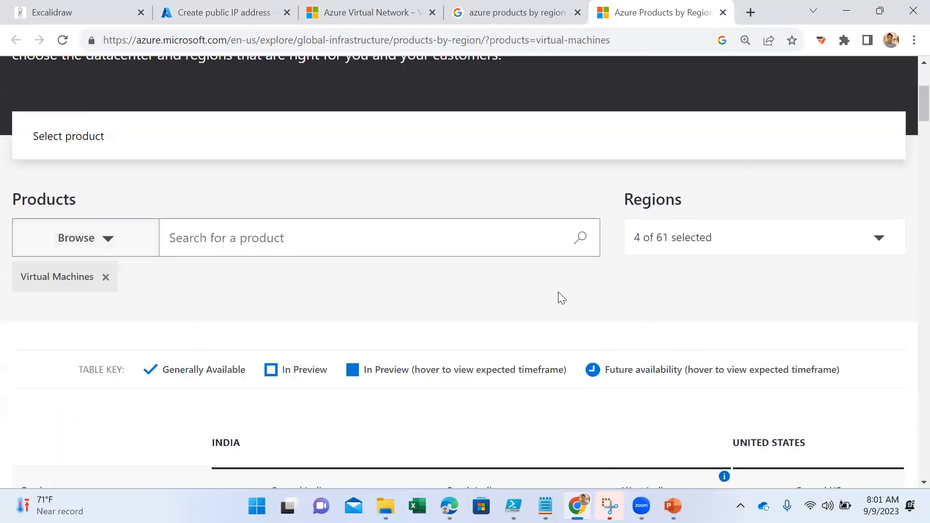
- Examine which virtual machine series are offered in each listed India and US region, highlighting the DCdsv3-series entry
scroll(558, 292, "down", 3)
scroll(247, 340, "down", 2)
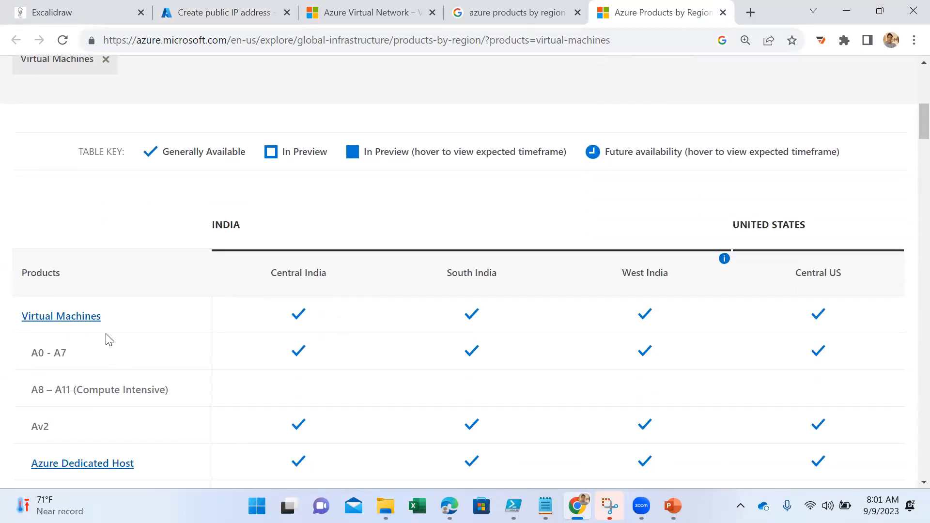
scroll(107, 339, "down", 2)
scroll(108, 339, "down", 1)
scroll(107, 339, "down", 4)
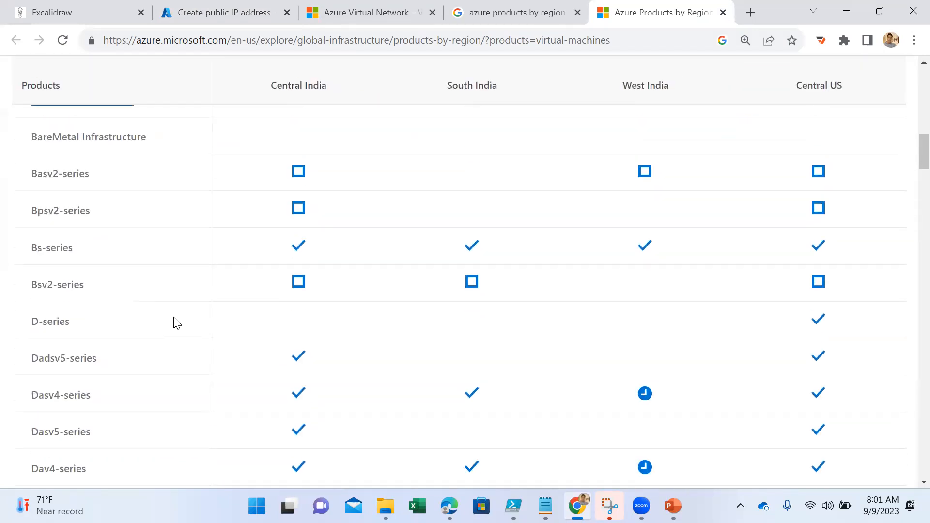
scroll(179, 323, "down", 6)
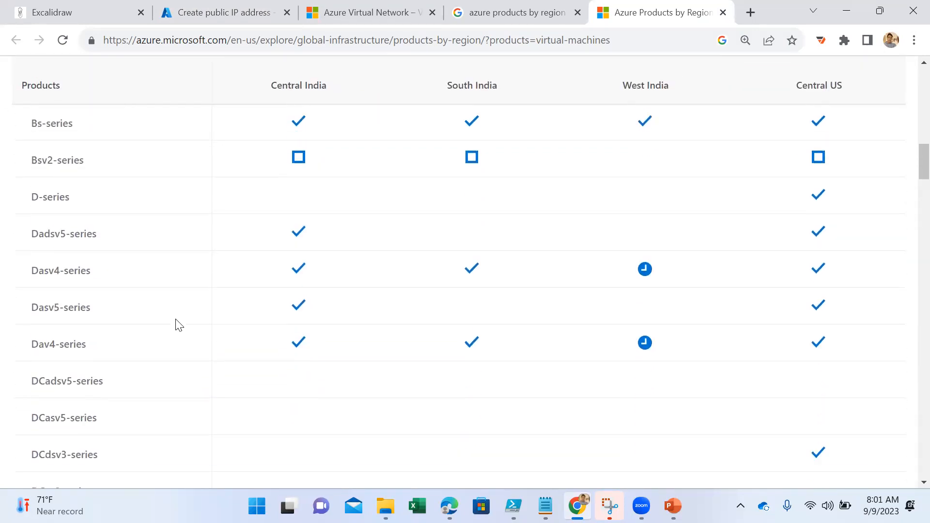
scroll(216, 224, "up", 3)
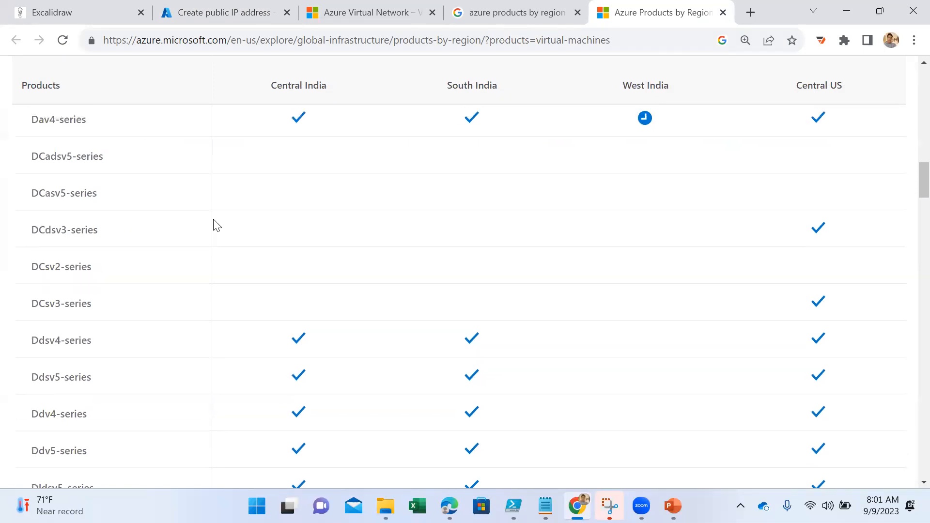
scroll(167, 388, "down", 1)
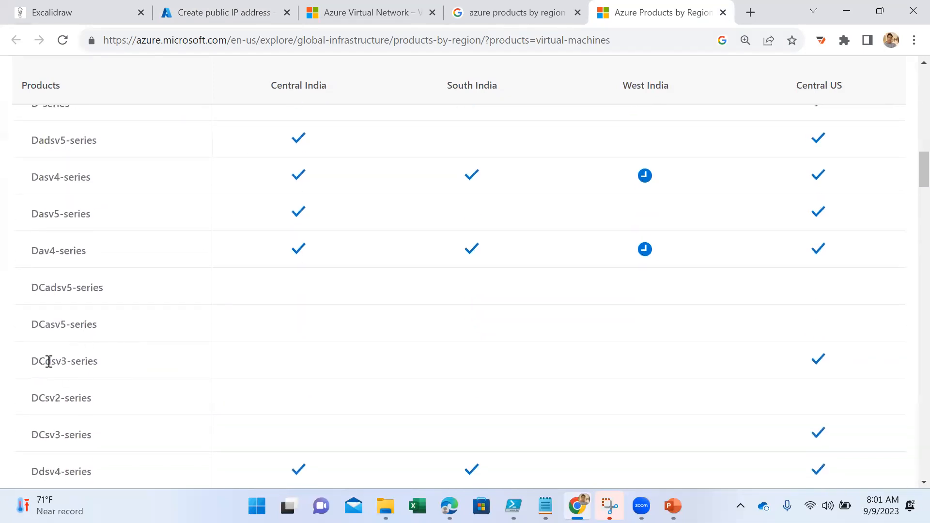
left_click_drag(45, 361, 153, 376)
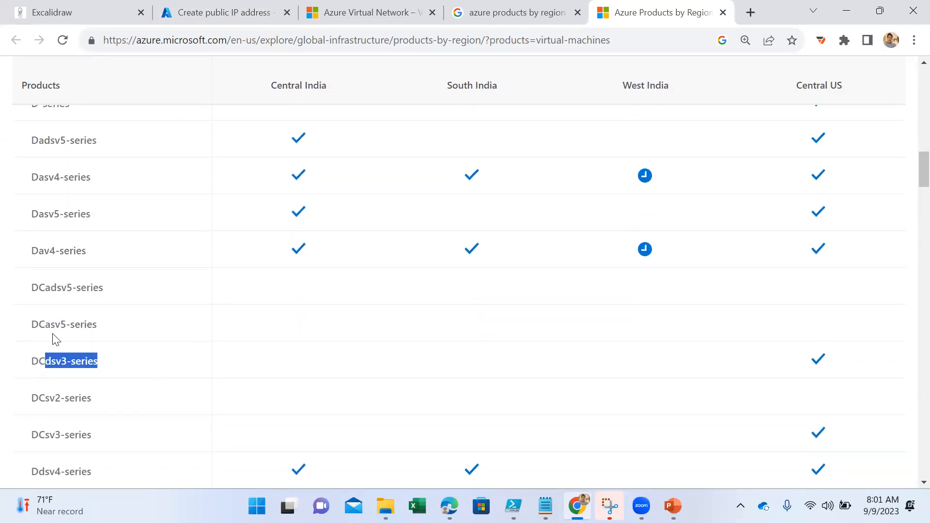
scroll(75, 353, "down", 6)
scroll(299, 343, "up", 5)
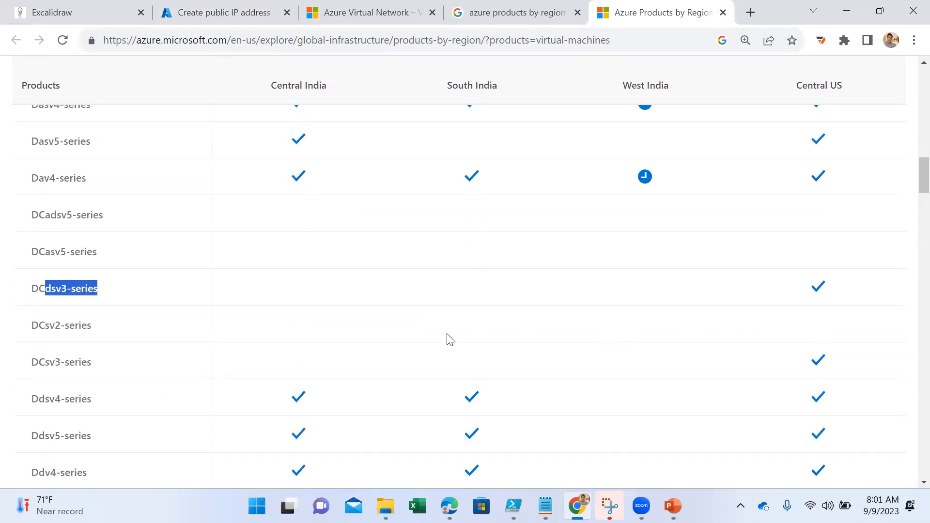
scroll(412, 329, "down", 5)
scroll(406, 326, "down", 18)
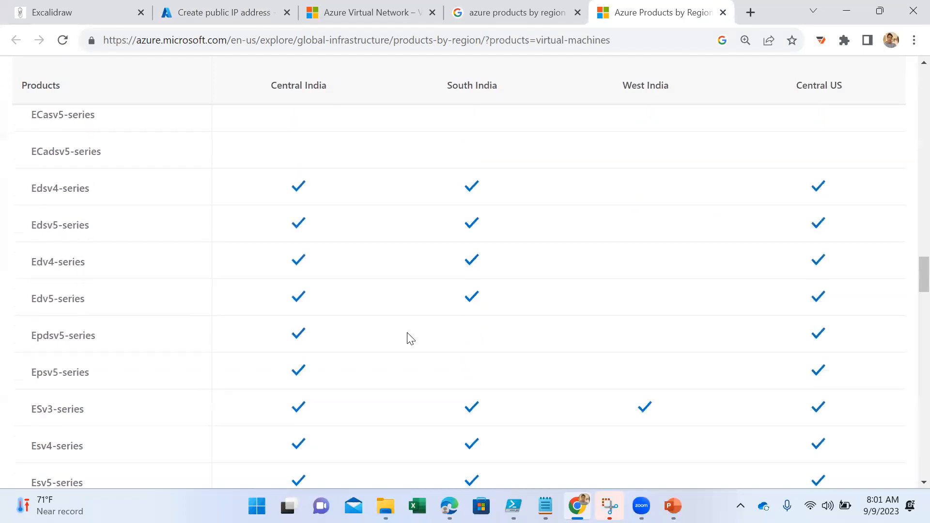
scroll(408, 332, "down", 8)
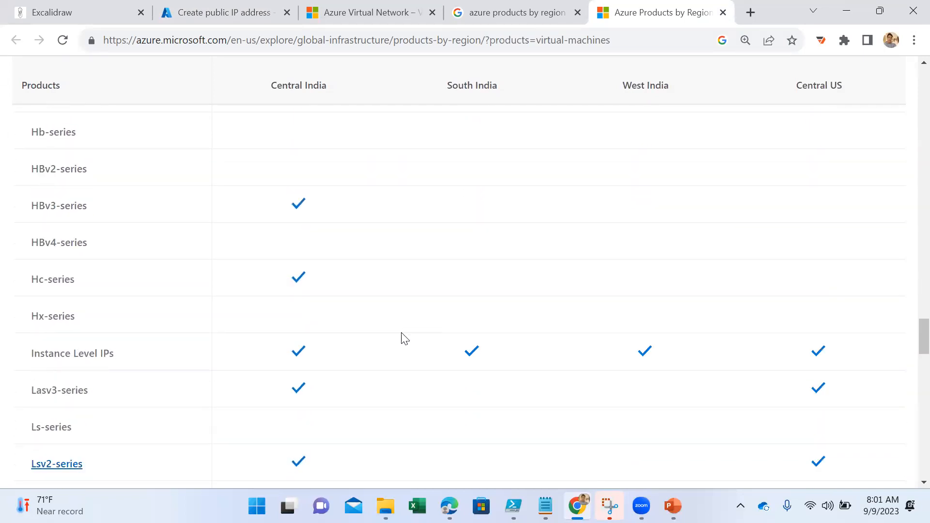
scroll(401, 334, "down", 5)
scroll(404, 341, "down", 3)
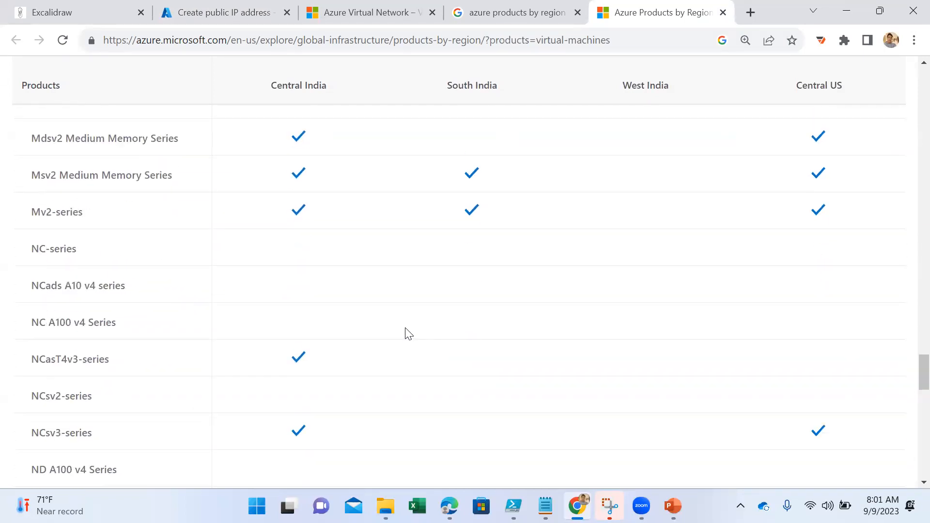
- Return to the public IP address form in the Azure portal, view its tags settings, and recheck the basic settings
left_click(231, 16)
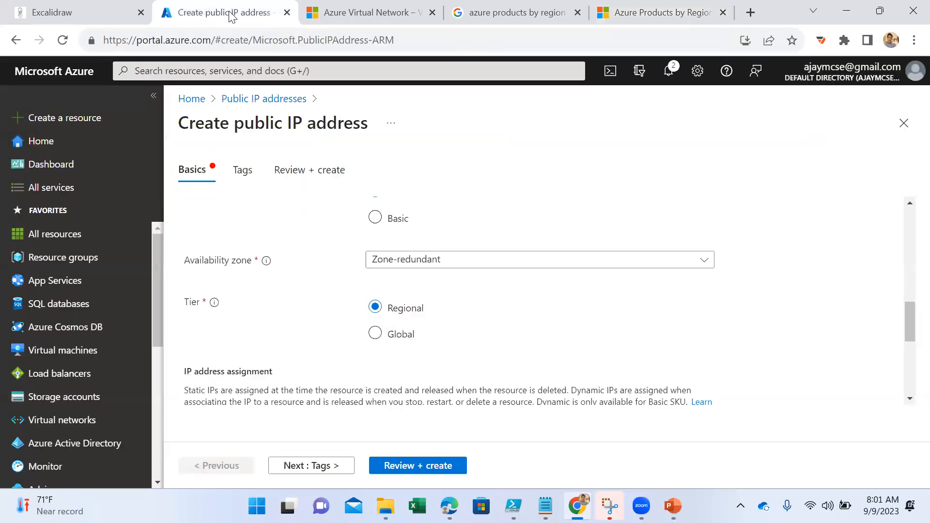
left_click(315, 472)
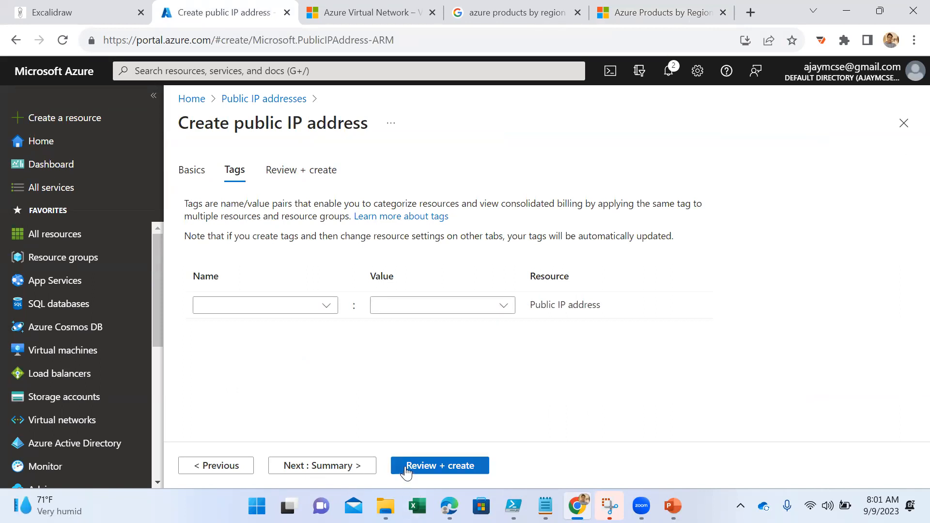
left_click(191, 170)
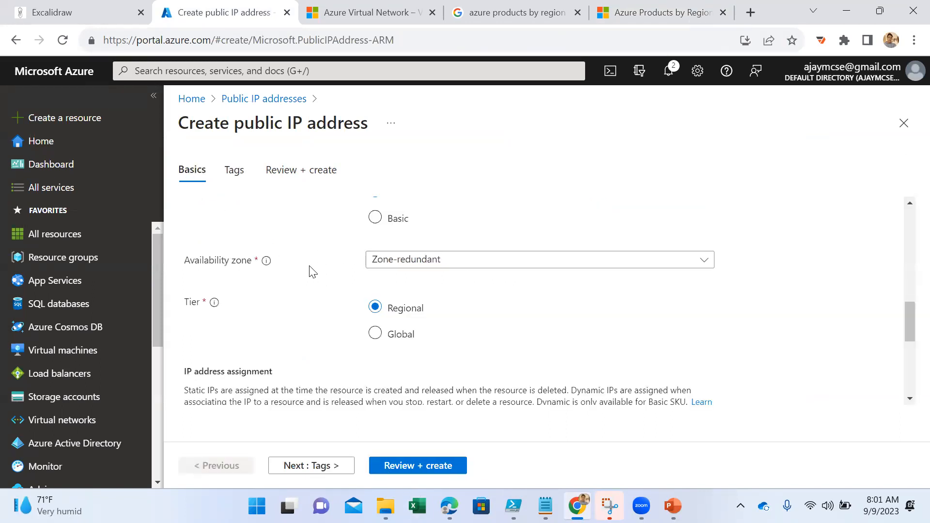
scroll(473, 312, "up", 10)
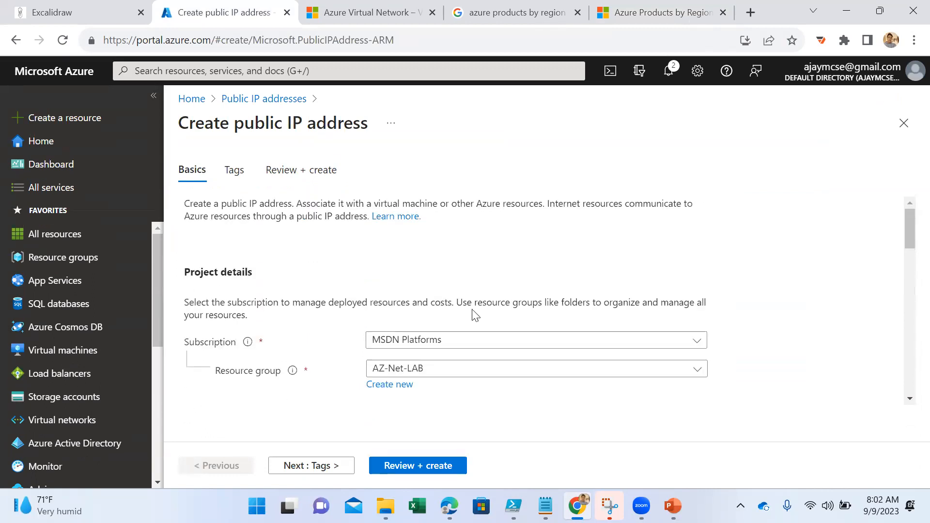
scroll(473, 316, "down", 8)
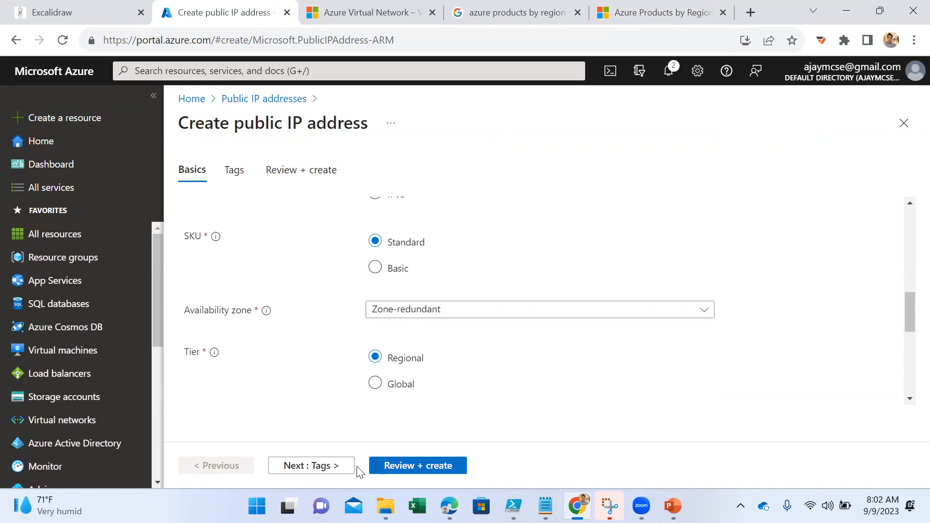
- Validate the public IP address configuration and review its full summary, from subscription down to DNS name label and tags
left_click(372, 466)
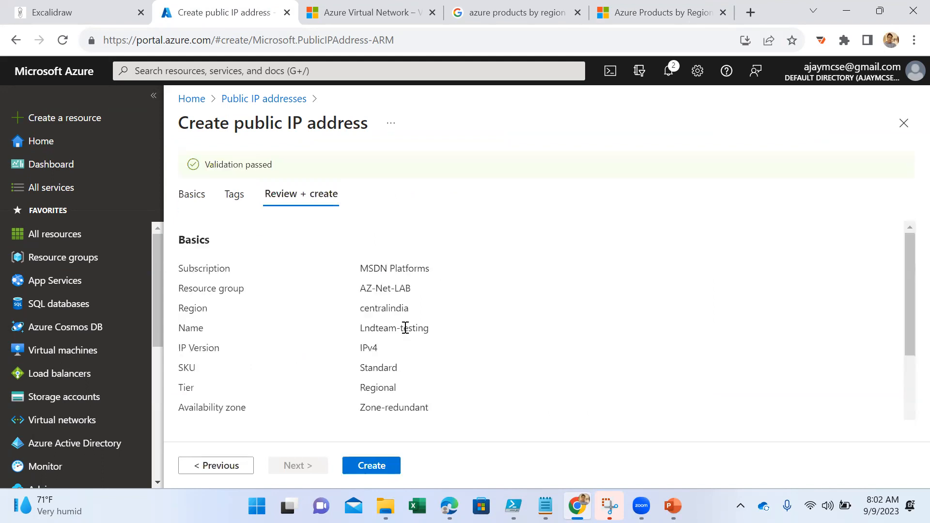
scroll(397, 368, "down", 2)
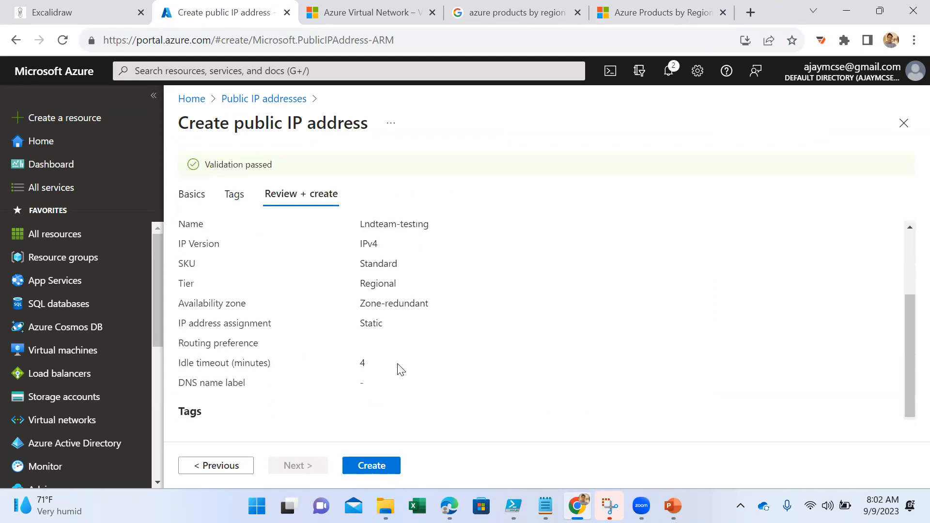
scroll(403, 353, "up", 2)
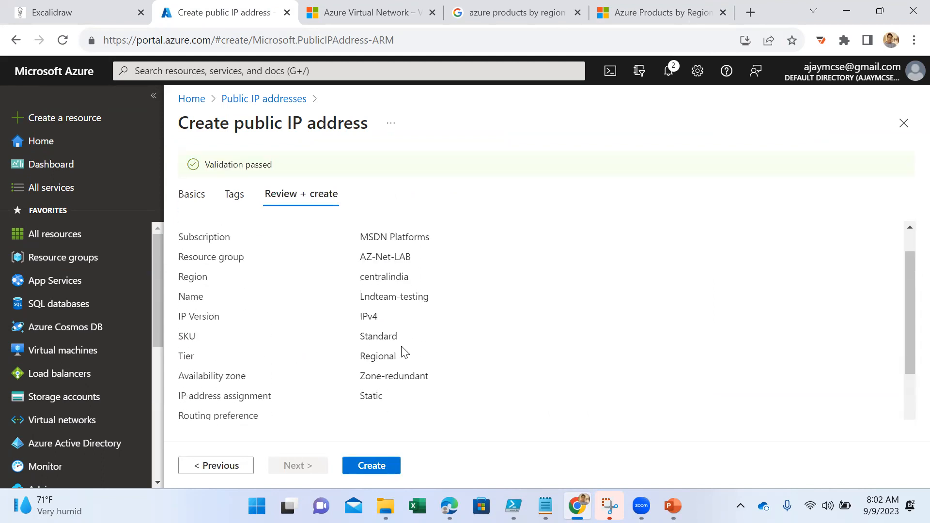
scroll(405, 352, "up", 1)
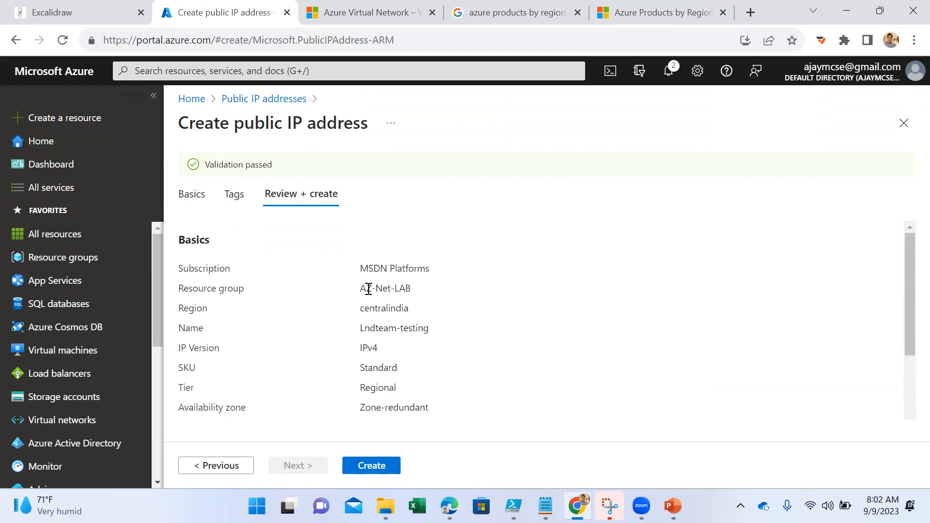
scroll(413, 353, "down", 2)
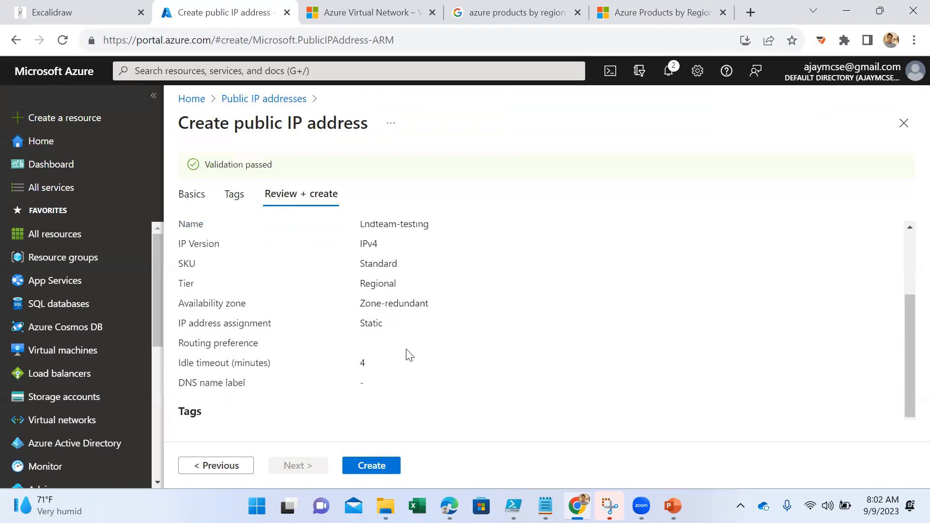
scroll(405, 349, "up", 2)
scroll(405, 350, "up", 1)
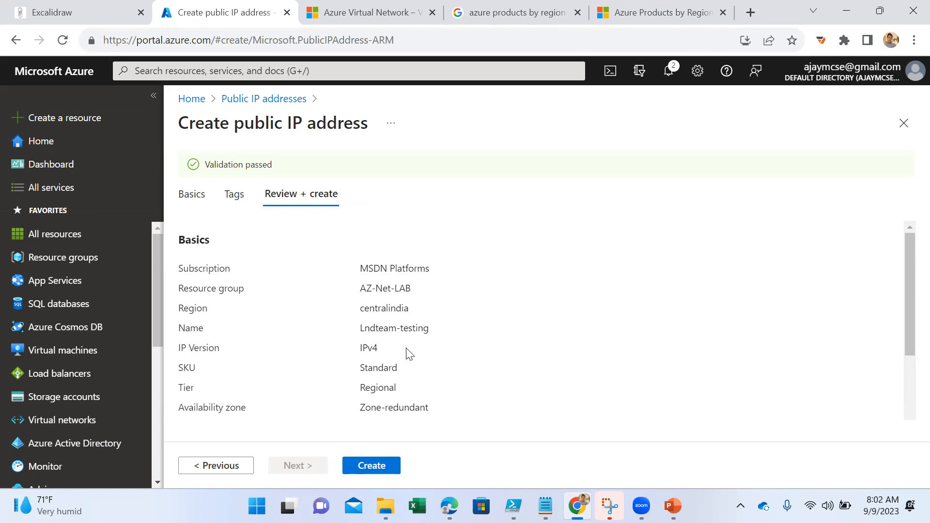
- Create the validated public IP address, open the deployed resource, and highlight the IP address assigned to it
left_click(373, 466)
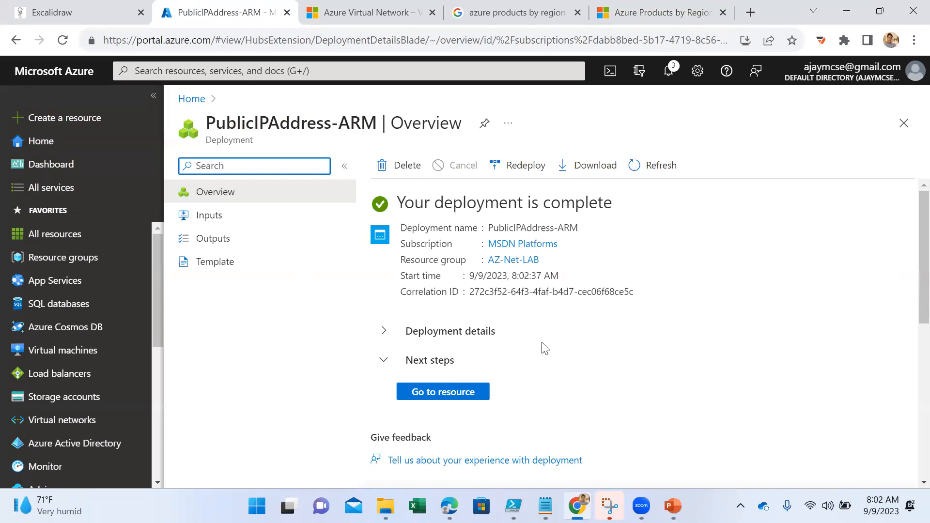
left_click(428, 395)
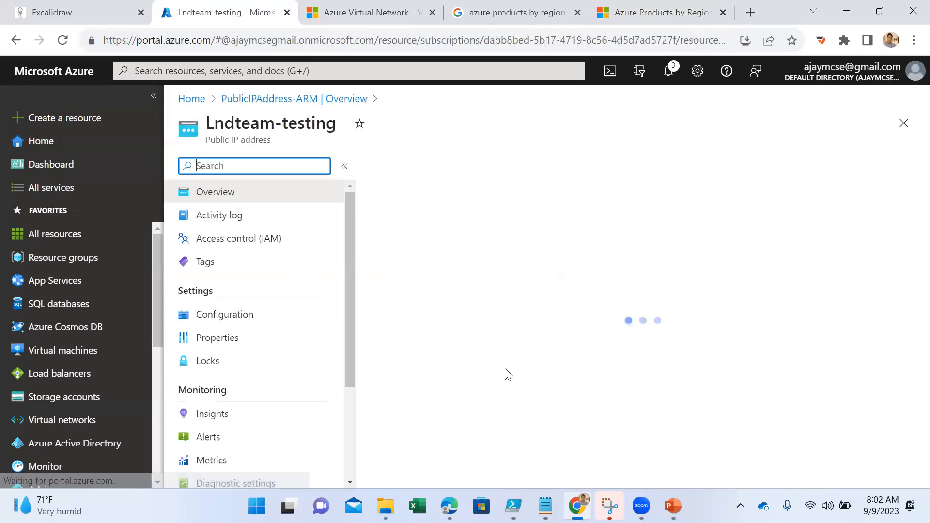
left_click_drag(643, 323, 700, 327)
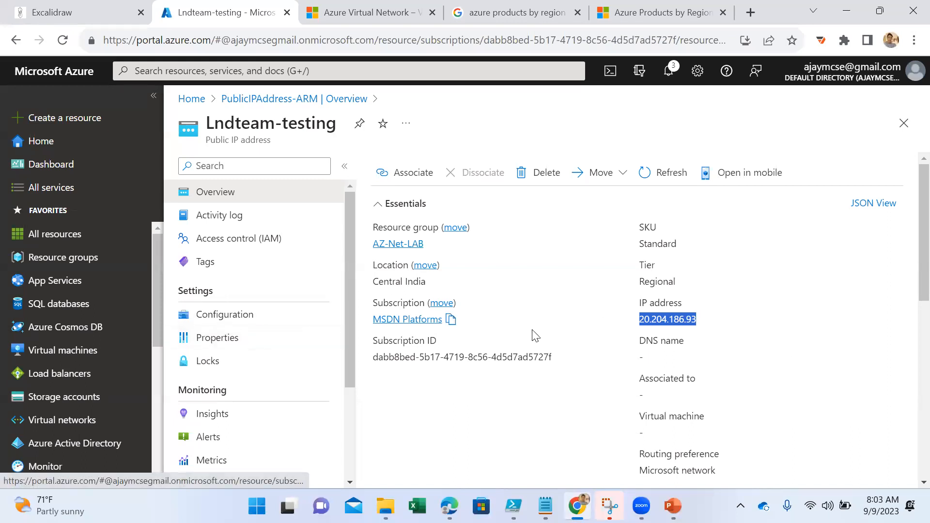
scroll(535, 335, "down", 4)
- Review the configuration and properties of the Lndteam-testing public IP address, down to the subscription details
left_click(248, 318)
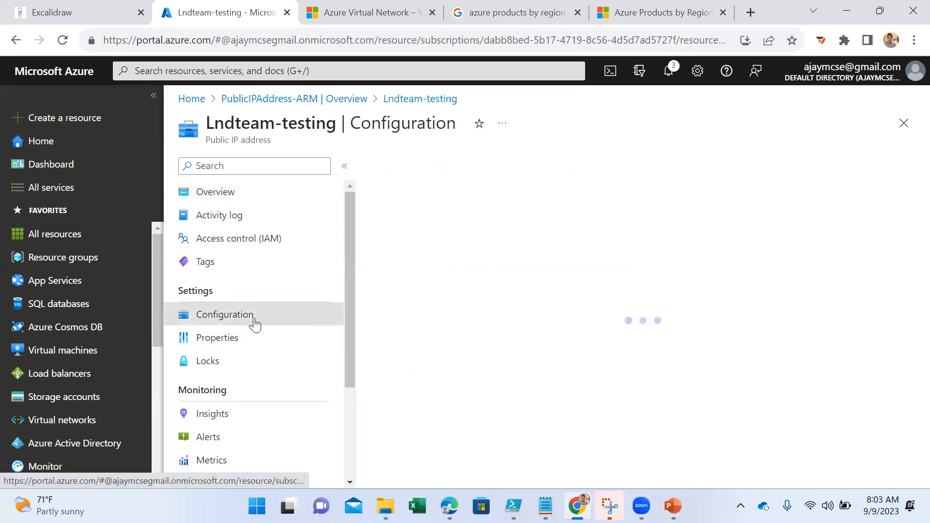
scroll(533, 318, "down", 5)
scroll(533, 317, "up", 5)
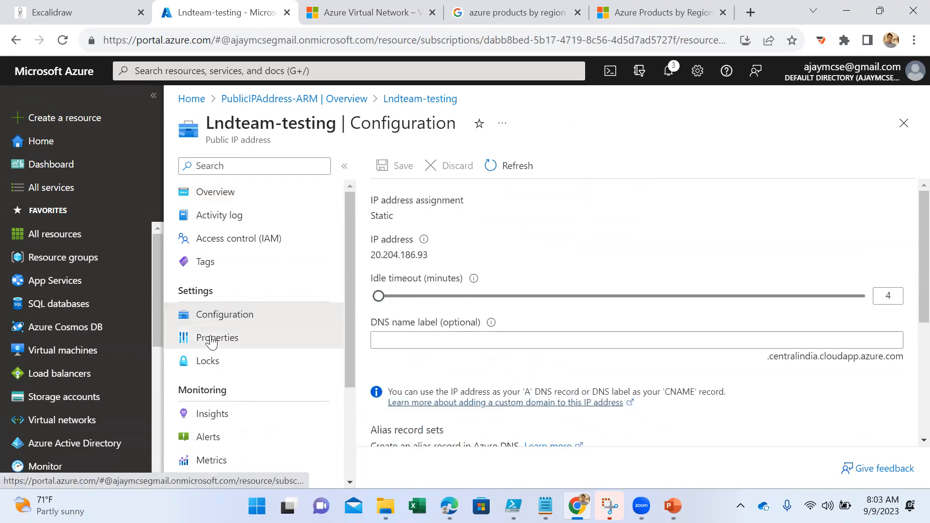
left_click(211, 338)
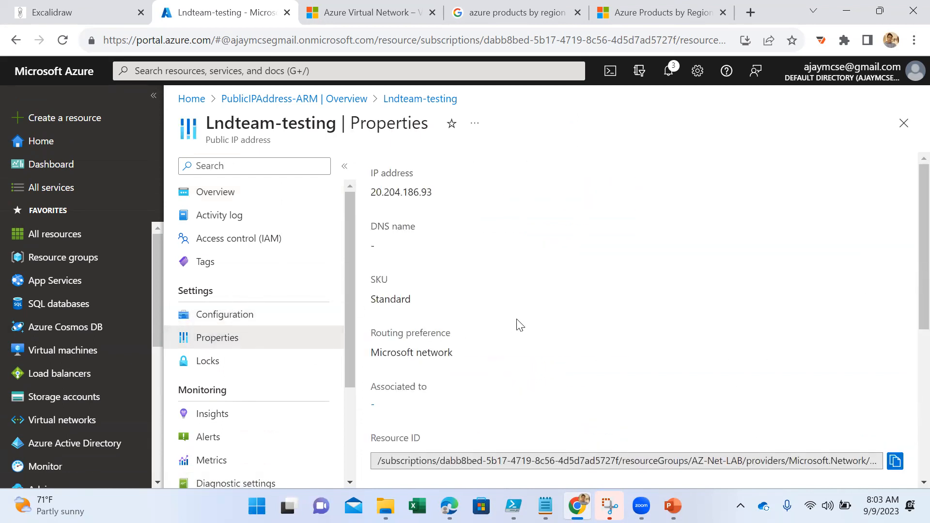
scroll(518, 324, "down", 6)
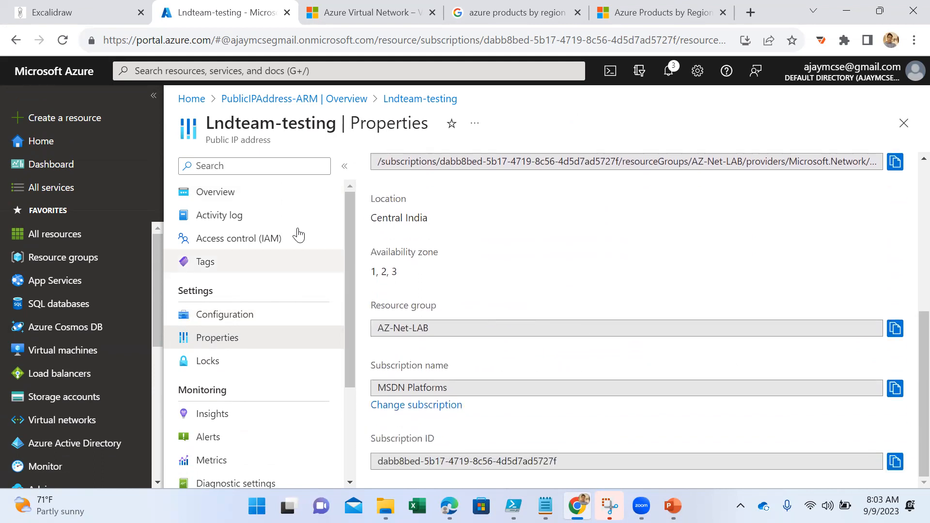
- Return to the public IP address overview, review its essentials and Get Started options, and highlight the Regional tier
left_click(257, 192)
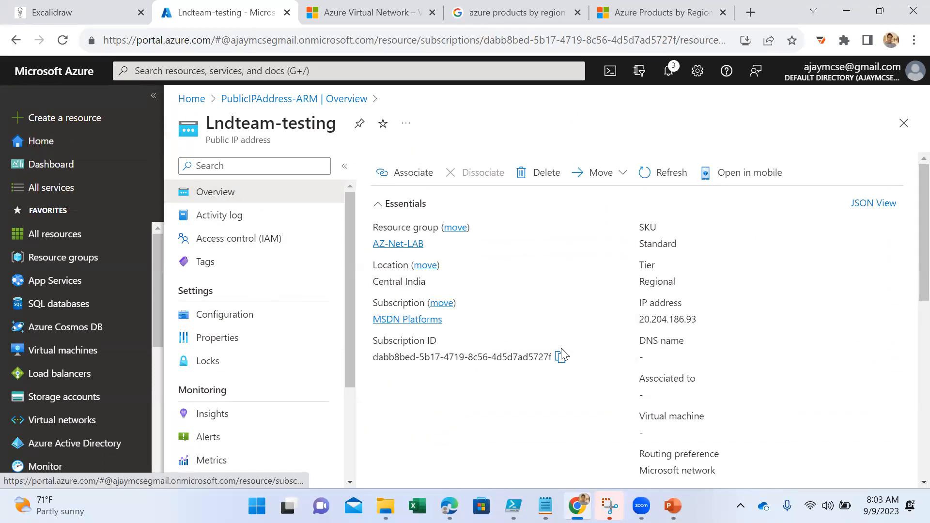
scroll(446, 383, "down", 3)
scroll(446, 382, "down", 5)
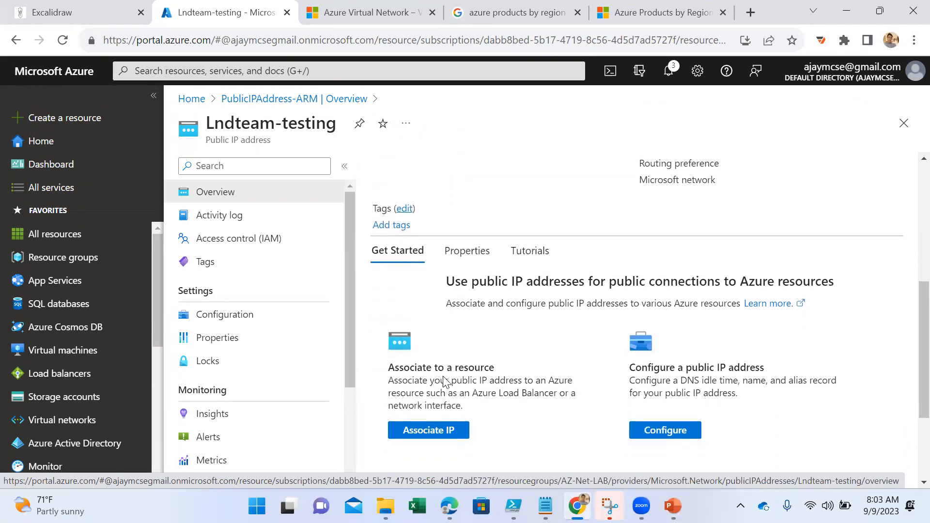
scroll(442, 380, "up", 8)
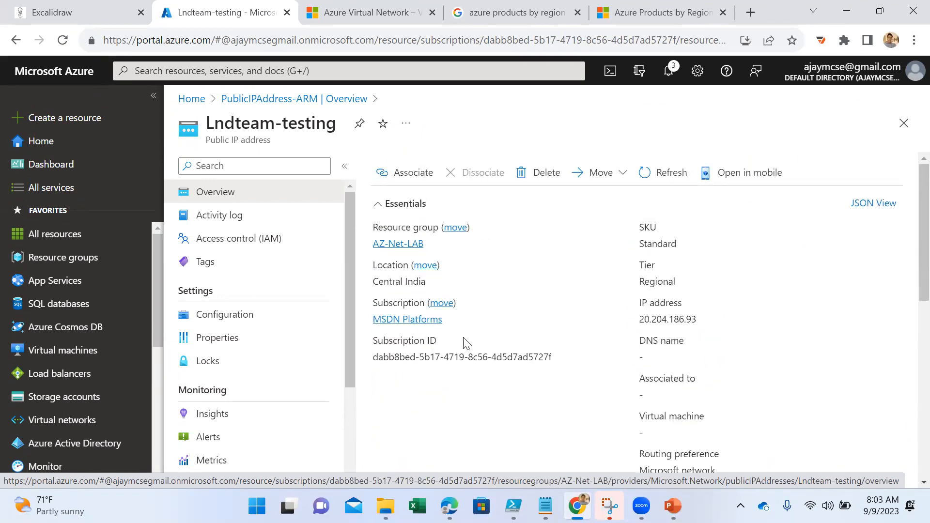
left_click_drag(638, 282, 673, 283)
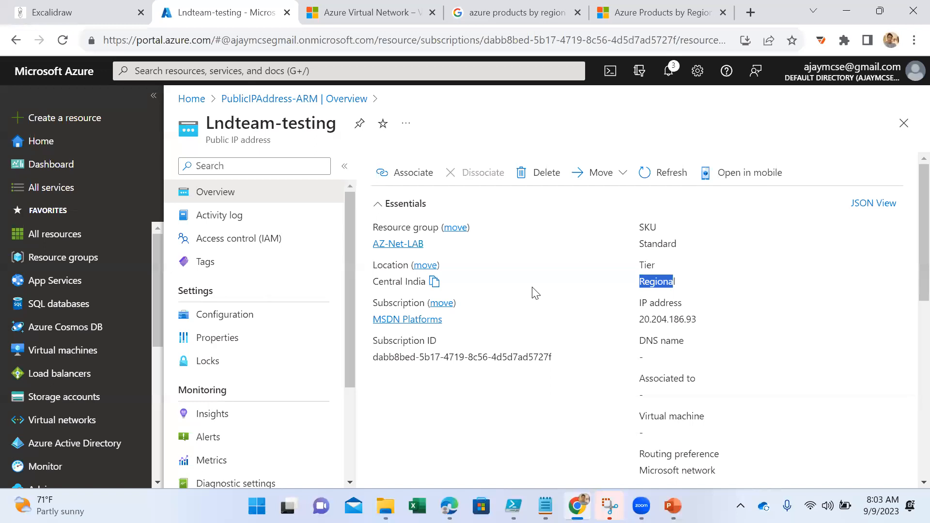
scroll(533, 295, "down", 3)
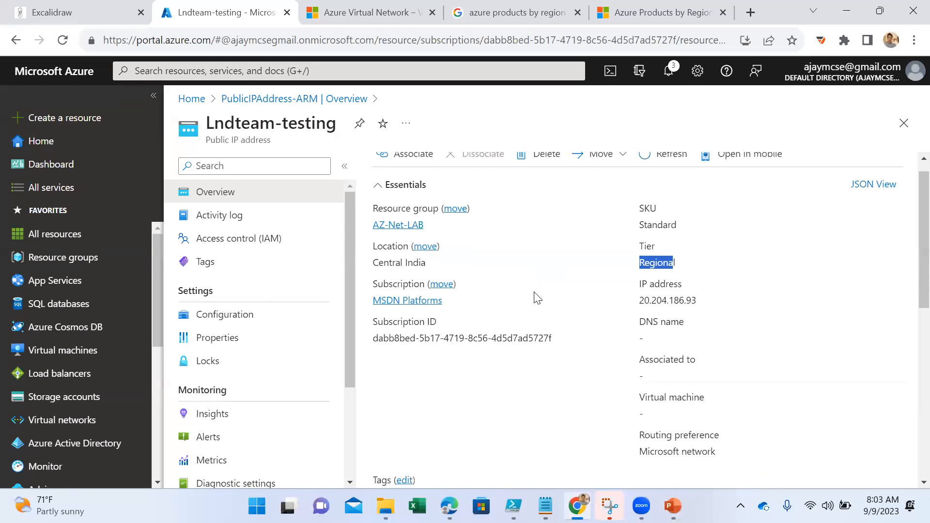
scroll(503, 282, "up", 1)
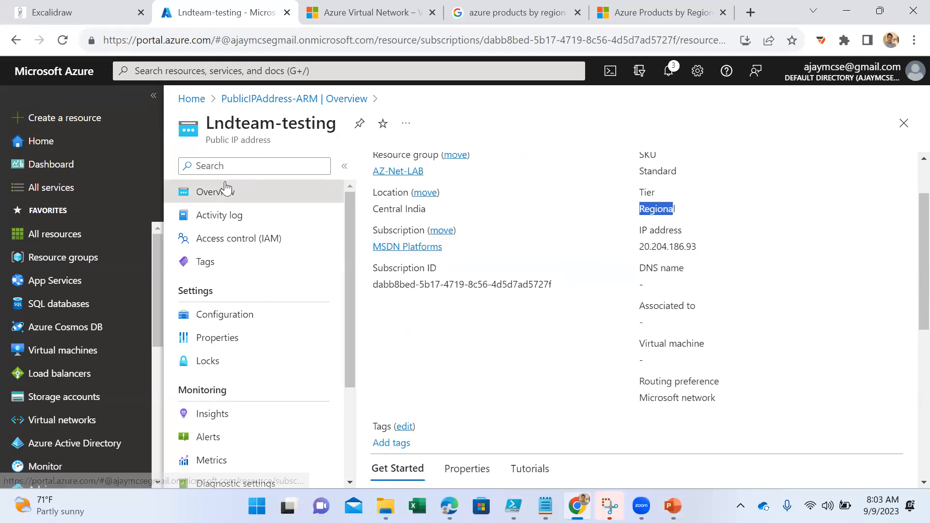
- Reopen Lndteam-testing from its deployment page and examine the DNS name, associated resource and virtual machine fields
left_click(341, 99)
left_click(457, 392)
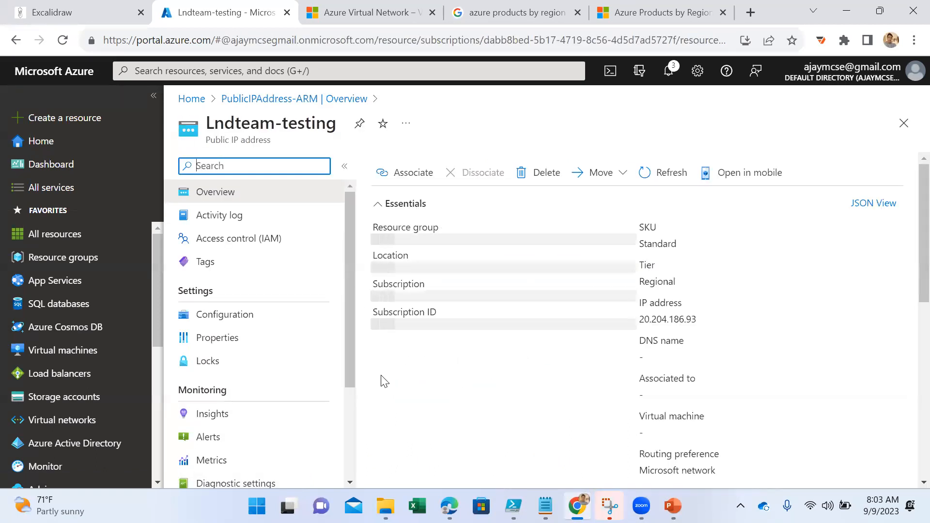
scroll(541, 350, "down", 3)
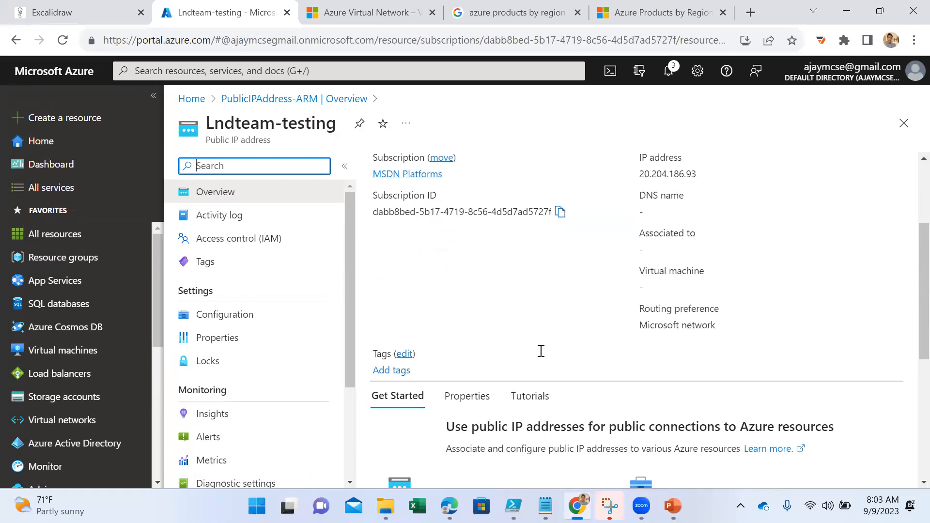
scroll(541, 351, "up", 3)
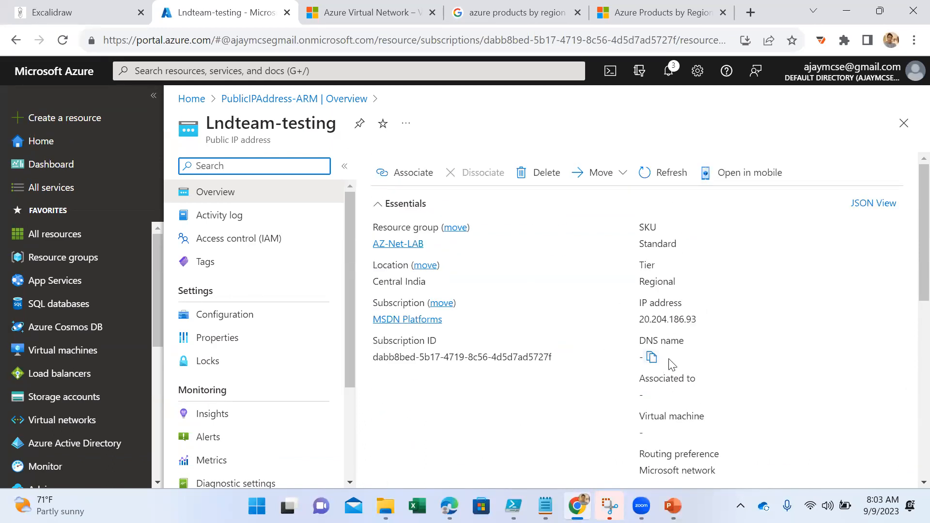
scroll(672, 364, "down", 2)
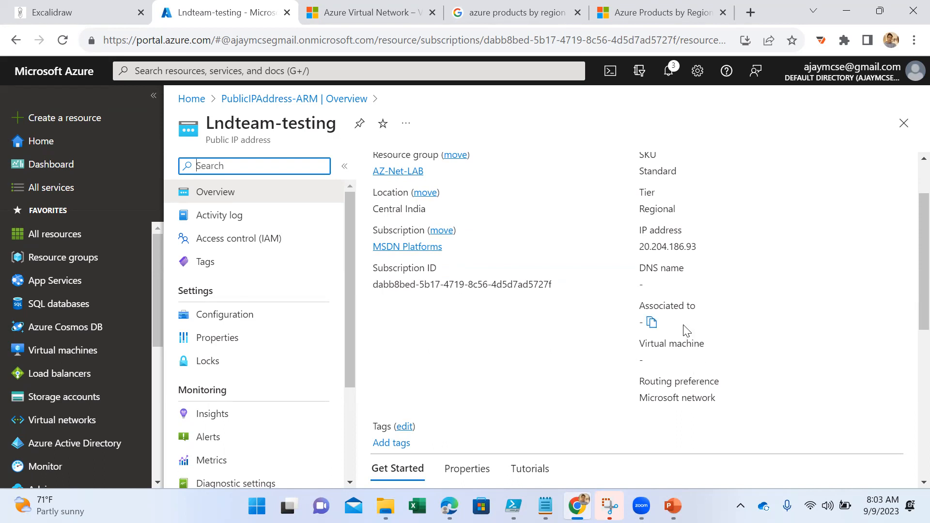
scroll(653, 343, "up", 2)
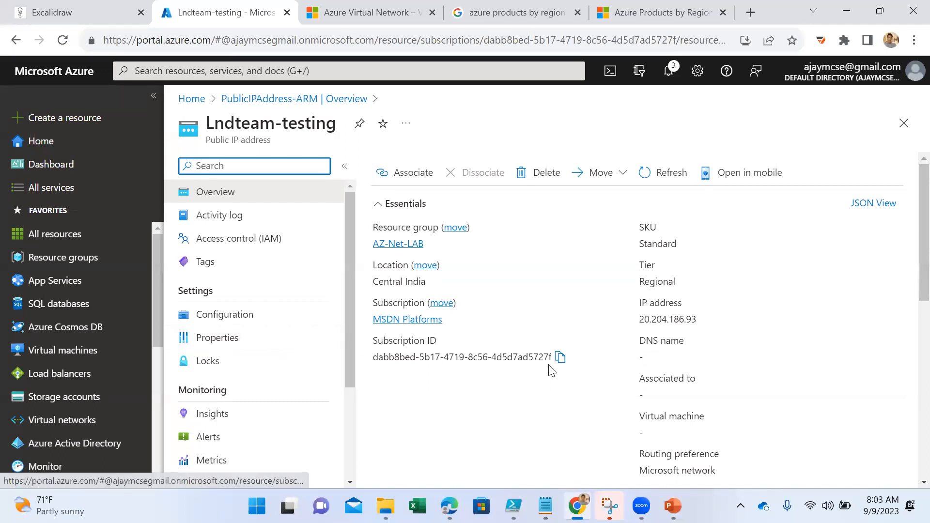
scroll(688, 372, "down", 1)
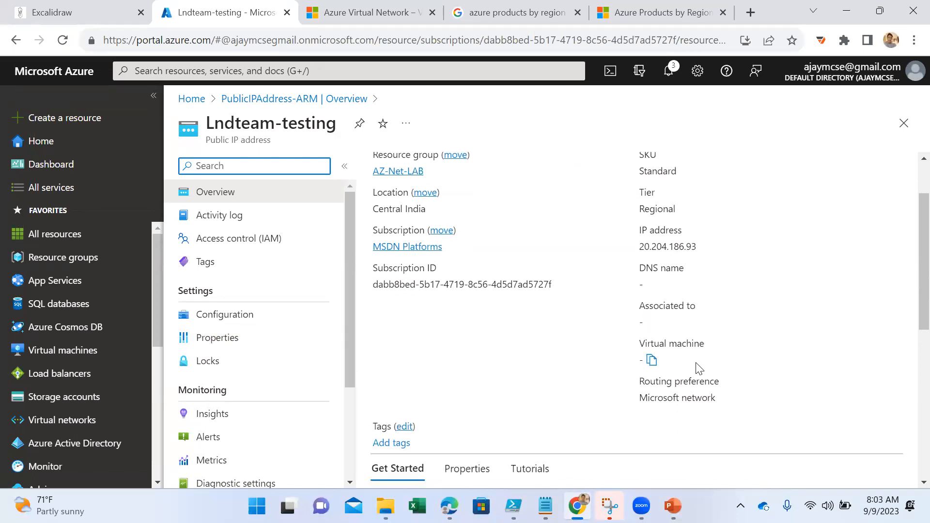
- View the public IP address configuration and highlight the Static IP address assignment
left_click(264, 316)
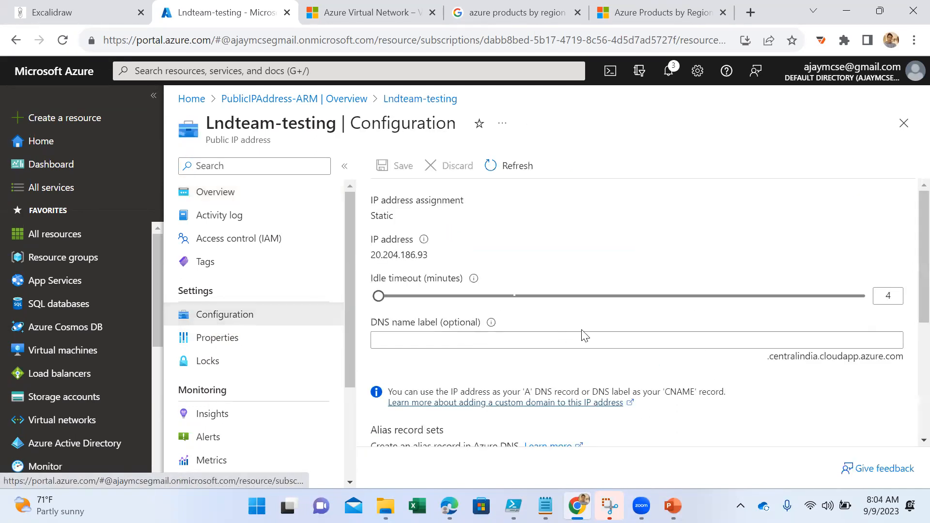
scroll(590, 329, "down", 3)
scroll(592, 325, "up", 3)
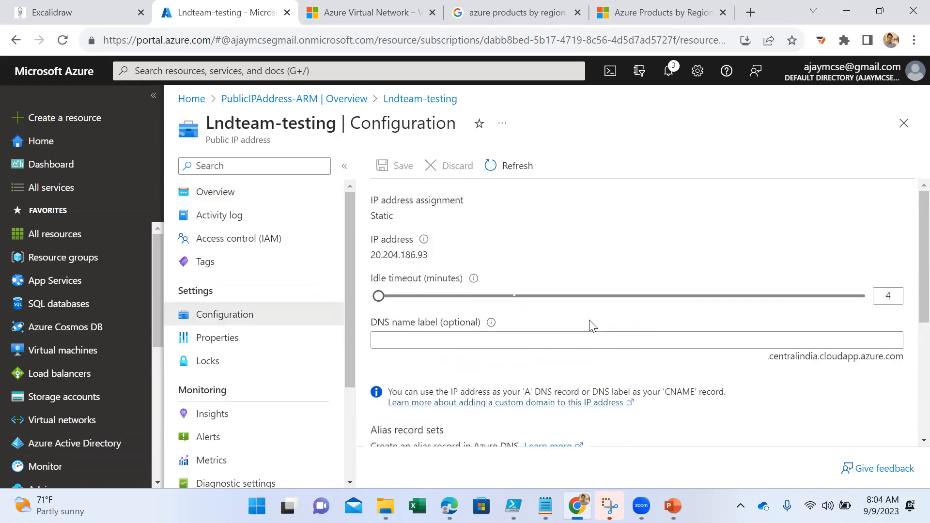
left_click_drag(393, 216, 367, 204)
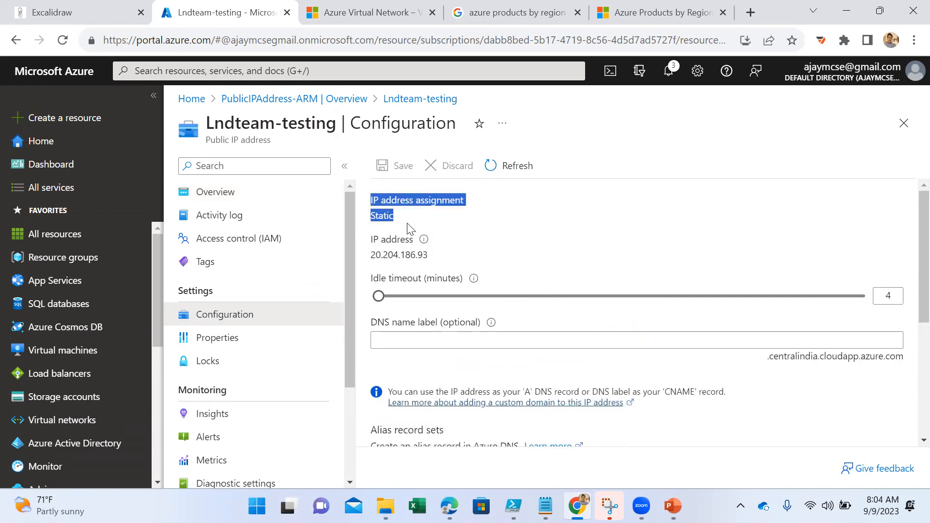
left_click(527, 245)
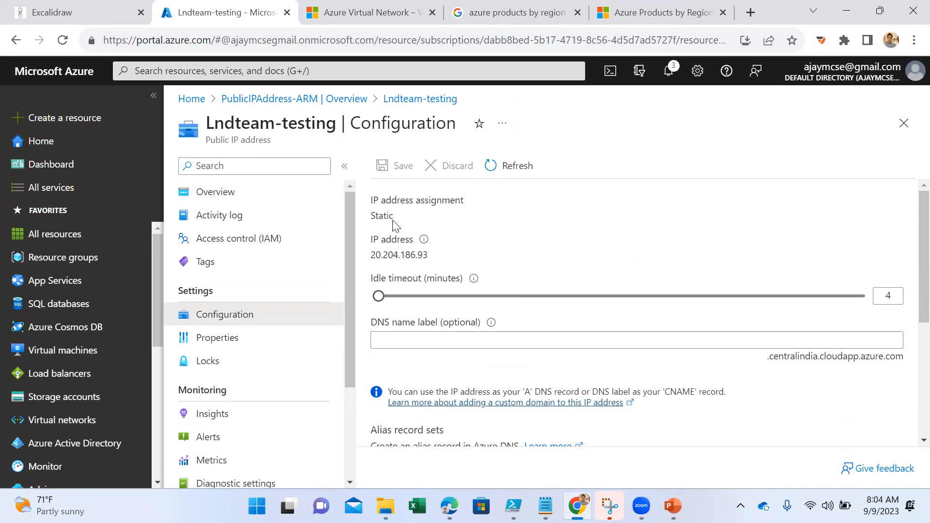
left_click_drag(394, 217, 361, 220)
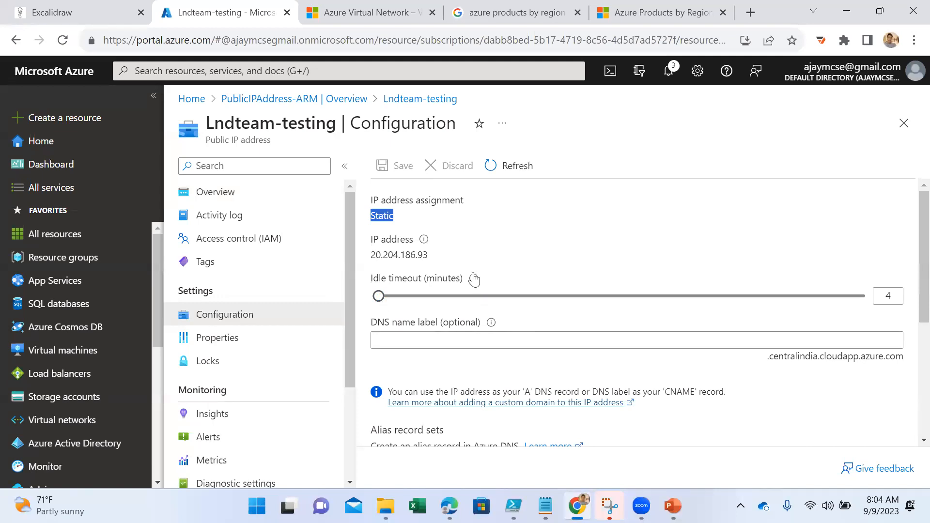
- Read the idle timeout explanation and try its slider across the full range, returning it to 4 minutes
mouse_move(475, 279)
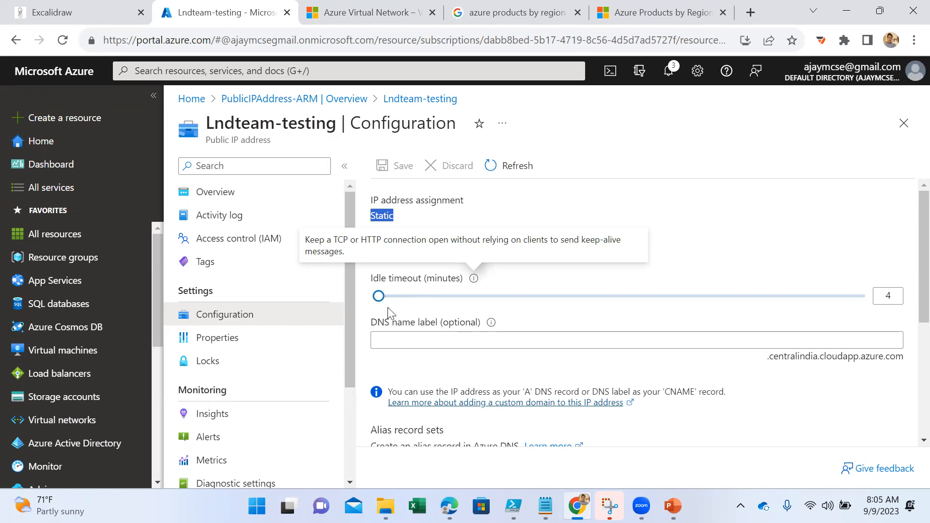
left_click_drag(378, 296, 877, 311)
left_click_drag(701, 309, 372, 310)
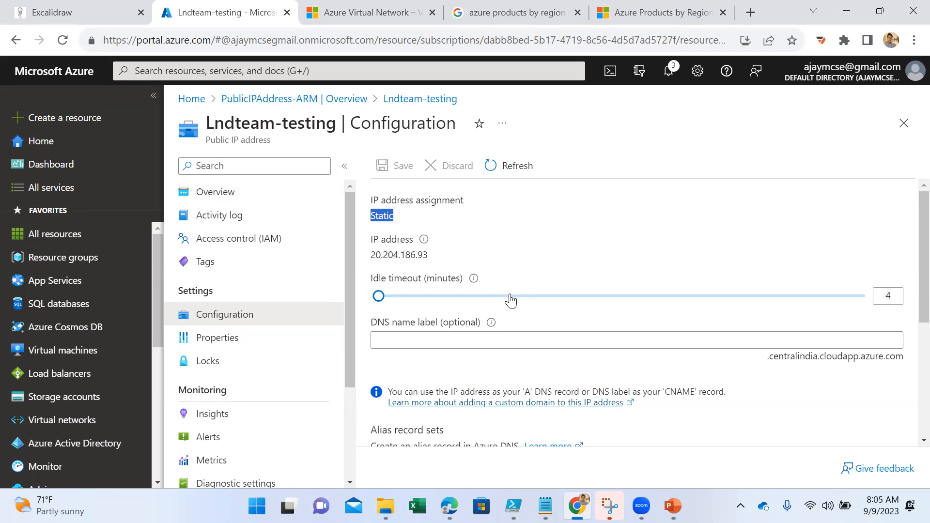
- Look through the alias record sets and help links in the configuration, and return to the resource overview
scroll(573, 280, "down", 5)
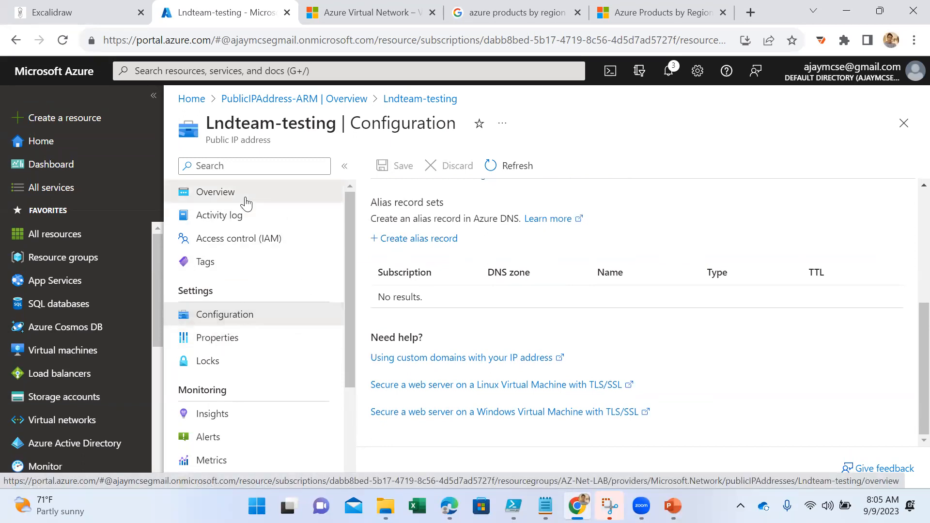
left_click(244, 197)
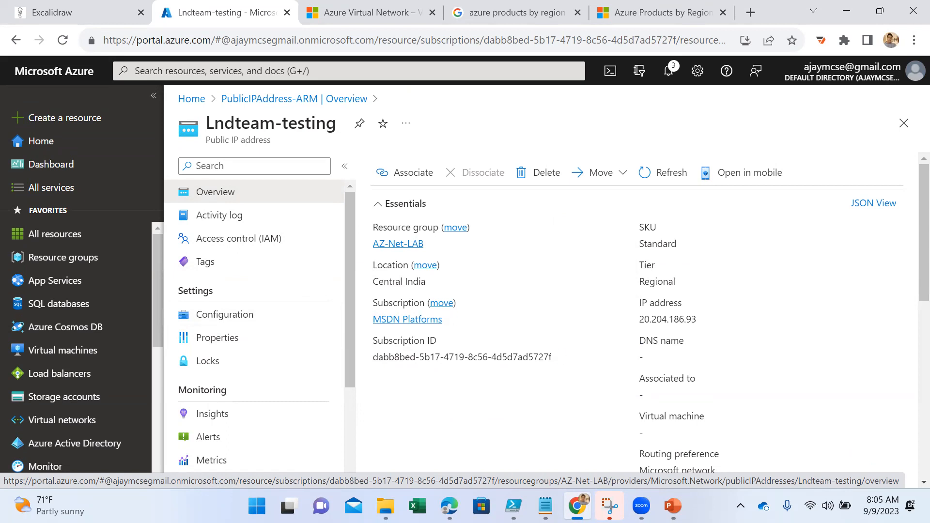
- Switch to the PowerPoint presentation, show the Public IP Addresses slide, and highlight the Application Gateway entry in its table
key("alt+Tab")
key("Down")
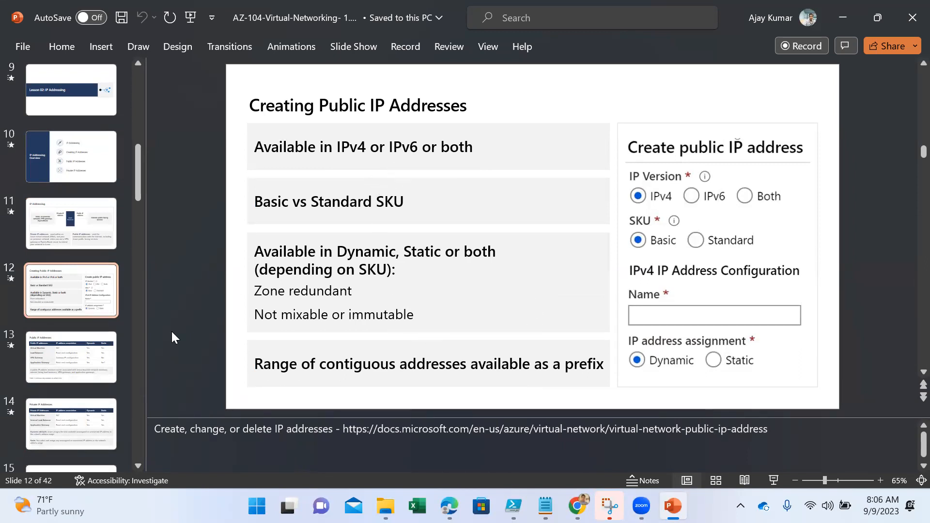
left_click(83, 358)
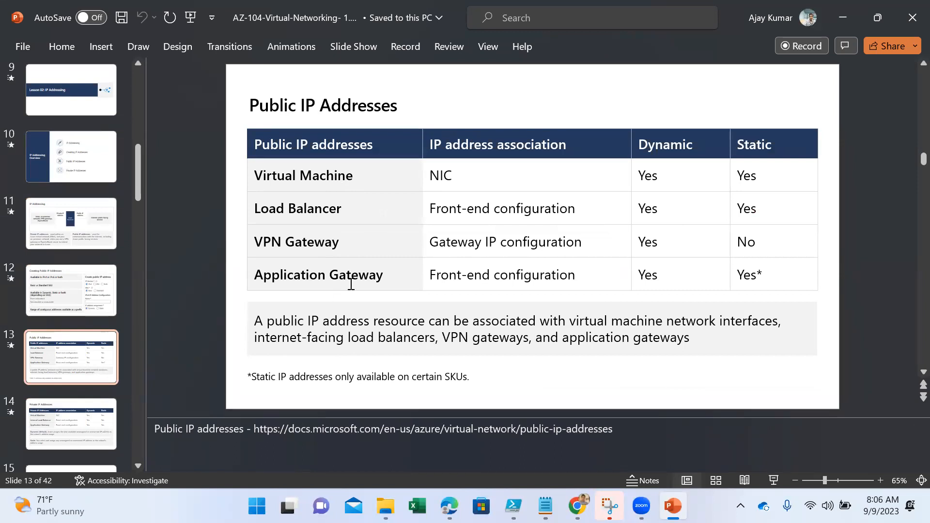
left_click_drag(385, 276, 264, 275)
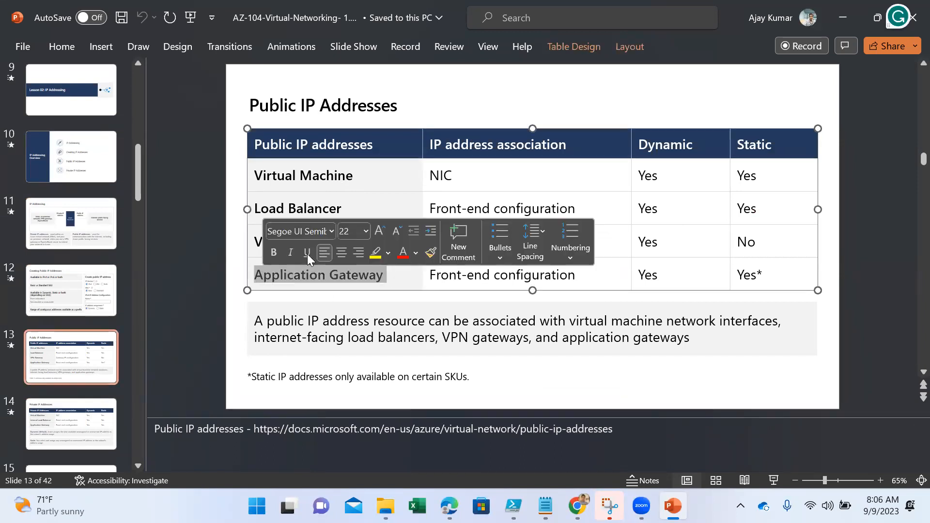
left_click(373, 179)
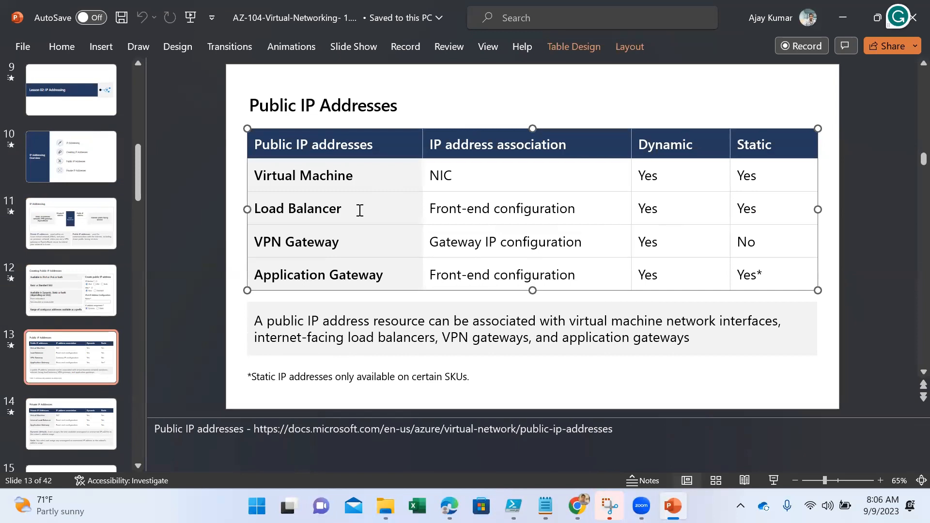
- Show the Private IP Addresses slide and open the documentation link from its notes in a new Chrome tab
left_click(74, 419)
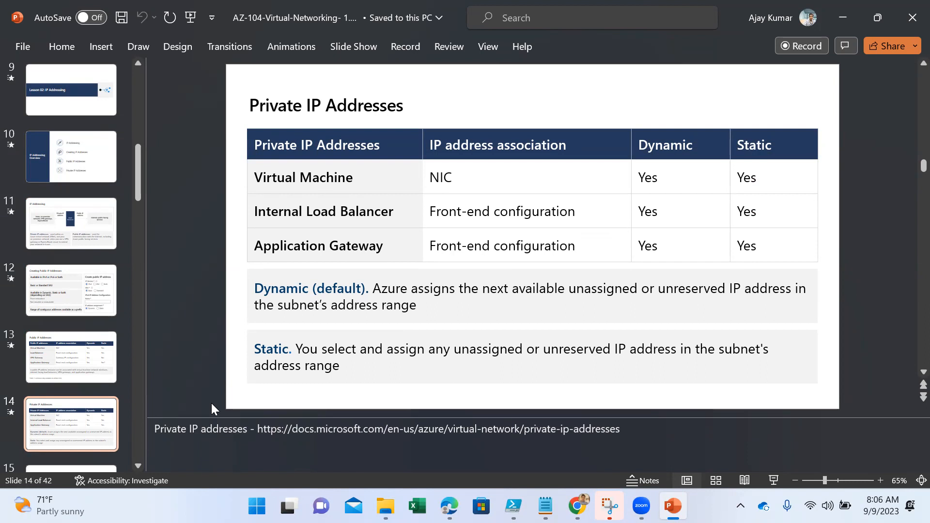
left_click_drag(257, 429, 606, 449)
key("ctrl+c")
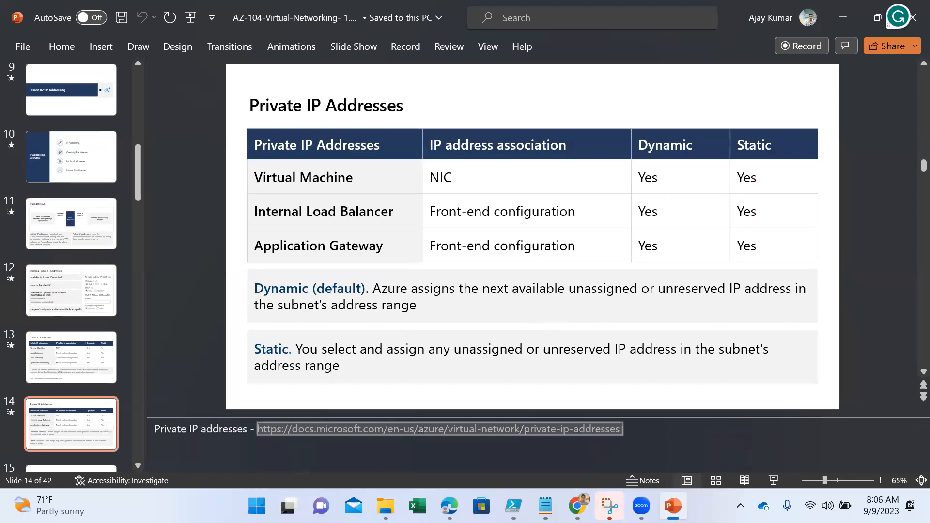
key("alt+Tab")
left_click(749, 13)
key("ctrl+v")
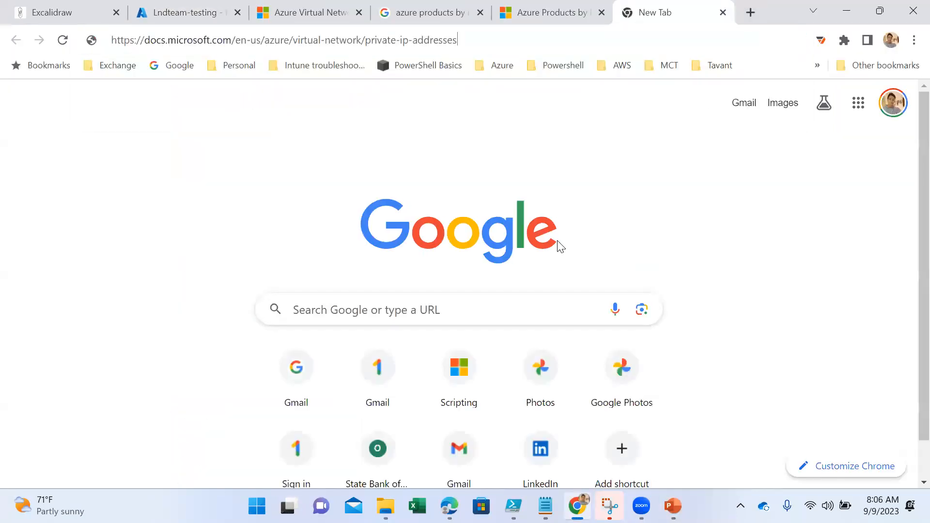
key("Return")
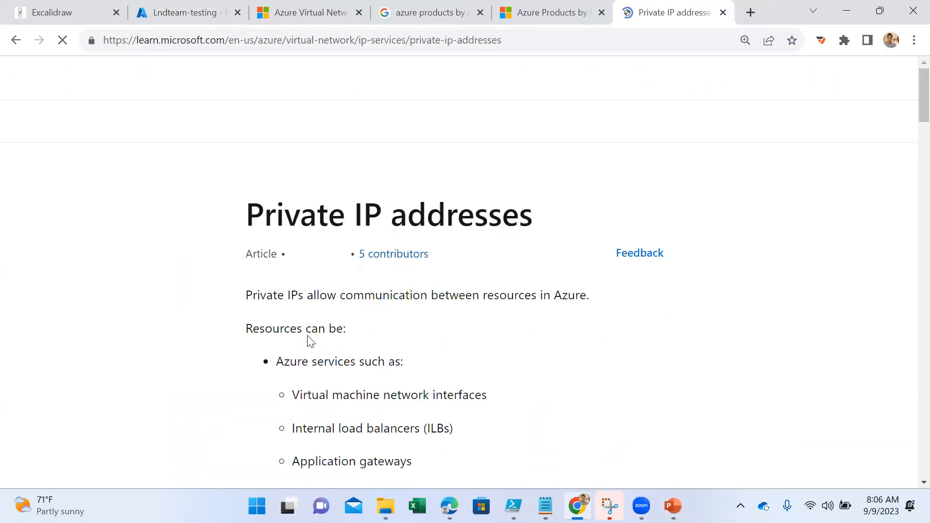
- Read the article's list of resources that use private IPs and its Allocation method section
scroll(560, 333, "down", 6)
scroll(562, 329, "down", 6)
scroll(571, 320, "down", 8)
scroll(596, 297, "up", 6)
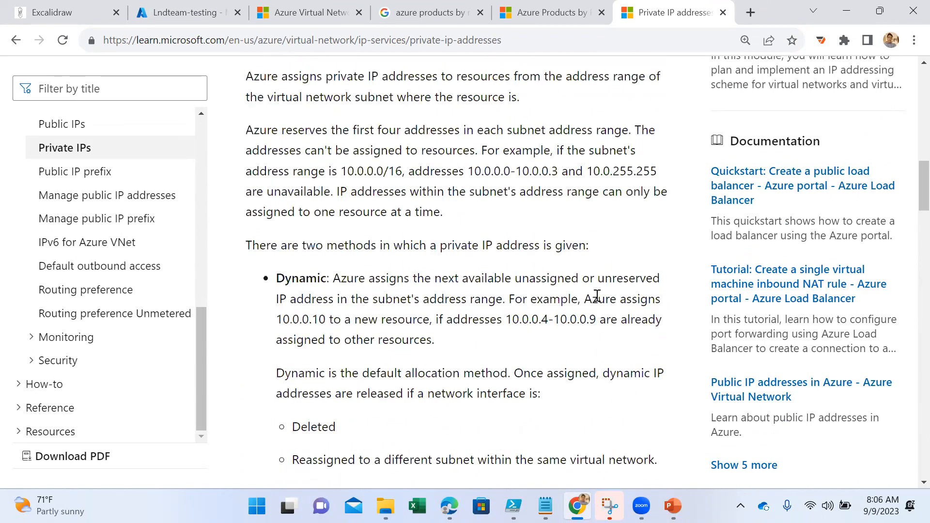
scroll(597, 296, "up", 6)
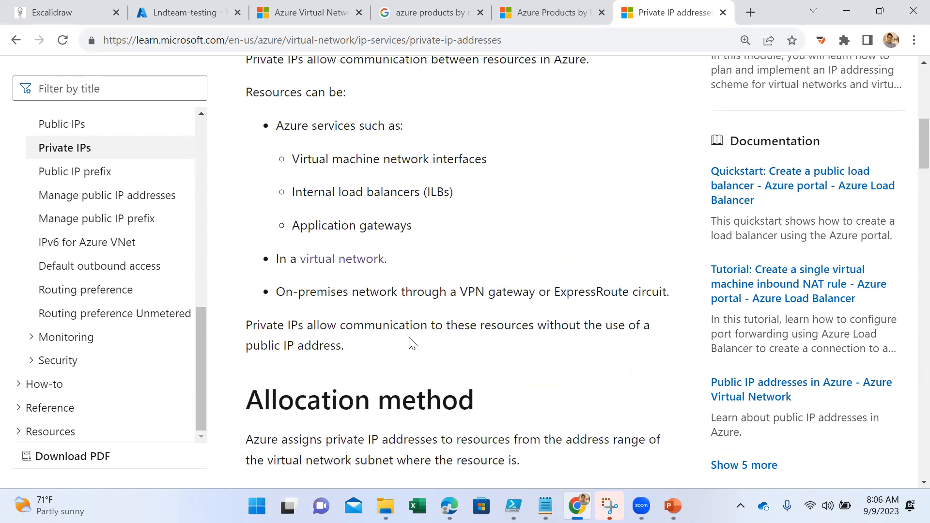
- Switch to the Excalidraw board and delete the whole existing drawing
left_click(73, 14)
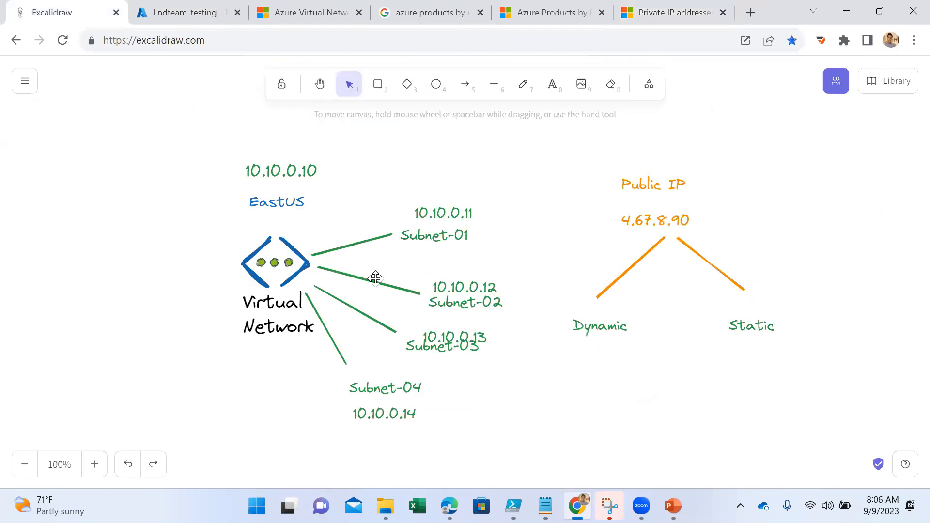
key("ctrl+a")
key("Delete")
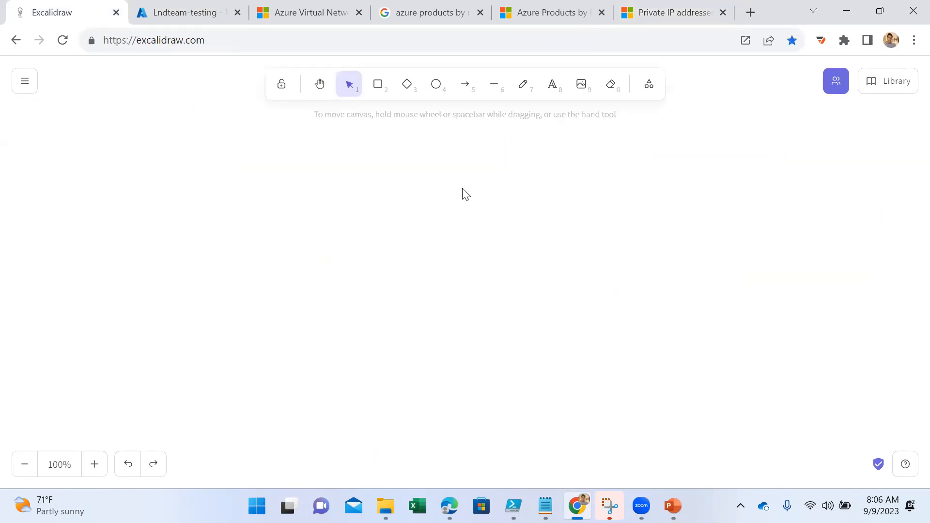
- Add a blue text heading "Private IP Address" on the empty canvas
left_click(551, 87)
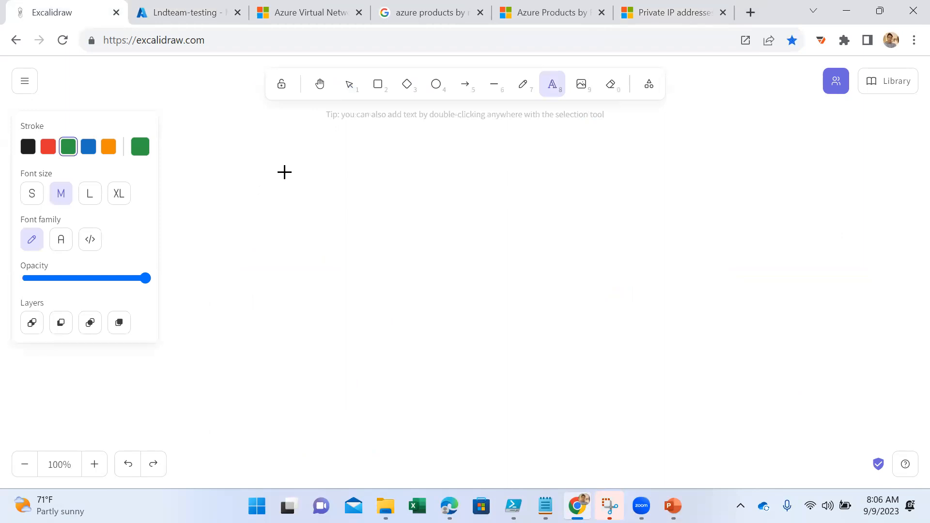
left_click(285, 173)
left_click(87, 147)
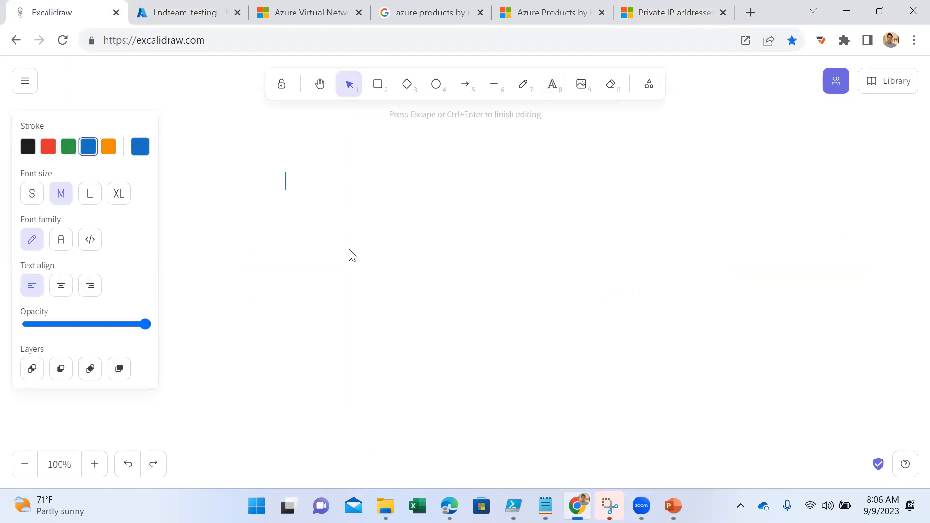
type("Private IP Address")
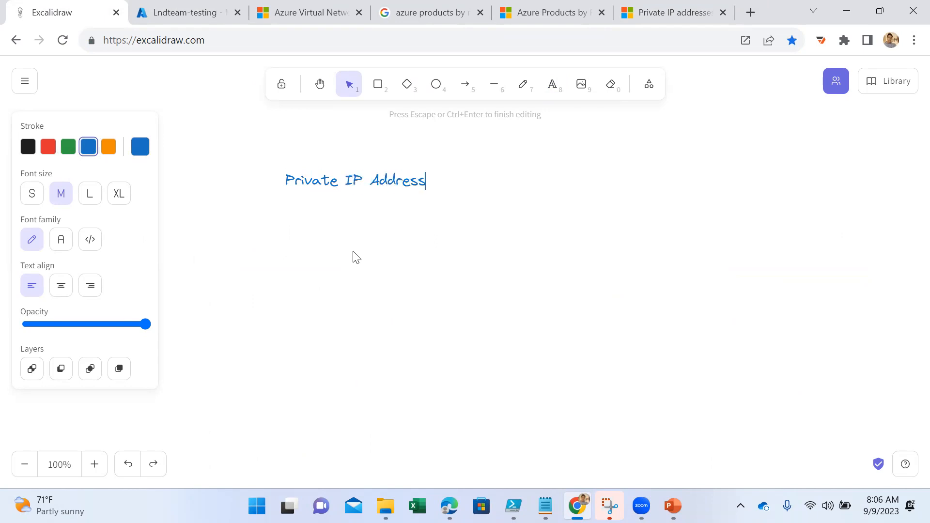
- Enter the sample address 10.10.10.10 below the heading in the same text
key("Return")
type("10.10.10.10")
left_click_drag(353, 215, 341, 219)
left_click(325, 238)
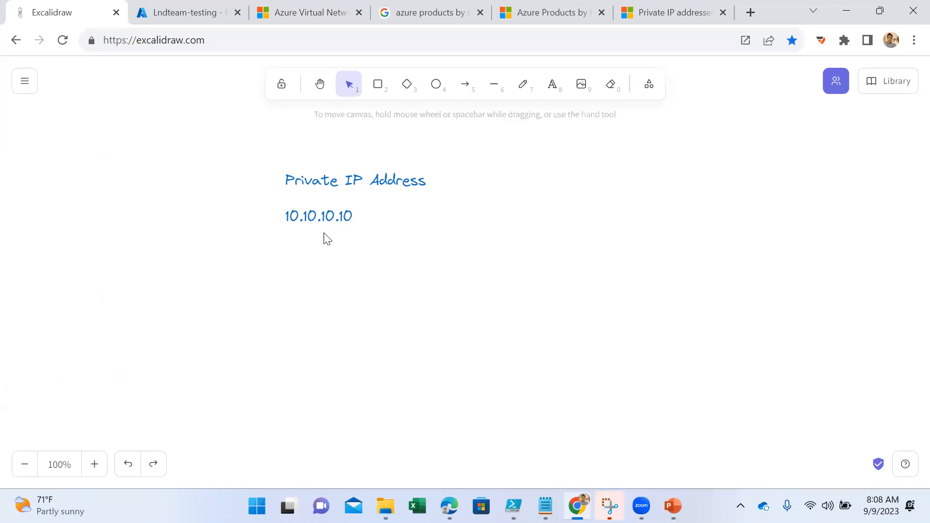
left_click(328, 214)
left_click(328, 238)
left_click(326, 213)
left_click(330, 245)
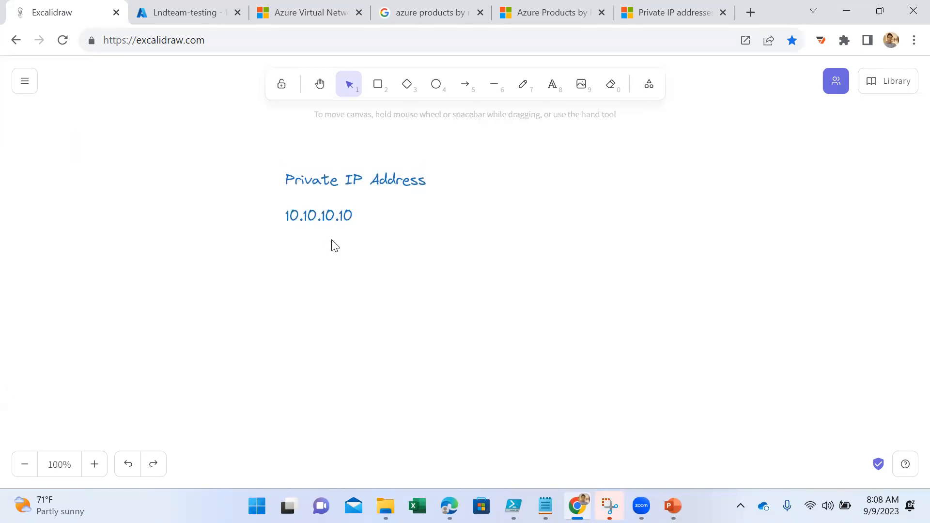
left_click(309, 215)
double_click(311, 217)
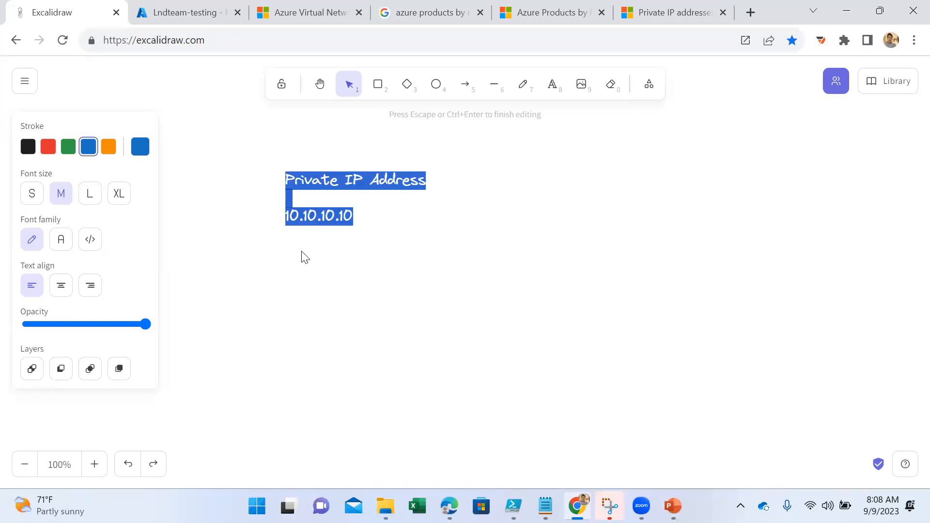
left_click(303, 256)
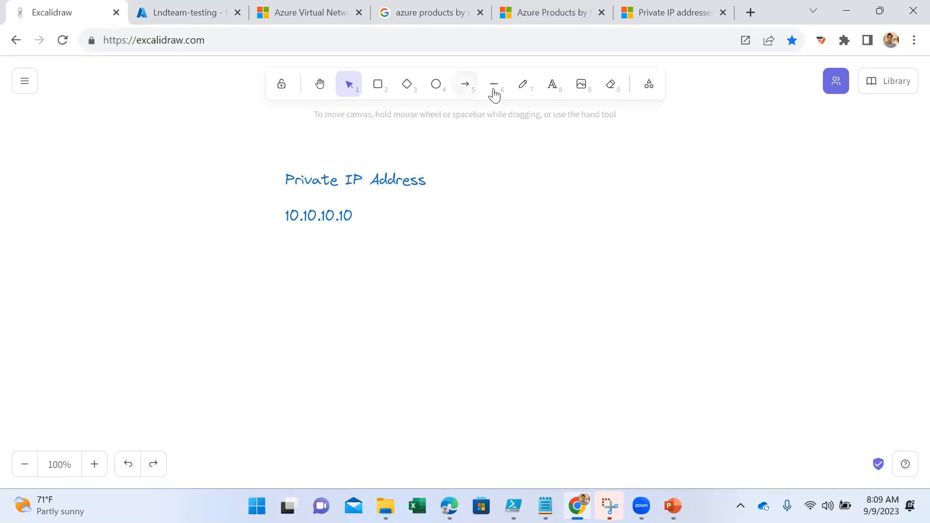
- Highlight the first two octets of the sample address 10.10.10.10, followed by its last two octets
double_click(301, 216)
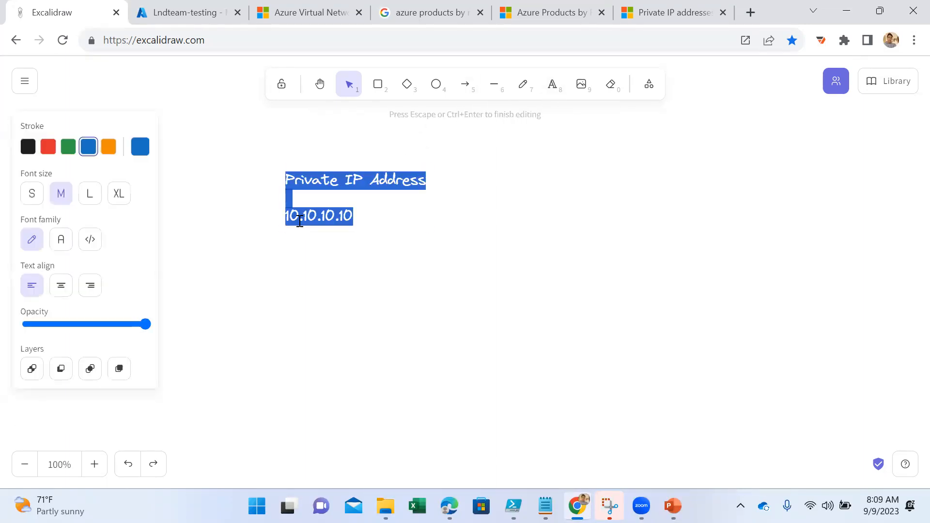
left_click_drag(309, 218, 284, 216)
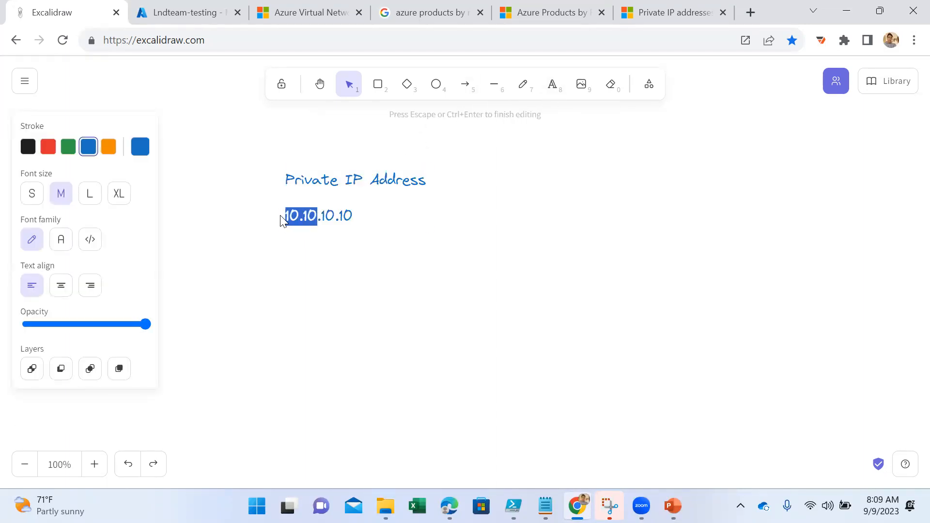
left_click(373, 242)
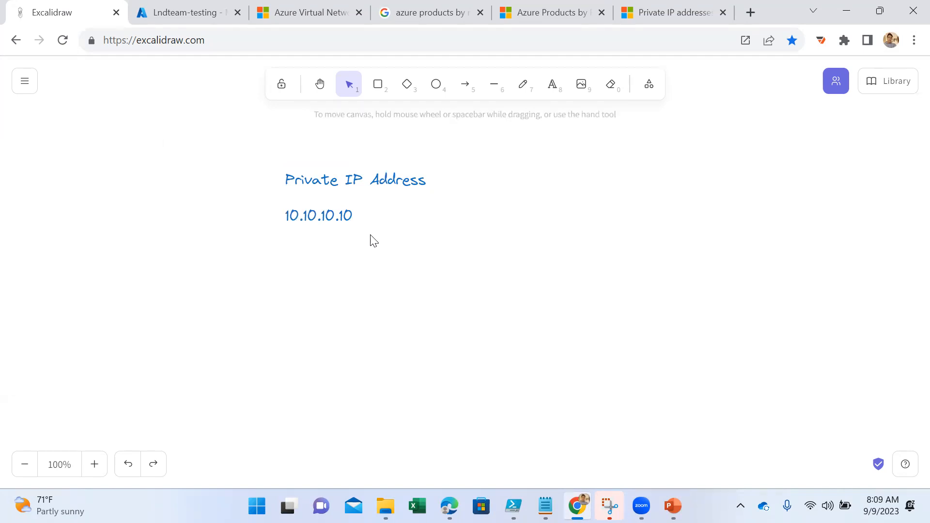
double_click(322, 213)
left_click_drag(326, 216, 359, 220)
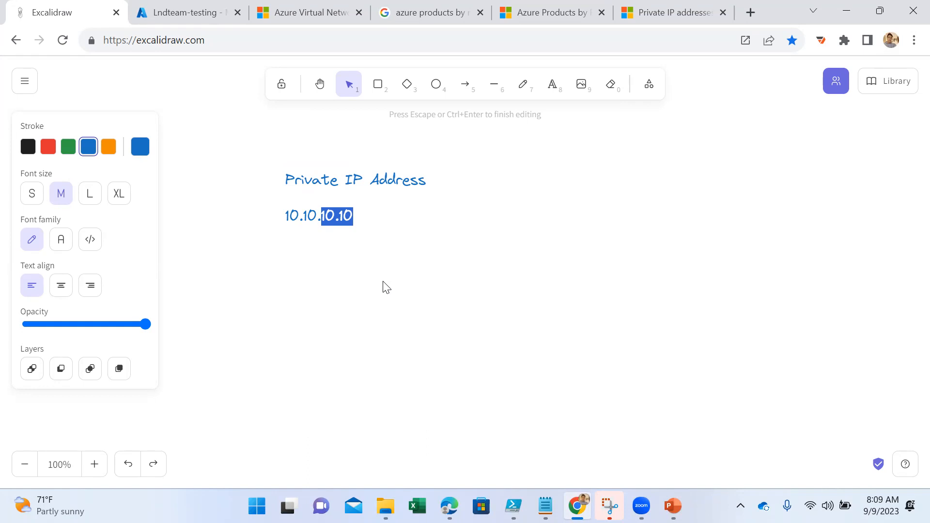
left_click(426, 275)
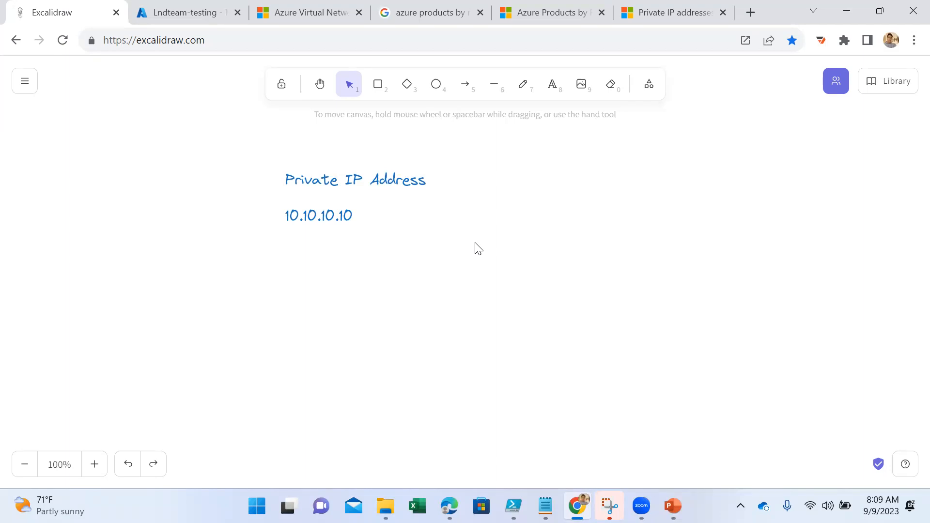
- Replace the sample address below the heading with the label "Class A :"
double_click(508, 186)
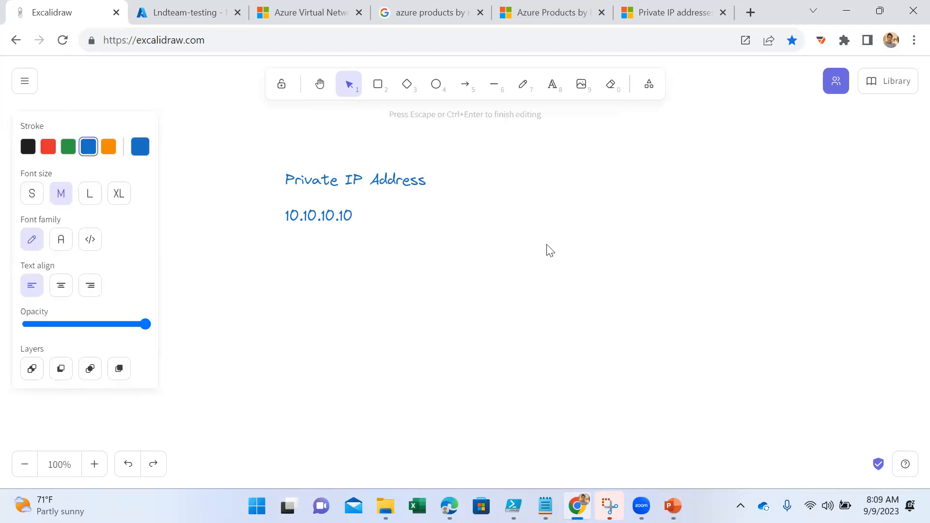
left_click(278, 220)
left_click(299, 216)
left_click(357, 256)
left_click(343, 207)
double_click(361, 216)
left_click(358, 216)
left_click_drag(358, 216, 284, 221)
type("Class")
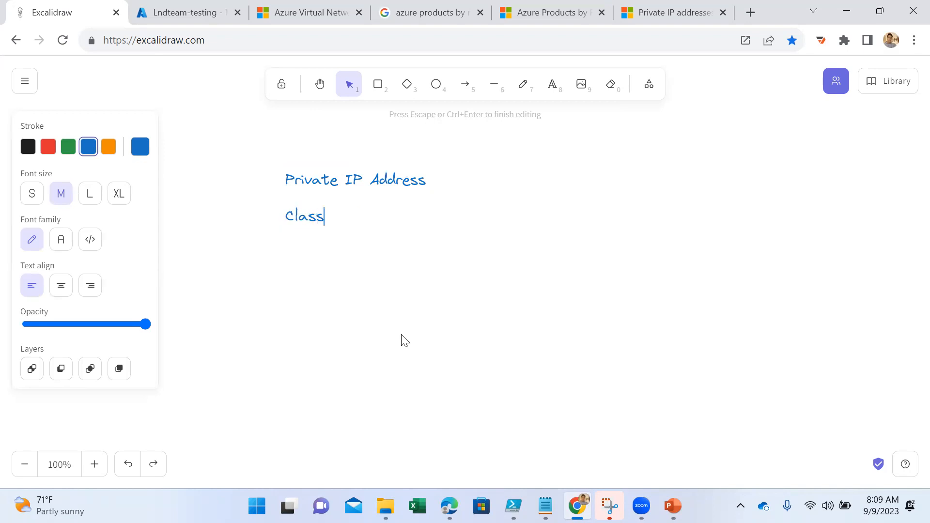
type(" A :")
- Add the lines "Class B" and "Class C" below Class A, spaced by blank lines
key("Return")
key("Return")
type("Class B")
- Add the lines "Class D" and "Class E" below Class C to complete the class list
key("Return")
key("Return")
type("Class")
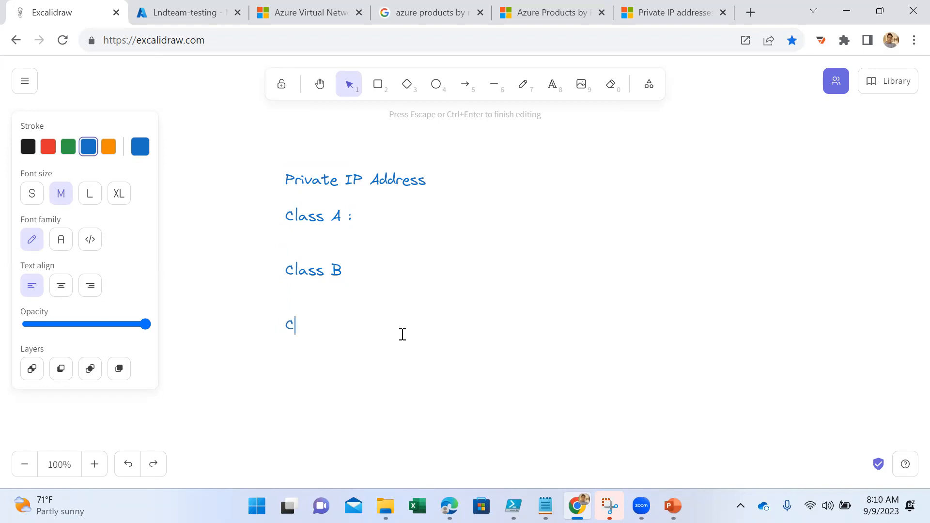
type(" C")
key("Return")
key("Return")
type("Clas")
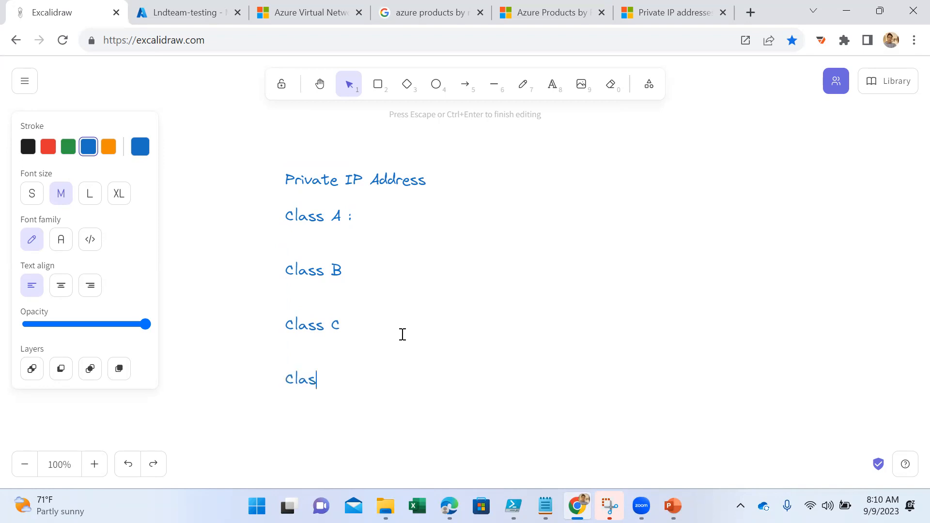
type("s D")
key("Return")
key("Return")
type("Class E")
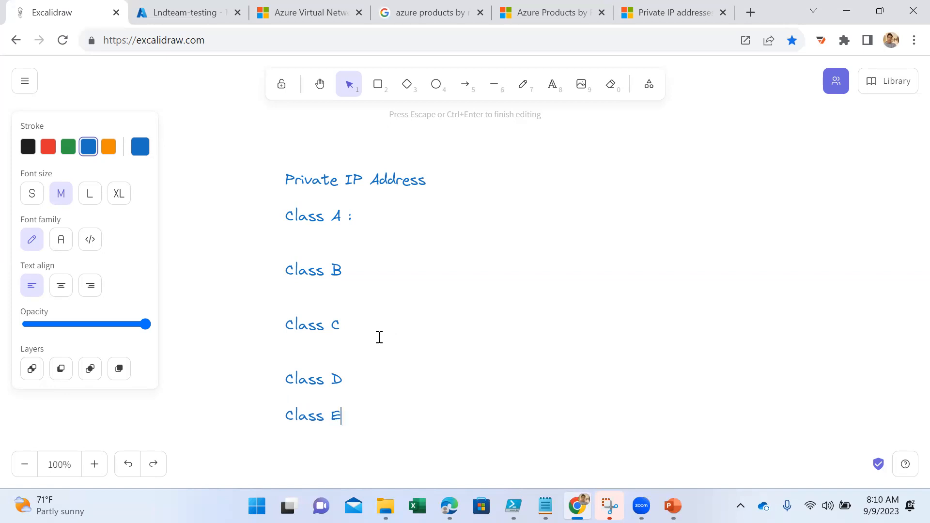
- Enter the range "1 to 126" after the Class A label
double_click(392, 214)
left_click(404, 216)
type("1 to 126")
- Complete the Class B line with the range ": 128 to 191"
left_click(347, 273)
type(": 128 t")
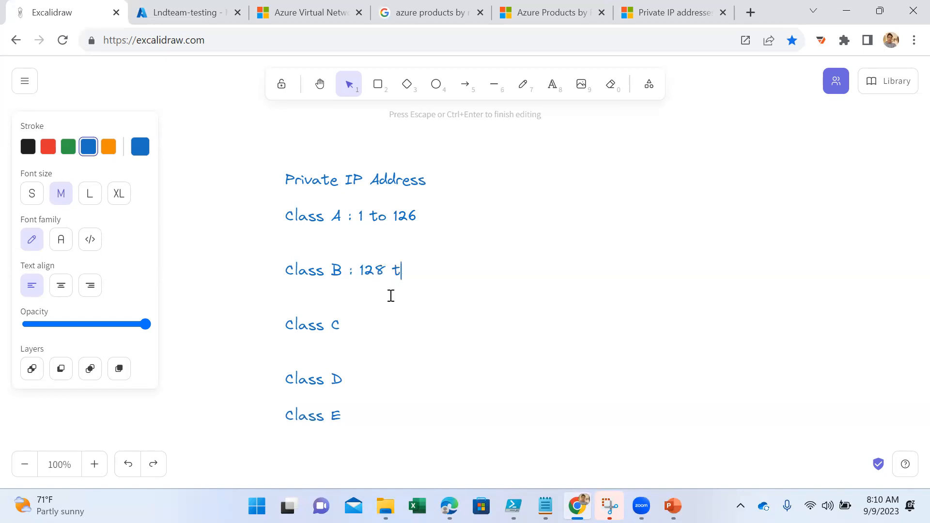
type("o 191")
- Complete the Class C line with the range ": 192 to 223"
left_click(351, 326)
type(": 192 to 22")
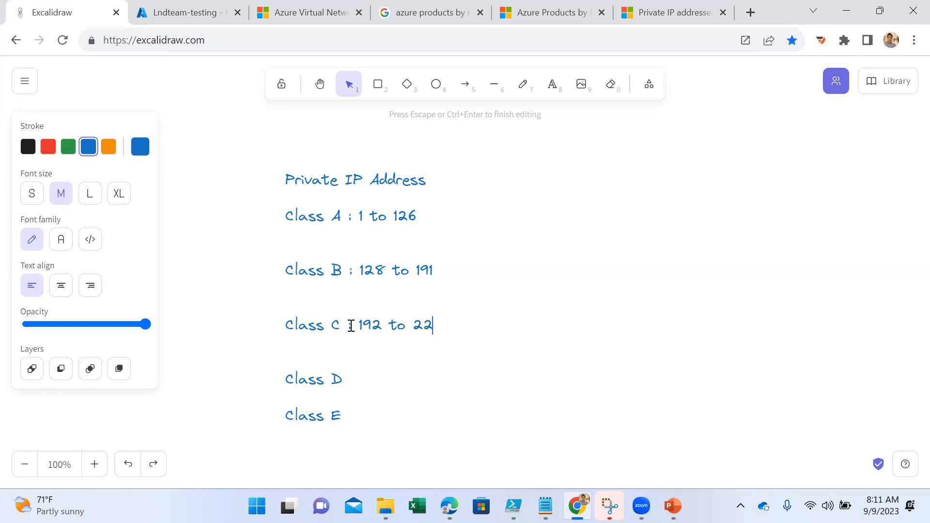
type("3")
- Complete the Class D line with the range ": 224 to 239"
left_click(345, 382)
type(": 224 to 239")
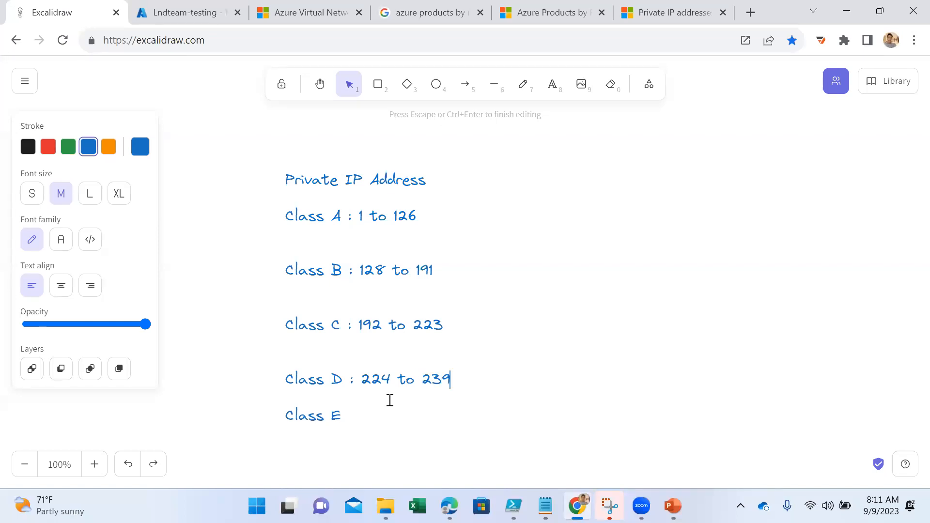
- Complete the Class E line with the range ": 240 to 254"
key("Escape")
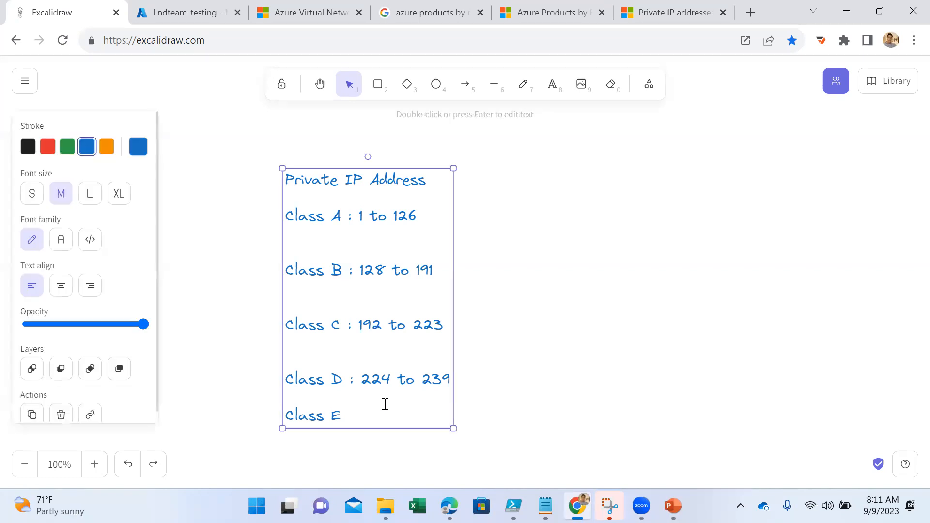
key("Return")
key("Right")
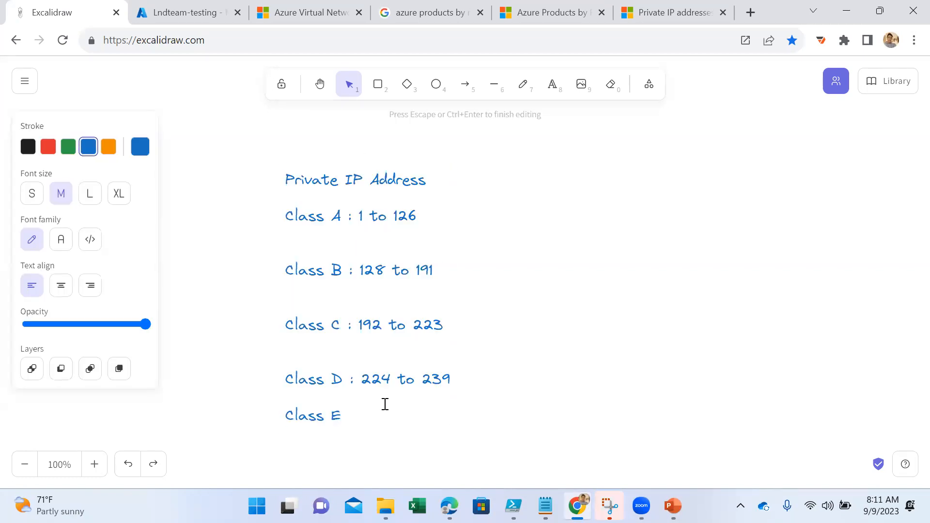
type(": 240 to 254")
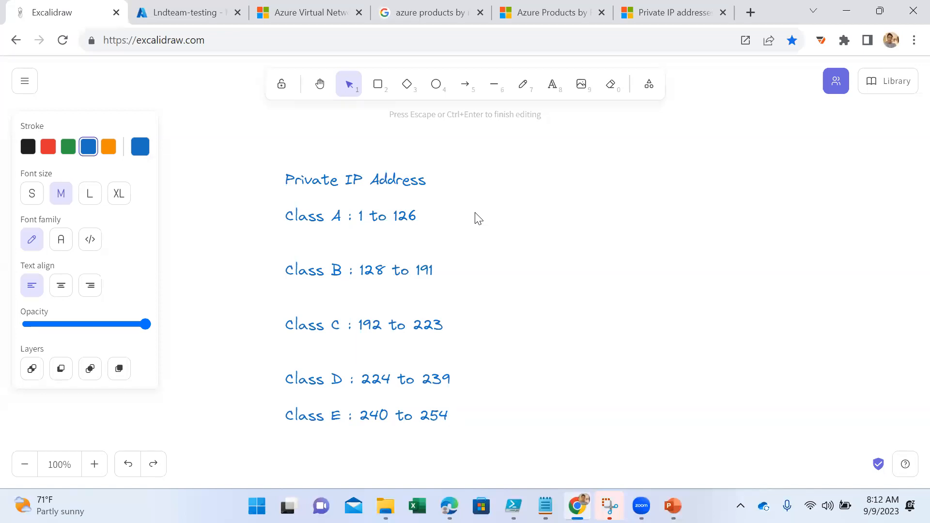
- Highlight the Class A to Class C lines, and add a separate text "255.0.0.0" beside the Class A range
left_click_drag(443, 325, 284, 210)
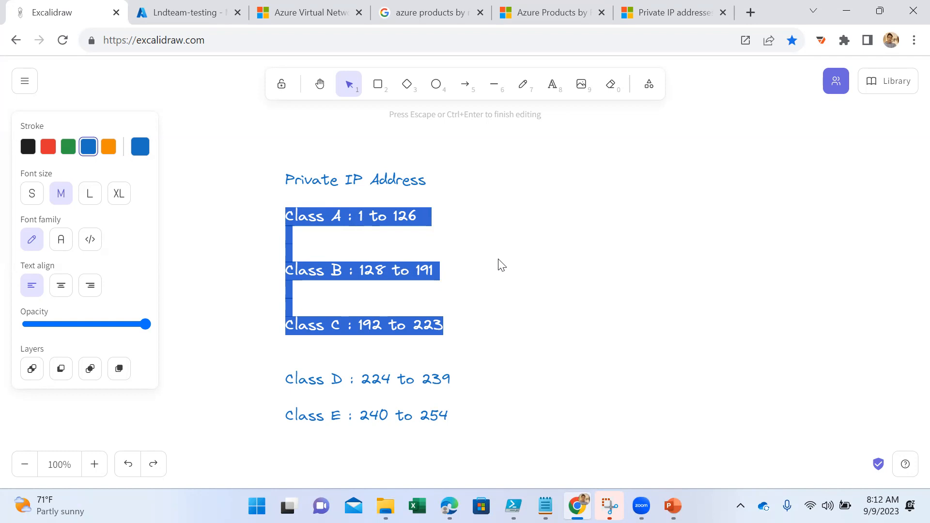
left_click(470, 219)
double_click(466, 215)
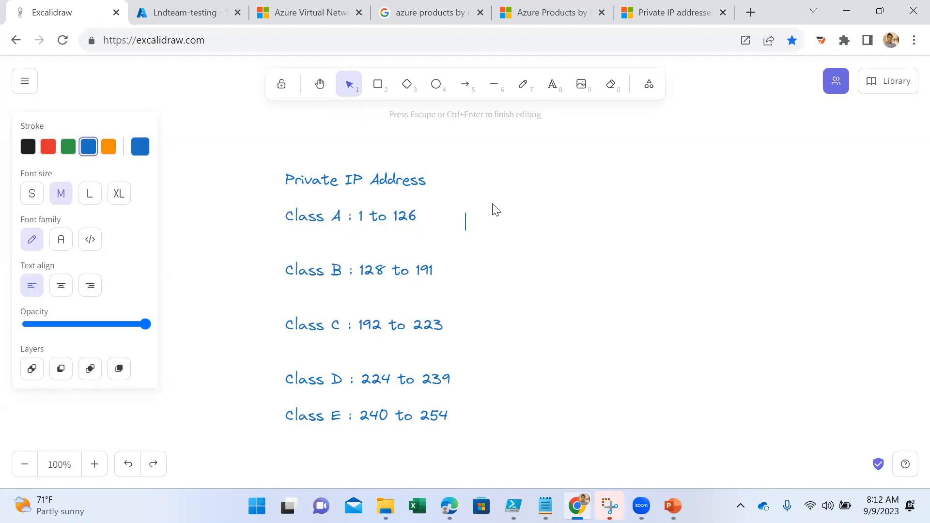
type("255.0.0.0")
left_click_drag(492, 212, 588, 235)
key("ctrl+c")
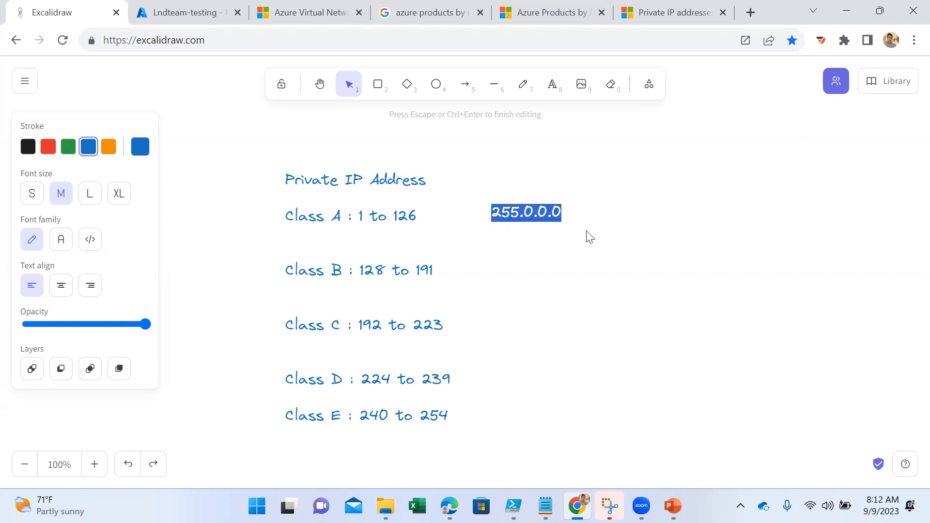
- Add the subnet mask text "255.255.0.0" beside the Class B range, based on a pasted copy of the Class A mask
double_click(493, 271)
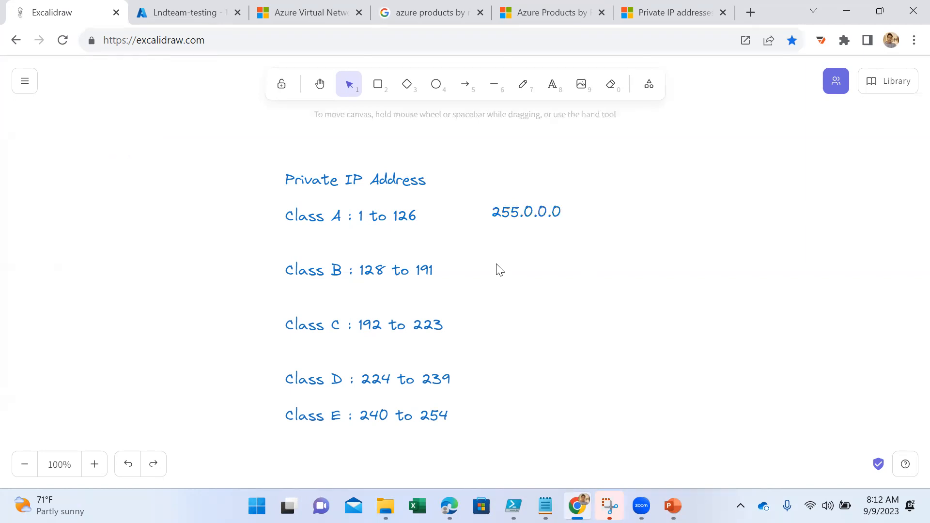
key("ctrl+v")
key("Left")
key("Left")
key("Left")
key("Left")
key("Left")
key("Left")
key("Right")
key("Right")
key("BackSpace")
type("255")
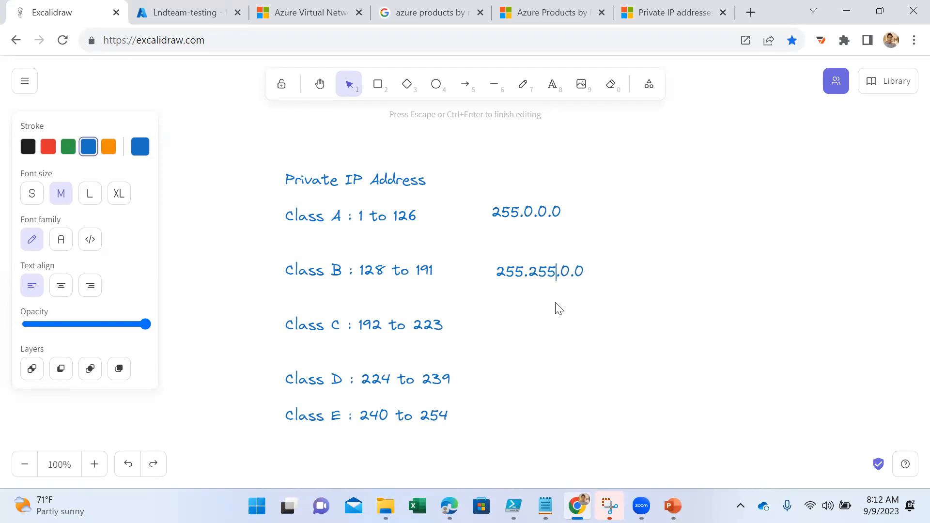
- Add the subnet mask text "255.255.255.0" beside the Class C range
double_click(506, 322)
type("255.255.255.0")
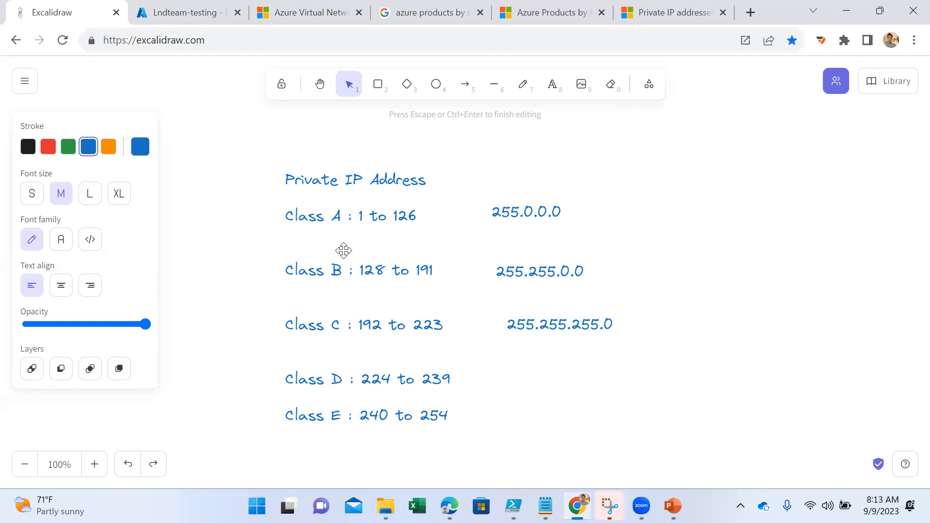
- Add the example address text "20.20.20.20" next to the Class A subnet mask
left_click(553, 86)
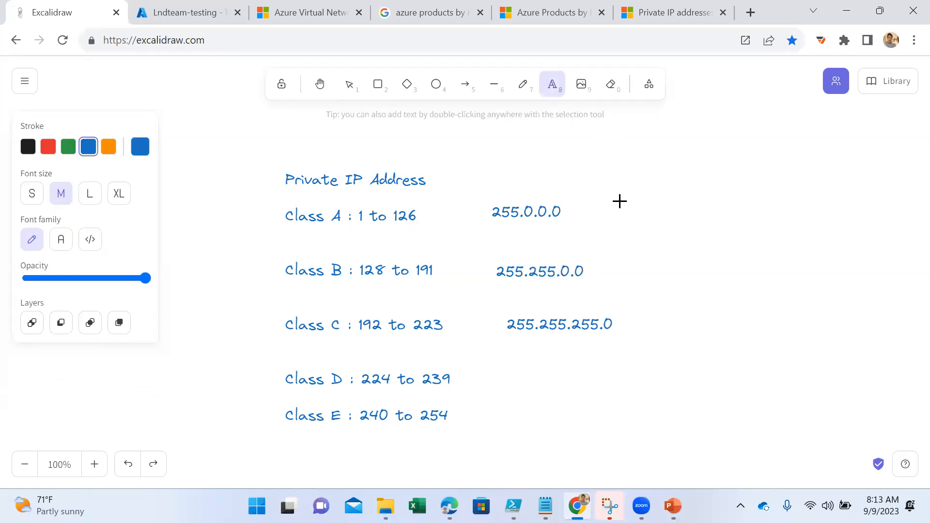
left_click(643, 176)
type("2")
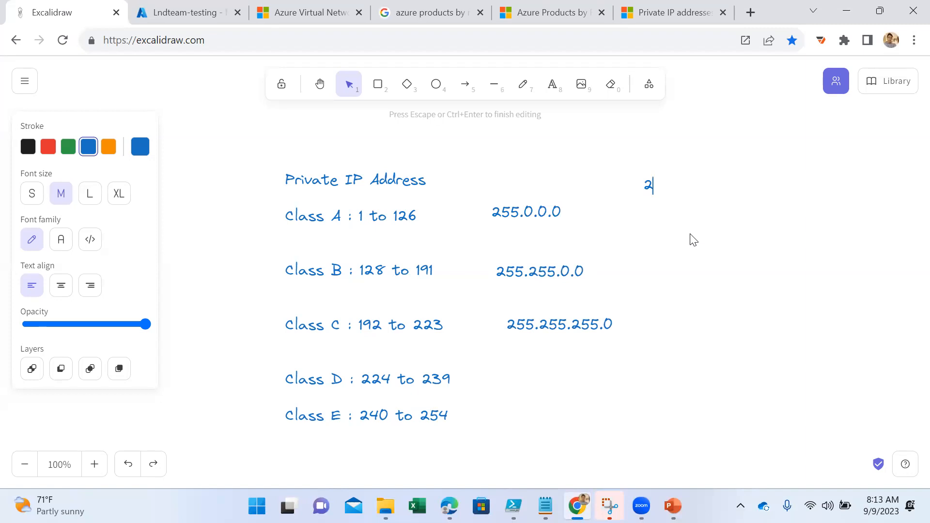
type("0.20.20.20")
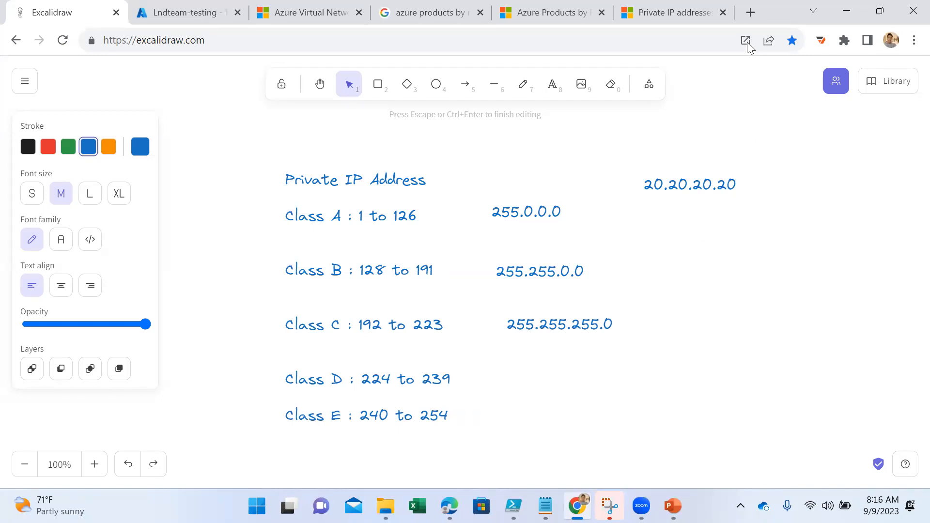
- Search the web for "IANA" in a new browser tab and open the Internet Assigned Numbers Authority site
left_click(751, 13)
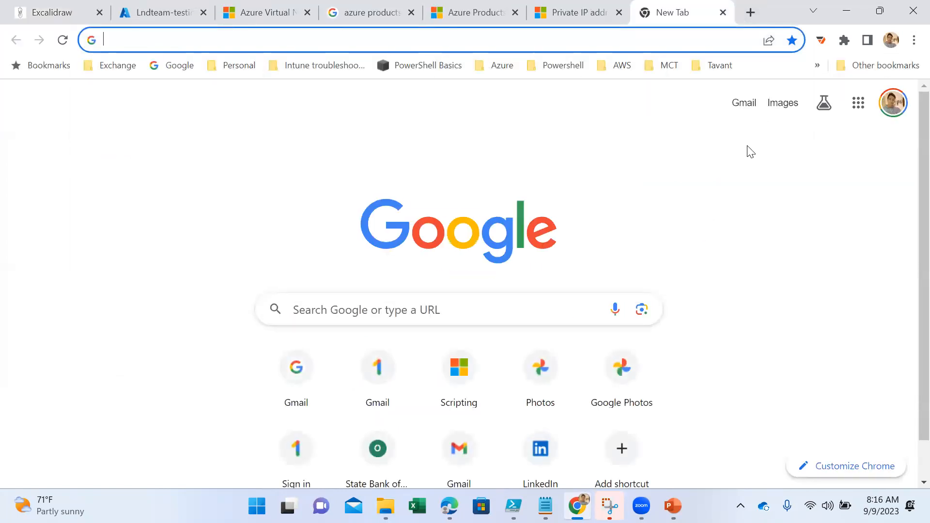
type("IANA")
key("Return")
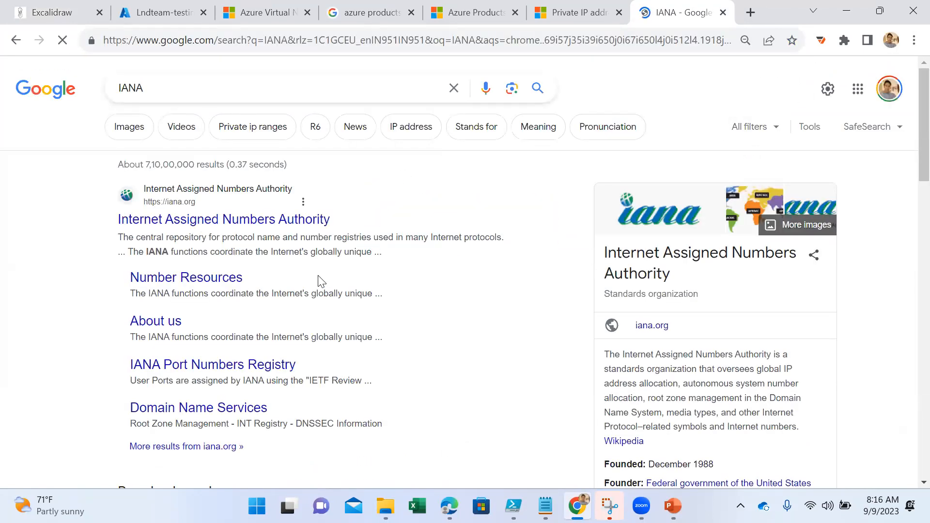
left_click(276, 220)
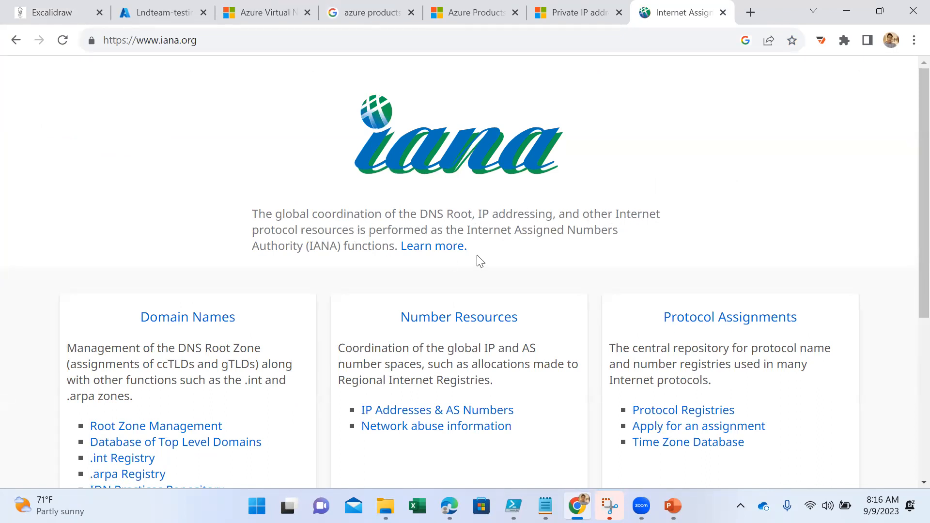
- Look over the IANA homepage and open its IP Addresses & AS Numbers page
left_click_drag(471, 228, 566, 230)
scroll(328, 252, "down", 3)
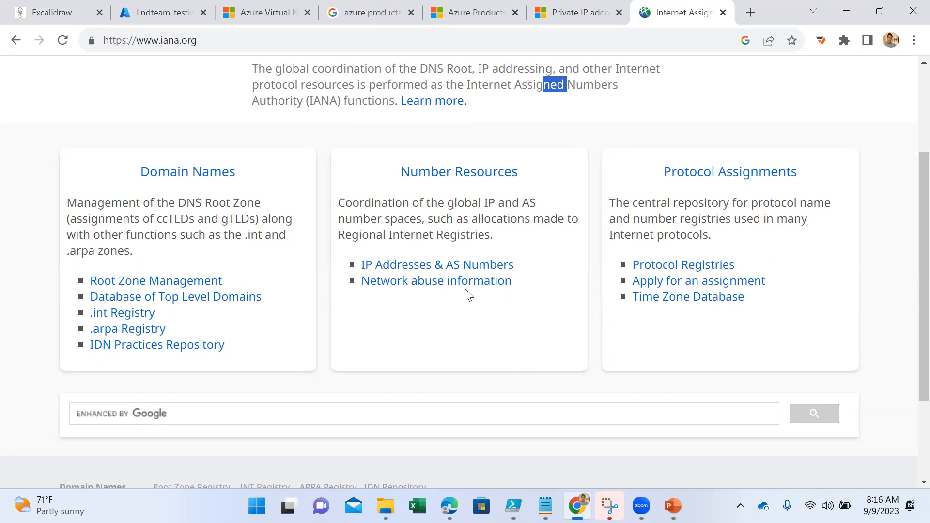
scroll(407, 329, "down", 3)
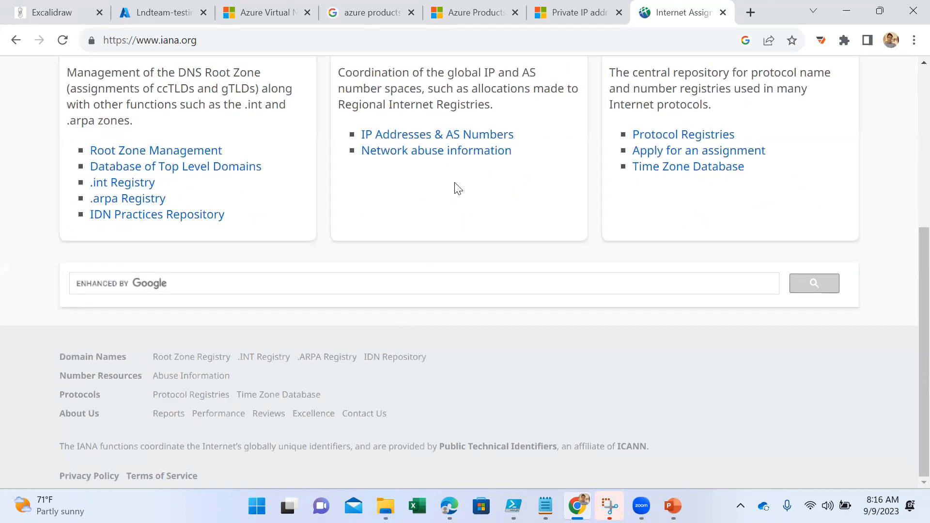
left_click(422, 139)
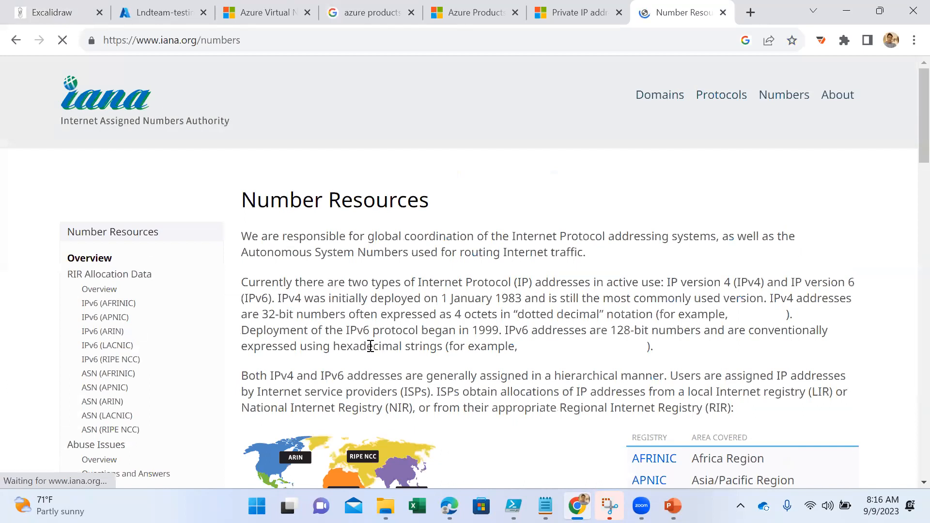
- Examine the AFRINIC IPv6 allocation charts, including forecast and allocations by country, and return to the Number Resources page
left_click(100, 304)
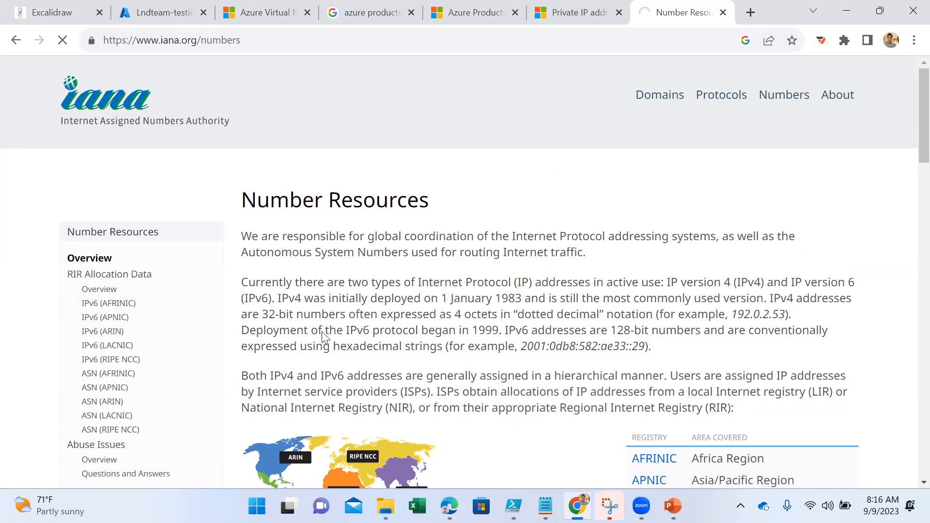
scroll(559, 368, "down", 1)
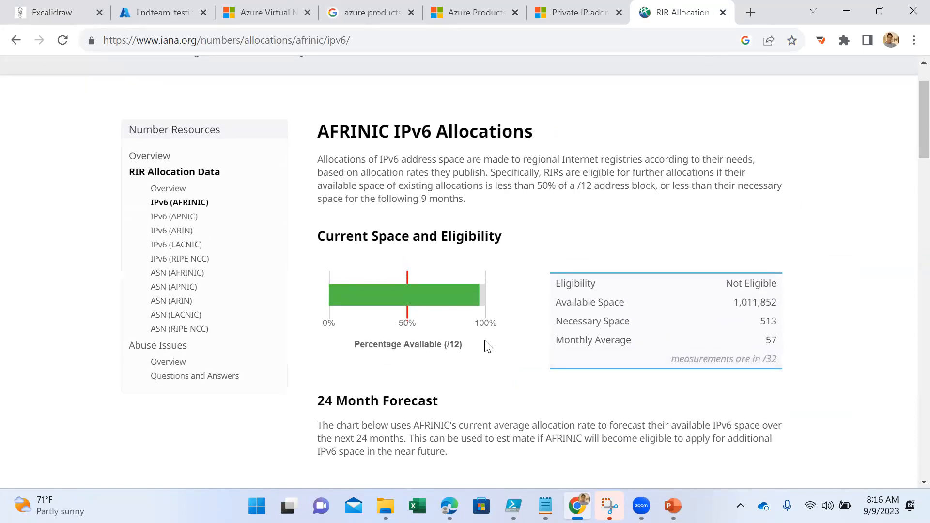
scroll(514, 366, "down", 1)
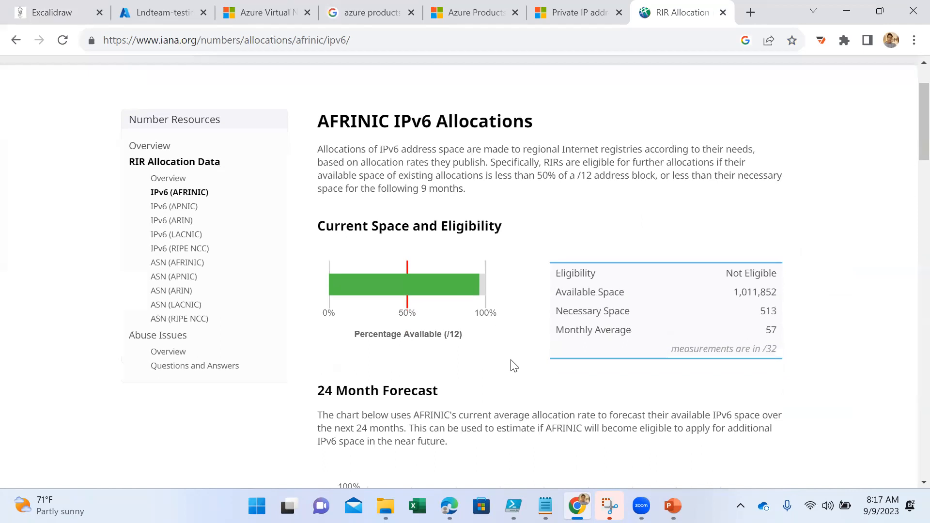
scroll(514, 365, "down", 4)
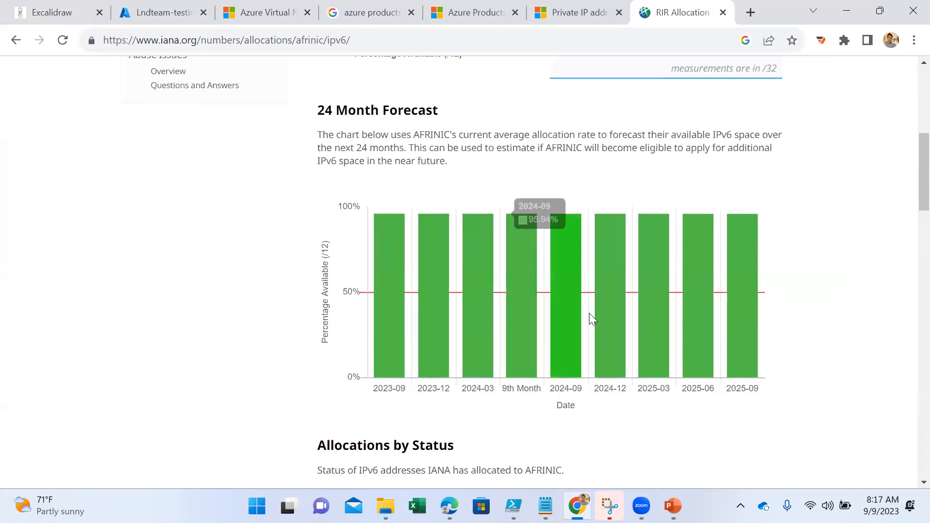
scroll(589, 318, "down", 8)
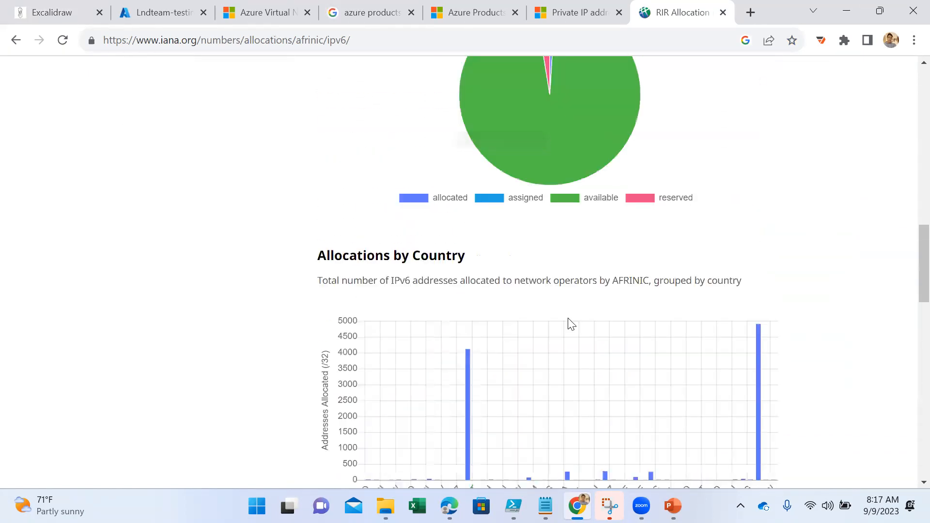
scroll(562, 320, "down", 3)
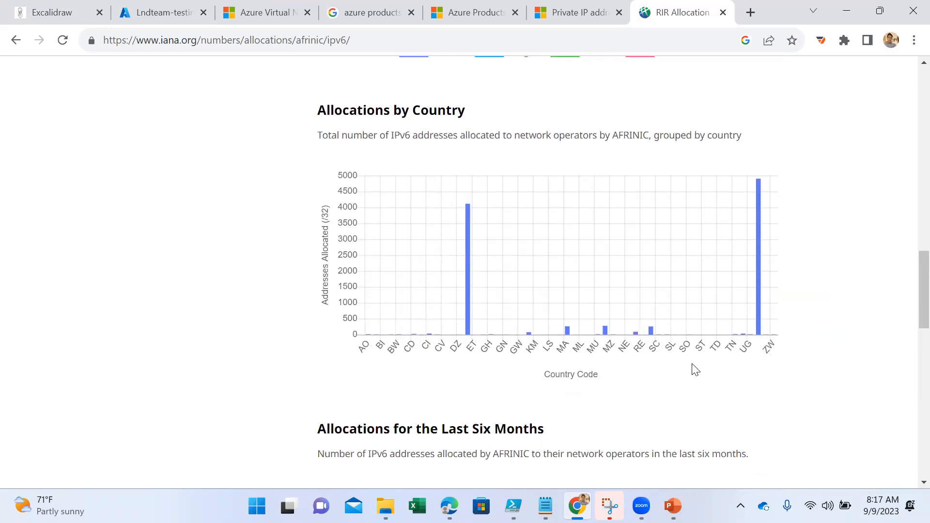
scroll(692, 368, "down", 3)
scroll(693, 367, "down", 12)
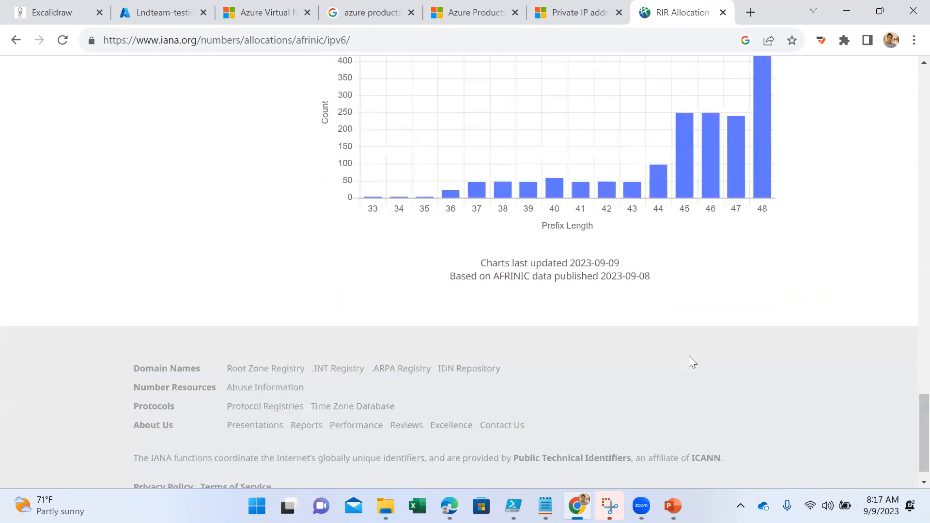
scroll(697, 345, "up", 15)
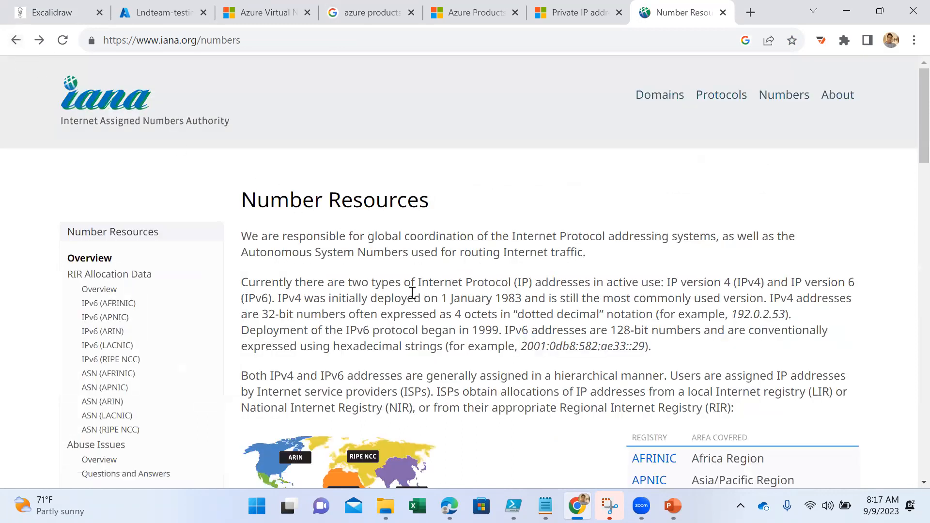
- Review the regional registries table on the Number Resources page and open the APNIC site for the Asia/Pacific region
scroll(212, 342, "down", 4)
scroll(212, 342, "down", 2)
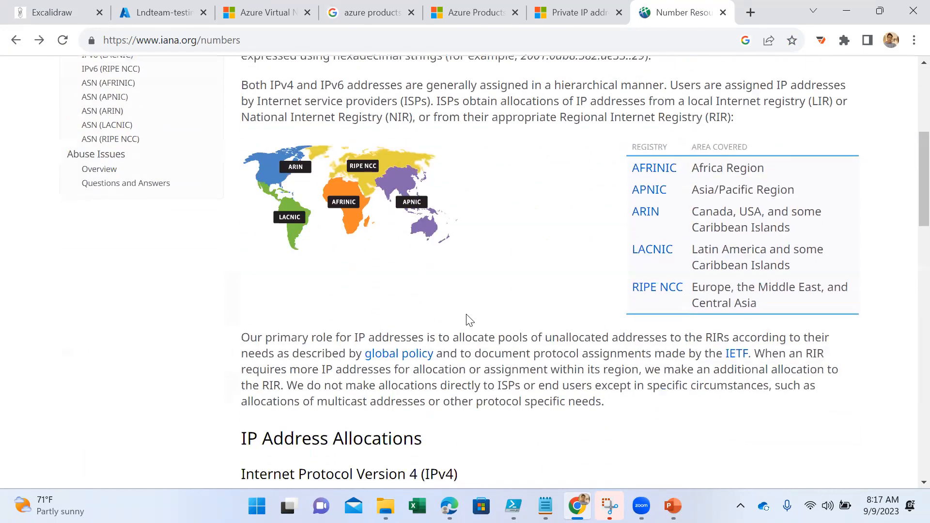
left_click(651, 194)
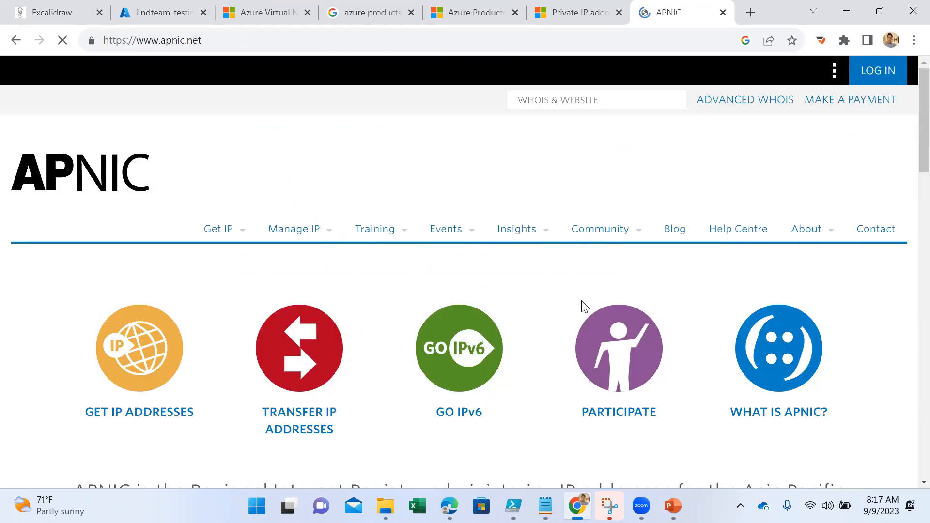
- Open APNIC's Get IP Addresses page and read through the membership benefits, cost and application checklist
scroll(499, 314, "down", 3)
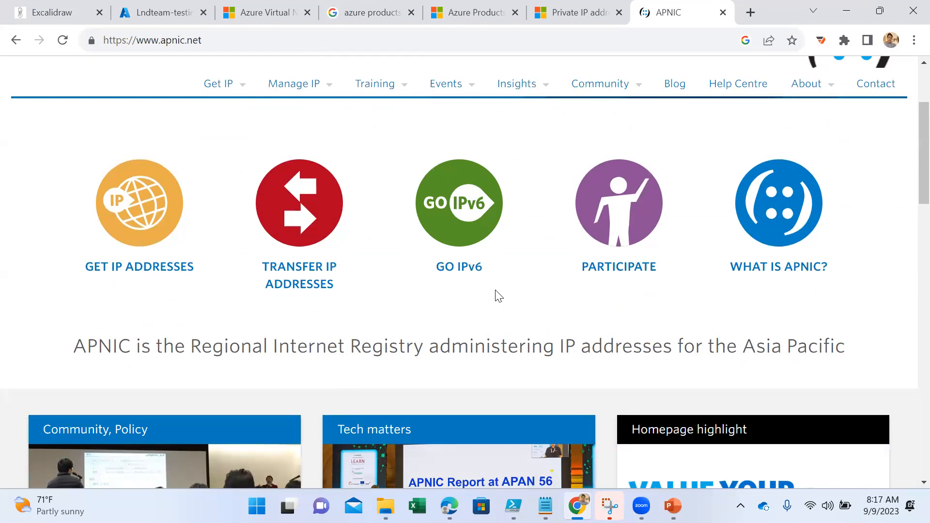
left_click(142, 218)
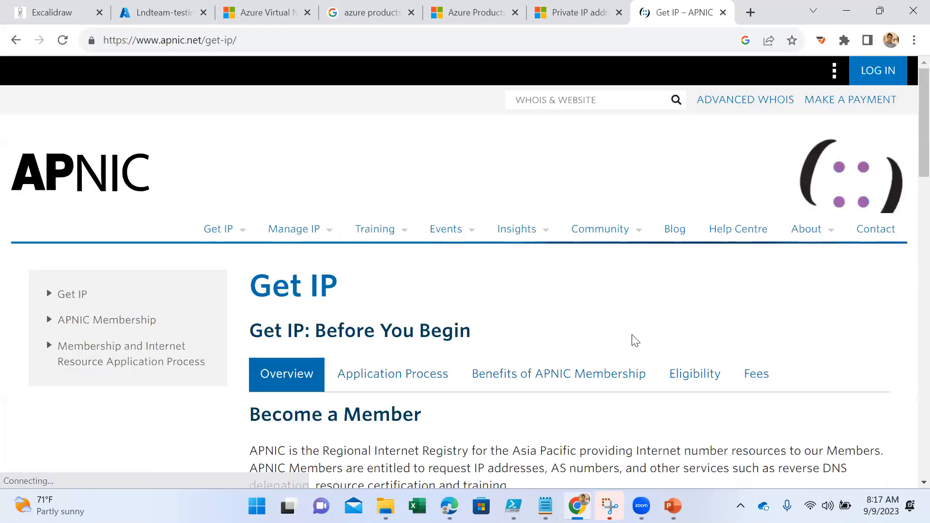
scroll(632, 338, "down", 7)
scroll(555, 345, "down", 10)
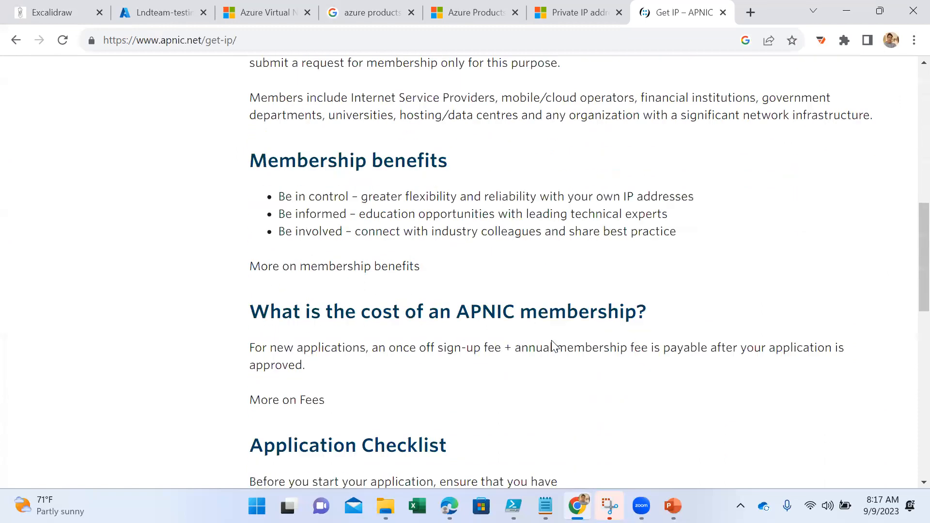
scroll(555, 345, "down", 7)
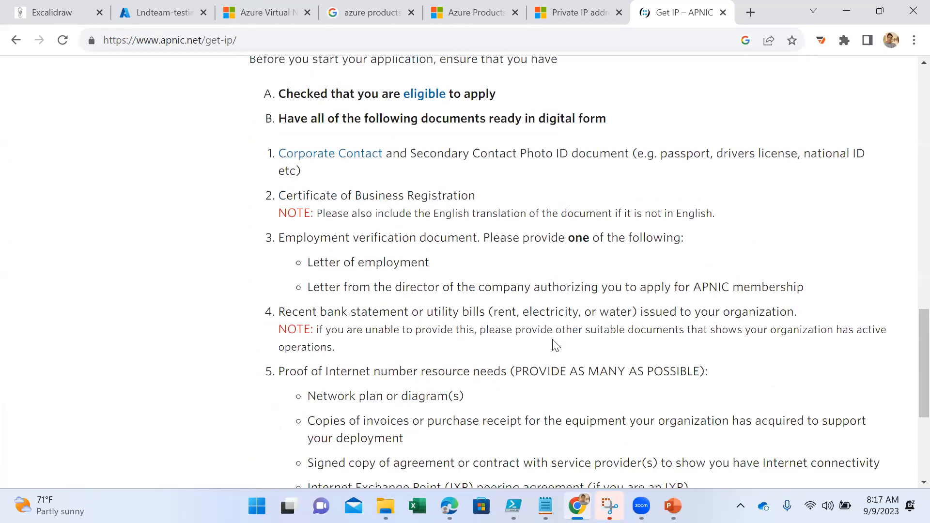
scroll(557, 339, "up", 20)
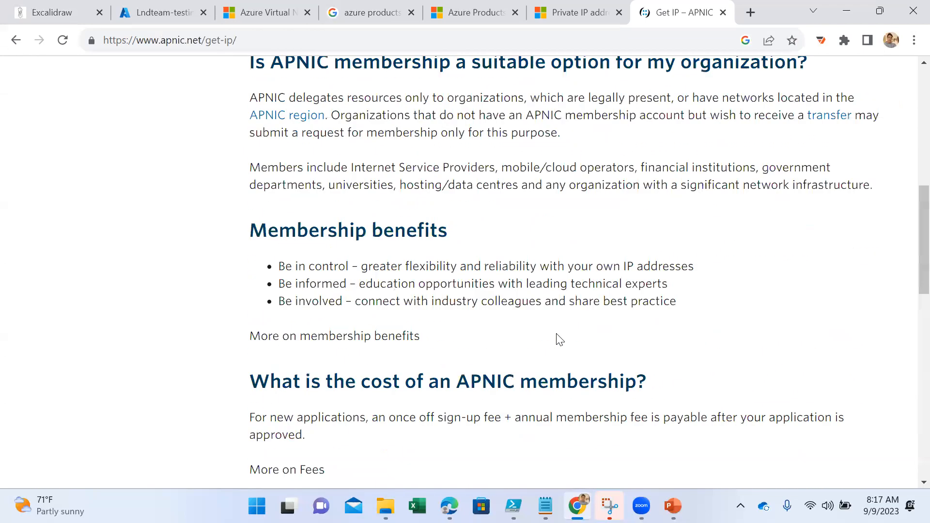
- Return to the APNIC homepage and look through its content
left_click(16, 40)
scroll(479, 297, "down", 9)
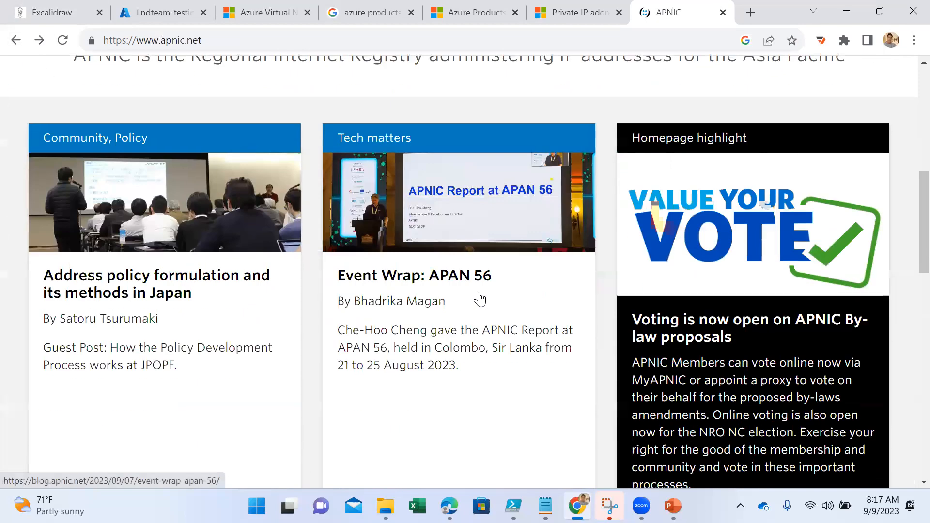
scroll(478, 293, "up", 12)
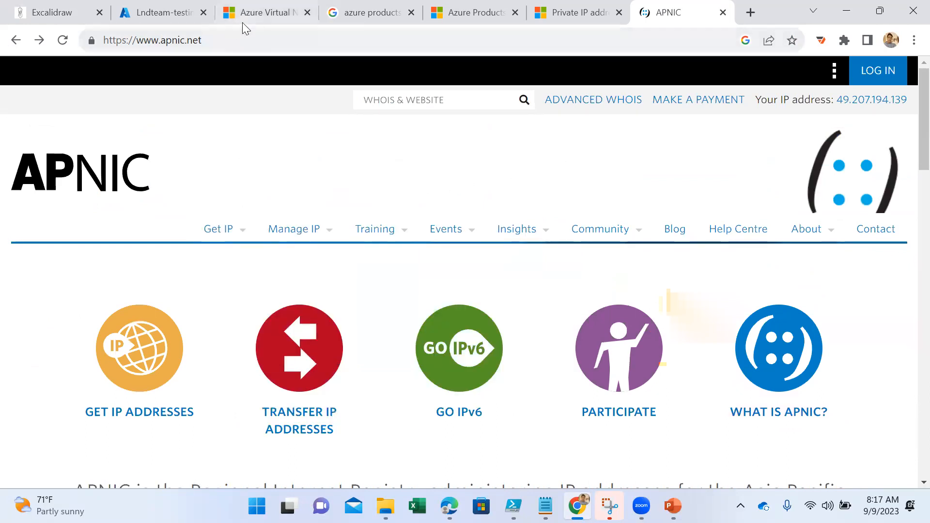
- Switch back to the Excalidraw drawing and highlight the first octet of the 20.20.20.20 example address
left_click(74, 9)
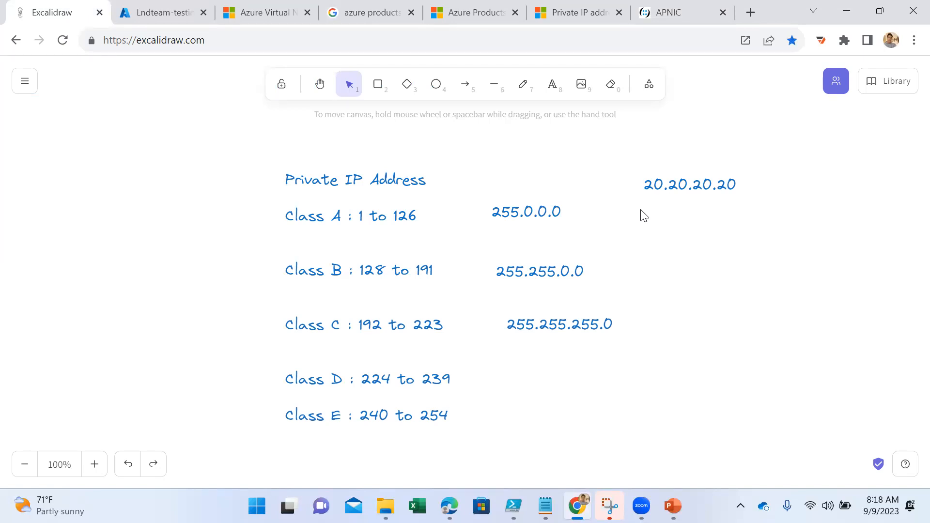
left_click(663, 188)
double_click(660, 186)
left_click(663, 189)
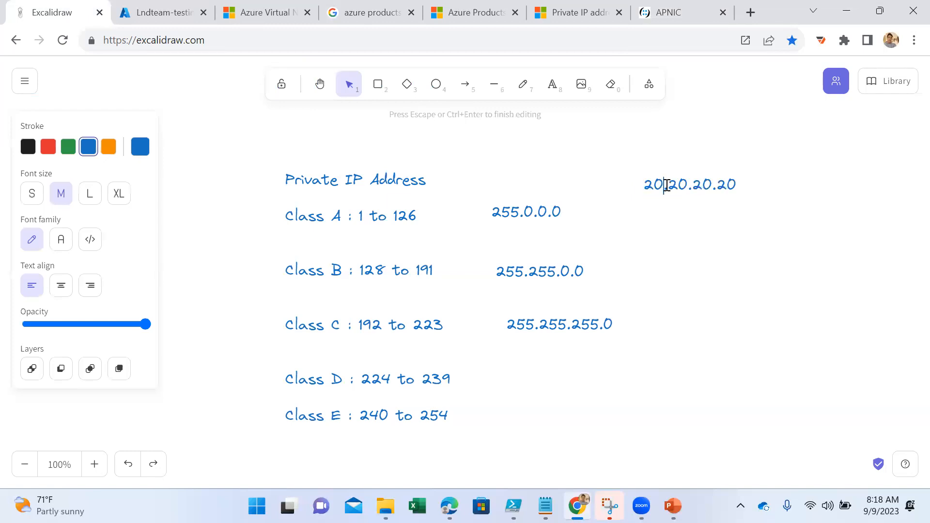
left_click_drag(663, 189, 640, 189)
left_click(706, 238)
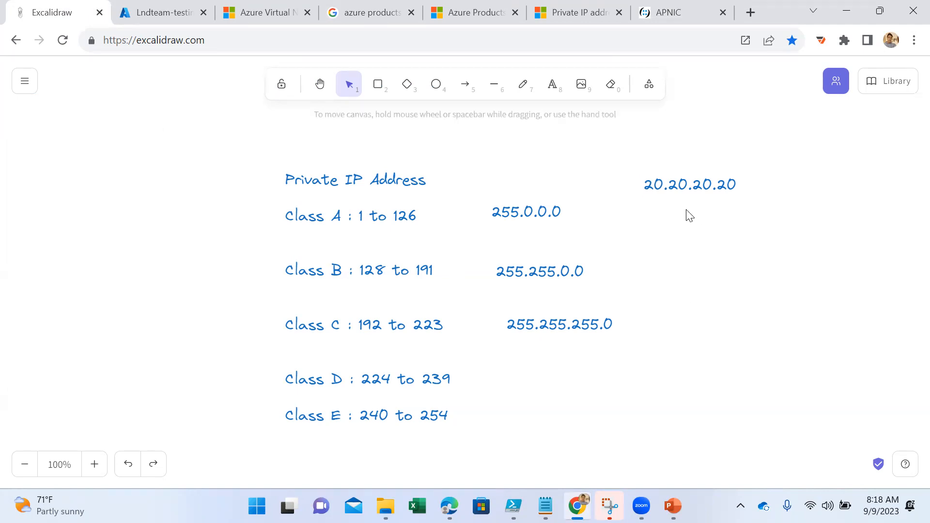
- Highlight the last three octets of the 20.20.20.20 example address
left_click(669, 185)
double_click(670, 186)
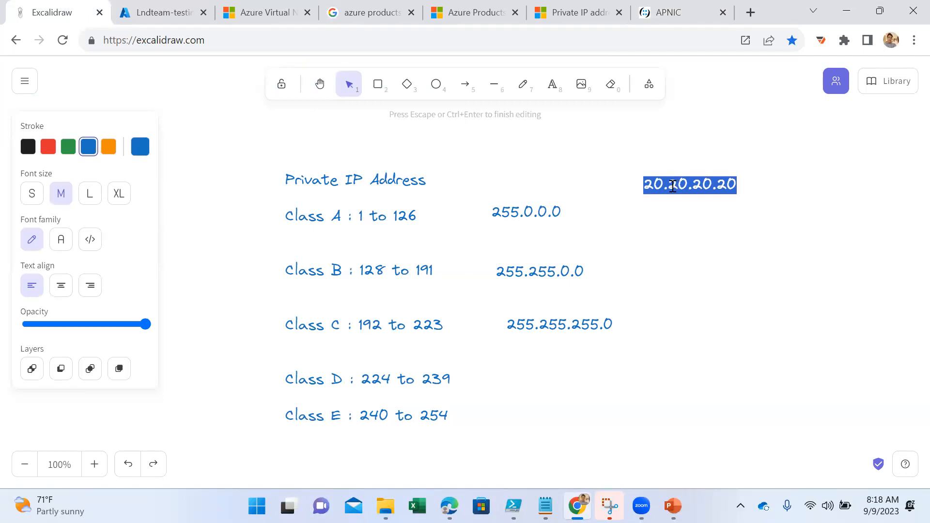
left_click(701, 189)
left_click(733, 187)
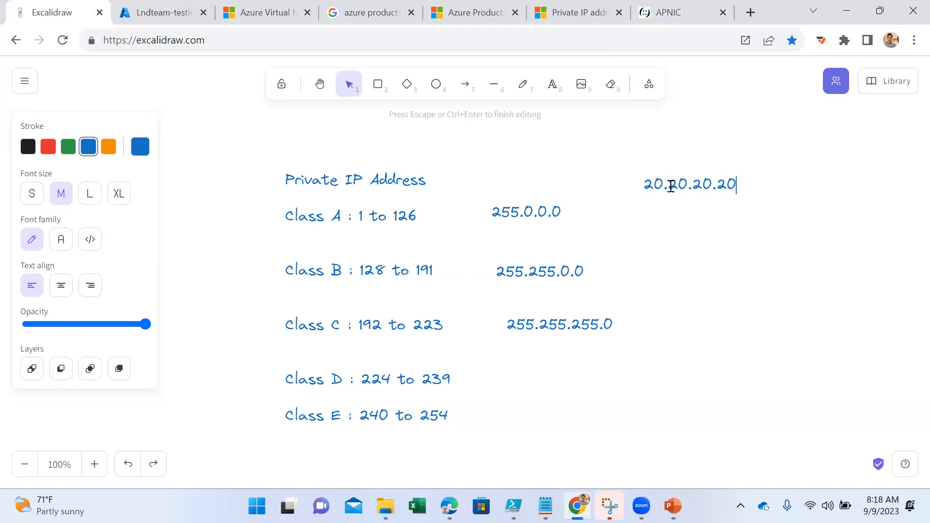
left_click_drag(668, 186, 743, 194)
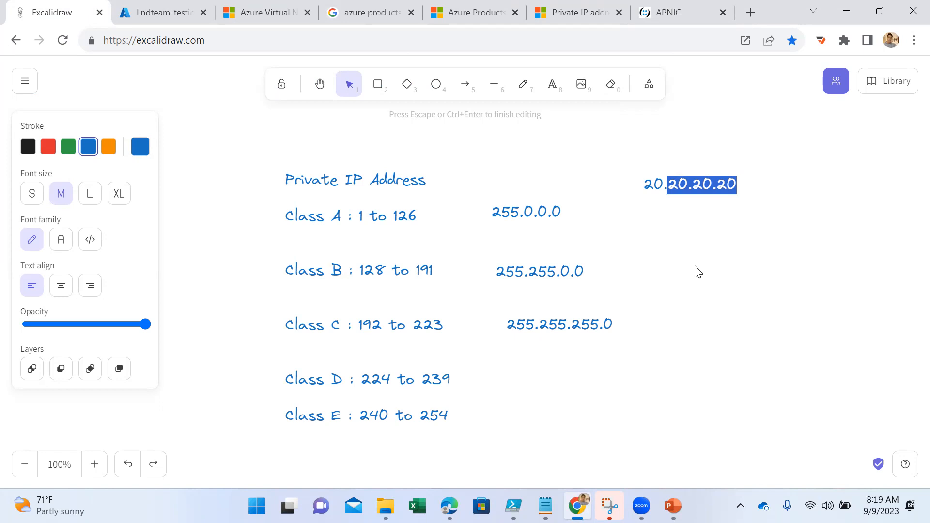
- Add the example address text "175.56.89.90" beside the Class B mask, and highlight its first two octets and its last two octets in turn
double_click(641, 269)
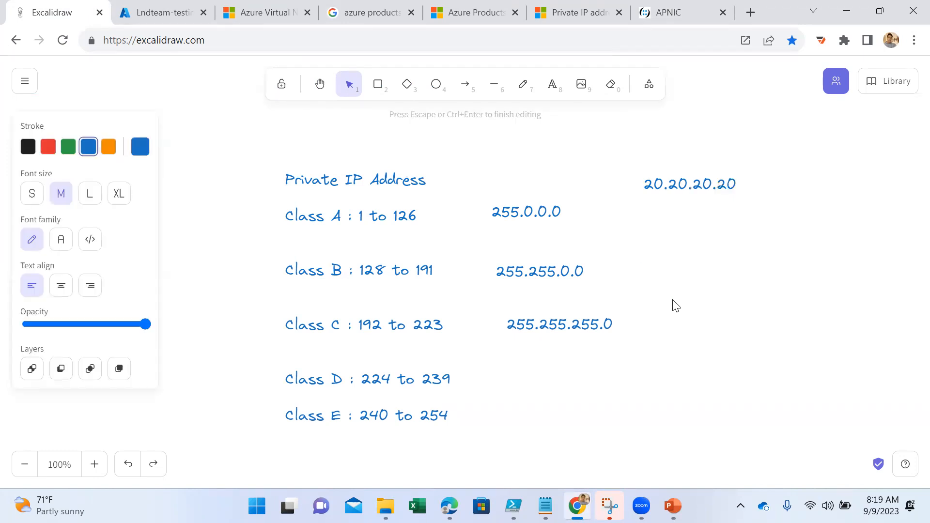
type("175.56.89.90")
left_click_drag(683, 273, 639, 272)
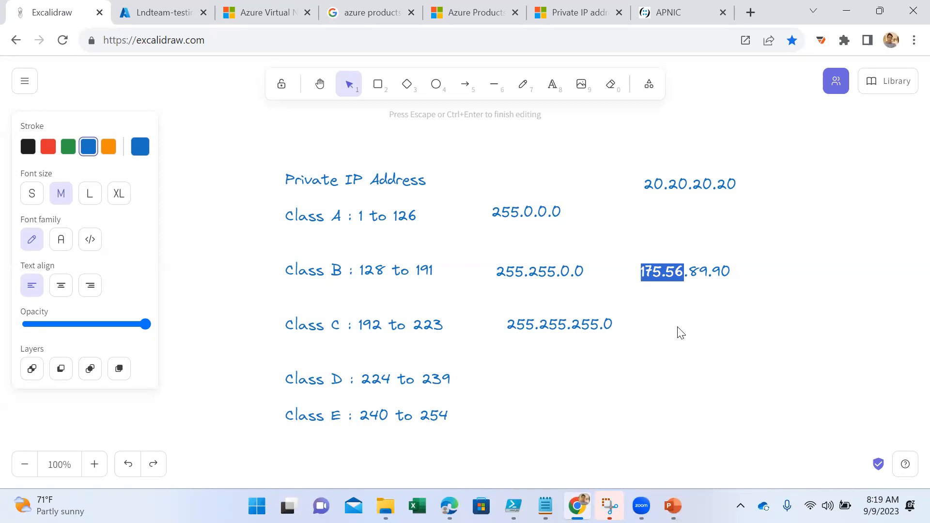
left_click_drag(696, 276, 743, 281)
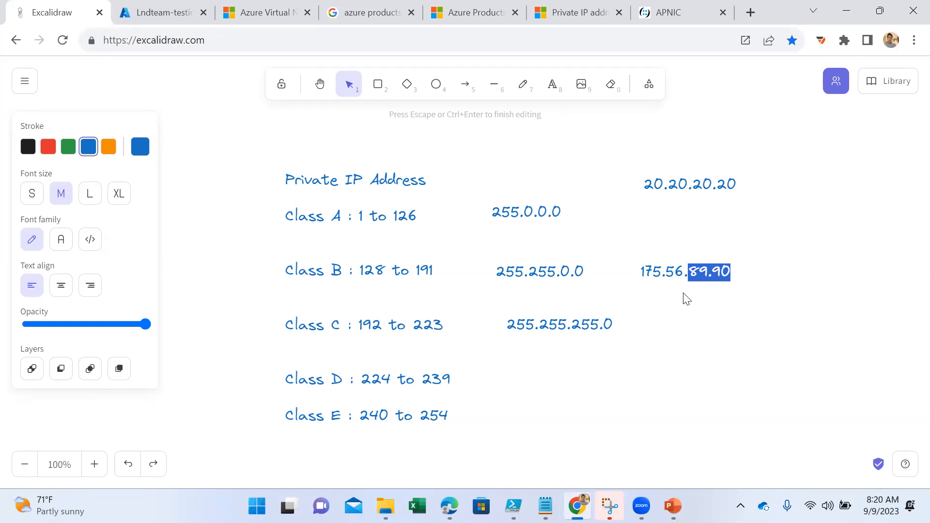
- Search the web for "ip network calculator" in a new browser tab and open Calculator.net's IP Subnet Calculator
left_click(751, 13)
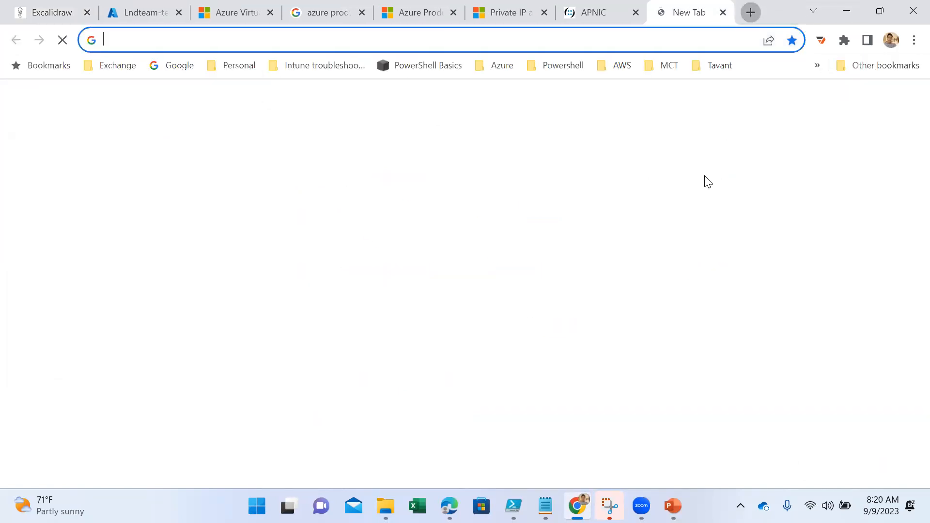
type("ip")
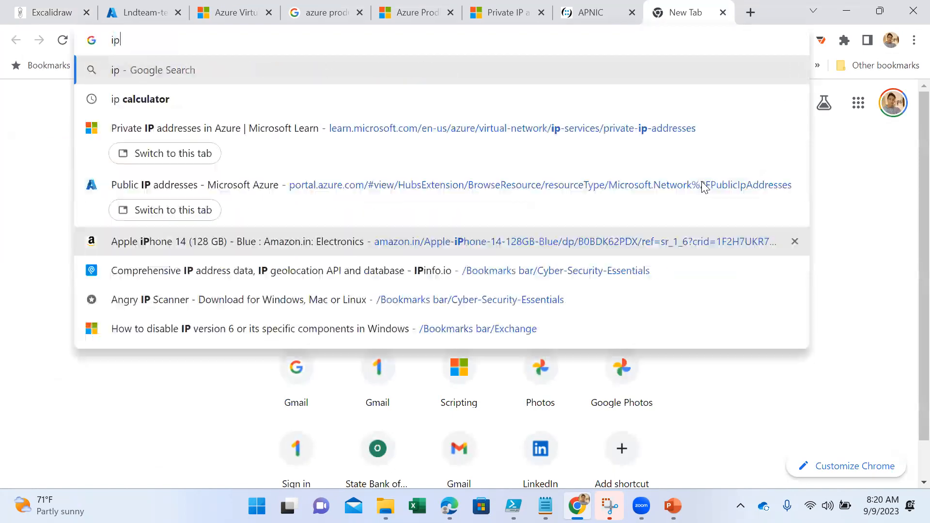
type(" network")
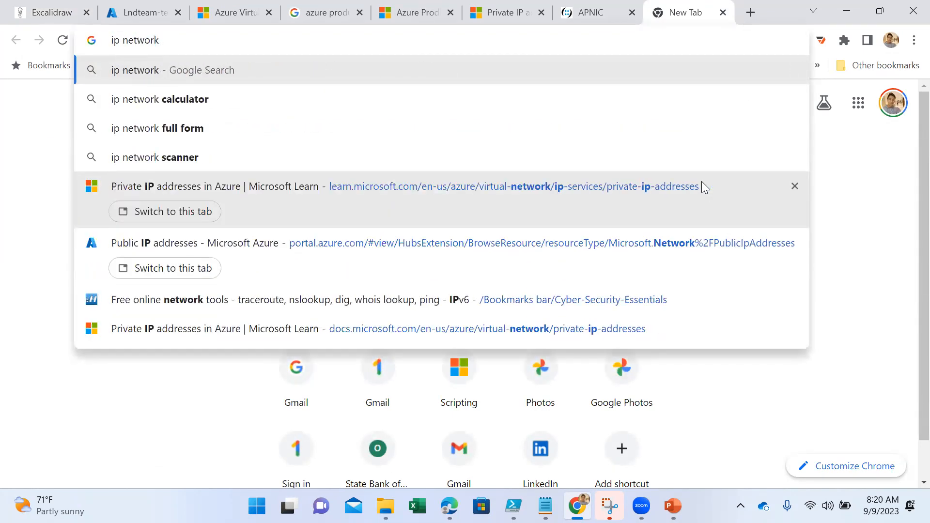
key("Down")
key("Return")
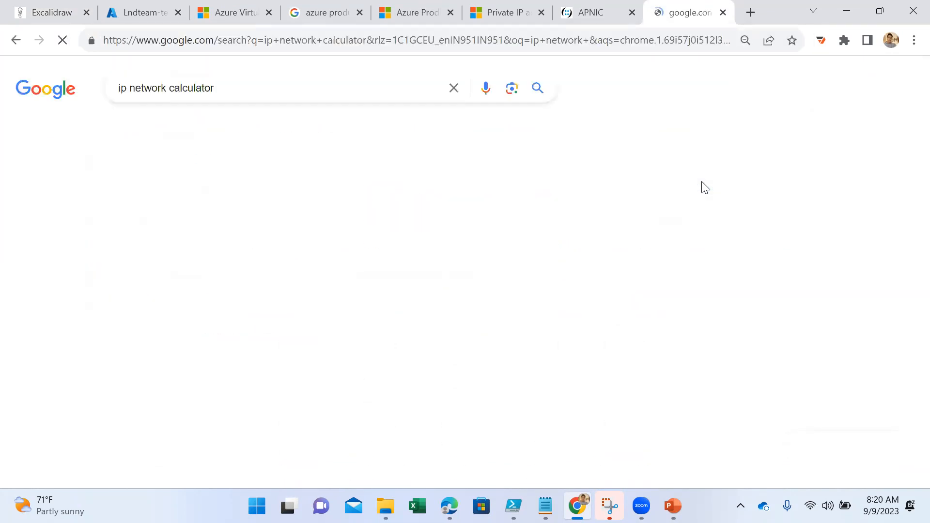
left_click(201, 222)
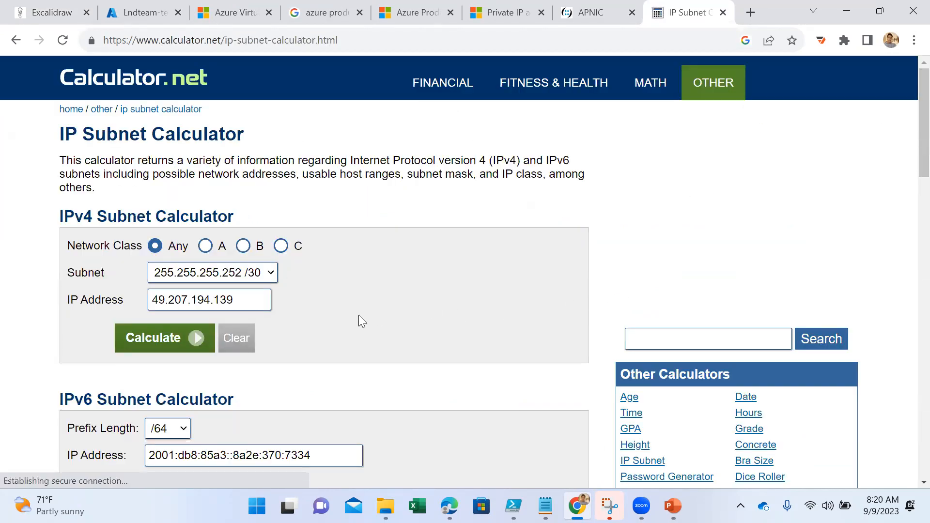
- Look over the IPv4 and IPv6 subnet calculators and check back on the IP class list in the Excalidraw drawing
scroll(359, 316, "down", 1)
scroll(386, 312, "down", 4)
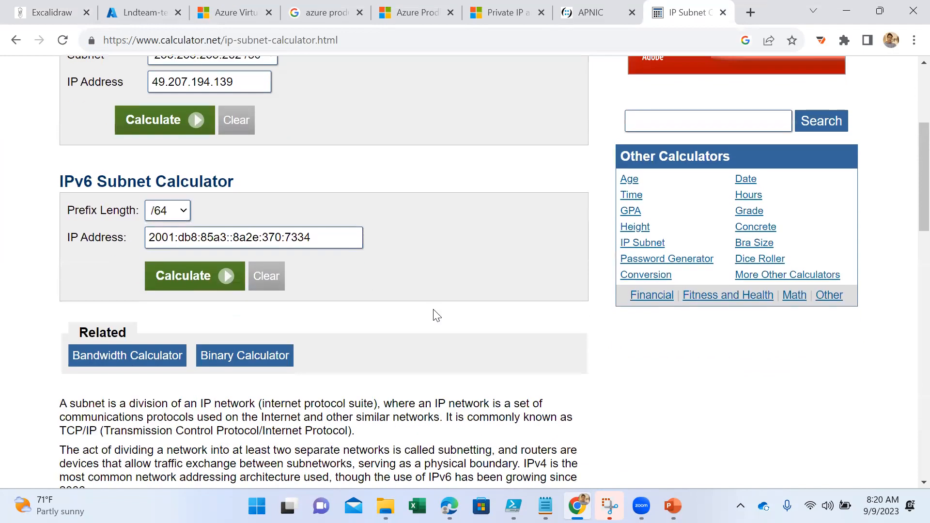
scroll(434, 314, "up", 1)
scroll(434, 314, "up", 2)
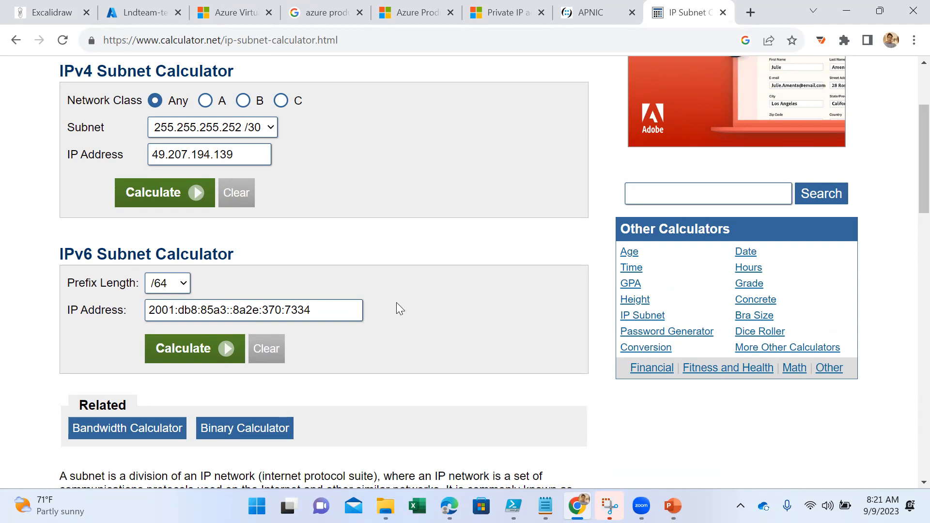
scroll(288, 138, "up", 1)
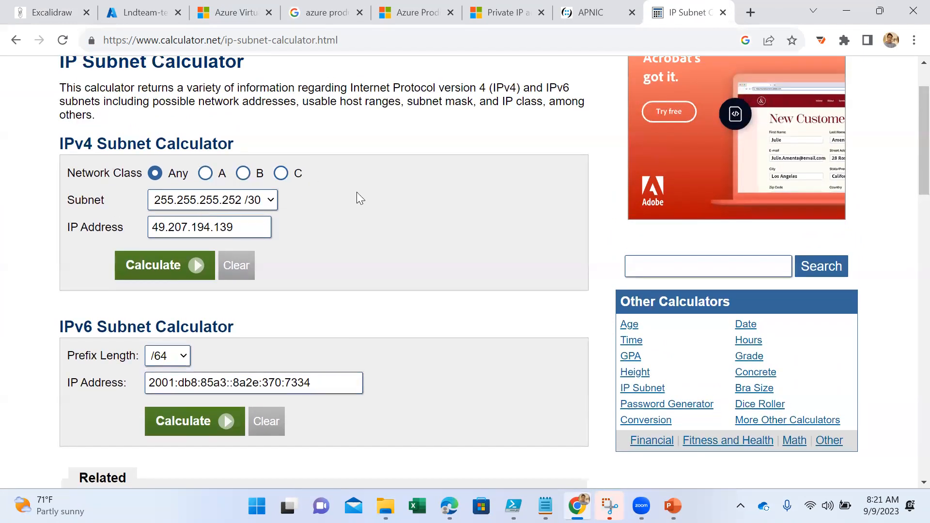
left_click(40, 19)
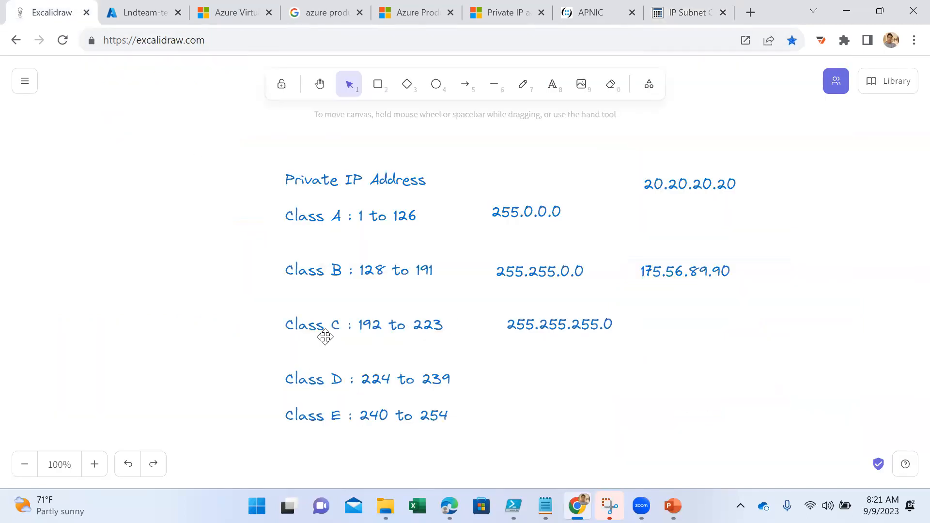
left_click(683, 15)
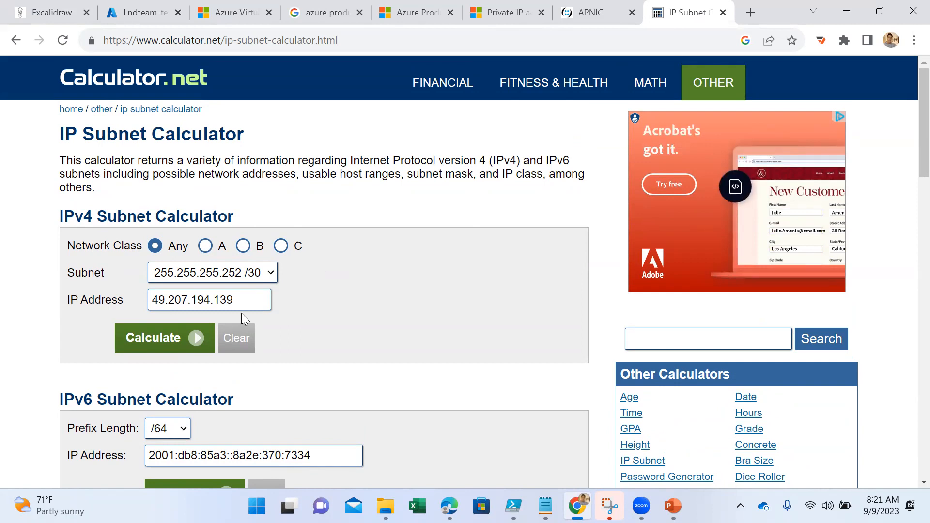
- Calculate the IPv4 subnet for the prefilled IP address with network class A and subnet 255.255.255.0 /24
left_click(206, 248)
left_click(256, 272)
scroll(209, 223, "down", 1)
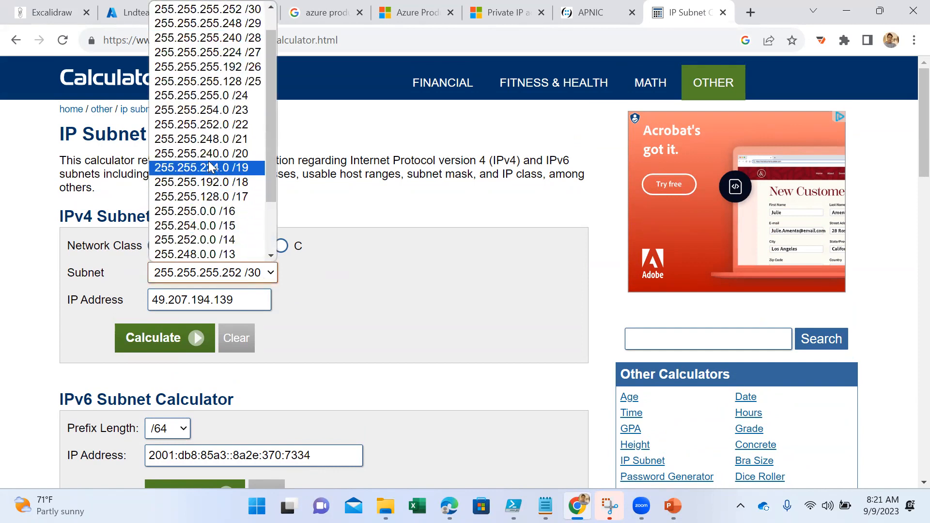
left_click(203, 95)
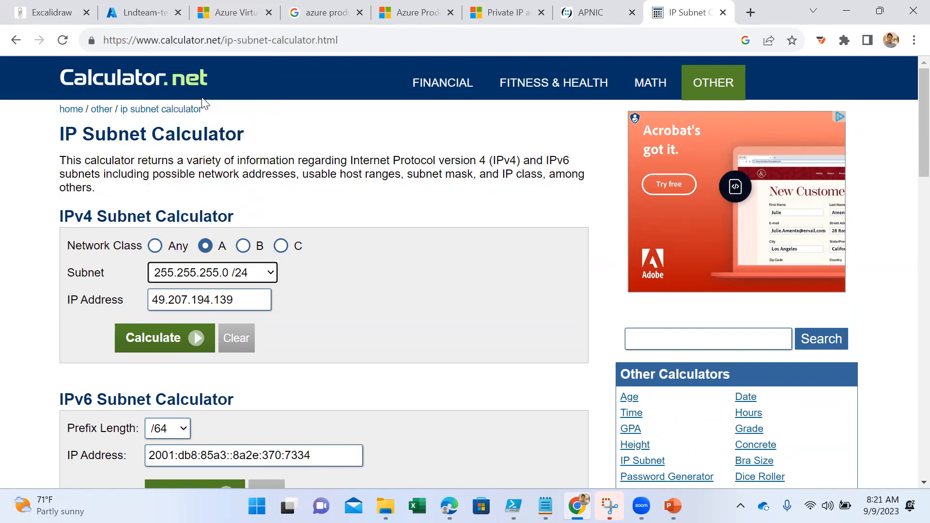
left_click(228, 300)
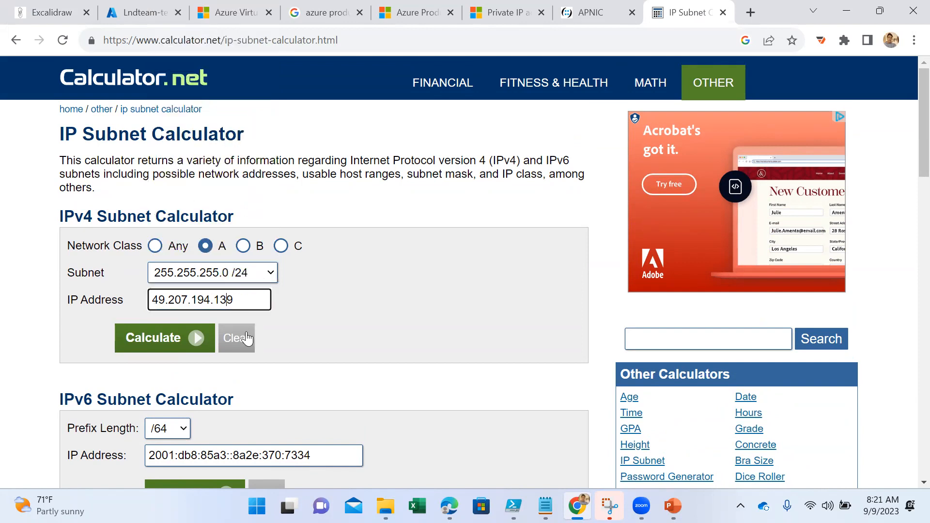
left_click(140, 345)
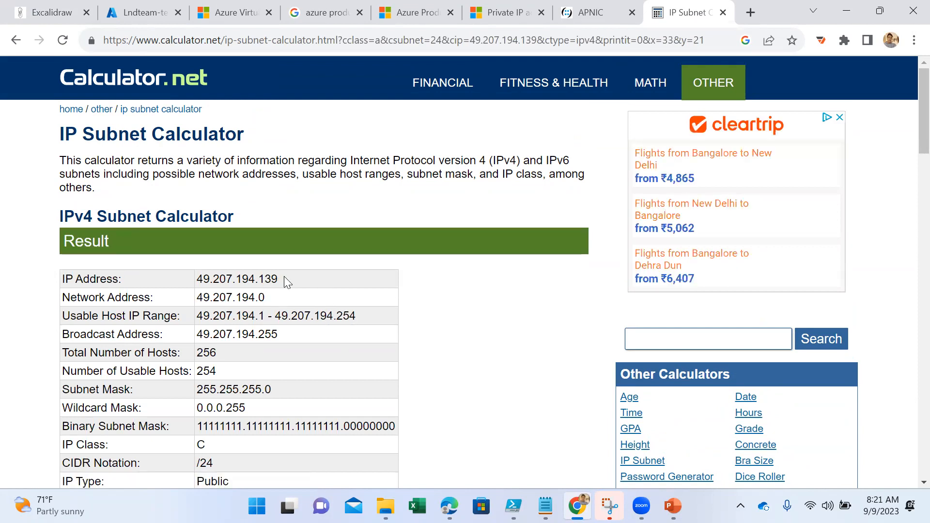
- Highlight the IP address, network address, usable host IP range and host counts in the subnet result table
left_click_drag(285, 279, 204, 279)
left_click_drag(266, 297, 179, 297)
left_click_drag(357, 317, 194, 317)
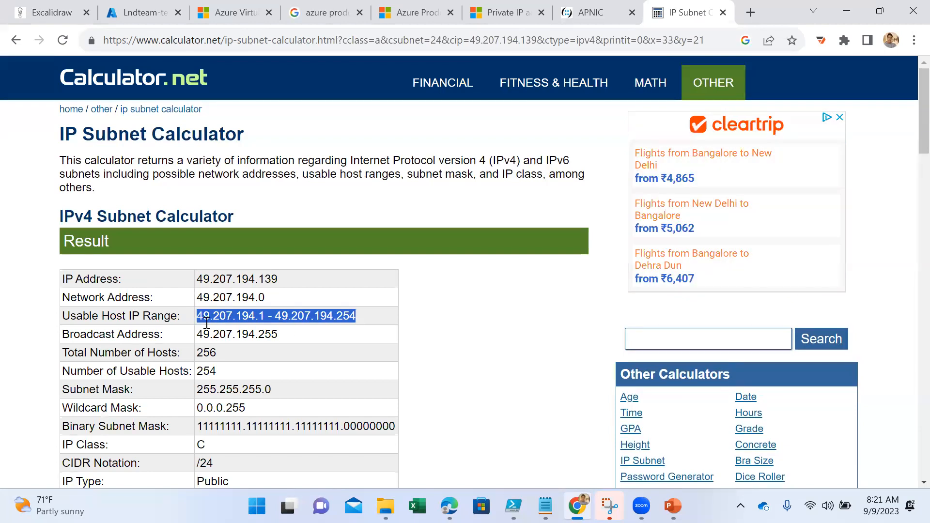
left_click_drag(220, 354, 188, 371)
- Highlight the subnet mask, part of the binary subnet mask and the IP class in the result table
scroll(267, 379, "down", 1)
left_click(235, 318)
double_click(236, 318)
scroll(256, 351, "down", 1)
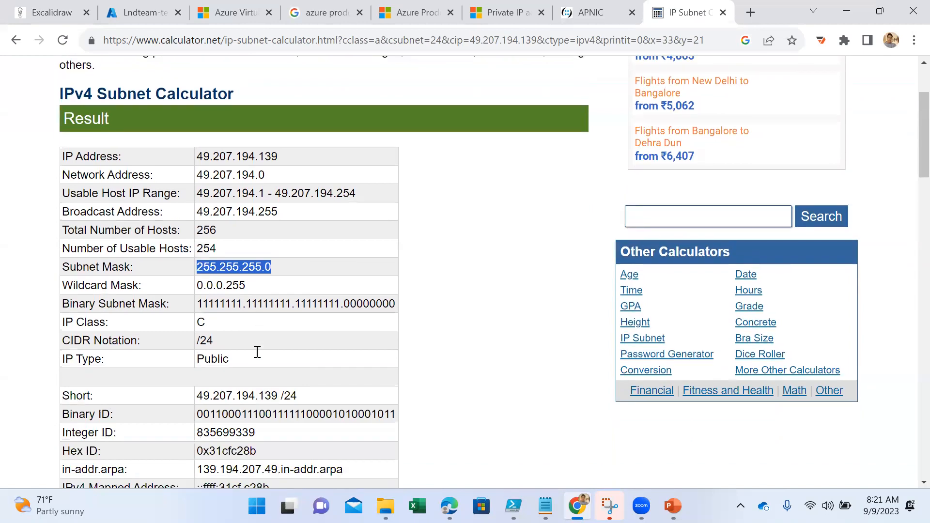
left_click_drag(209, 281, 305, 280)
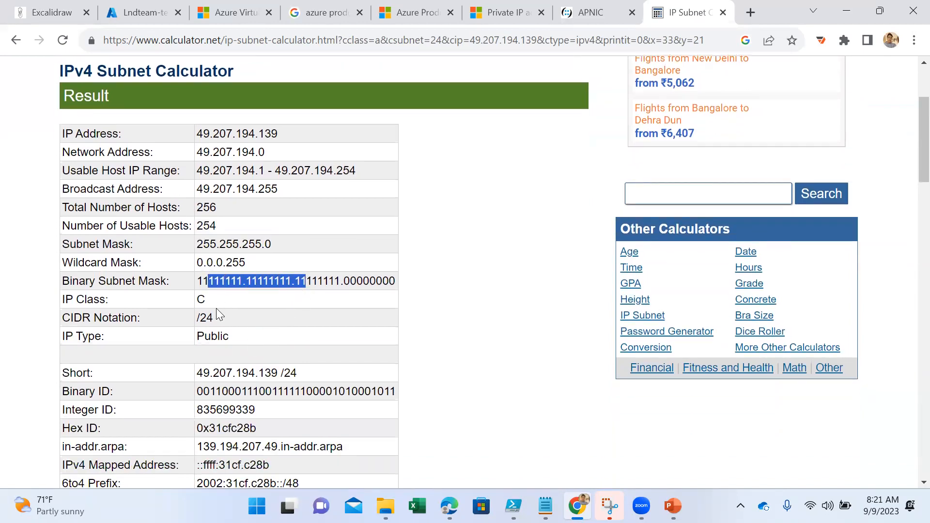
left_click_drag(214, 302, 187, 301)
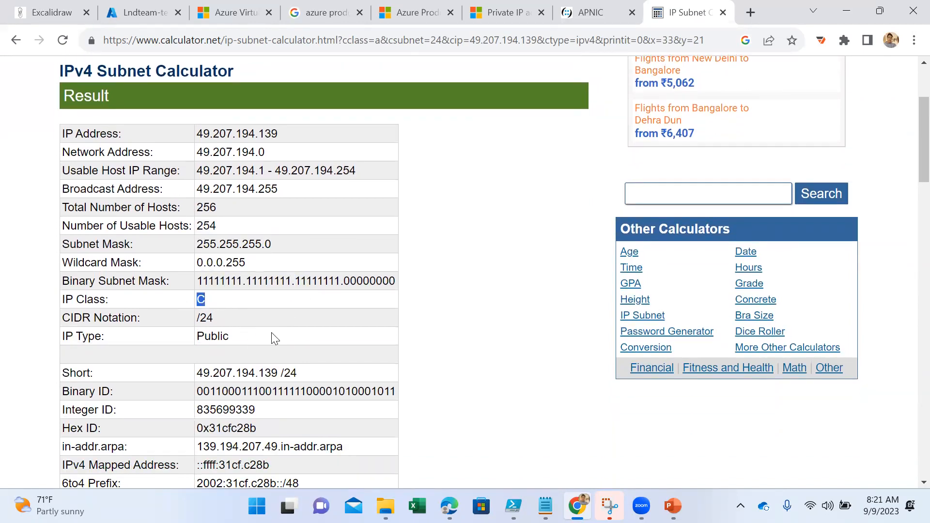
- Highlight the CIDR notation and point out the IP type in the result table
scroll(274, 338, "down", 1)
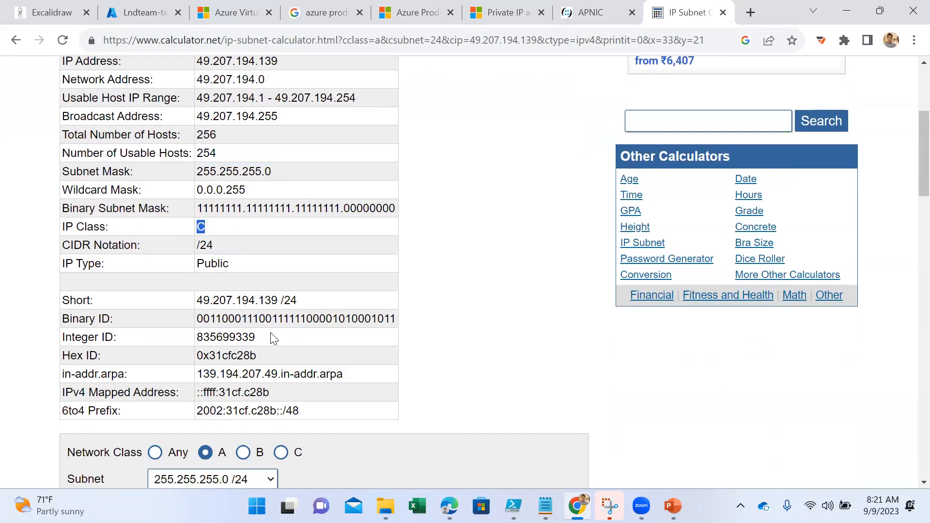
left_click_drag(217, 245, 182, 249)
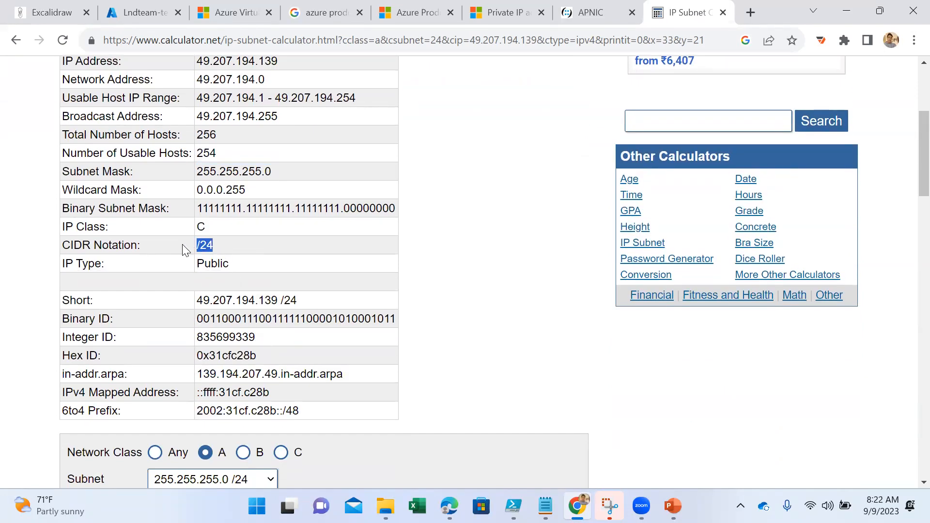
left_click(227, 261)
- Look through the rest of the calculator page, including both input forms and related calculators, and review the IPv4 result table again
scroll(249, 294, "down", 3)
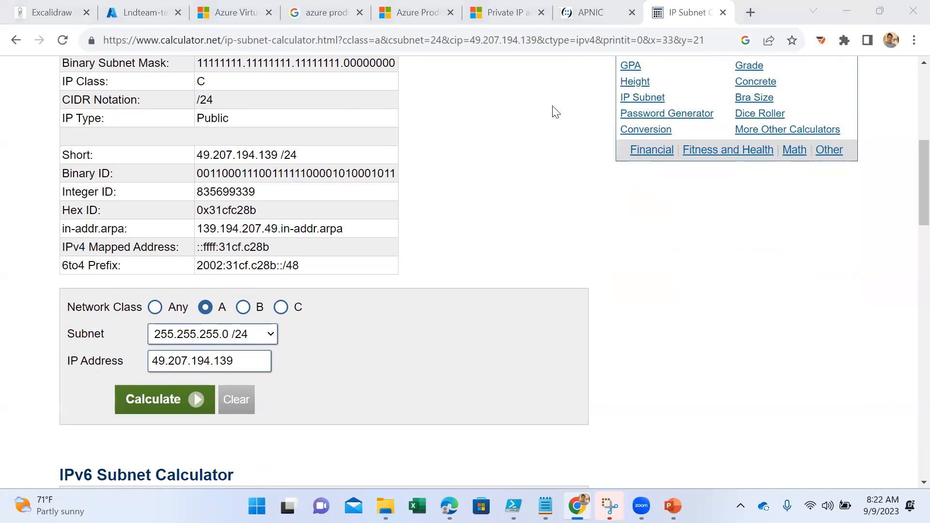
left_click(698, 311)
scroll(441, 325, "down", 5)
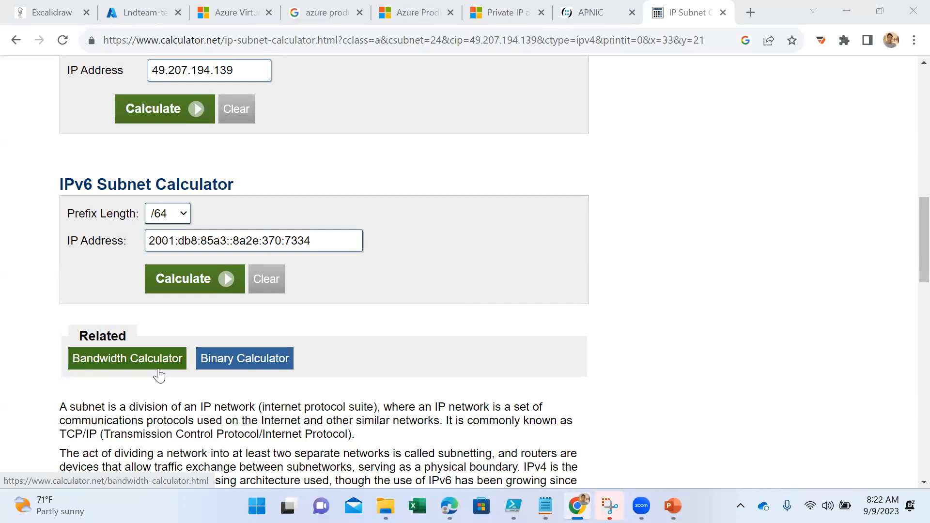
scroll(407, 252, "up", 9)
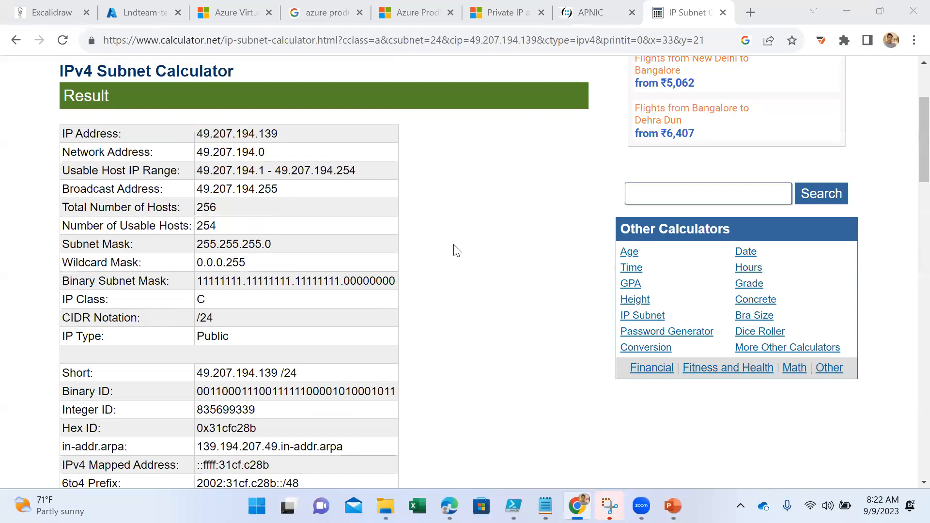
scroll(492, 261, "up", 3)
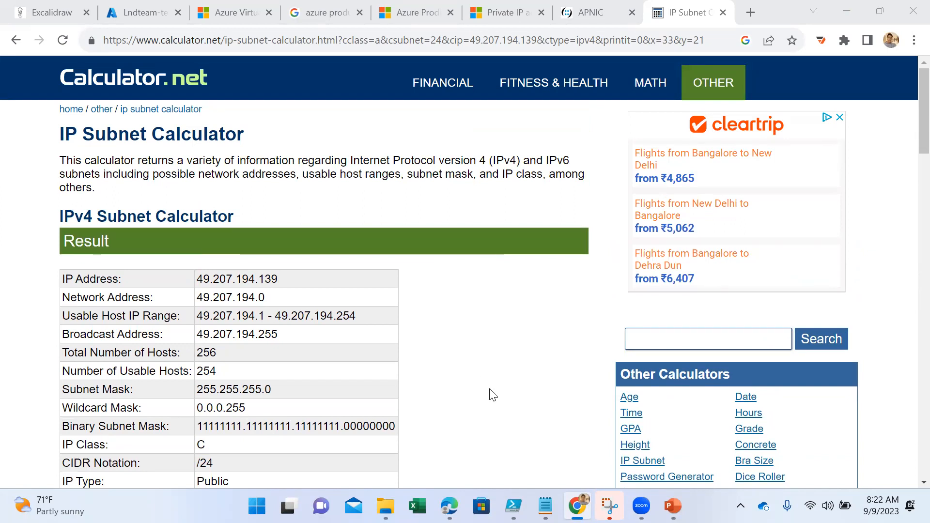
mouse_move(673, 506)
scroll(501, 349, "down", 3)
scroll(504, 350, "down", 3)
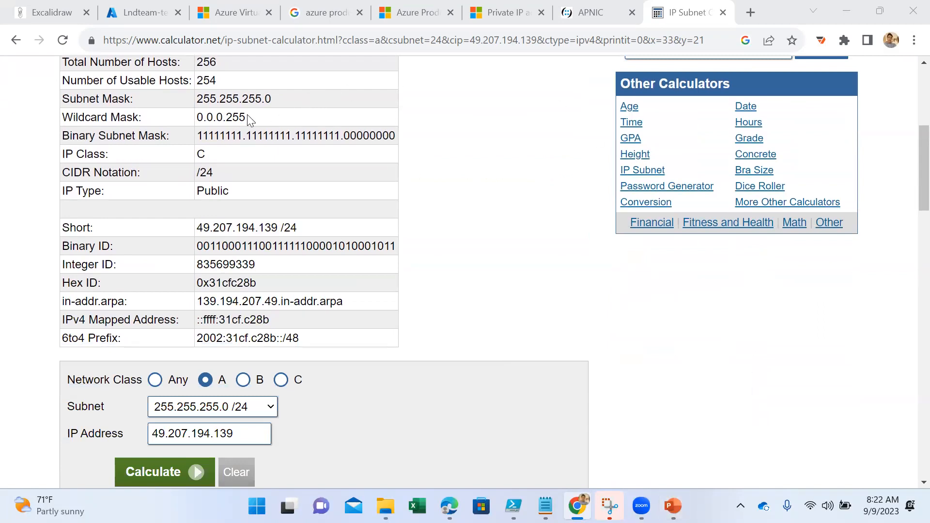
- Revisit the Excalidraw class list, switch to the AZ-104 virtual networking presentation in PowerPoint and show the "Lesson 03: Network Security Groups" slide
left_click(71, 14)
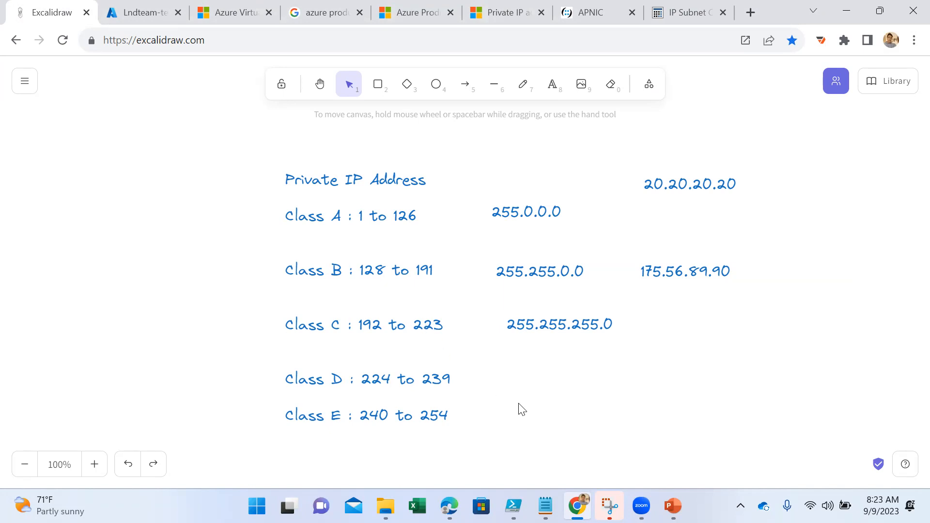
key("alt+Tab")
scroll(69, 373, "down", 3)
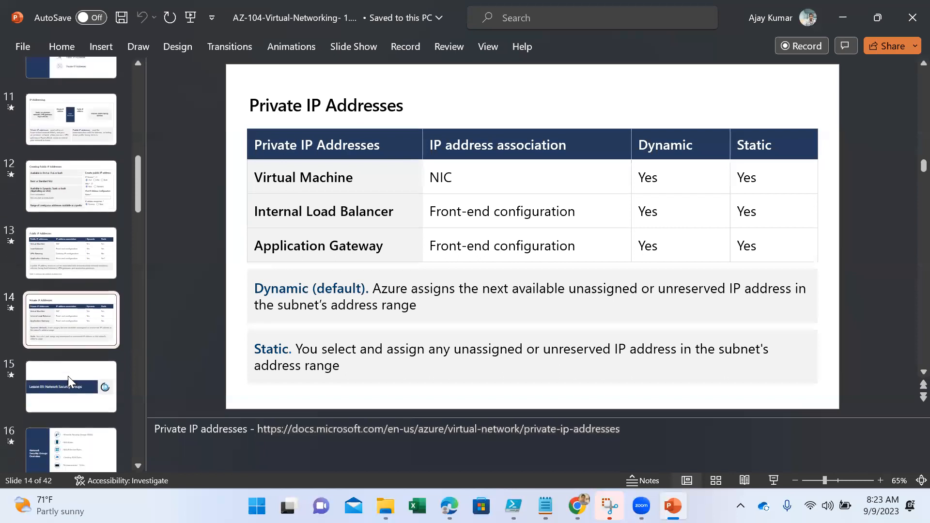
left_click(61, 354)
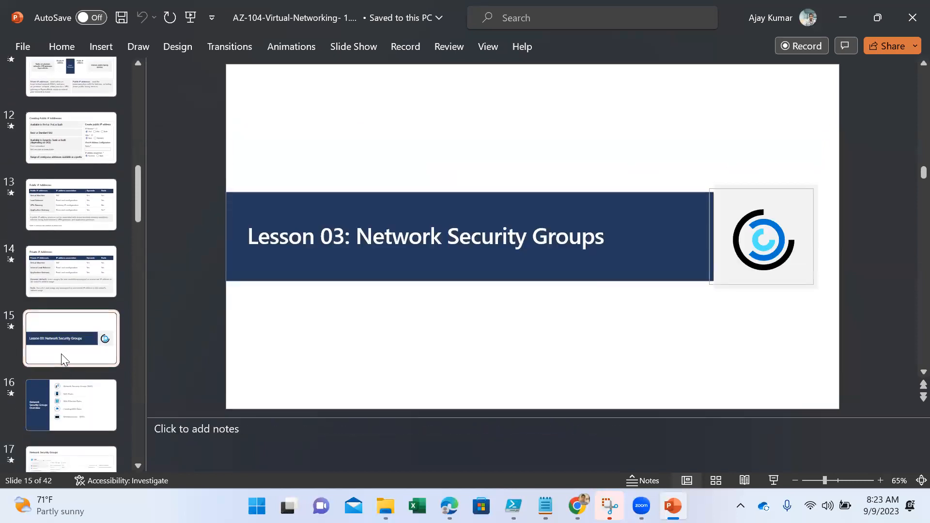
- Review the Private IP Addresses slide again and move on through the lesson title to the Network Security Groups Overview slide
left_click(70, 272)
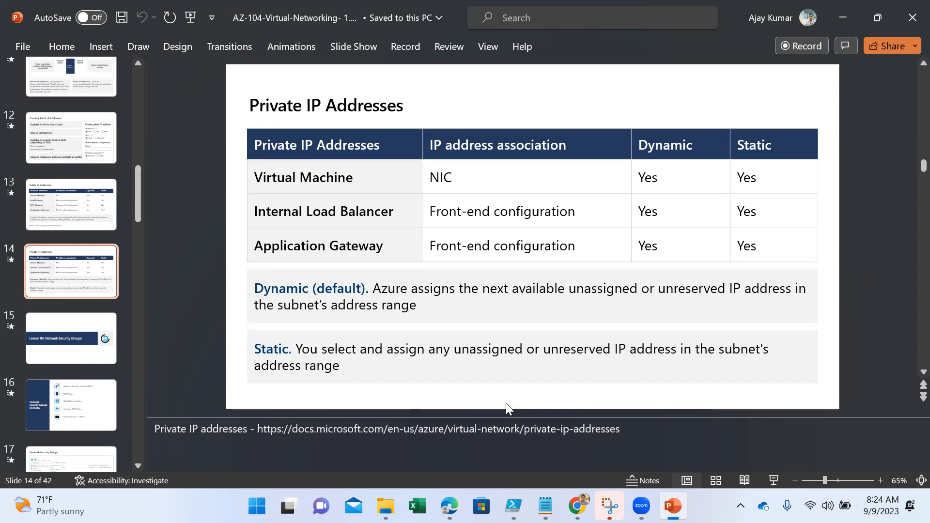
left_click(61, 334)
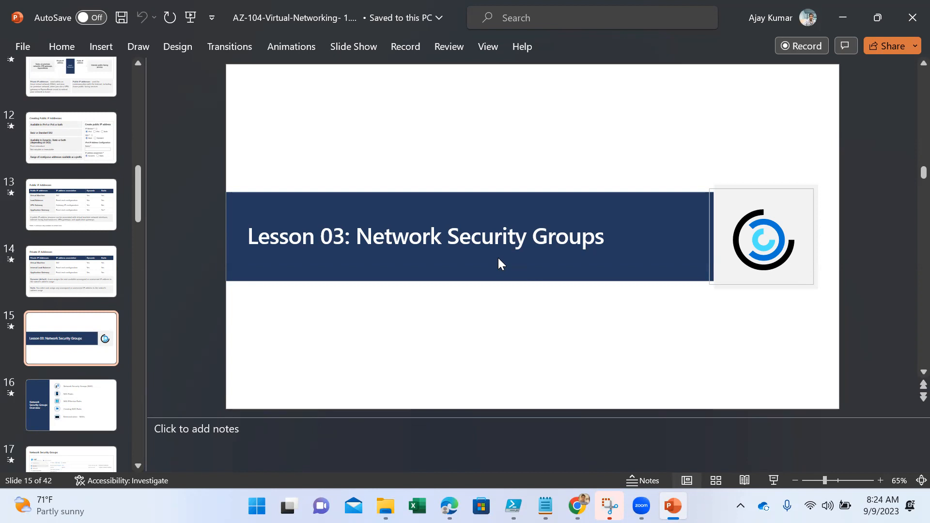
left_click(48, 420)
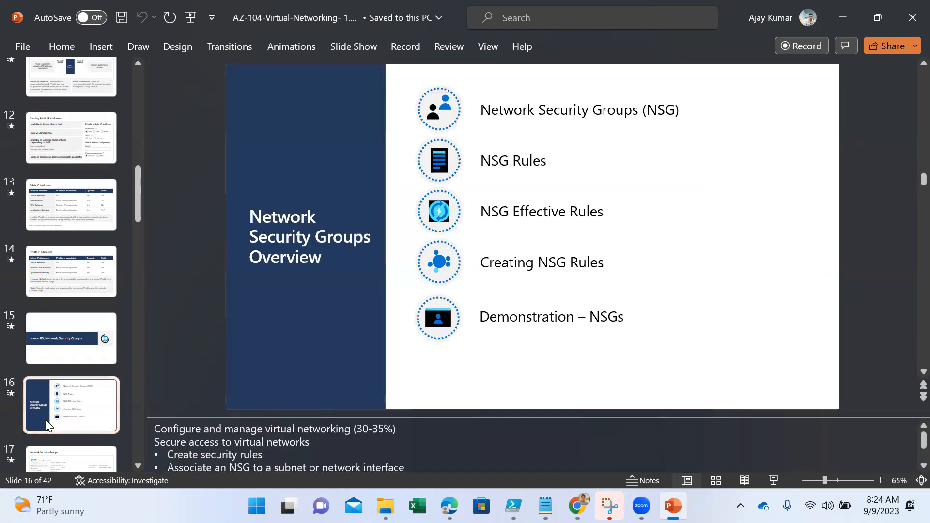
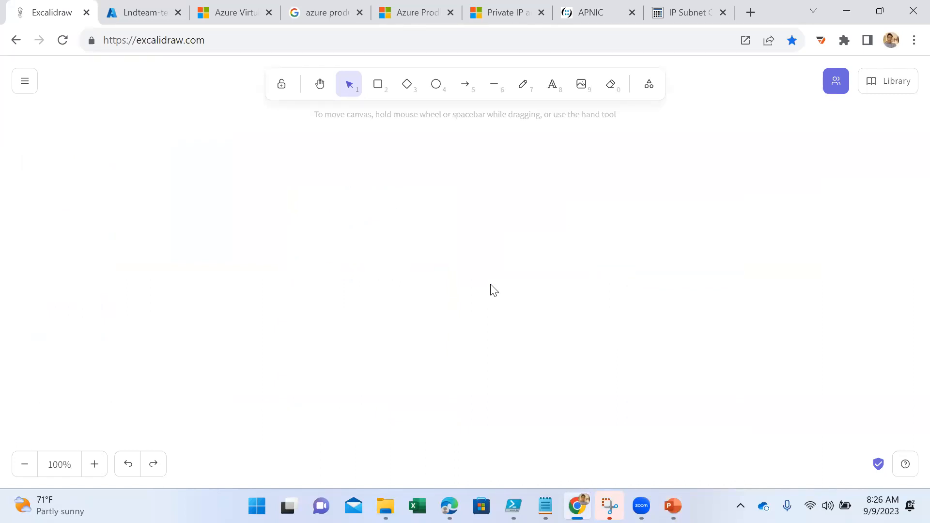
- Draw a blue rounded rectangle on the empty canvas and enlarge it slightly to serve as the first region's container
left_click(378, 90)
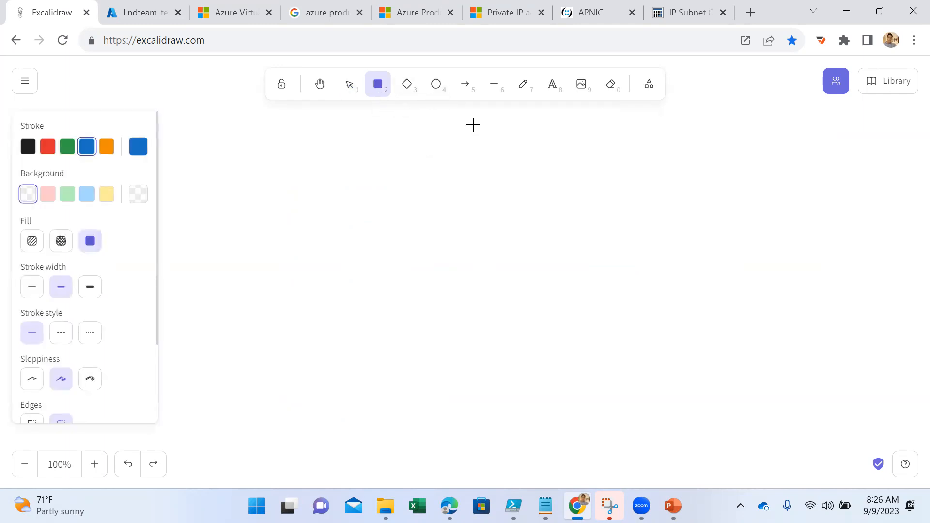
left_click_drag(236, 171, 387, 348)
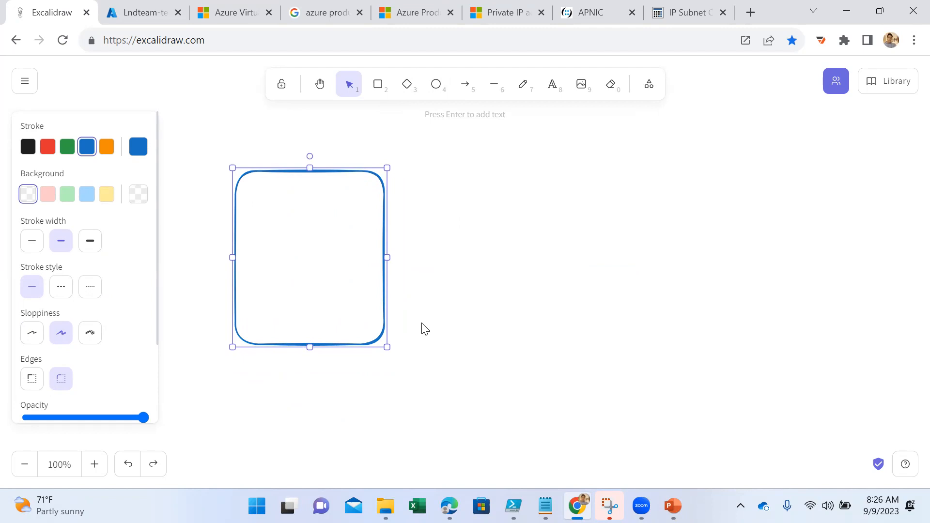
left_click_drag(387, 346, 410, 363)
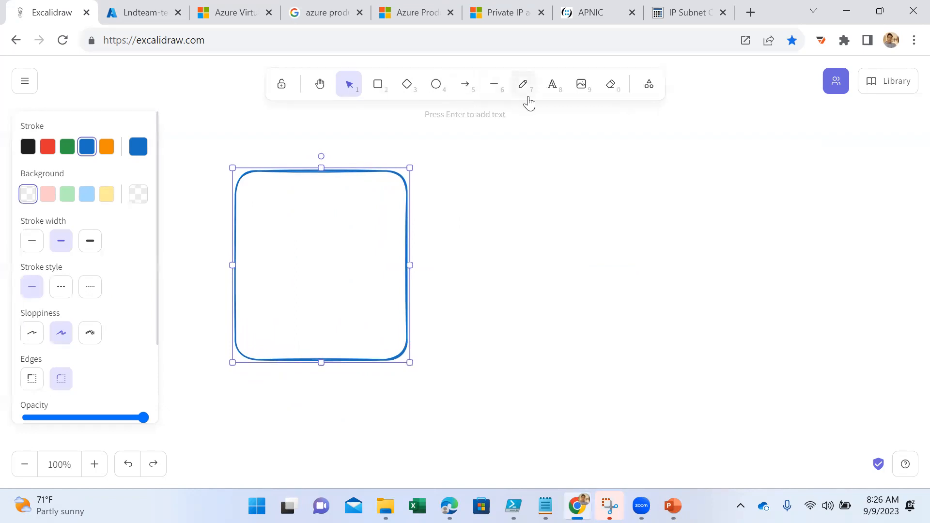
- Add the title "EastUS- AZ-Net-LAB" above the rectangle
left_click(552, 85)
left_click(260, 147)
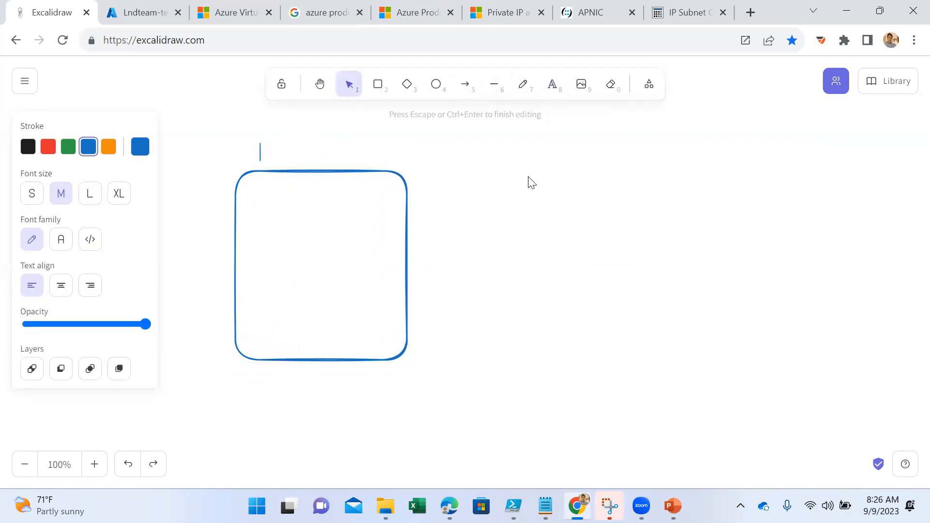
type("EastUS")
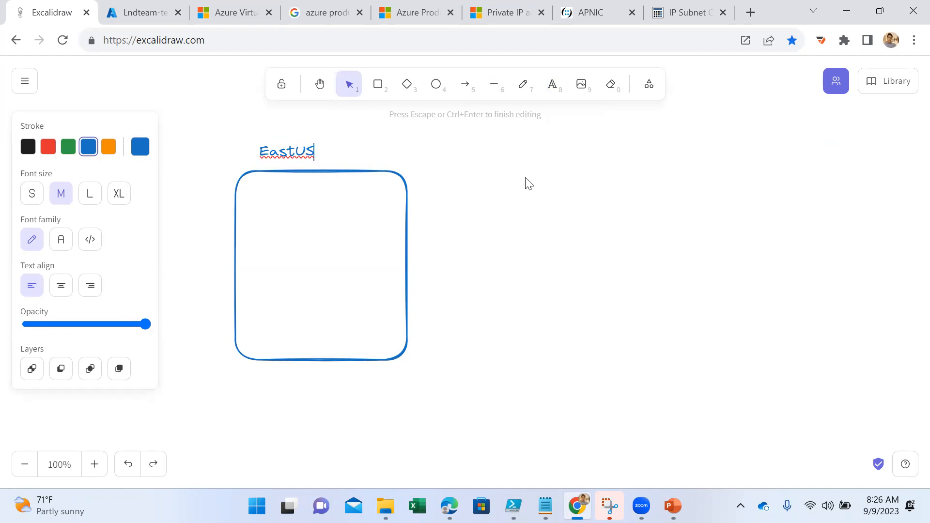
type("- AZ-Net-LAB")
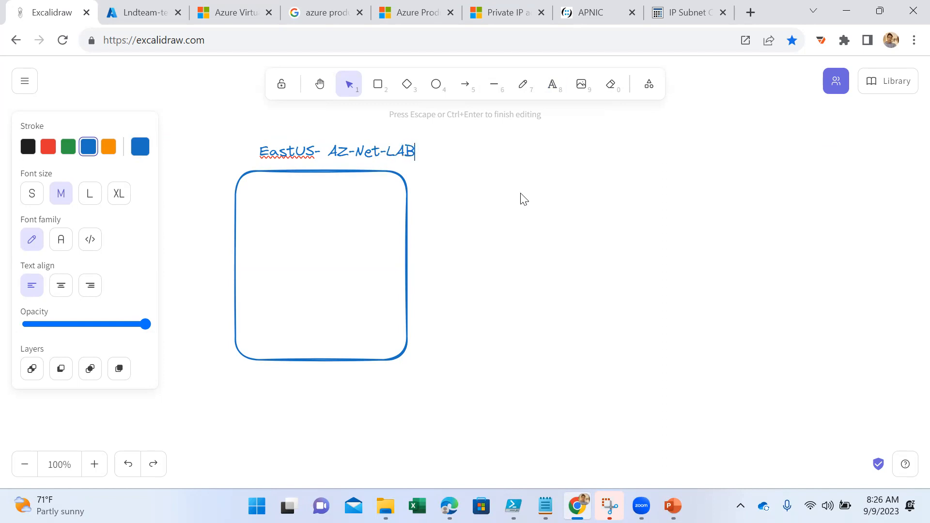
- Place a Virtual Machine library item inside the rectangle, shrink it slightly and relabel it VM-01
left_click(872, 87)
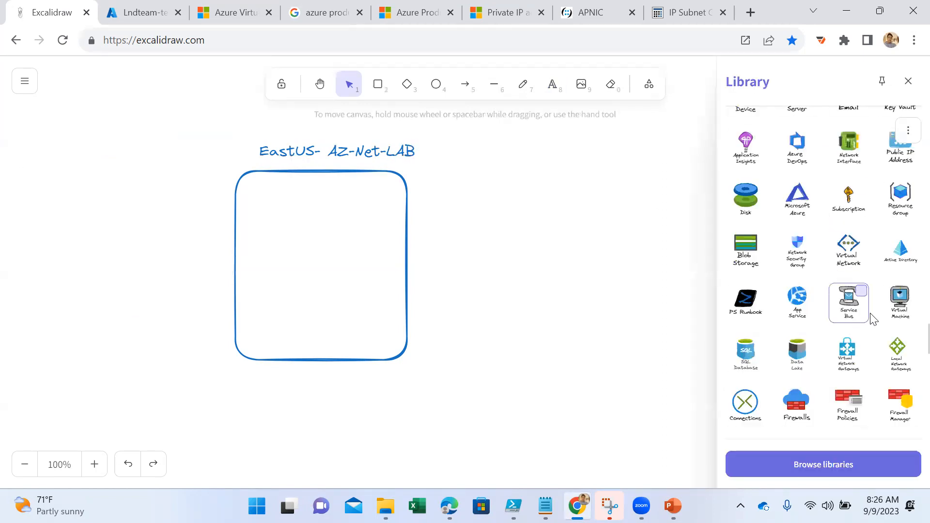
left_click_drag(899, 303, 289, 248)
left_click_drag(309, 284, 282, 230)
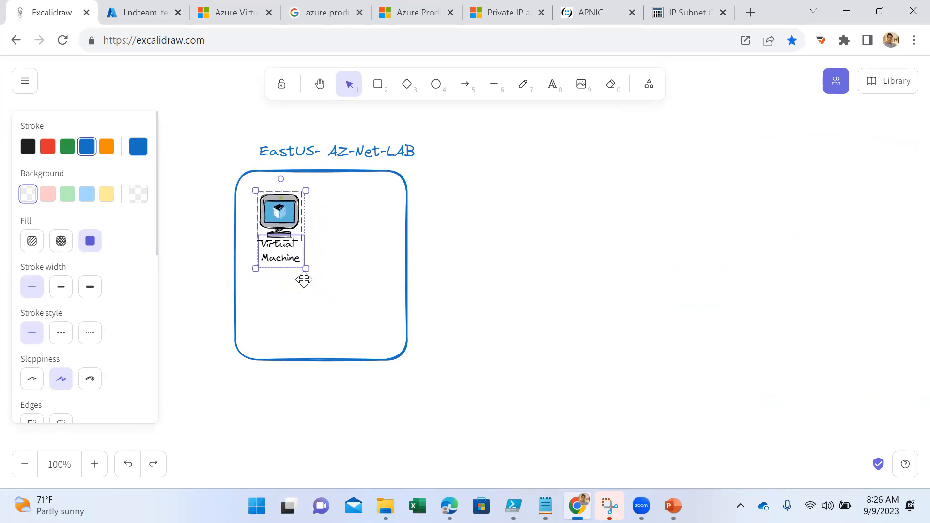
left_click_drag(303, 269, 300, 263)
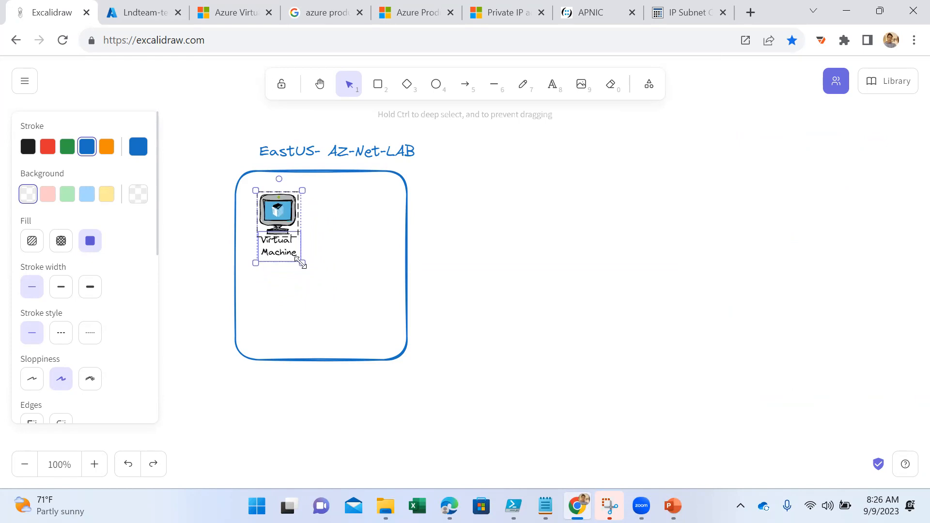
double_click(284, 252)
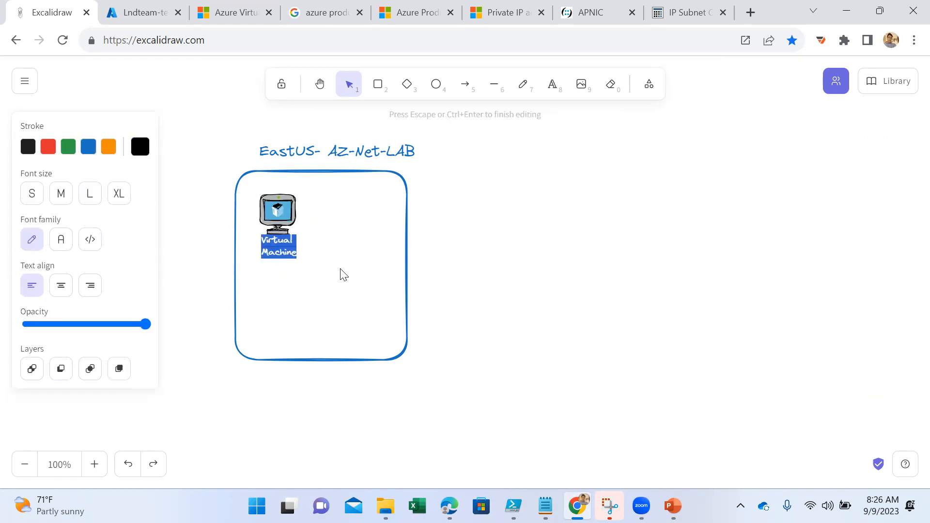
type("VM-01")
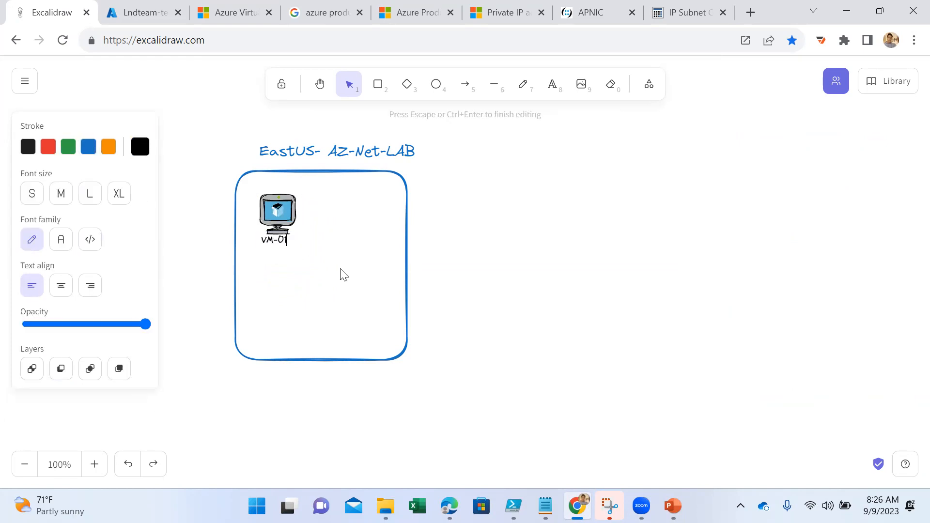
left_click(343, 274)
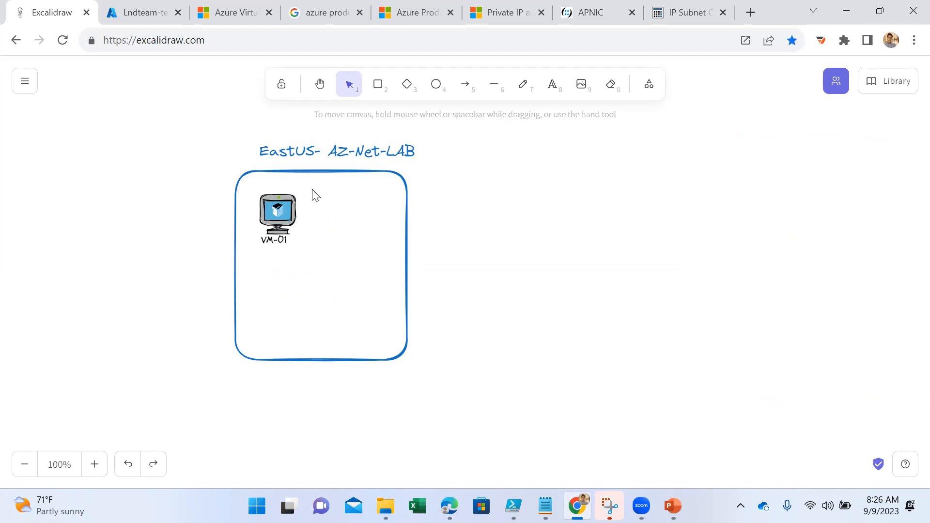
- Move VM-01 to the lower part of the rectangle, then place a copy beside it labelled VM-02
left_click(288, 221)
left_click_drag(287, 222, 280, 303)
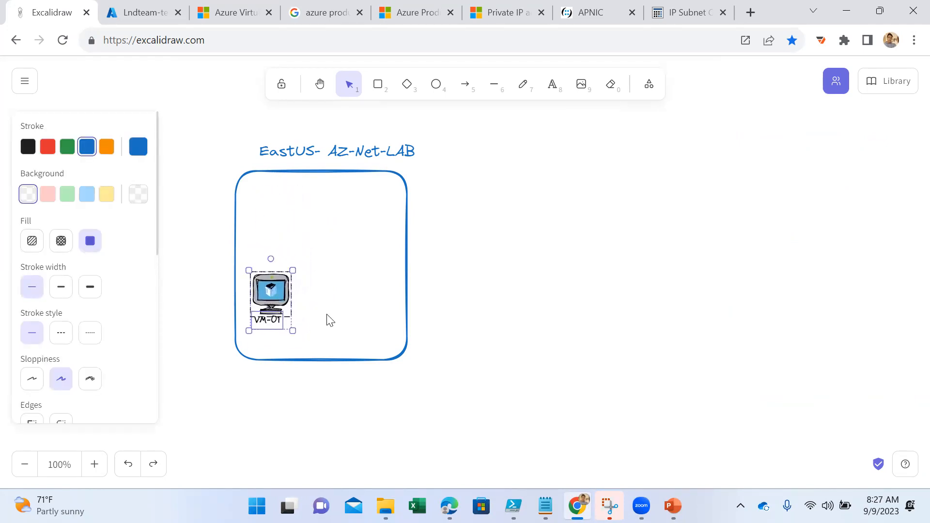
key("ctrl+v")
left_click_drag(350, 320, 346, 306)
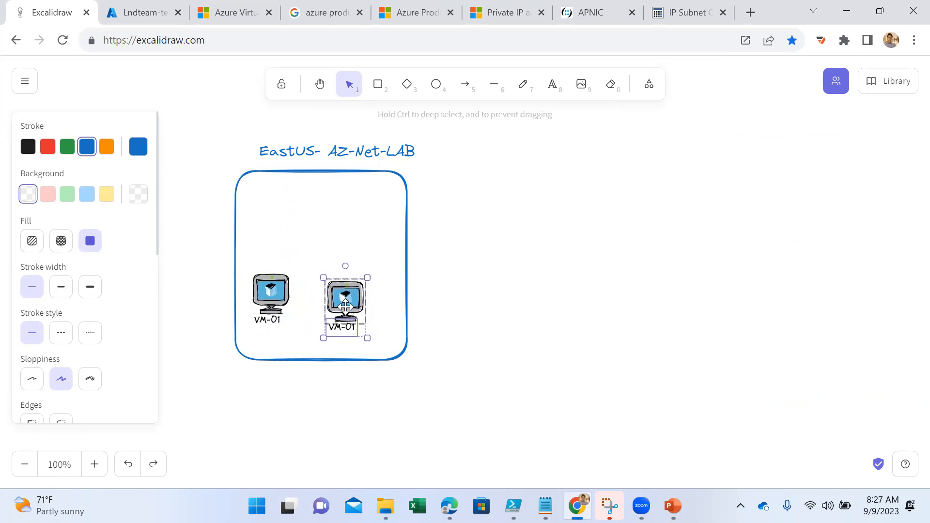
double_click(342, 325)
key("Right")
type("2")
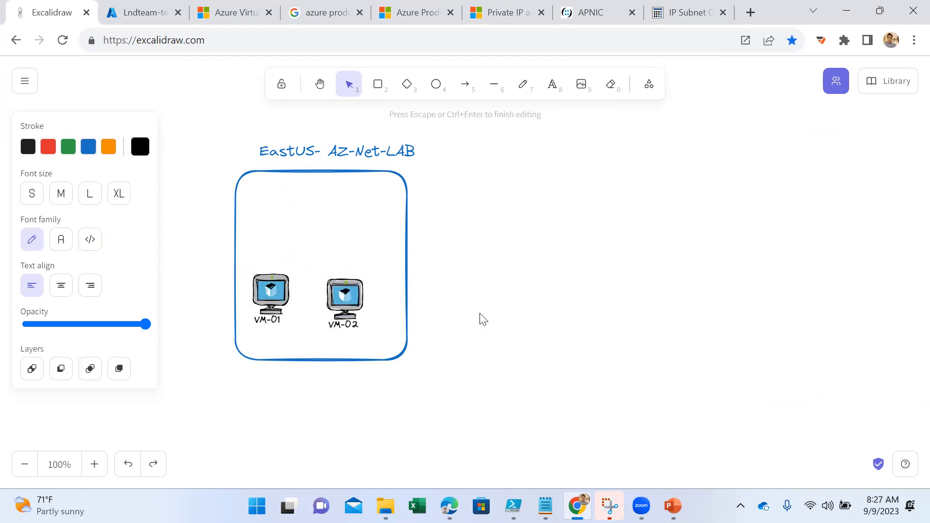
left_click(479, 318)
- Place a Virtual Network library item above the two machines and relabel it Vnet-01
left_click(869, 83)
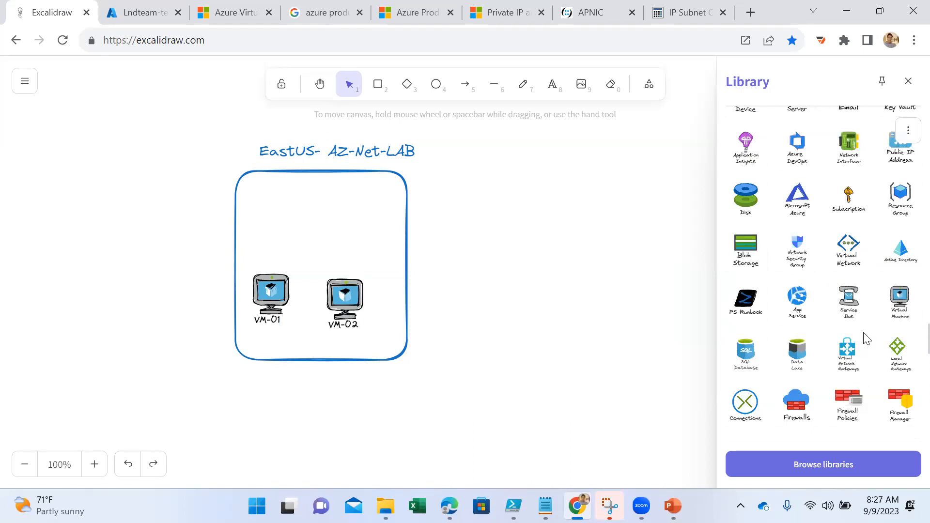
left_click_drag(848, 248, 297, 215)
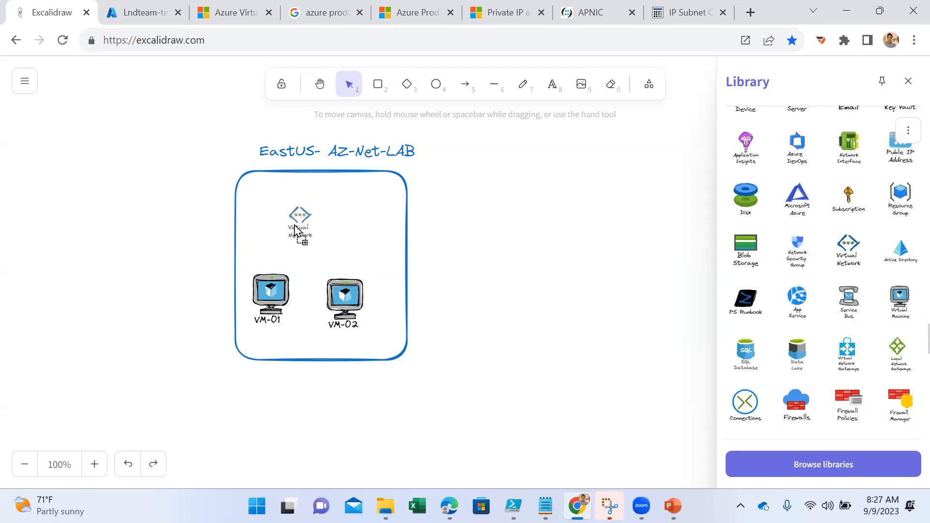
left_click(295, 247)
double_click(295, 247)
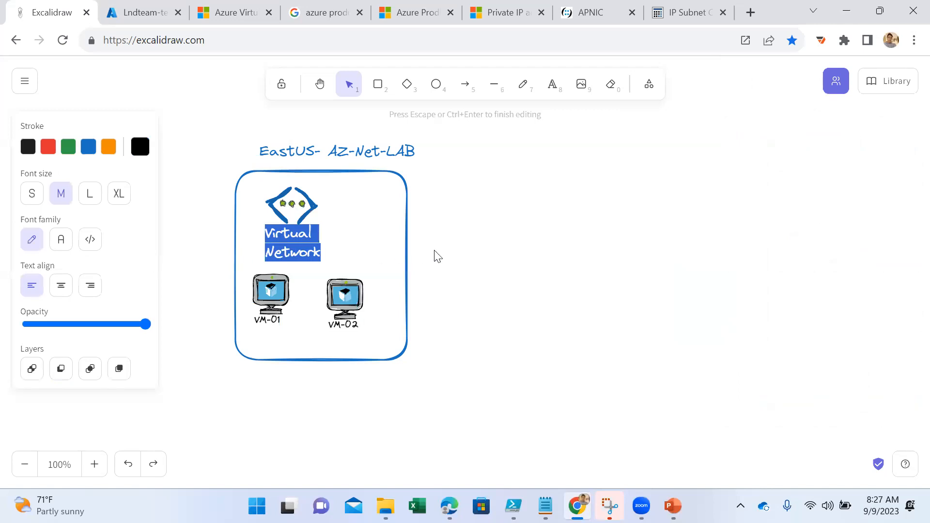
type("Vnet-01")
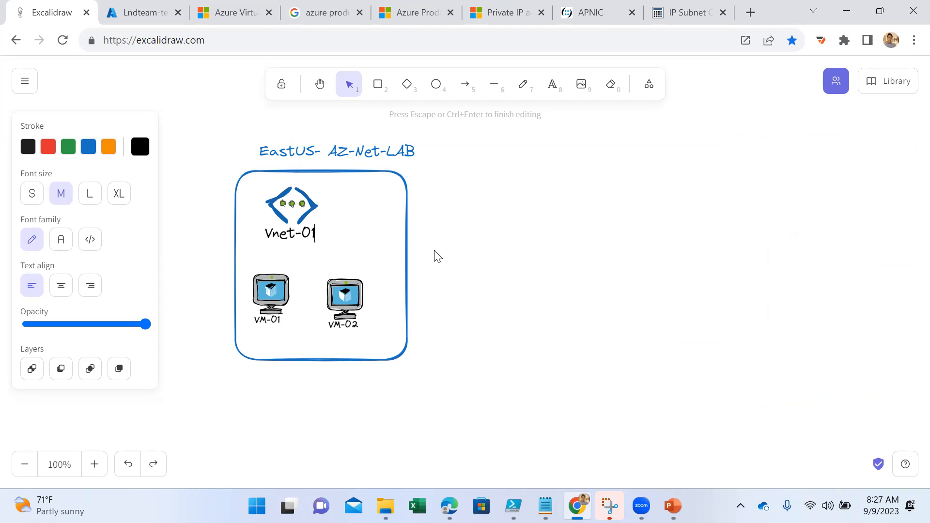
left_click(479, 266)
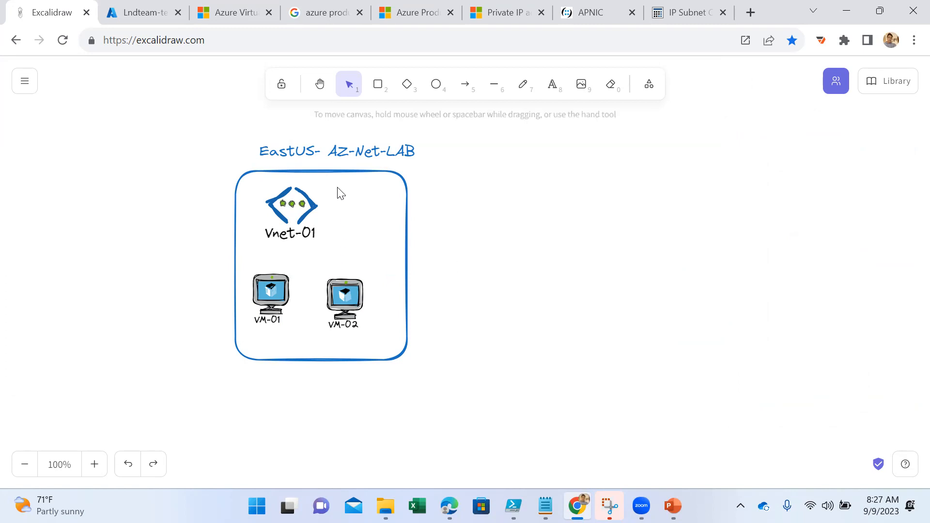
- Reposition Vnet-01 nearer the middle of the rectangle and space VM-01 and VM-02 evenly beneath it
left_click_drag(340, 193, 252, 251)
left_click_drag(290, 208, 309, 210)
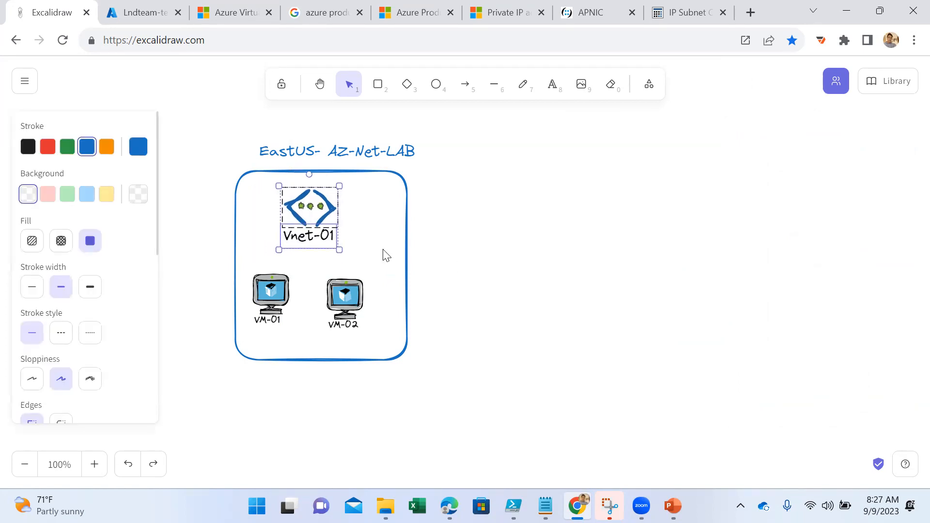
left_click(531, 272)
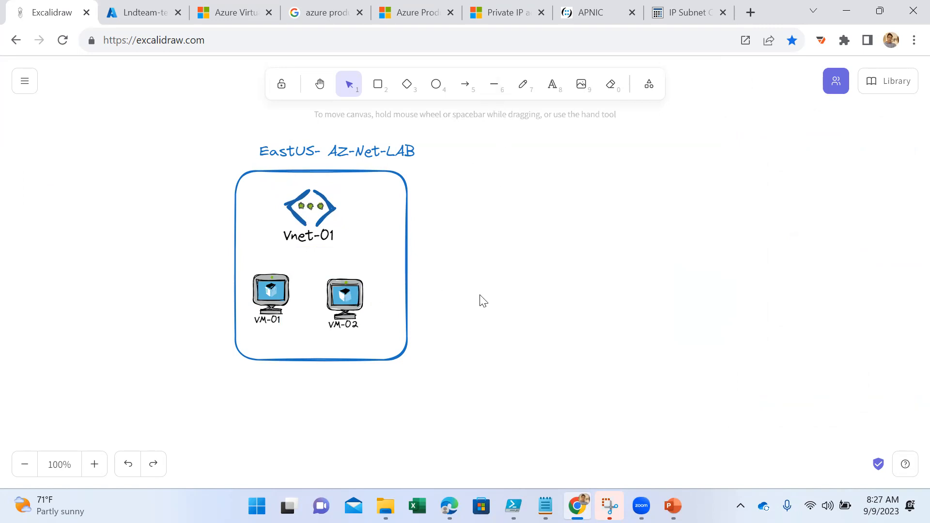
left_click_drag(442, 266, 321, 342)
left_click_drag(348, 309, 363, 309)
left_click(304, 314)
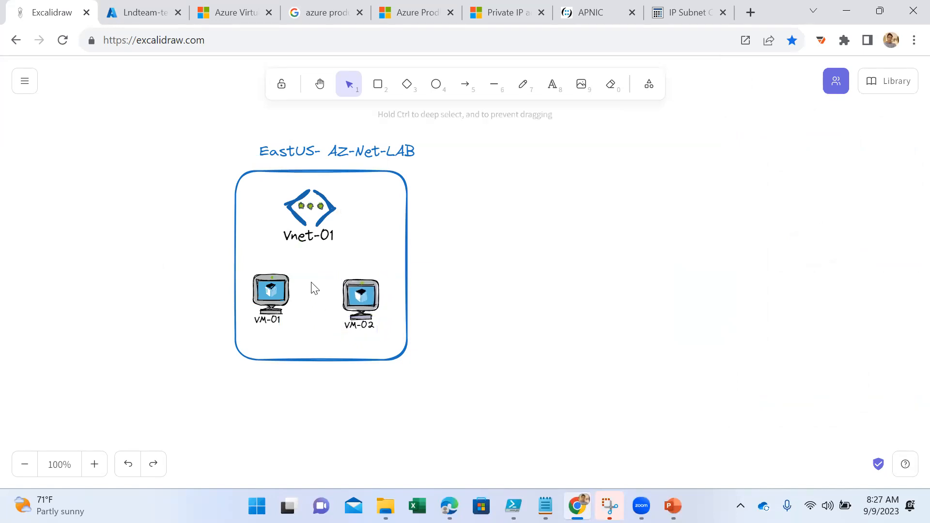
left_click_drag(313, 263, 251, 345)
left_click_drag(272, 308, 275, 313)
left_click(478, 302)
- Connect Vnet-01 to VM-01 and to VM-02 with orange straight lines
left_click(493, 85)
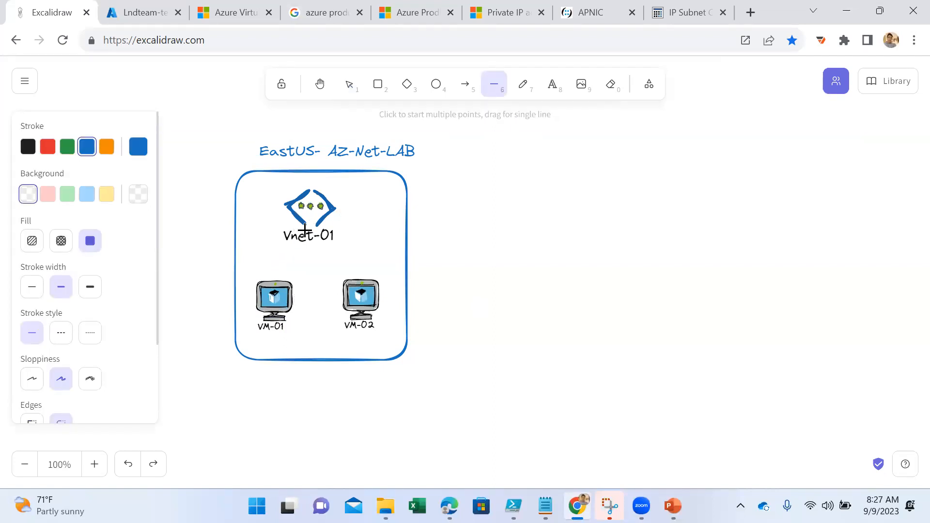
left_click_drag(301, 231, 273, 277)
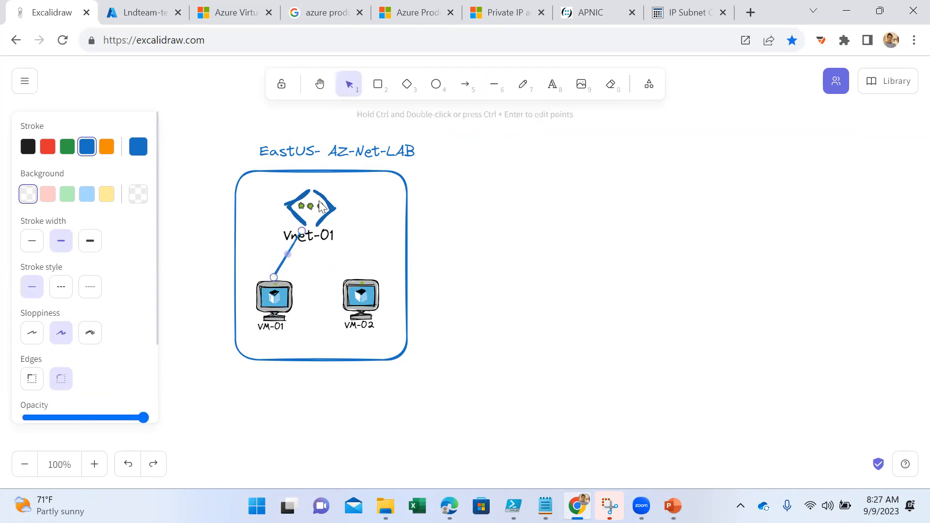
left_click(106, 147)
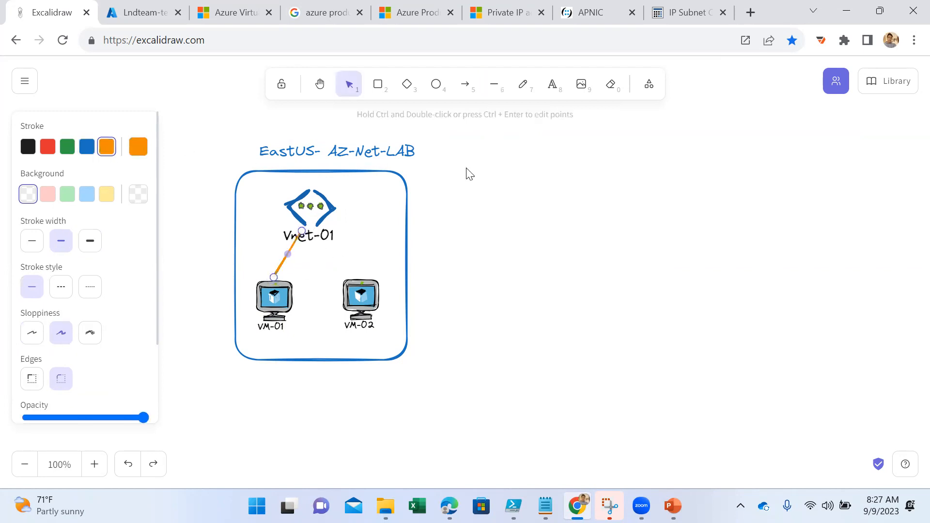
left_click(489, 92)
left_click_drag(313, 237, 345, 282)
left_click(477, 268)
left_click(336, 261)
left_click(554, 285)
left_click_drag(497, 173, 472, 323)
left_click_drag(460, 167, 460, 180)
left_click(356, 152)
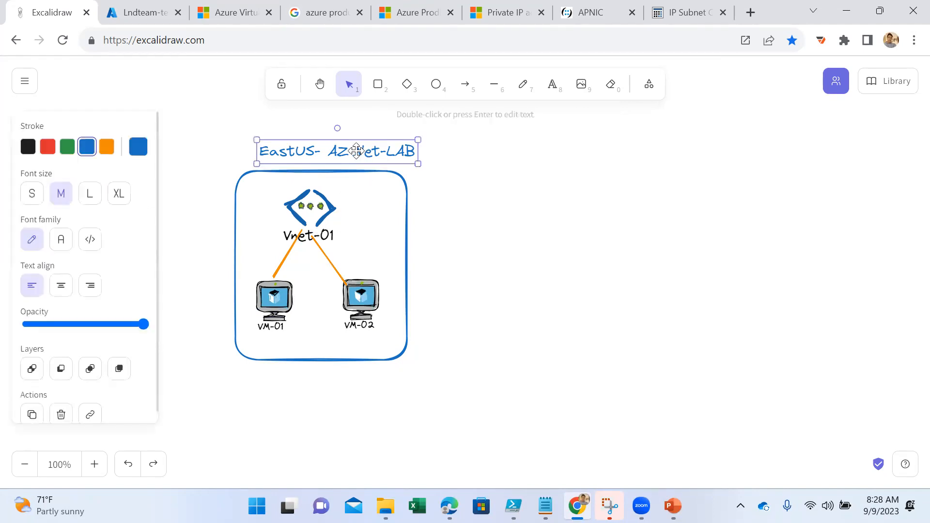
left_click(462, 266)
- Duplicate the whole EastUS diagram and place the copy to the right of the original
left_click_drag(459, 135, 197, 426)
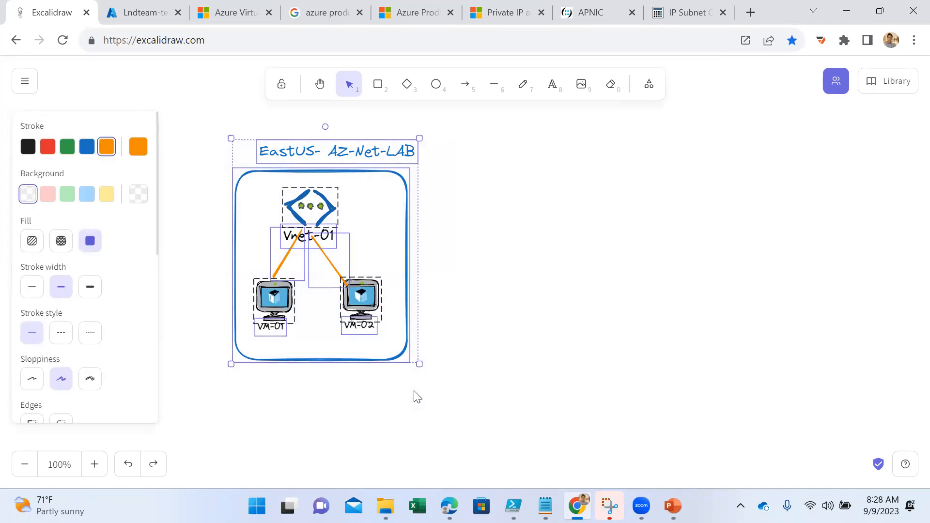
key("ctrl+v")
left_click_drag(317, 441, 638, 264)
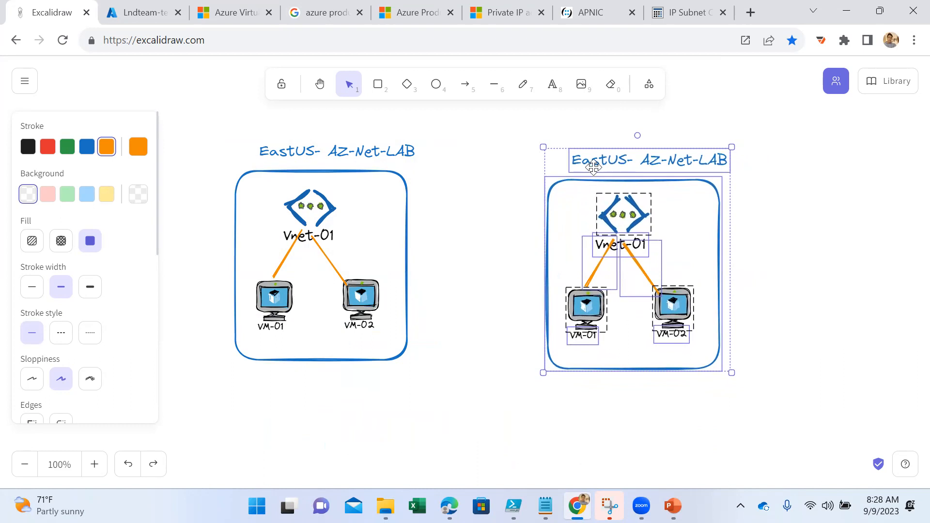
left_click(870, 270)
- Change the copied diagram's title to "CentralUS- AZ-Net-LAB"
left_click(611, 164)
double_click(609, 162)
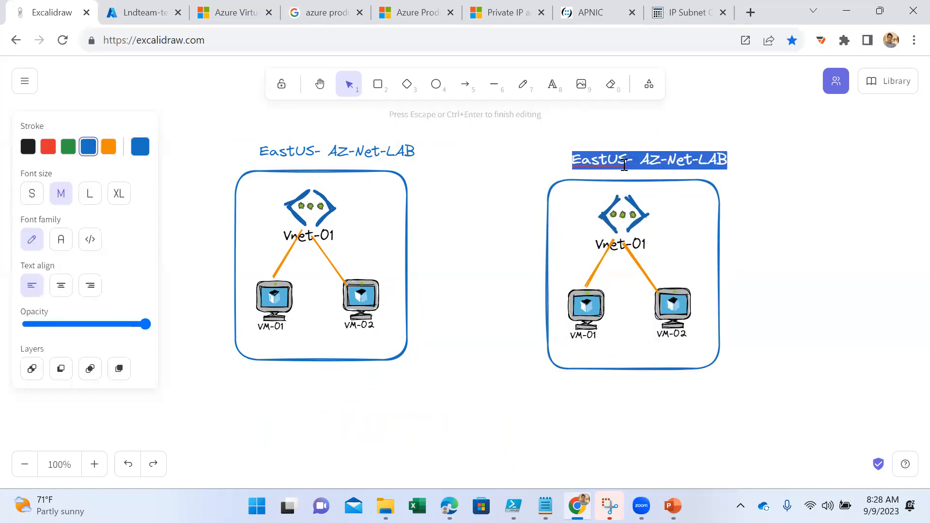
left_click(609, 163)
key("BackSpace")
key("BackSpace")
key("BackSpace")
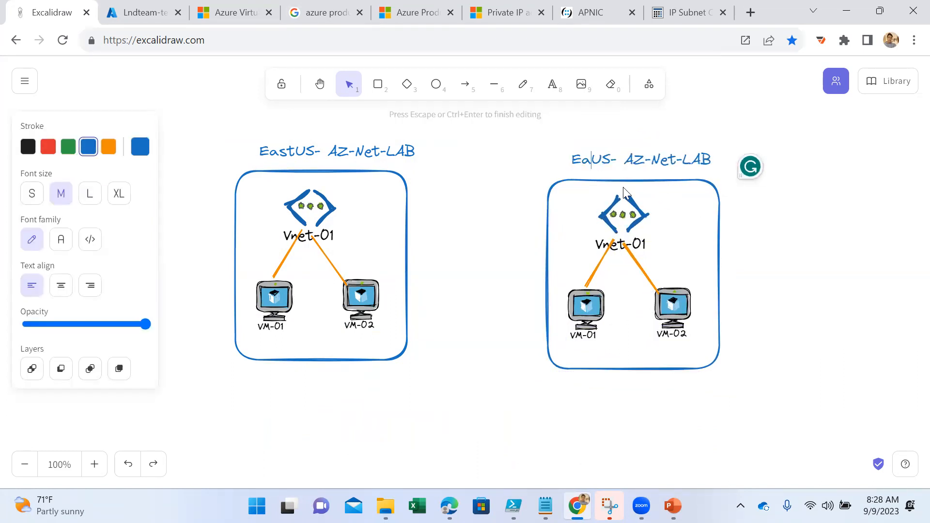
key("BackSpace")
type("Centra")
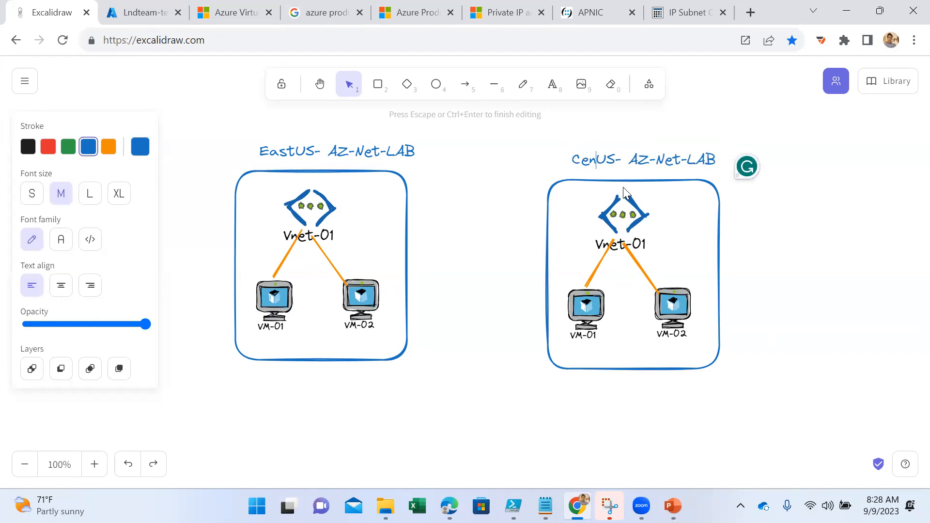
type("l")
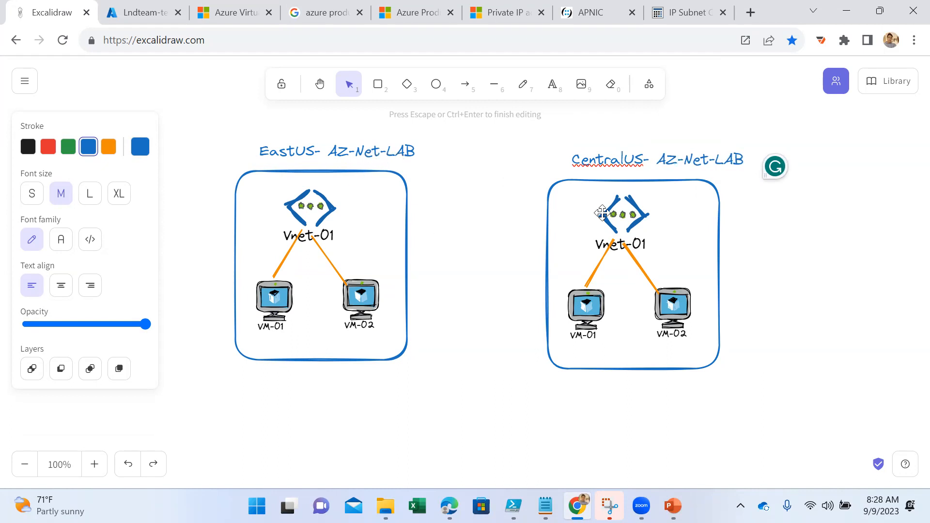
- Relabel the virtual network in the CentralUS diagram as Vnet-02
double_click(640, 244)
key("Right")
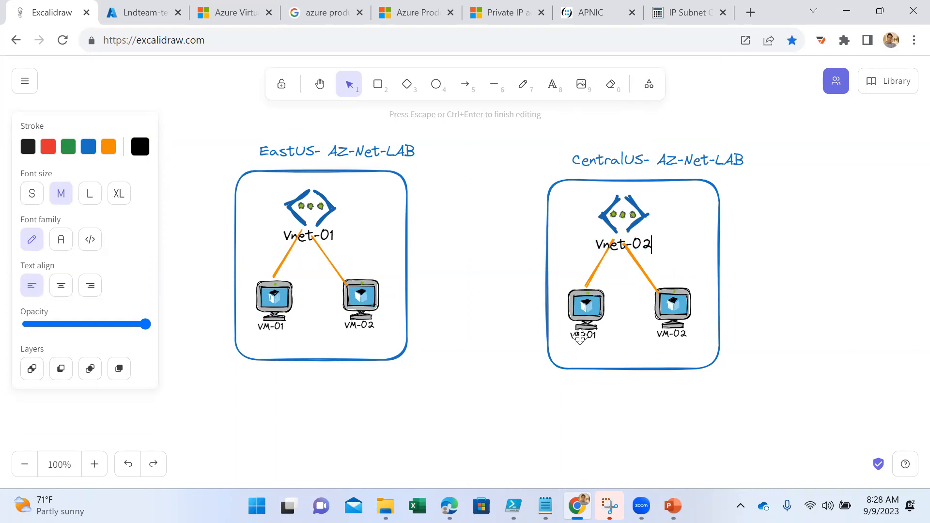
double_click(581, 336)
key("Right")
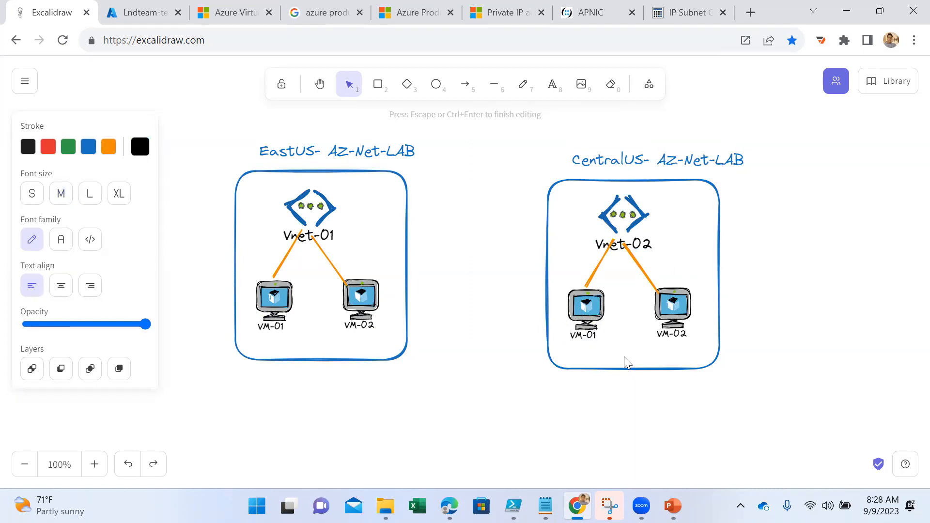
left_click(783, 370)
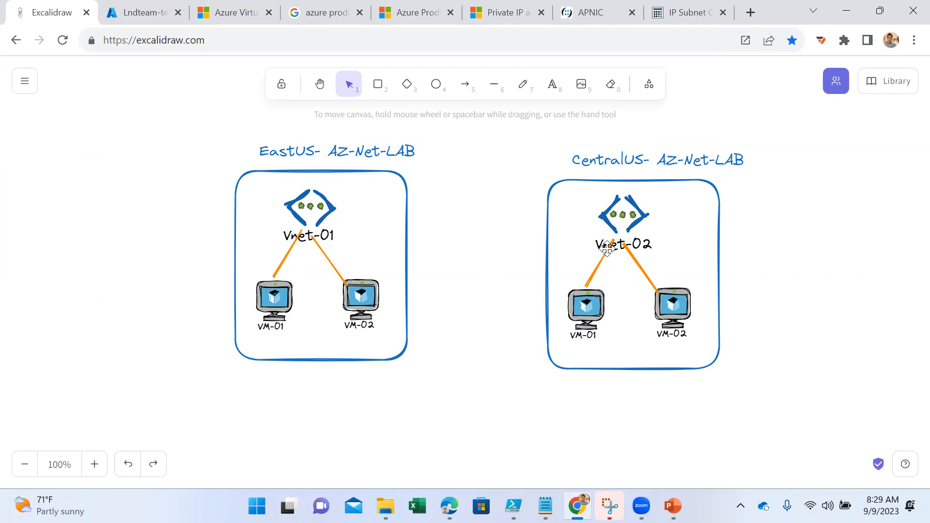
- Draw an orange arrow from the EastUS box to the CentralUS box and a straight orange line between them below it
left_click(468, 91)
left_click_drag(411, 241, 542, 242)
left_click(492, 86)
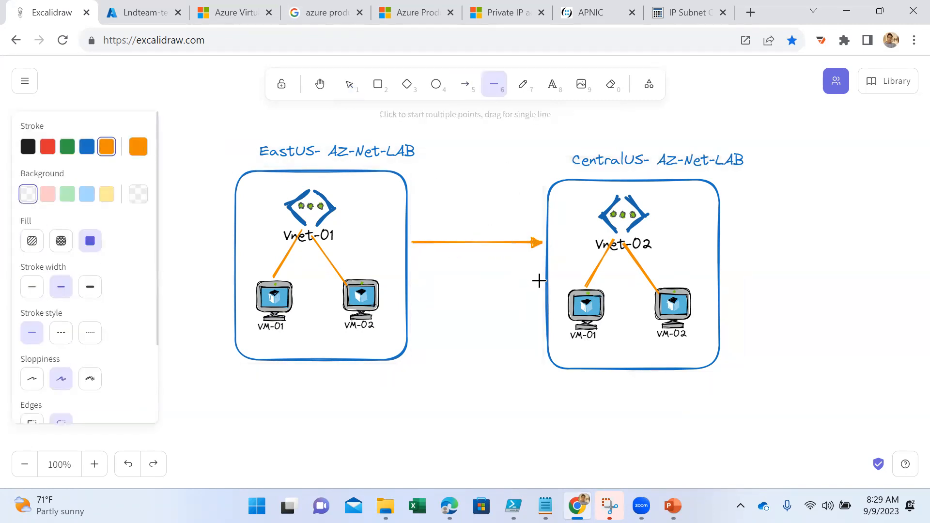
left_click_drag(547, 281, 413, 281)
left_click_drag(410, 281, 409, 282)
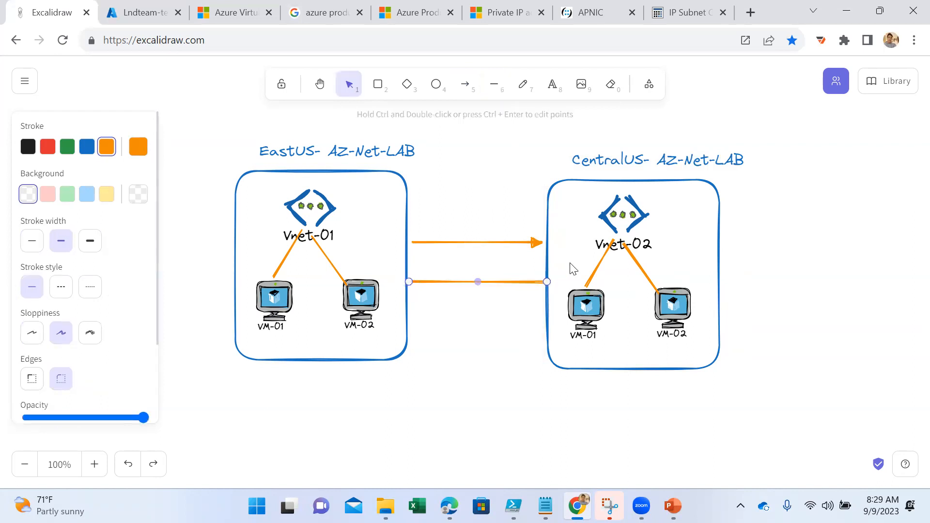
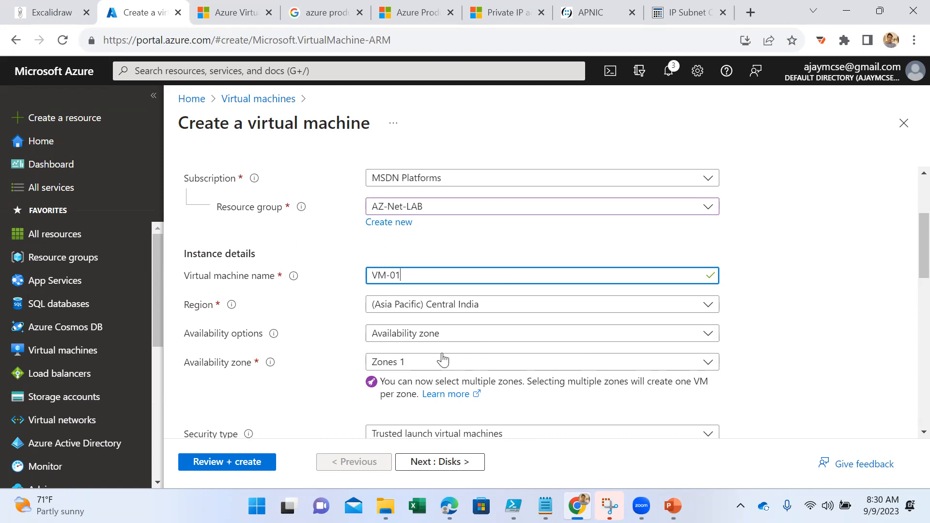
- Set VM-01's availability options to No infrastructure redundancy required and its security type to Standard
left_click(430, 364)
left_click(417, 333)
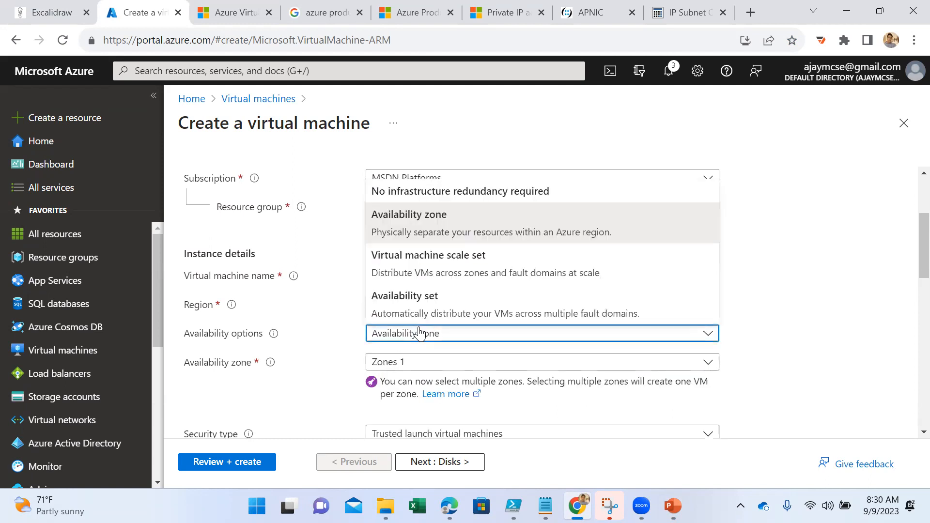
left_click(415, 192)
scroll(501, 359, "down", 1)
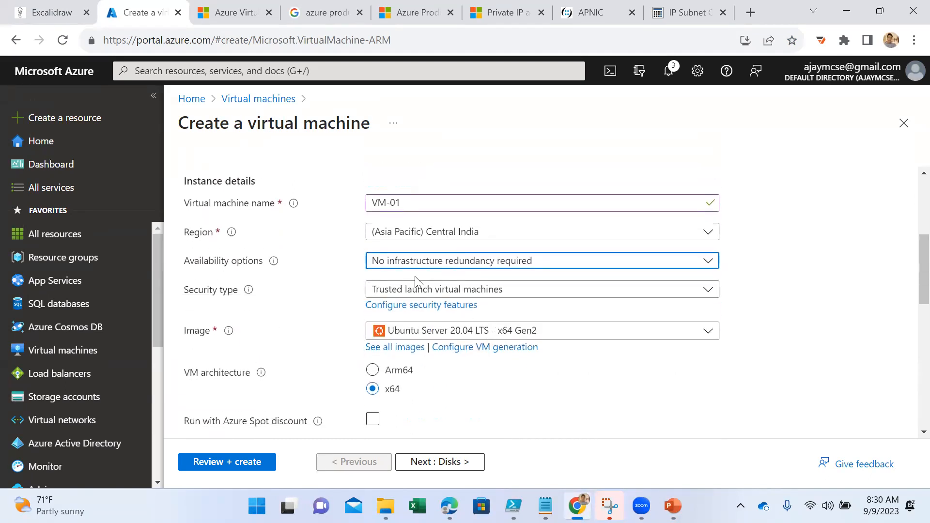
left_click(415, 289)
left_click(394, 311)
- Choose Windows Server 2022 Datacenter: Azure Edition - x64 Gen2 as the image for VM-01
left_click(417, 318)
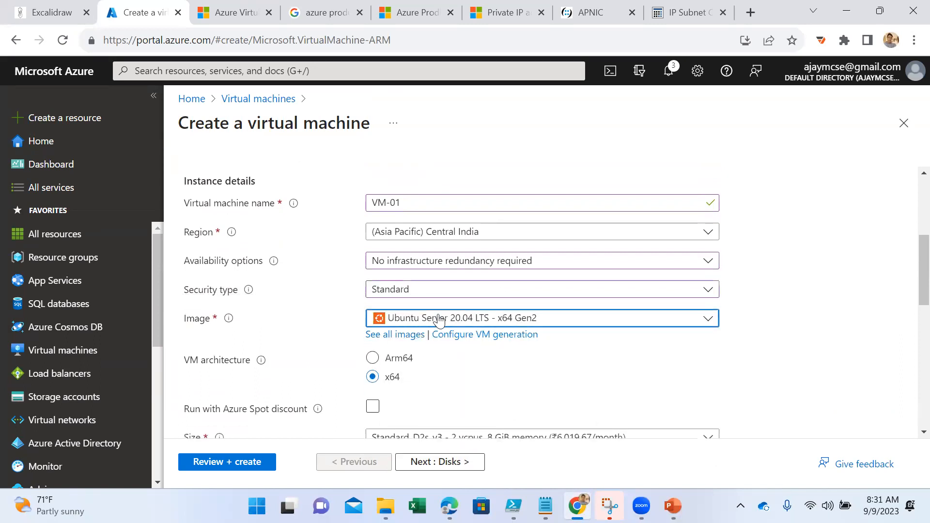
scroll(484, 208, "down", 3)
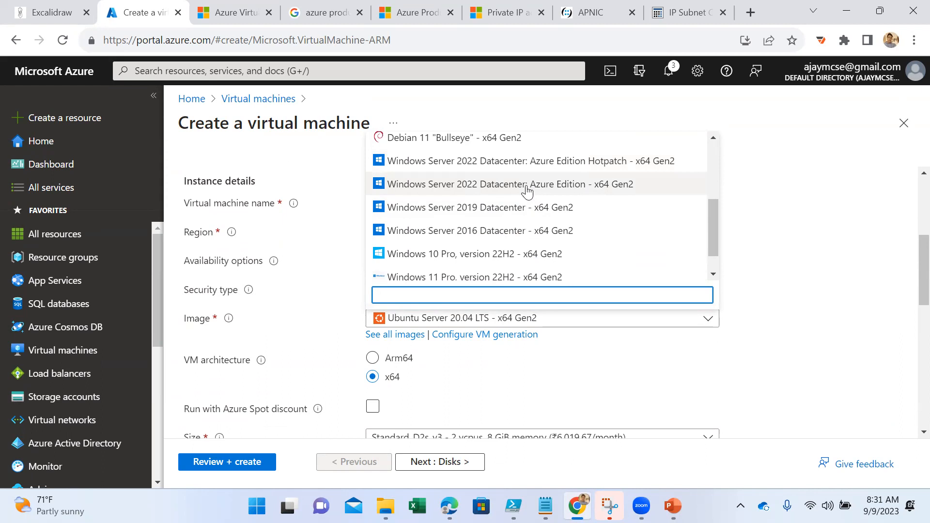
left_click(527, 190)
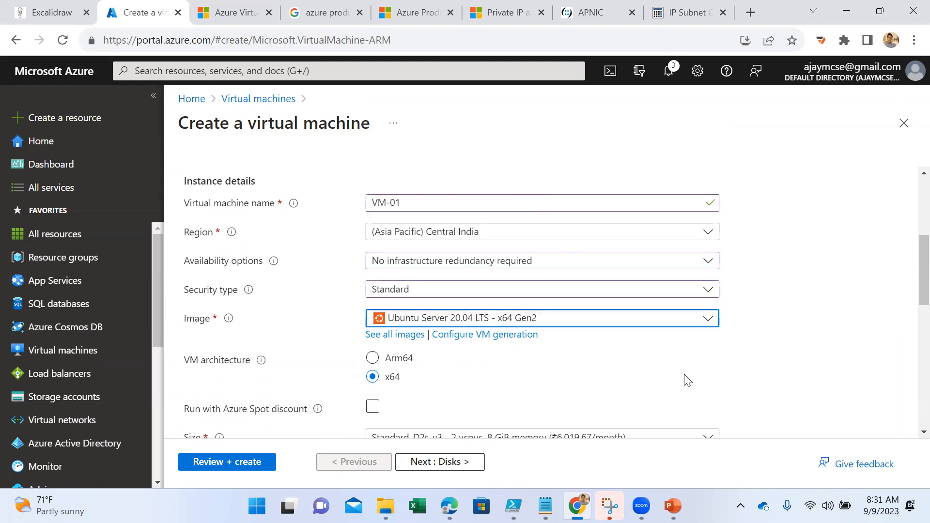
- Fill in VM-01's administrator username, then enter and confirm the account password
scroll(678, 376, "down", 3)
scroll(559, 335, "down", 2)
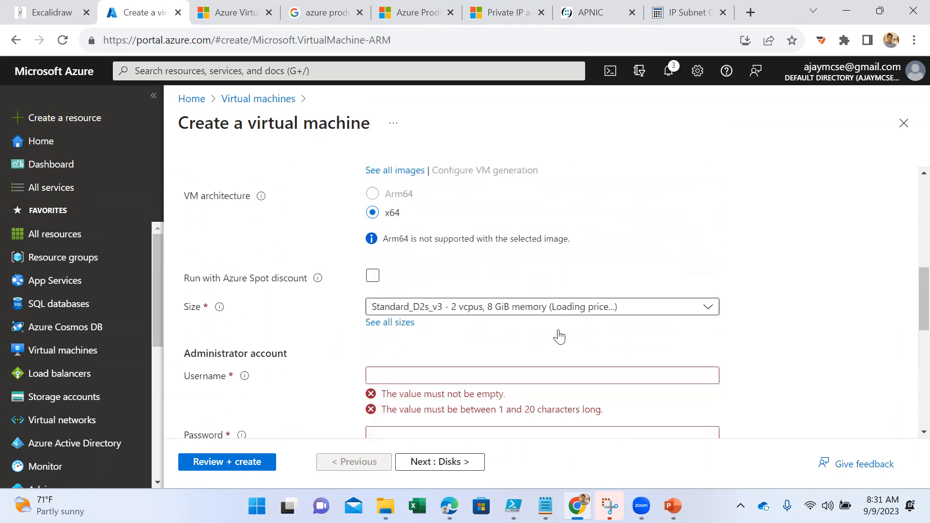
left_click(425, 317)
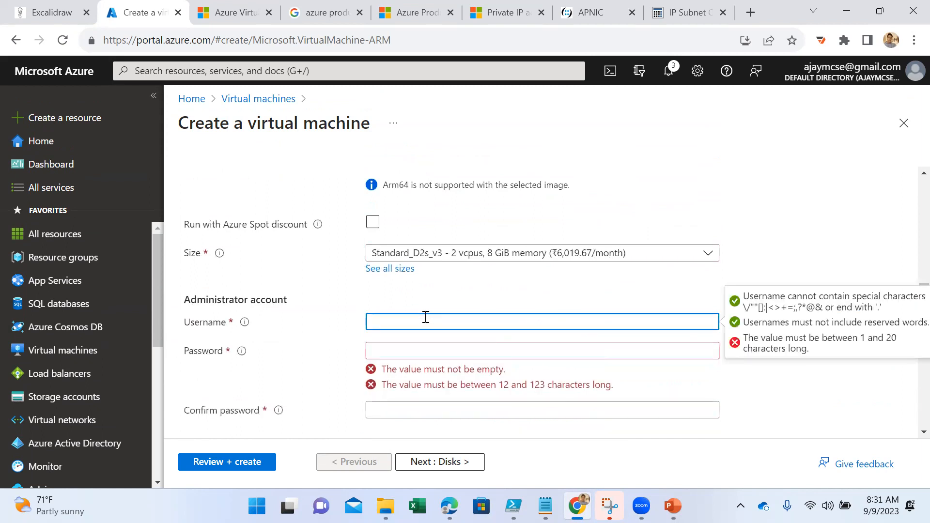
type("ajayadmin")
key("Tab")
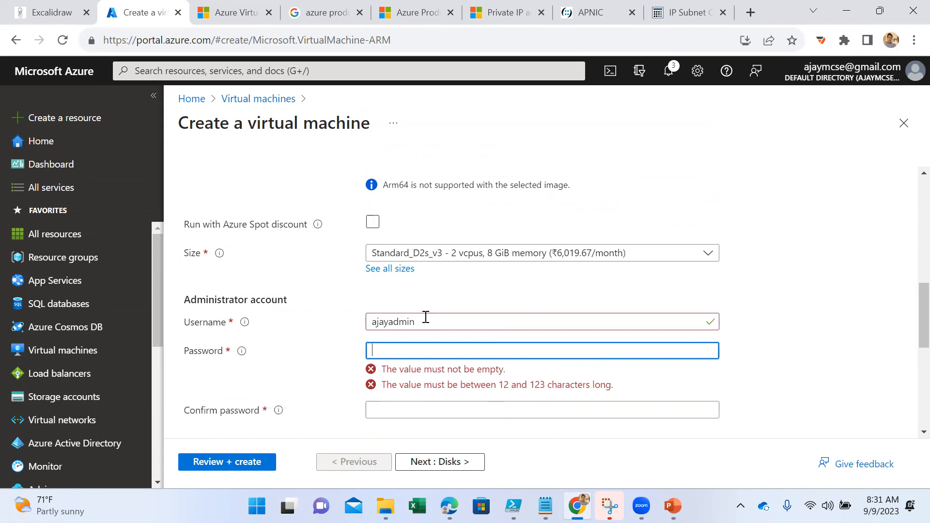
type("********")
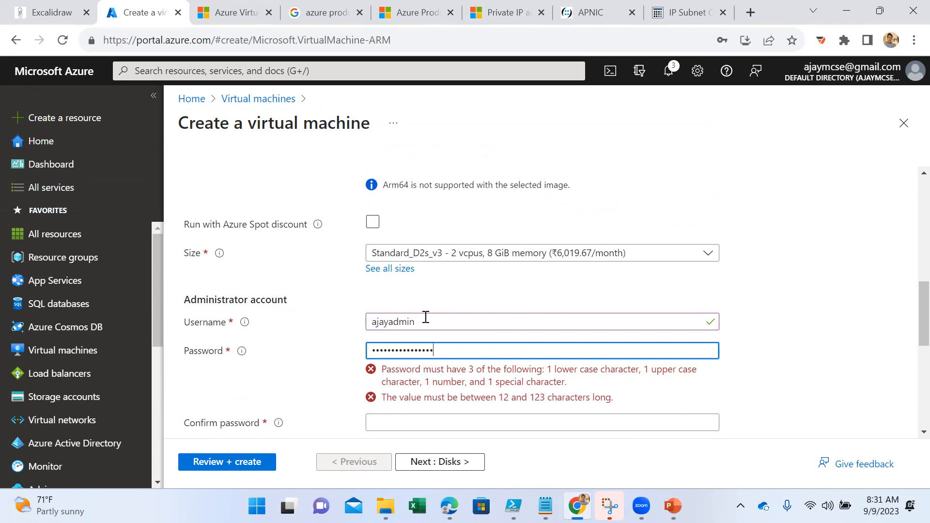
key("Tab")
type("****")
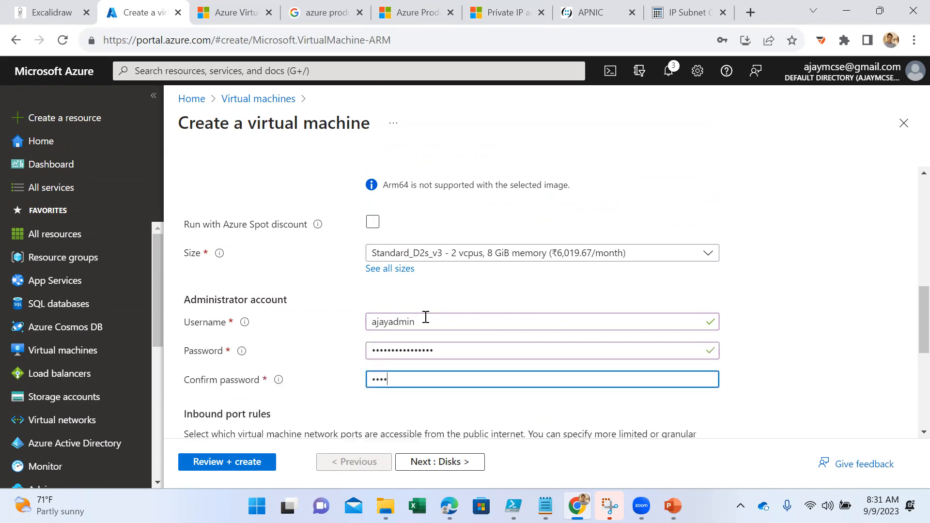
type("******")
- Keep the remaining default settings for VM-01, validate the configuration and create the virtual machine
scroll(426, 320, "down", 5)
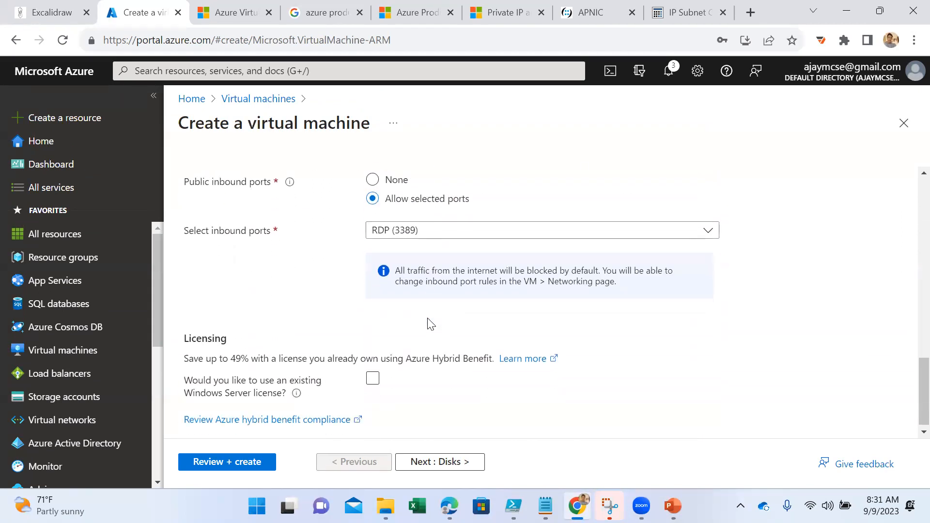
left_click(413, 472)
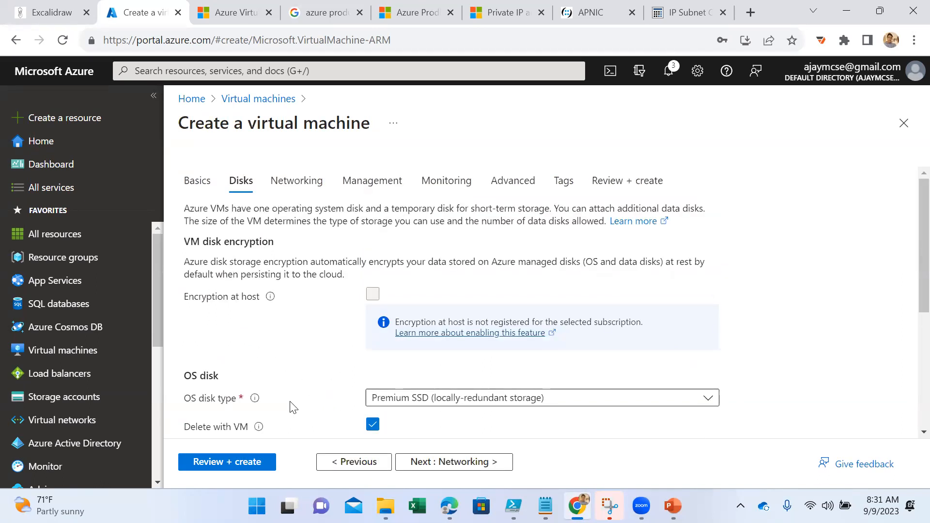
left_click(235, 462)
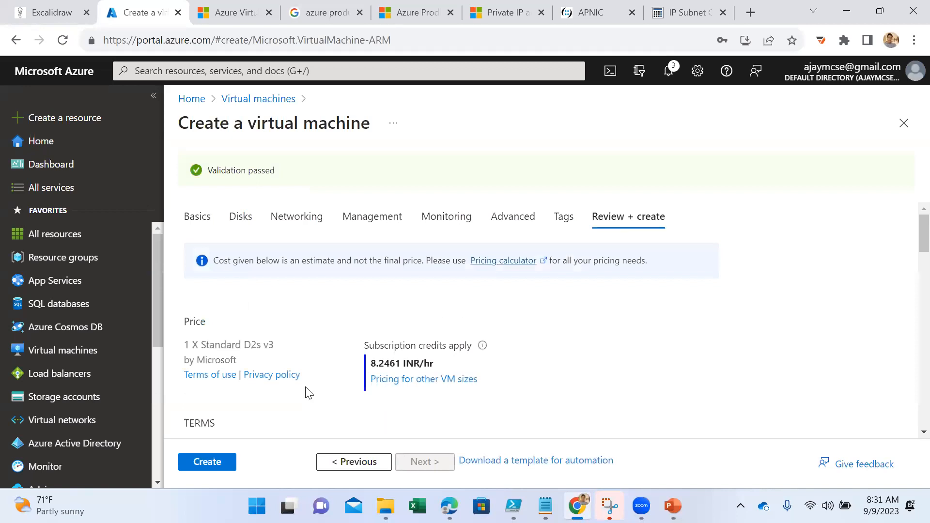
left_click(197, 465)
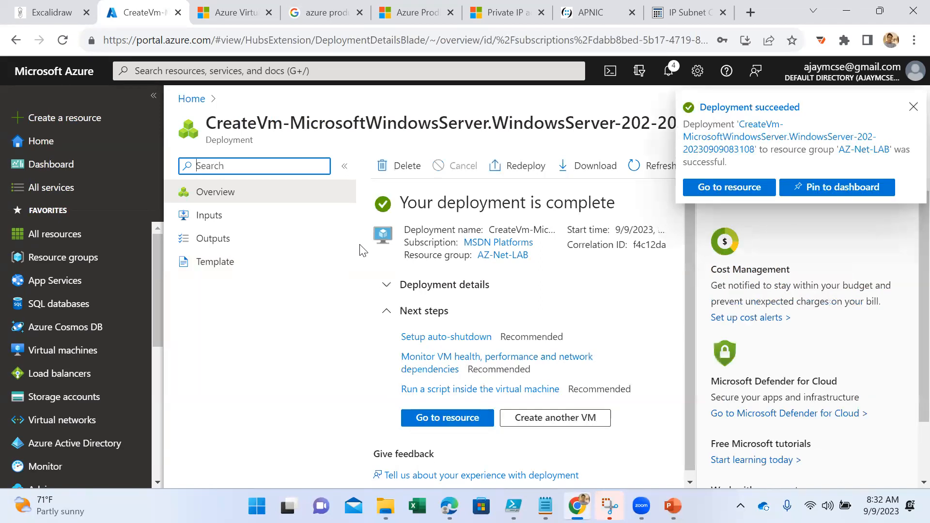
- Start another Azure virtual machine in resource group AZ-Net-LAB and name it VM-02
left_click(73, 350)
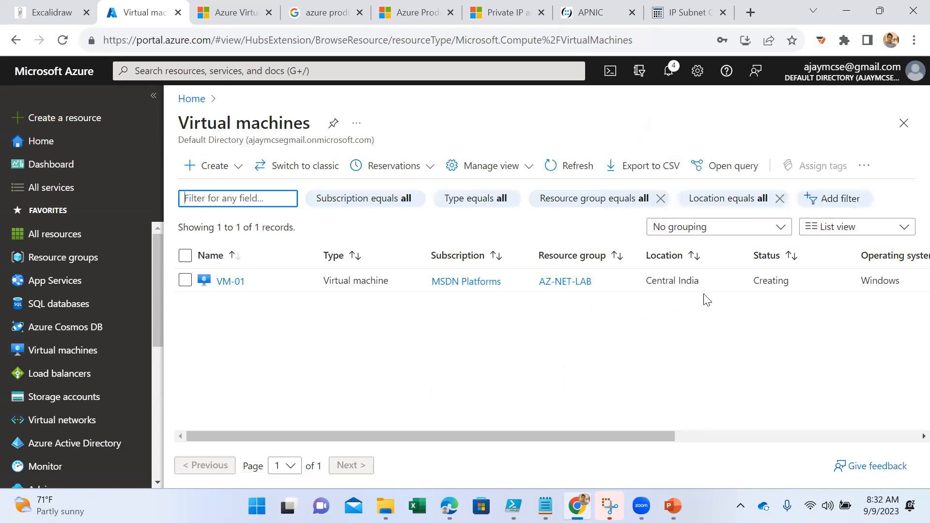
left_click(229, 167)
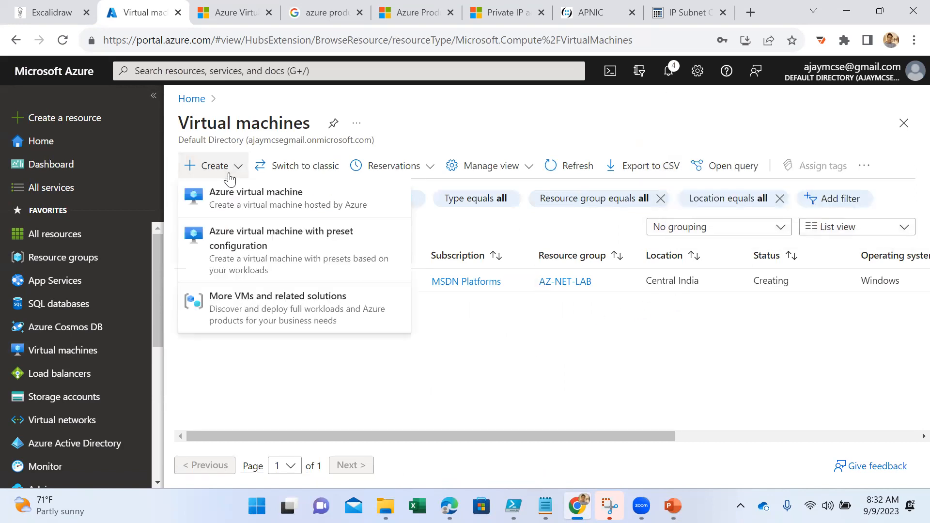
left_click(235, 203)
scroll(436, 242, "down", 3)
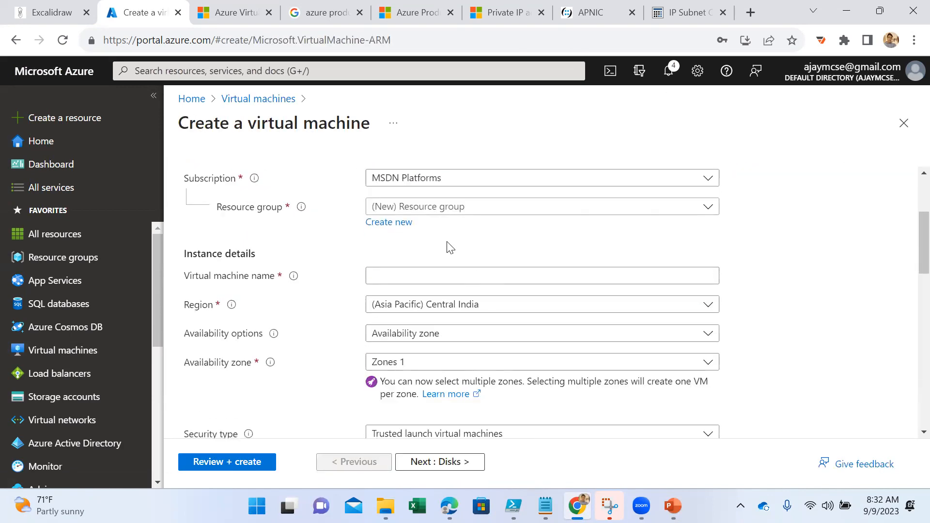
left_click(424, 212)
left_click(428, 259)
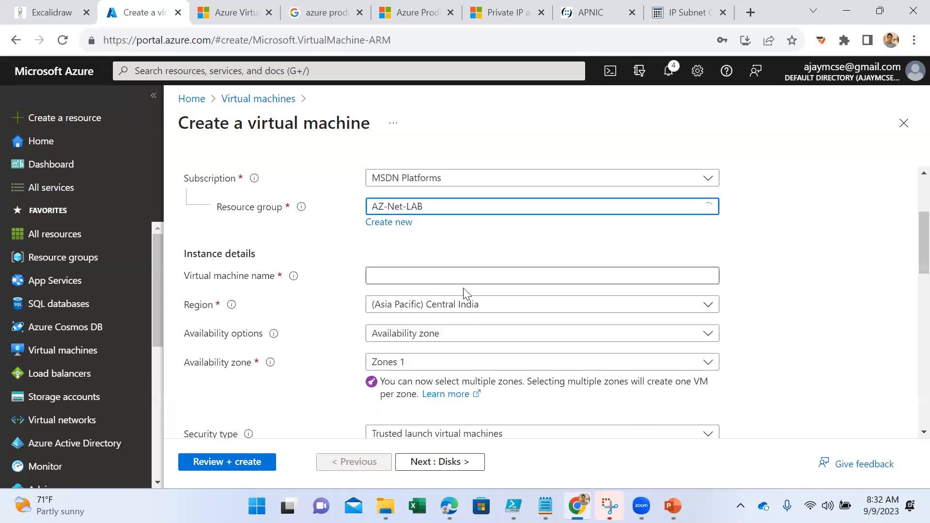
left_click(426, 279)
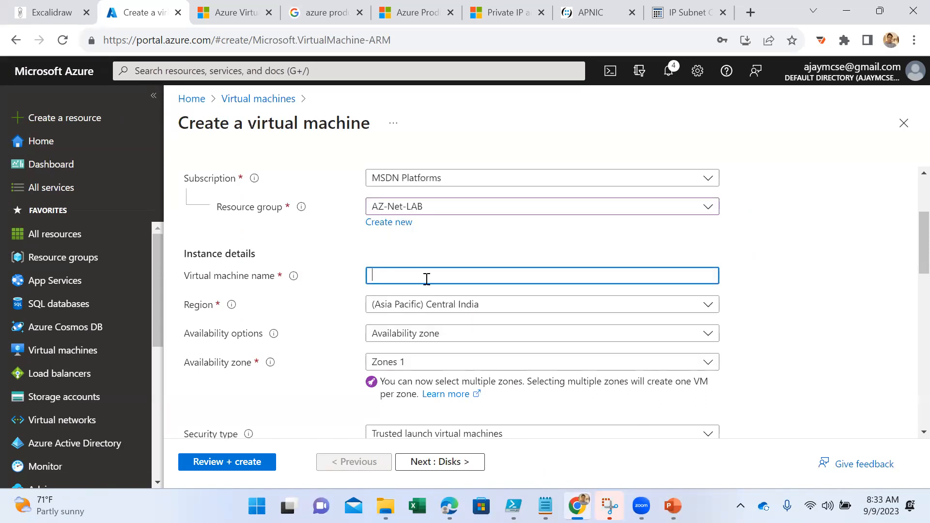
type("VM-02")
- Set VM-02's region to (US) South Central US
left_click(465, 311)
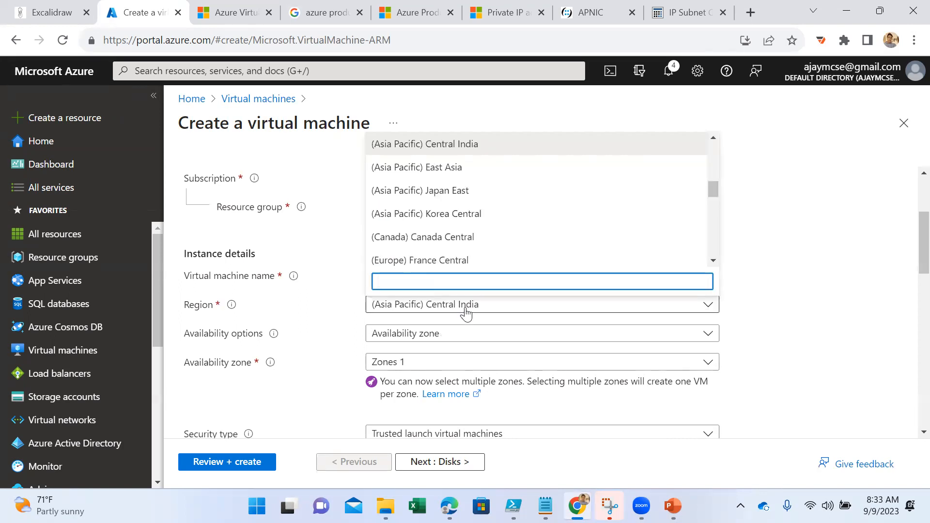
type("central")
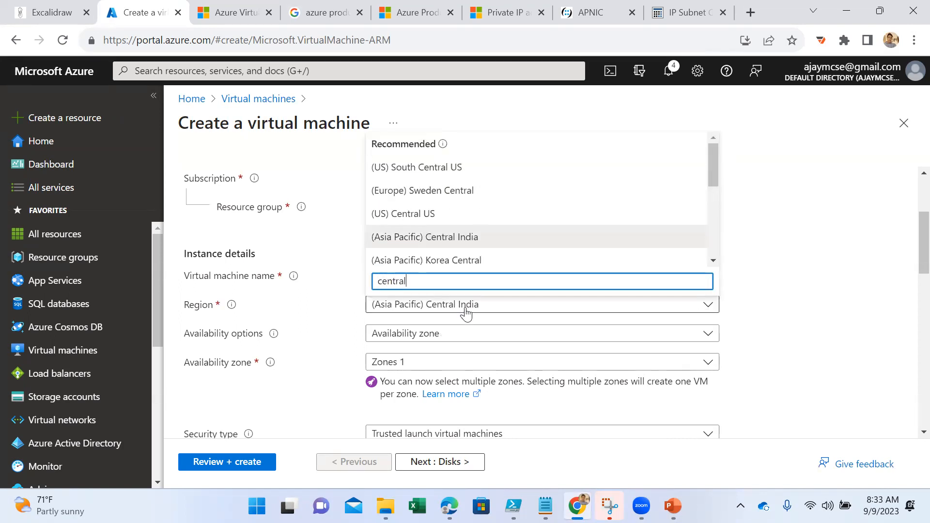
left_click(426, 168)
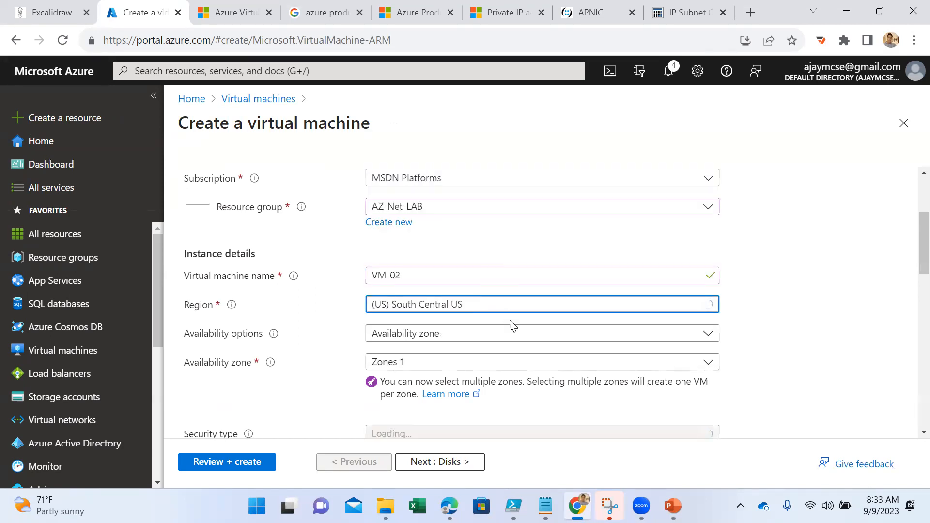
- Set VM-02's availability options to No infrastructure redundancy required and its security type to Standard
scroll(507, 321, "down", 1)
left_click(437, 263)
left_click(431, 284)
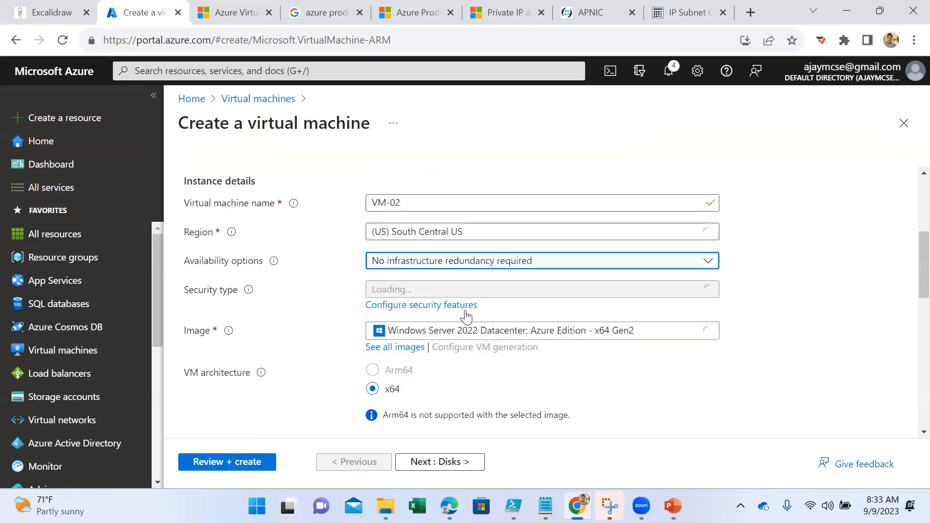
left_click(431, 263)
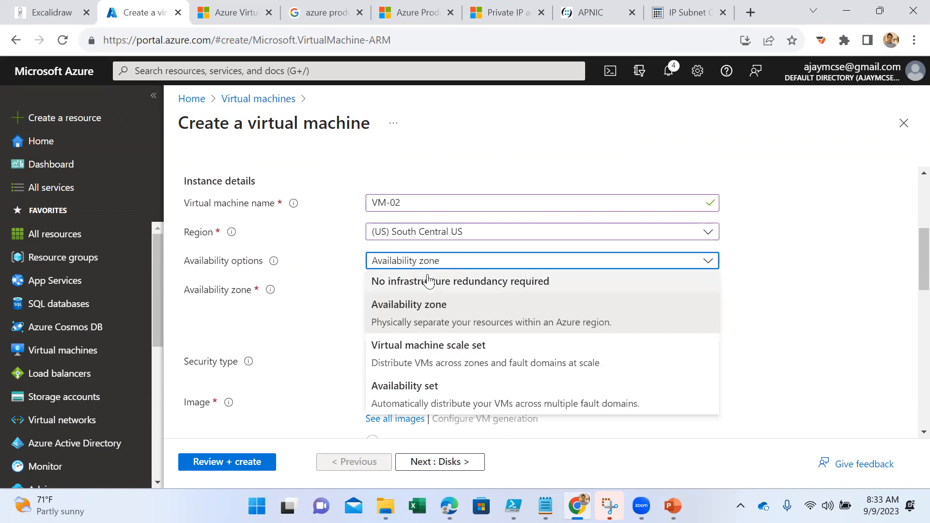
left_click(429, 278)
left_click(429, 292)
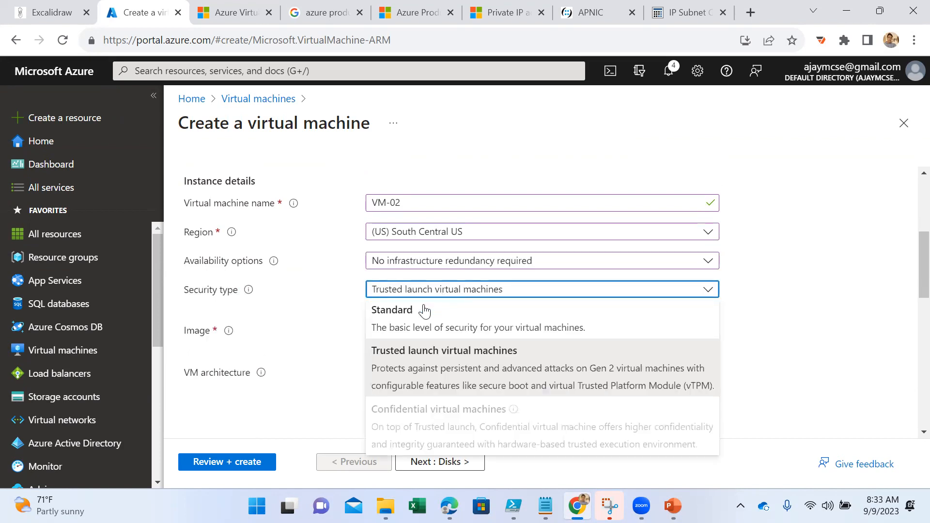
left_click(425, 309)
- Fill in VM-02's administrator username, then enter and confirm the account password
scroll(475, 341, "down", 3)
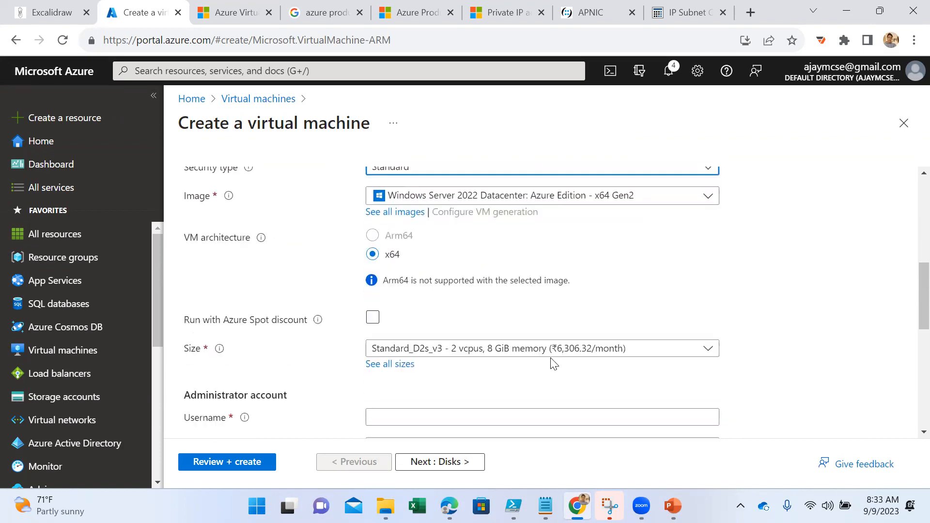
scroll(478, 348, "down", 3)
left_click(429, 250)
type("a")
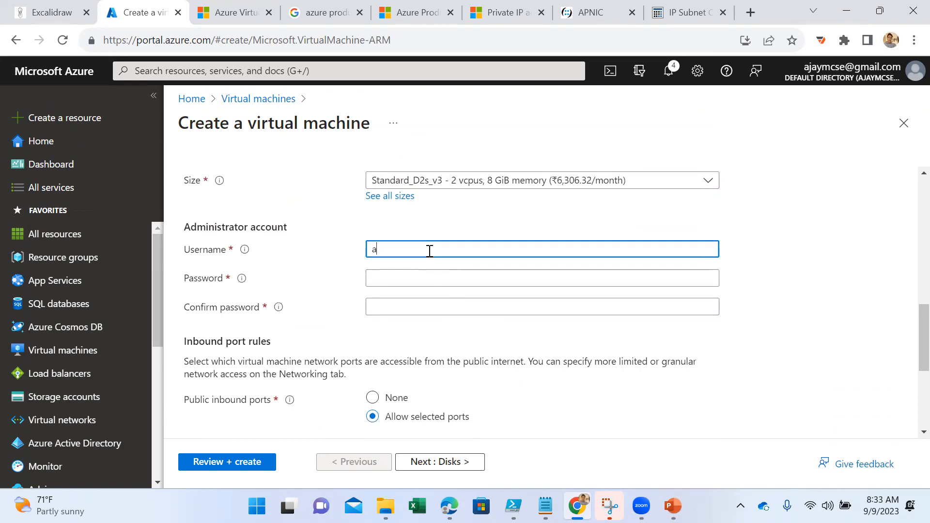
type("jayadmin")
key("Tab")
type("****************")
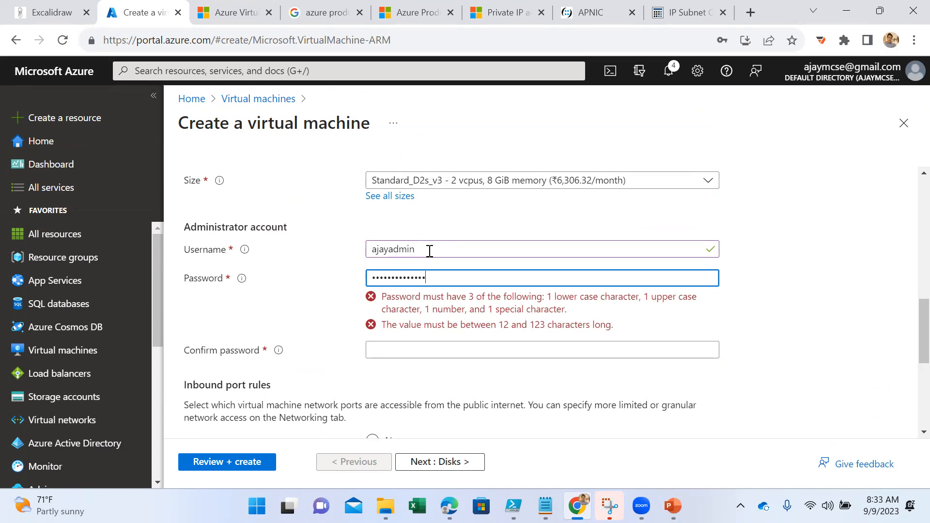
key("Tab")
type("**************")
- Review VM-02 with the remaining default settings and create the virtual machine
scroll(429, 251, "down", 5)
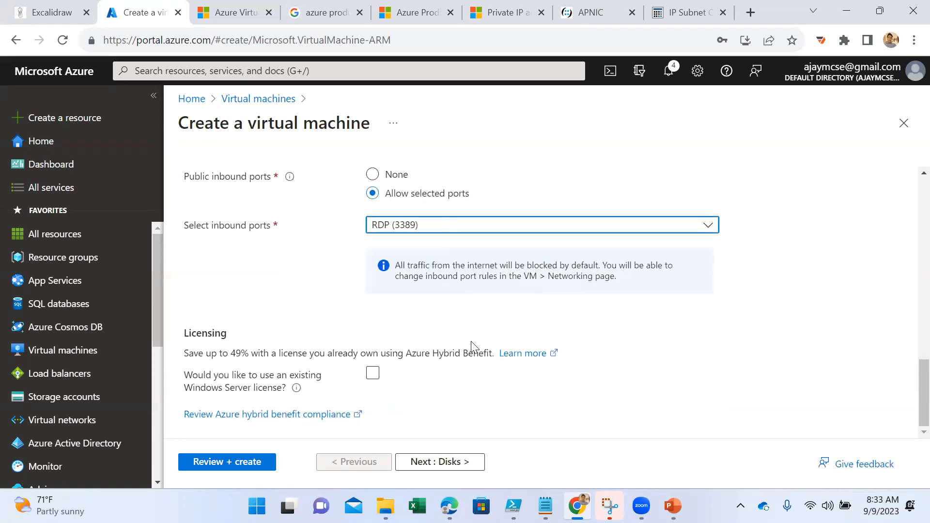
left_click(269, 468)
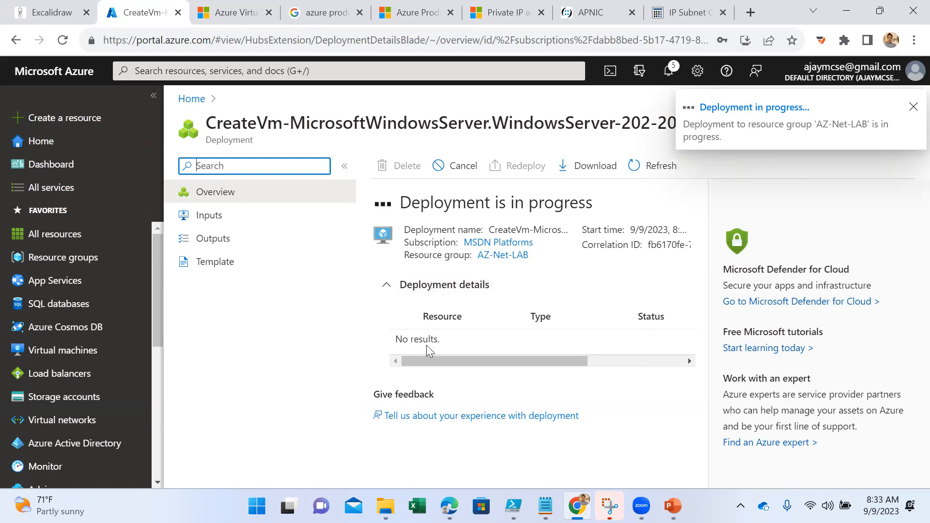
- Switch to the PowerPoint presentation showing the Vnet Peering slide
left_click(672, 506)
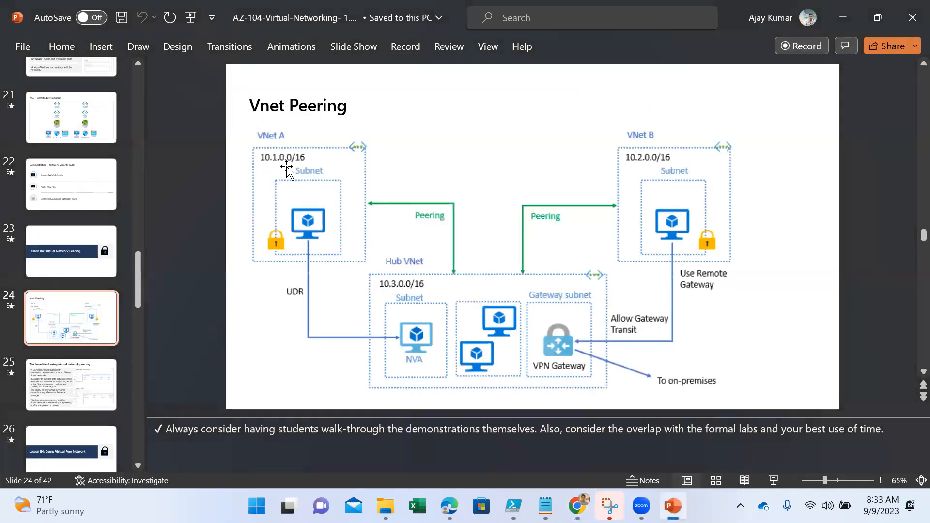
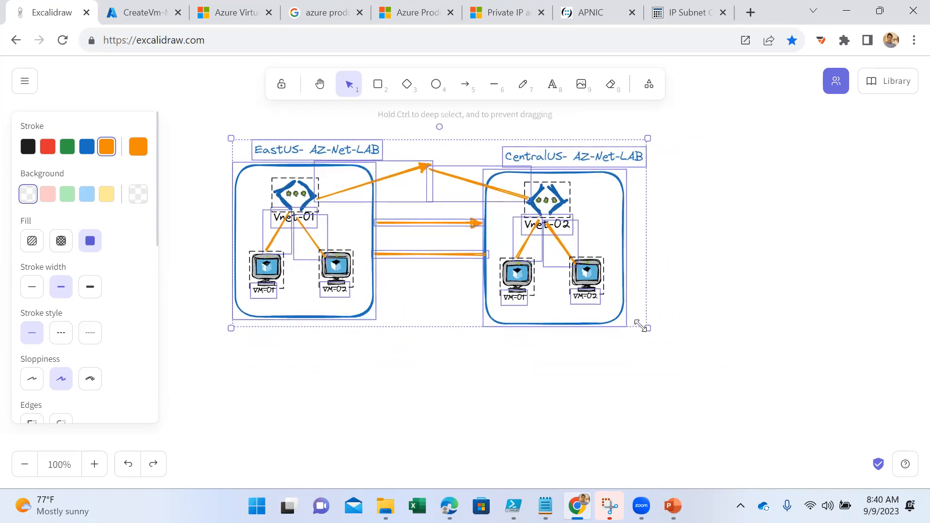
- Add an orange text note beside the CentralUS network reading A=B, B=C and A=C on three lines
left_click(739, 347)
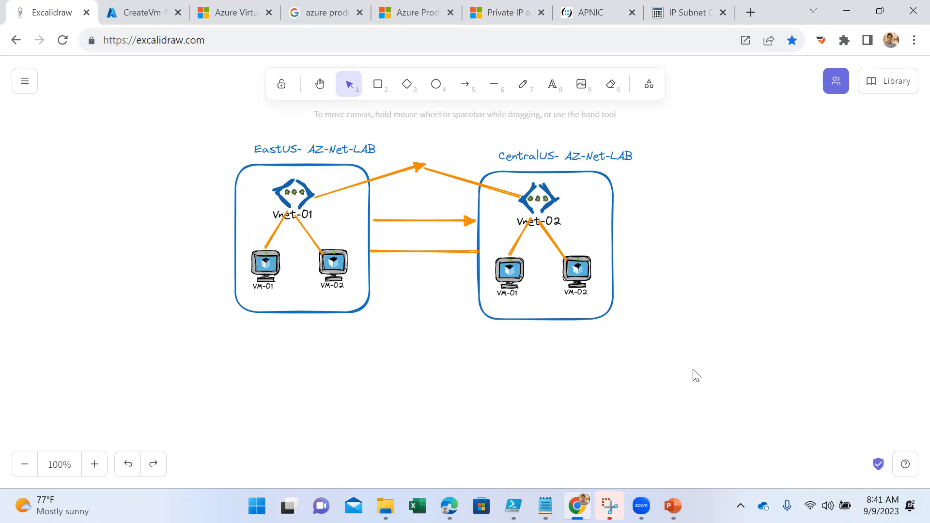
left_click(552, 84)
left_click(663, 233)
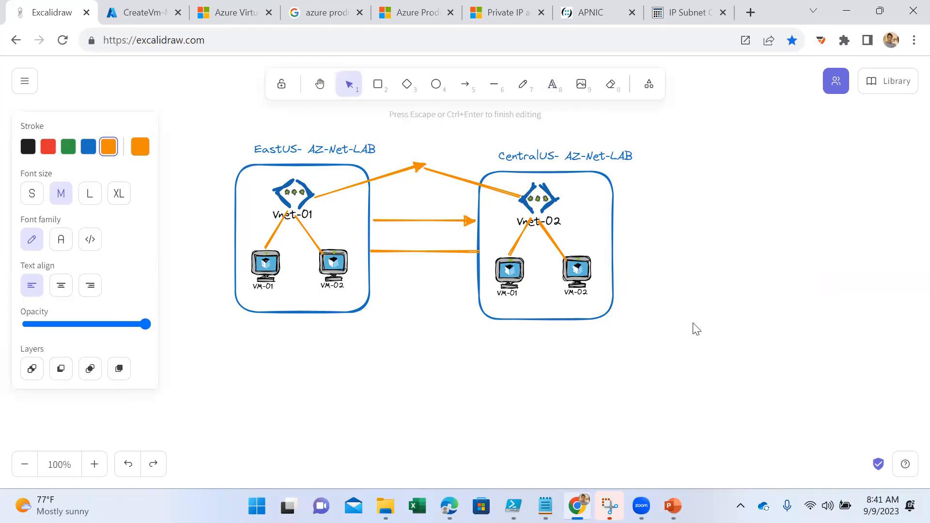
type("A=B")
key("Return")
type("B=C")
key("Return")
type("A=C")
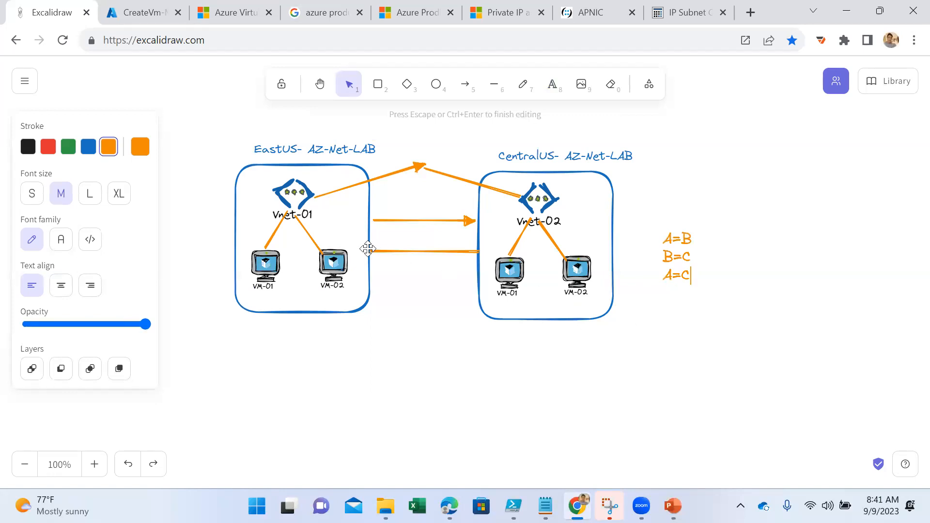
- Duplicate the whole CentralUS network group and place the copy below, between the two existing regions
left_click(667, 136)
left_click_drag(658, 140, 456, 406)
key("ctrl+v")
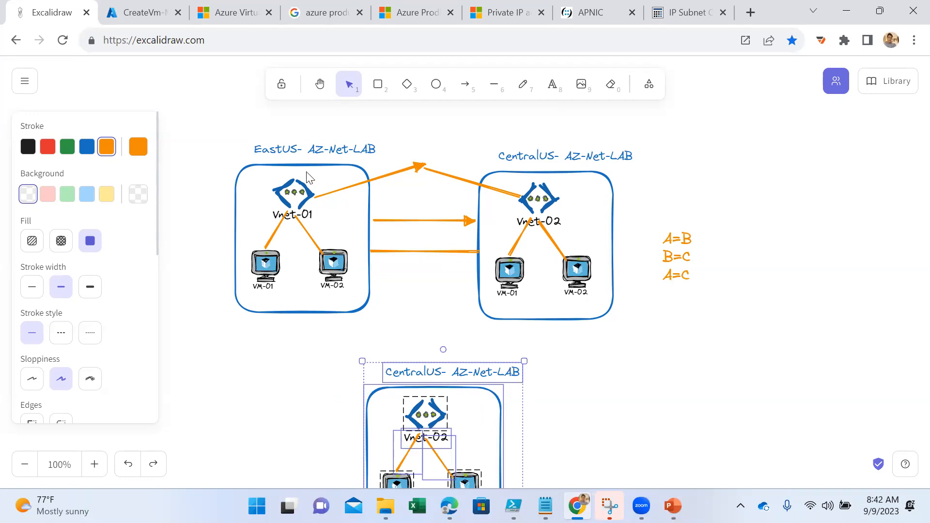
left_click(324, 375)
- Change the copied network's heading to NorthEurope- AZ-Net-LAB
left_click(416, 372)
double_click(439, 372)
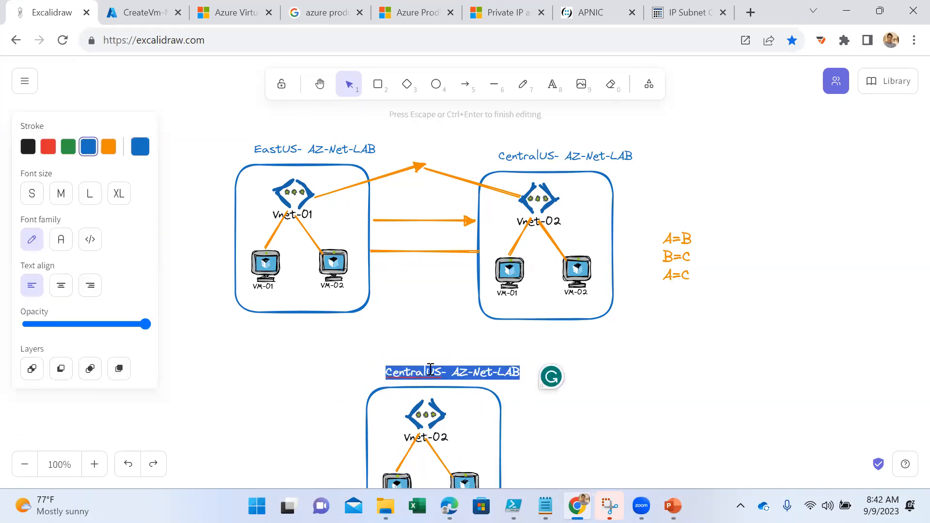
left_click(441, 372)
left_click_drag(441, 372, 379, 381)
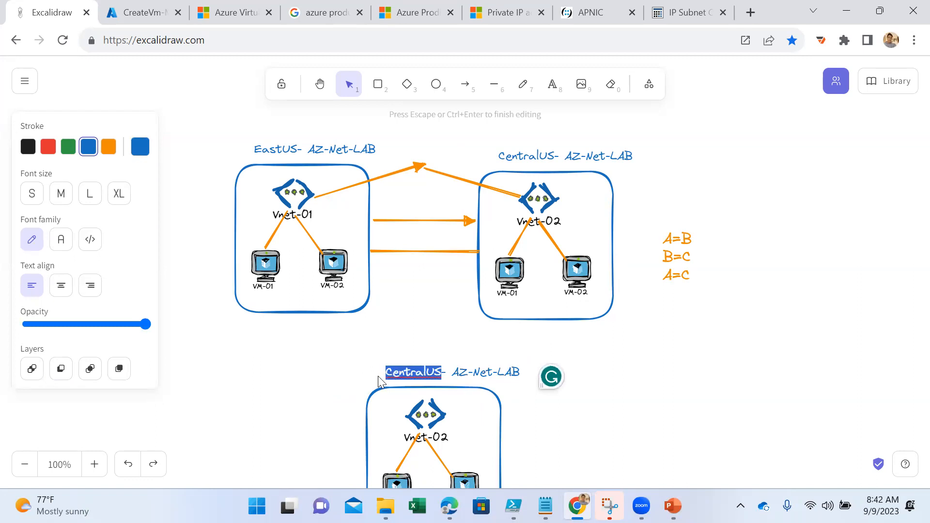
type("North")
type("Europe")
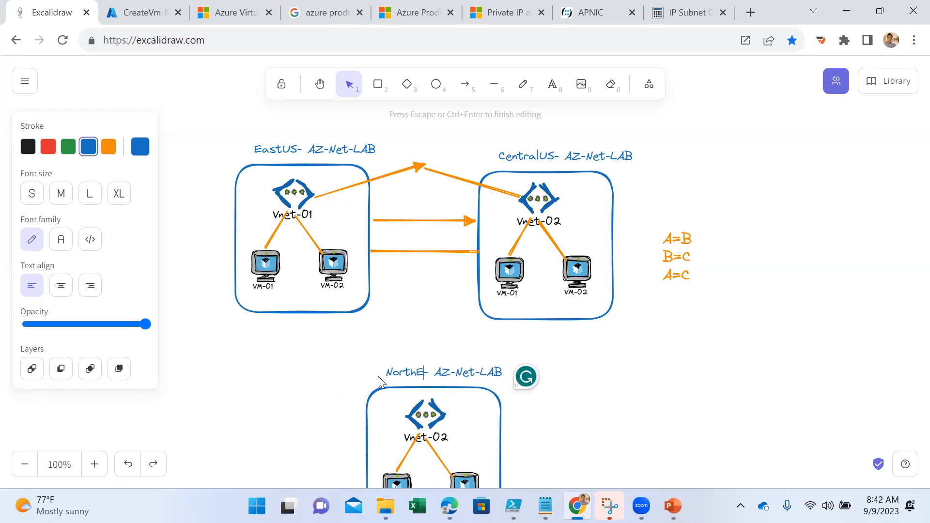
key("Escape")
- Delete the horizontal line and the horizontal arrow between the EastUS and CentralUS boxes
left_click(424, 253)
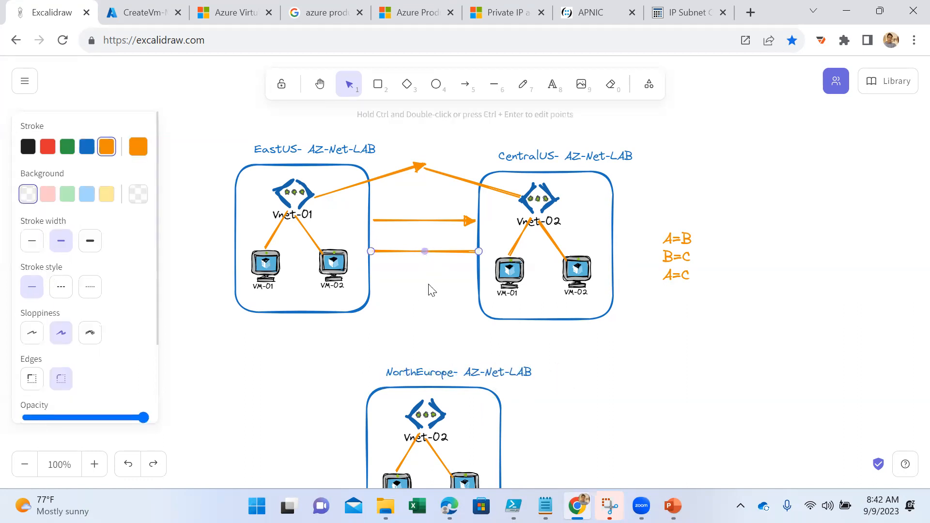
key("Delete")
left_click(440, 221)
key("Delete")
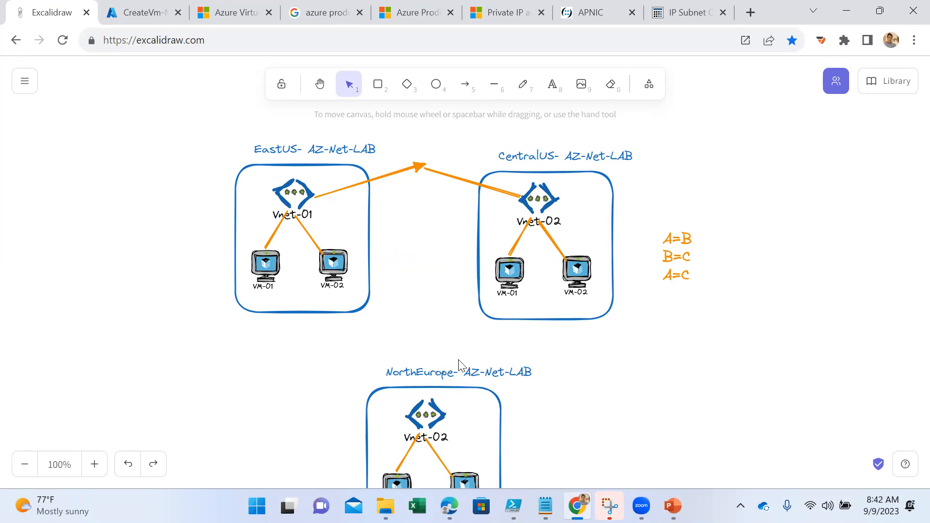
- Draw freehand strokes linking the NorthEurope network to Vnet-02 and to the EastUS VMs, and underline the EastUS VMs
left_click(523, 84)
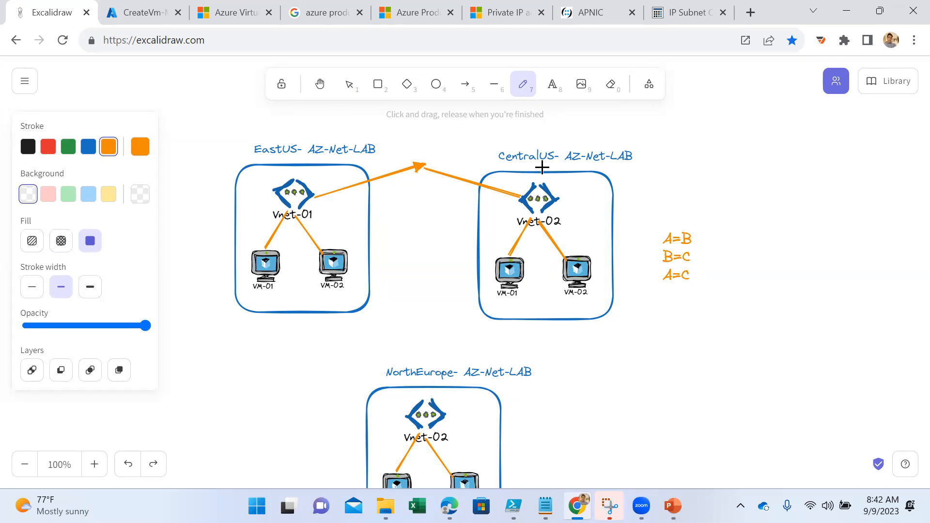
mouse_move(426, 415)
left_mouse_down()
mouse_move(487, 329)
mouse_move(507, 277)
mouse_move(480, 247)
mouse_move(524, 208)
left_mouse_up()
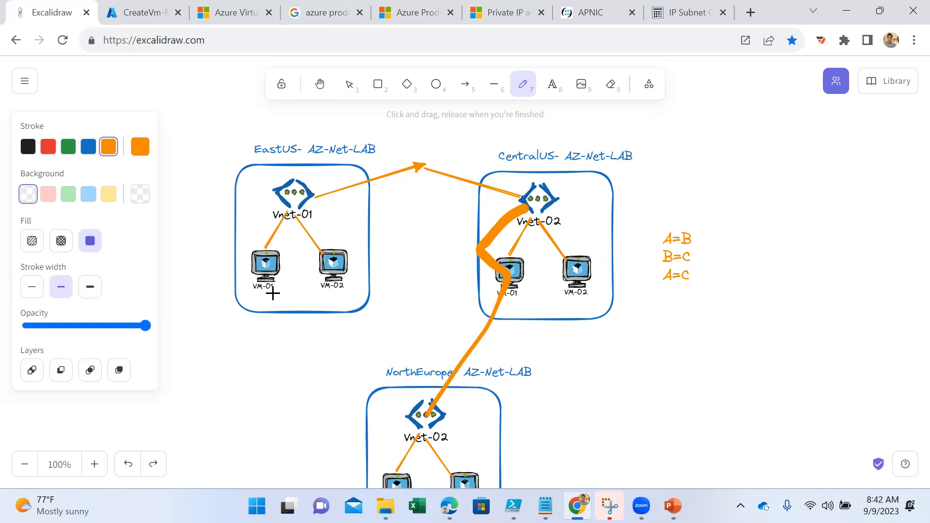
left_click_drag(256, 296, 352, 291)
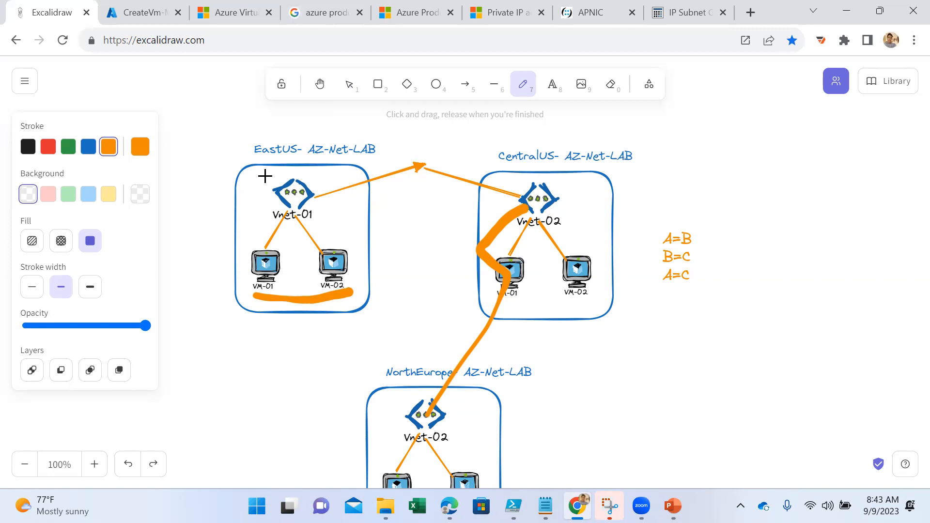
left_click_drag(382, 401, 297, 276)
left_click_drag(408, 402, 340, 264)
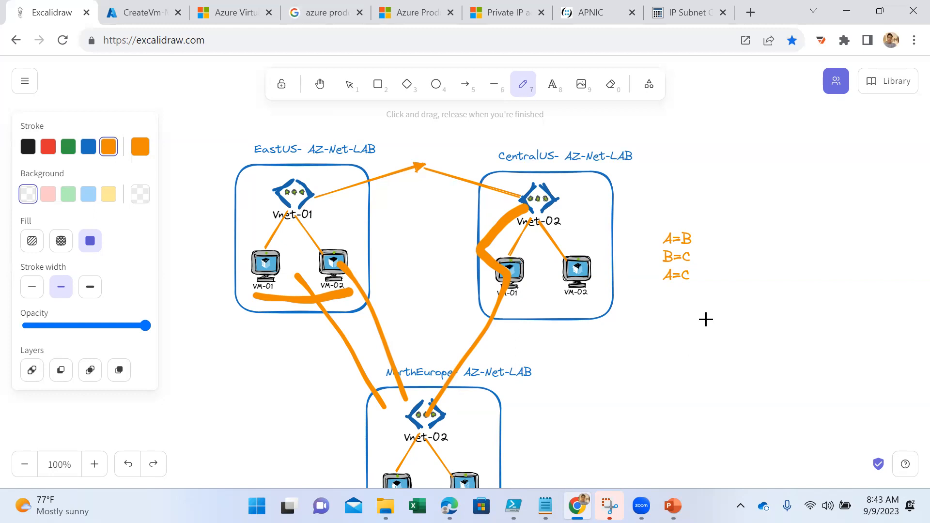
- Switch to the Azure portal, list the virtual machines, and examine the locations and public IP addresses of VM-01 and VM-02
left_click(140, 12)
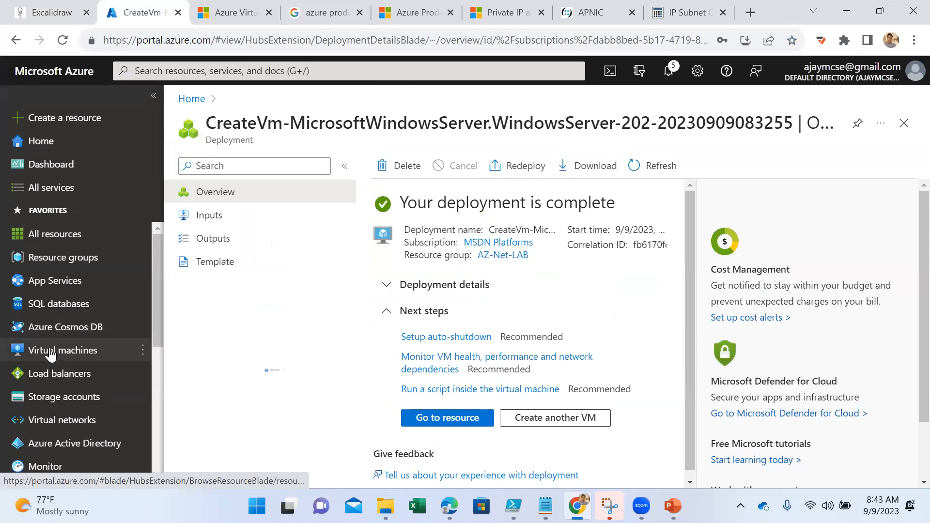
left_click(46, 352)
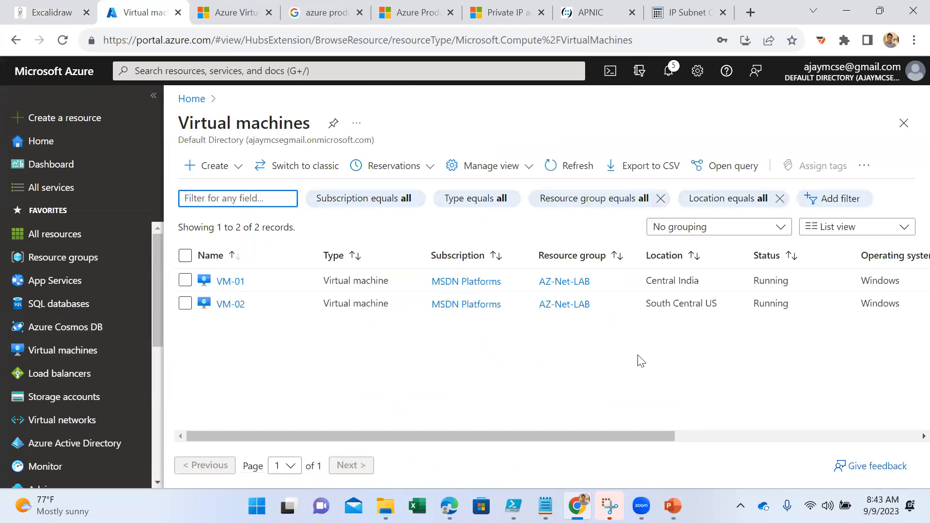
left_click_drag(725, 309, 642, 306)
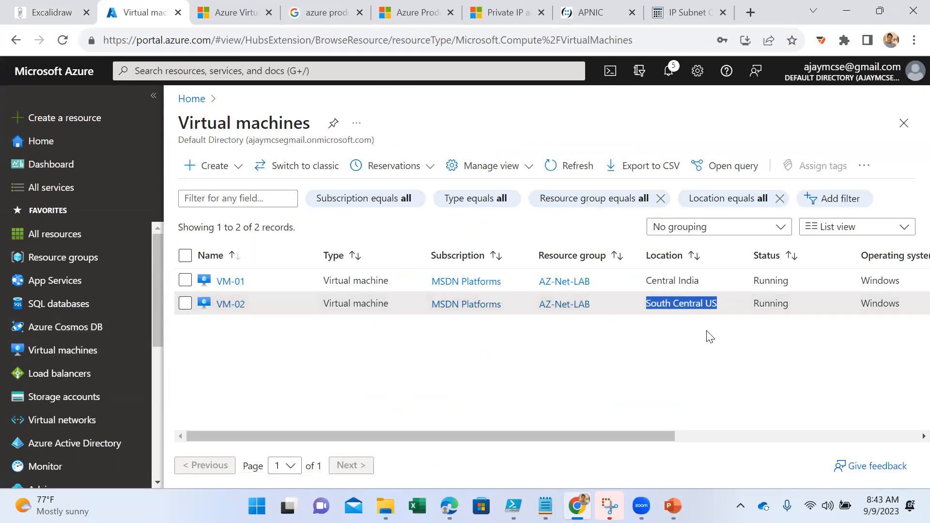
left_click_drag(699, 280, 644, 279)
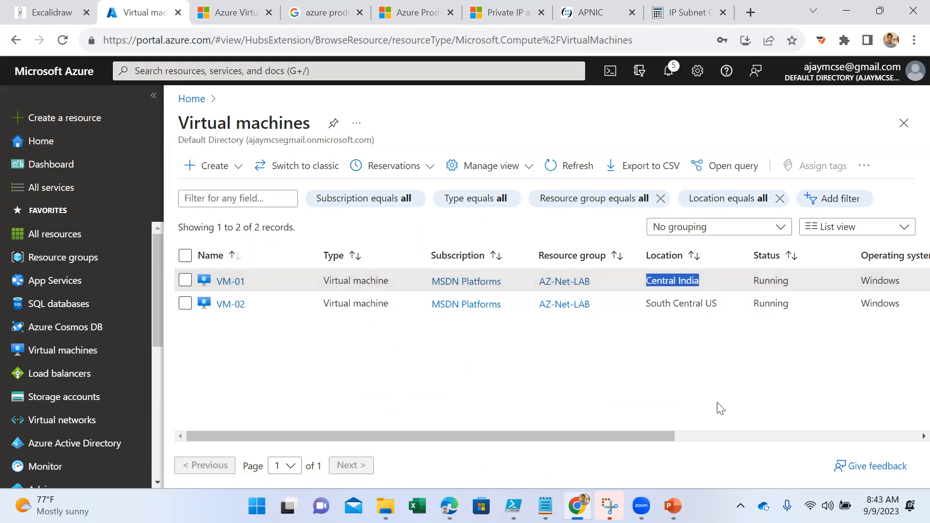
scroll(720, 408, "right", 8)
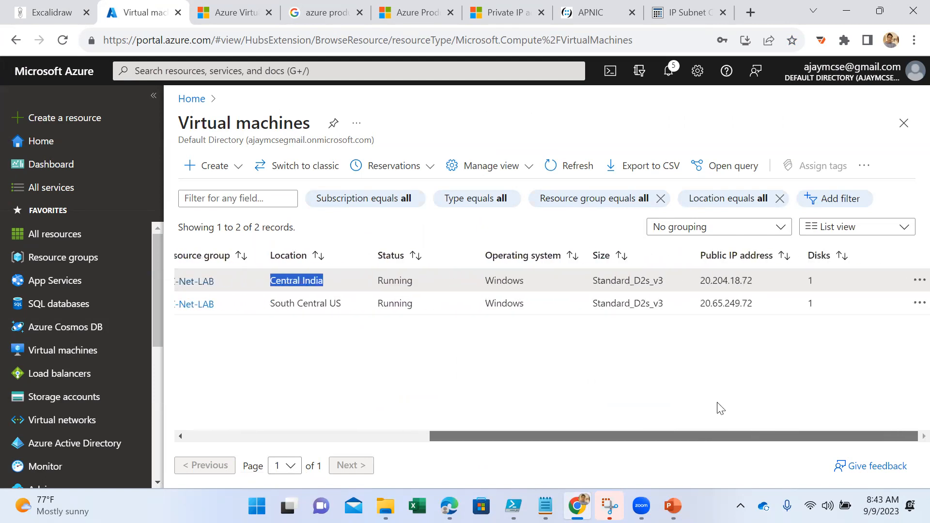
scroll(720, 408, "left", 8)
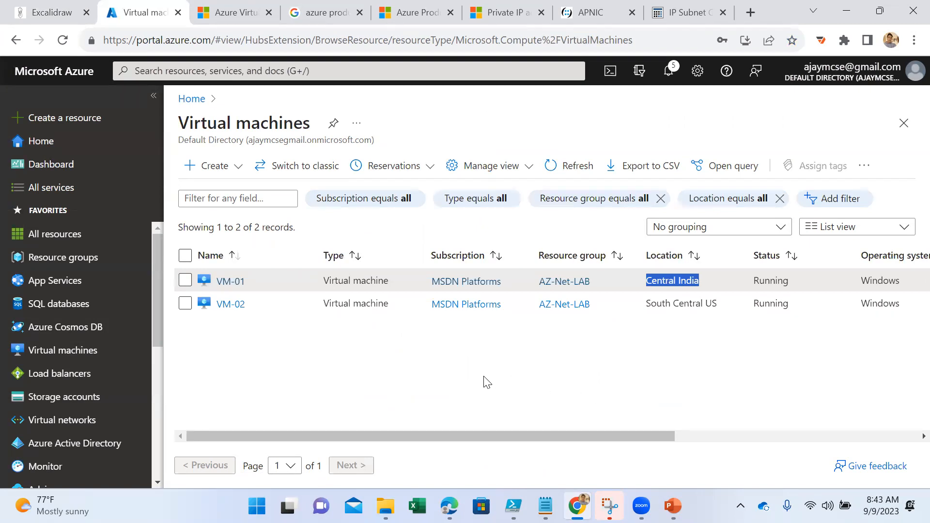
- Choose Native RDP as the connection method for VM-01, then download and open its RDP file
left_click(228, 282)
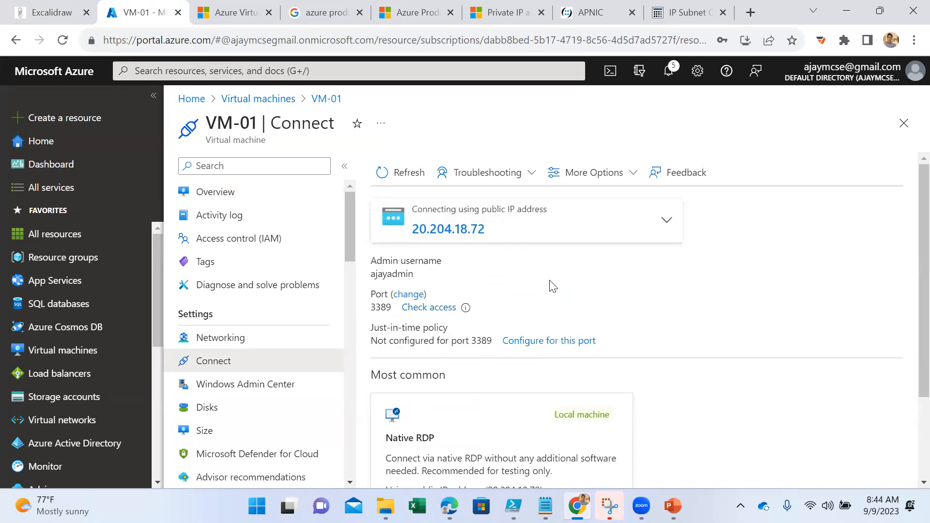
scroll(553, 285, "down", 3)
left_click(473, 404)
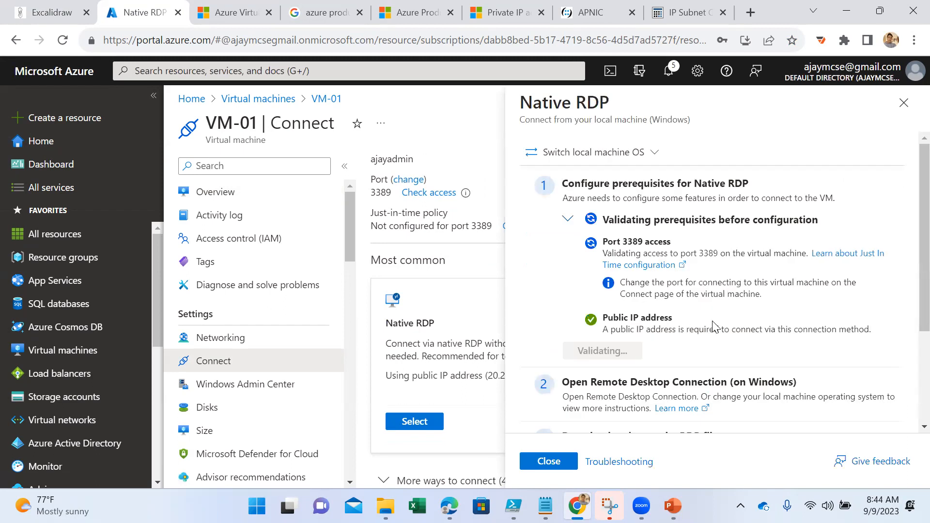
scroll(719, 325, "down", 3)
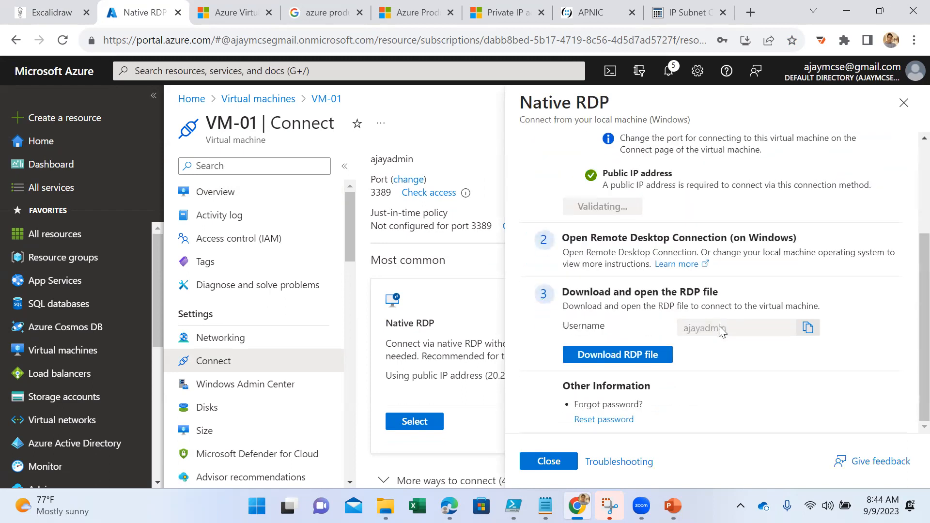
left_click(638, 361)
left_click(686, 82)
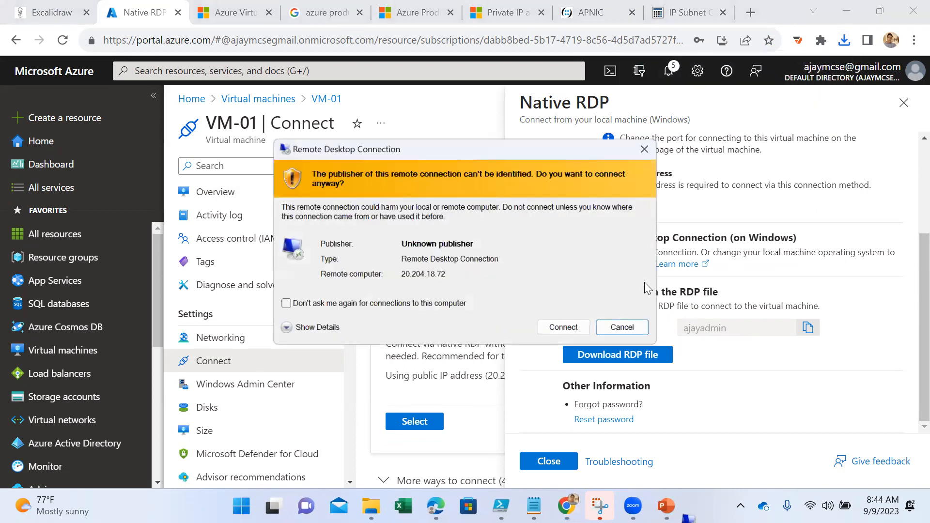
- Connect to VM-01 with the administrator username and account password, accept its untrusted certificate, and minimize the remote session
left_click(563, 327)
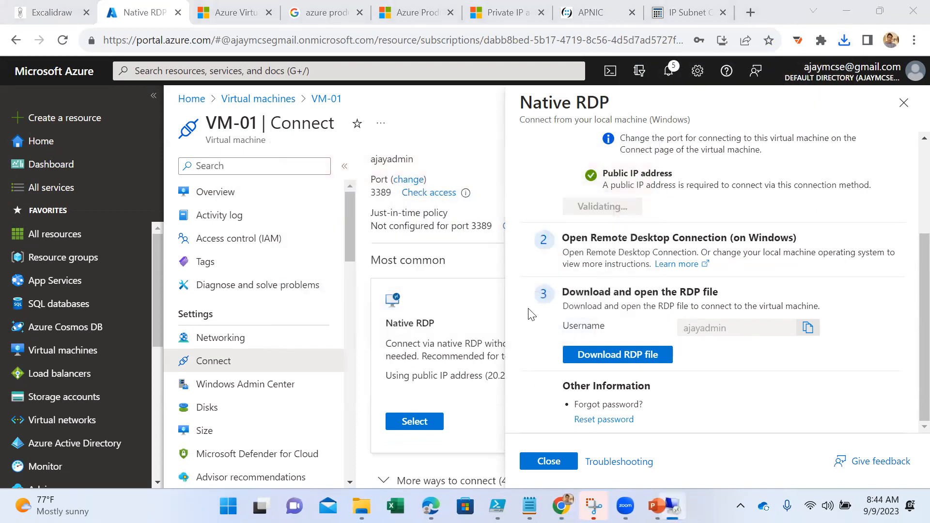
type("ayadmin")
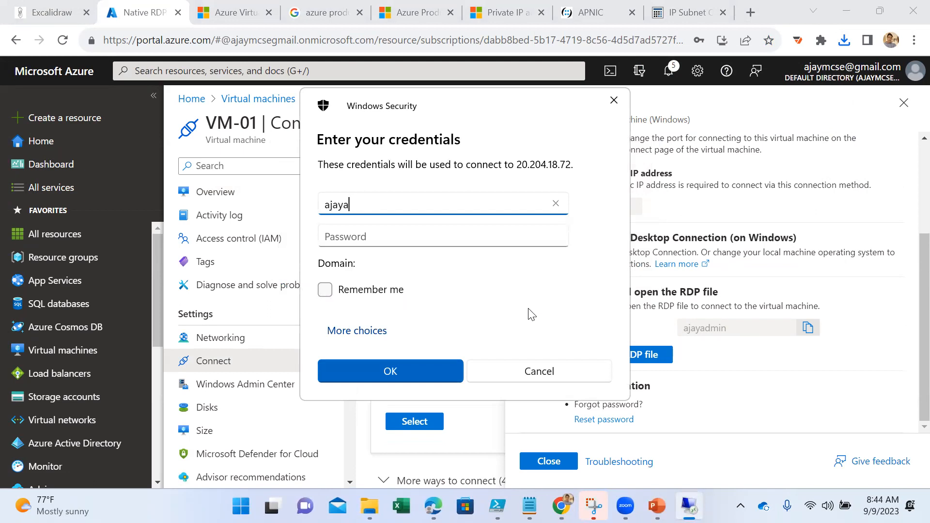
key("Tab")
type("***")
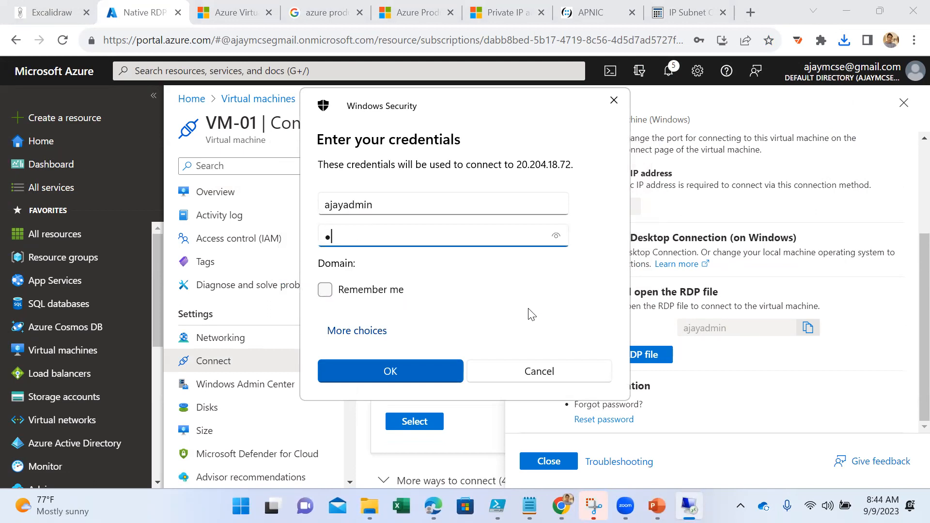
type("**********")
key("Return")
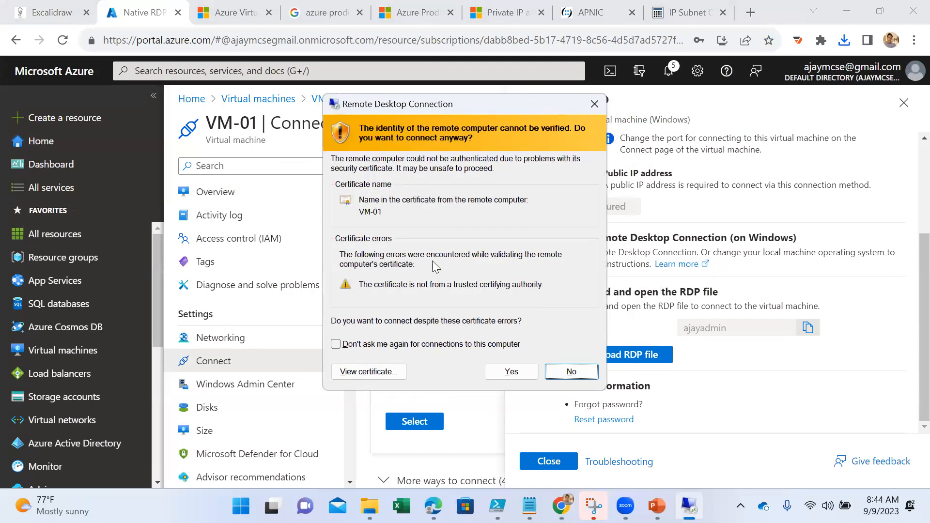
left_click(513, 372)
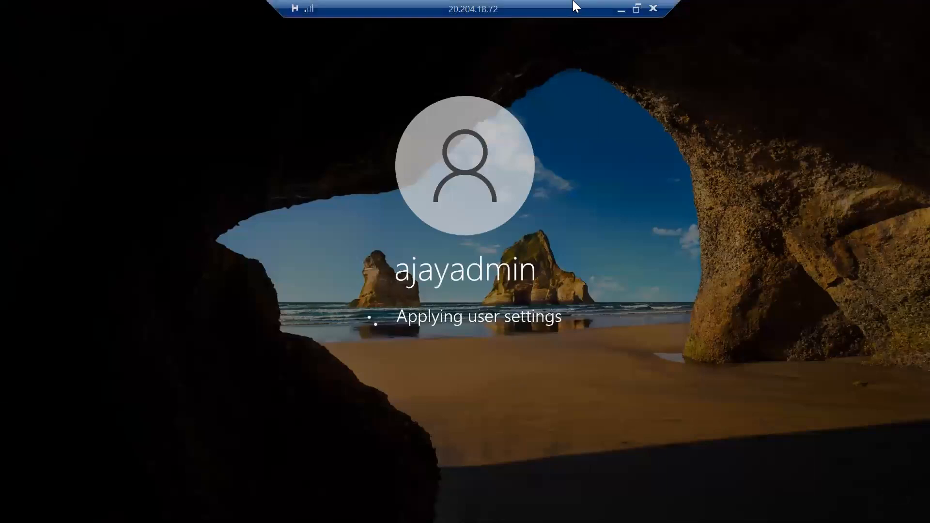
left_click(619, 9)
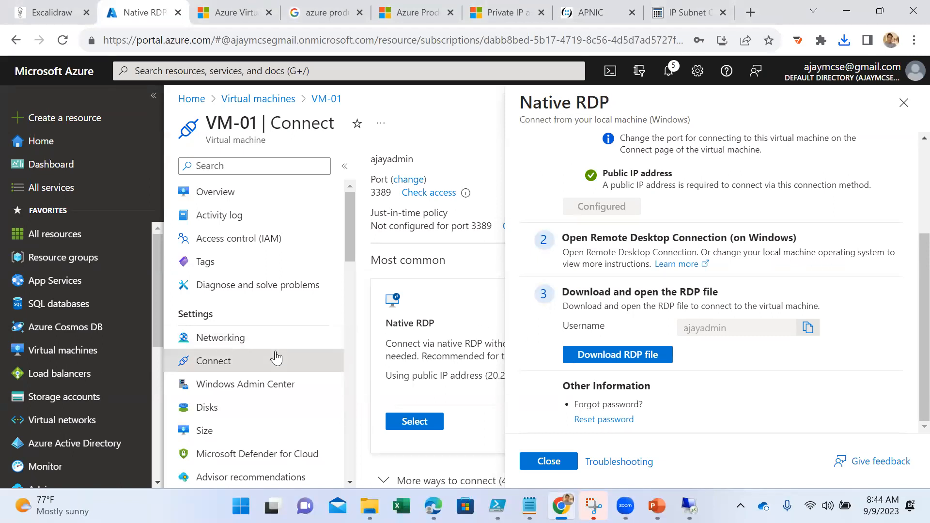
- Choose Native RDP as the connection method for VM-02, then download and open its RDP file
left_click(252, 99)
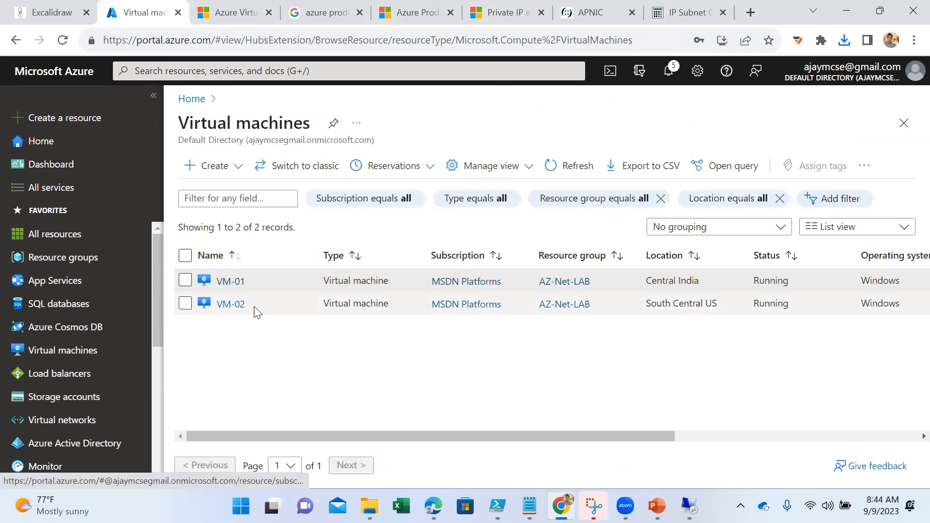
left_click(240, 305)
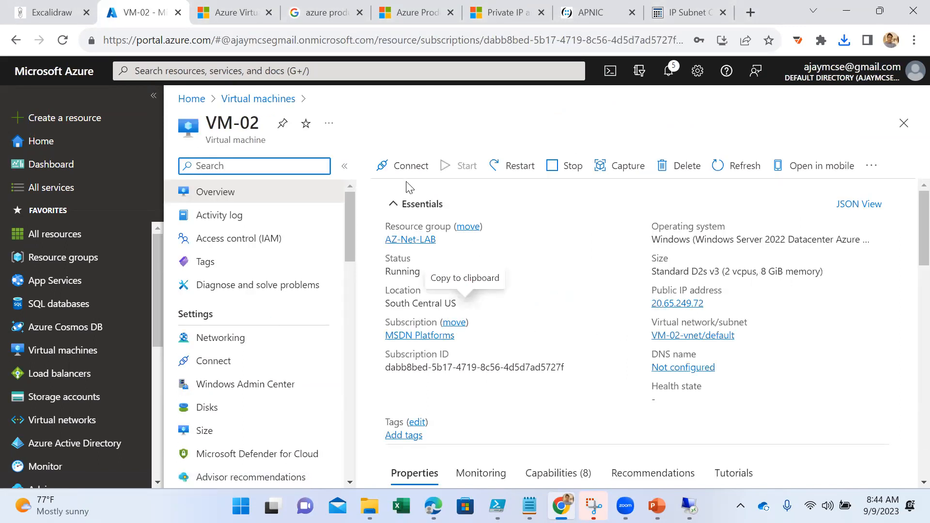
left_click(405, 166)
scroll(525, 336, "down", 2)
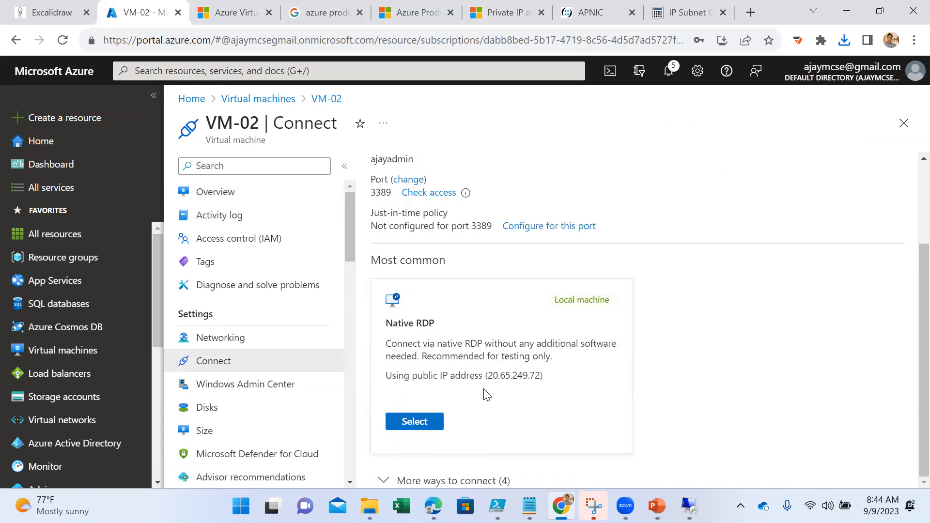
scroll(446, 365, "up", 2)
scroll(470, 346, "down", 2)
left_click(414, 421)
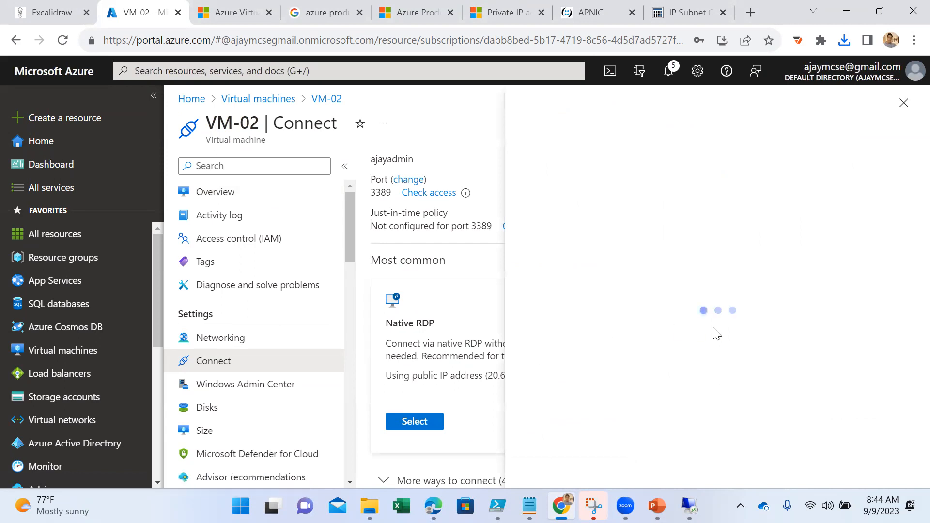
scroll(724, 342, "down", 3)
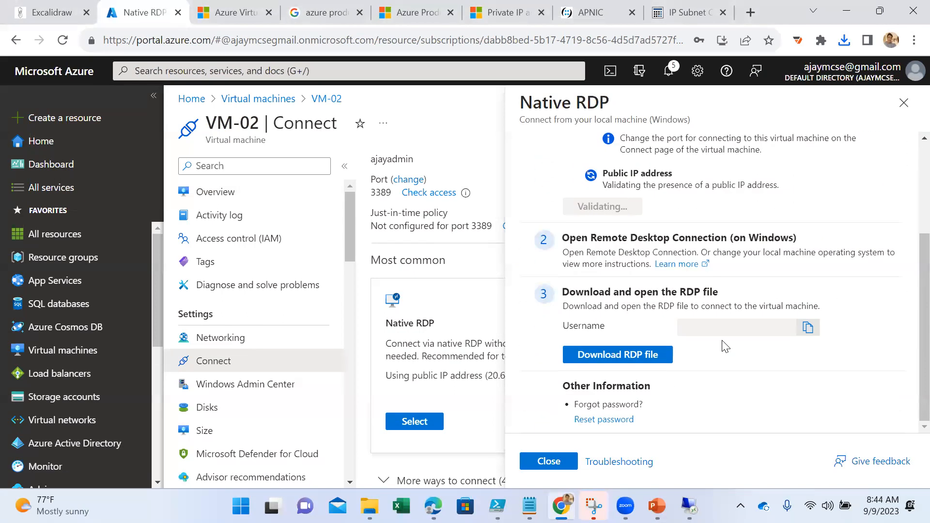
left_click(648, 355)
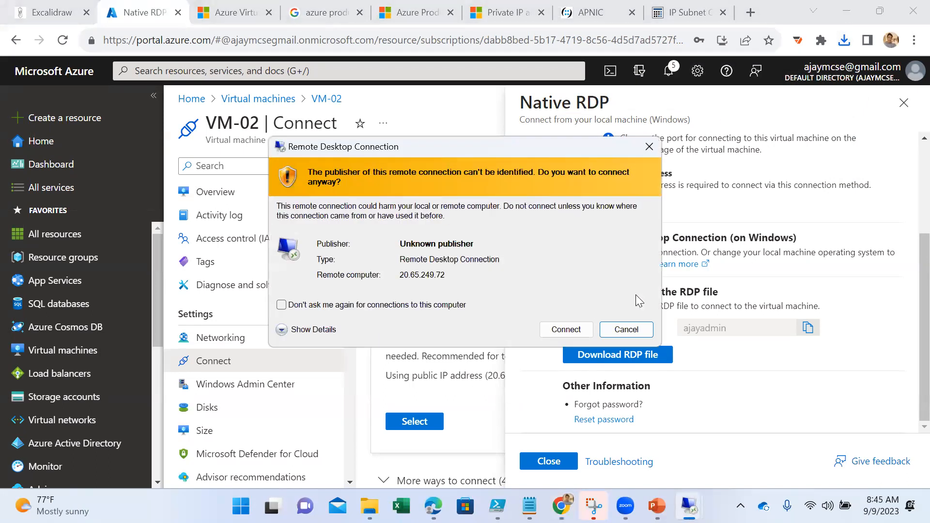
- Connect to VM-02 with the administrator username and account password, and accept its untrusted certificate
left_click(556, 331)
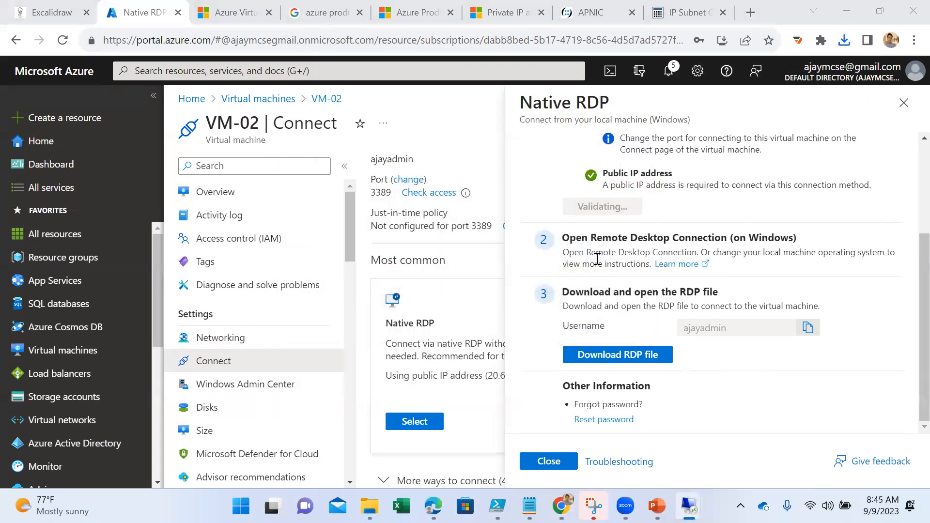
type("ajayadmin")
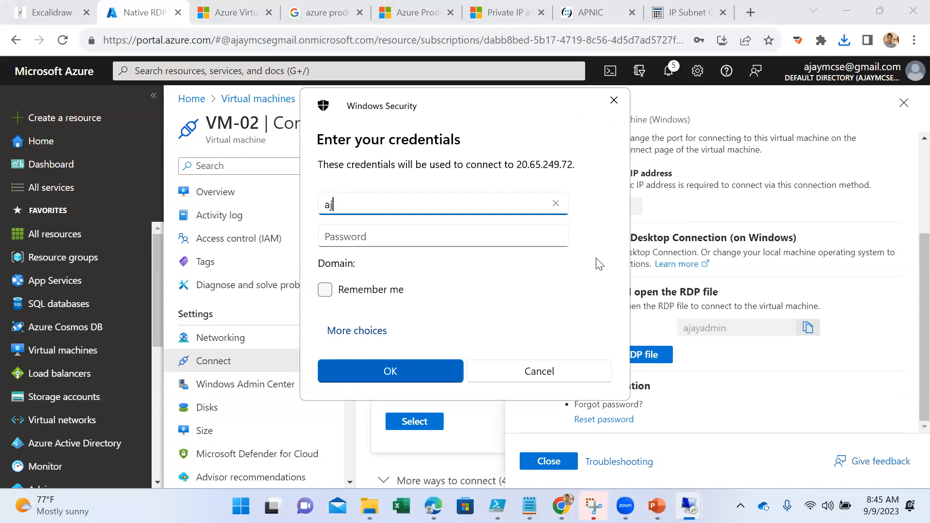
key("Tab")
type("*********")
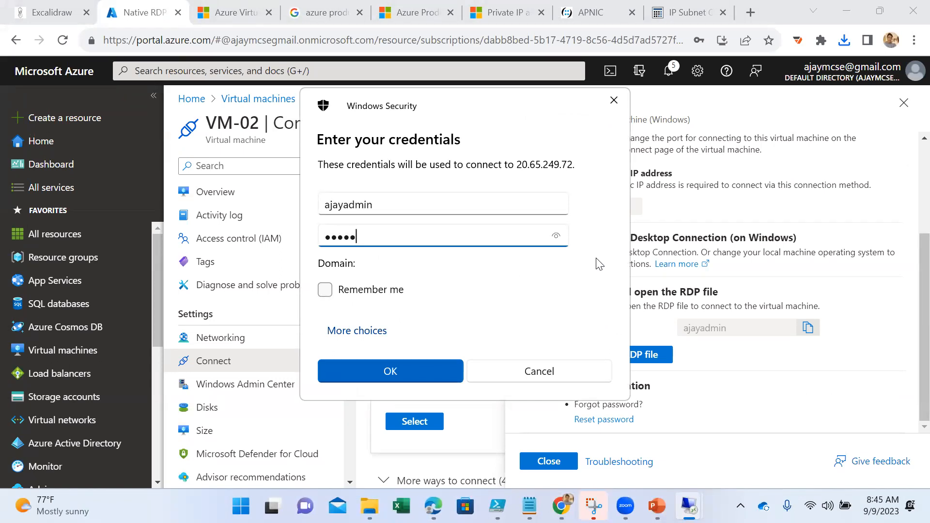
type("***")
key("Return")
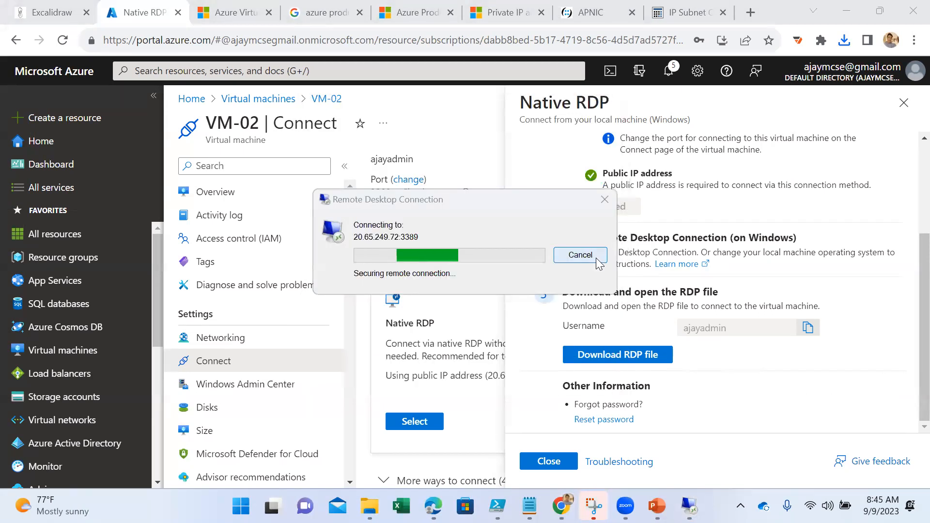
left_click(511, 371)
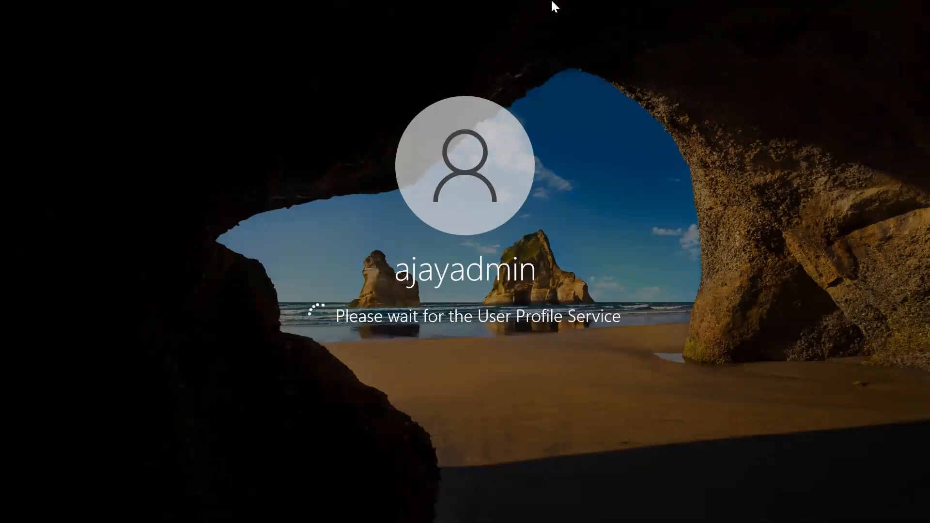
- Restore the full-screen VM-02 session to a window and place it in the right half of the desktop
mouse_move(555, 7)
left_click(636, 8)
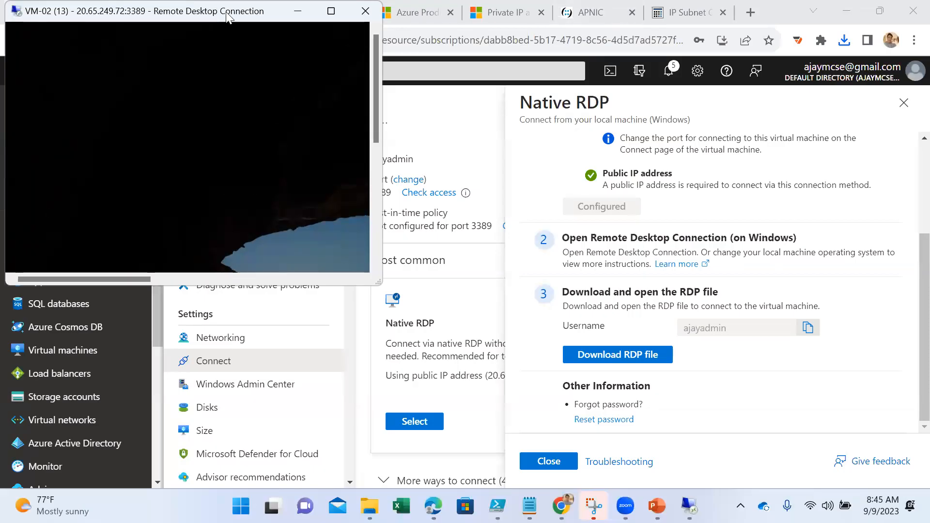
left_click_drag(228, 15, 734, 90)
- Dismiss the Windows Admin Center message in VM-01 and arrange its session as a resized window beside VM-02
mouse_move(688, 505)
left_click(594, 381)
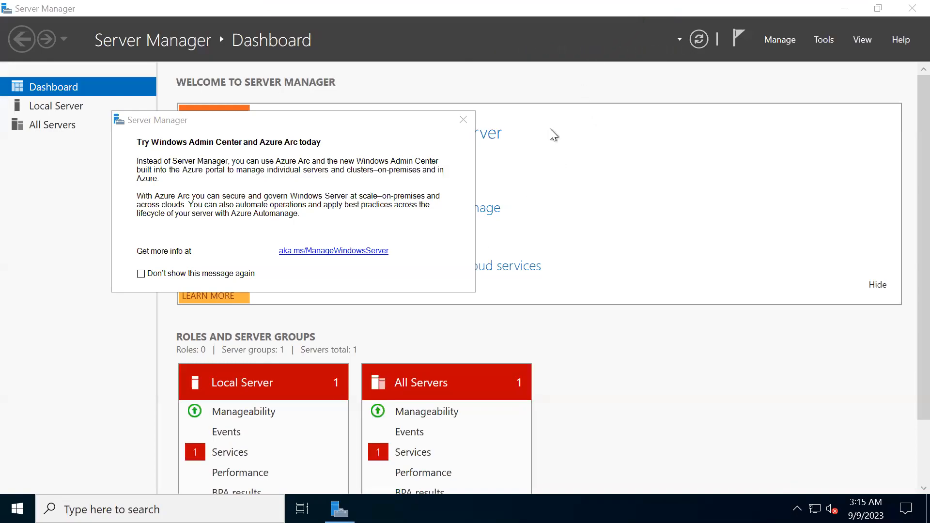
left_click(463, 119)
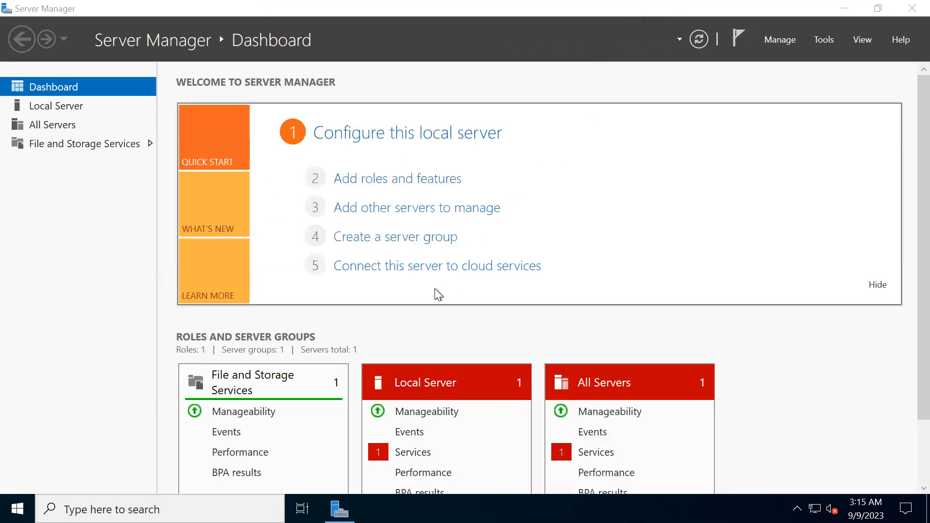
mouse_move(668, 3)
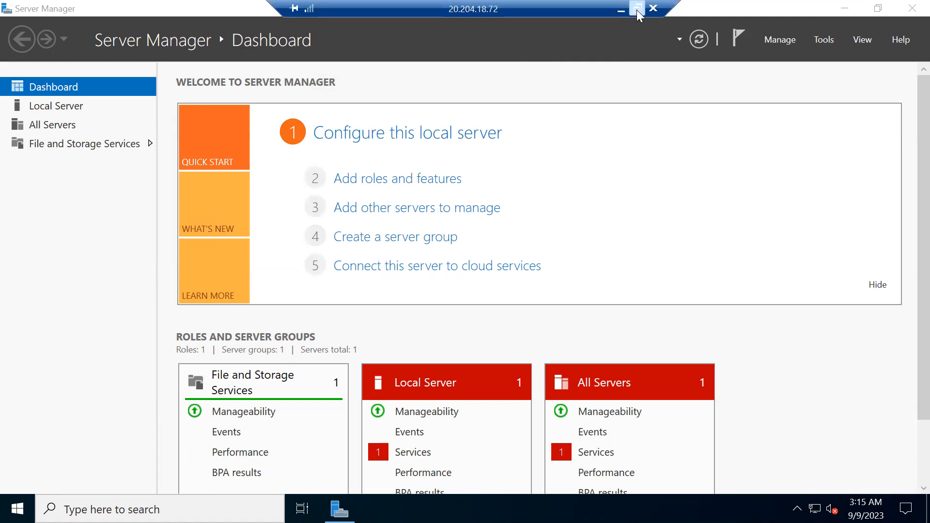
left_click(636, 9)
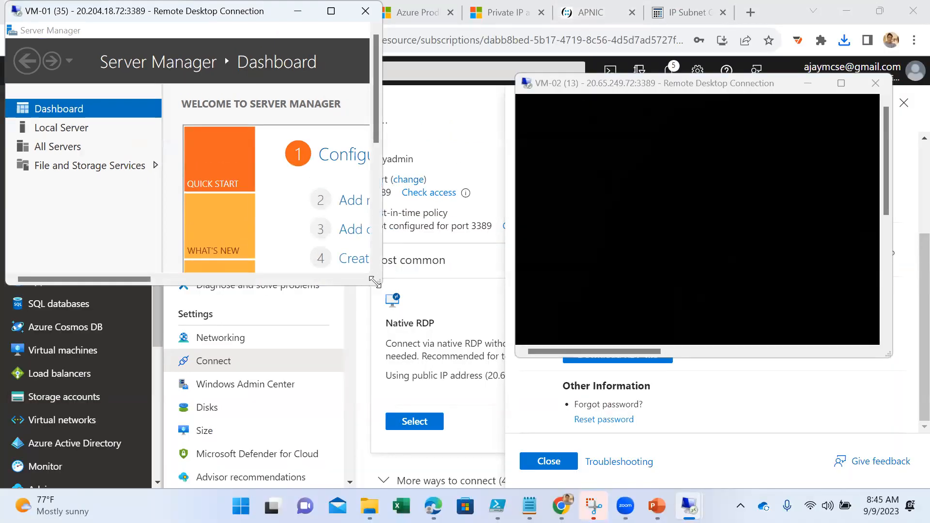
left_click_drag(375, 281, 438, 358)
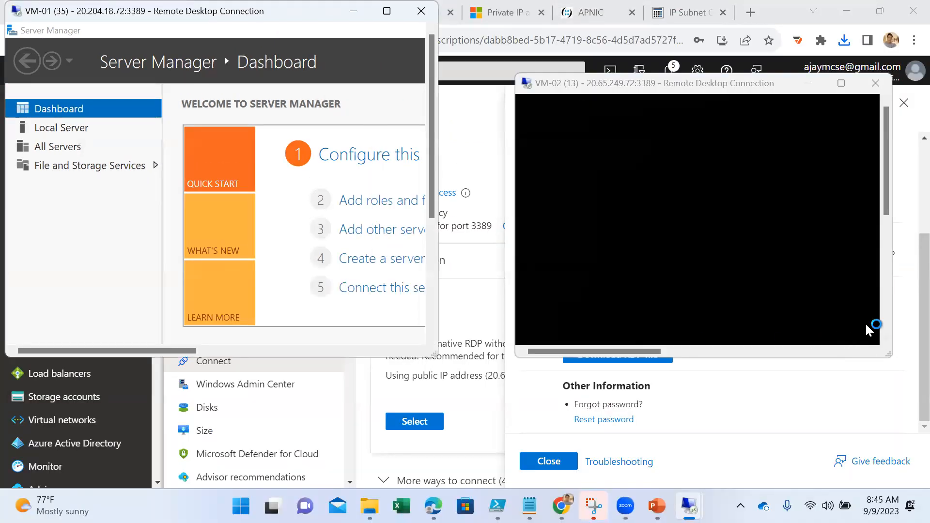
left_click(631, 89)
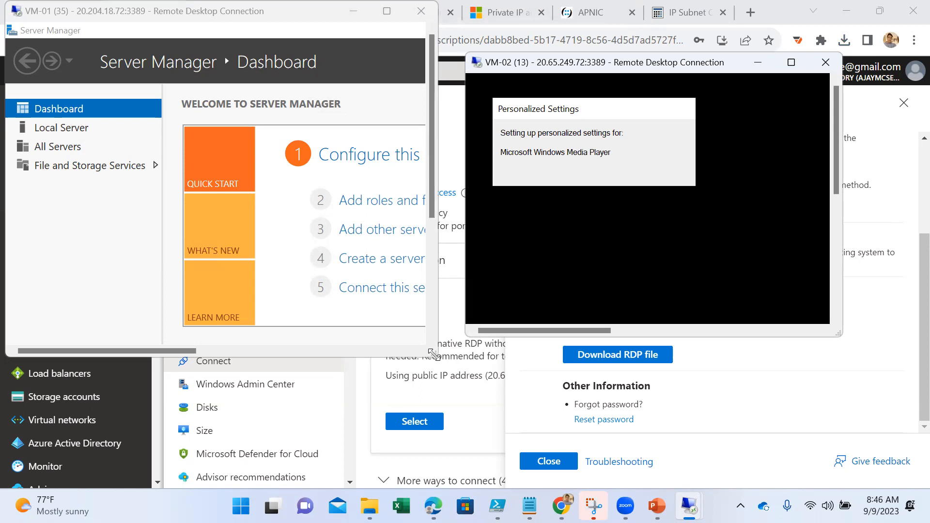
left_click_drag(432, 355, 433, 330)
- Search for cmd in the VM-01 session and open a Command Prompt there
left_click_drag(834, 179, 840, 296)
left_click(716, 332)
left_click(763, 330)
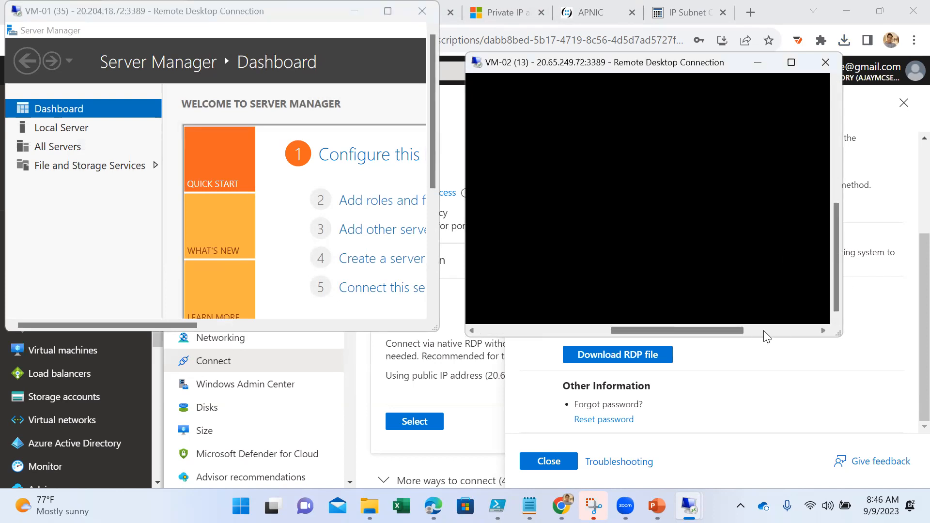
left_click(772, 330)
left_click_drag(772, 330, 542, 324)
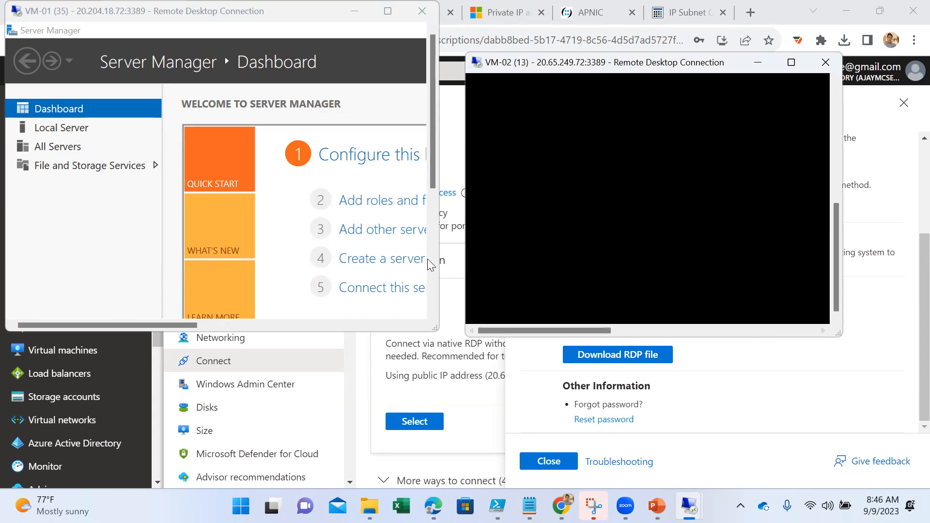
left_click(434, 294)
left_click(250, 323)
left_click_drag(205, 324, 3, 335)
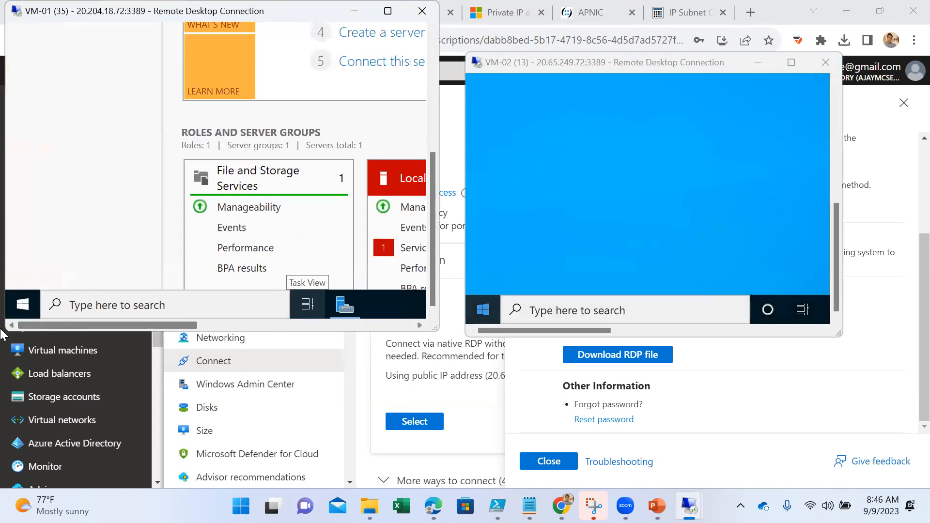
left_click(28, 303)
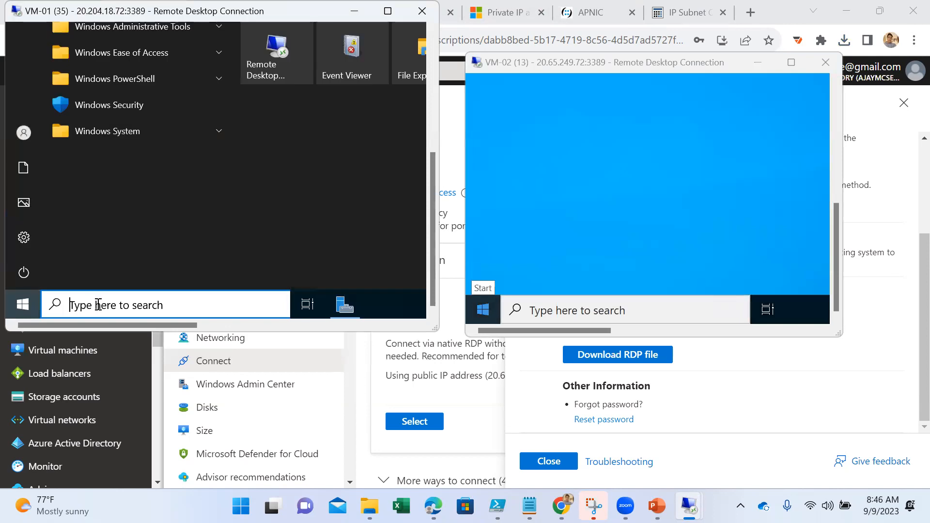
type("q")
type("md")
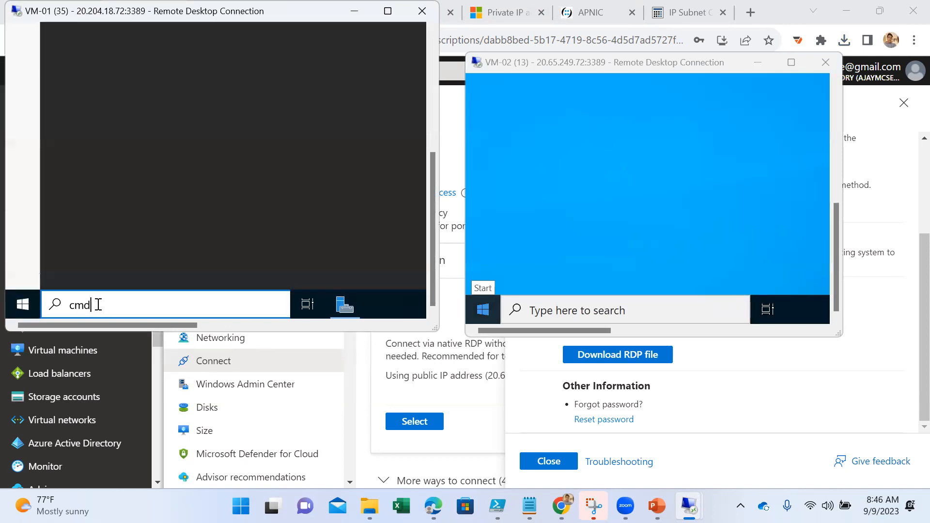
key("Return")
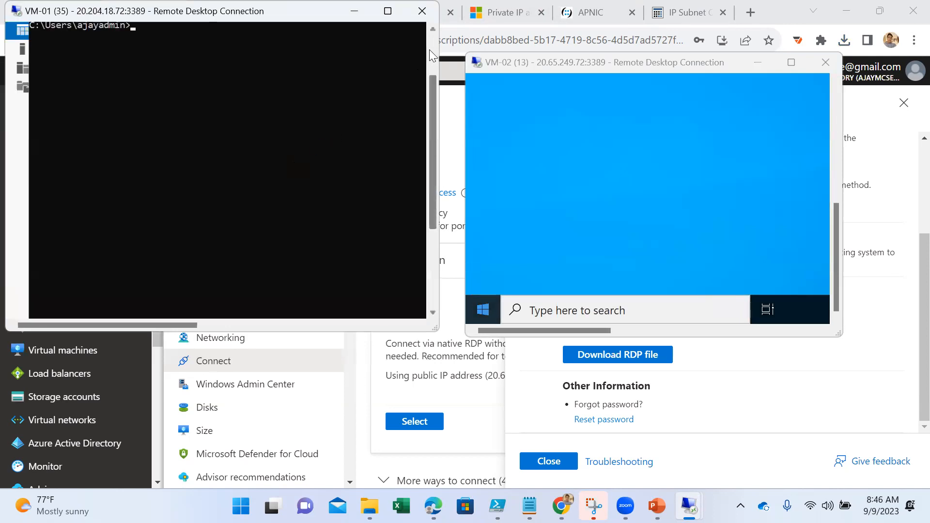
- Run ipconfig and hostname in VM-01's Command Prompt and highlight the IPv4 address line
type("ipconfig")
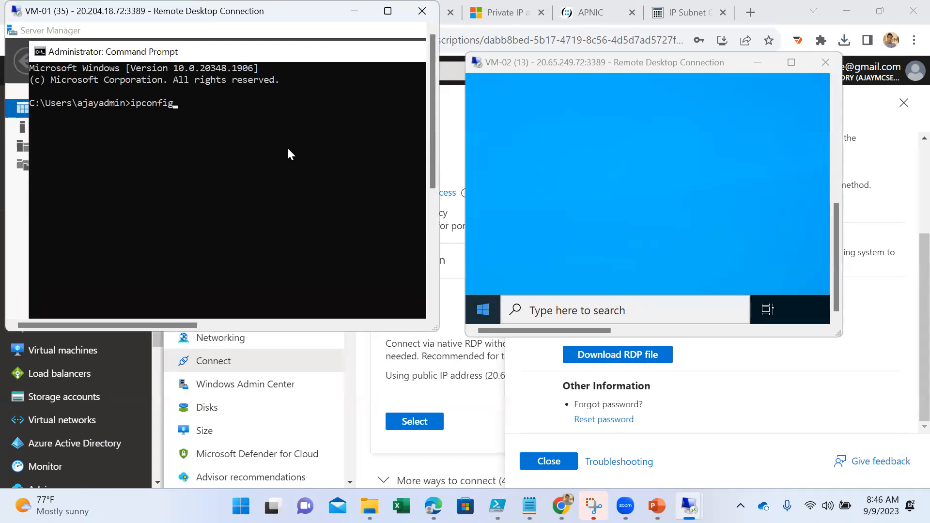
key("Return")
type("hostname")
key("Return")
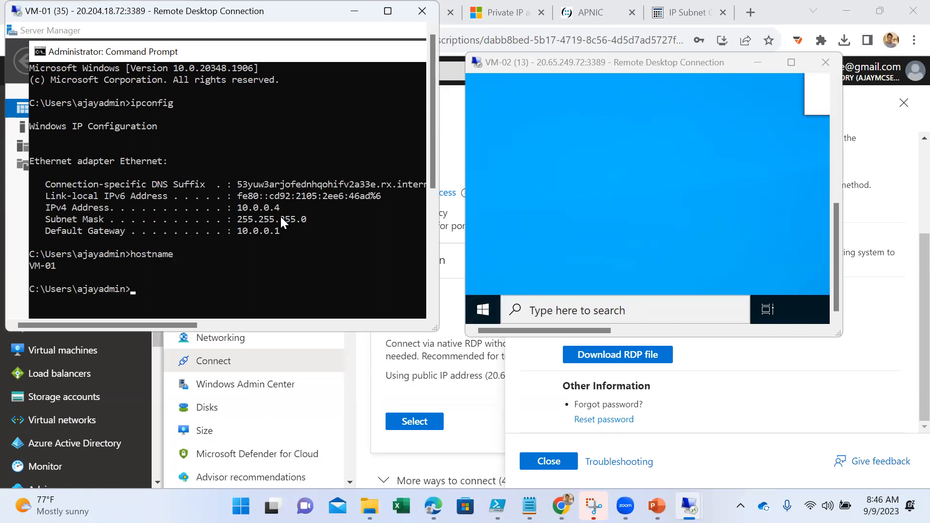
left_click_drag(284, 209, 47, 207)
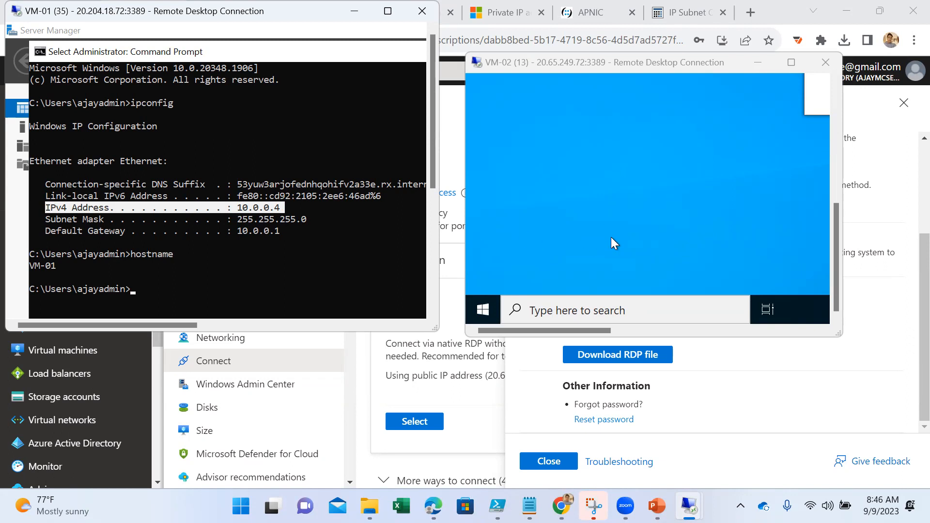
- Search for cmd in the VM-02 session and open a Command Prompt there
left_click(484, 309)
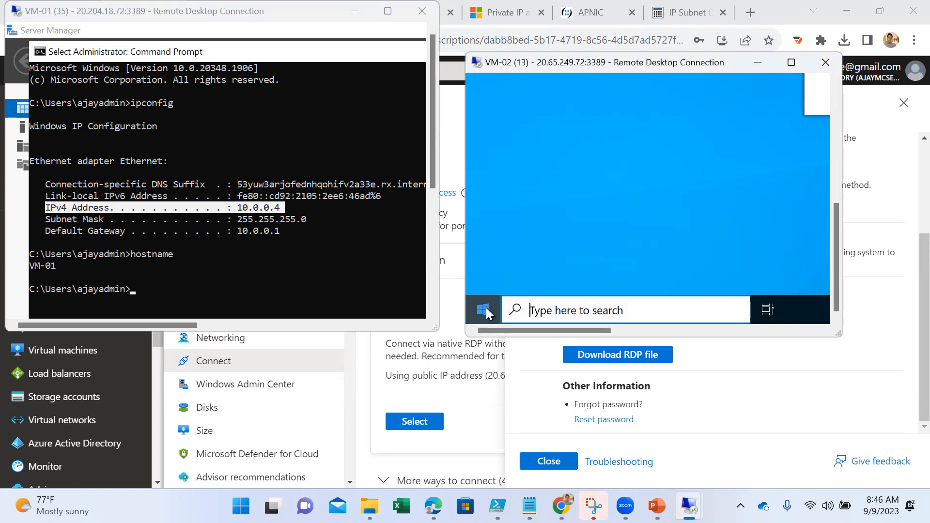
left_click(561, 310)
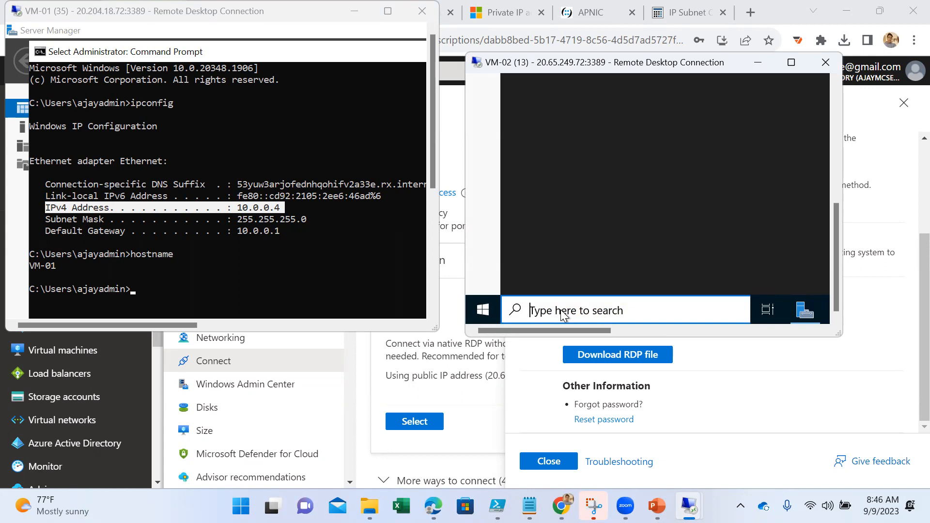
type("cmd")
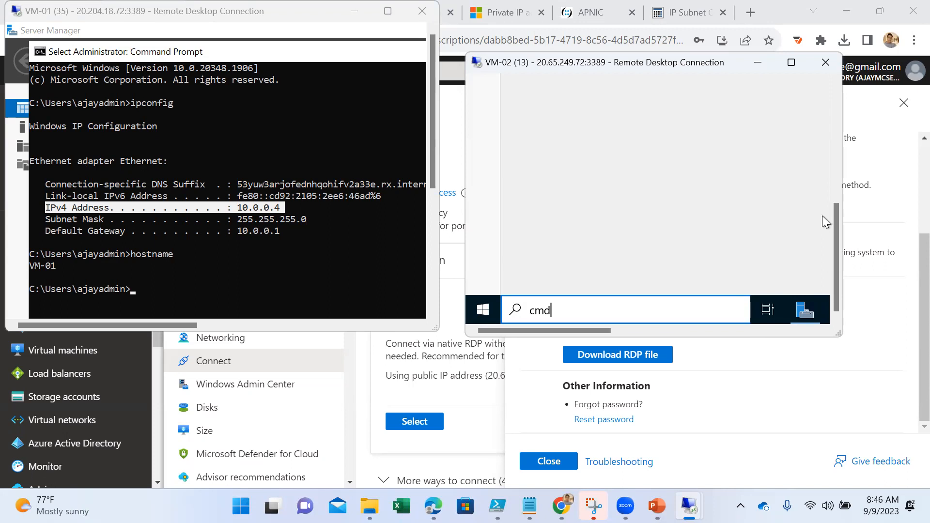
left_click(577, 178)
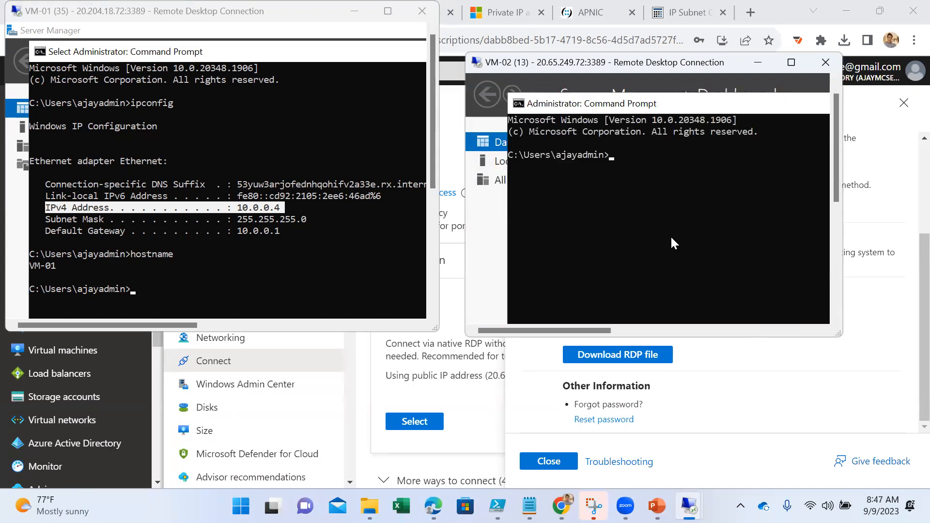
- Run hostname and ipconfig in VM-02's Command Prompt
type("hostname")
key("Return")
type("ipconfig")
key("Return")
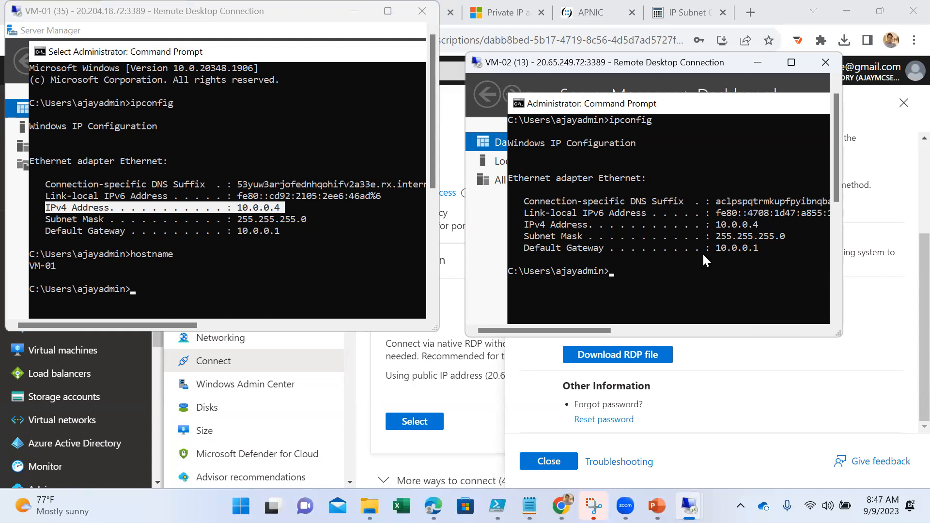
- Shift VM-02's Command Prompt so its output is fully readable, and compare its IP configuration with VM-01's IPv4 address
left_click_drag(717, 247, 748, 249)
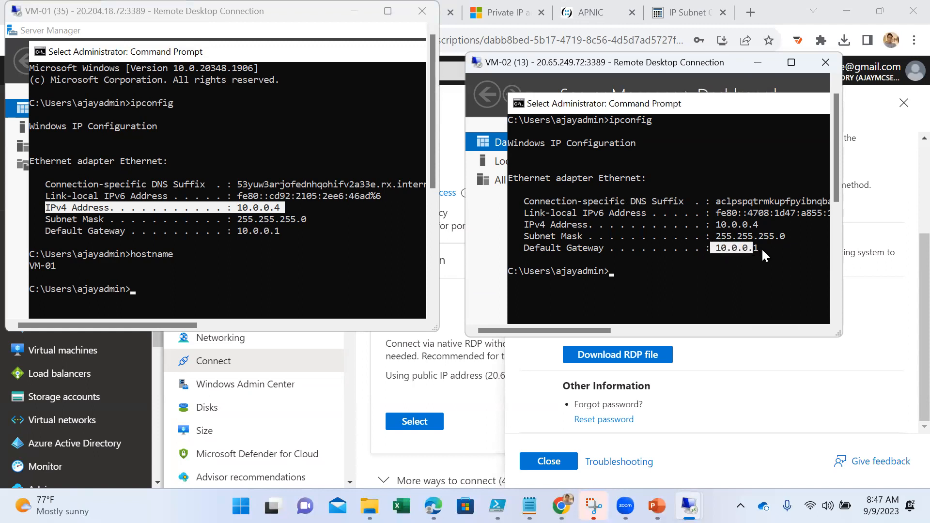
left_click(688, 269)
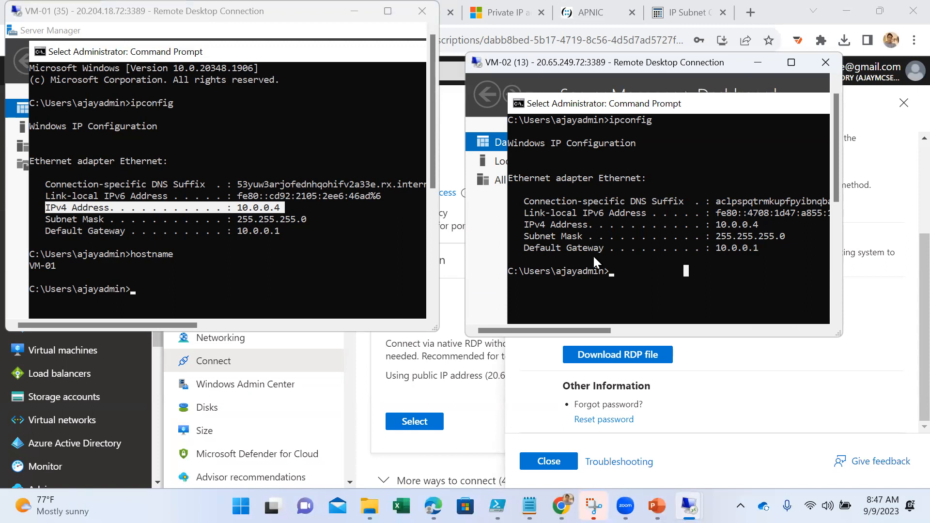
mouse_move(594, 82)
left_mouse_down()
mouse_move(585, 78)
mouse_move(603, 78)
left_mouse_up()
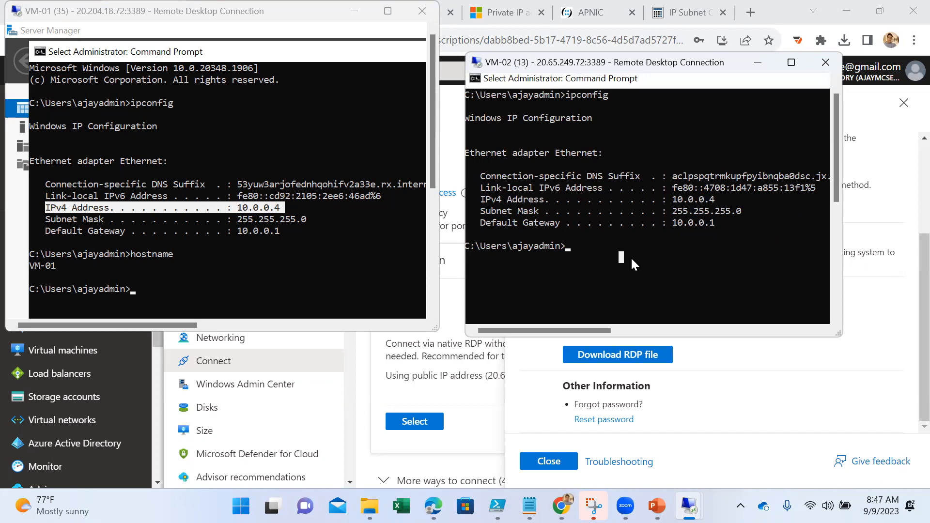
left_click(165, 230)
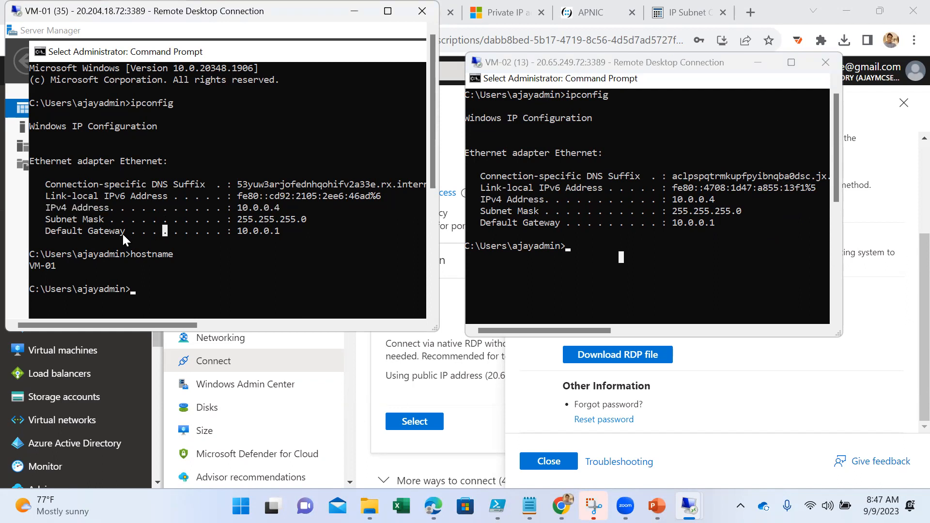
left_click_drag(280, 207, 216, 209)
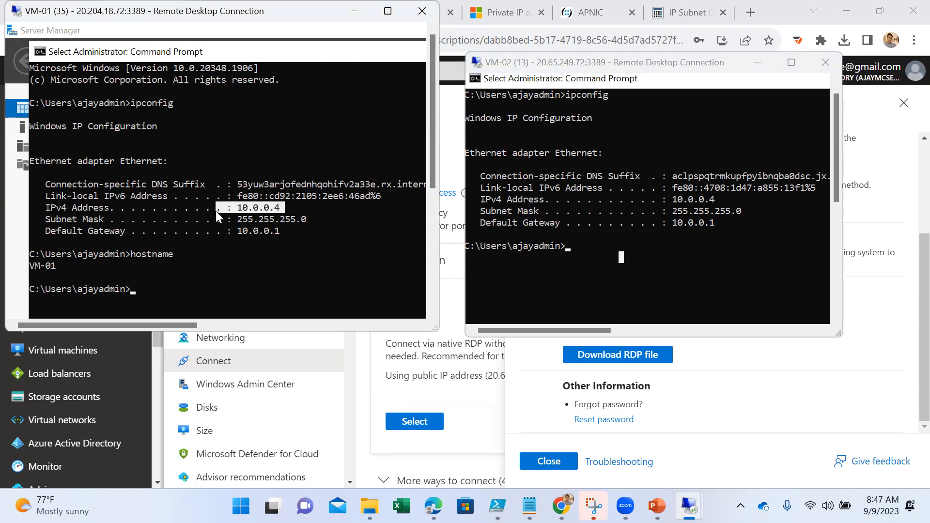
- Ping 10.0.0.4 from VM-02's Command Prompt to test reaching that private address
left_click(642, 236)
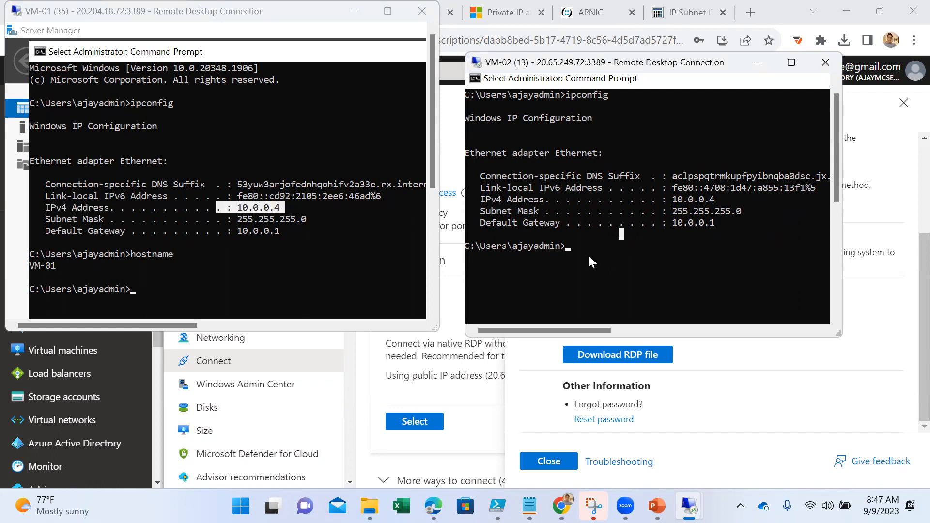
type("ping 10.")
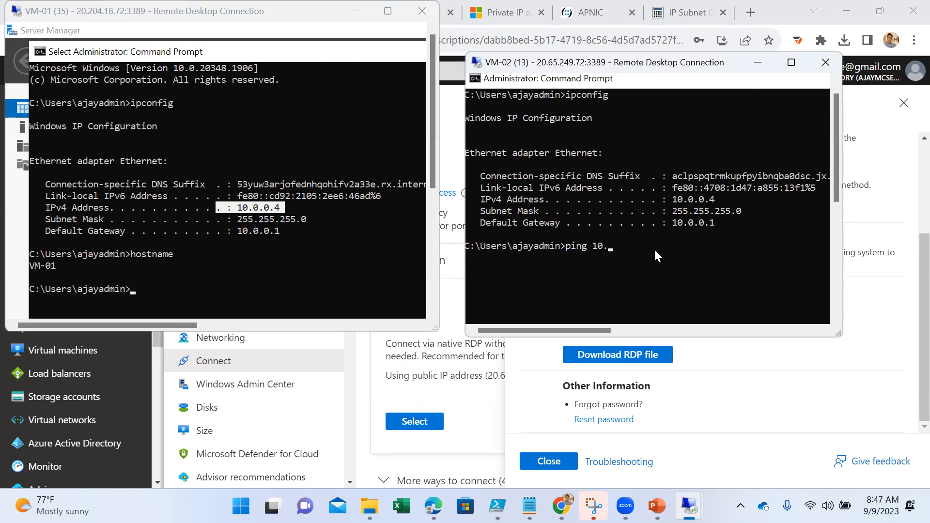
type("0.")
type("0.")
type("4")
key("Return")
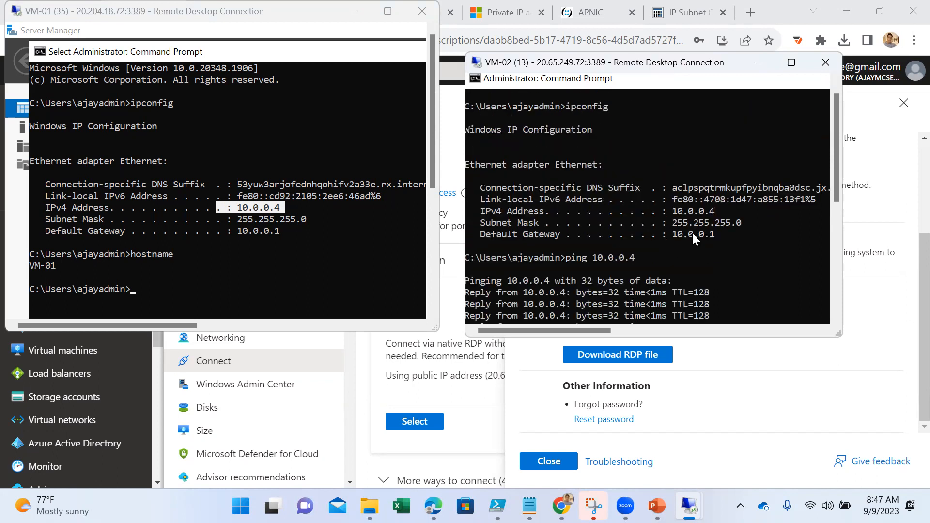
left_click(295, 237)
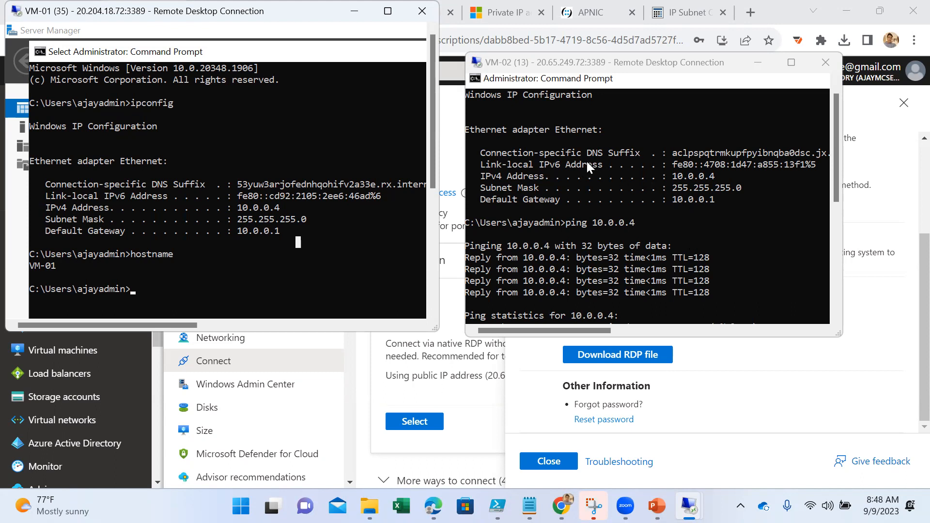
- Examine the ping replies and statistics for 10.0.0.4 in VM-02's Command Prompt, together with the ipconfig output above them
left_click(714, 277)
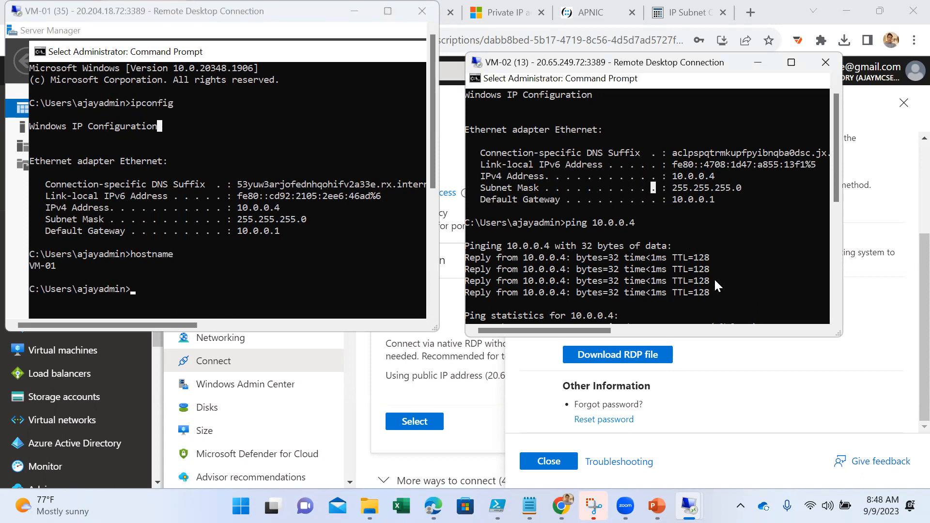
scroll(712, 273, "down", 3)
scroll(710, 271, "down", 1)
scroll(699, 264, "up", 4)
scroll(697, 255, "down", 1)
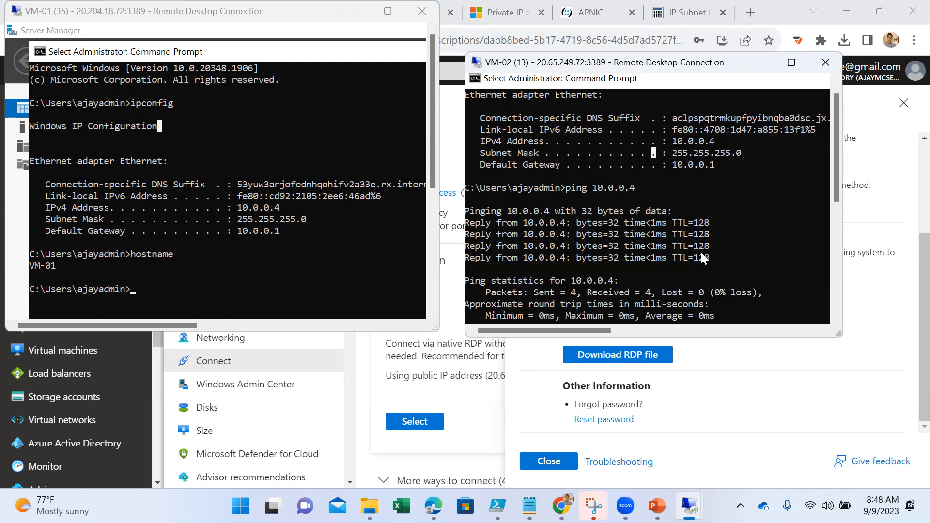
scroll(669, 257, "down", 4)
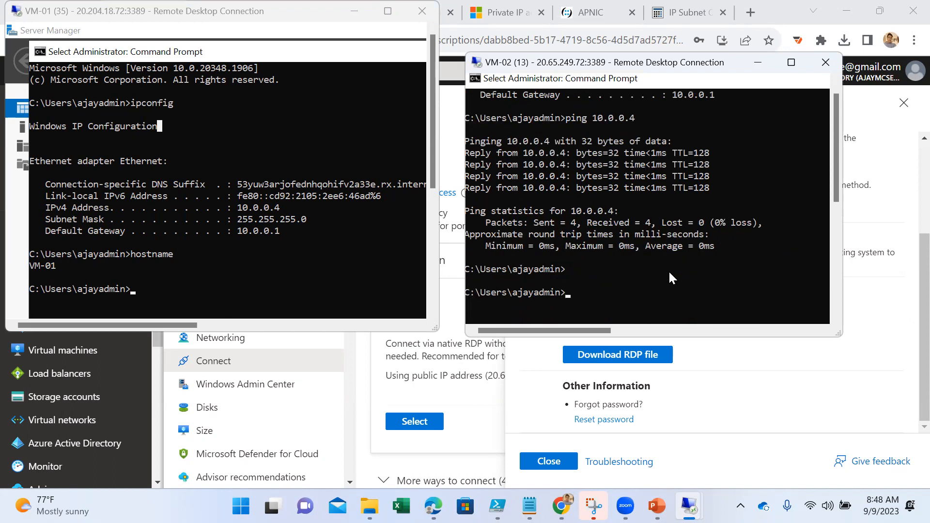
scroll(632, 249, "up", 1)
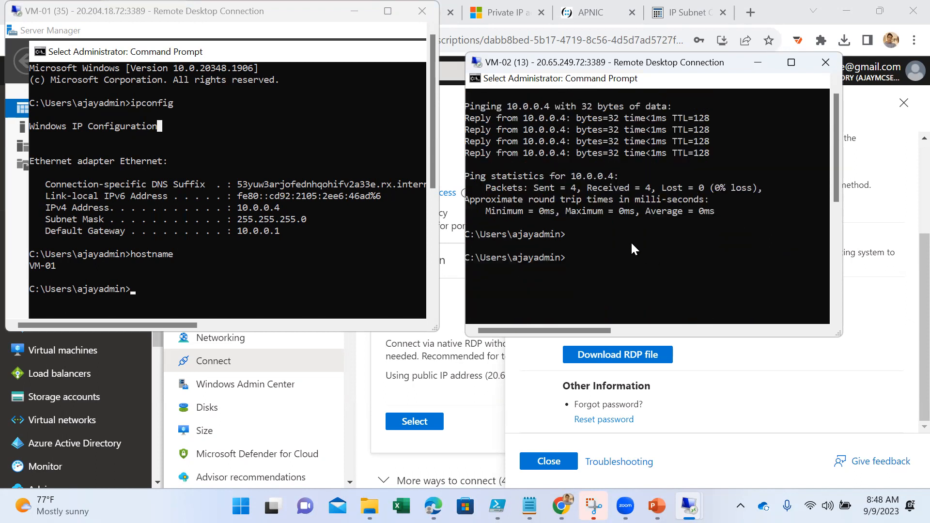
scroll(631, 244, "up", 4)
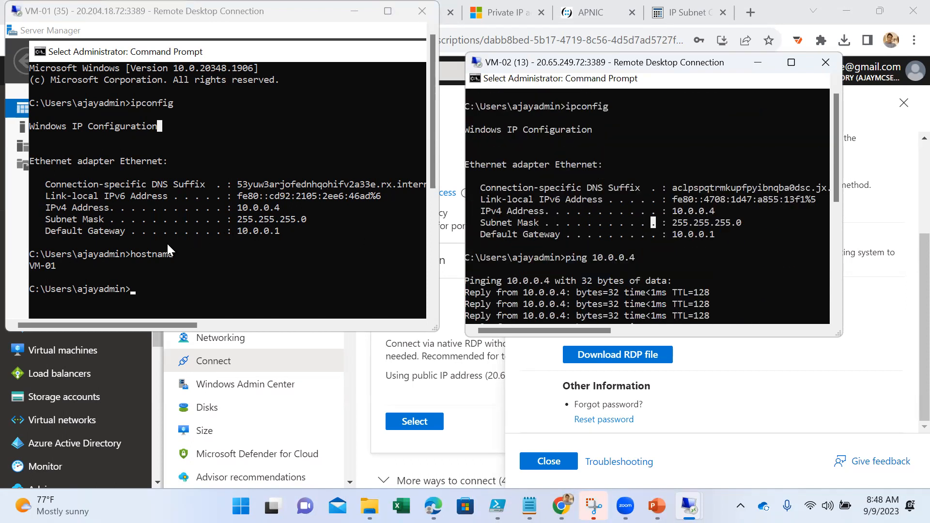
- Compare the IPv4 address and subnet mask in VM-01's ipconfig output with VM-02's ping results
left_click(300, 231)
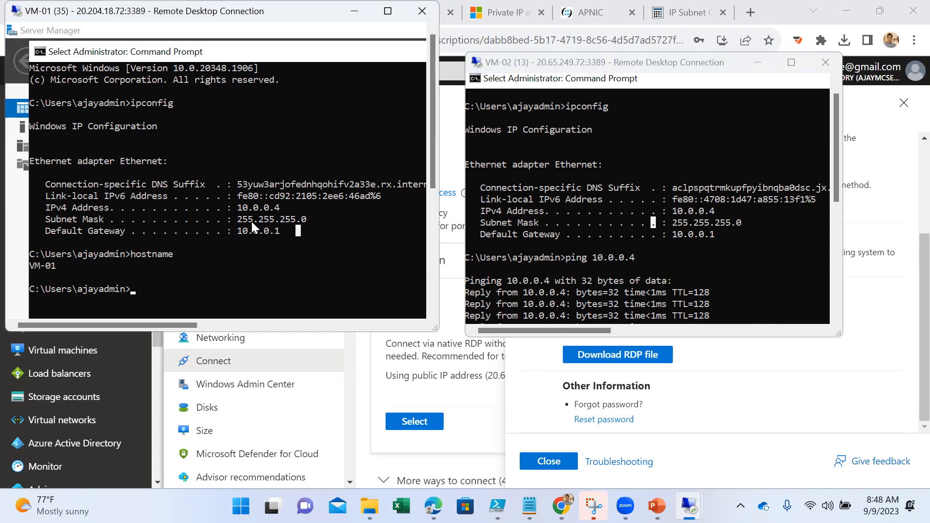
left_click_drag(312, 219, 192, 208)
left_click(272, 231)
left_click(720, 256)
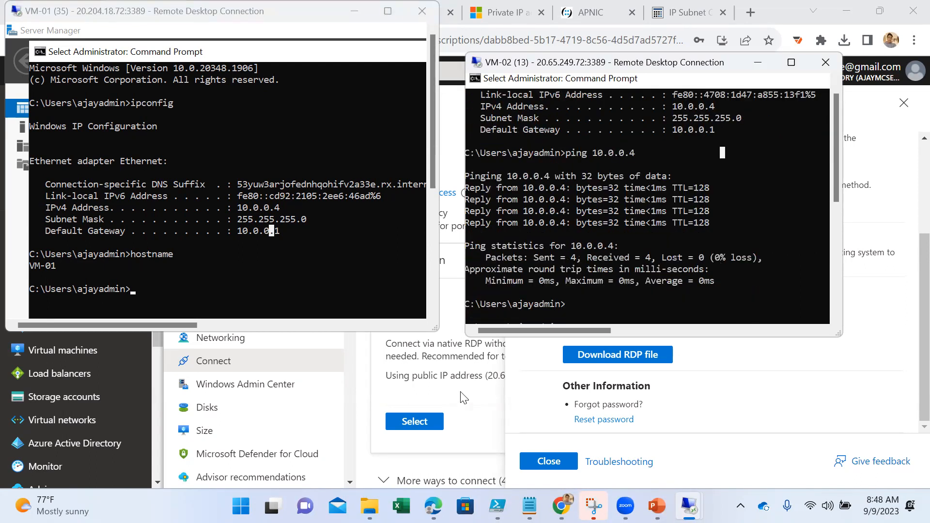
- Switch to the Azure portal, close the Native RDP pane and examine VM-02's Networking page down to its inbound port rules
left_click(477, 387)
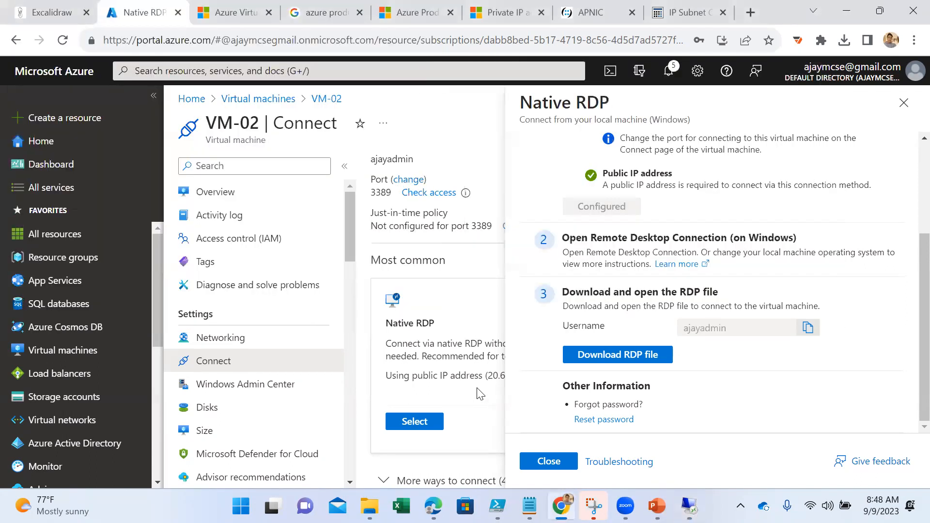
left_click(904, 102)
left_click(219, 337)
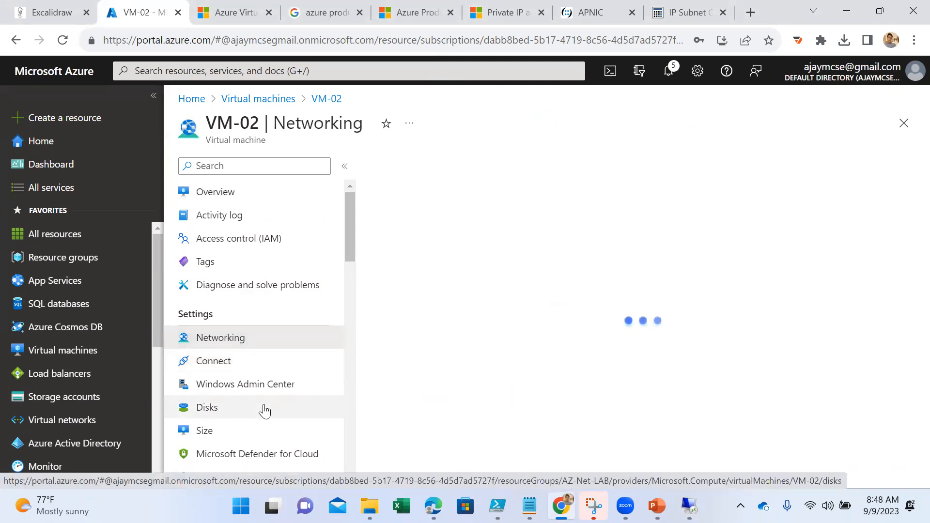
scroll(557, 392, "down", 3)
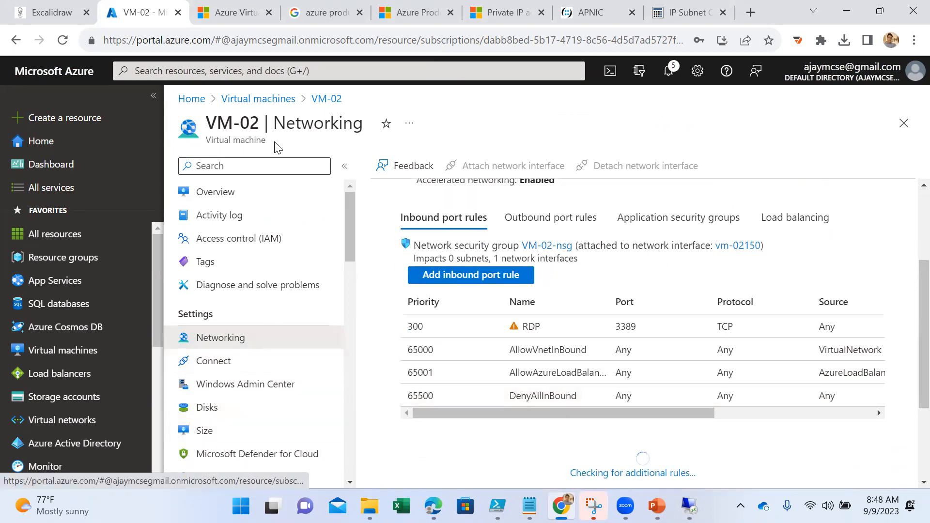
- Search the portal for the Virtual networks service, view VM-02-vnet's overview with its address space, and return to the network list
left_click(304, 71)
type("virtual")
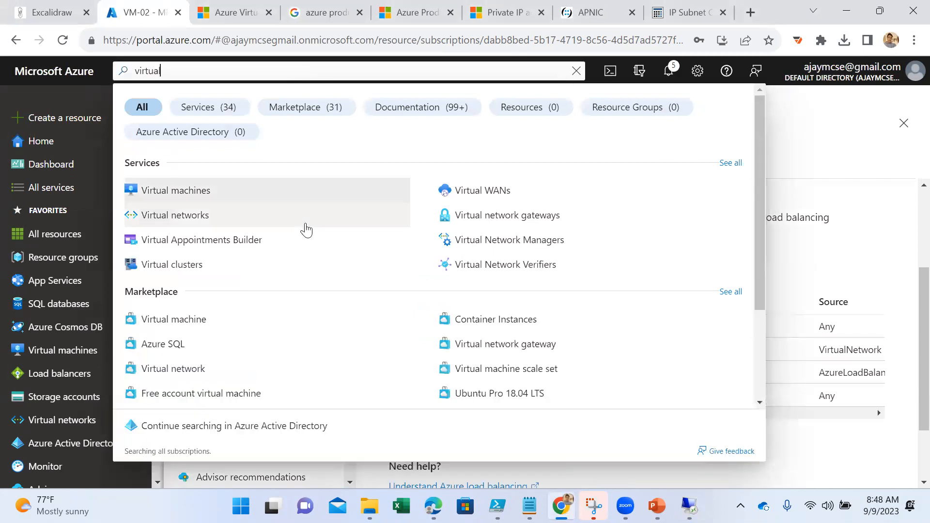
left_click(236, 223)
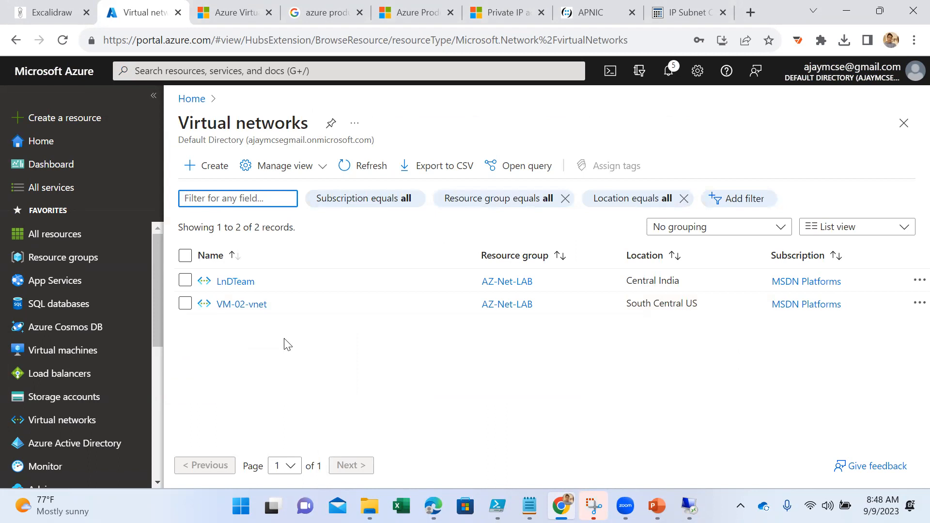
left_click(247, 305)
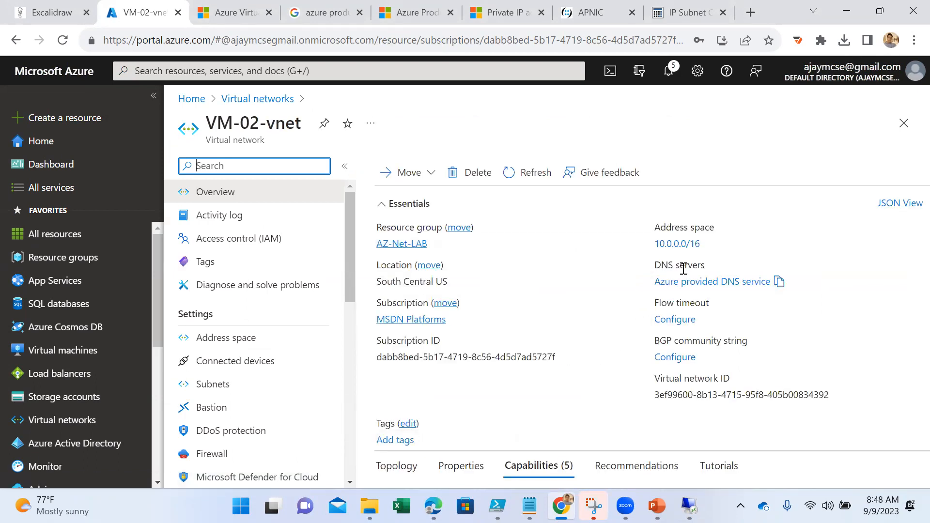
left_click(269, 98)
left_click(239, 72)
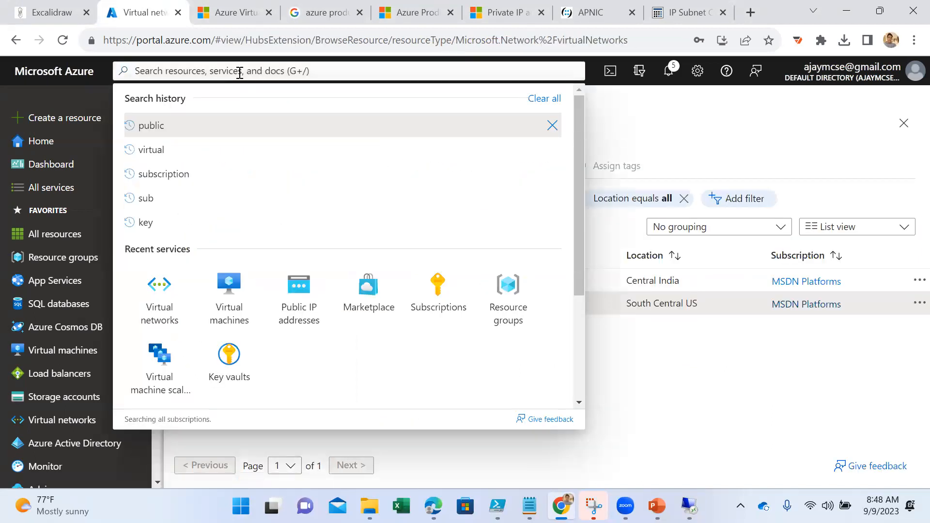
type("virtual n")
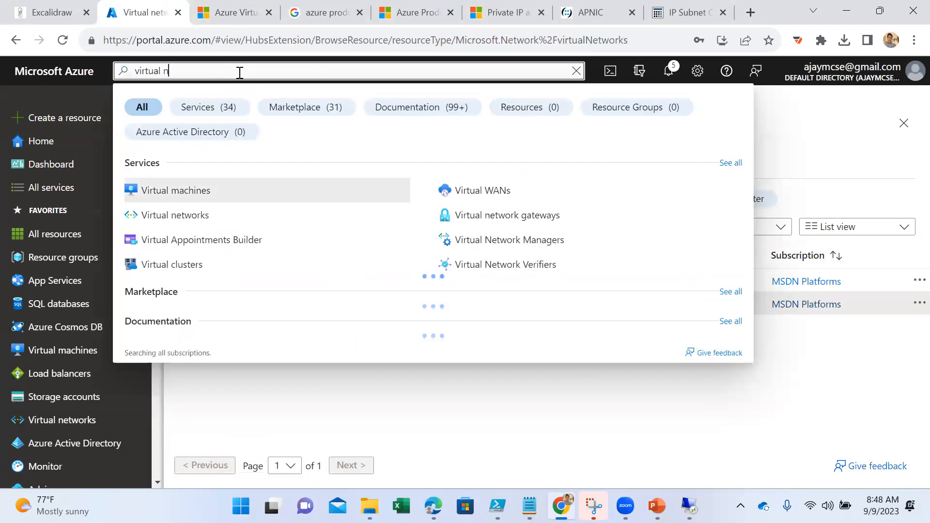
type("et")
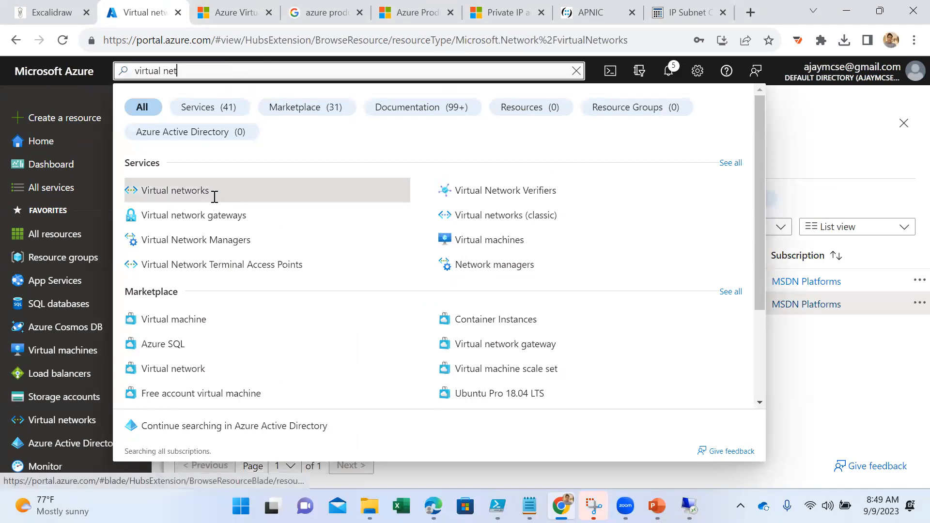
left_click(215, 197)
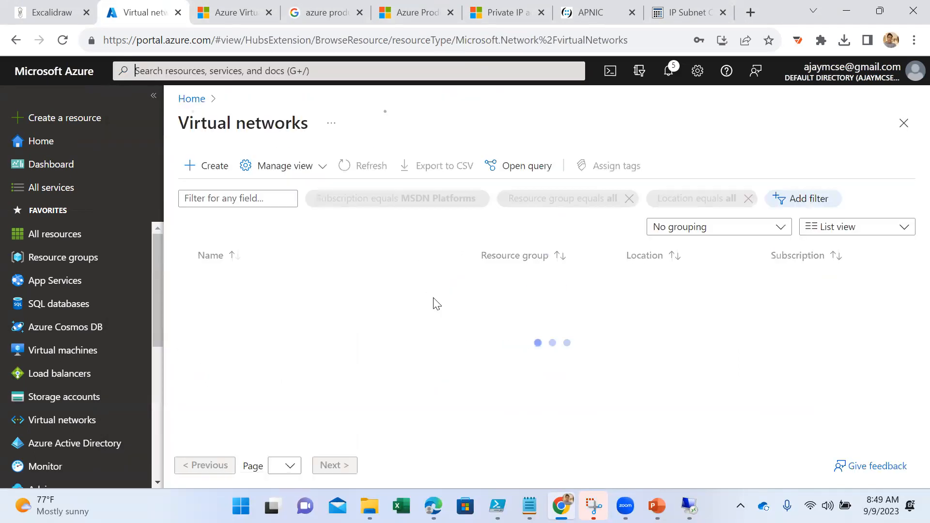
left_click(203, 166)
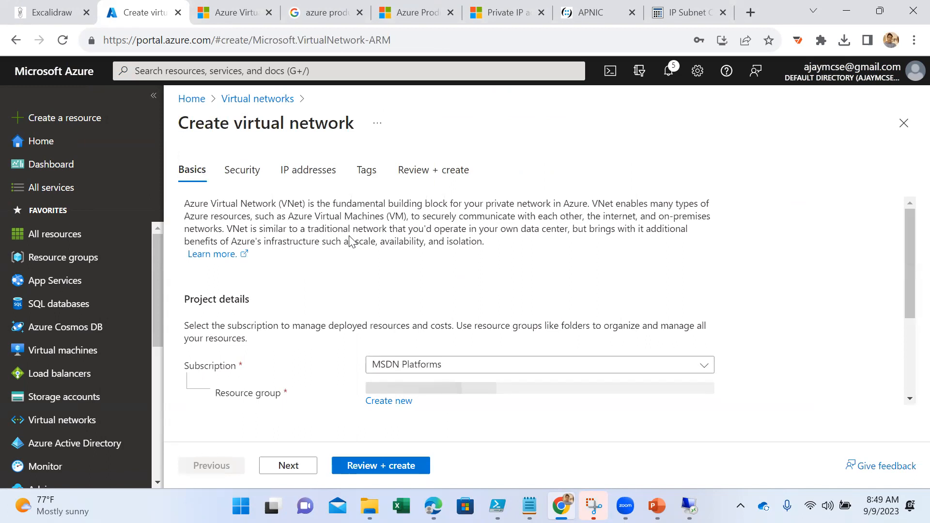
left_click(271, 100)
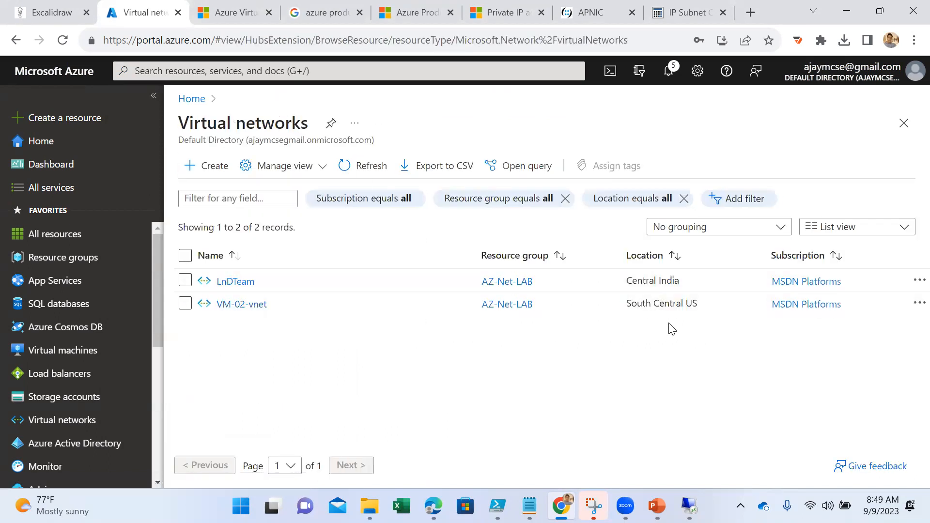
- Start creating a virtual network named VM-Network and set its region to (US) South Central US
left_click(211, 173)
scroll(464, 316, "down", 3)
left_click(441, 336)
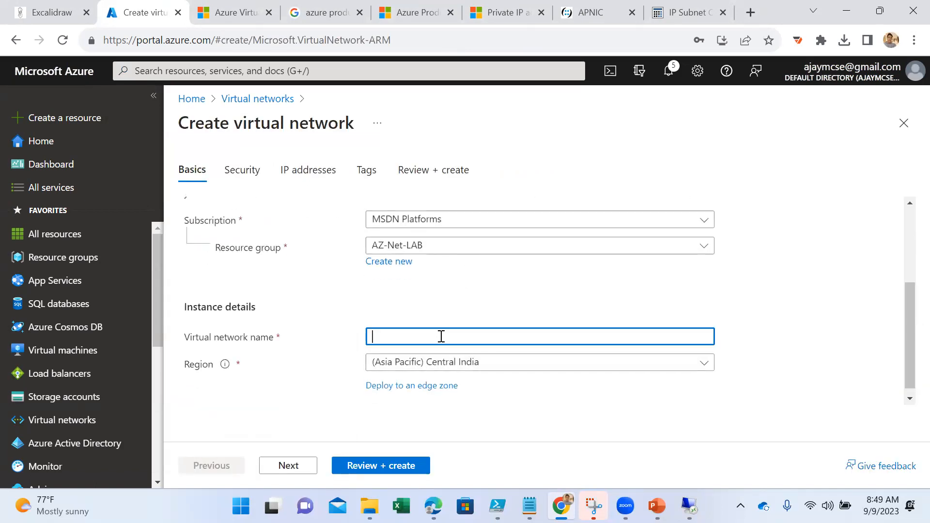
type("VM-")
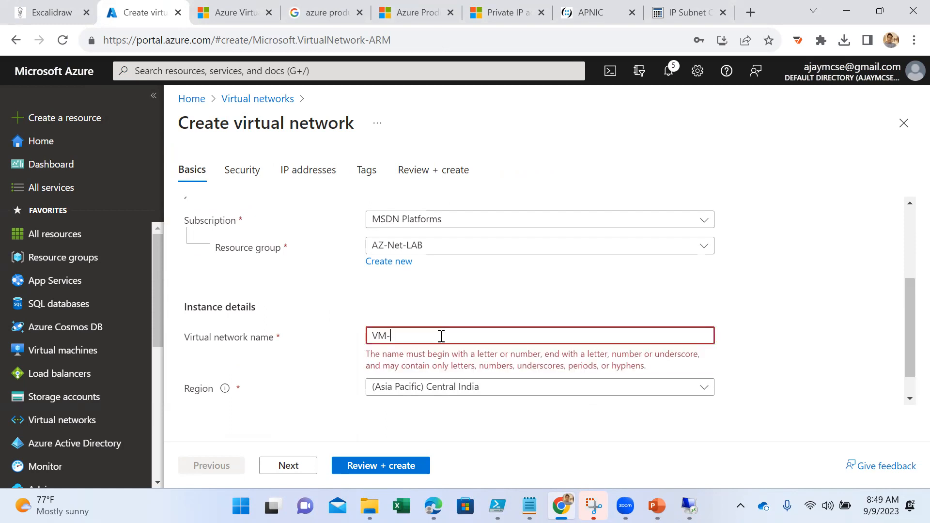
type("Network")
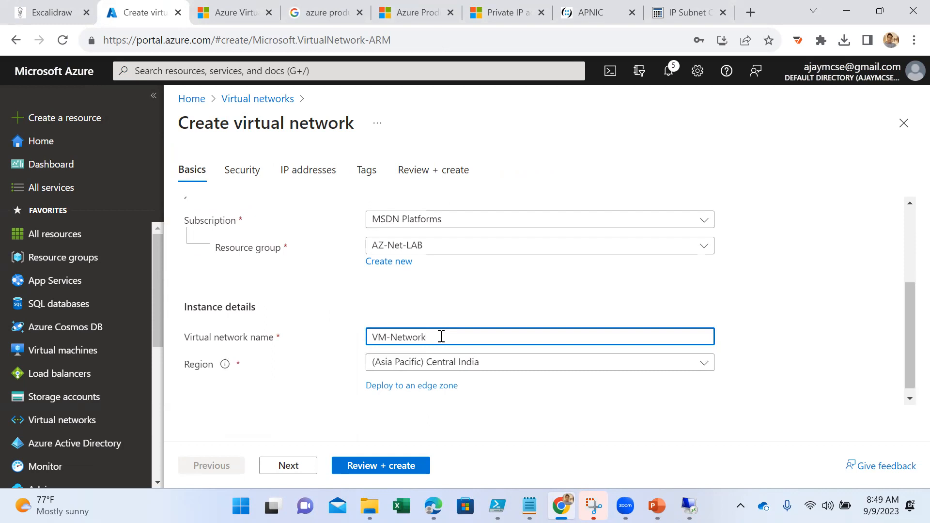
left_click(474, 366)
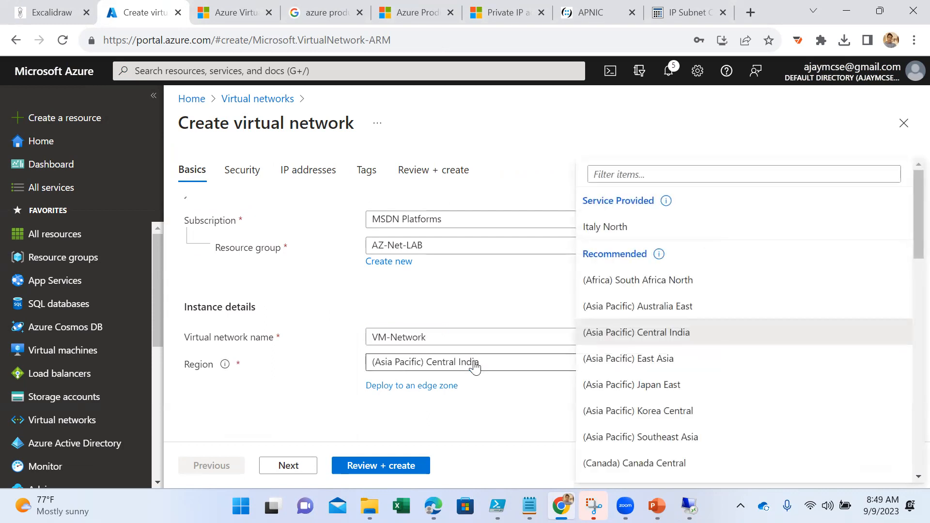
left_click(664, 161)
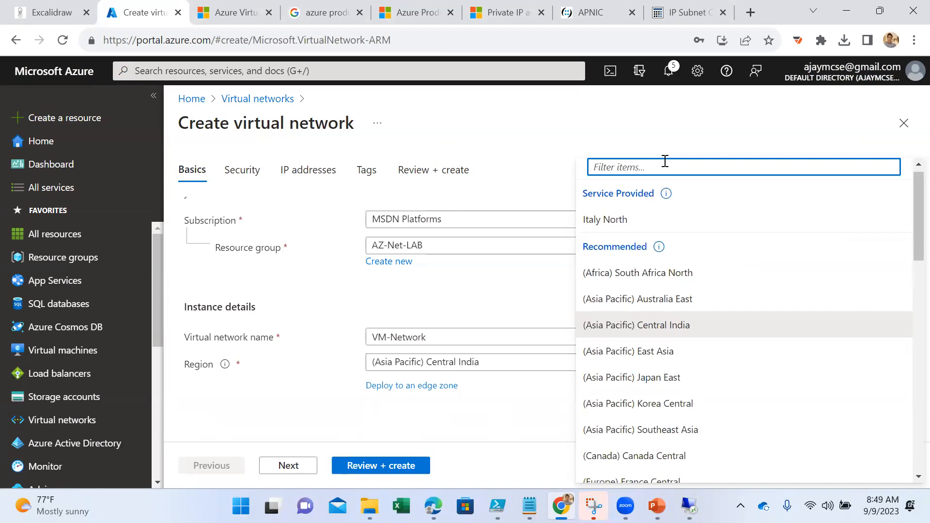
type("central us")
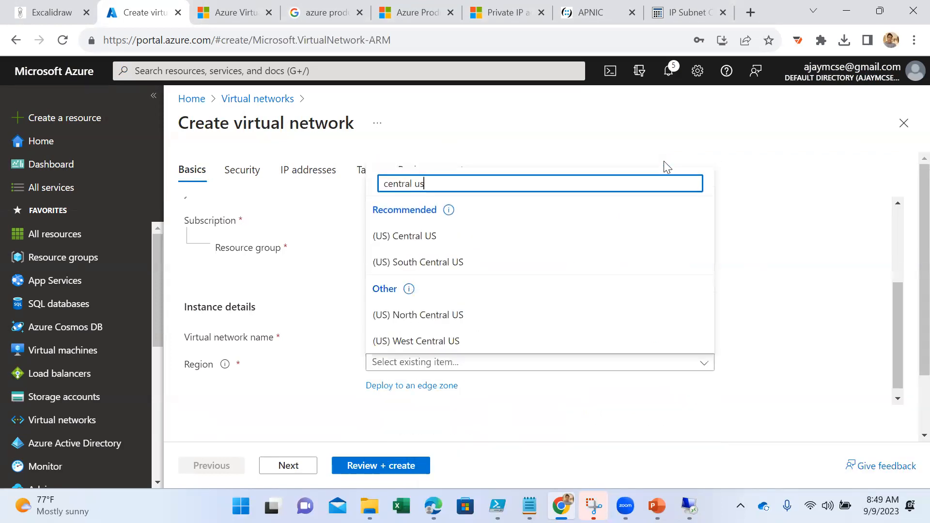
left_click(453, 264)
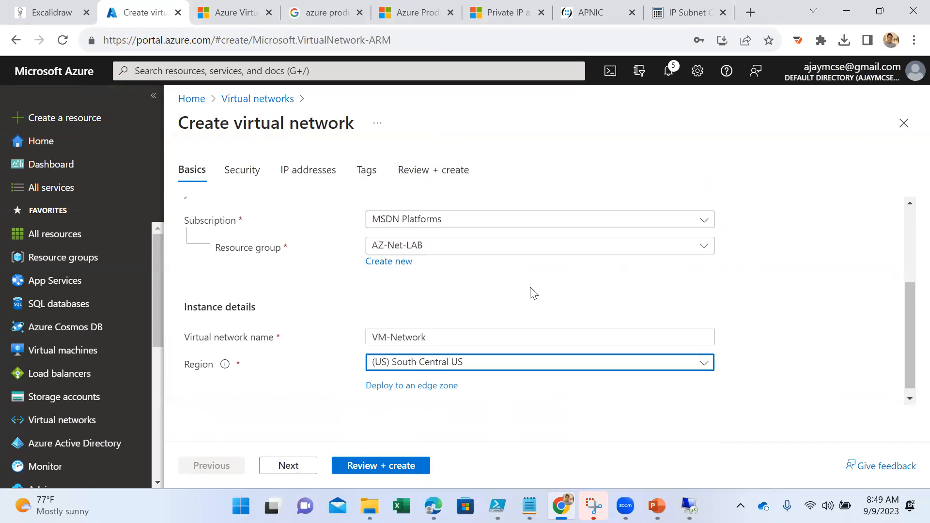
- Advance past the security settings without enabling any service and delete the default 10.0.0.0/16 address space
left_click(290, 467)
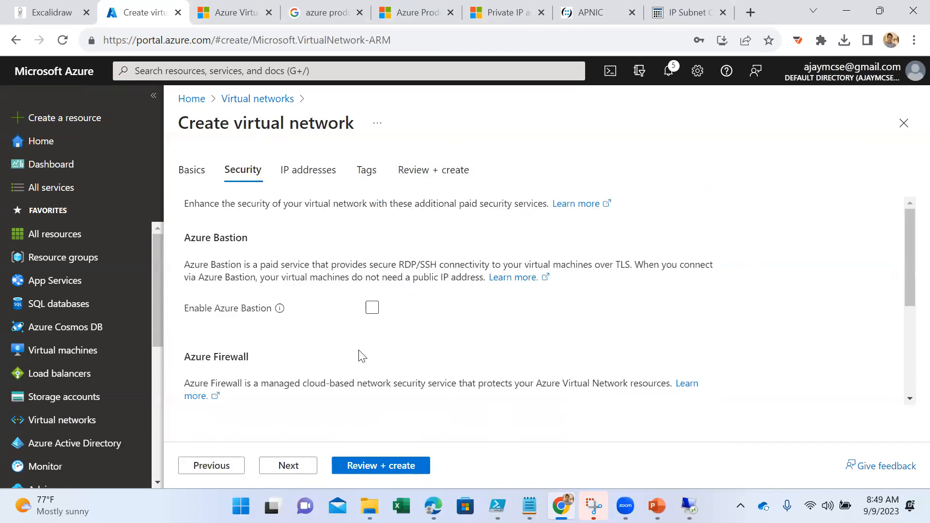
scroll(366, 352, "down", 2)
left_click(289, 465)
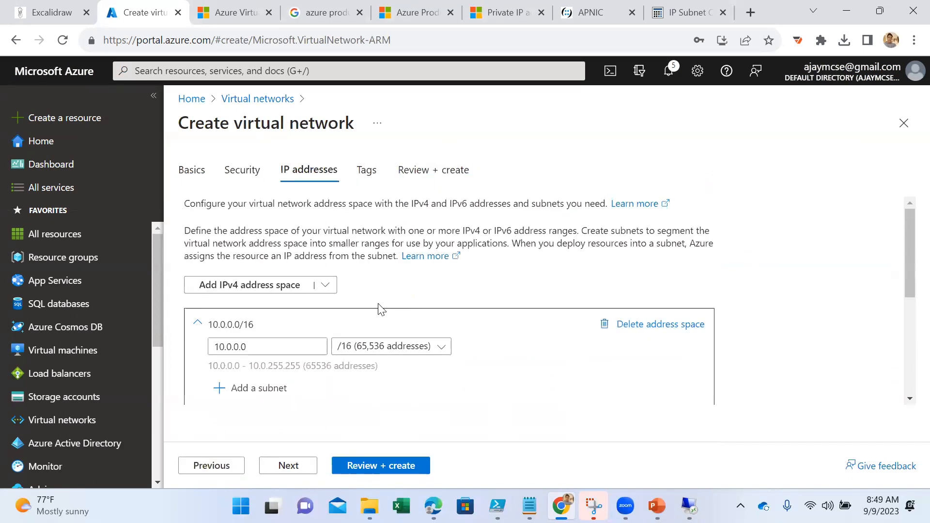
scroll(384, 312, "down", 2)
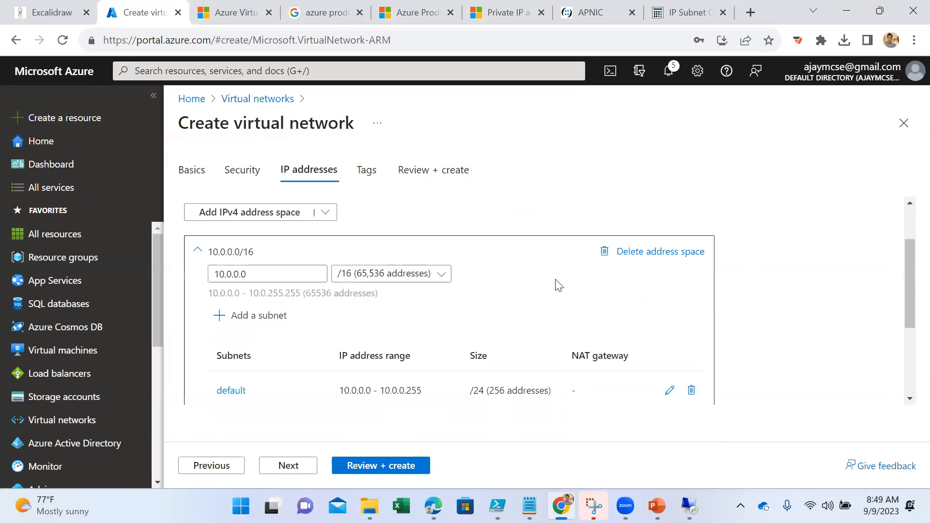
left_click(611, 259)
scroll(339, 300, "up", 1)
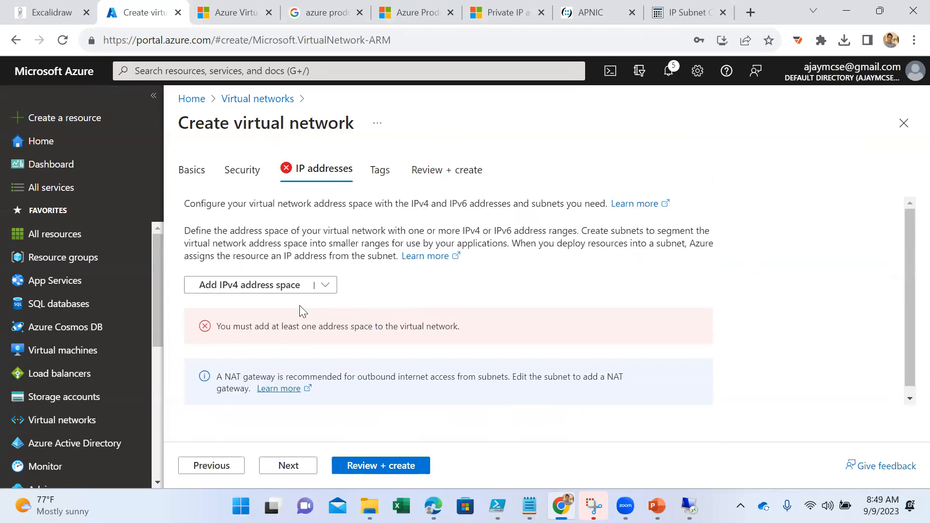
- Add a new IPv4 address space and enter 20.20.20.0 as its address
left_click(255, 290)
left_click_drag(259, 346, 172, 337)
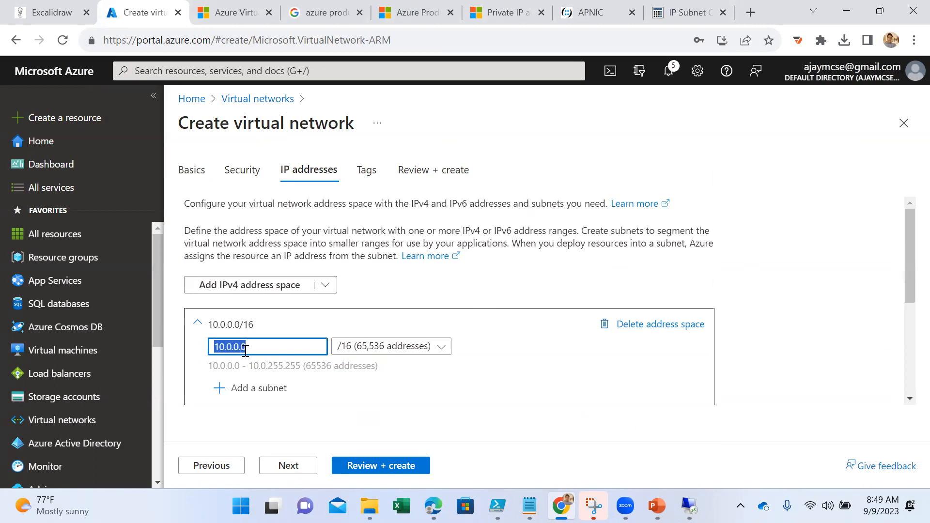
type("20.20.")
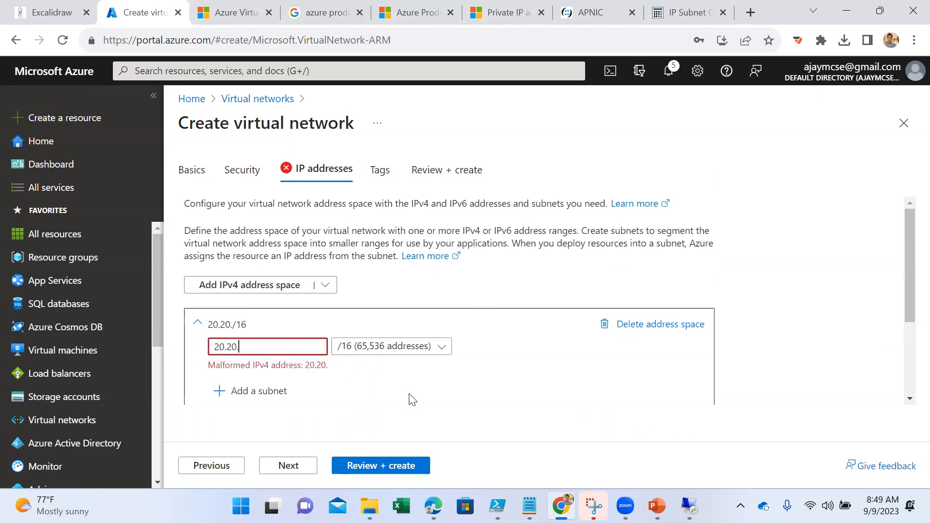
key("BackSpace")
key("BackSpace")
key("BackSpace")
key("BackSpace")
key("BackSpace")
key("BackSpace")
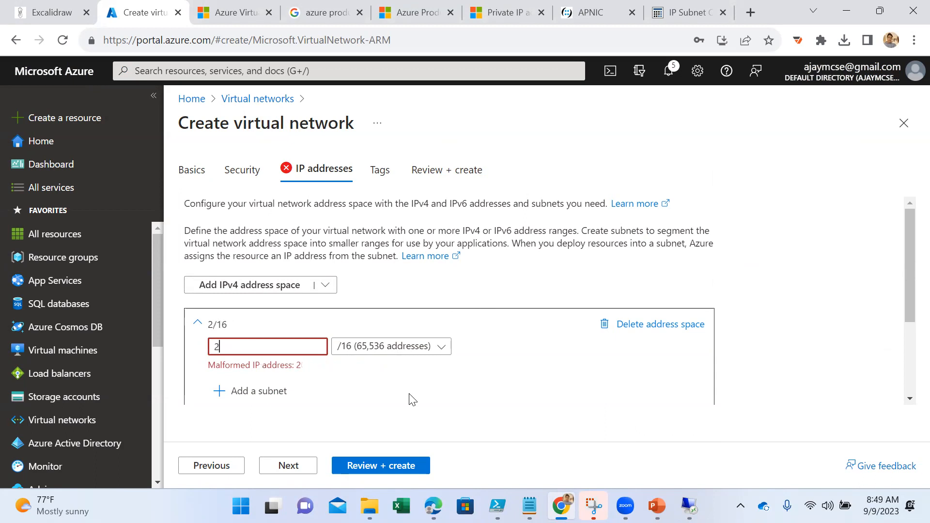
type("20.20.20.0")
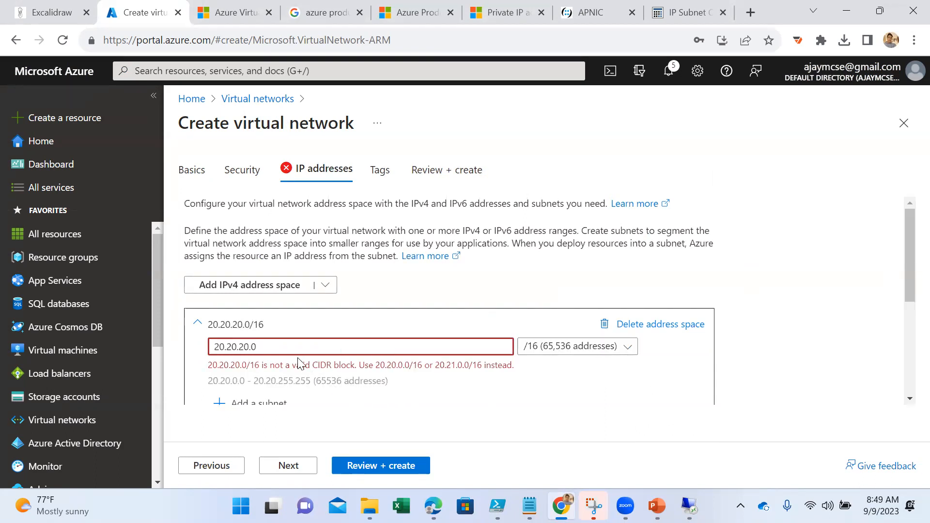
- Correct the new address space's starting address to 20.20.0.0 for the /16 range
key("BackSpace")
key("BackSpace")
key("BackSpace")
key("BackSpace")
type("0")
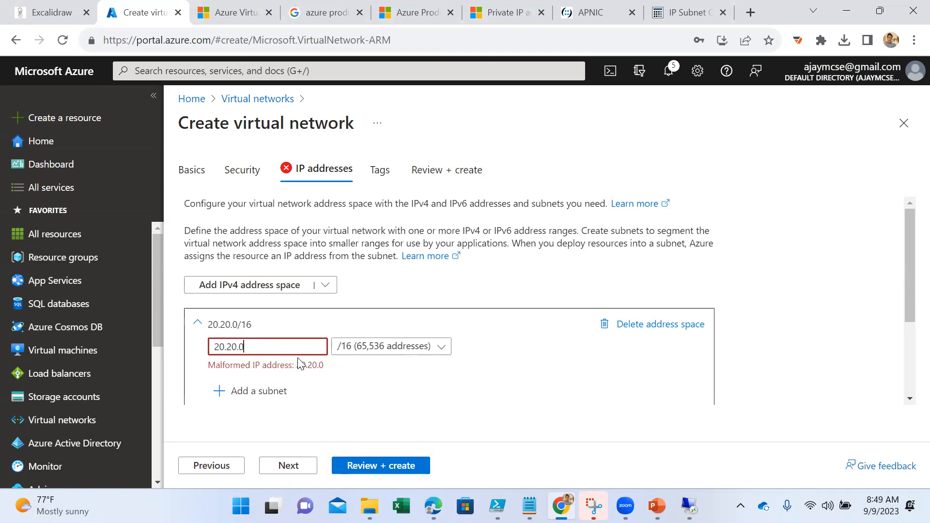
type(".0")
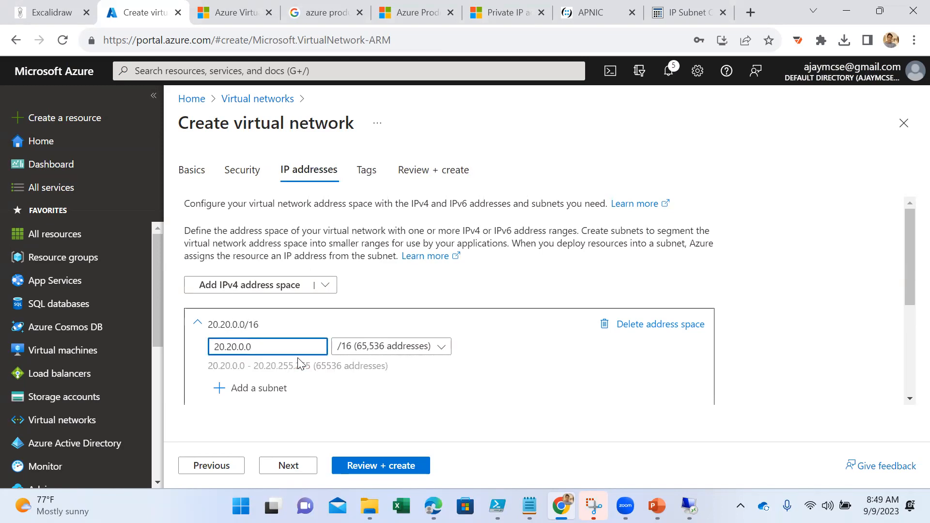
- Add a subnet named server to the 20.20.0.0/16 address space, keeping the 20.20.0.0 starting address and /24 size
scroll(557, 362, "down", 2)
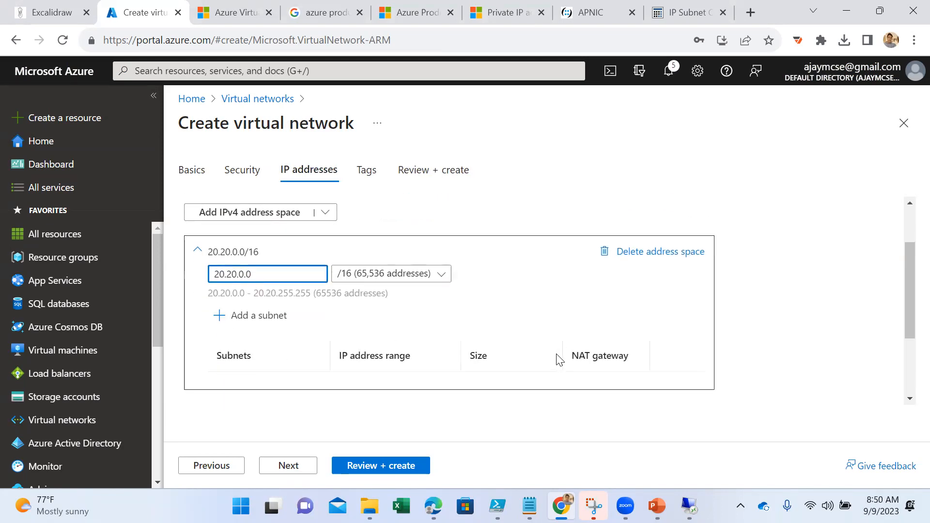
left_click(248, 320)
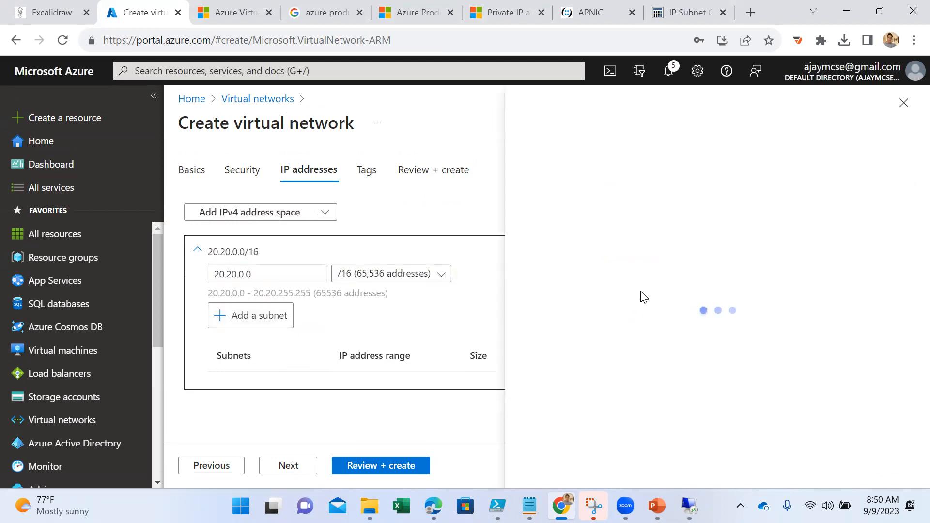
double_click(790, 286)
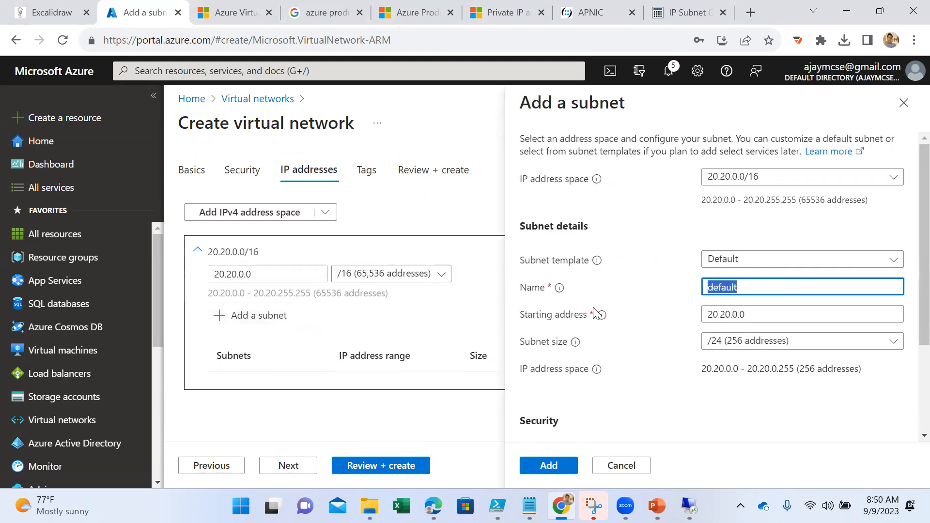
type("server")
scroll(624, 383, "down", 1)
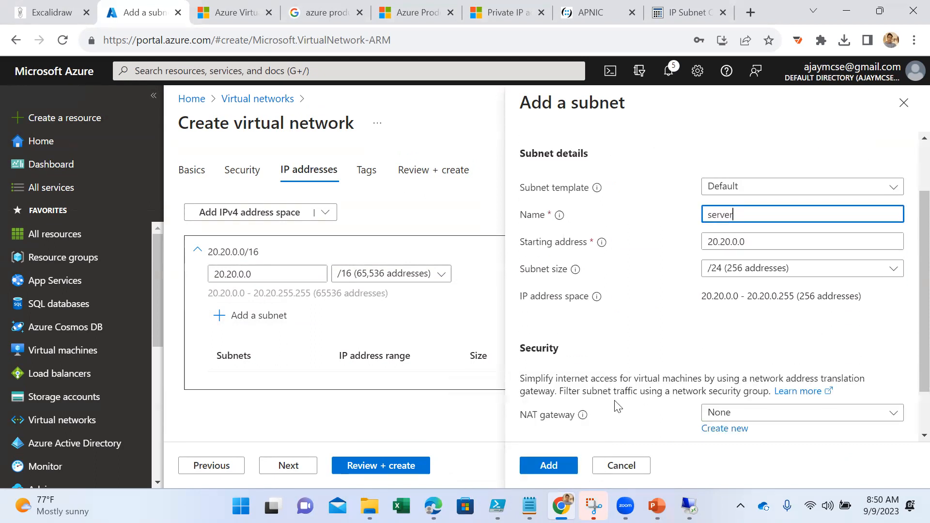
left_click(549, 466)
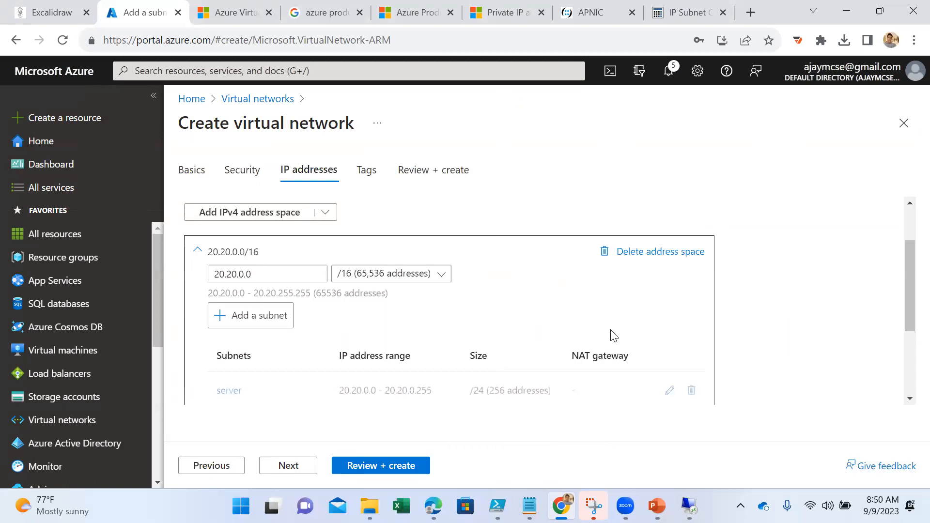
- Check the address space, subnet and review summary, and create the virtual network
scroll(397, 334, "down", 2)
scroll(400, 335, "up", 3)
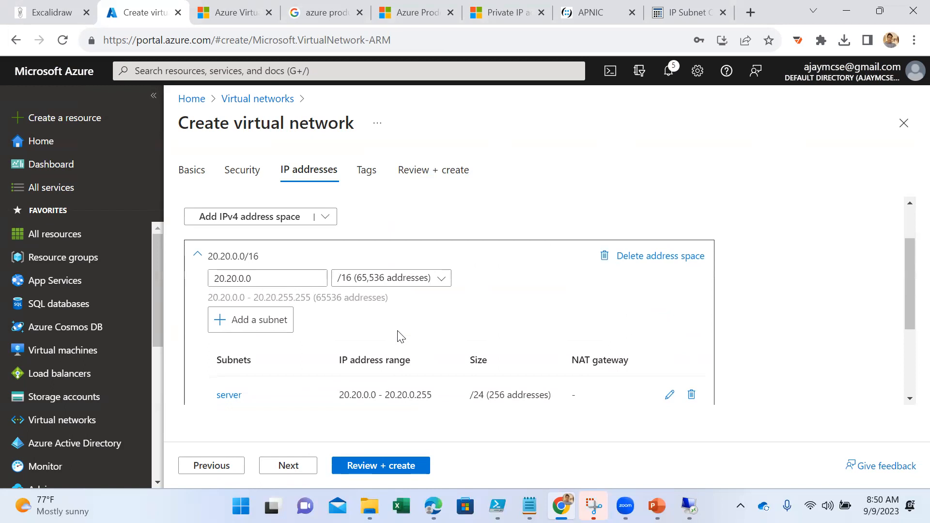
scroll(387, 354, "down", 2)
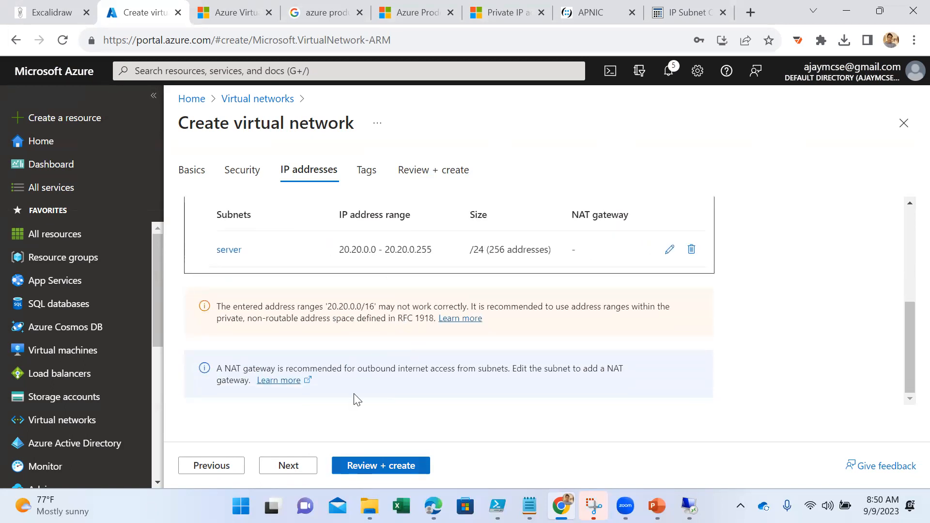
scroll(337, 339, "up", 3)
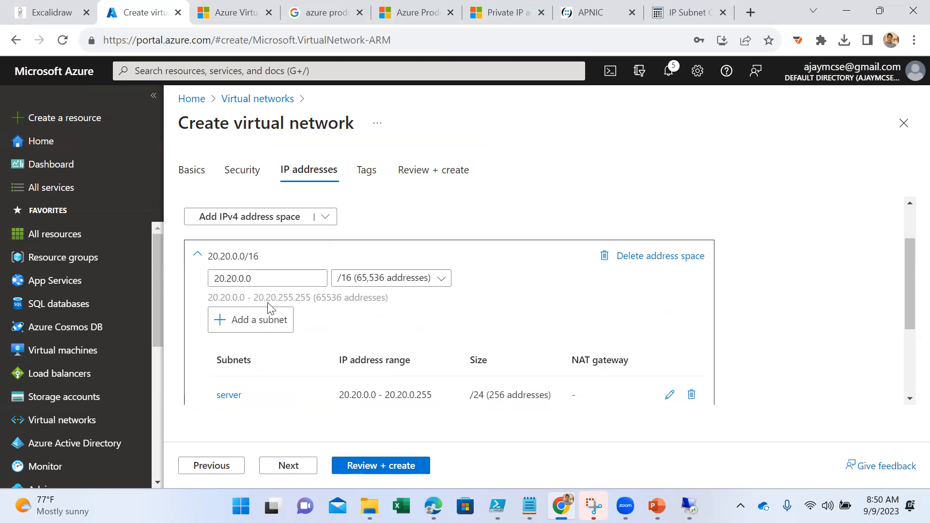
scroll(339, 349, "down", 3)
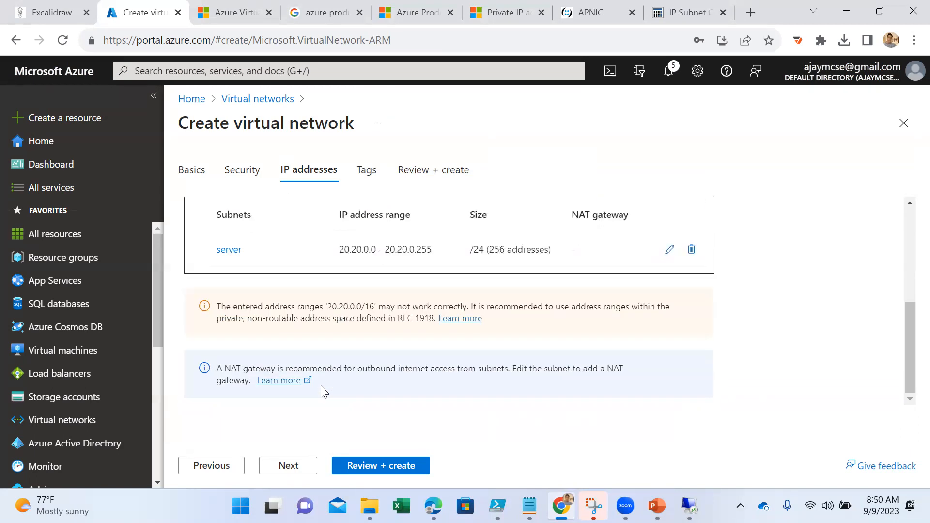
left_click(377, 465)
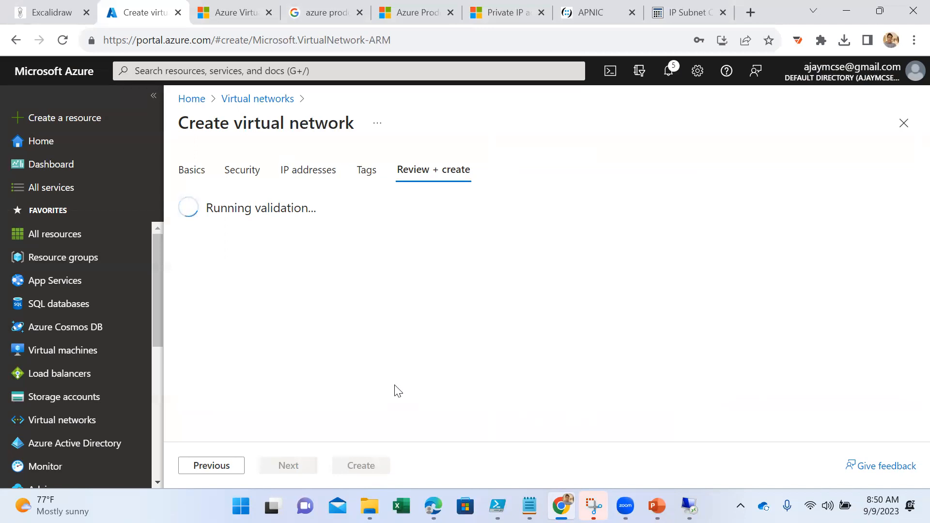
scroll(421, 364, "down", 3)
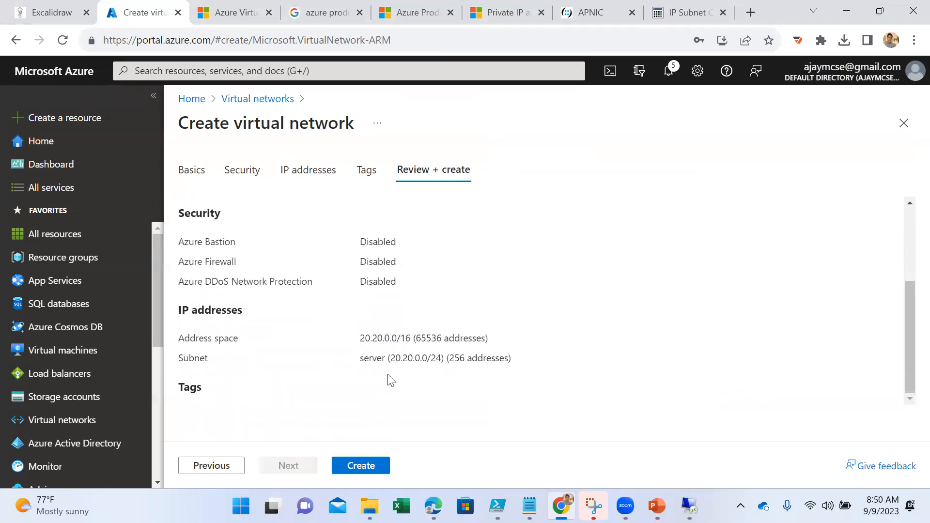
left_click(360, 465)
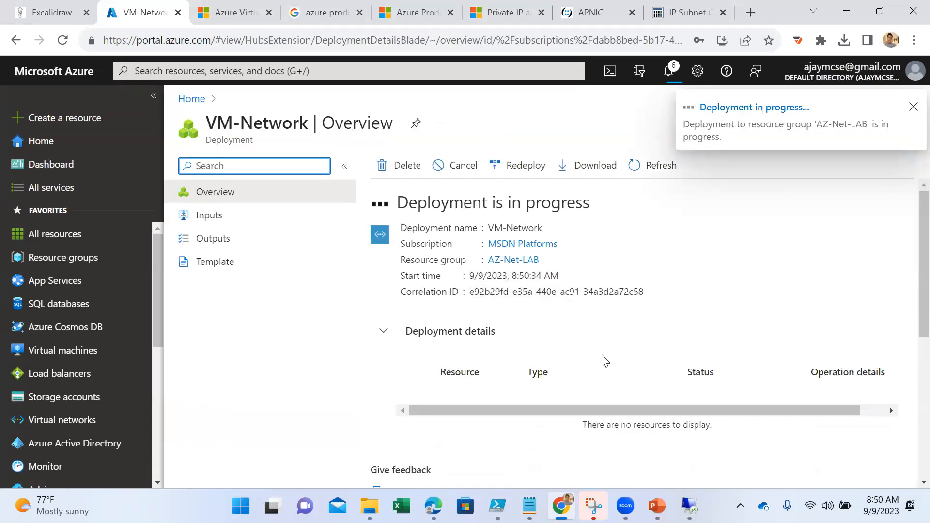
- Switch to the VM-02 Remote Desktop session and close it, confirming the disconnection
mouse_move(689, 506)
left_click(732, 460)
left_click(825, 62)
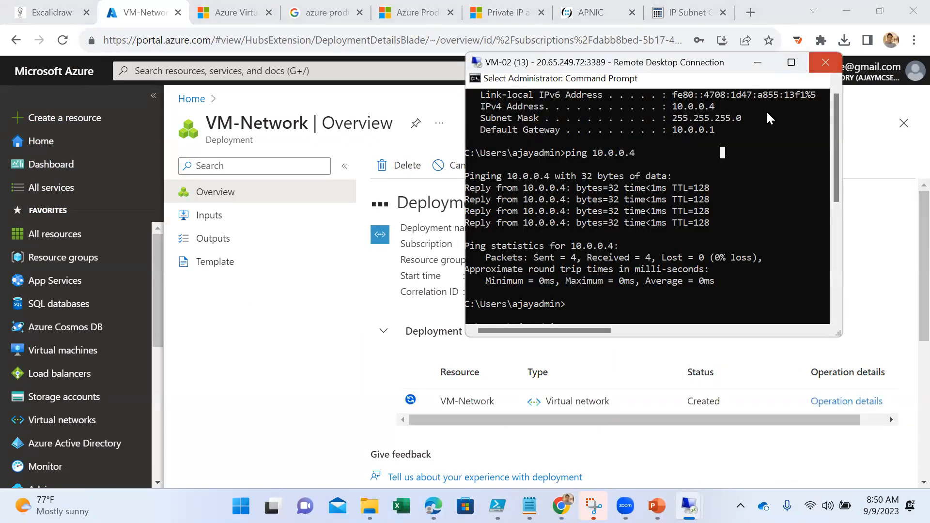
left_click(702, 224)
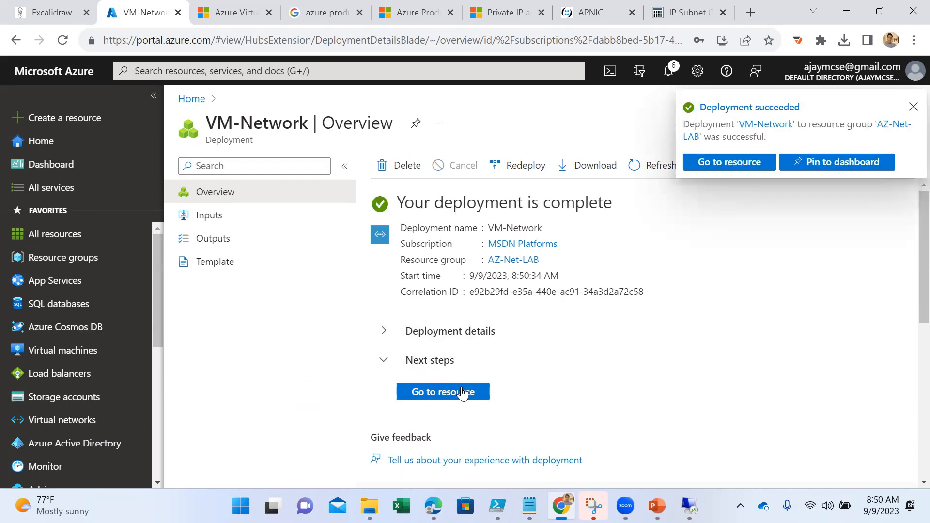
- Open the deployed VM-Network resource and examine its connected devices, address space, subnets and overview
left_click(466, 391)
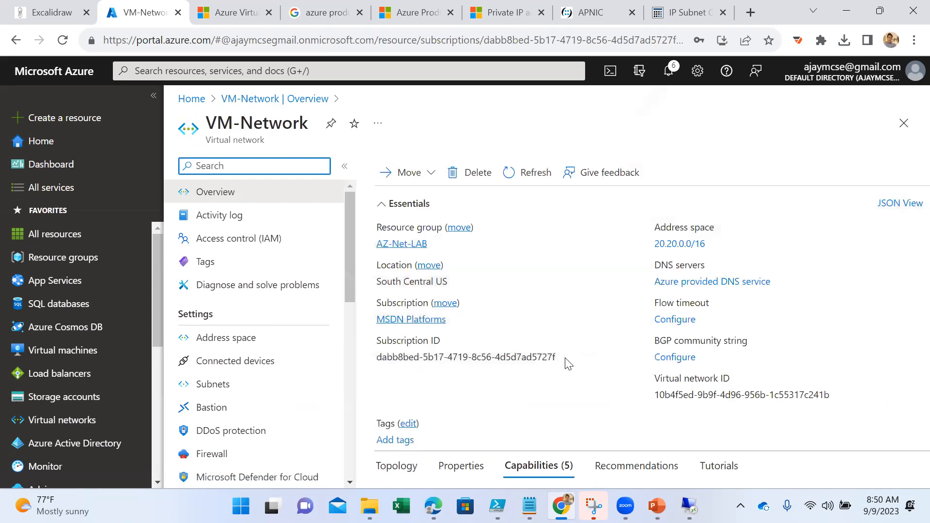
left_click(248, 369)
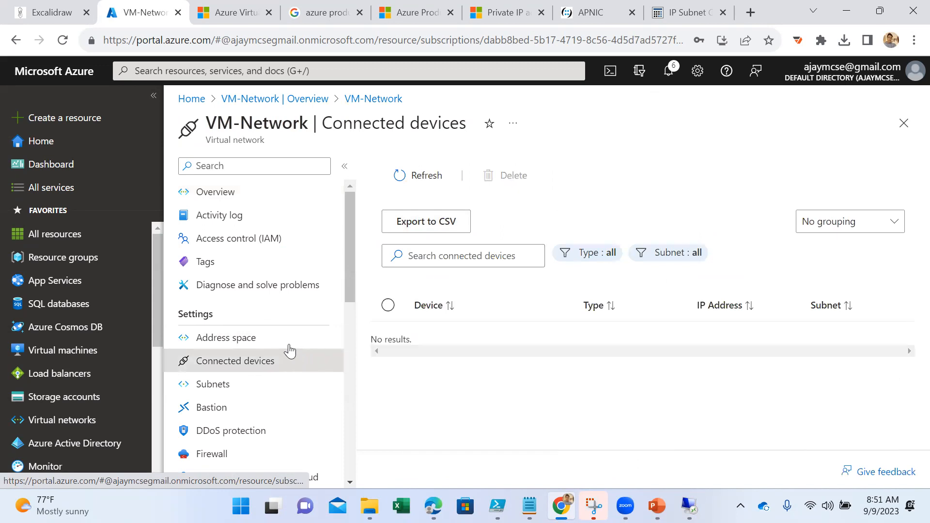
left_click(273, 343)
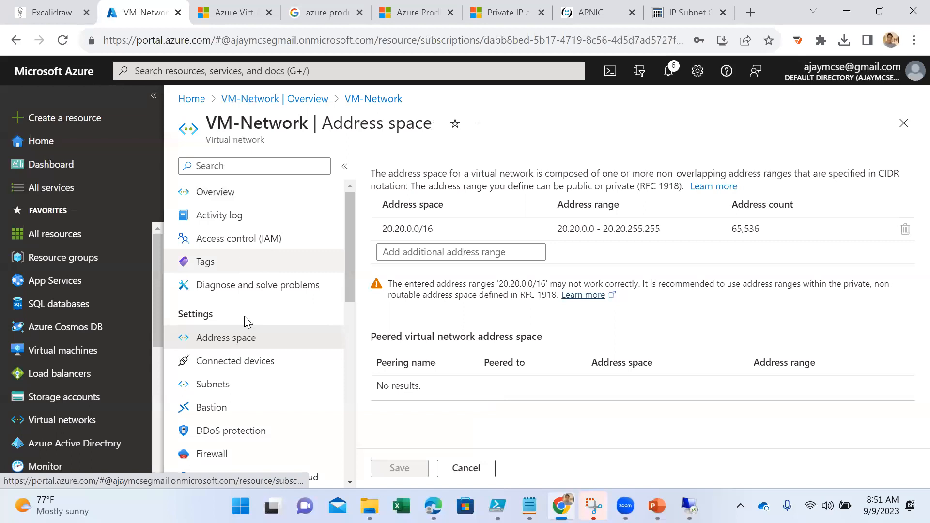
left_click(225, 385)
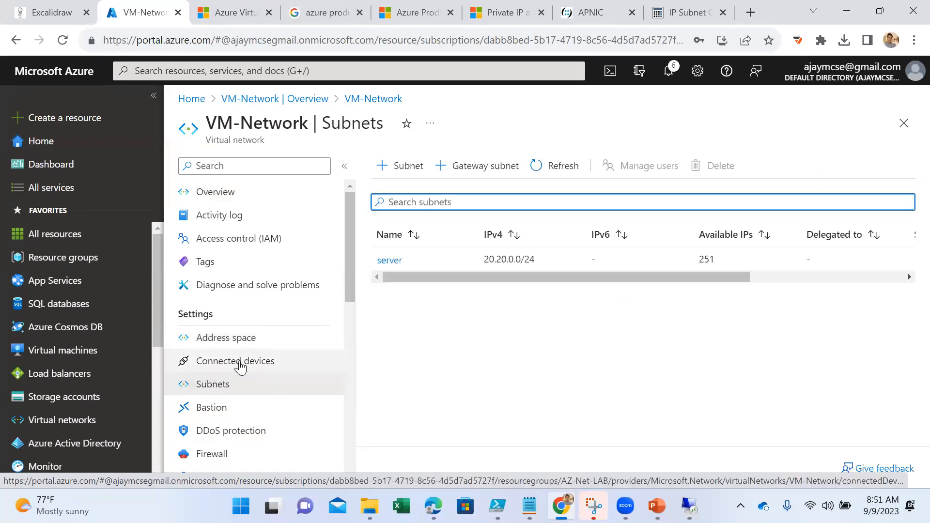
left_click(229, 194)
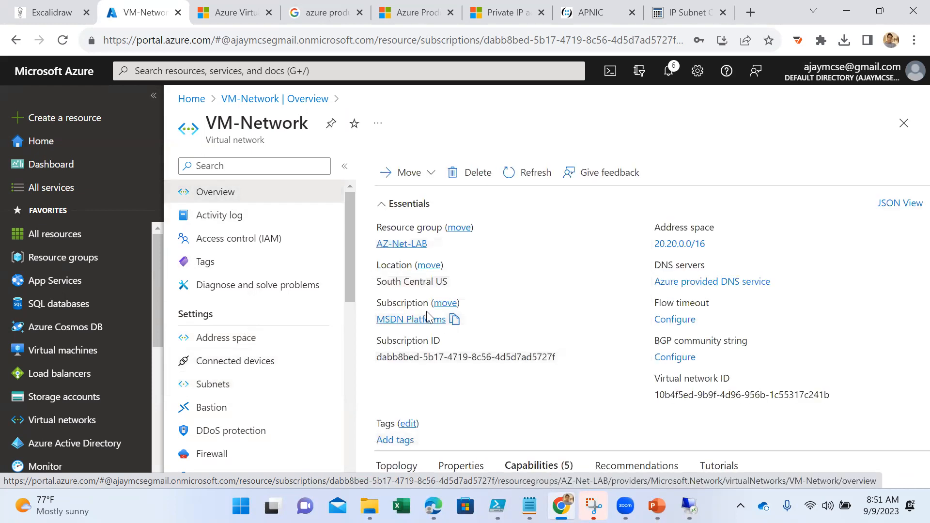
left_click(249, 345)
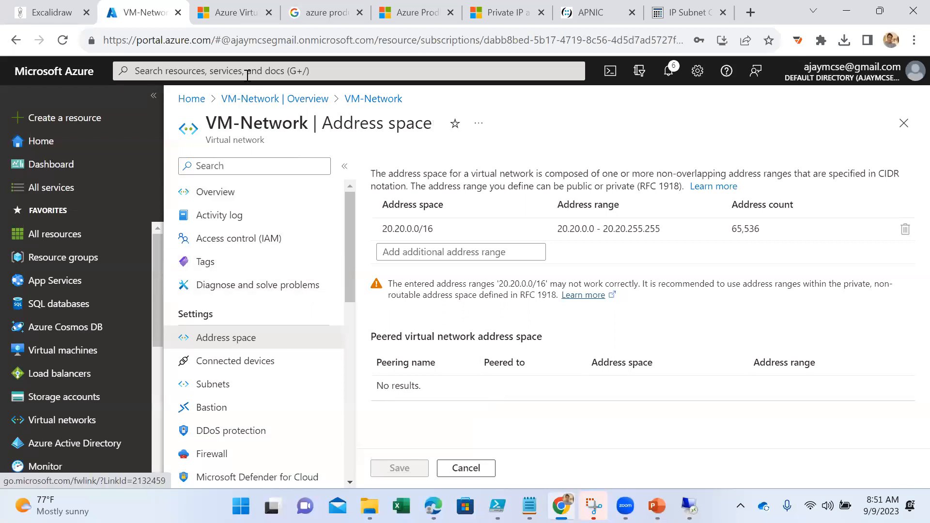
- Search the portal for the Network interfaces service and start creating a network interface
left_click(243, 70)
type("netw")
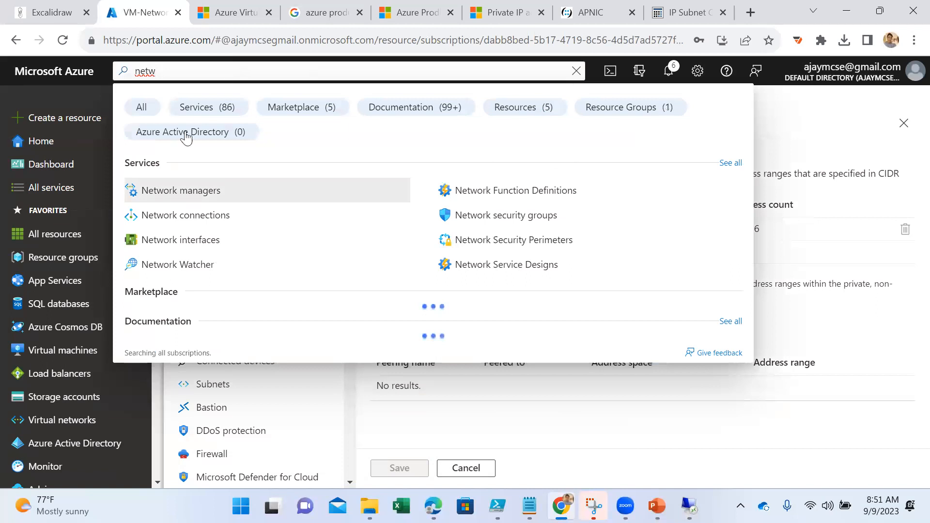
left_click(171, 241)
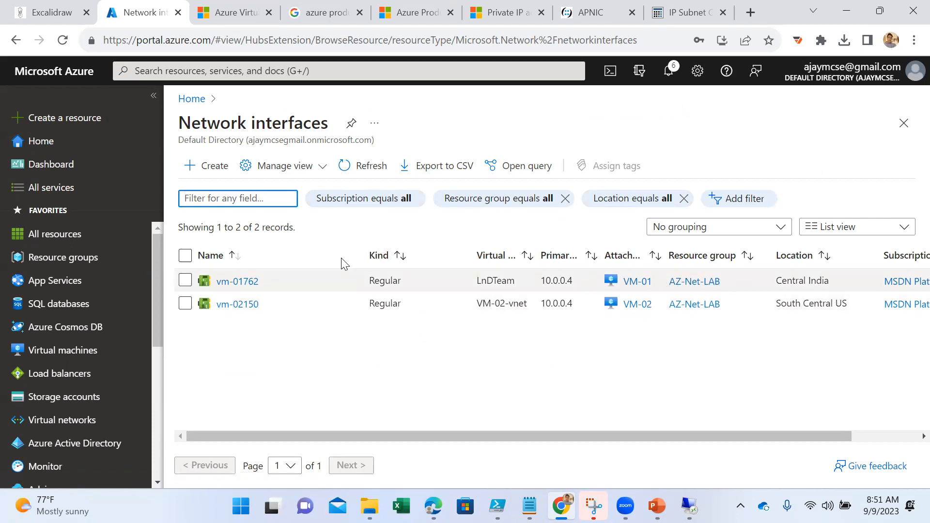
left_click(210, 170)
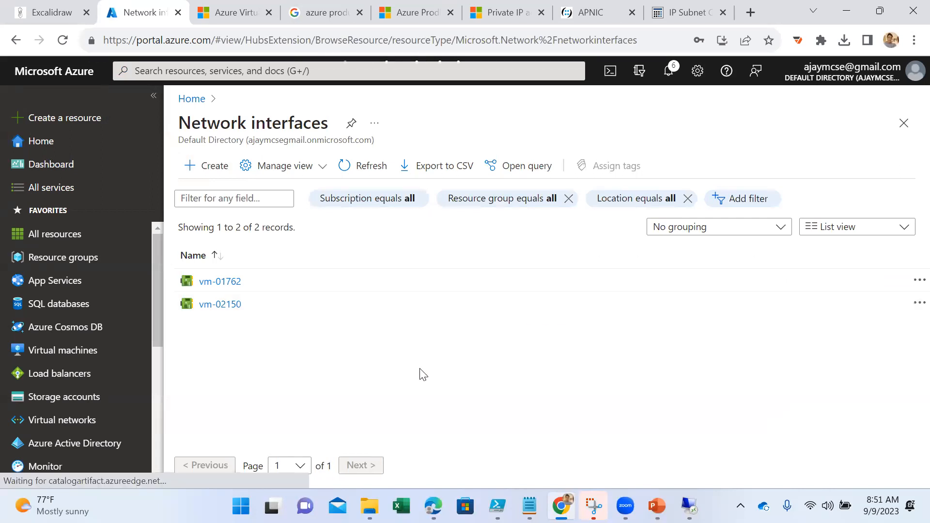
- Assign the new network interface to resource group AZ-Net-LAB and name it vmcentralus
scroll(434, 290, "down", 1)
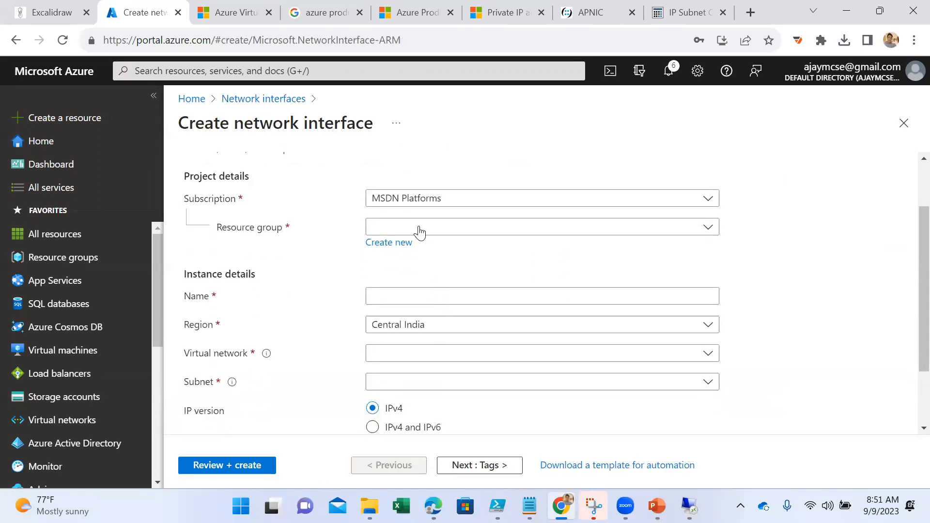
left_click(419, 230)
left_click(420, 277)
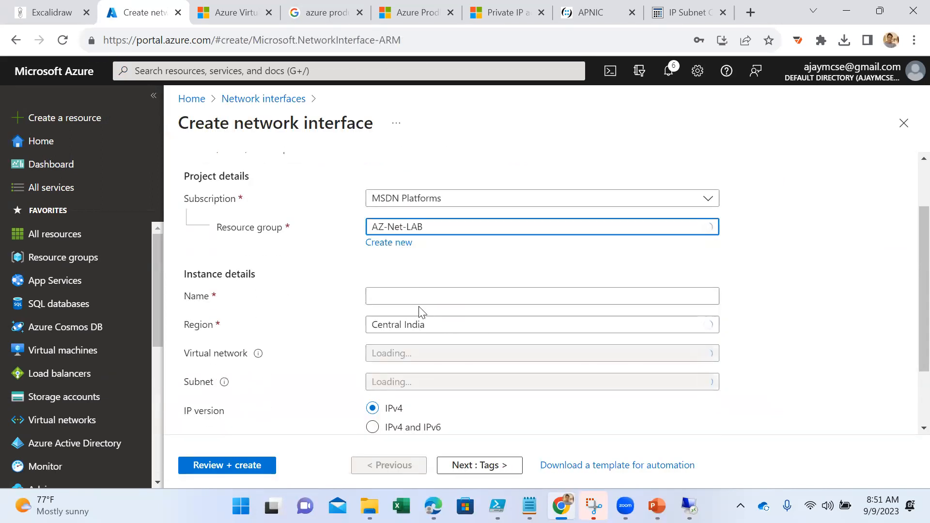
left_click(410, 294)
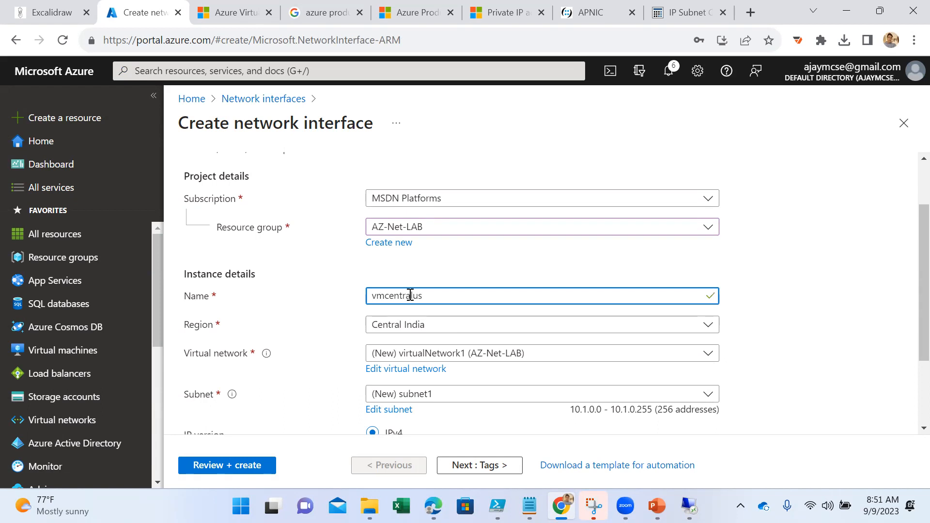
- Set the network interface's region to South Central US
left_click(400, 330)
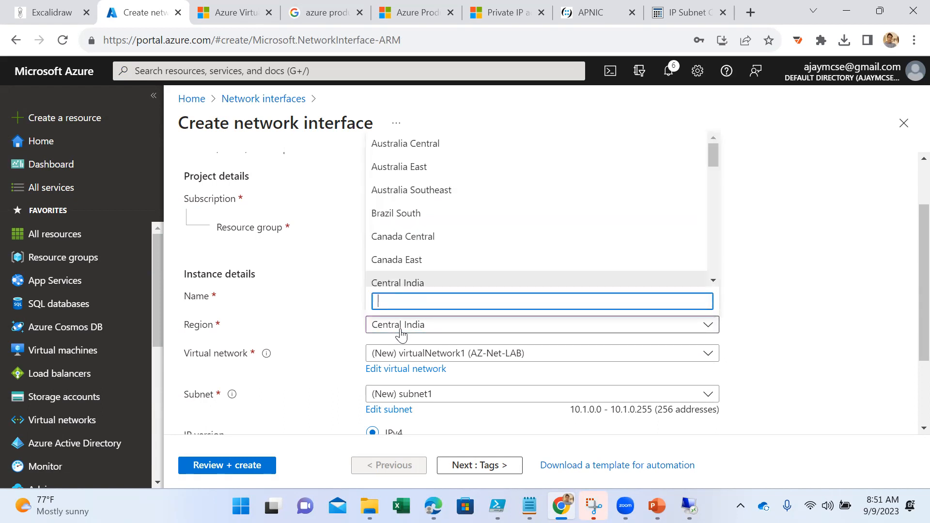
type("sour")
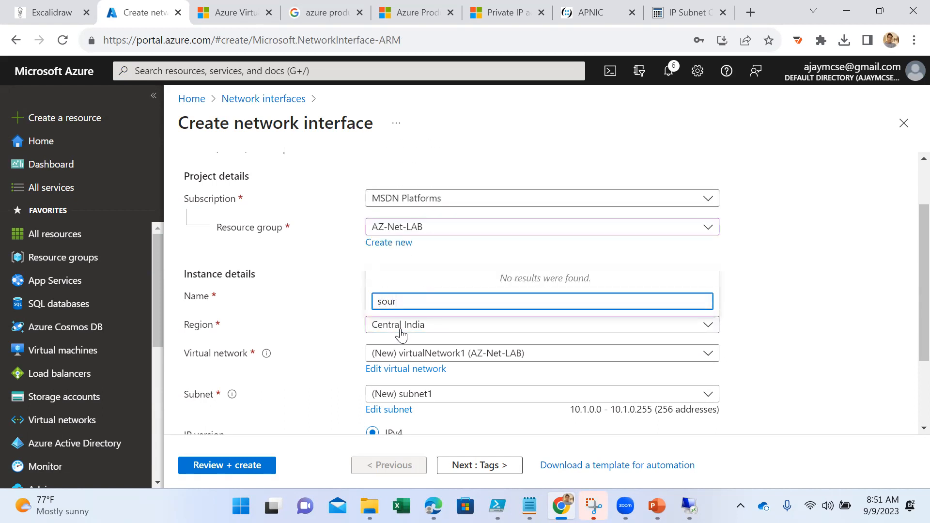
key("BackSpace")
key("BackSpace")
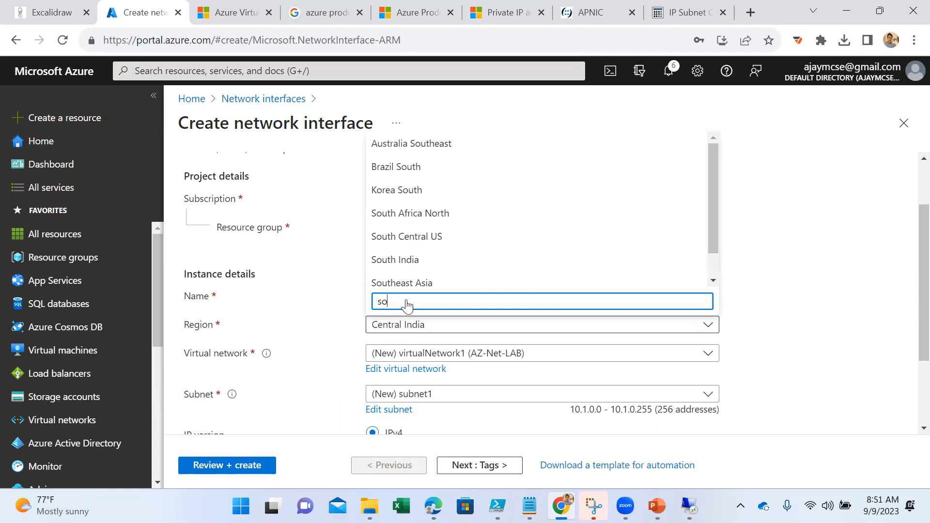
left_click(394, 236)
- Show the virtual networks available for the interface and duplicate the browser tab with the portal
scroll(491, 390, "down", 1)
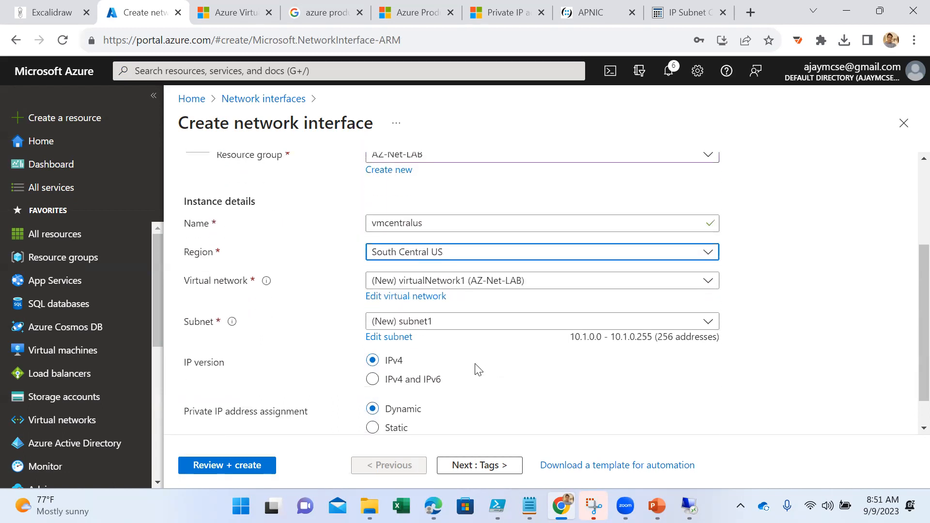
left_click(475, 283)
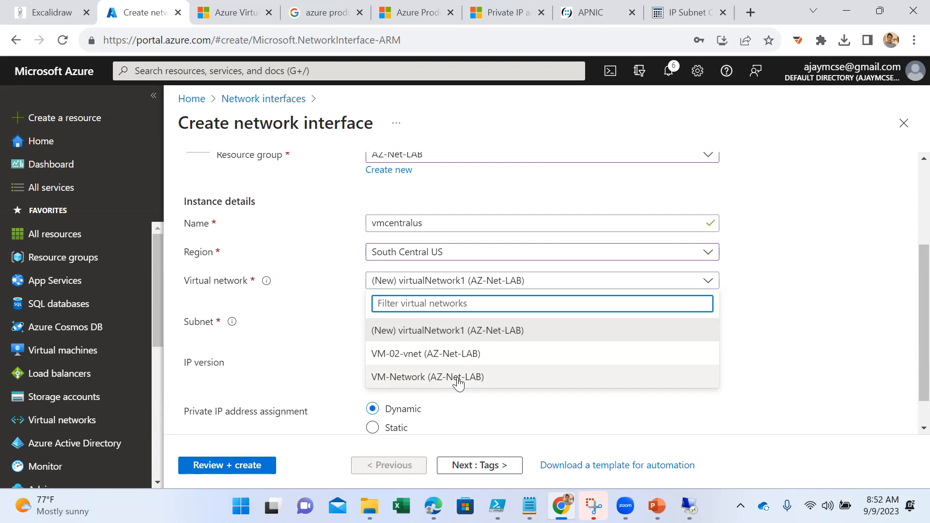
right_click(154, 16)
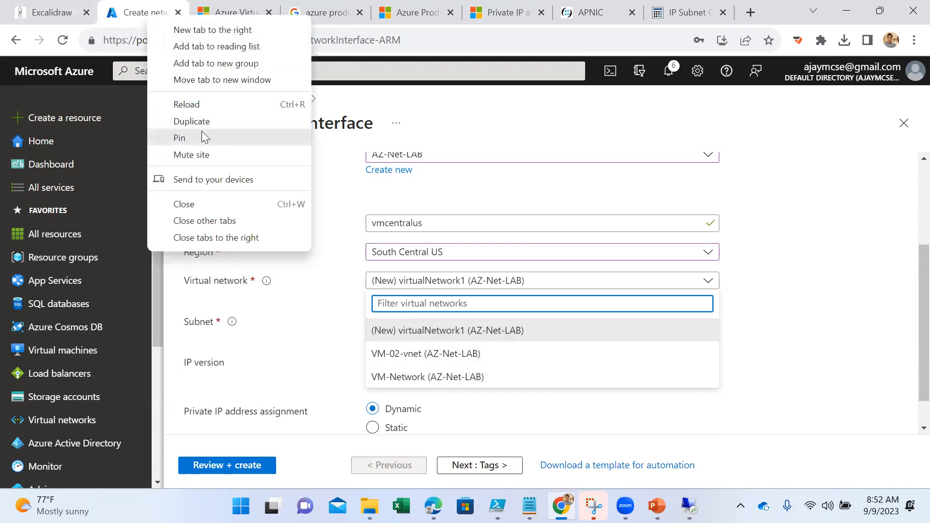
left_click(175, 124)
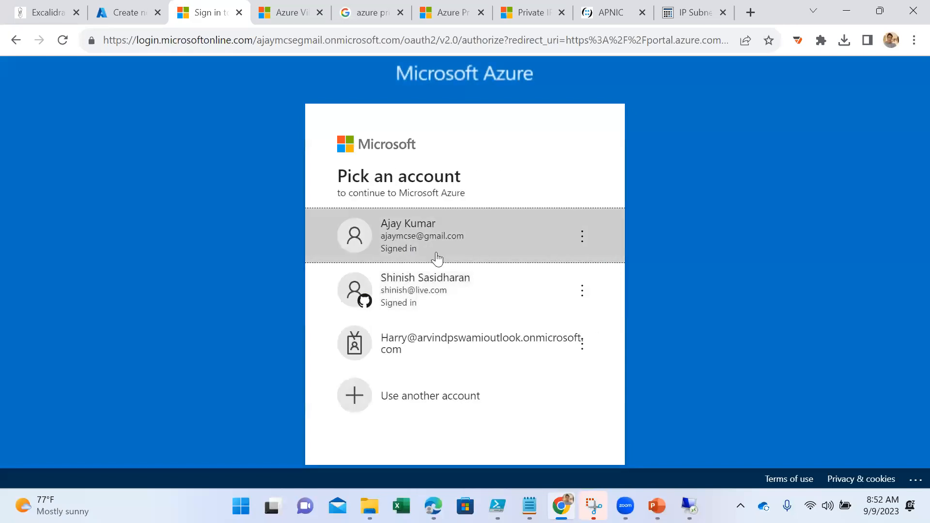
- Sign in to the portal in the duplicated tab, list the virtual networks there, and return to the network interface form
left_click(435, 258)
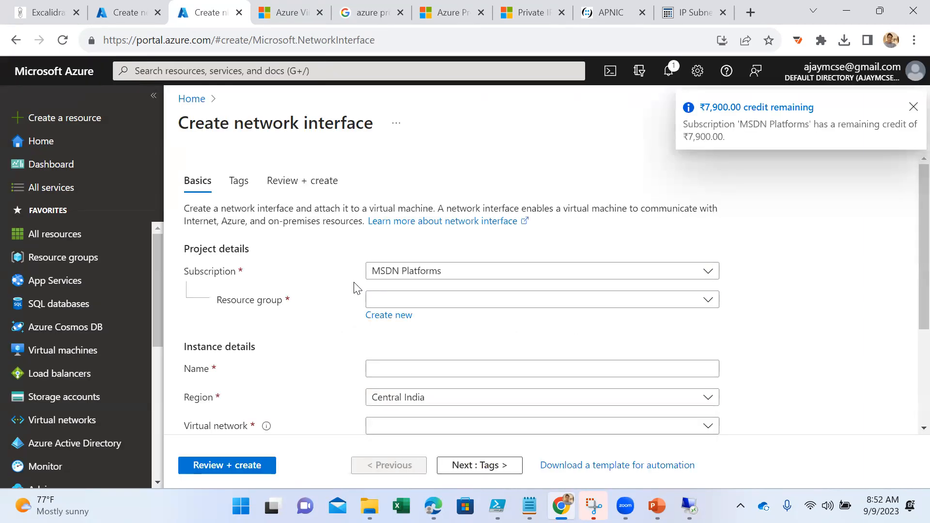
left_click(73, 419)
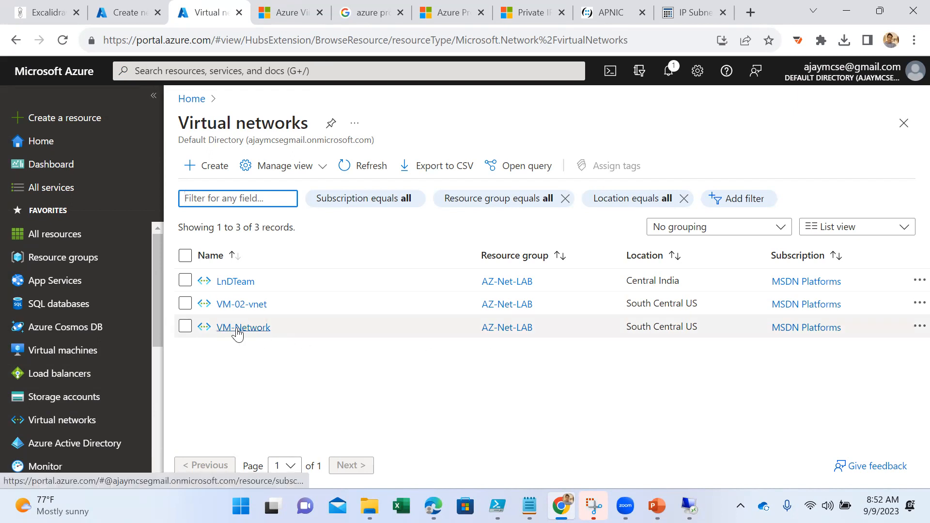
left_click(121, 16)
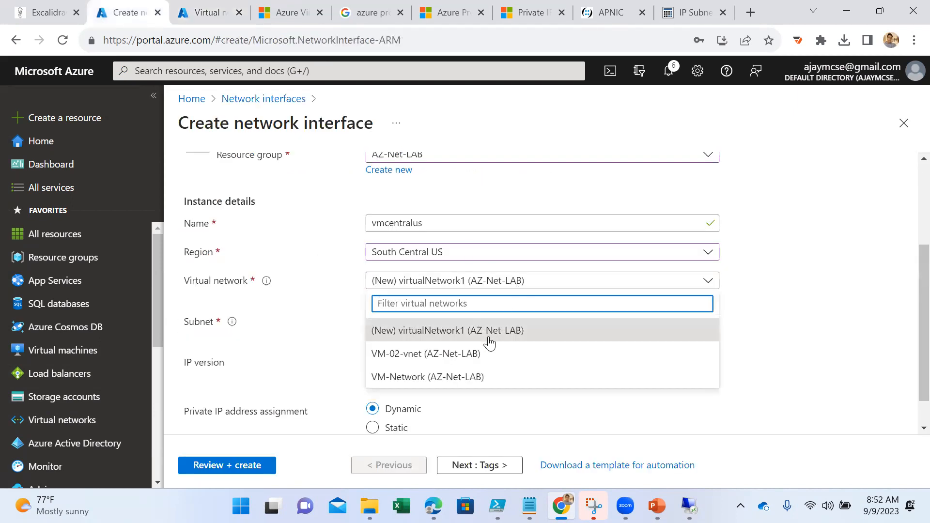
- Set the network interface's virtual network to VM-Network and check which subnets it offers
left_click(454, 378)
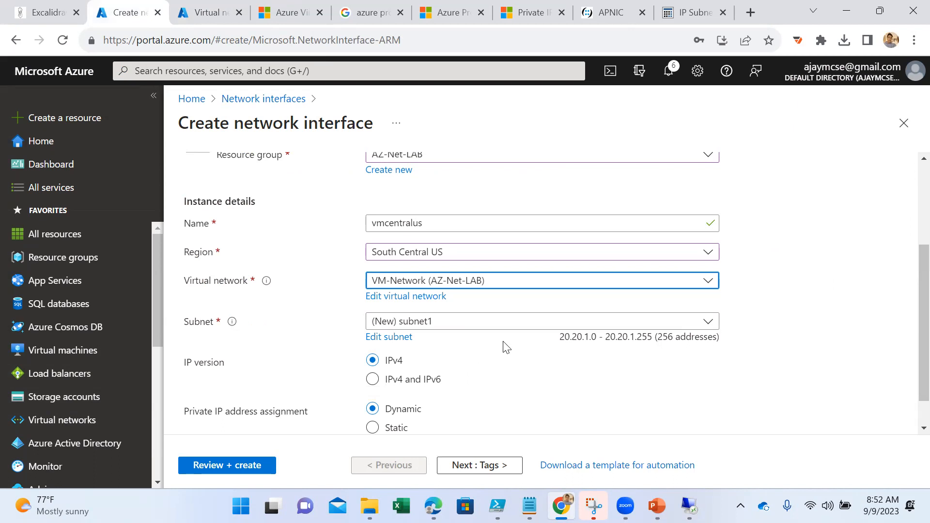
left_click(476, 324)
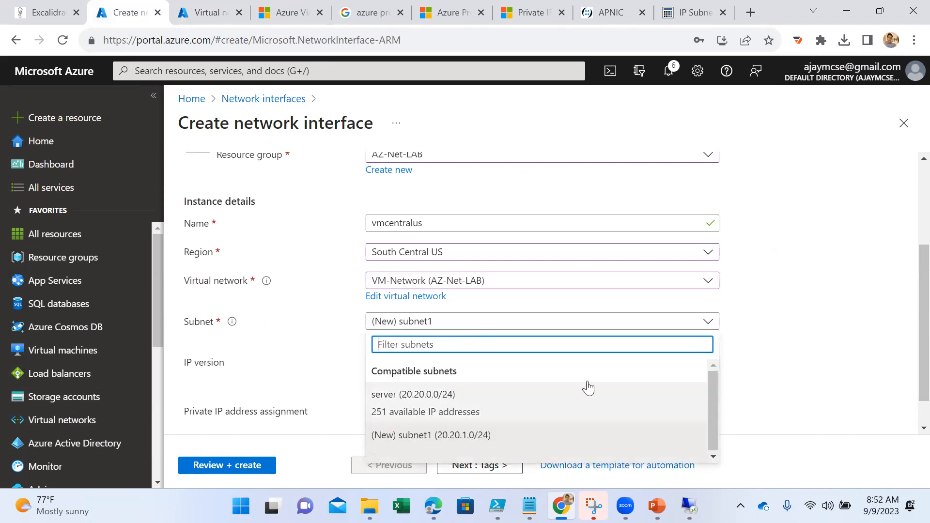
left_click(596, 403)
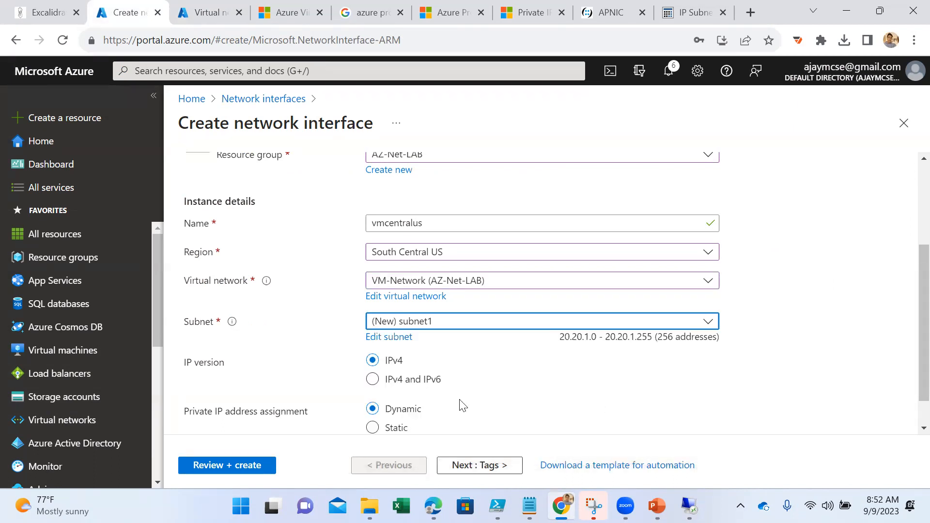
- Switch the interface's private IP address assignment to static and begin entering the private IPv4 address
scroll(525, 375, "down", 1)
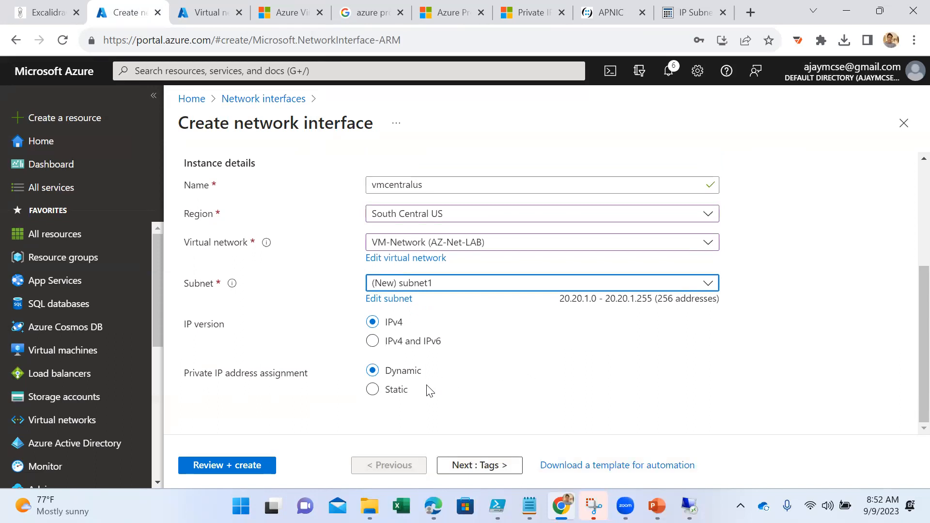
left_click(374, 391)
scroll(521, 385, "down", 1)
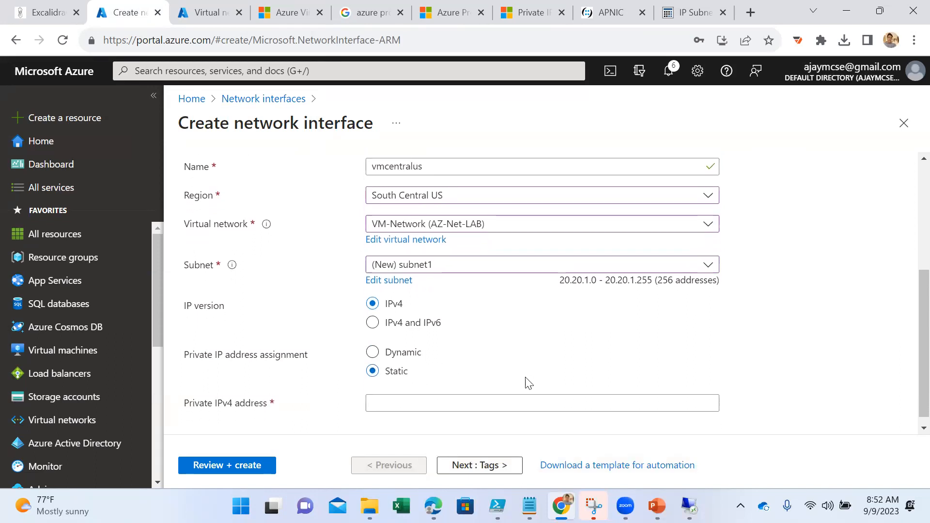
left_click(443, 395)
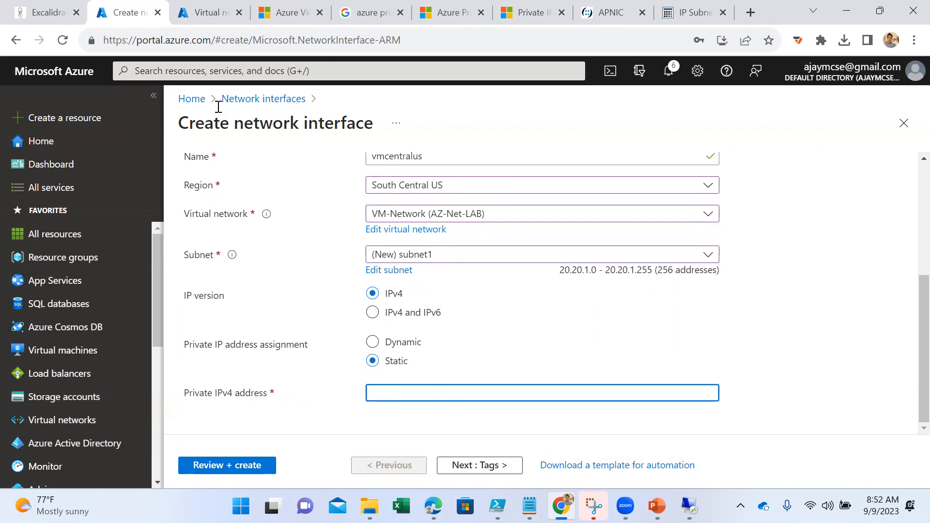
- Look up VM-Network's address space in the duplicated tab and copy the range 20.20.0.0/16
left_click(202, 4)
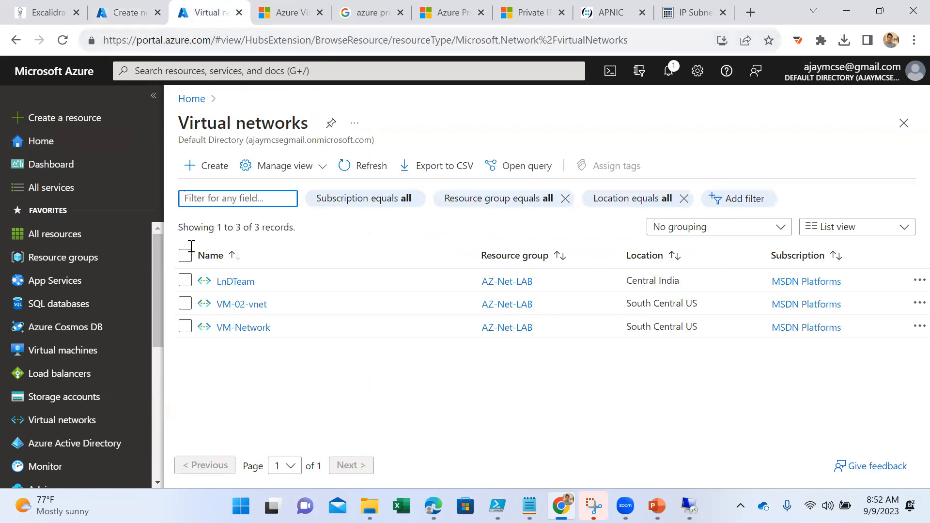
left_click(242, 327)
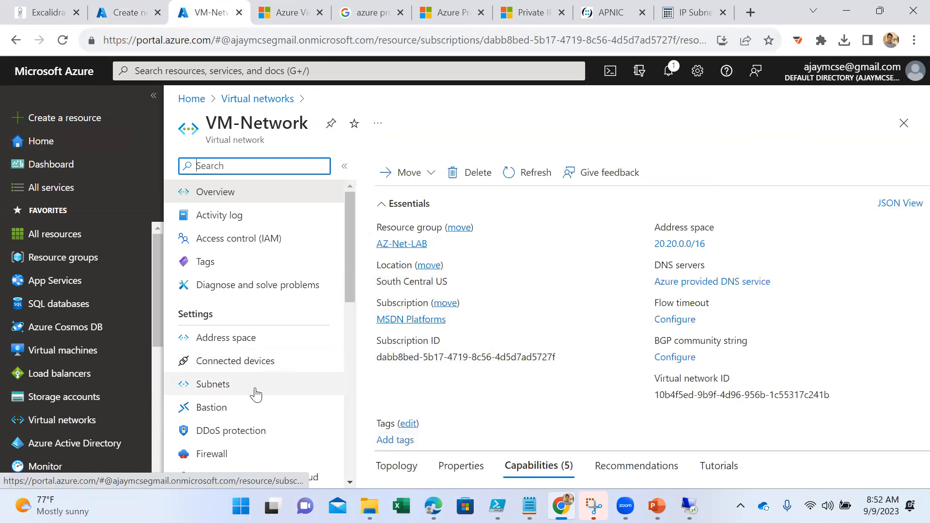
left_click(252, 340)
left_click(448, 230)
key("ctrl+c")
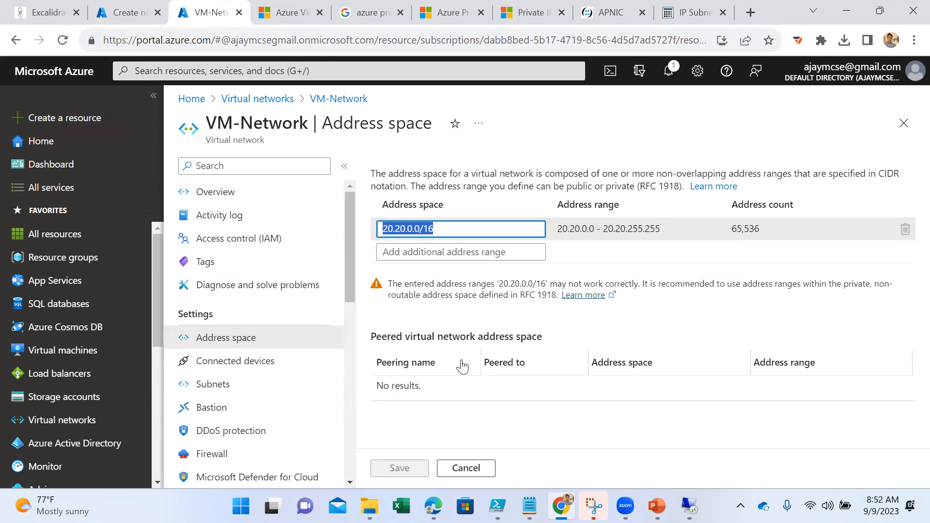
- Paste the copied range as the interface's private IPv4 address and try changing it to 20.20.1.10/16
left_click(124, 16)
key("ctrl+v")
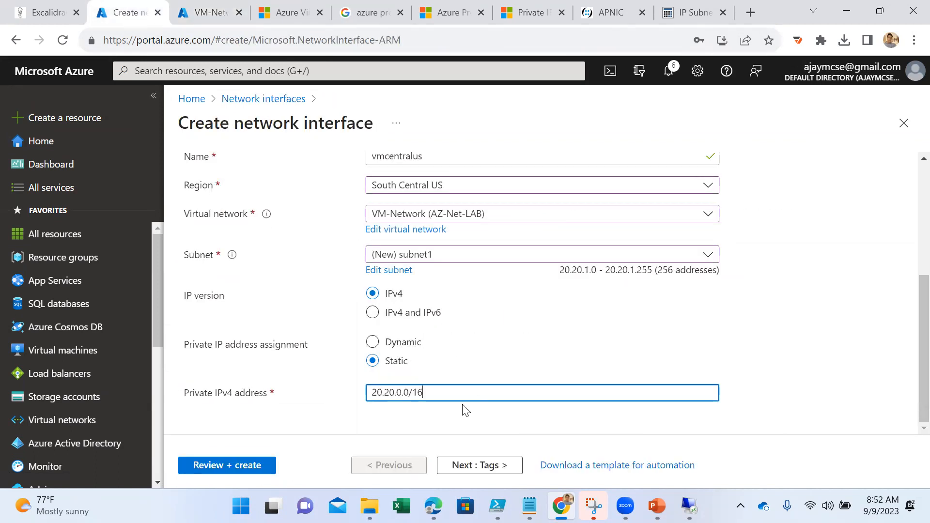
left_click(404, 393)
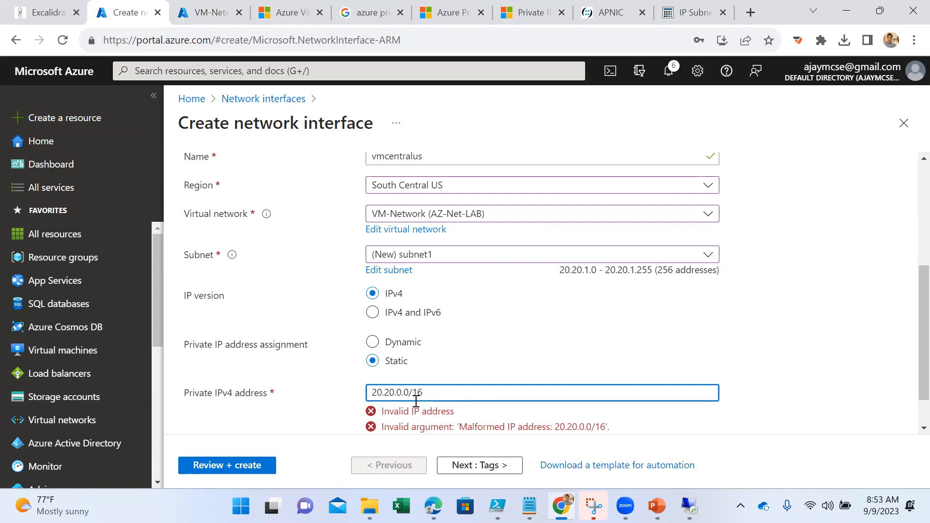
key("Delete")
type("1")
key("BackSpace")
key("BackSpace")
type("1.10")
scroll(490, 381, "down", 1)
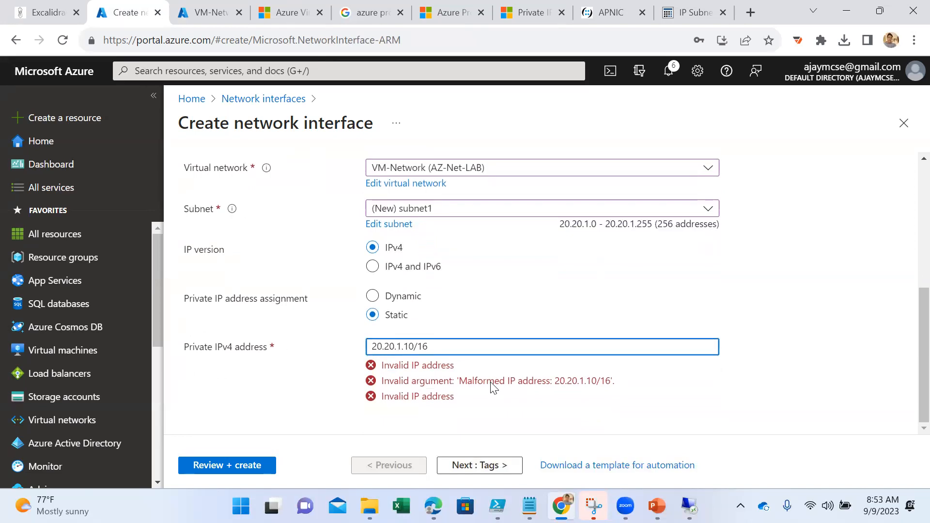
- Set the interface's private IP address assignment to dynamic and its subnet to server (20.20.0.0/24)
left_click(373, 297)
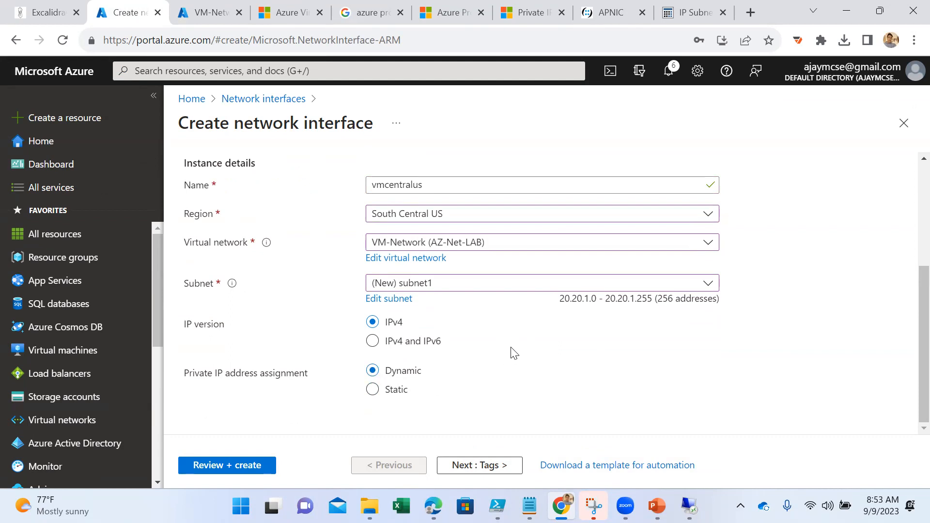
left_click(453, 284)
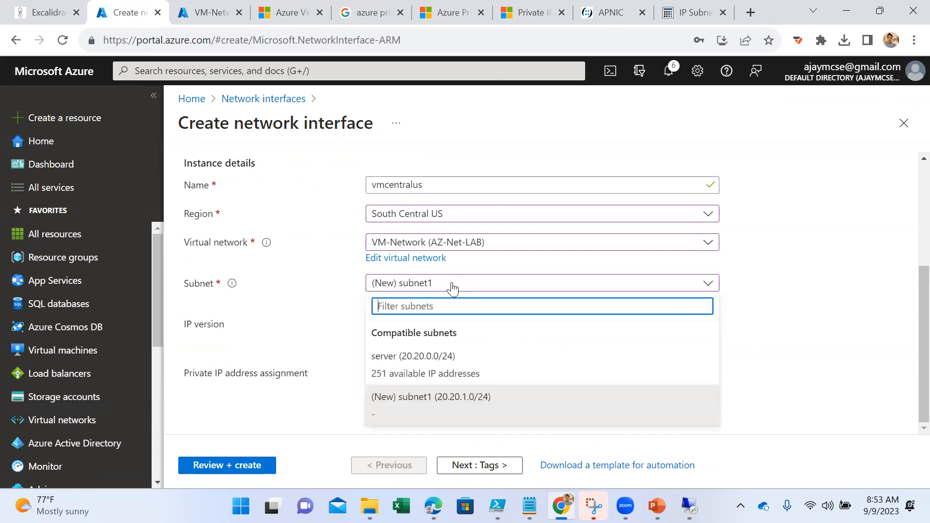
left_click(430, 368)
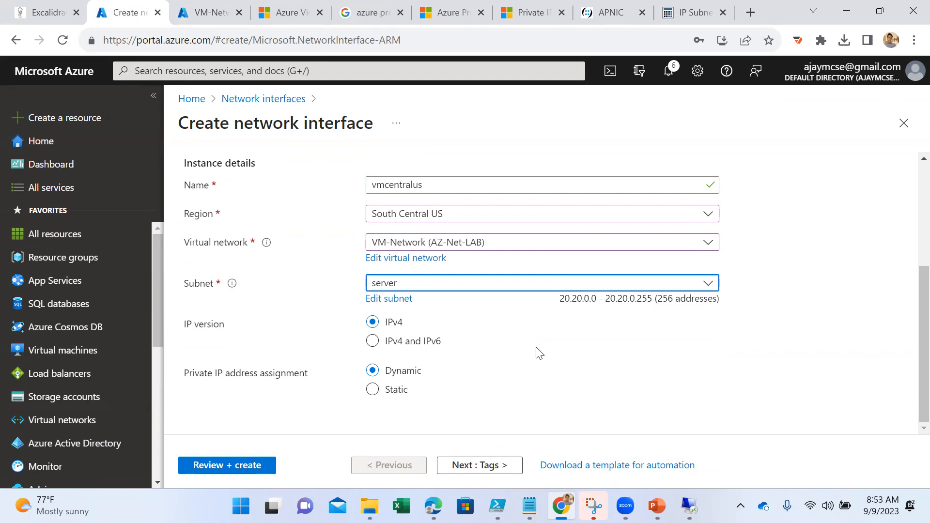
- Review the vmcentralus network interface settings and create it
scroll(471, 339, "up", 3)
scroll(510, 333, "down", 3)
scroll(319, 300, "up", 3)
left_click(241, 465)
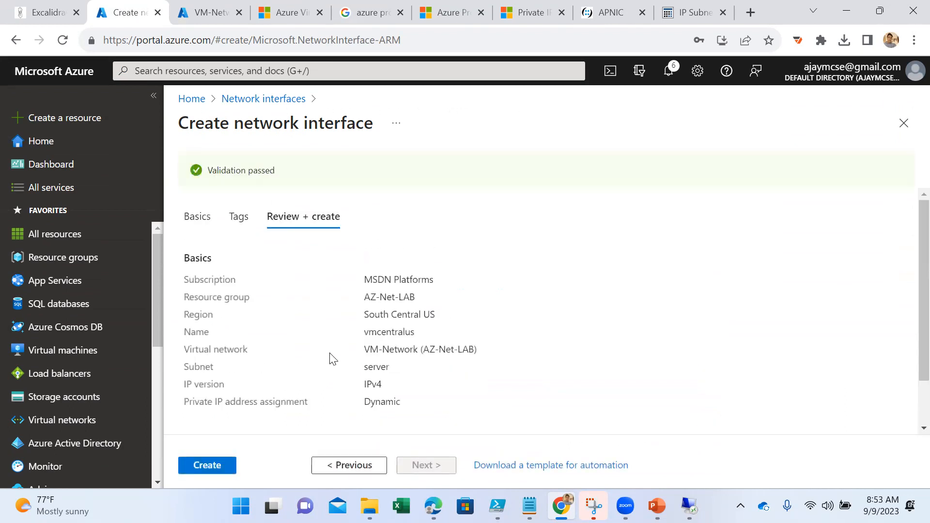
left_click(210, 470)
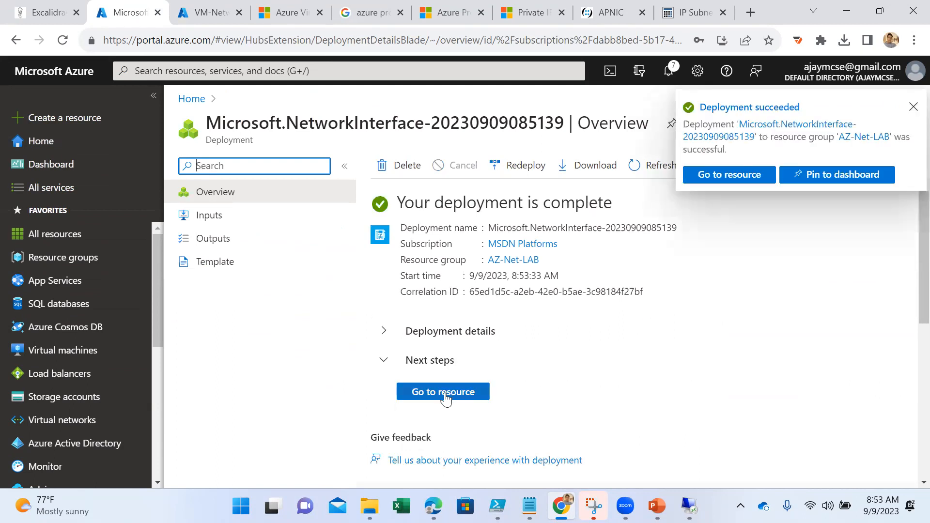
- Open the deployed vmcentralus interface and examine its IP configurations and overview details
left_click(440, 391)
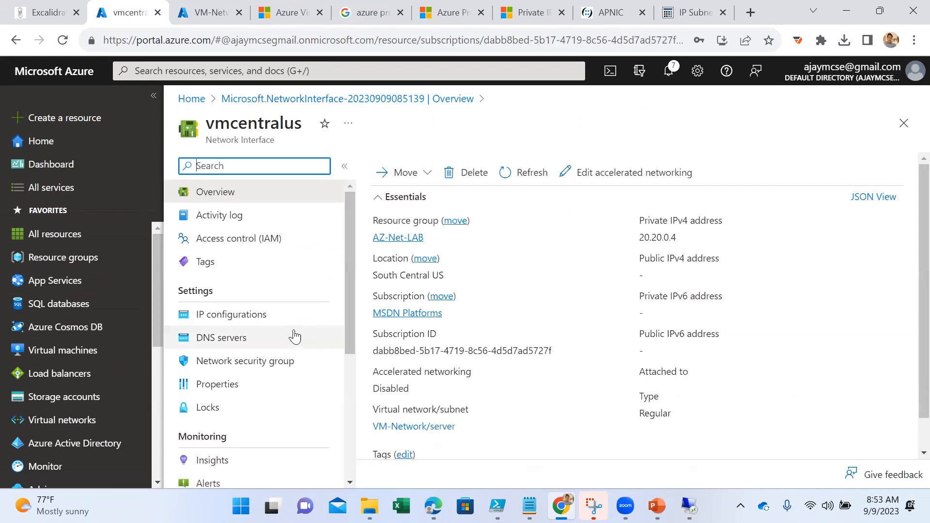
left_click(255, 319)
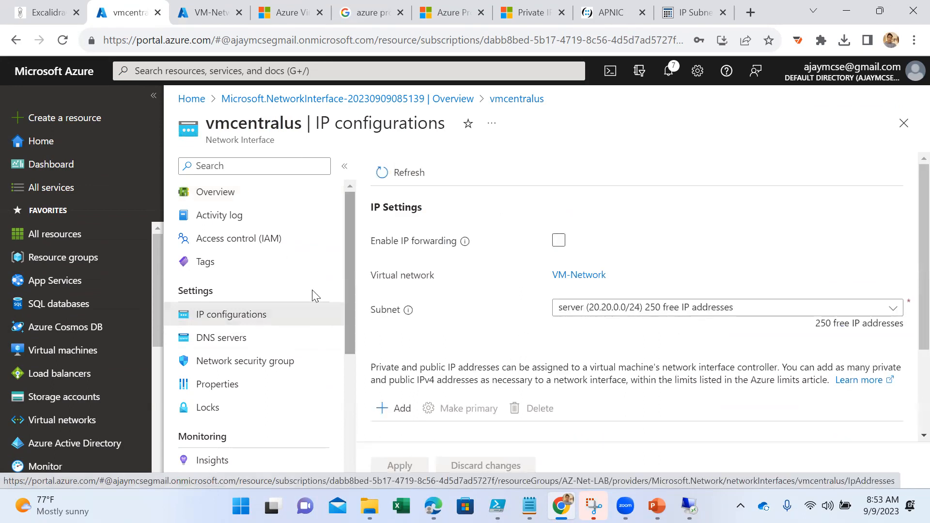
left_click(216, 193)
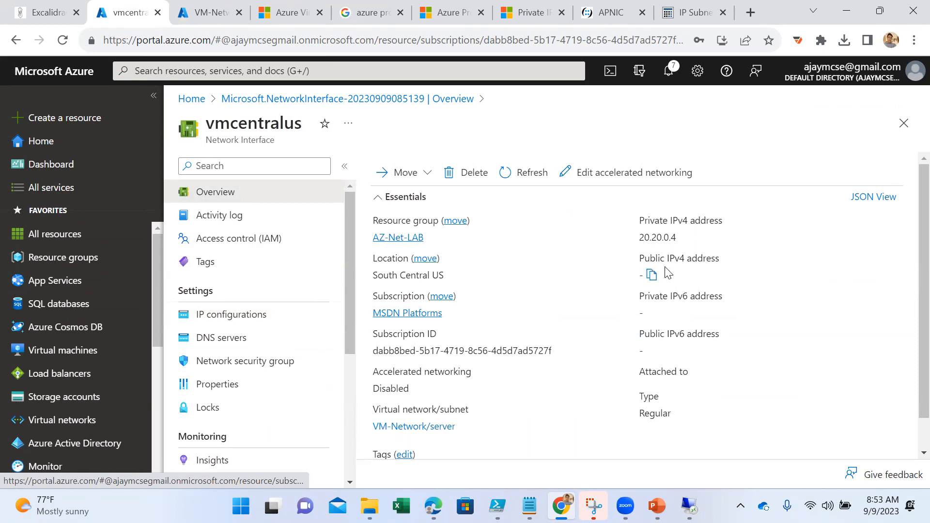
scroll(668, 276, "down", 1)
scroll(669, 278, "up", 1)
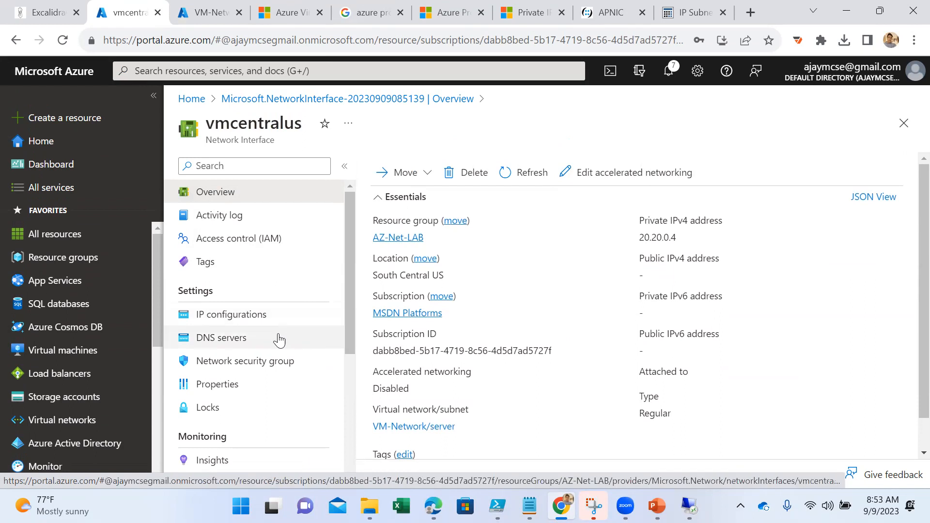
- Associate the vmcentralus interface with the network security group VM-02-nsg and save the change
left_click(251, 370)
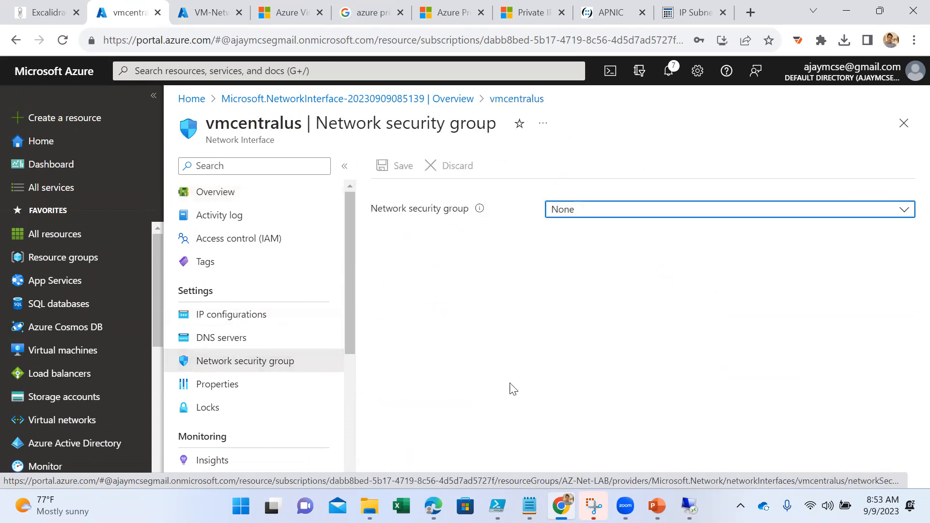
left_click(627, 214)
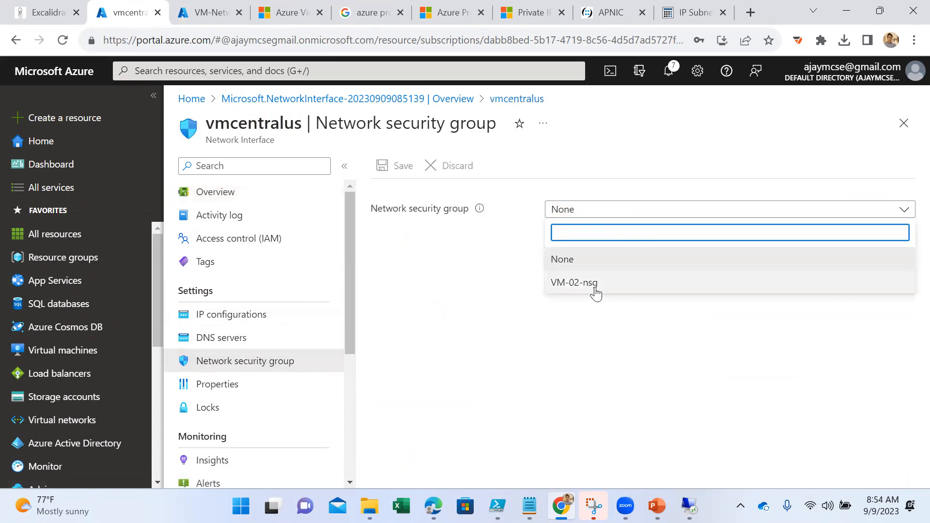
left_click(594, 287)
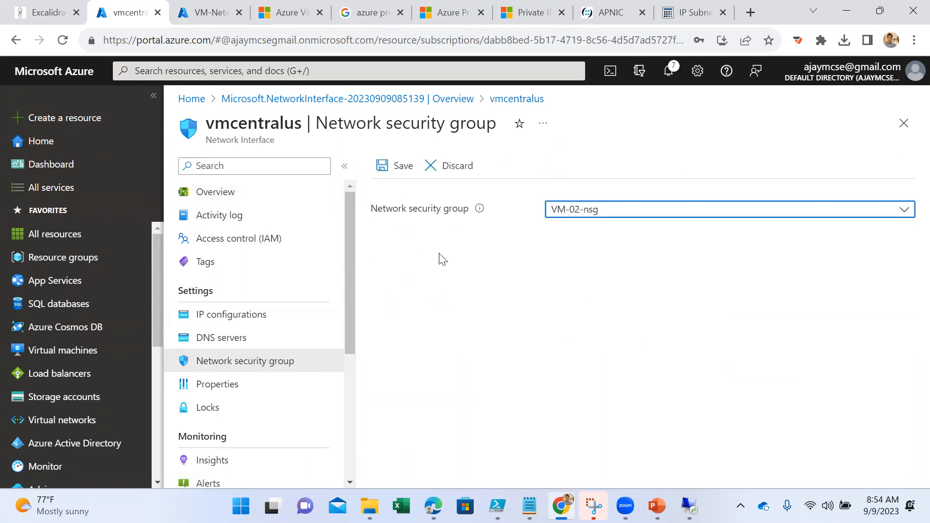
left_click(392, 169)
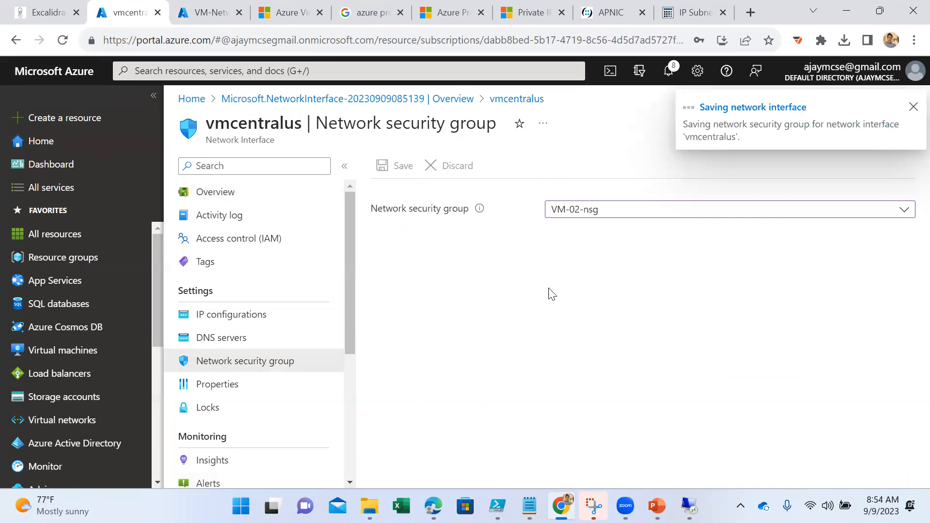
left_click(302, 72)
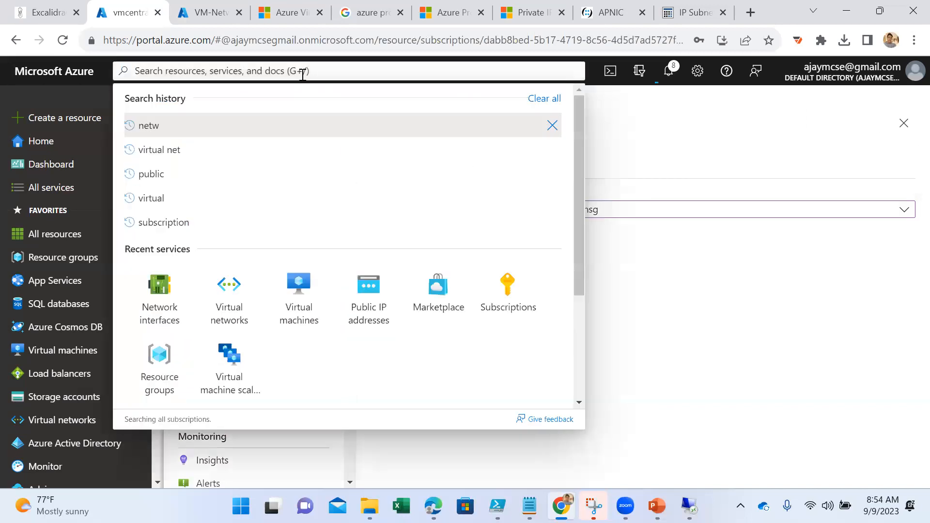
left_click(386, 297)
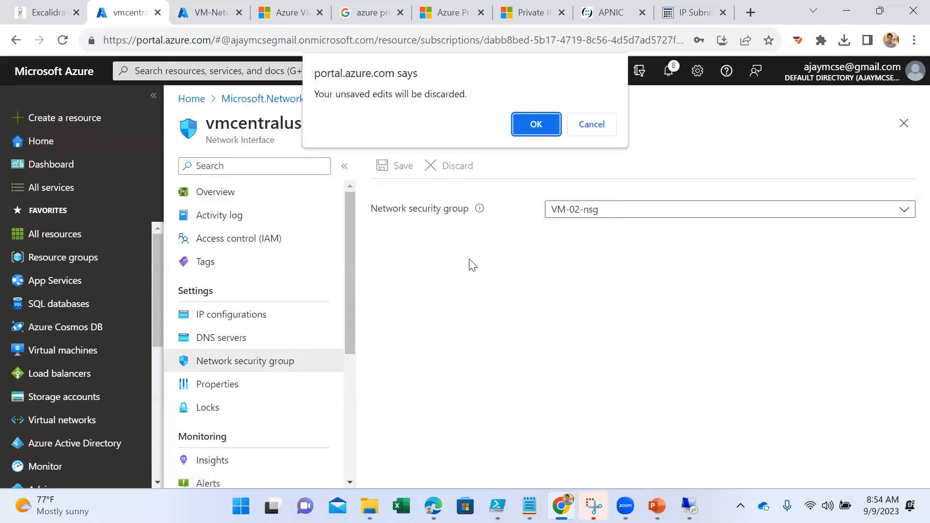
left_click(595, 133)
left_click(688, 305)
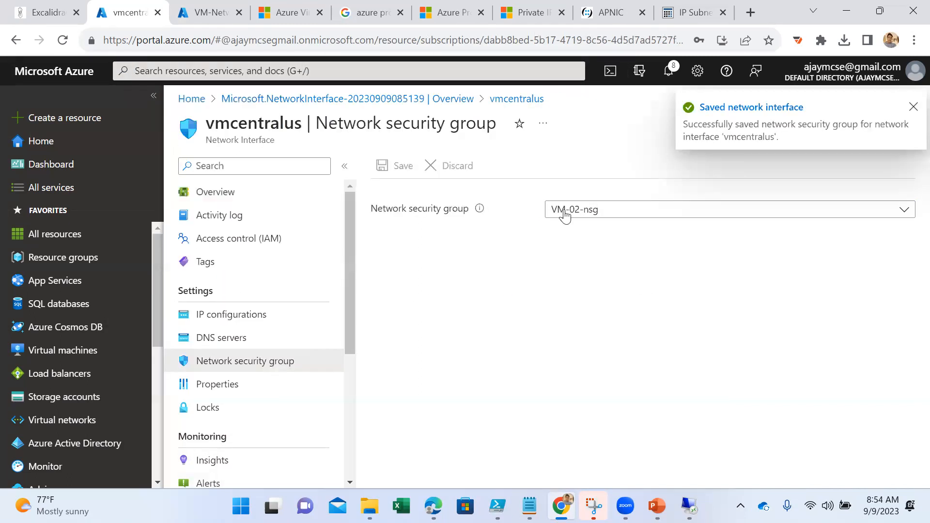
- Search the portal for the Public IP addresses service and start creating a public IP address
left_click(251, 80)
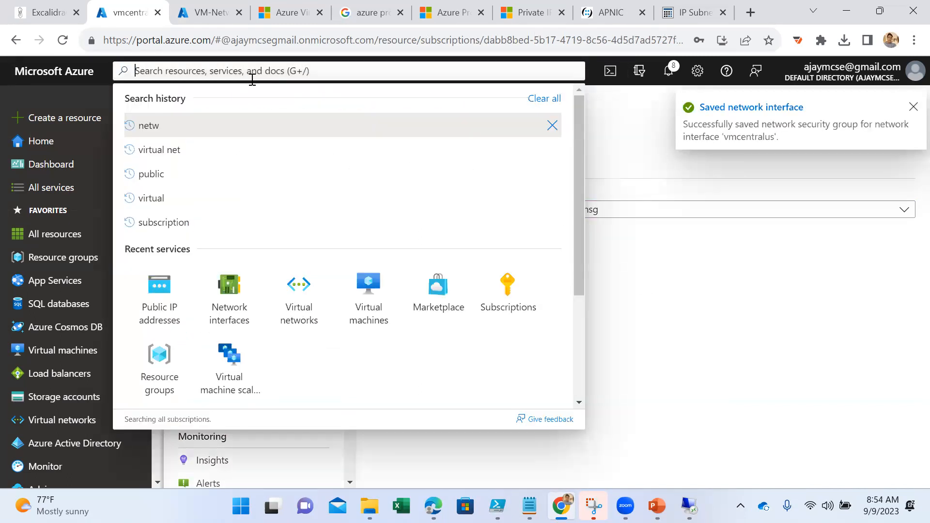
type("public")
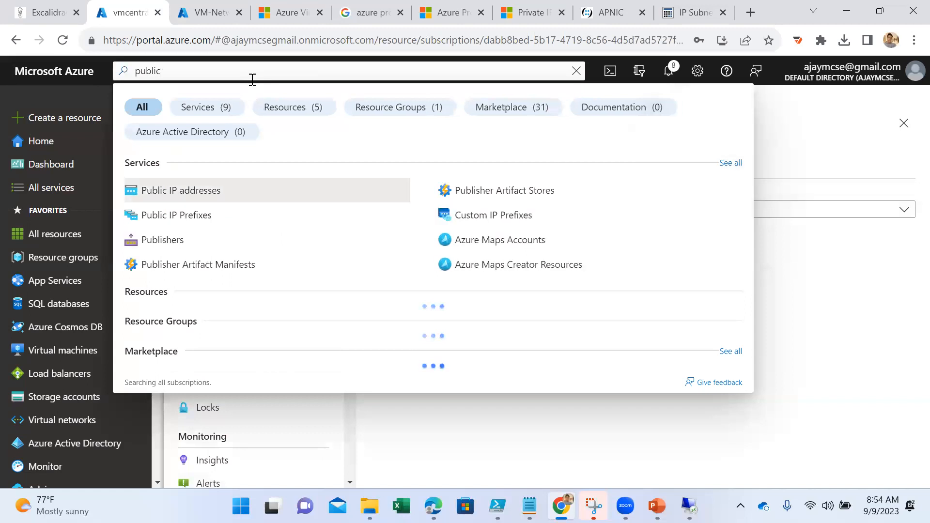
left_click(257, 192)
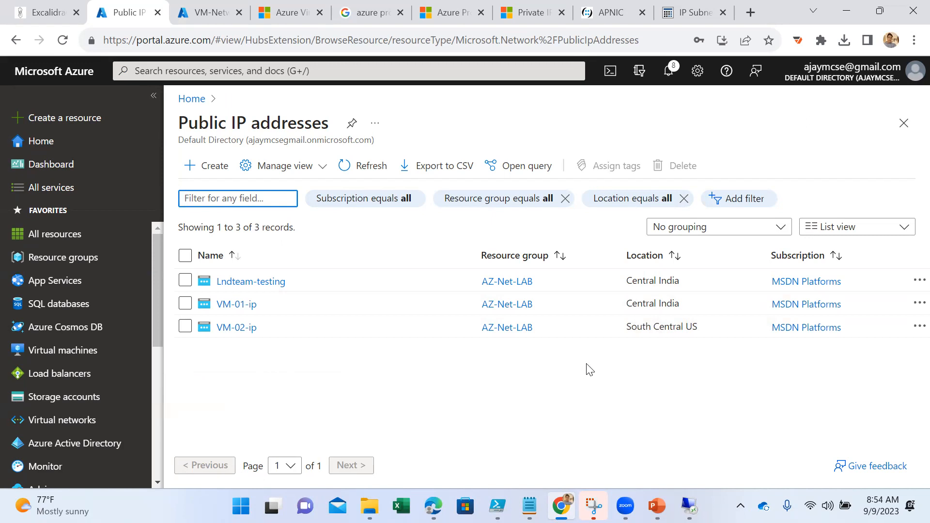
left_click(201, 169)
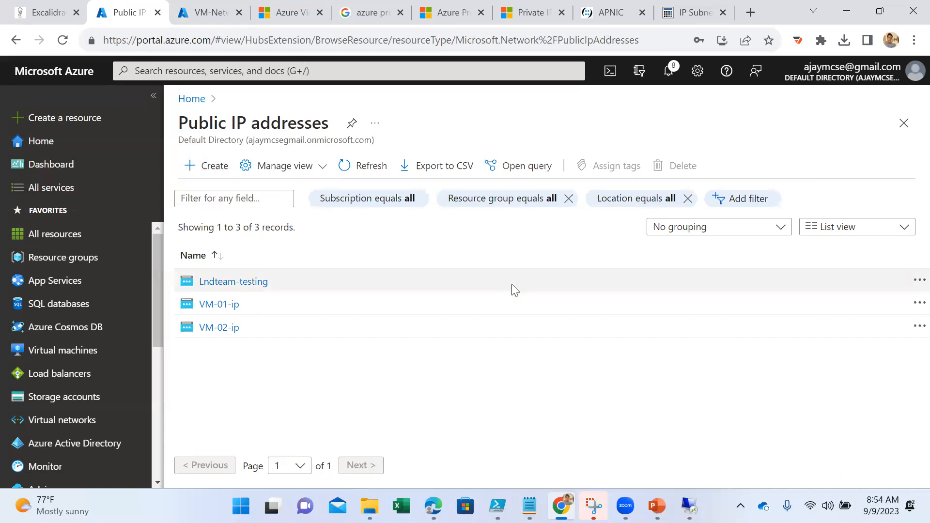
- Set the new public IP address's resource group to AZ-Net-LAB and its region to (US) South Central US
scroll(533, 372, "down", 5)
scroll(547, 310, "up", 2)
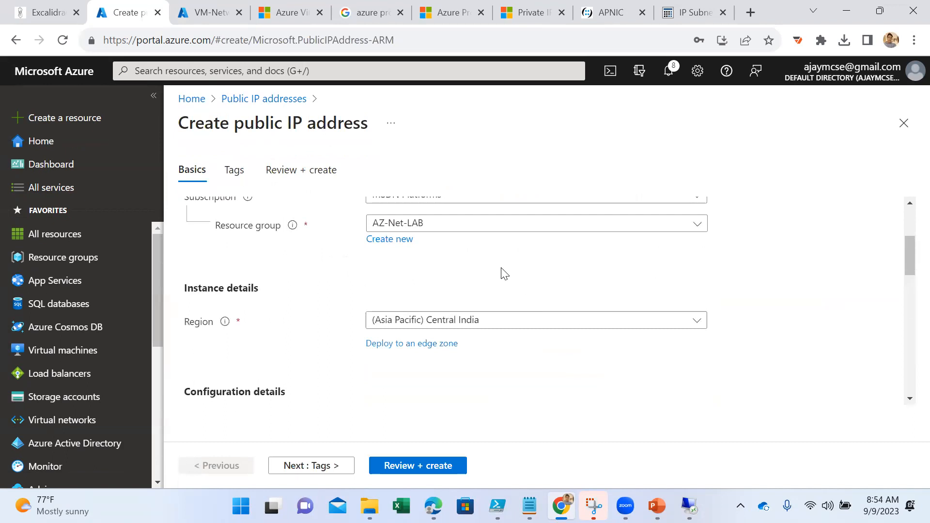
left_click(439, 227)
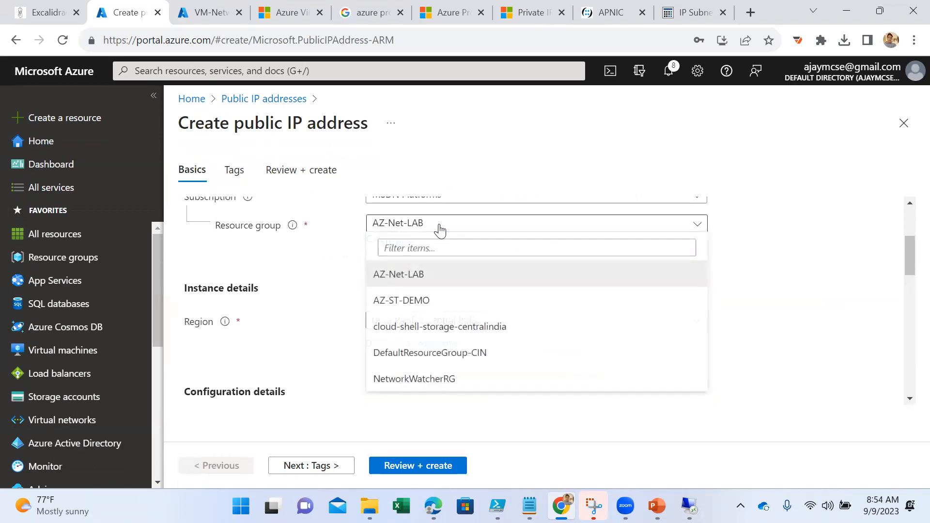
left_click(438, 276)
scroll(497, 342, "down", 2)
left_click(474, 249)
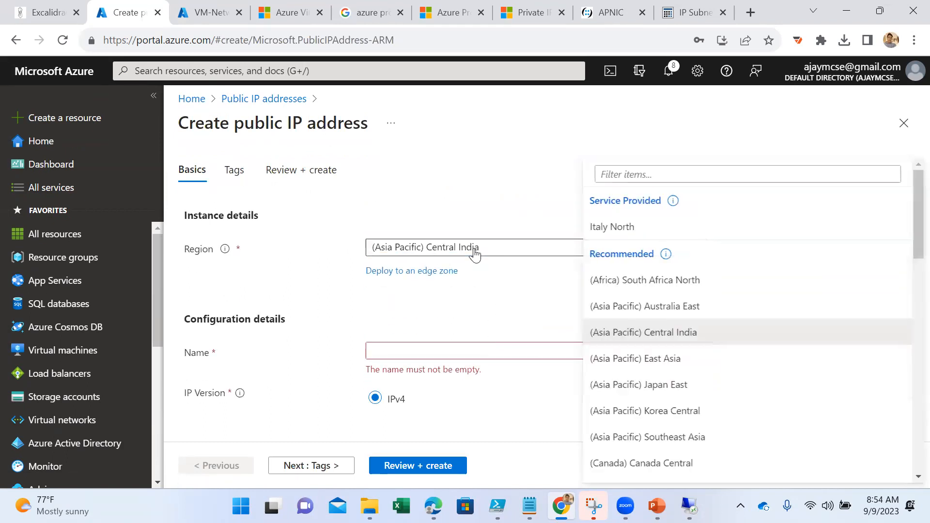
left_click(634, 167)
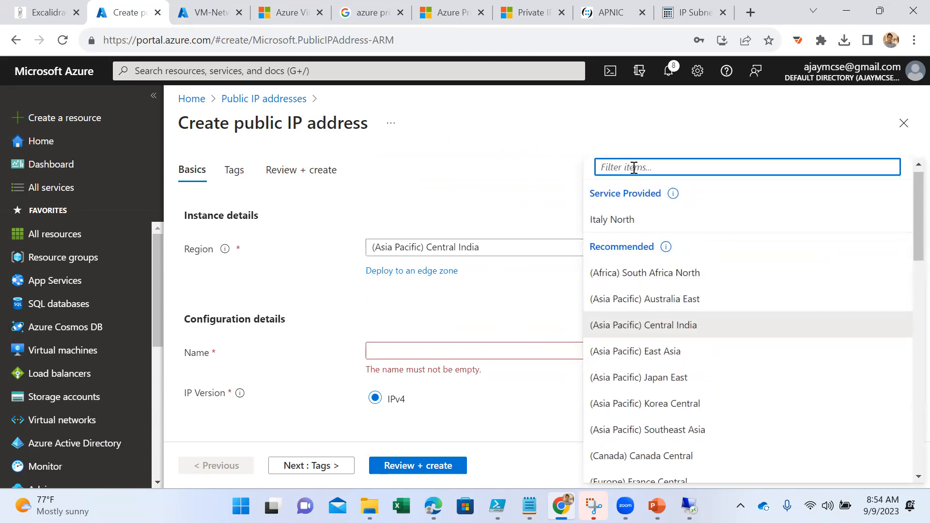
type("central us")
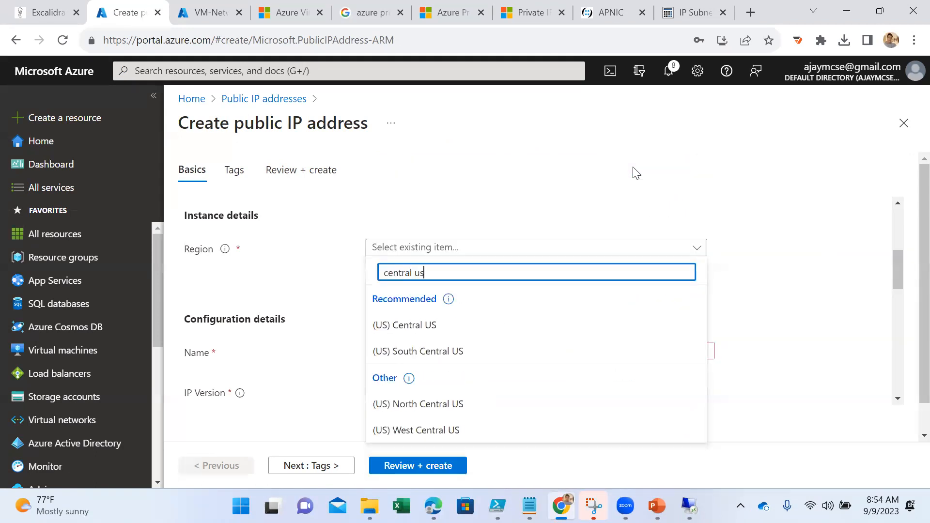
left_click(469, 351)
- Name the new public IP address vm-pip
left_click(469, 349)
type("vm-ip")
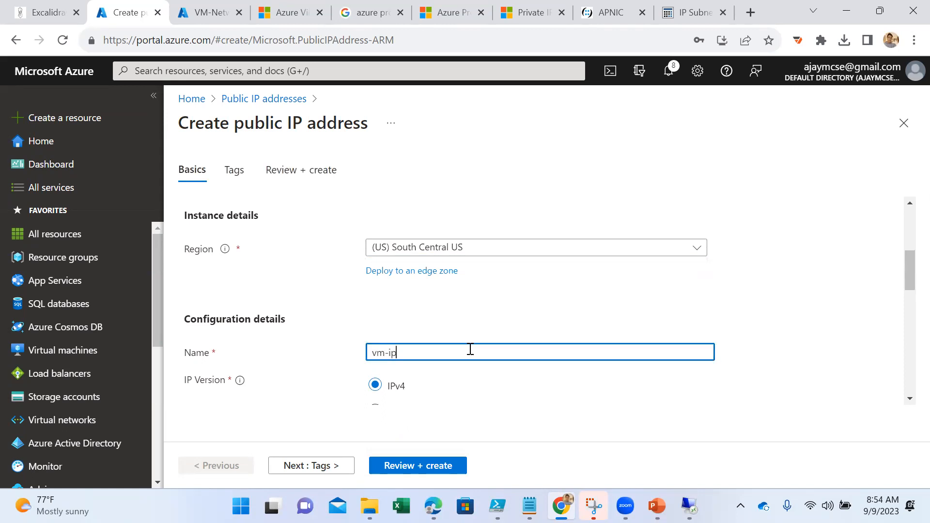
key("BackSpace")
key("BackSpace")
type("pip")
- Keep the Standard SKU, Zone-redundant availability and Regional tier, and create the public IP address
scroll(470, 349, "down", 5)
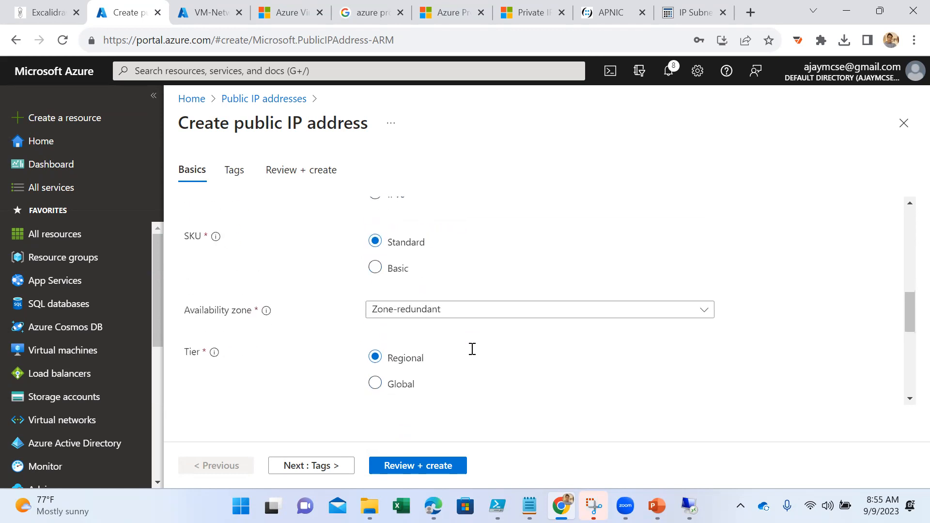
scroll(465, 378, "down", 2)
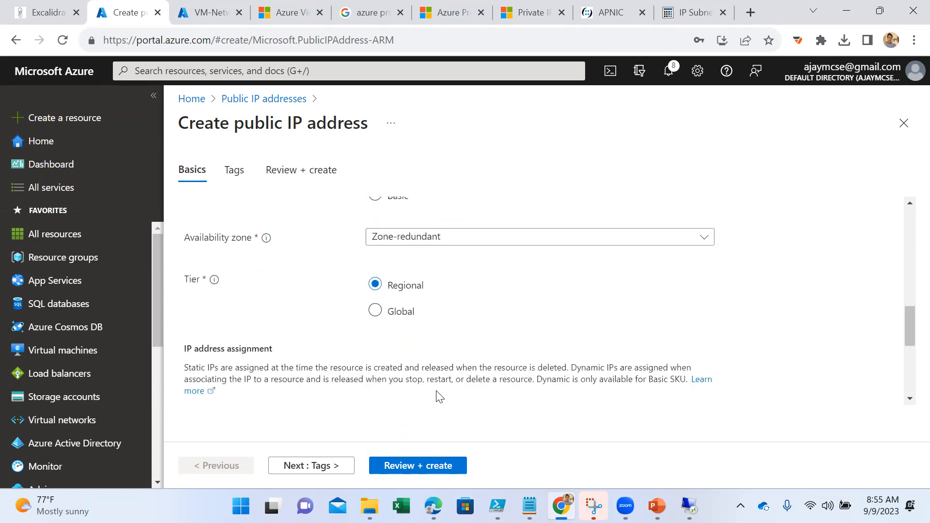
left_click(318, 465)
left_click(408, 468)
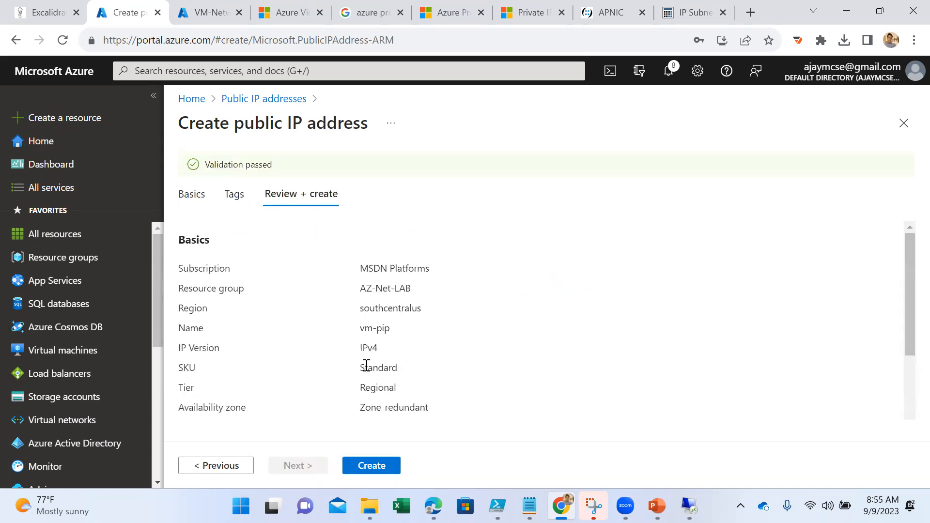
left_click(361, 466)
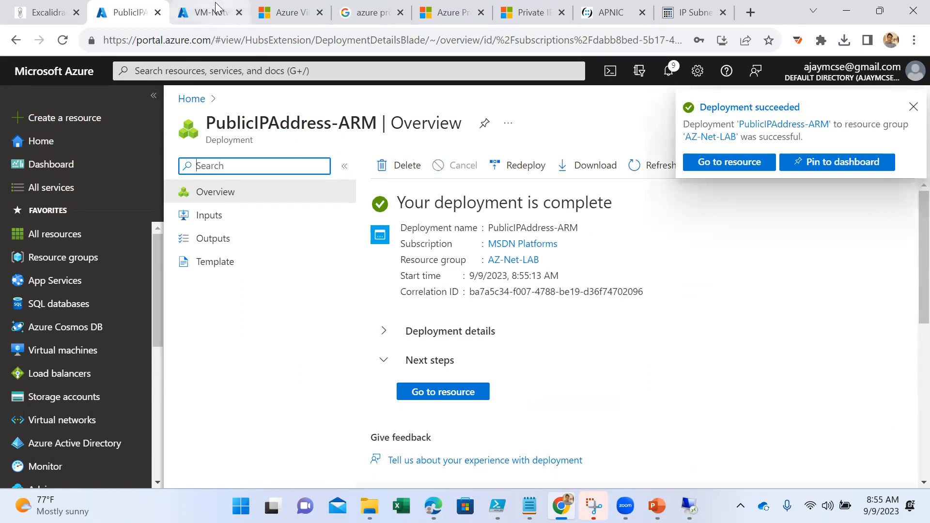
- Open the virtual machine VM-02 and check its networking settings and overview
left_click(215, 10)
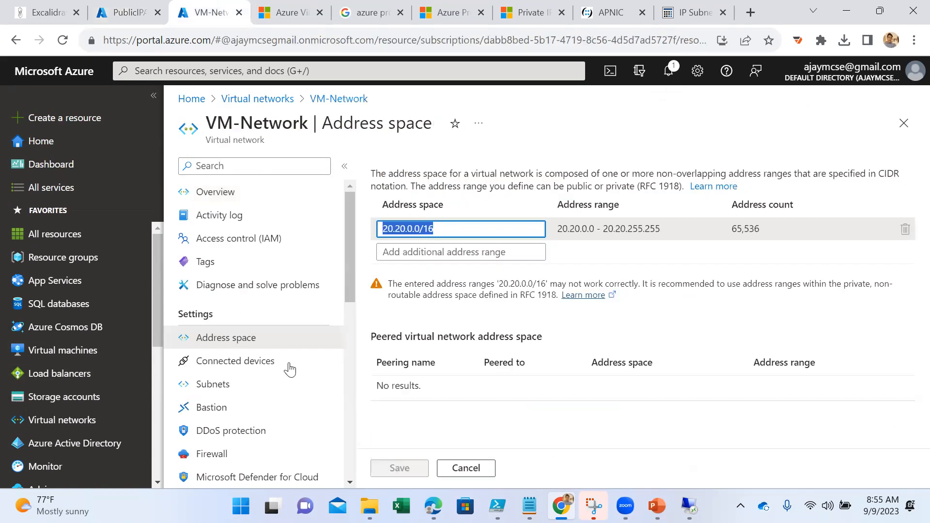
left_click(250, 99)
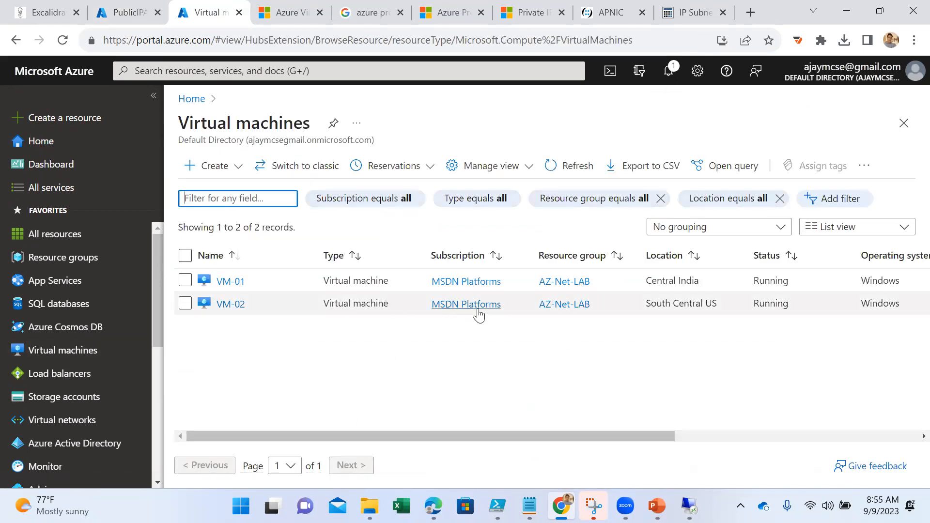
left_click(233, 306)
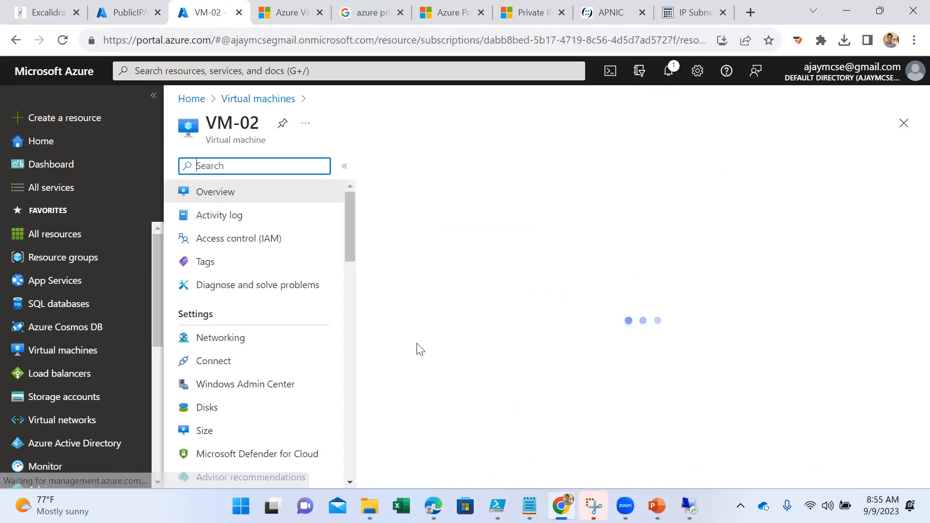
left_click(265, 336)
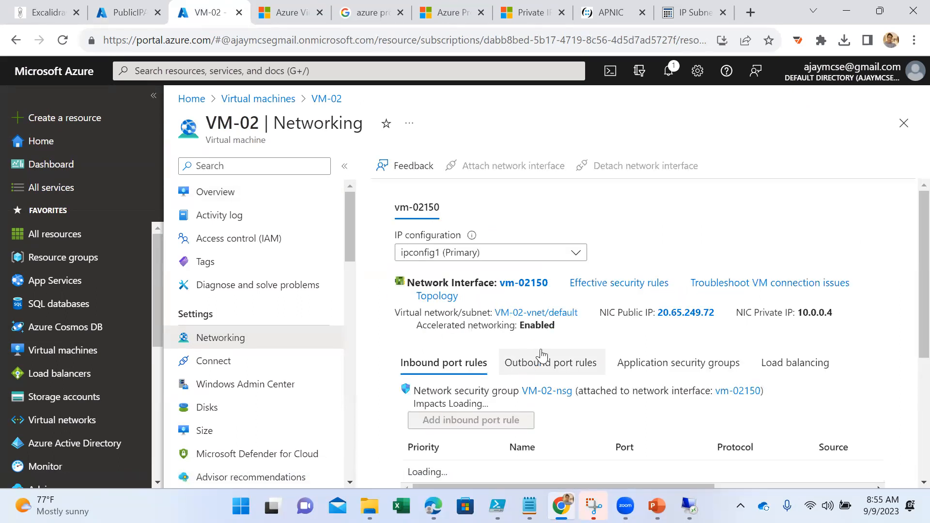
left_click(234, 193)
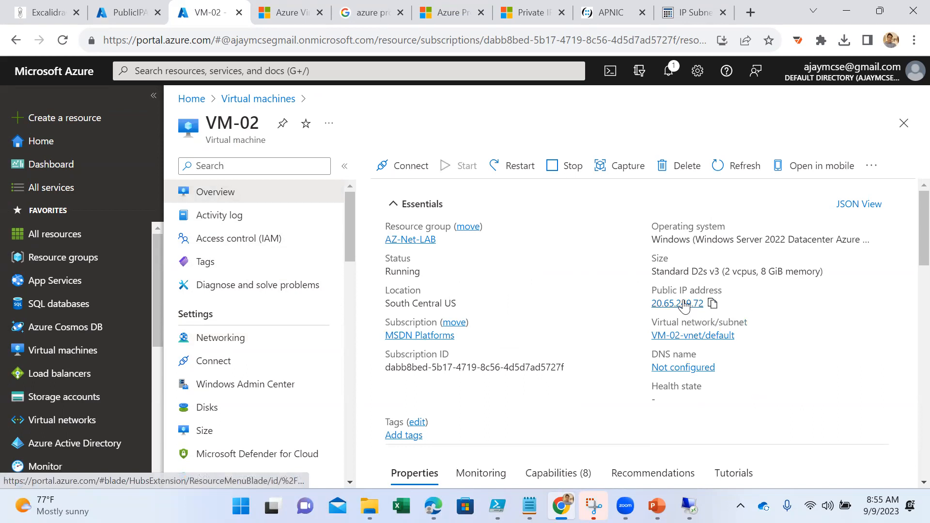
- Open VM-02's public IP address VM-02-ip and dissociate it from the network interface vm-02150
left_click(677, 303)
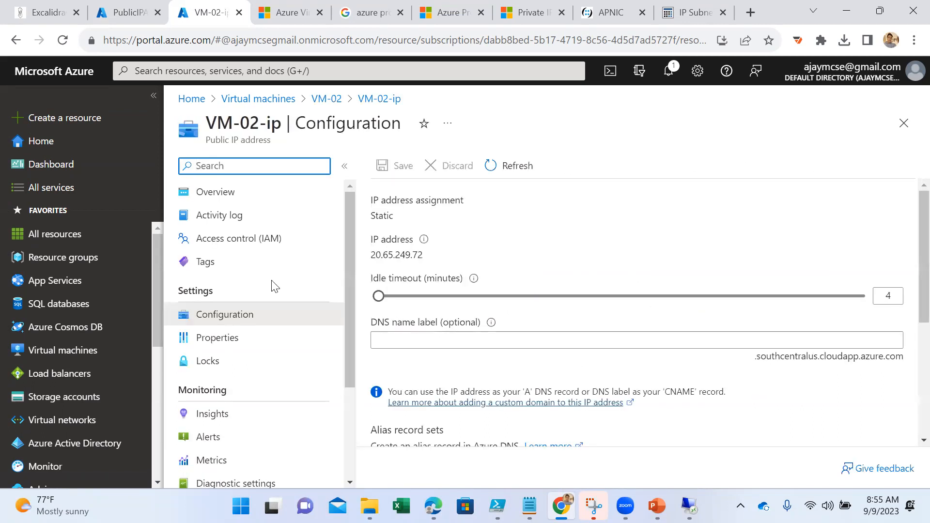
left_click(235, 194)
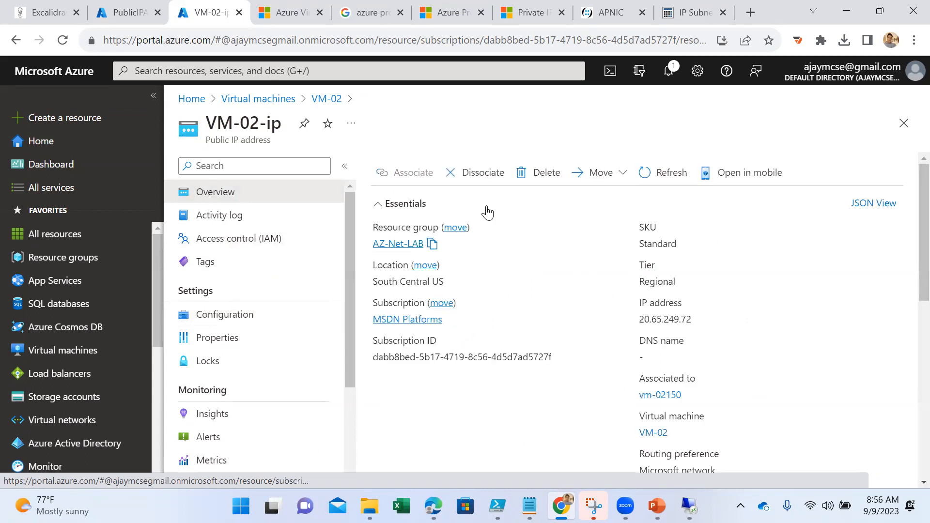
left_click(457, 173)
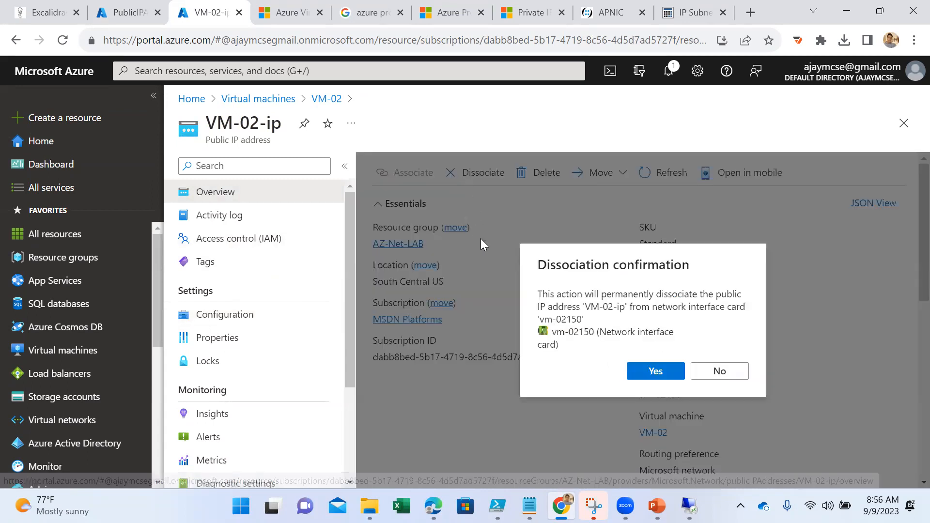
left_click(656, 371)
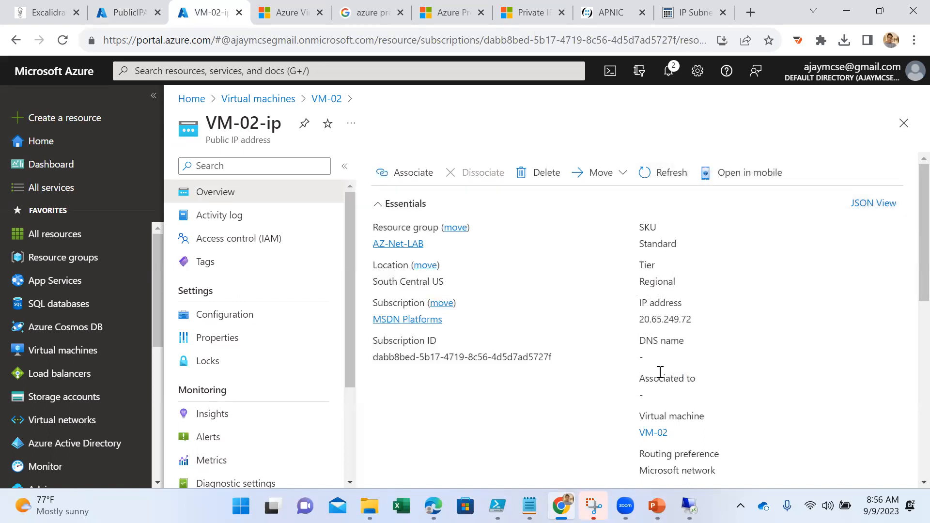
- Associate the public IP address VM-02-ip with the network interface vmcentralus
left_click(399, 179)
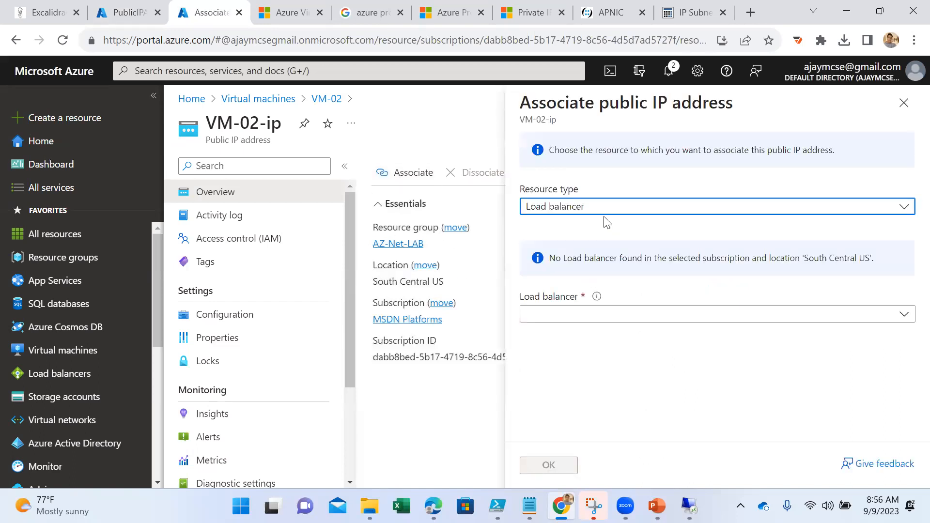
left_click(595, 212)
left_click(588, 249)
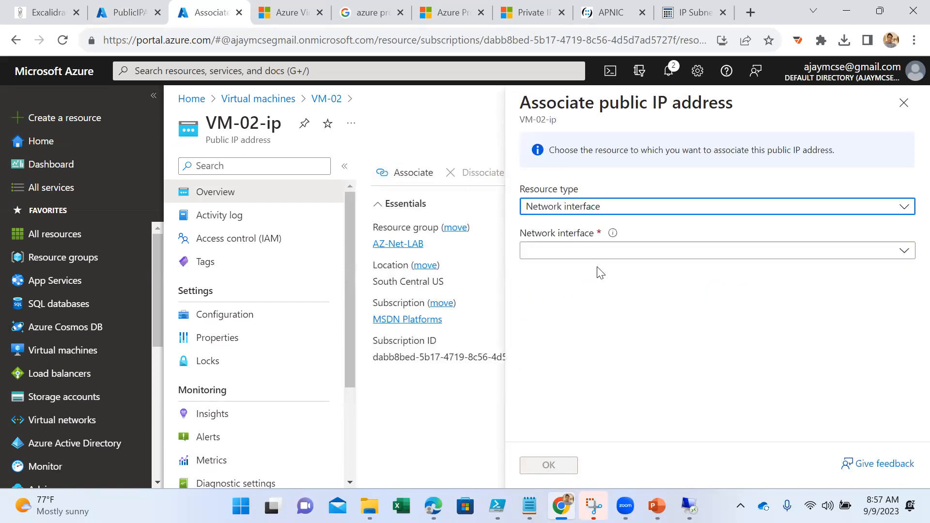
left_click(584, 252)
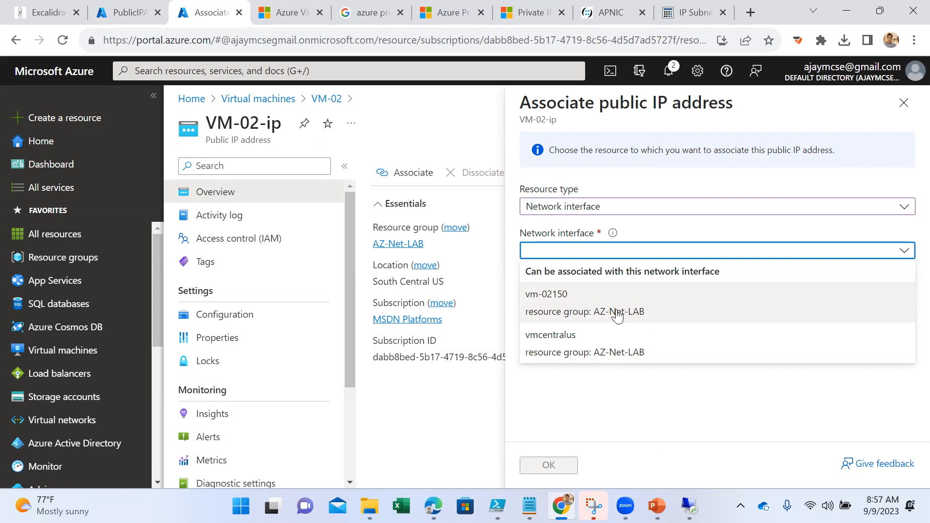
left_click(692, 356)
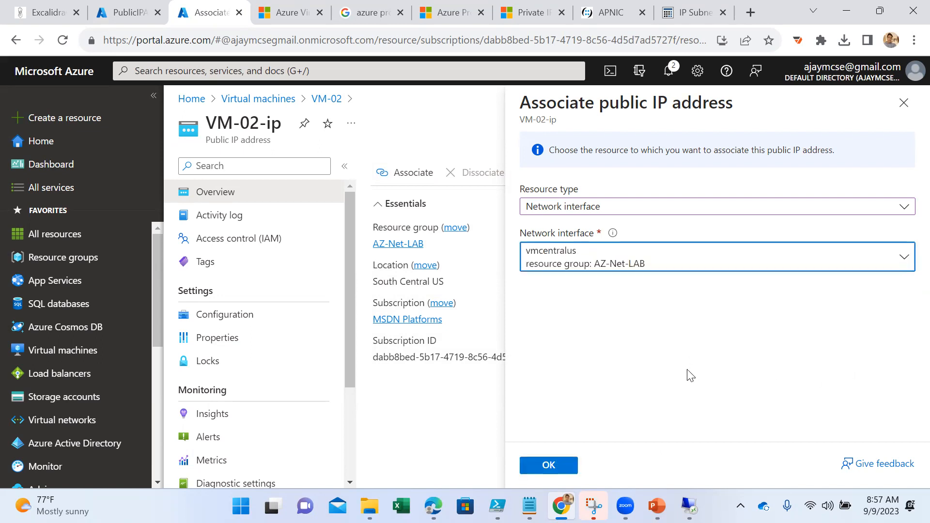
mouse_move(595, 503)
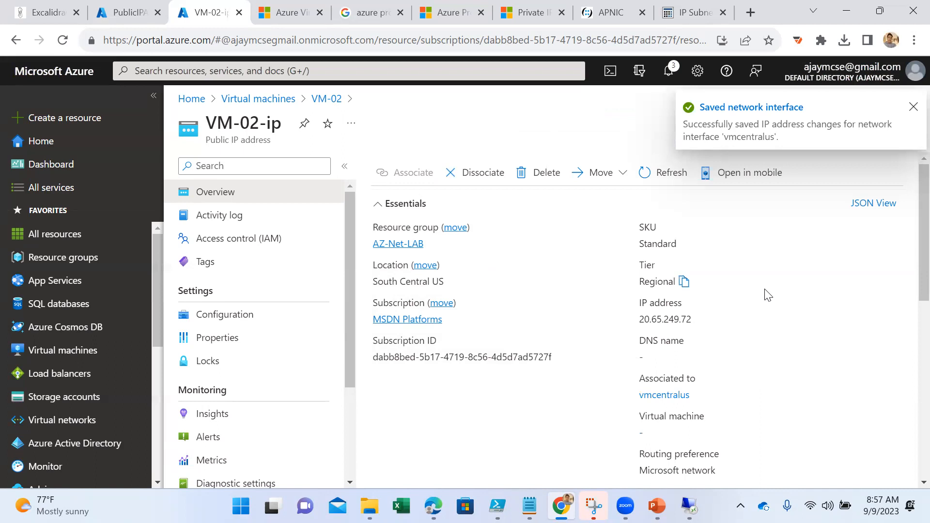
- Review the association details of VM-02-ip and the overview of VM-02
scroll(765, 293, "down", 3)
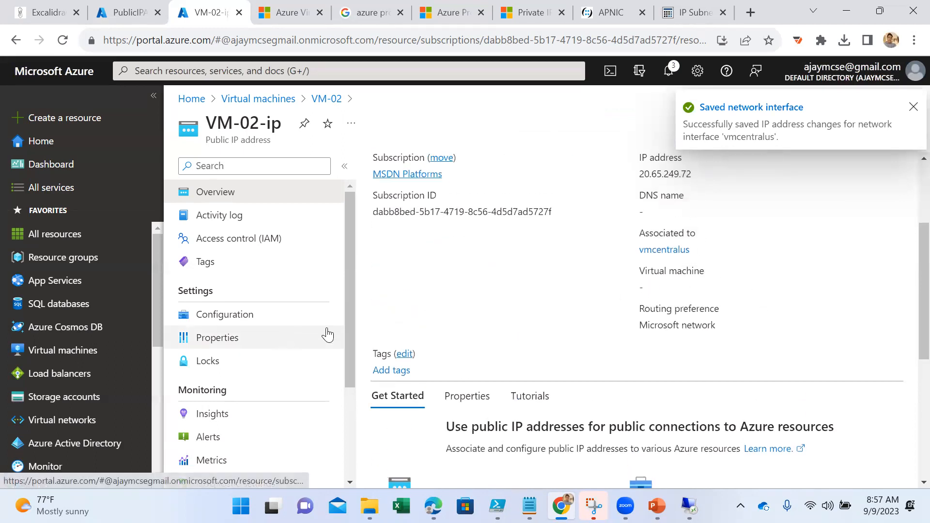
left_click(326, 98)
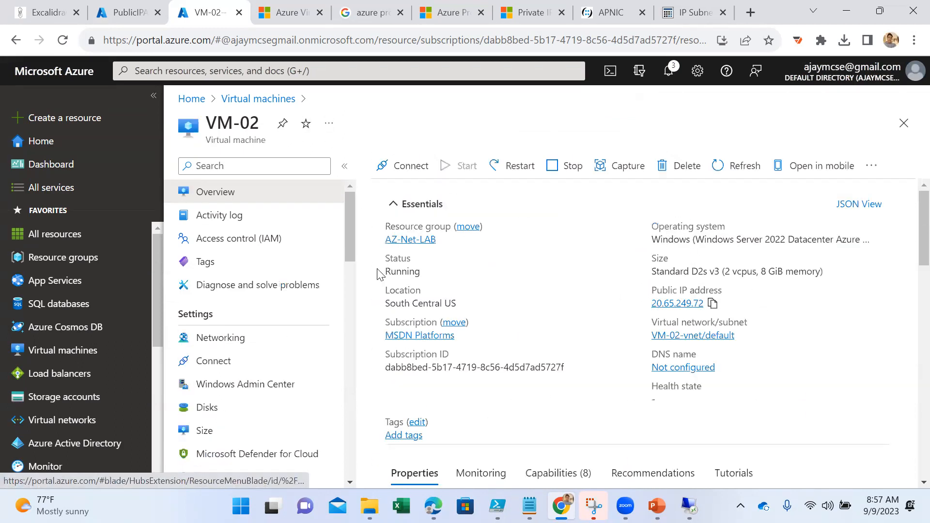
scroll(233, 402, "down", 4)
scroll(248, 396, "up", 2)
scroll(248, 396, "up", 3)
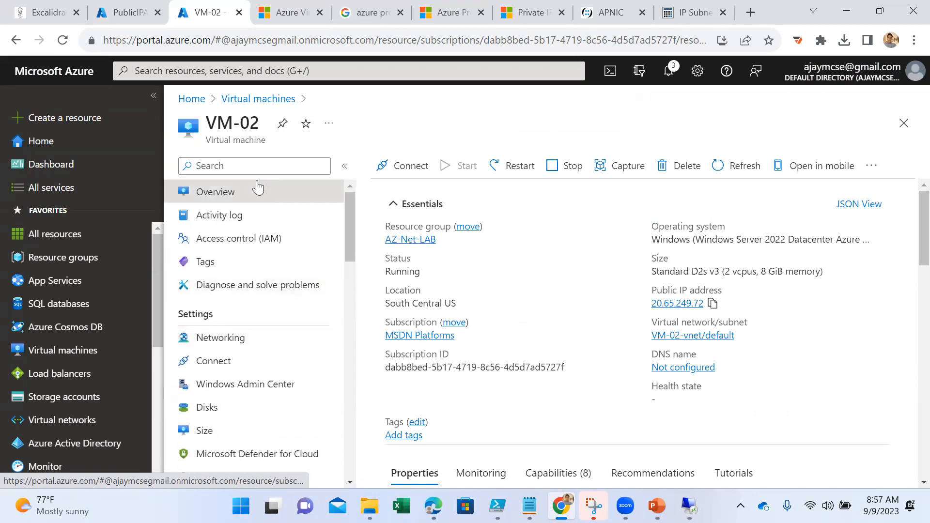
- Reopen VM-02's networking settings and examine its port rules and the vm-02150 interface's IP configurations
left_click(270, 99)
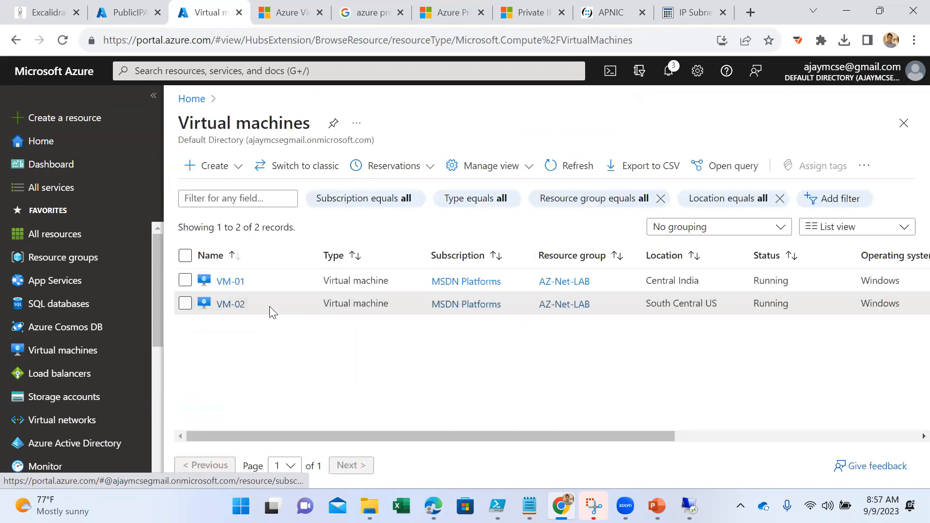
left_click(227, 304)
left_click(227, 341)
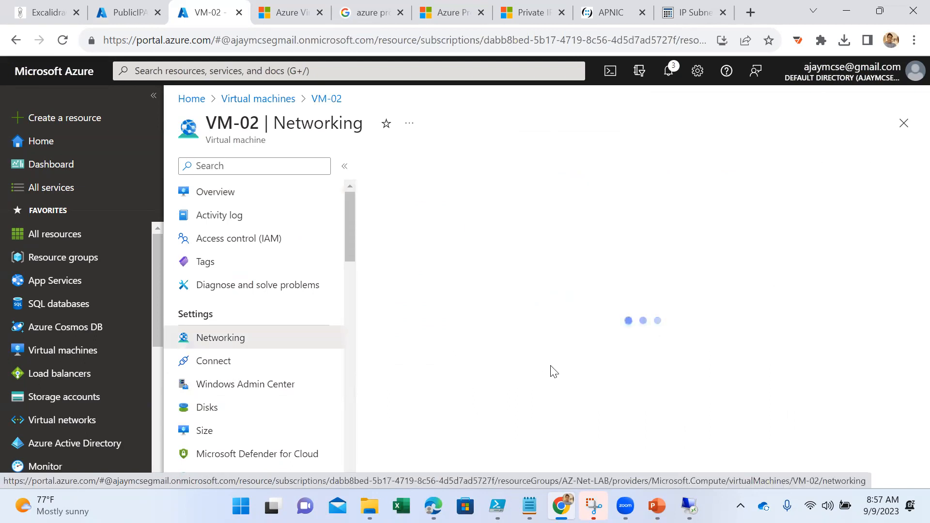
scroll(552, 372, "down", 3)
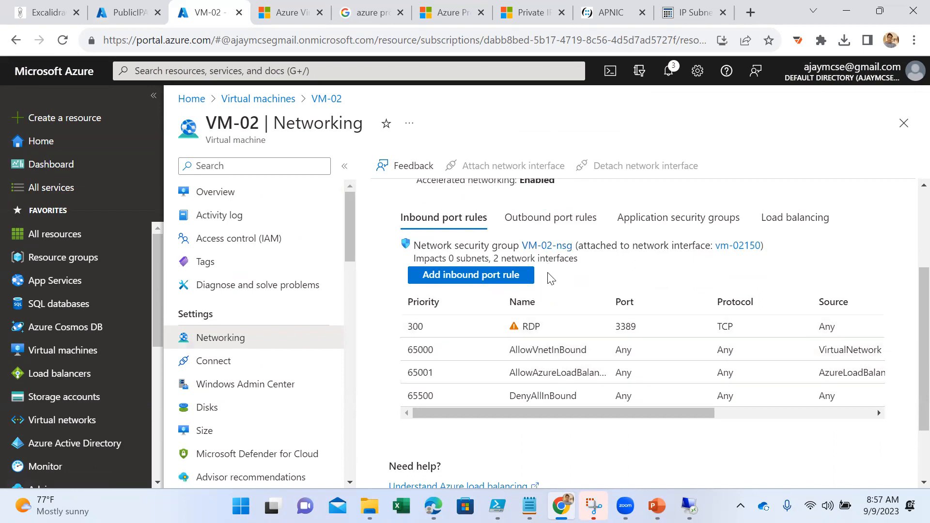
scroll(545, 276, "up", 2)
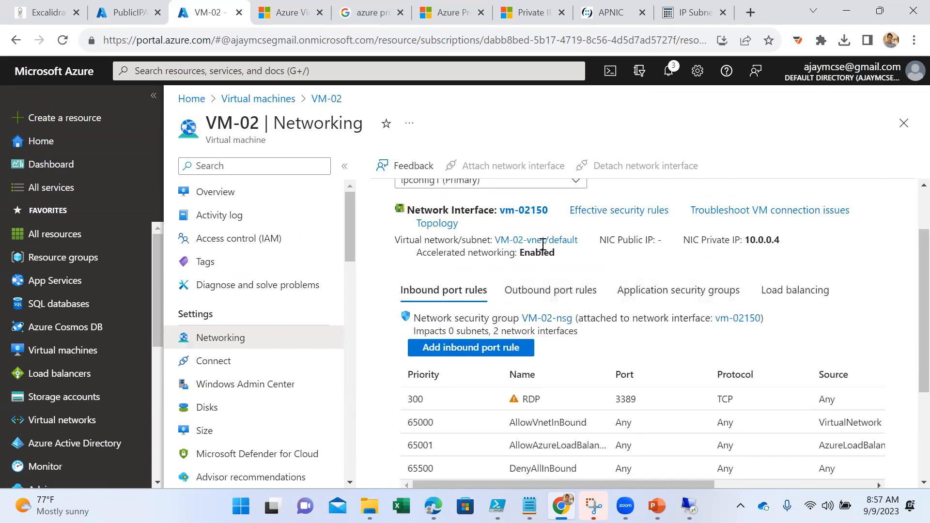
left_click(534, 218)
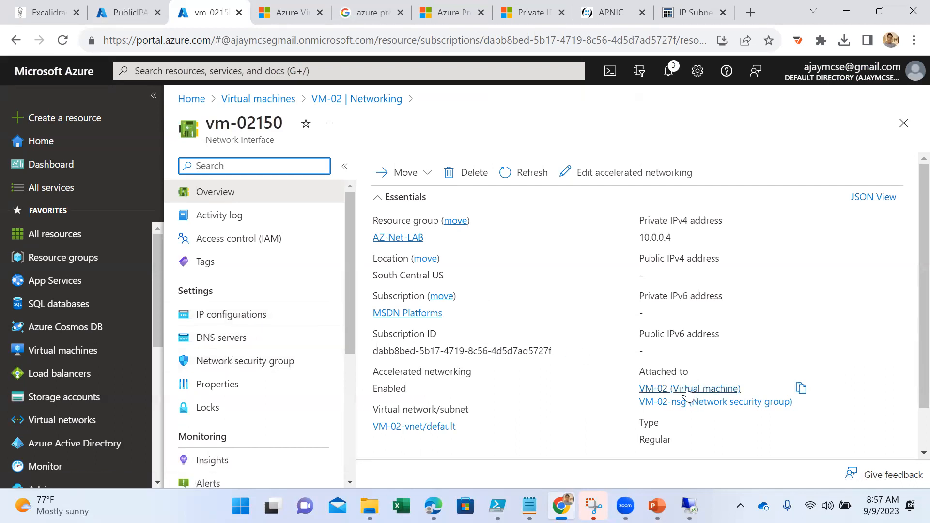
left_click(247, 321)
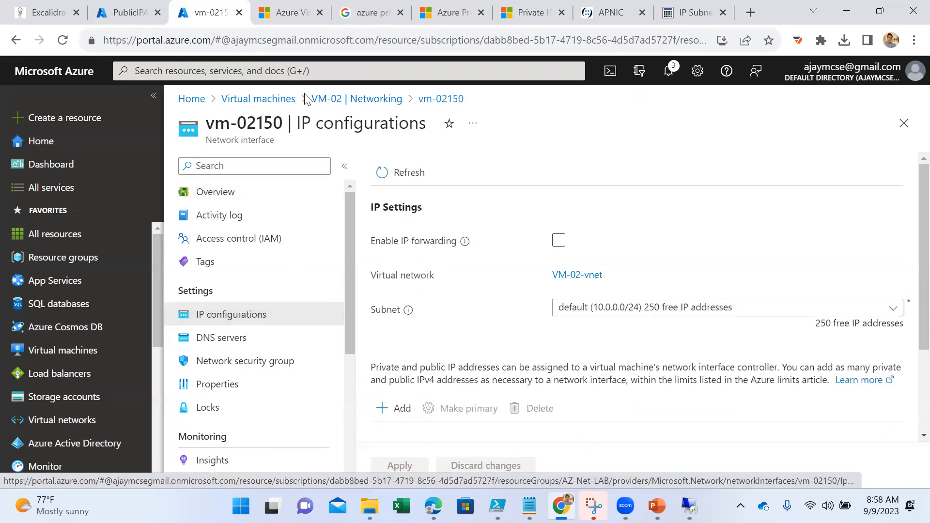
- Go to the Network interfaces service and open the vm-02150 interface's overview
left_click(296, 70)
left_click(301, 292)
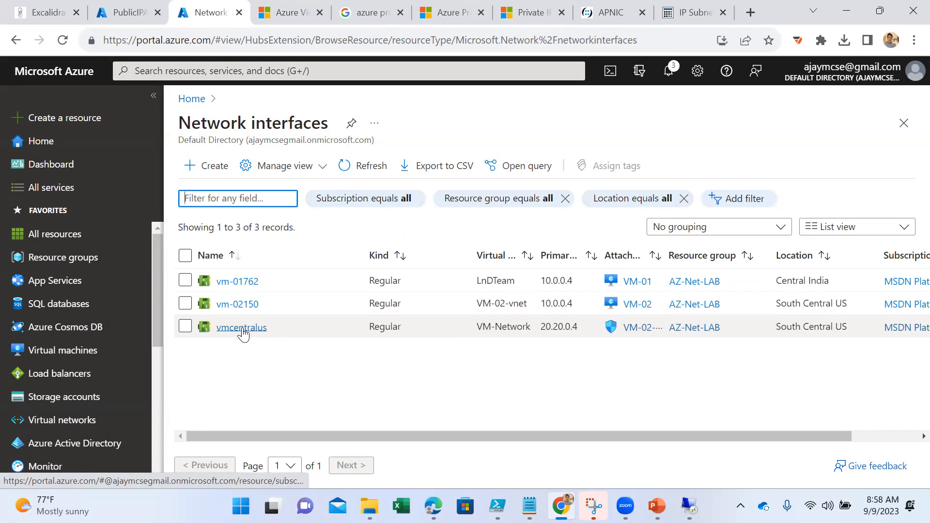
left_click(239, 305)
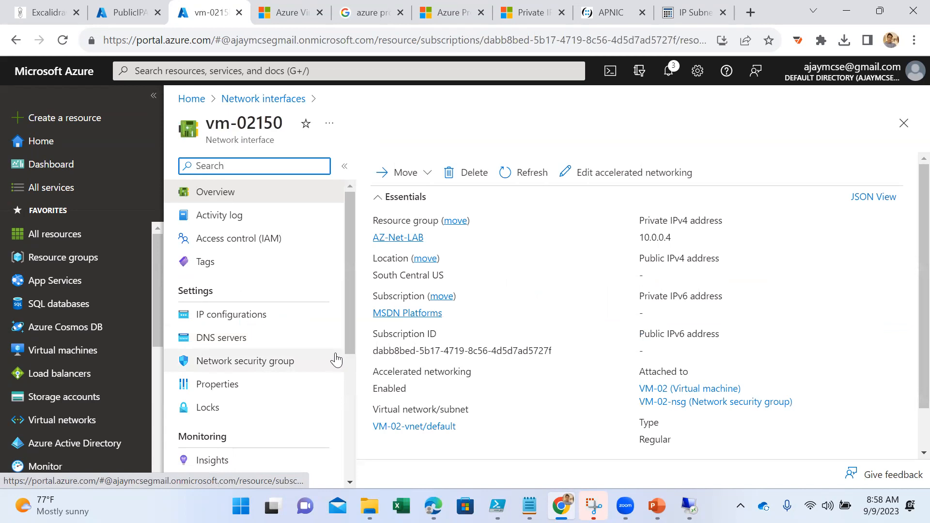
- Check the vm-02150 interface's IP configurations, DNS servers and properties, and open the networking settings of its attached VM-02
left_click(255, 324)
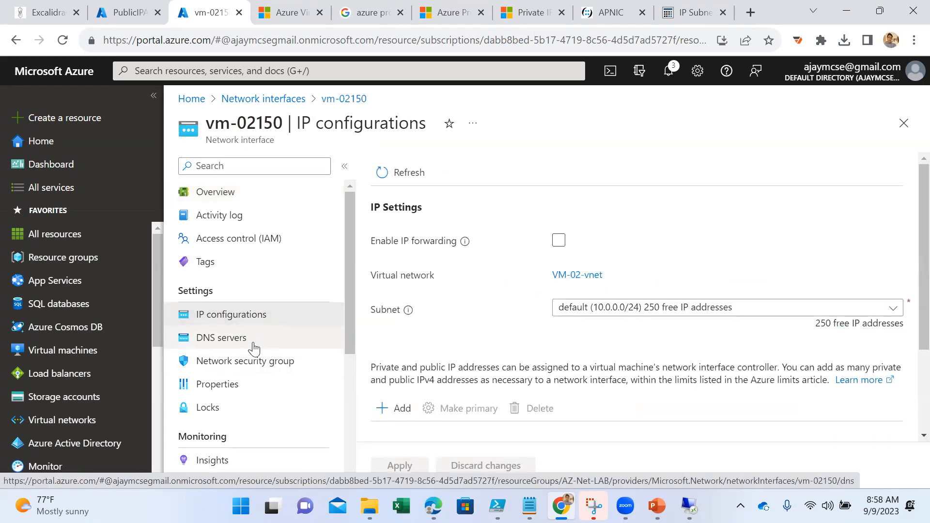
left_click(252, 345)
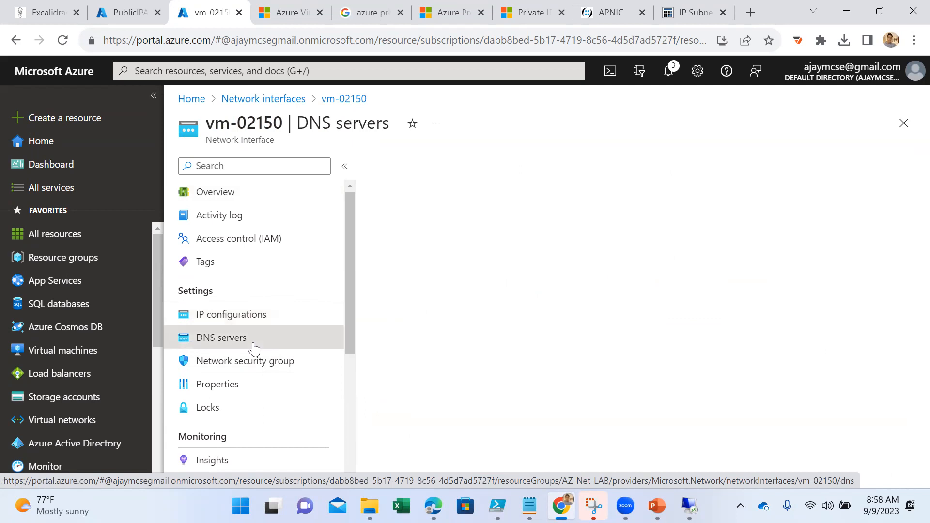
left_click(234, 389)
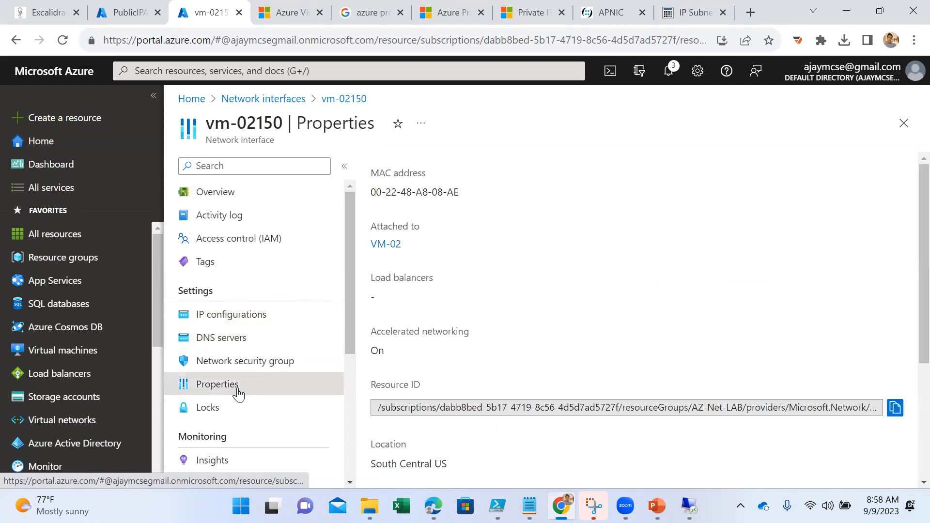
left_click(386, 244)
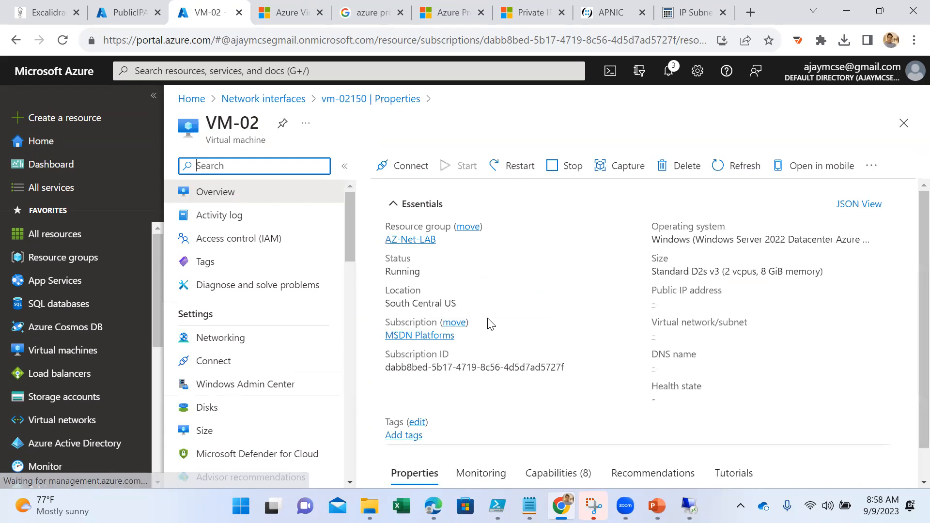
left_click(251, 340)
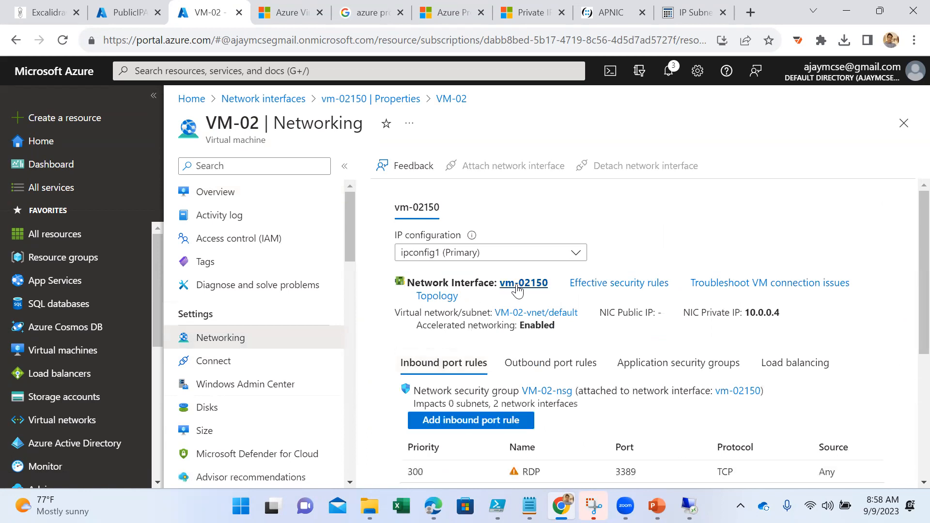
- Reopen the vm-02150 interface from VM-02's networking settings and examine its overview and properties
left_click(525, 286)
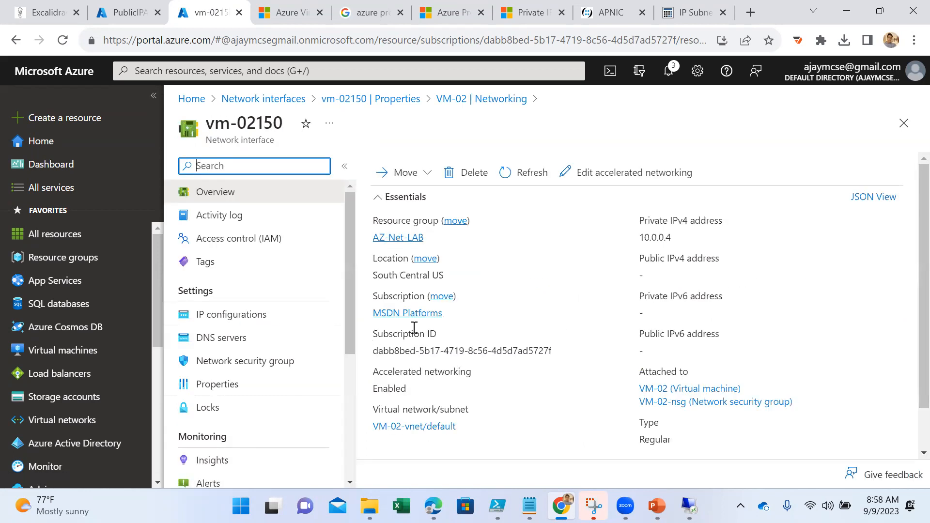
scroll(502, 324, "down", 1)
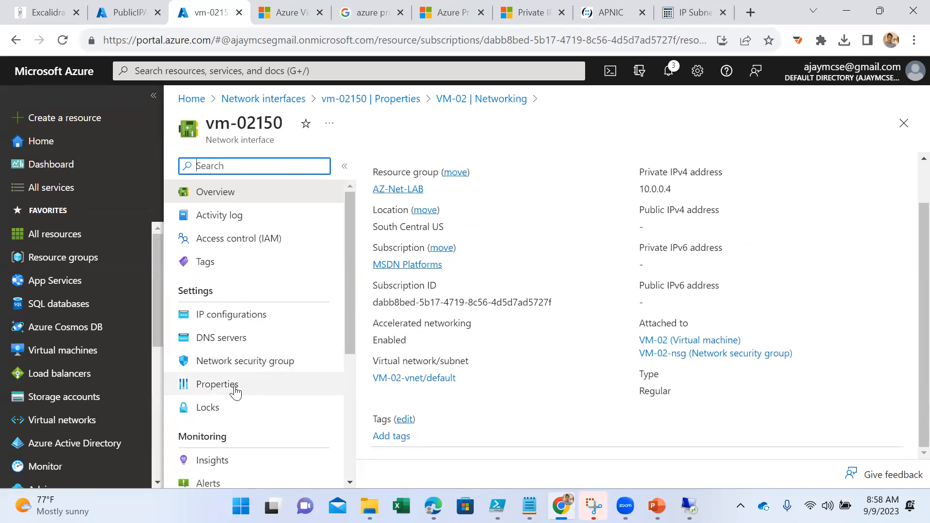
scroll(234, 390, "down", 2)
scroll(238, 353, "up", 2)
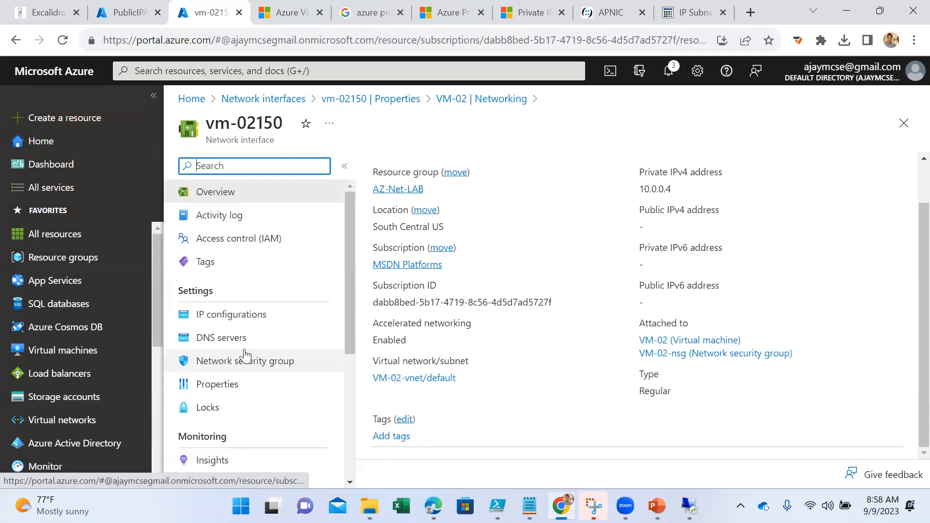
left_click(232, 386)
scroll(472, 345, "down", 5)
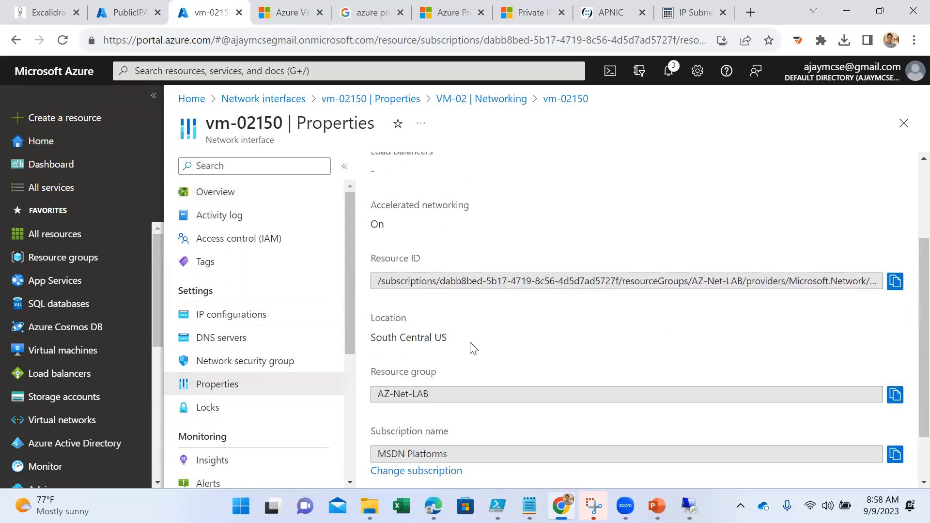
scroll(455, 348, "up", 5)
left_click(227, 195)
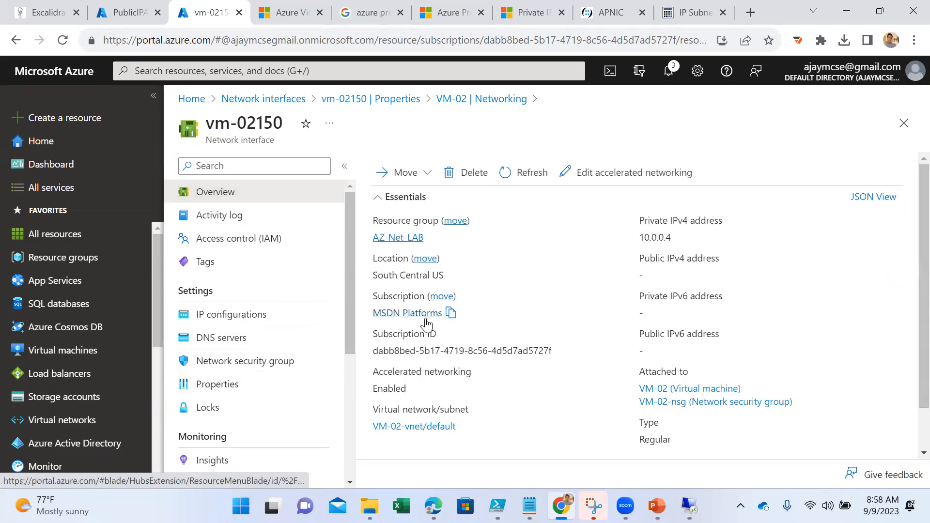
scroll(557, 303, "down", 1)
scroll(486, 220, "up", 1)
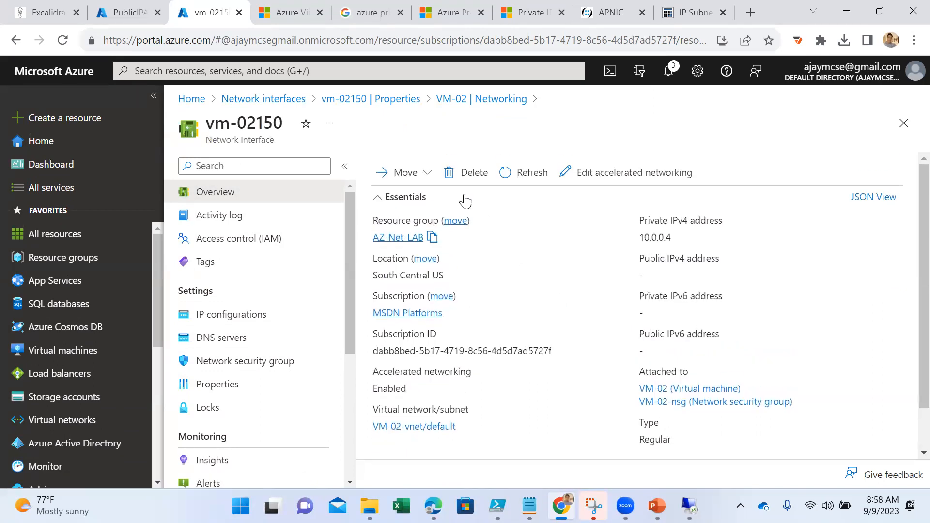
- Try to delete the network interface vm-02150 from its overview
left_click(455, 174)
left_click(399, 245)
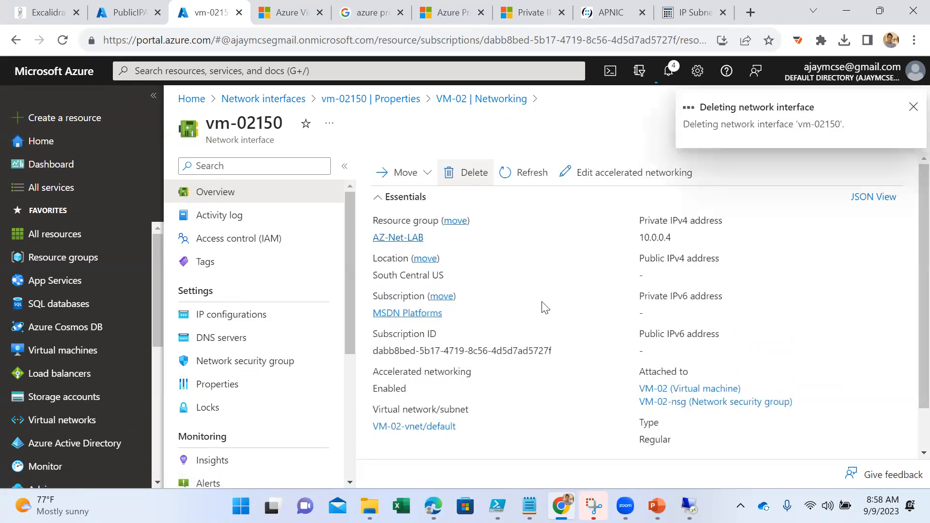
left_click(911, 108)
- Try to delete the vm-02150 interface from the connected devices of VM-02-vnet, confirming with "delete"
left_click(254, 320)
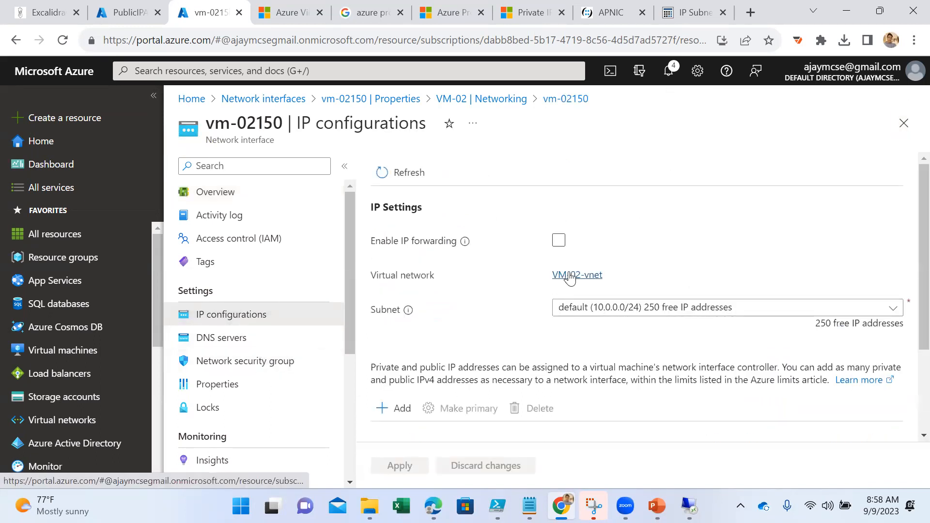
left_click(575, 283)
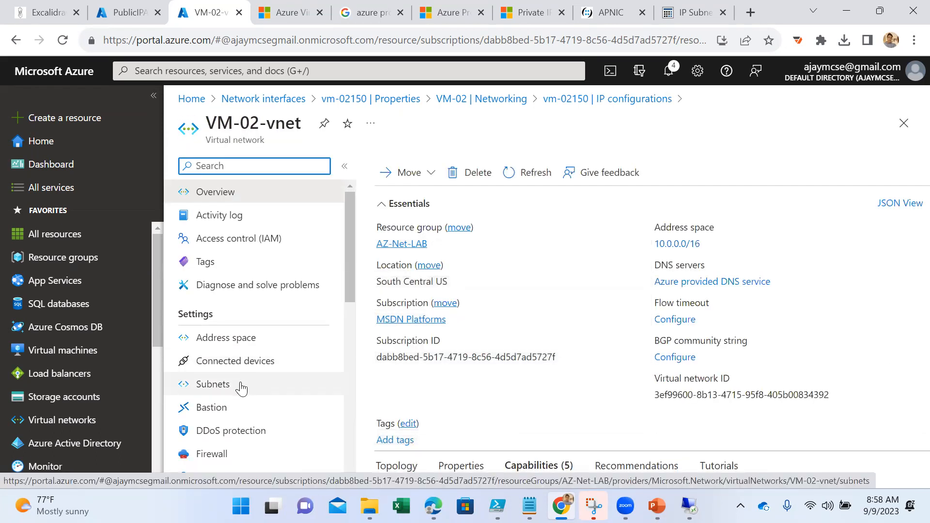
left_click(291, 364)
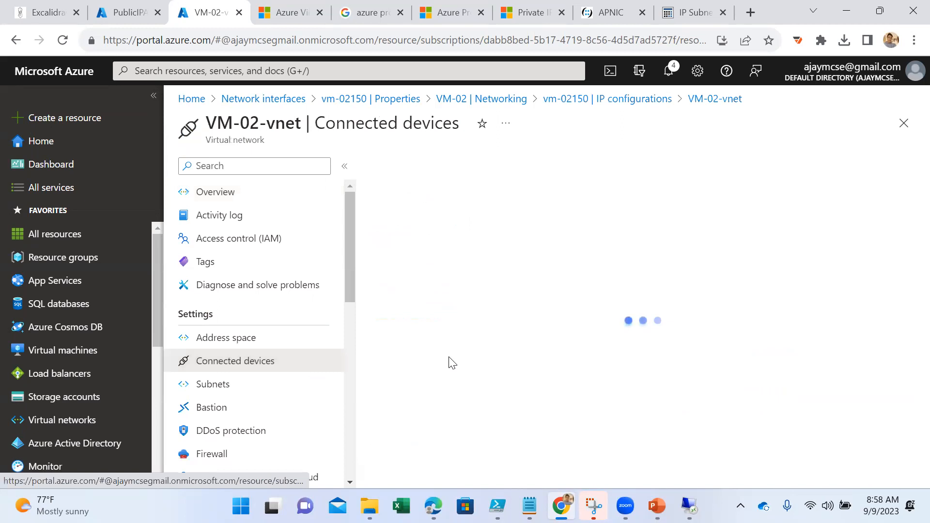
left_click(388, 334)
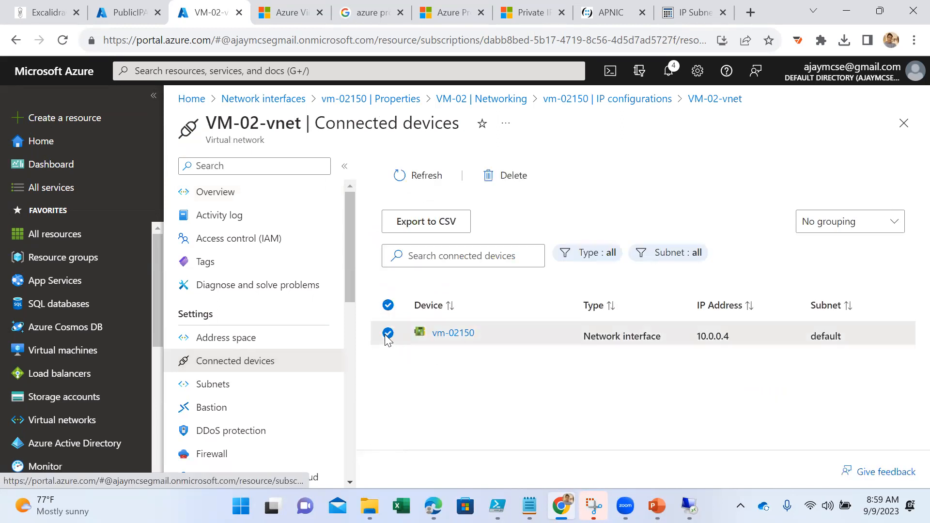
left_click(492, 185)
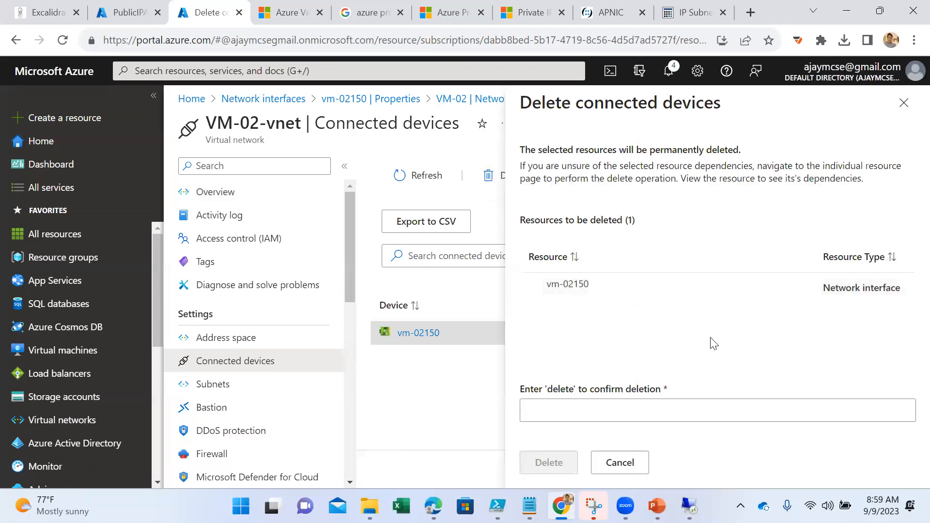
left_click(605, 403)
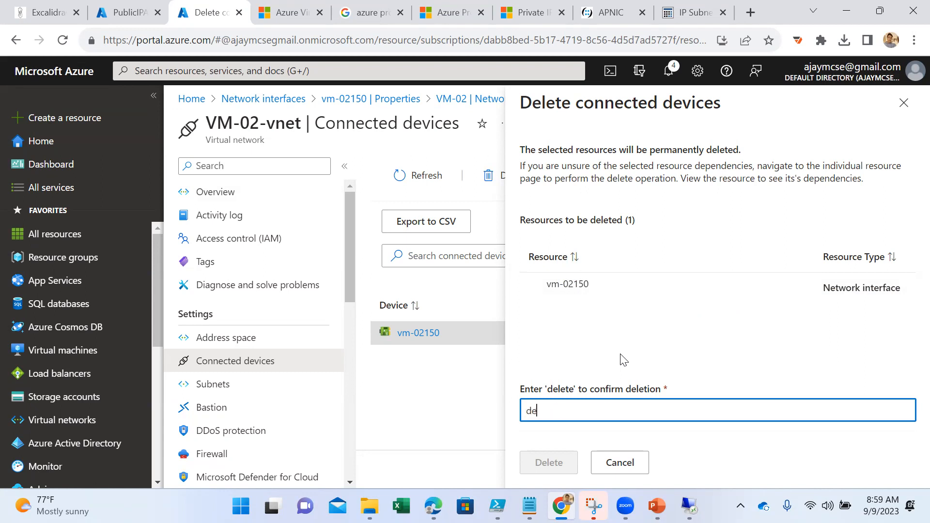
type("delete")
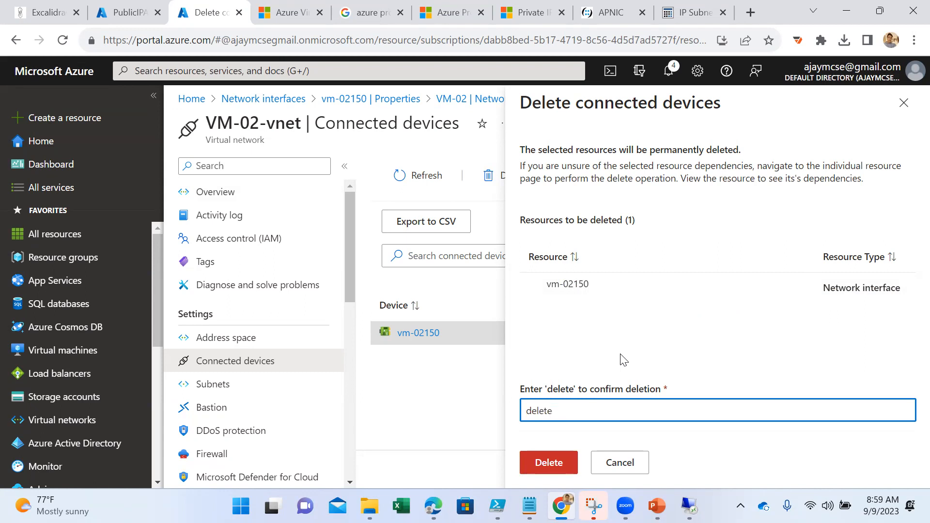
left_click(544, 469)
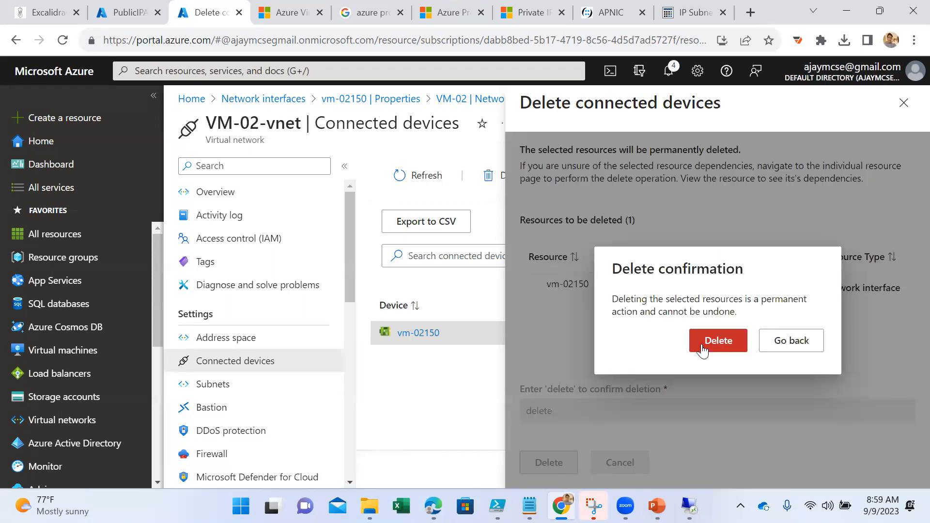
left_click(704, 345)
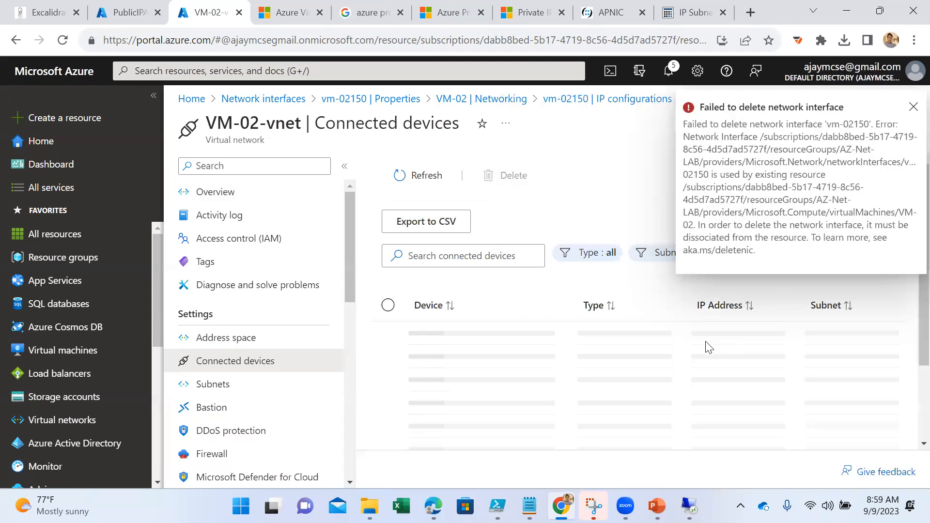
left_click(913, 107)
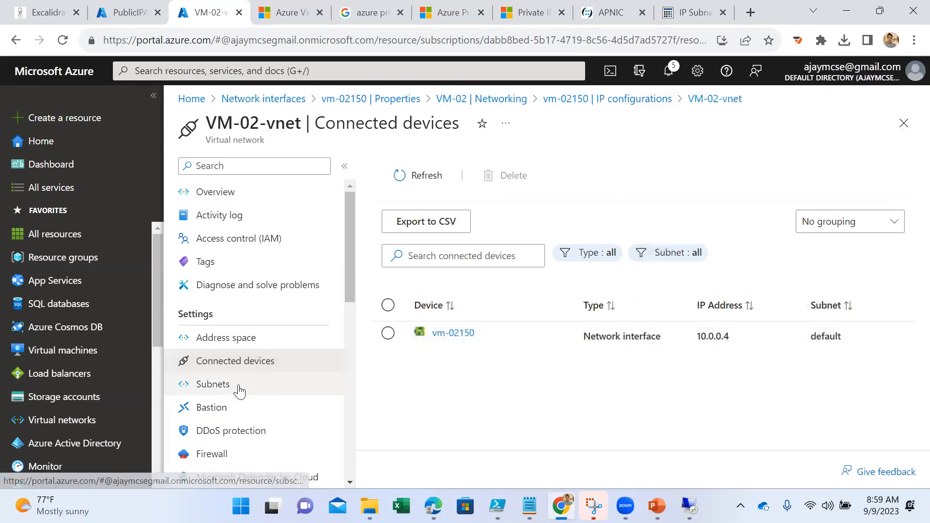
- Review the address space of VM-02-vnet and return to VM-02's networking settings
left_click(249, 346)
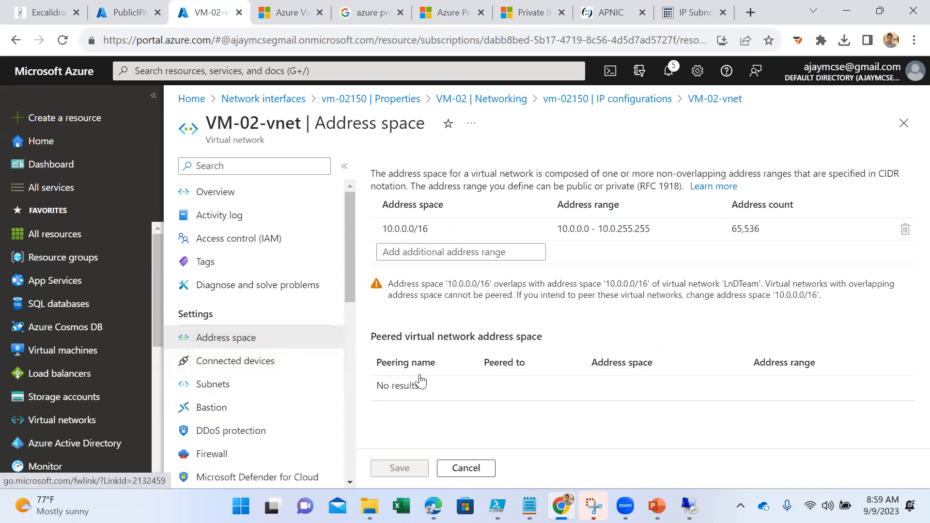
left_click(495, 100)
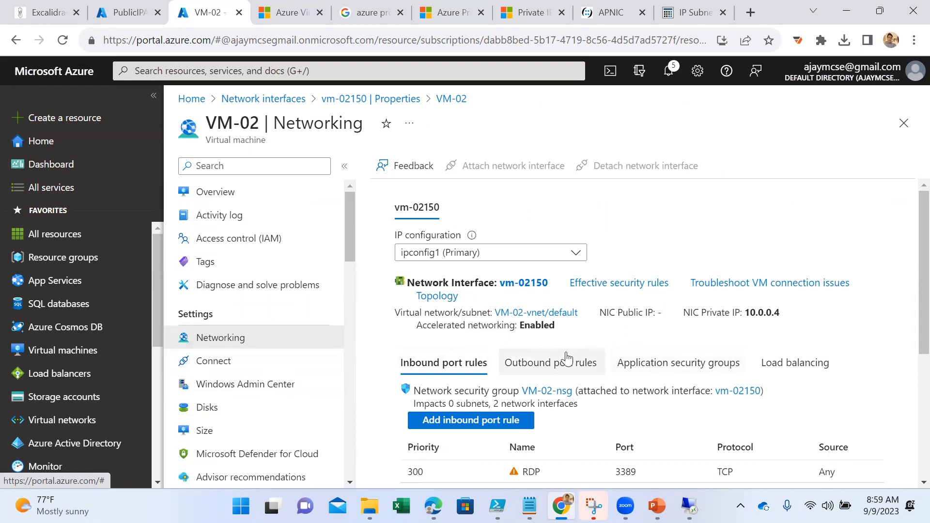
scroll(558, 340, "down", 1)
scroll(560, 336, "up", 1)
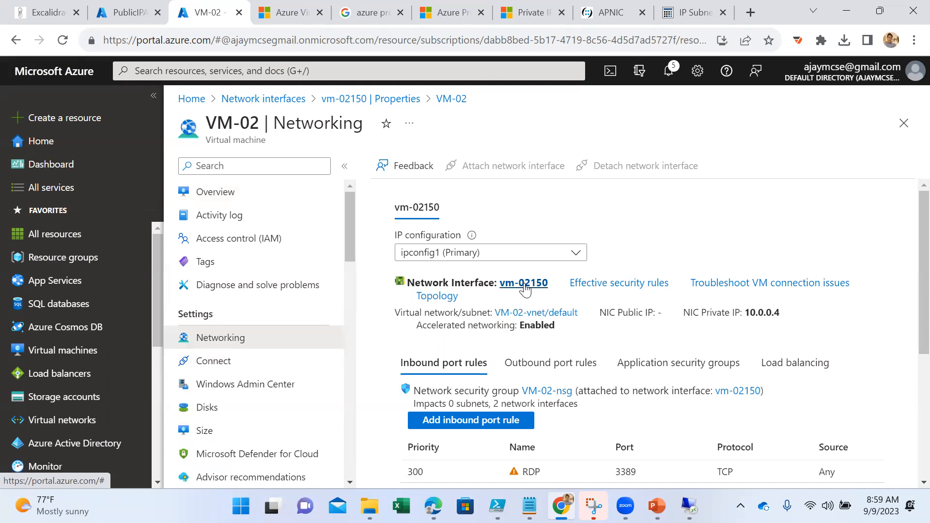
- Open the vmcentralus network interface and review its IP configurations, network security group, properties and overview
left_click(333, 71)
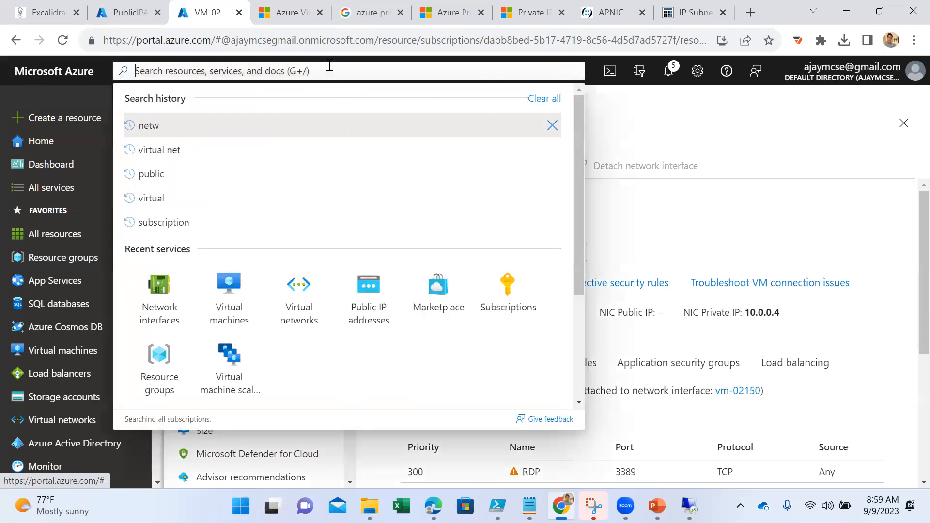
left_click(160, 296)
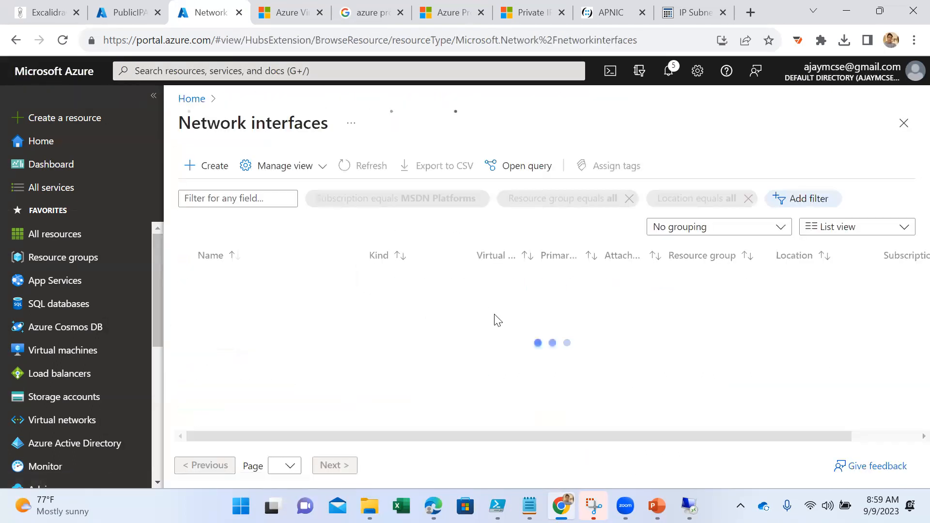
left_click(241, 328)
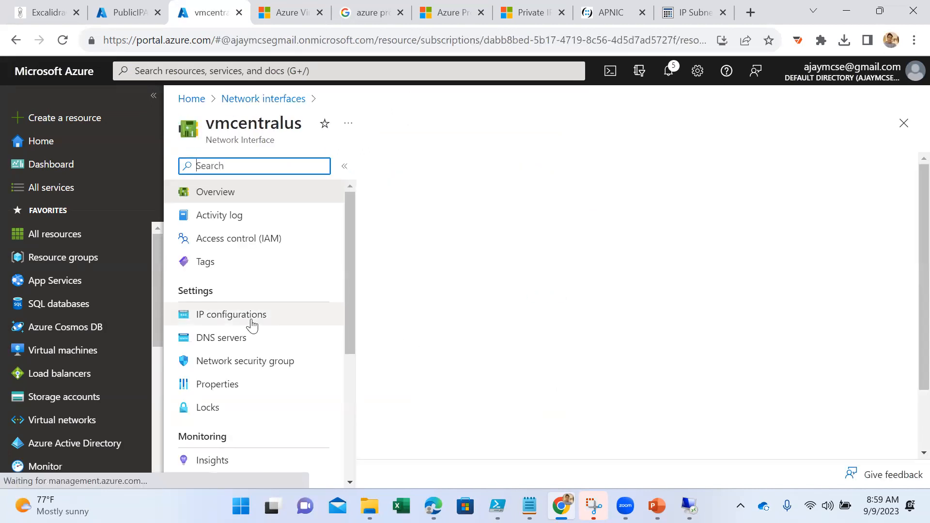
left_click(251, 315)
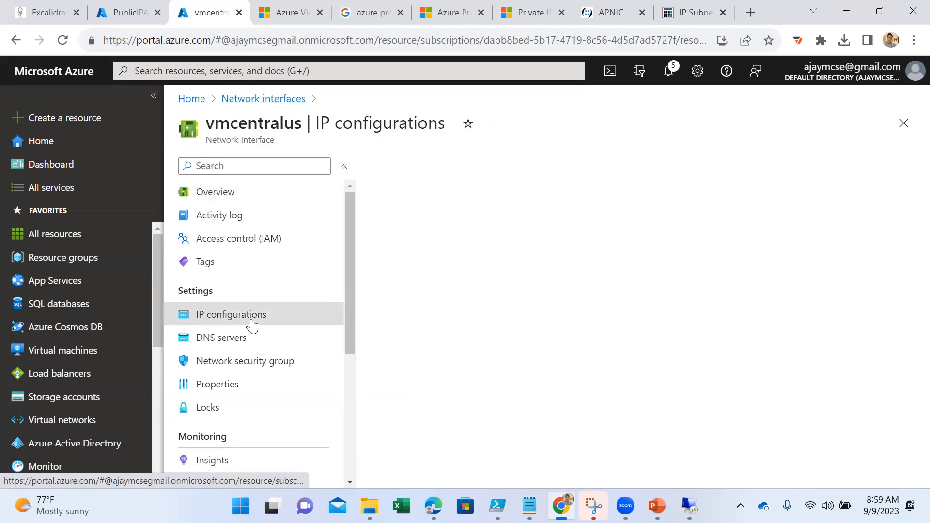
left_click(234, 359)
left_click(223, 384)
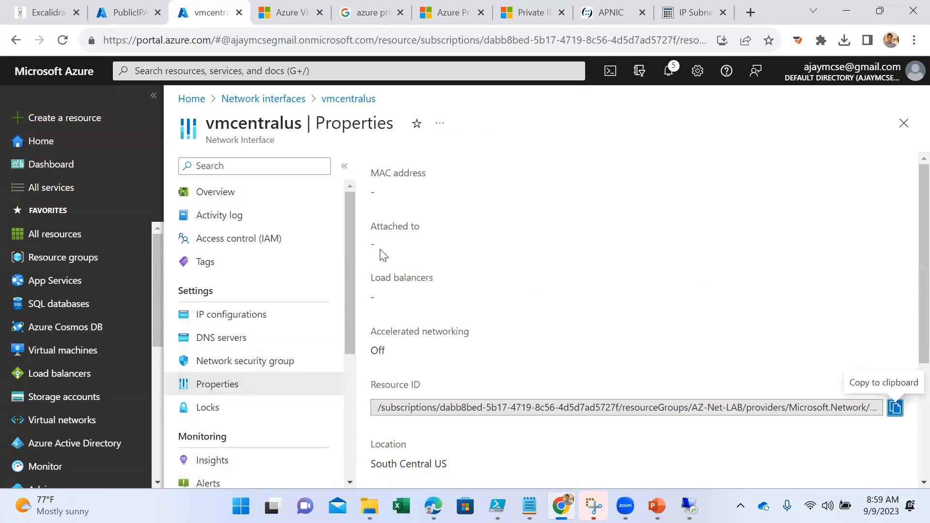
scroll(415, 289, "down", 1)
scroll(419, 289, "up", 1)
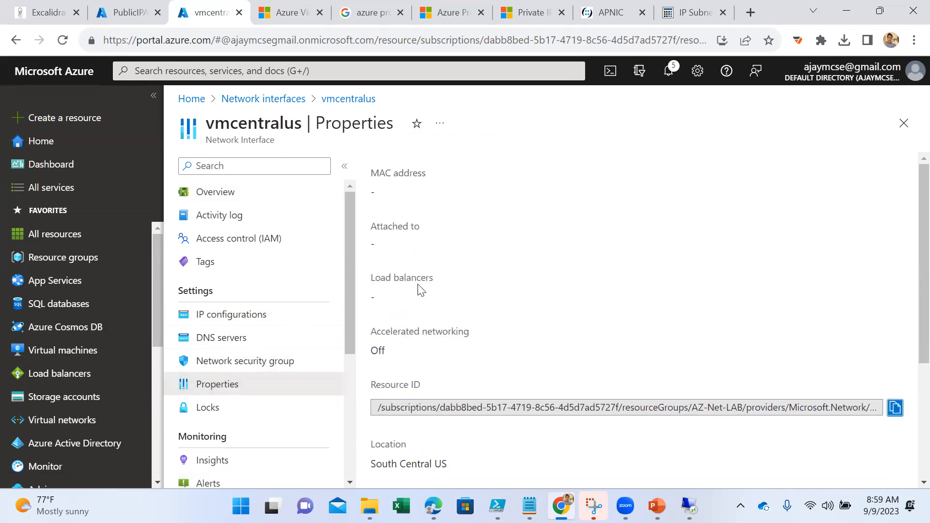
left_click(245, 193)
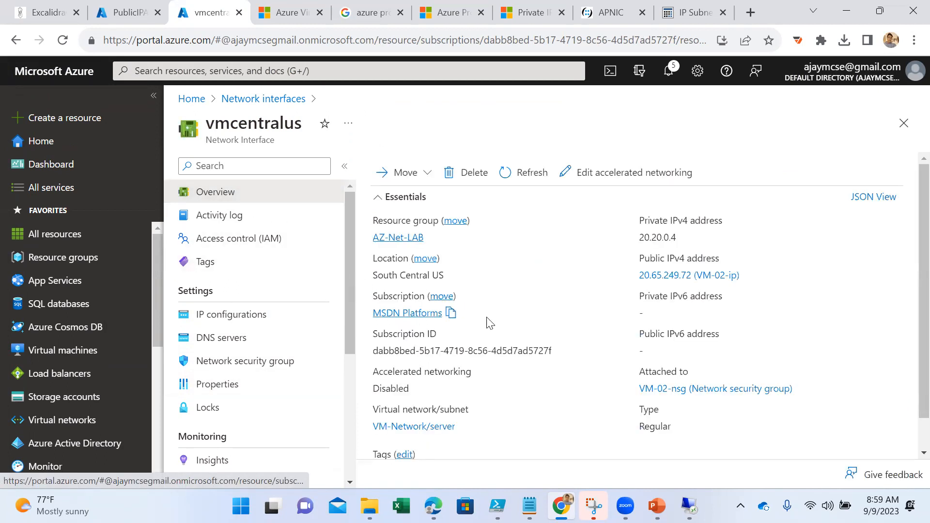
- Open the network security group VM-02-nsg attached to vmcentralus and show its associated subnets
scroll(489, 320, "down", 1)
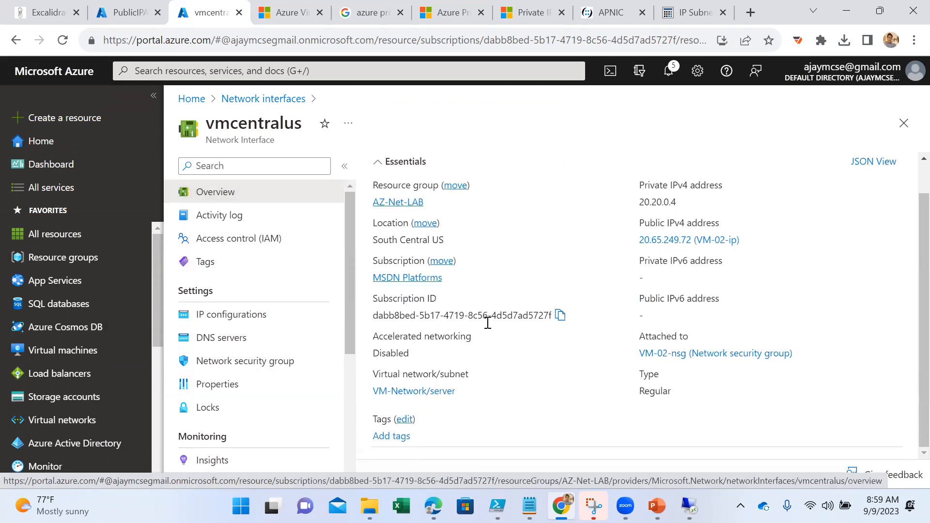
left_click(678, 360)
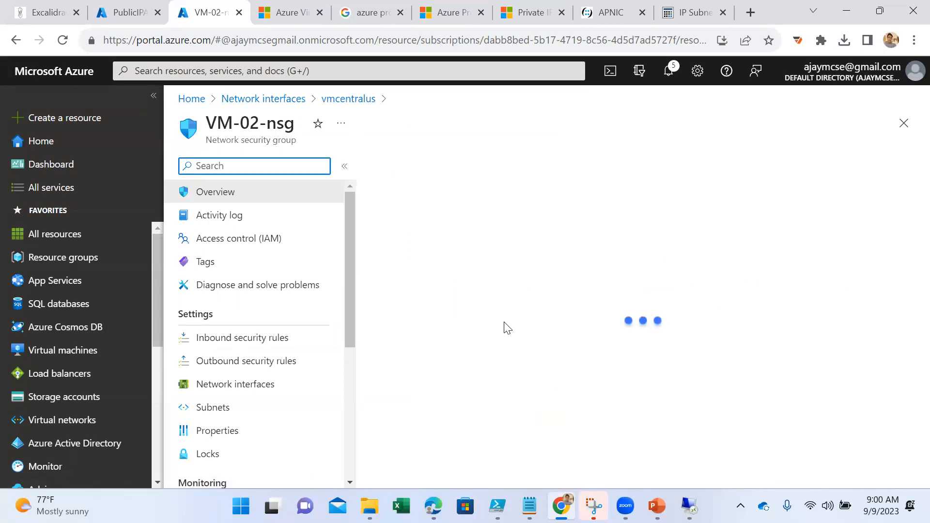
left_click(240, 407)
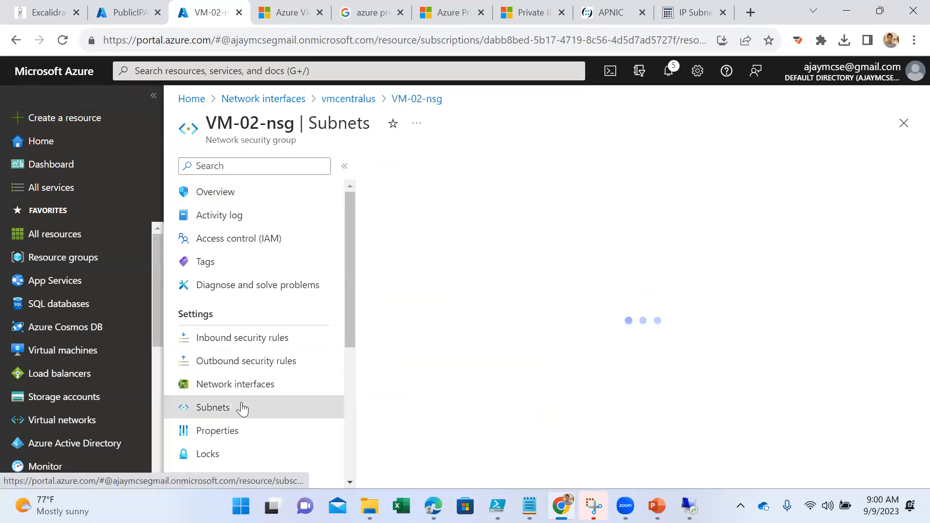
- Associate the server subnet of VM-Network (AZ-Net-LAB) with the network security group VM-02-nsg
left_click(402, 166)
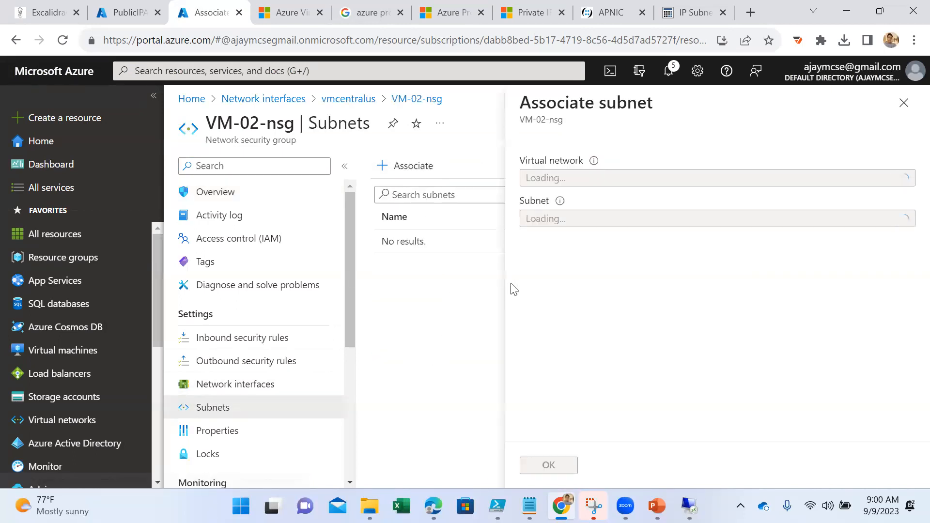
left_click(593, 184)
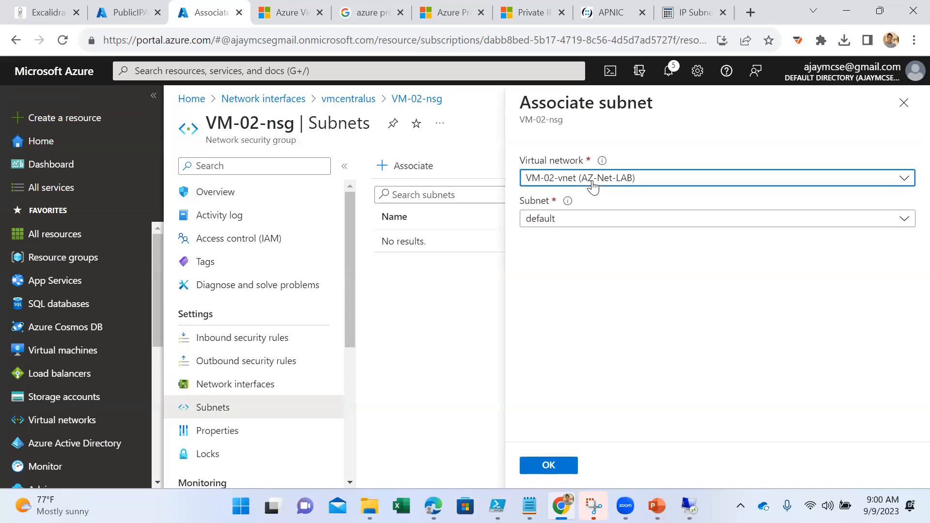
left_click(589, 251)
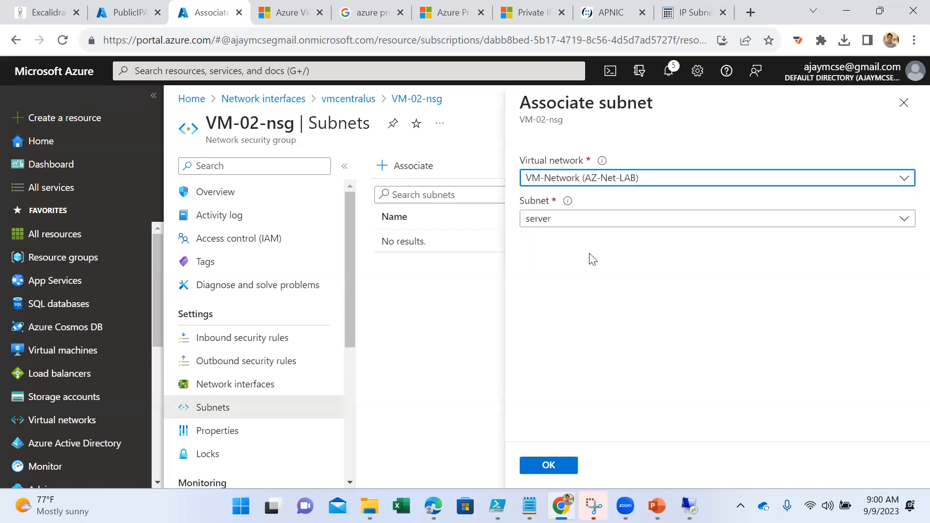
left_click(574, 219)
left_click(566, 292)
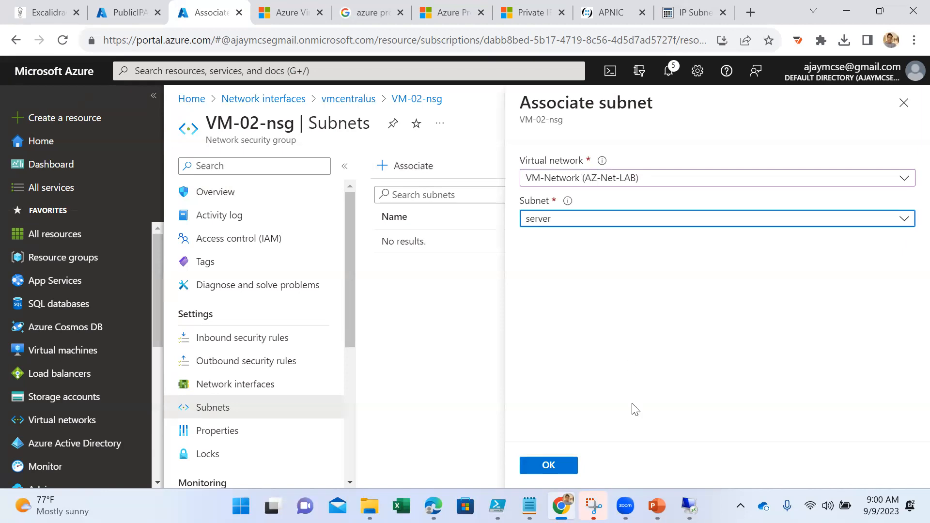
left_click(551, 467)
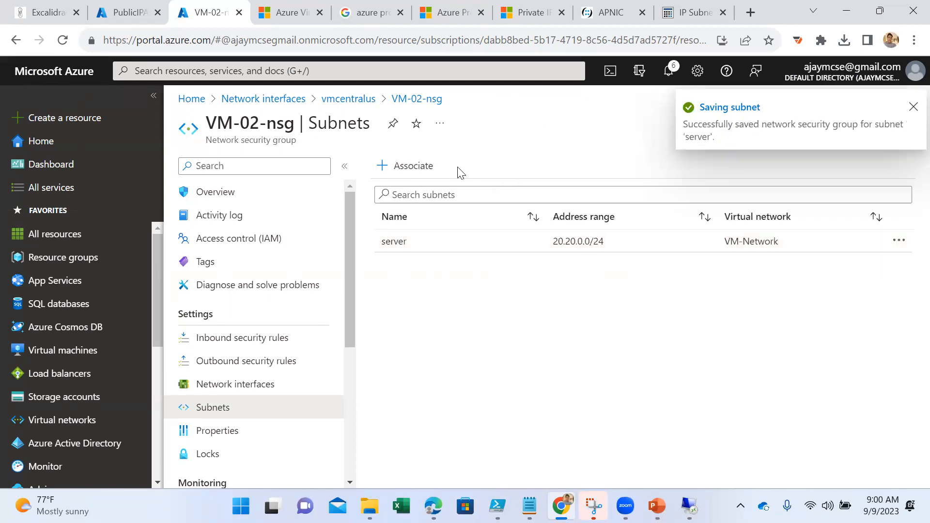
- Review the properties of VM-02-nsg and the IP configurations, DNS servers, network security group and properties of the vmcentralus interface
left_click(217, 430)
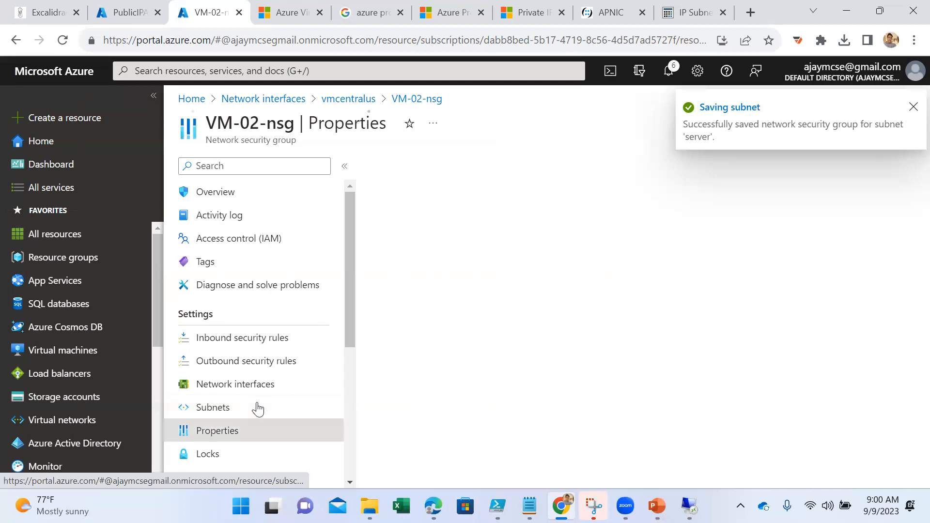
left_click(356, 99)
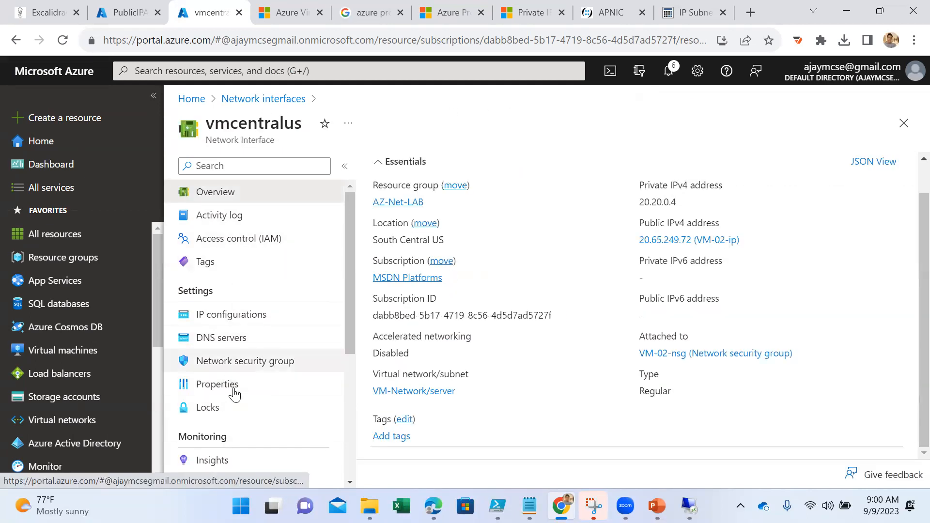
left_click(229, 315)
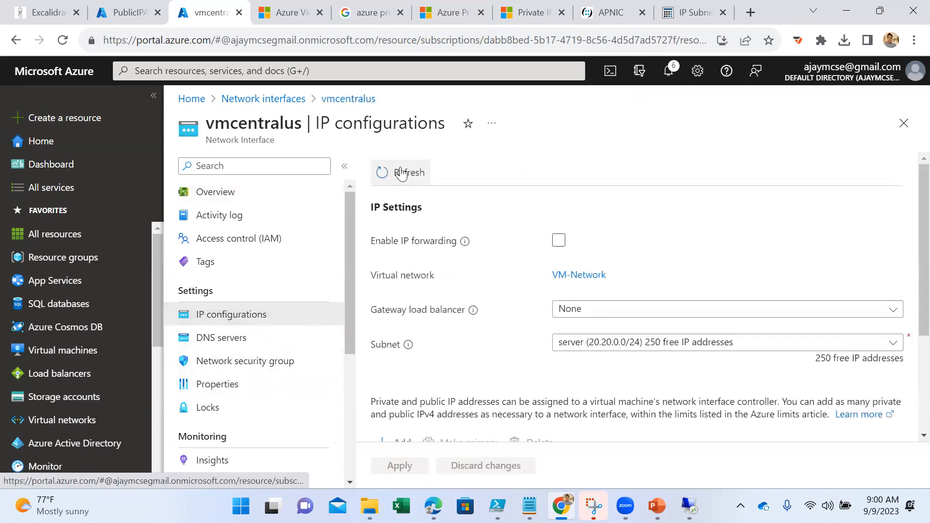
left_click(396, 173)
left_click(229, 335)
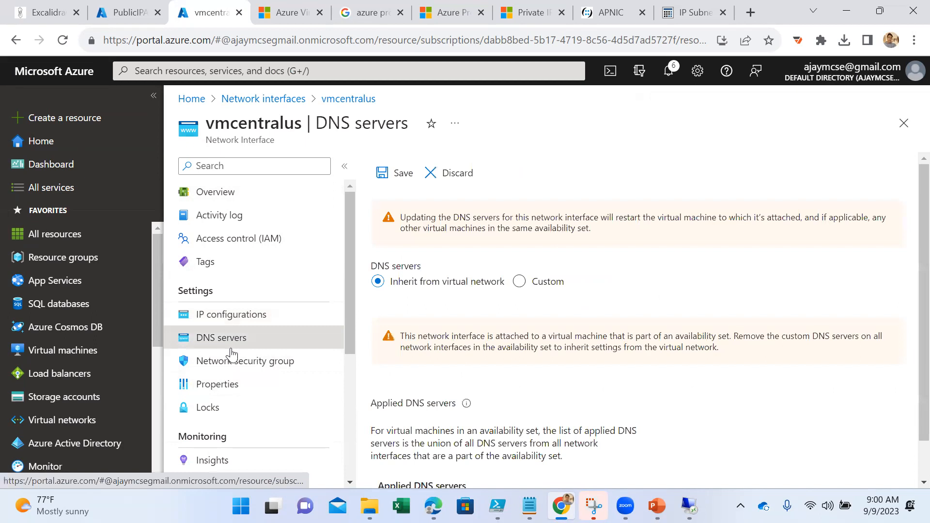
left_click(235, 363)
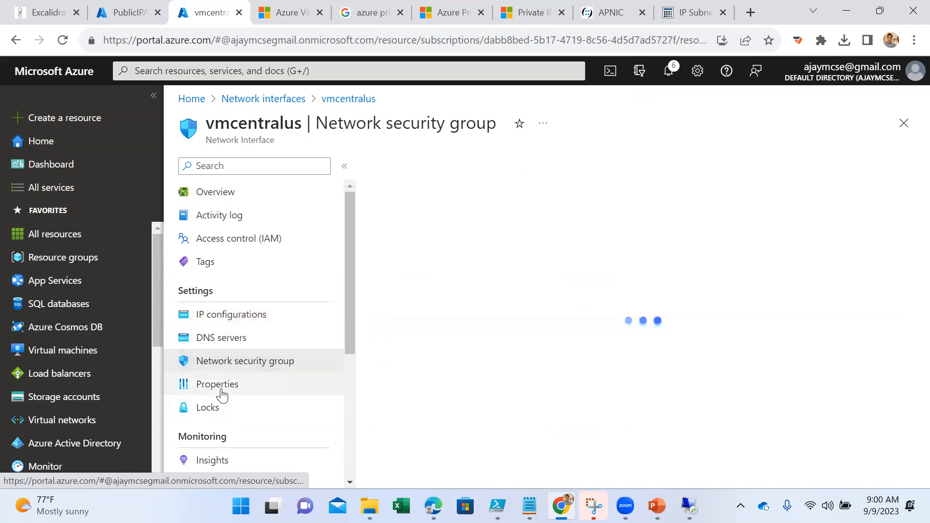
left_click(221, 391)
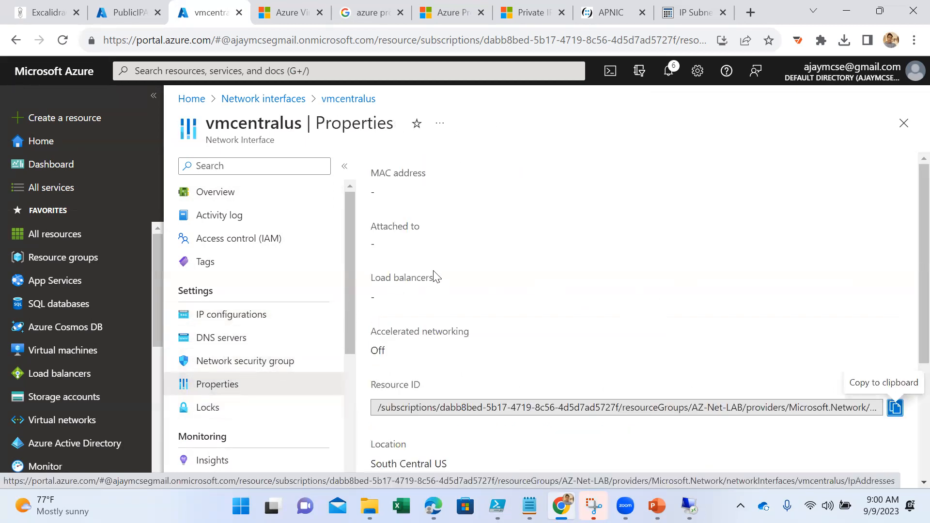
scroll(447, 286, "down", 3)
scroll(442, 299, "up", 3)
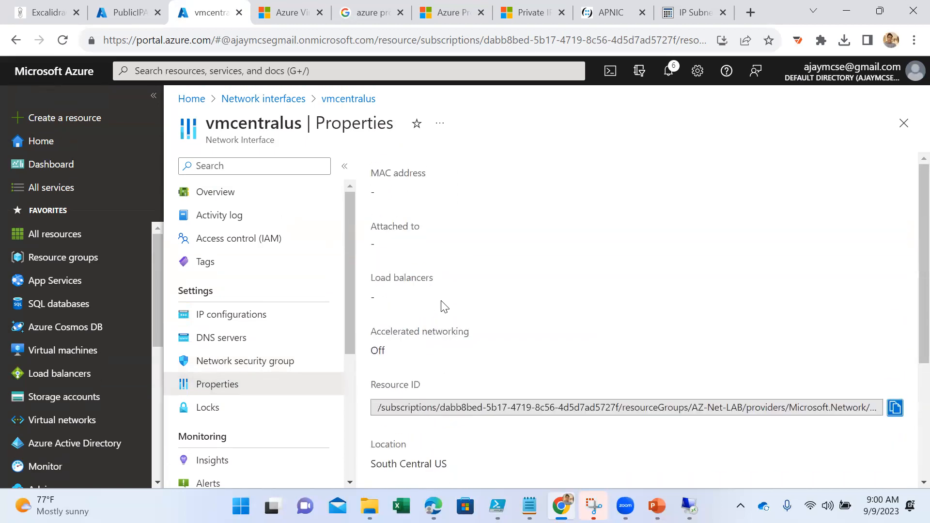
- Review the overview, move options and IP configurations of vmcentralus, and open the vm-02150 interface from the network interfaces list
left_click(235, 199)
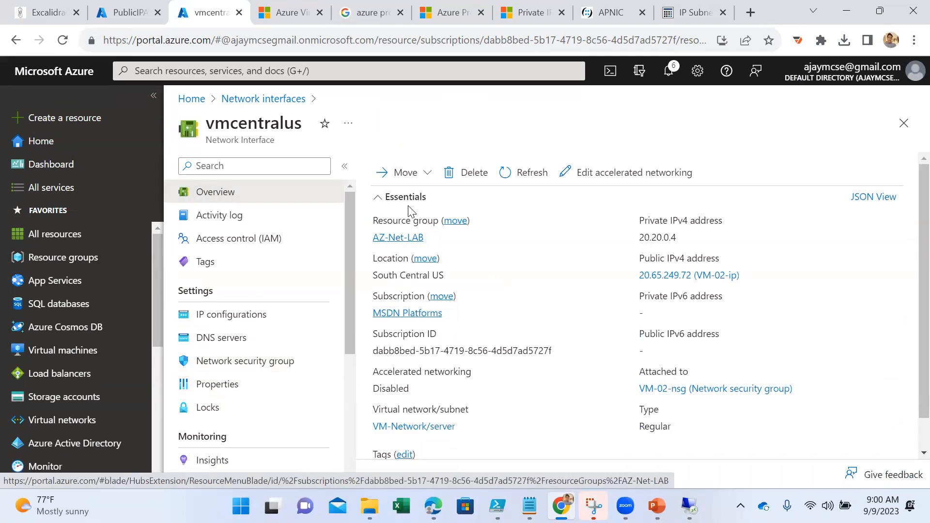
scroll(544, 332, "down", 2)
scroll(486, 278, "up", 2)
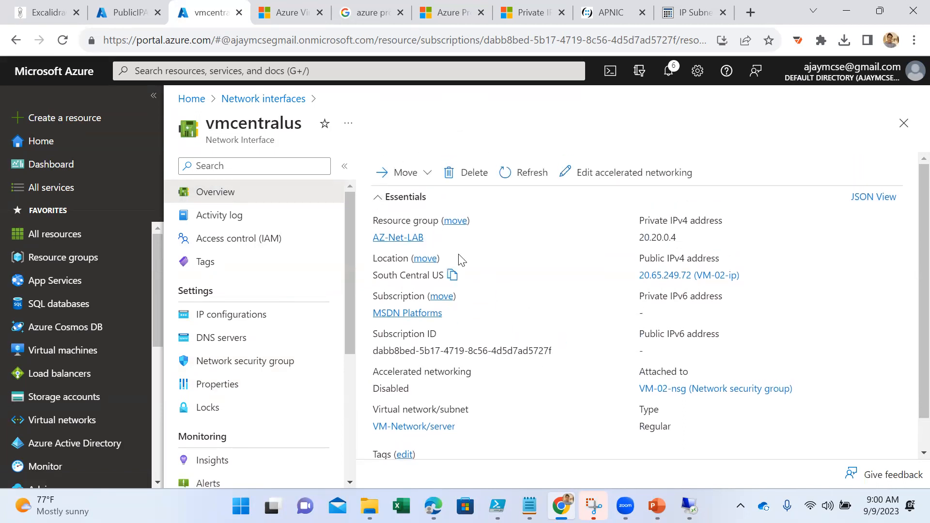
left_click(392, 173)
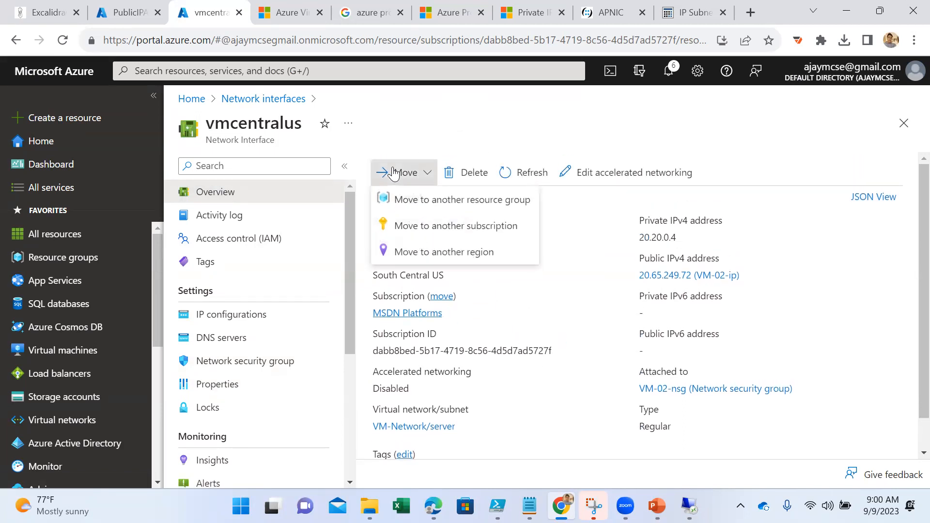
left_click(543, 306)
left_click(250, 317)
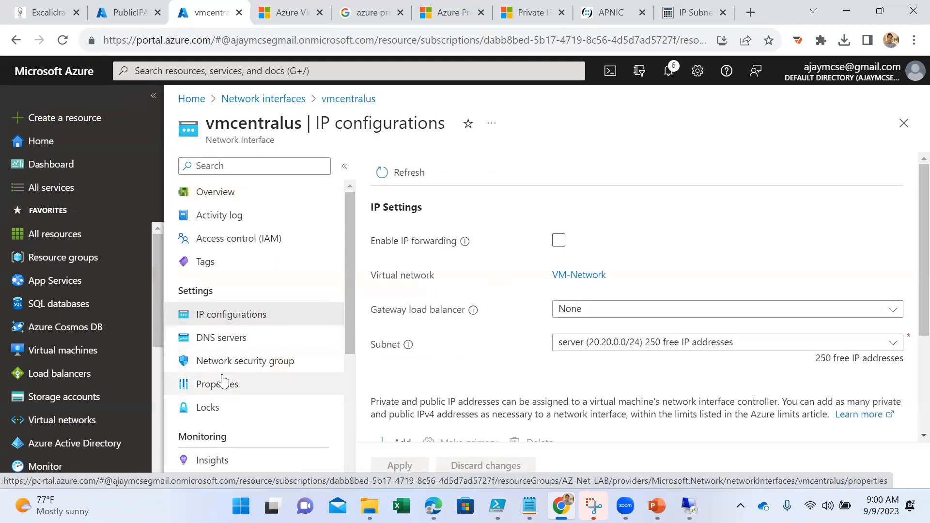
scroll(259, 383, "down", 5)
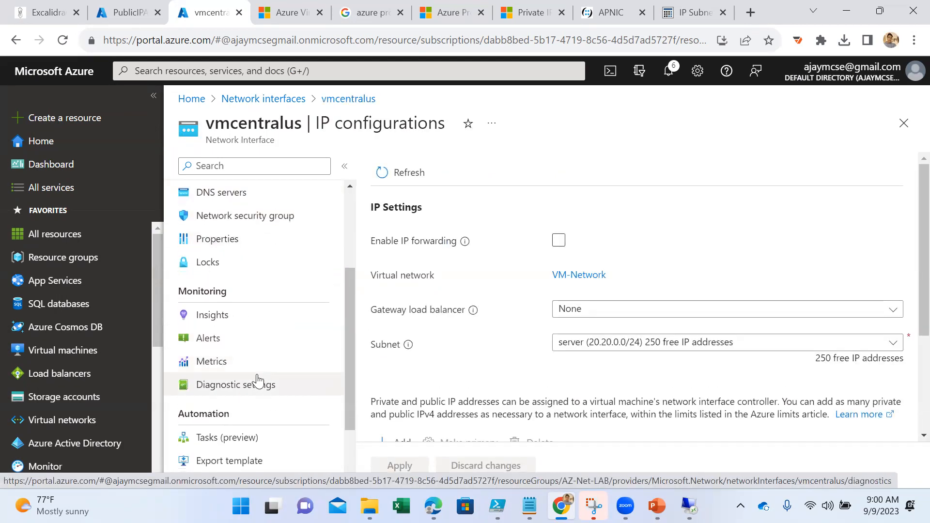
scroll(259, 380, "up", 5)
left_click(286, 101)
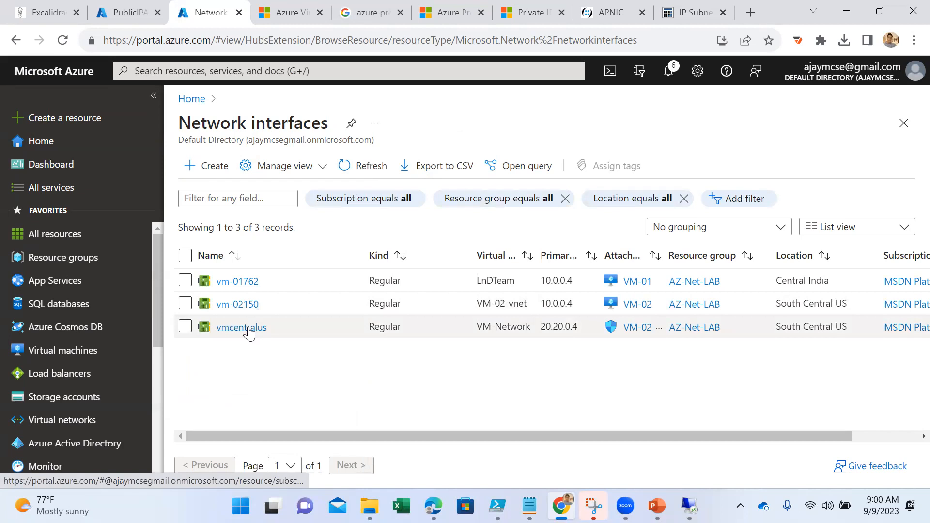
left_click(240, 303)
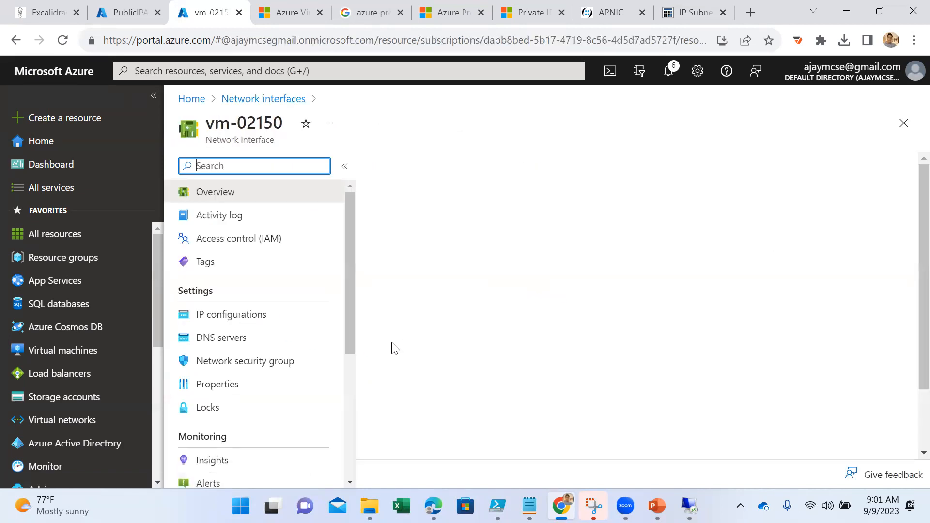
- Stop VM-02 from the virtual machines list and confirm the shutdown
left_click(72, 351)
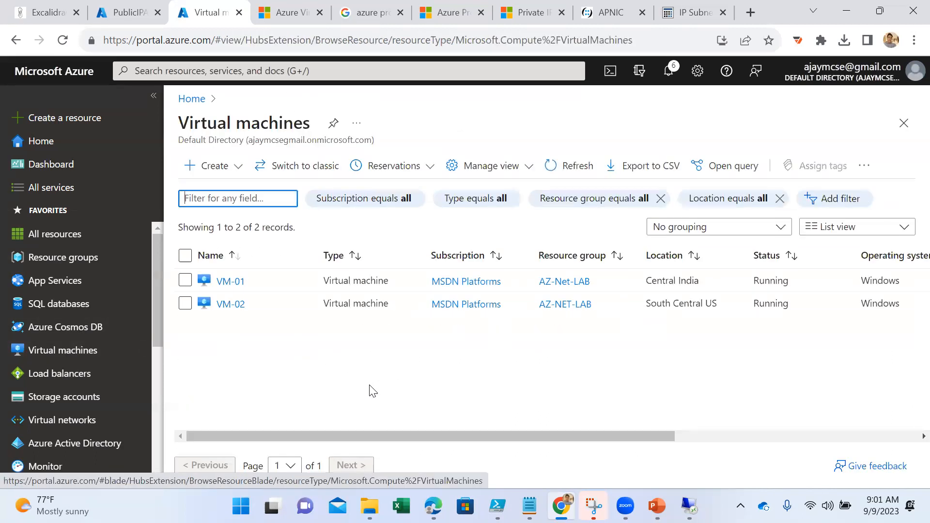
left_click(185, 303)
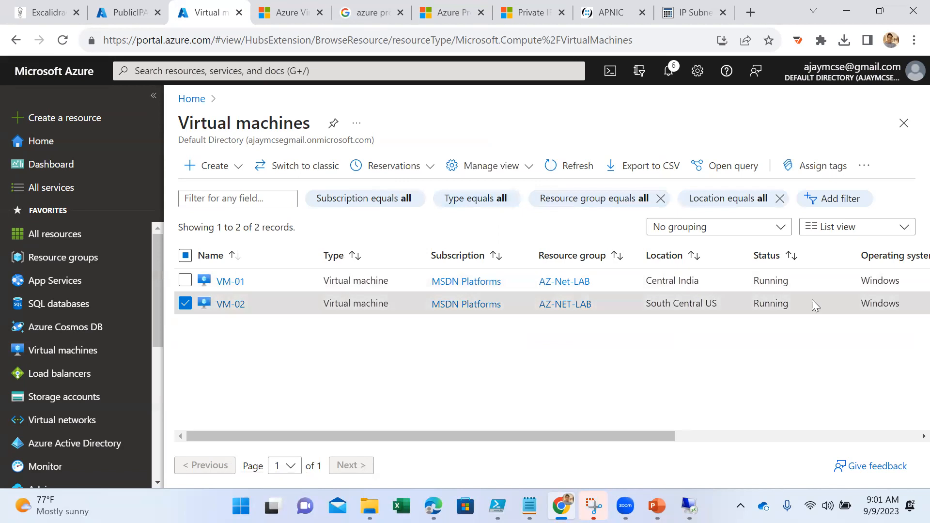
scroll(703, 407, "right", 5)
scroll(702, 407, "right", 2)
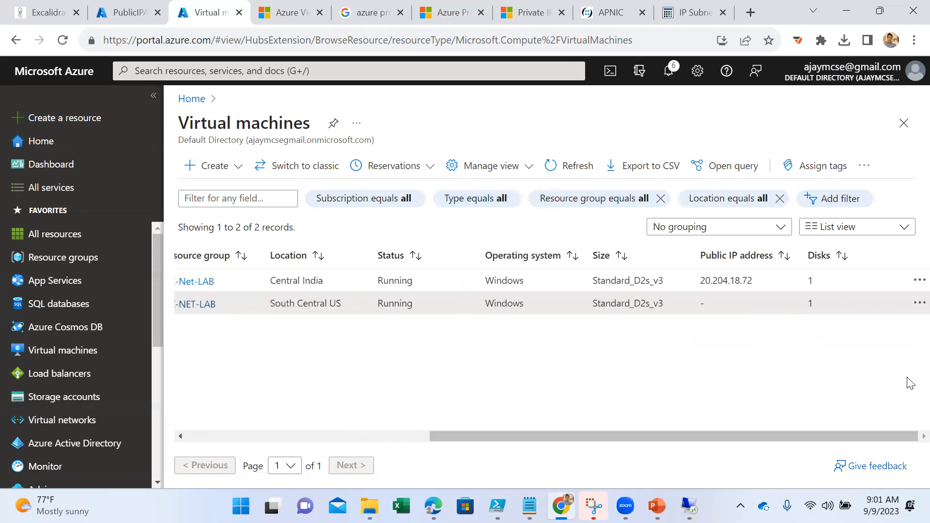
left_click(918, 302)
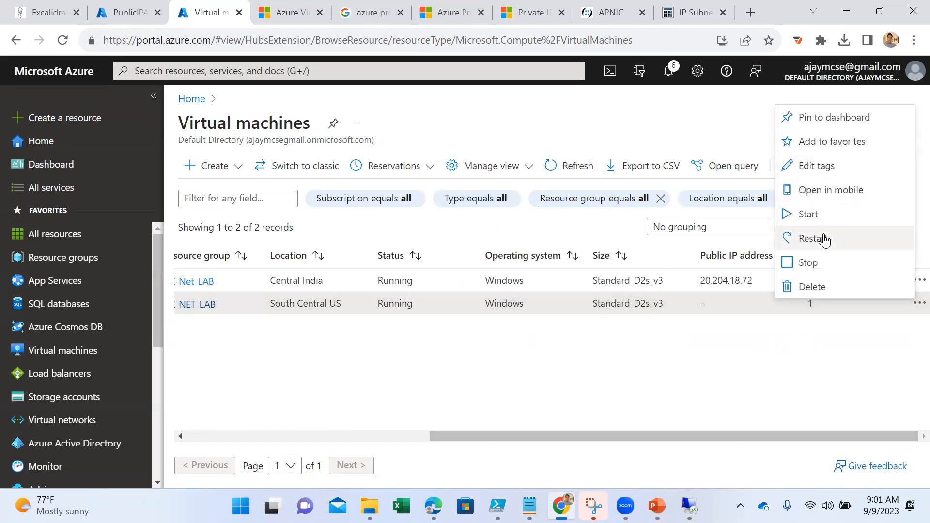
left_click(816, 263)
left_click(214, 243)
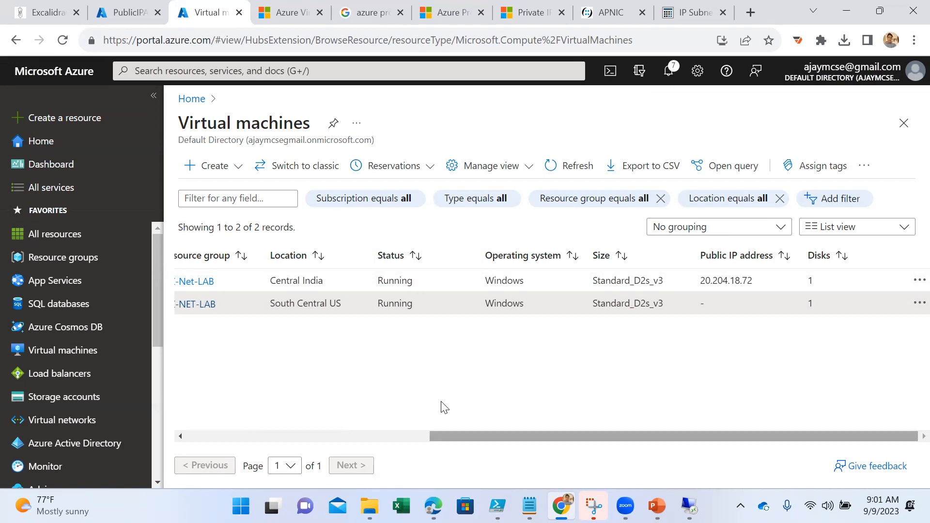
- Refresh the virtual machines list repeatedly to check the status of VM-02
scroll(443, 407, "left", 5)
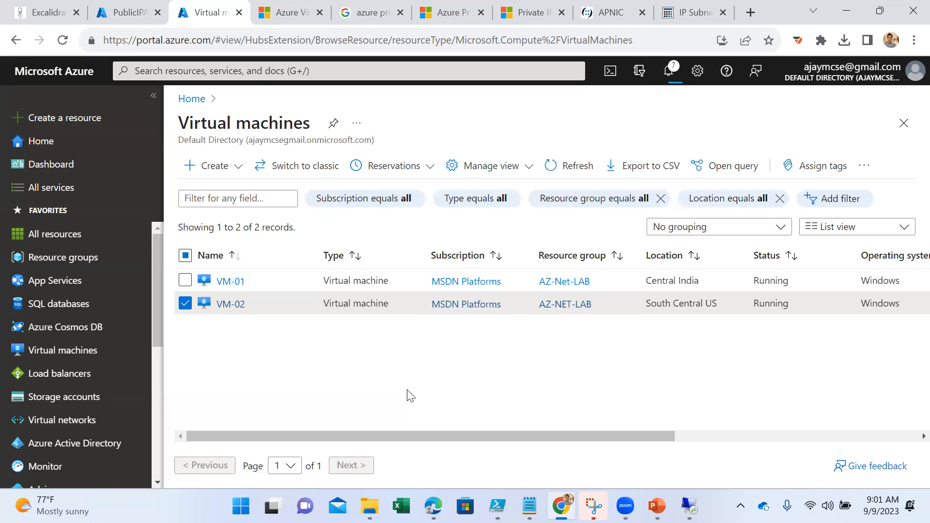
left_click(555, 167)
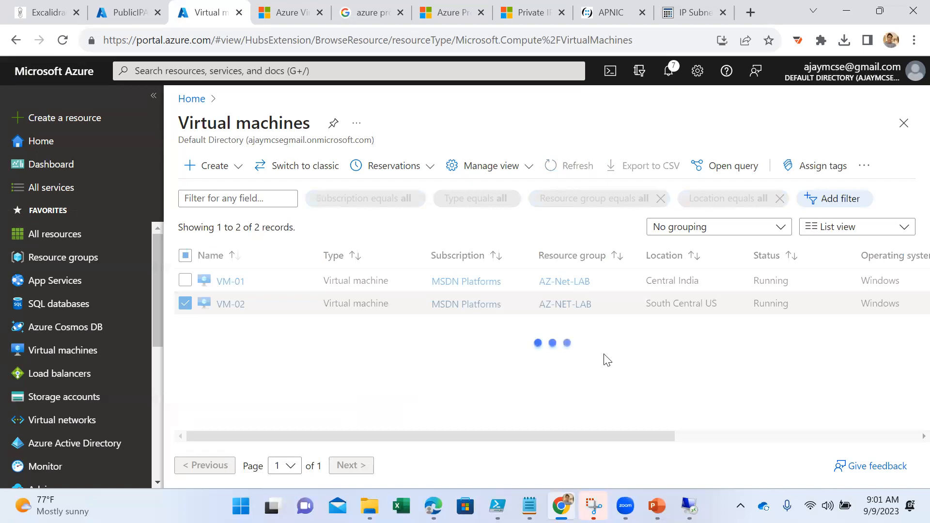
left_click(562, 166)
mouse_move(689, 504)
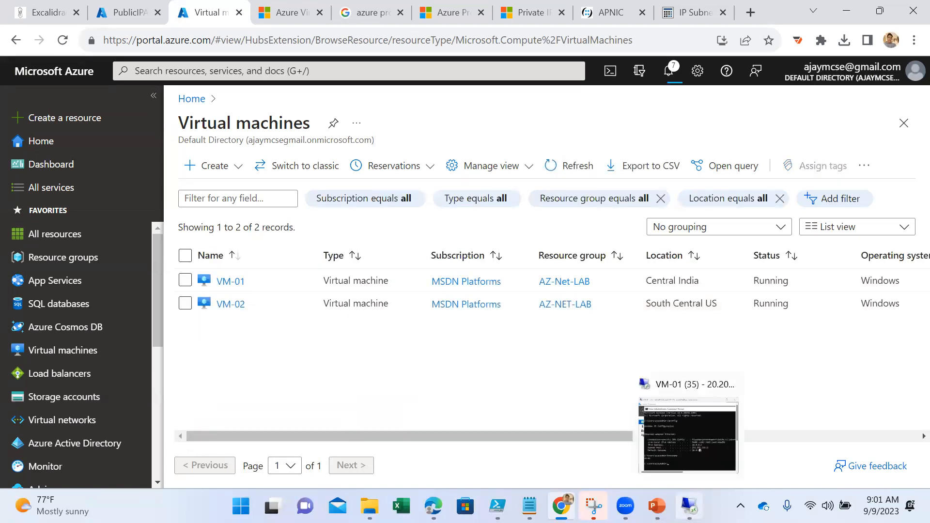
left_click(561, 165)
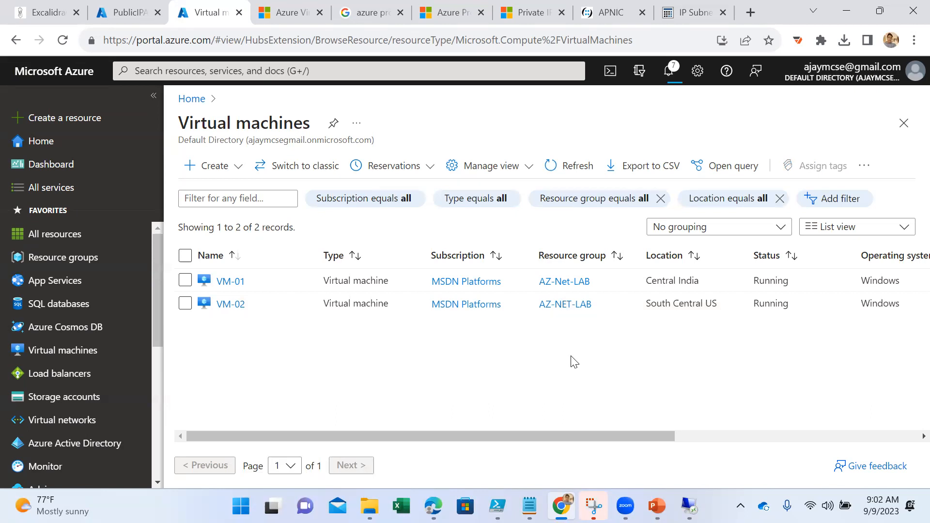
left_click(548, 166)
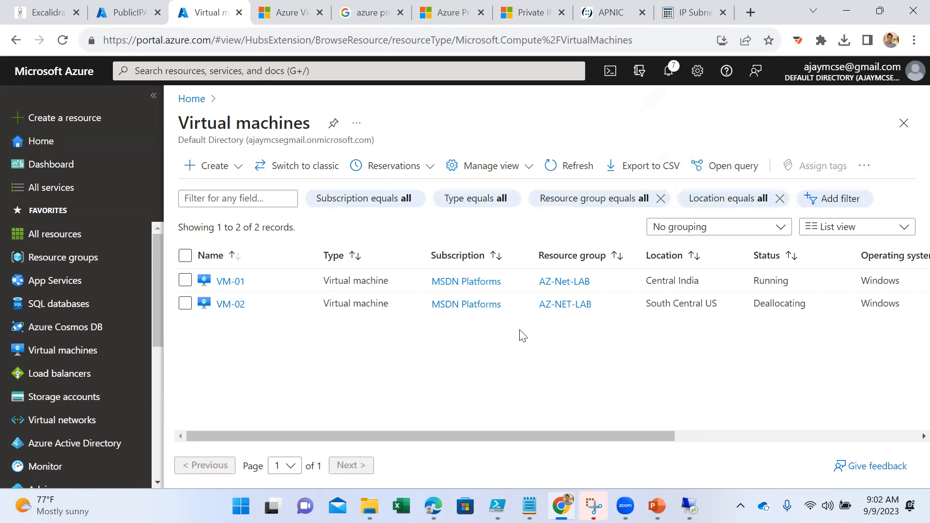
- Refresh the virtual machines list and view the properties of the vm-02150 interface through VM-02's networking settings
left_click(570, 169)
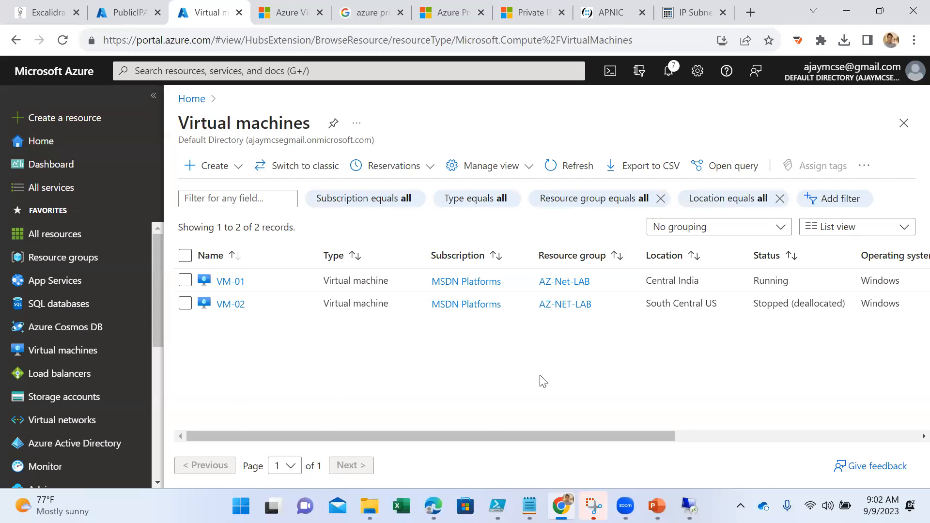
left_click(231, 304)
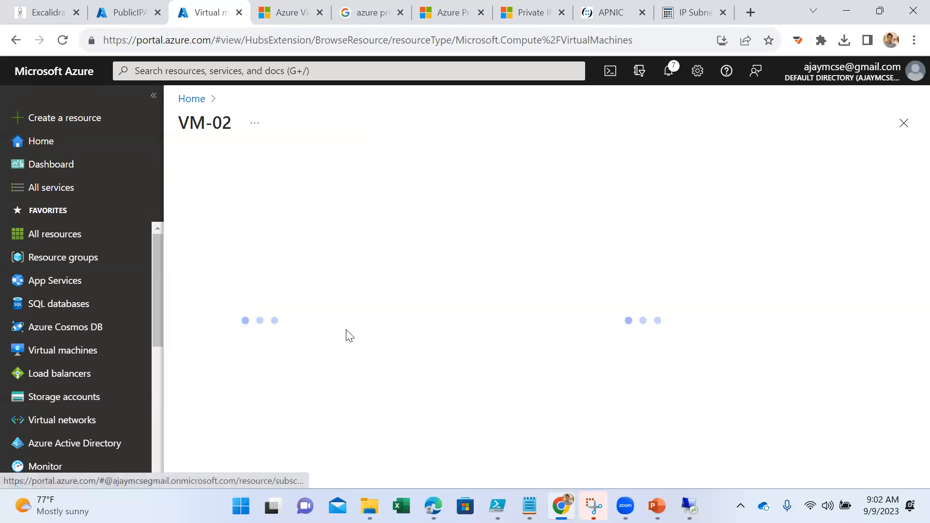
left_click(247, 337)
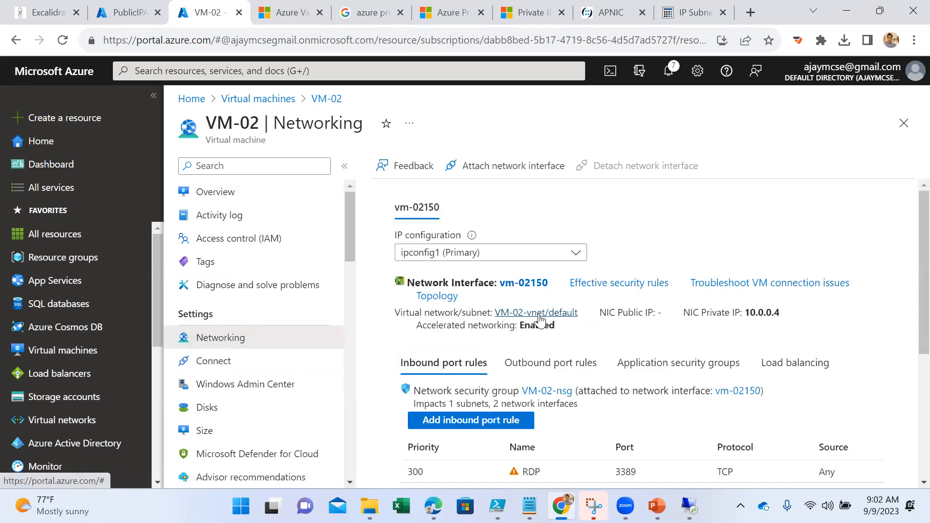
left_click(530, 283)
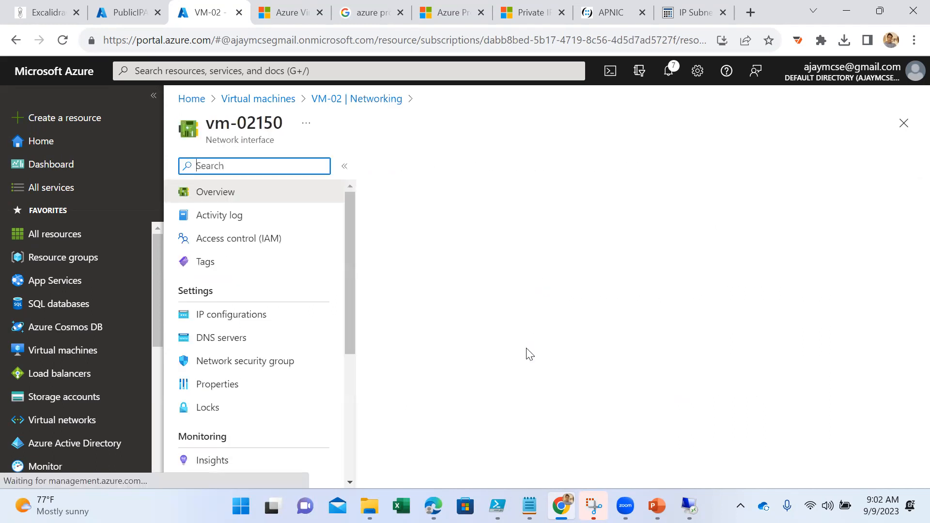
left_click(243, 386)
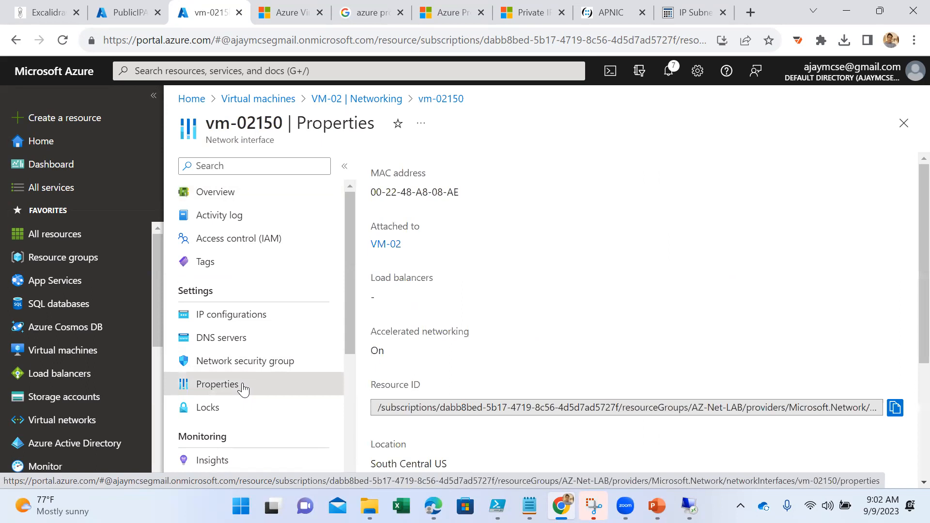
- Return to VM-02 from the interface's attachment link and review its networking settings and inbound port rules
left_click(387, 245)
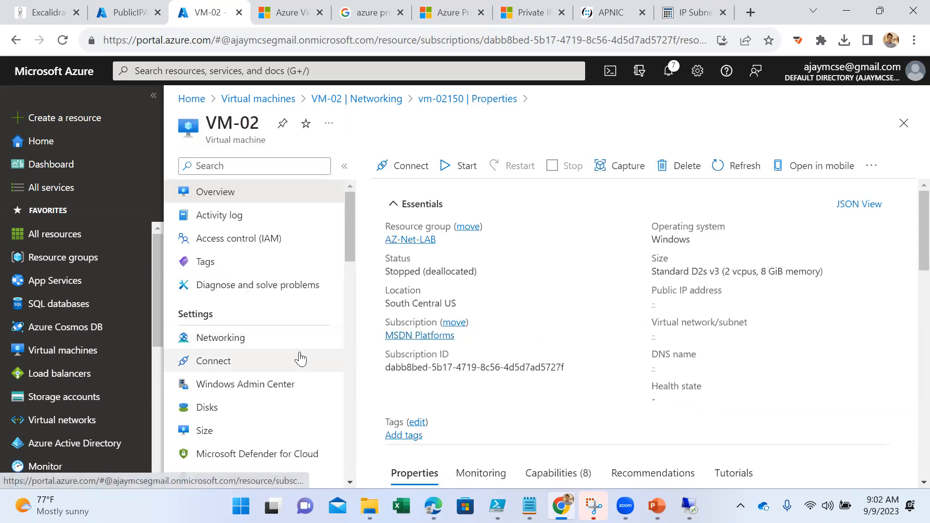
left_click(236, 342)
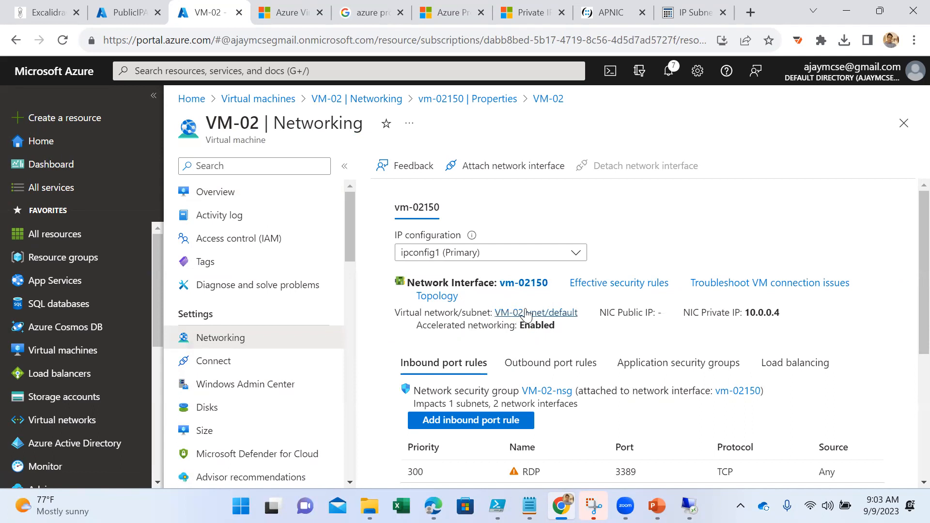
scroll(532, 315, "down", 1)
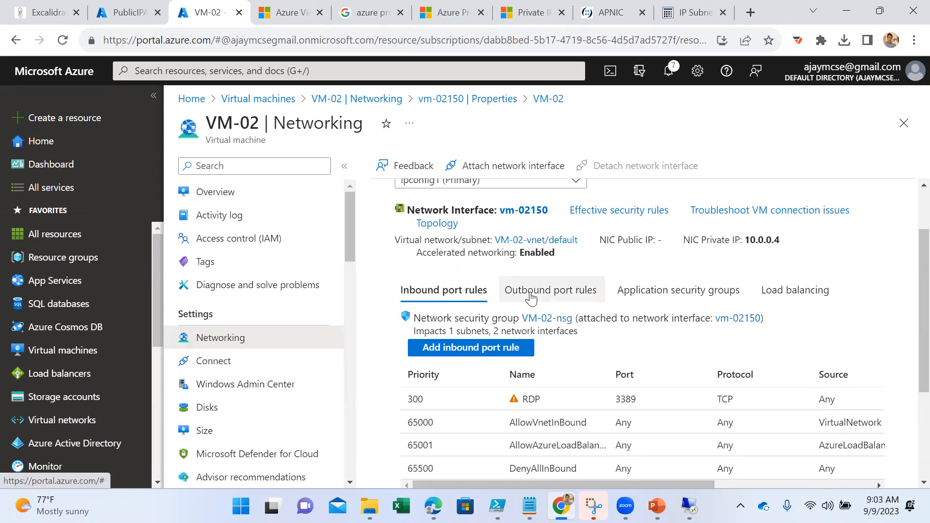
scroll(530, 298, "up", 1)
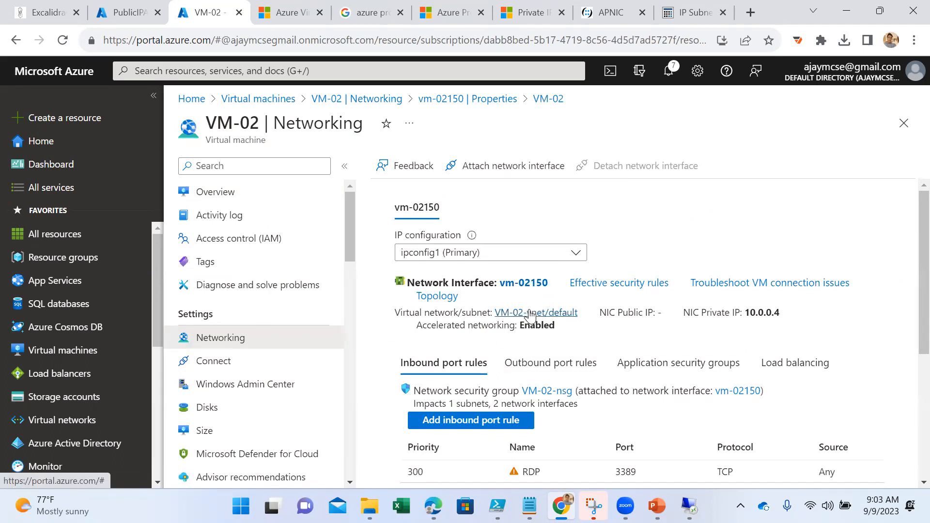
- Open the vm-02150 network interface and try to delete it from its overview, confirming the deletion
left_click(523, 283)
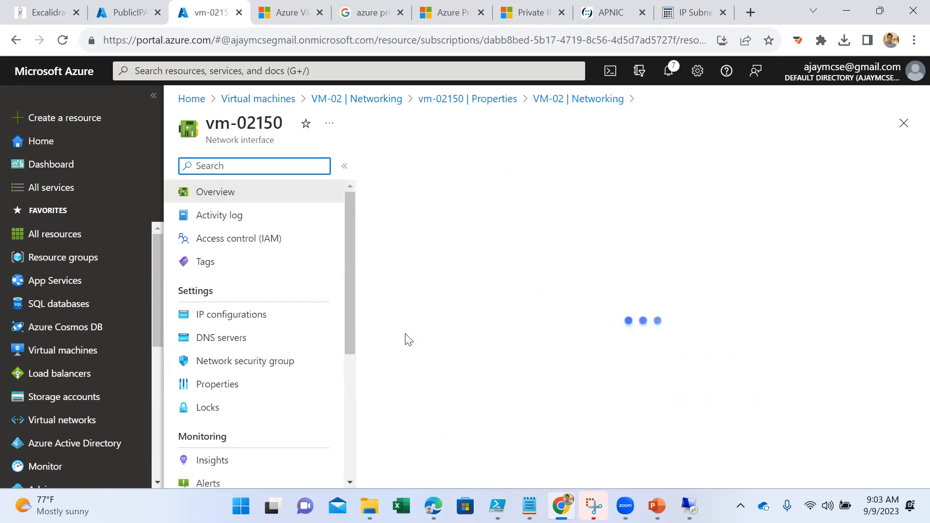
left_click(247, 317)
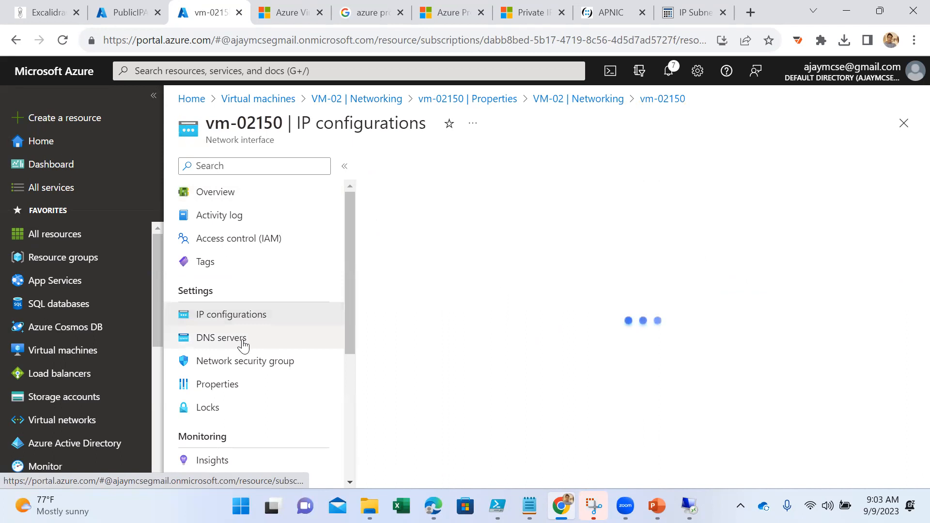
left_click(242, 362)
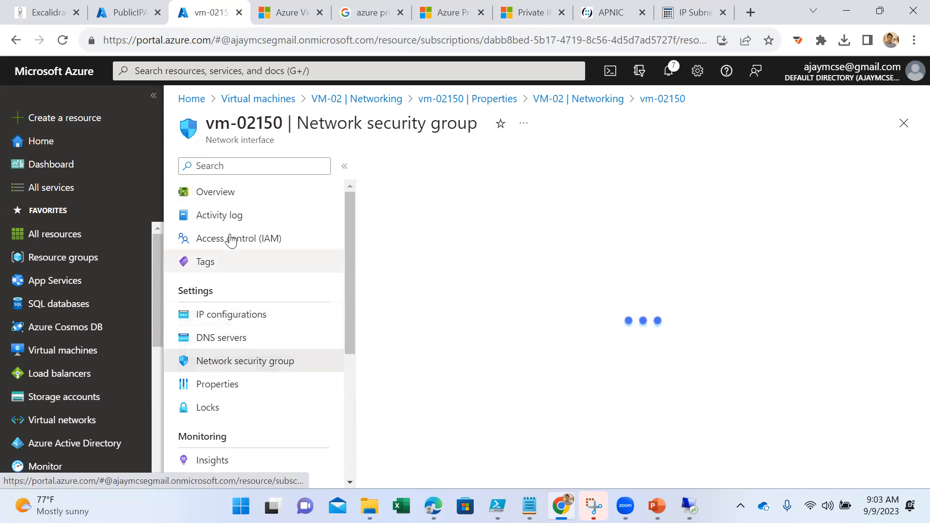
left_click(216, 192)
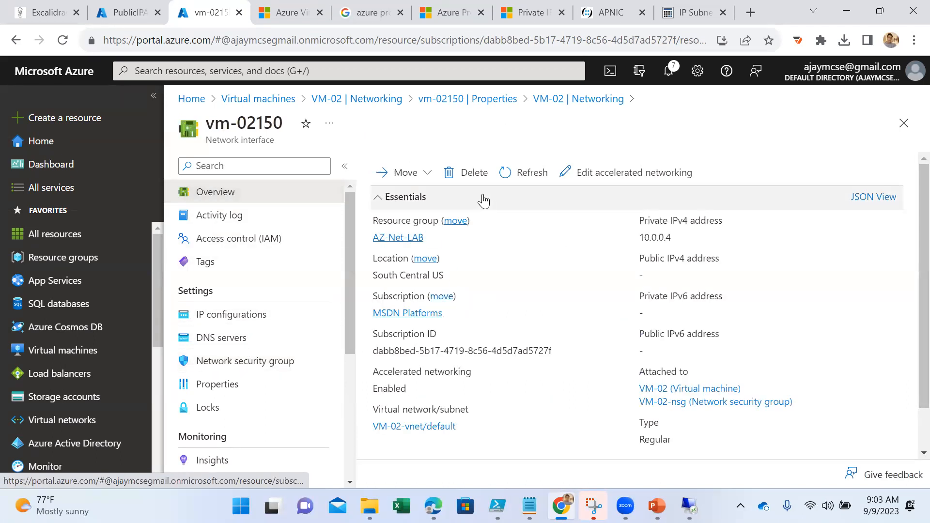
left_click(466, 172)
left_click(394, 243)
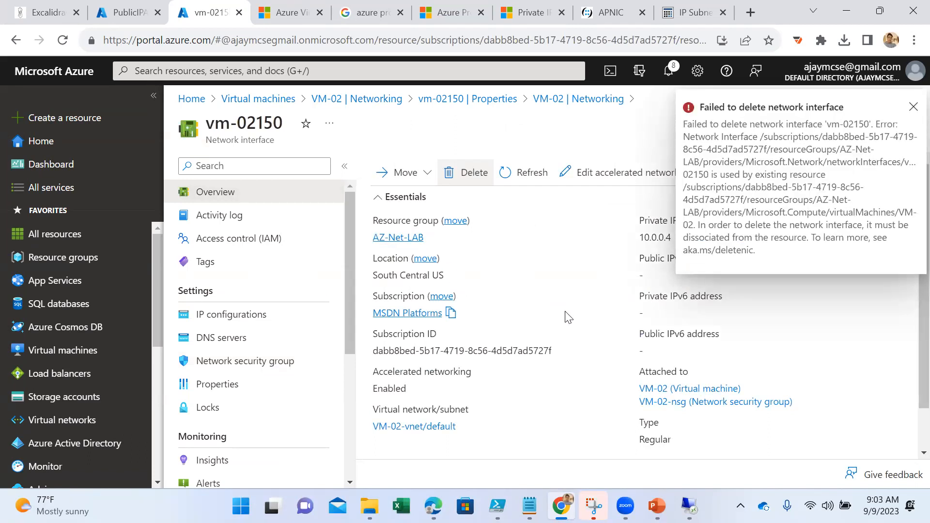
- Review the properties and IP configurations of vm-02150 and the address space of its virtual network VM-02-vnet
left_click(245, 363)
left_click(226, 392)
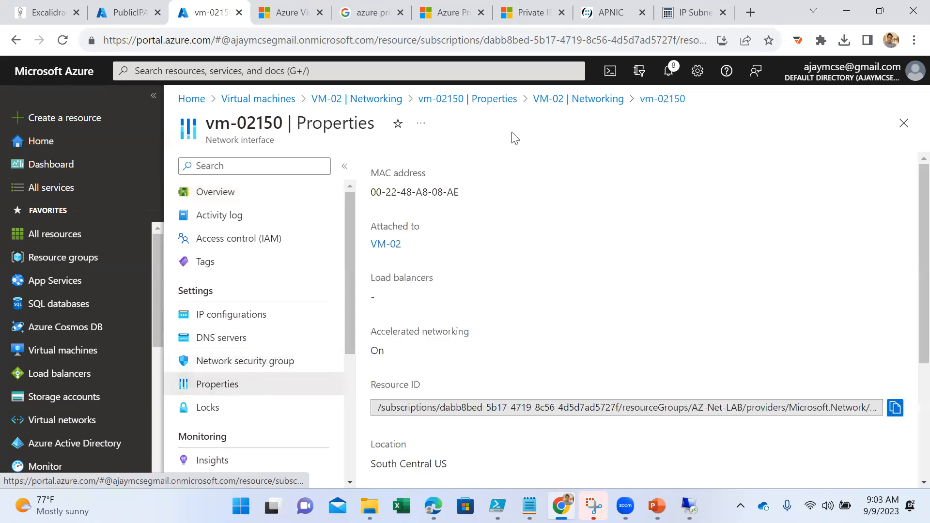
left_click(538, 104)
left_click(445, 100)
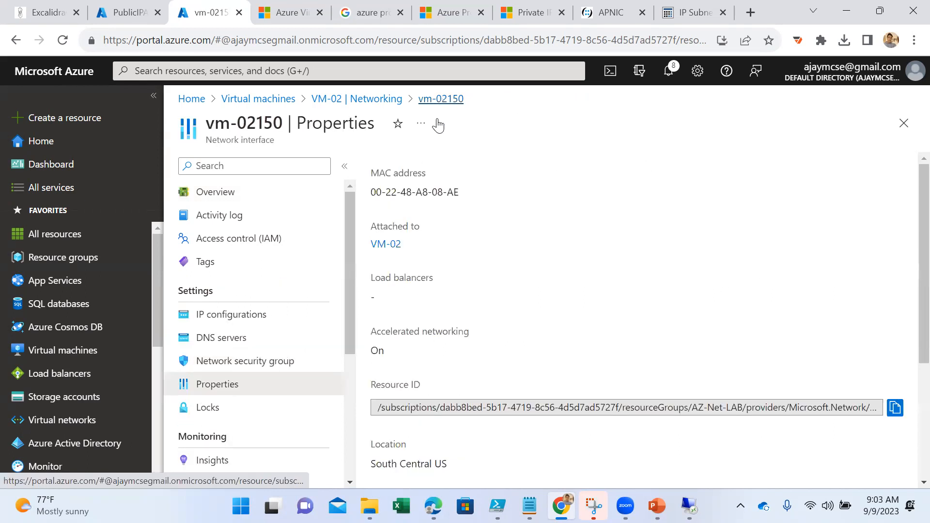
left_click(265, 326)
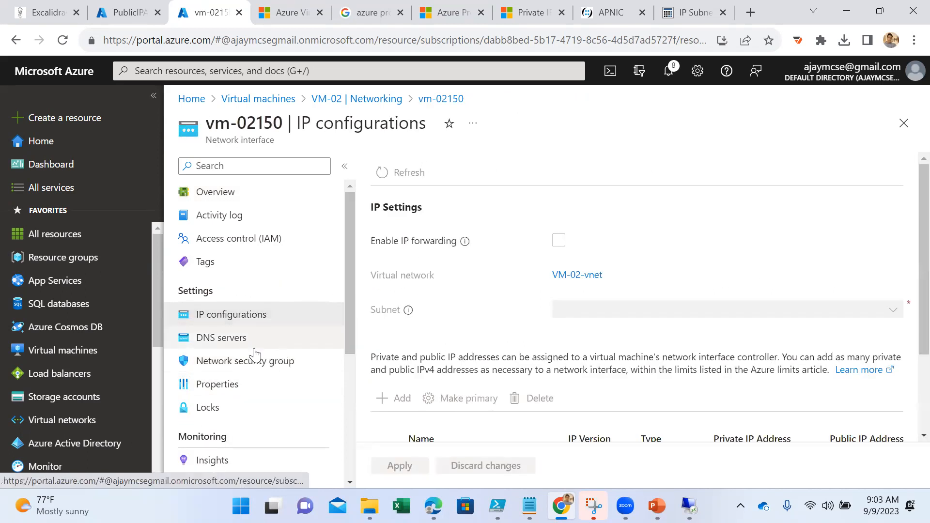
left_click(590, 276)
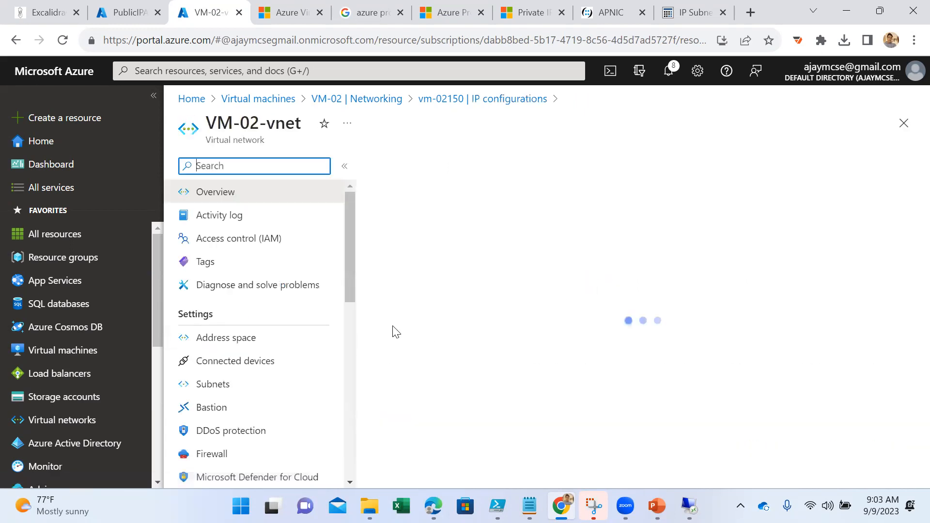
left_click(280, 342)
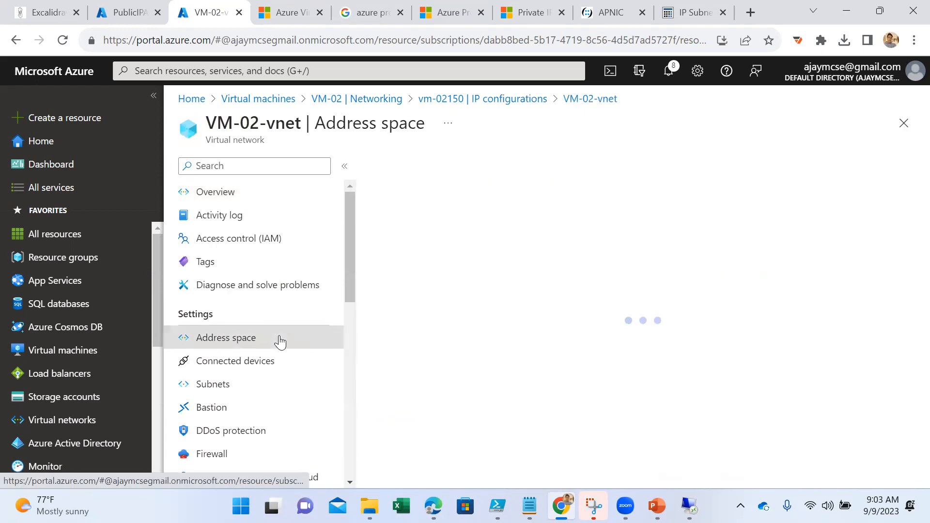
- Try to delete vm-02150 from the connected devices of VM-02-vnet, confirming with "delete"
left_click(271, 367)
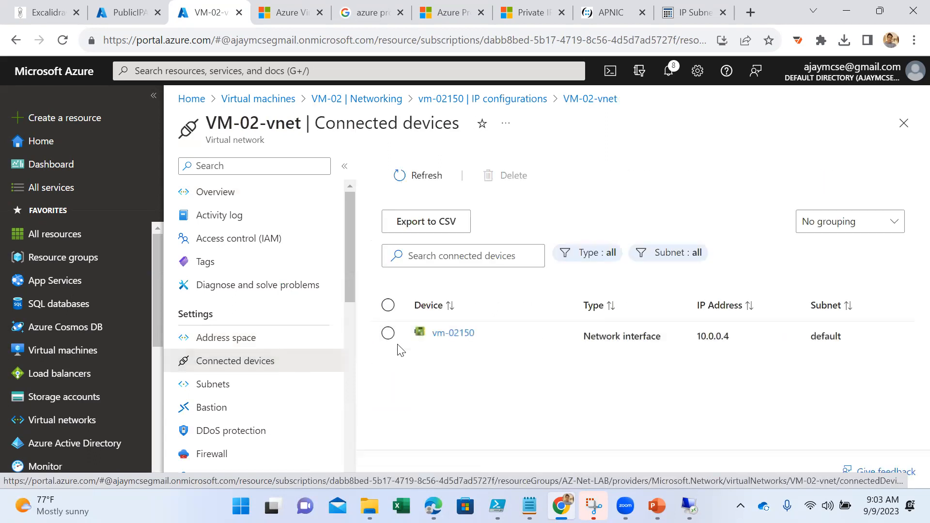
left_click(389, 336)
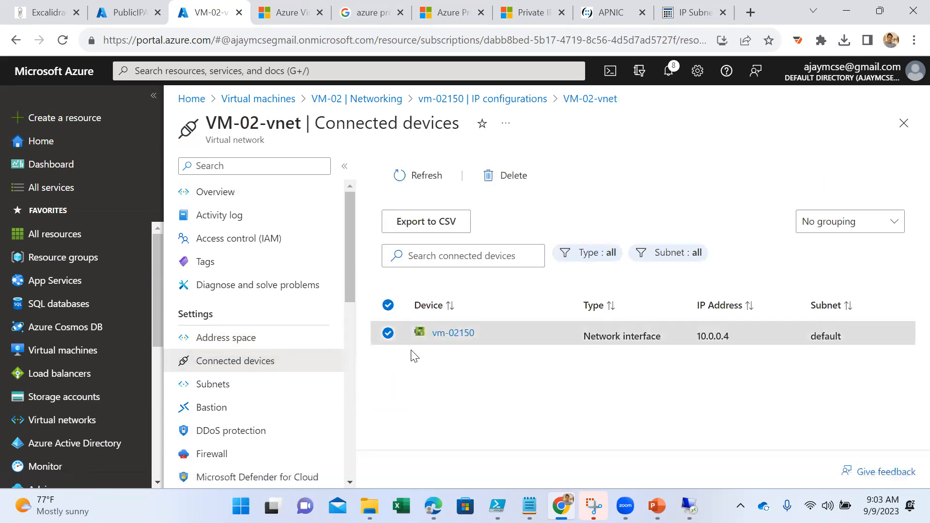
left_click(500, 177)
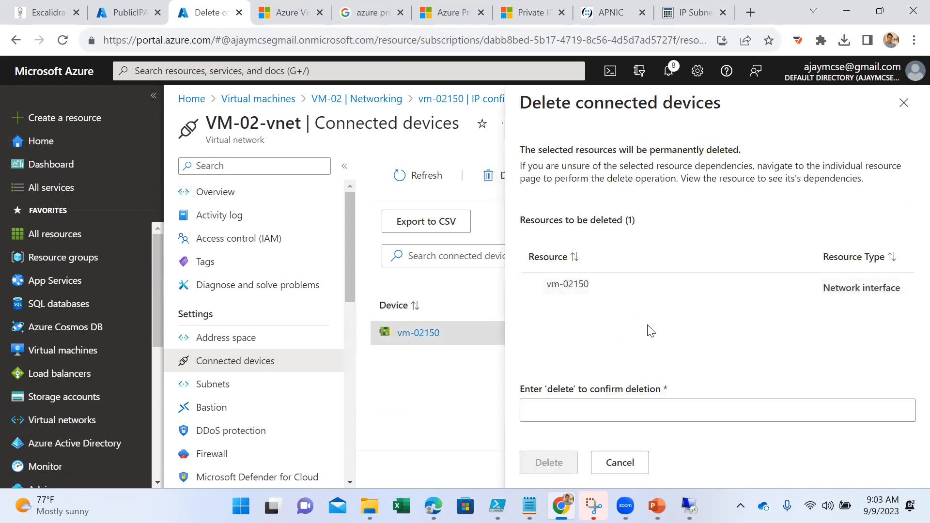
left_click(650, 402)
type("delete")
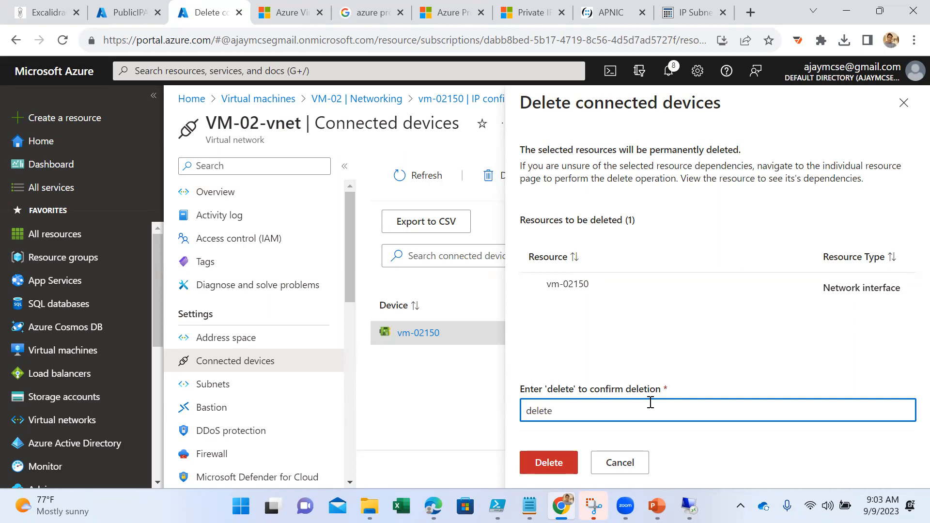
left_click(543, 469)
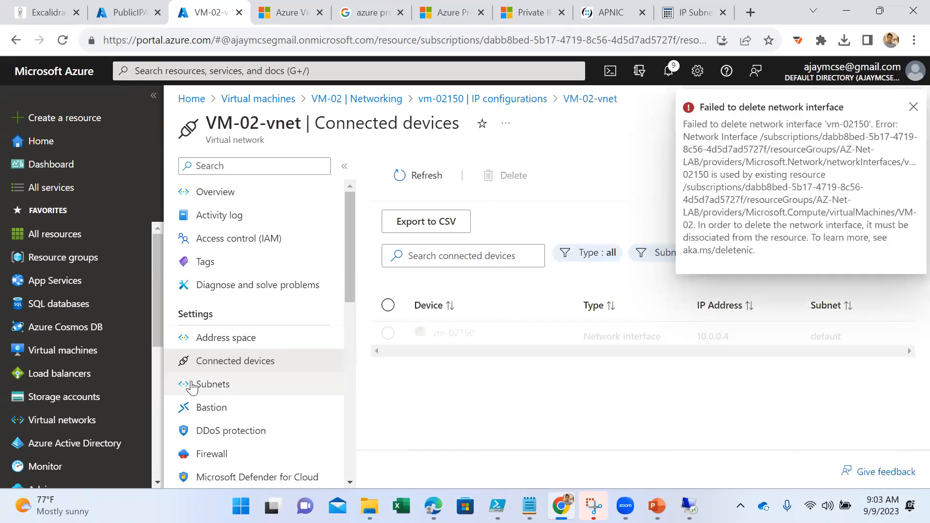
- Check the subnets of VM-02-vnet and examine the overview and properties of VM-02
left_click(196, 384)
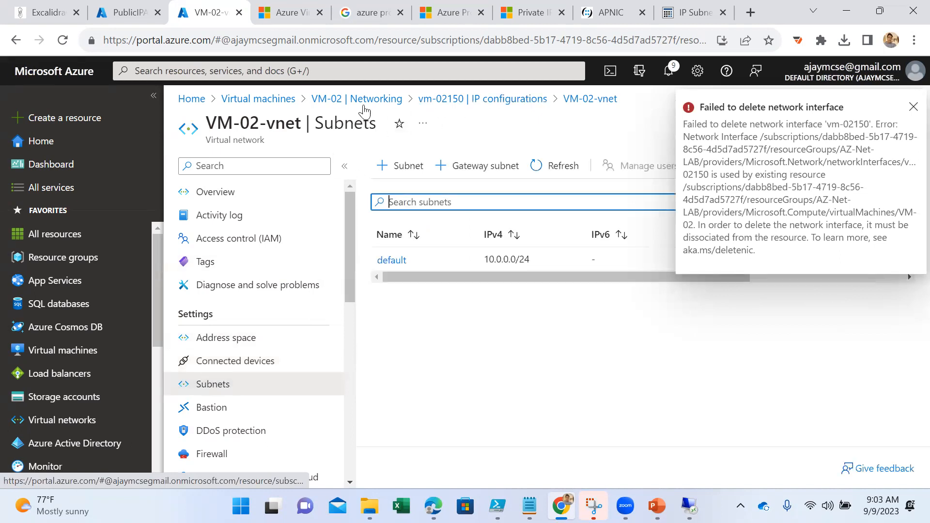
left_click(258, 99)
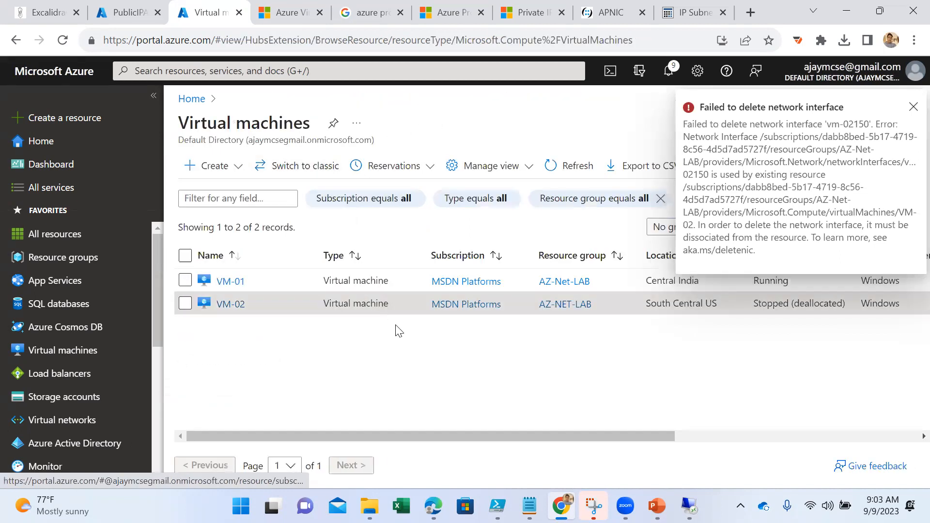
left_click(231, 305)
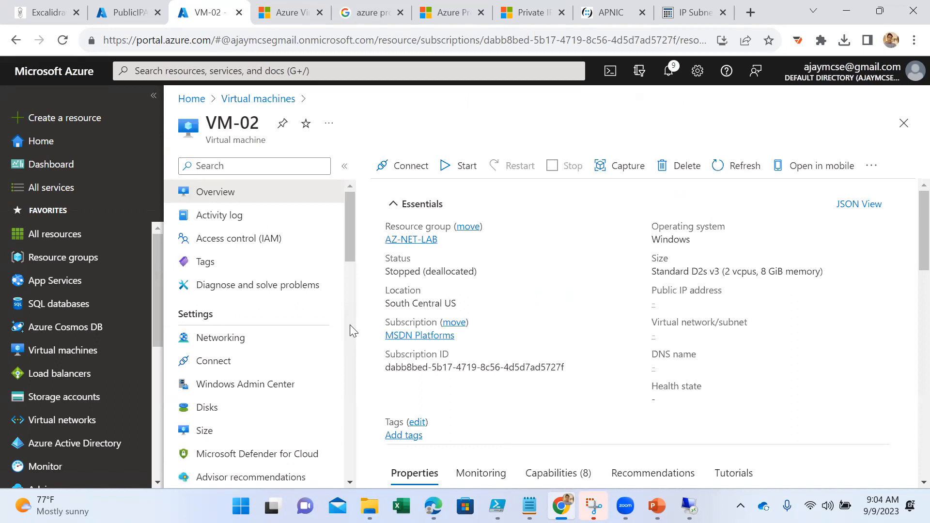
scroll(242, 381, "down", 1)
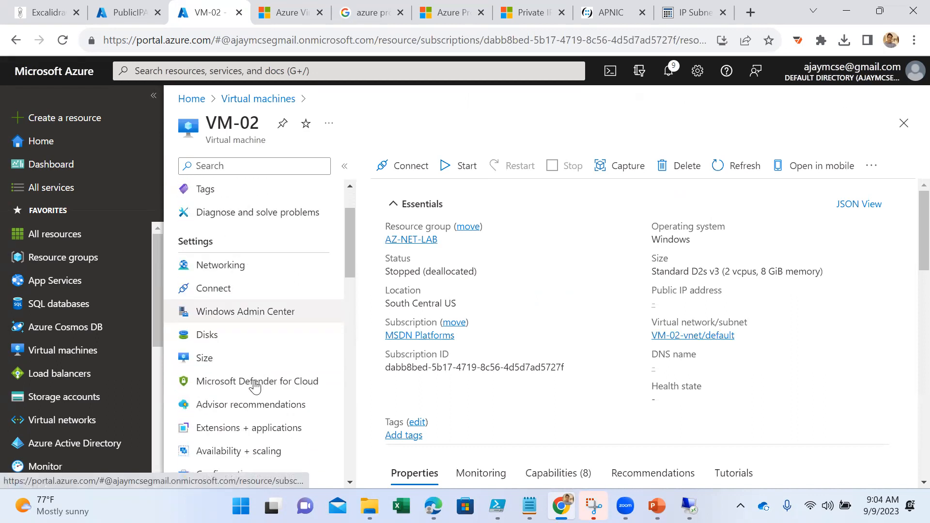
scroll(254, 388, "down", 3)
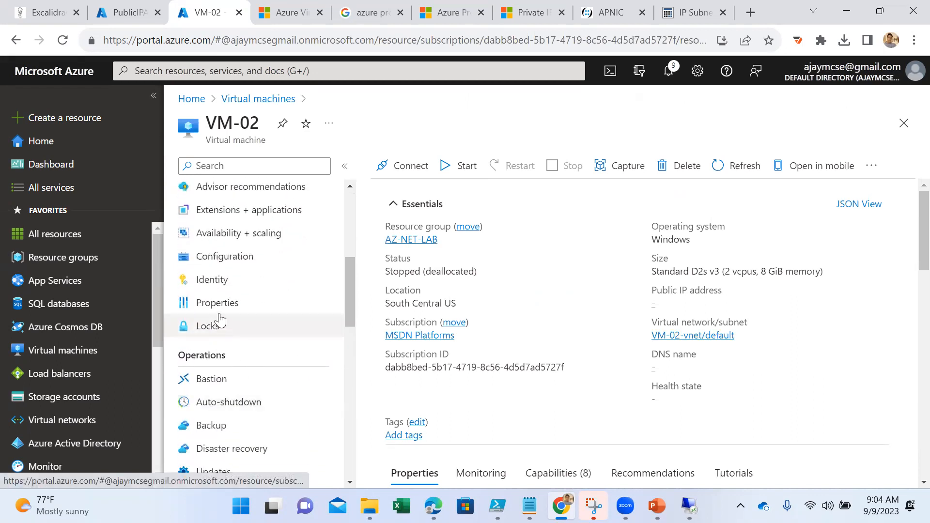
left_click(218, 305)
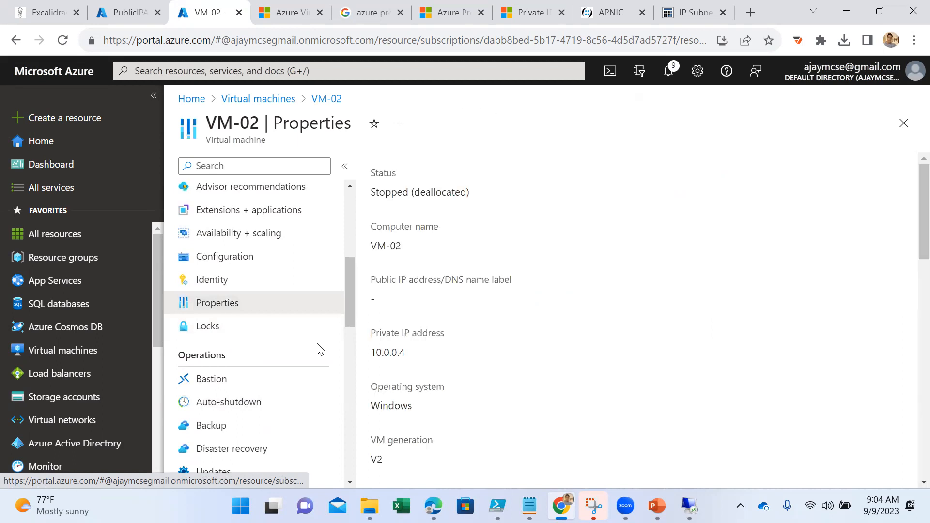
scroll(459, 365, "down", 1)
scroll(460, 367, "down", 12)
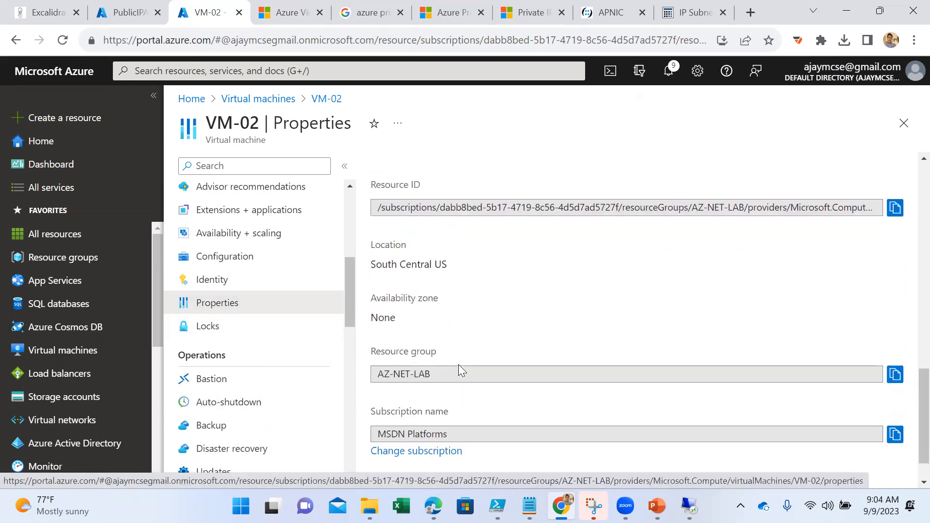
scroll(459, 365, "down", 1)
scroll(257, 317, "up", 2)
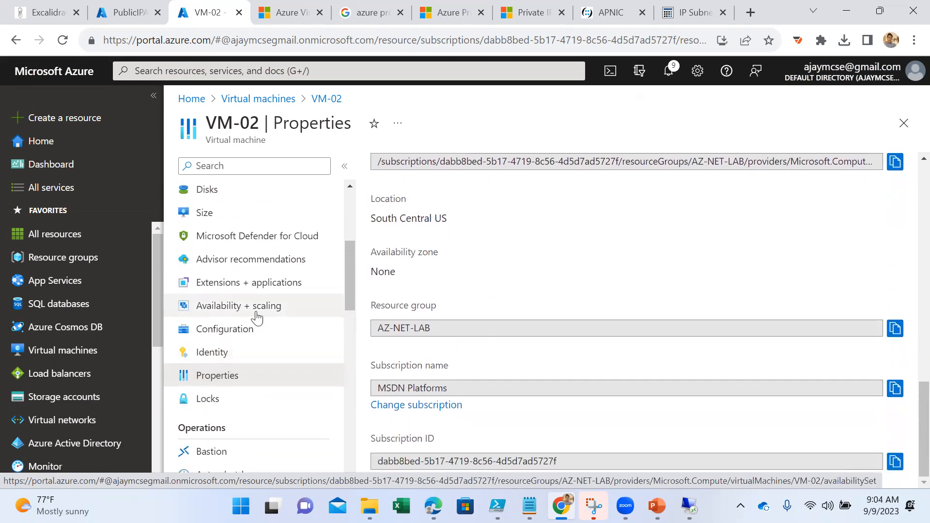
scroll(256, 315, "up", 4)
- Review VM-02's networking settings and its vm-02150 interface, and check the options for attaching an existing or newly created network interface
left_click(241, 338)
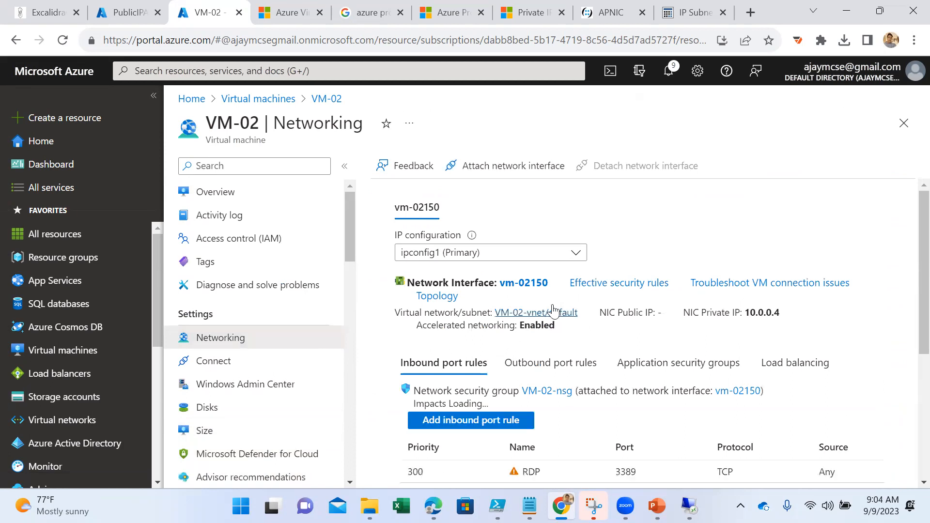
scroll(577, 320, "down", 3)
scroll(599, 350, "up", 5)
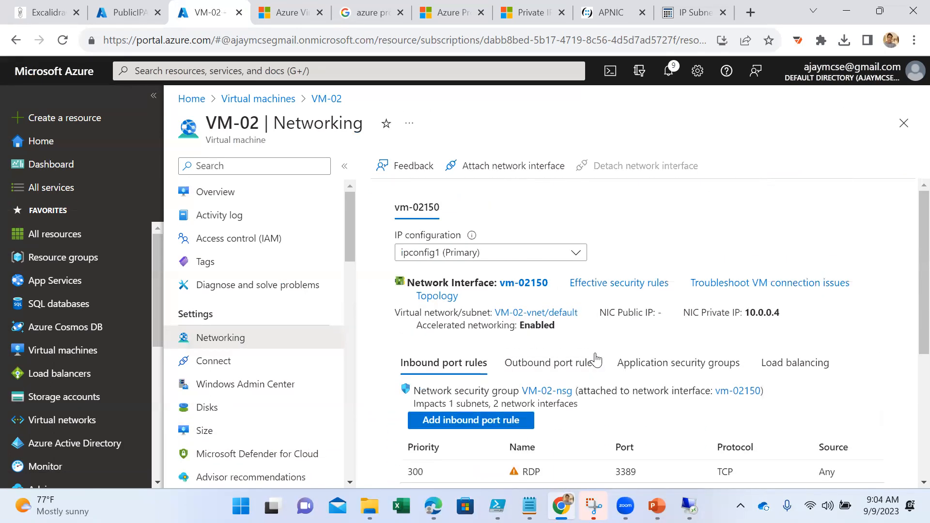
left_click(532, 283)
left_click(326, 99)
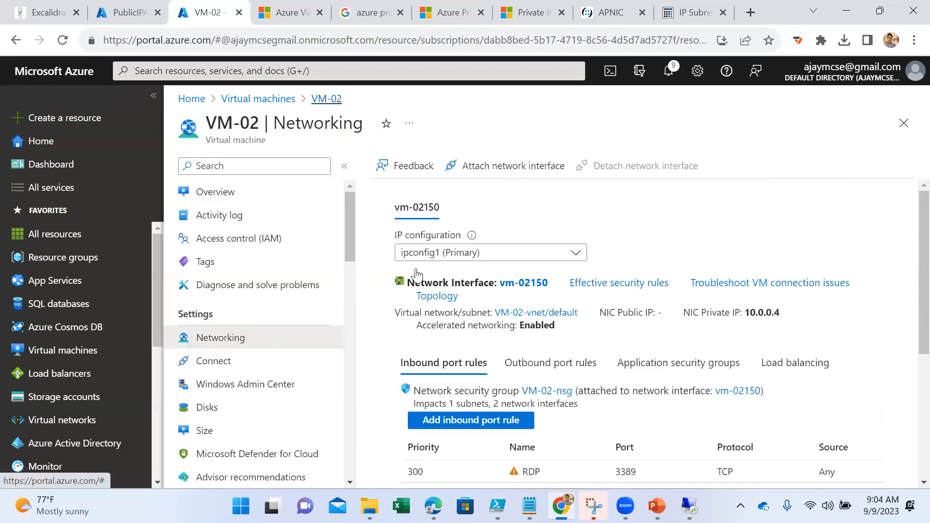
left_click(501, 167)
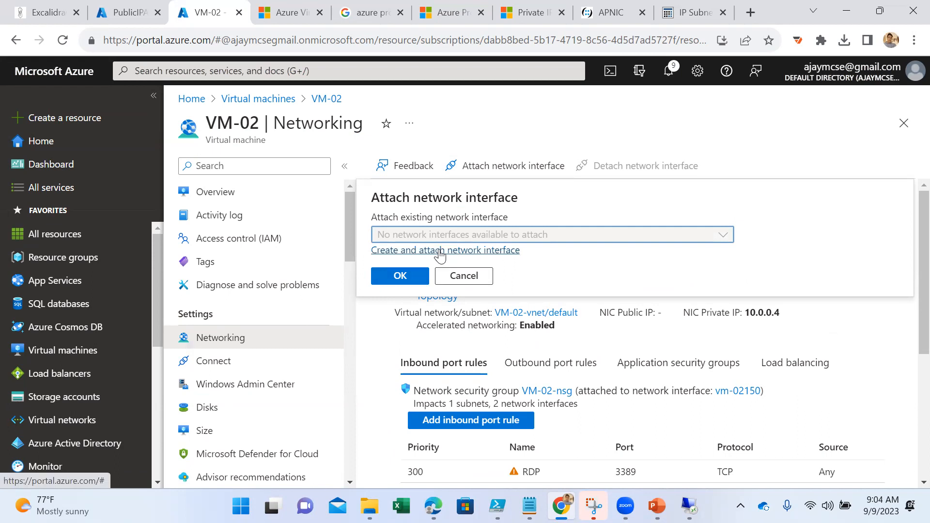
left_click(439, 251)
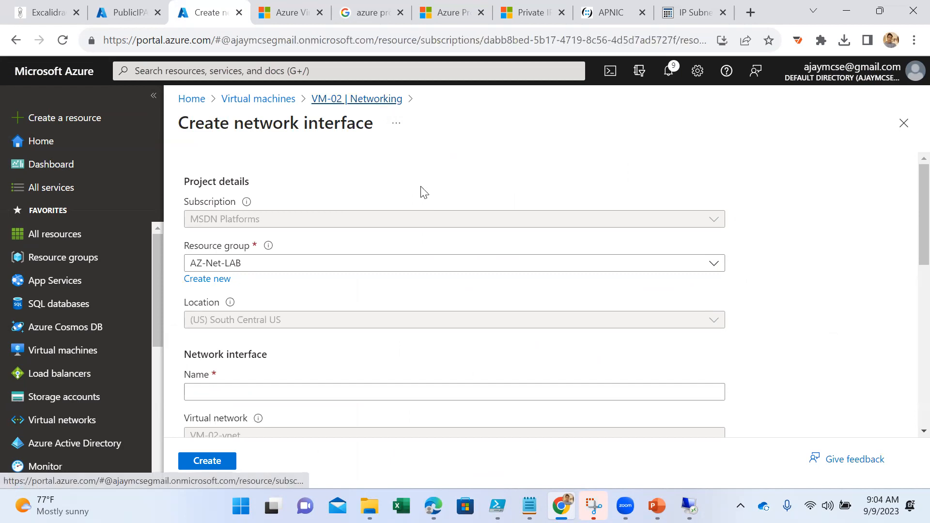
left_click(387, 99)
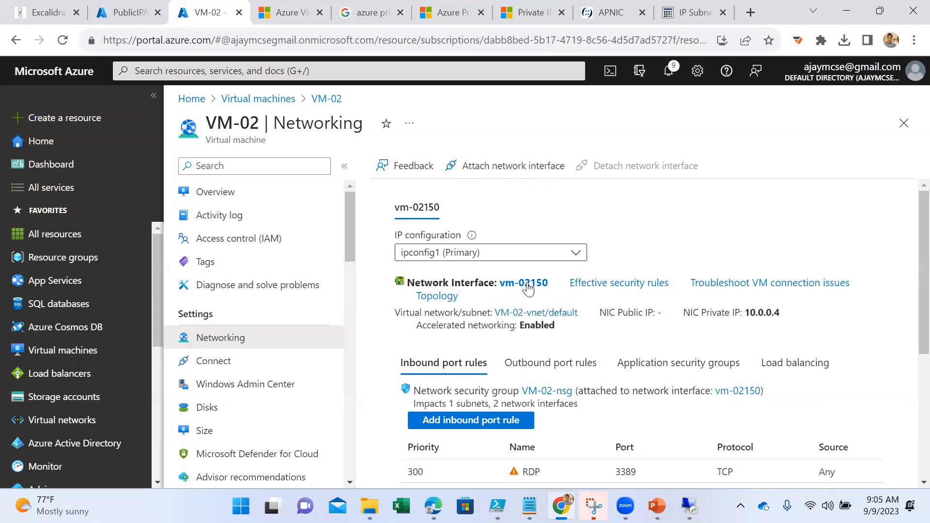
- Check VM-02's overview, reload the virtual machines list, dismiss the credit notification and reopen VM-02
left_click(203, 196)
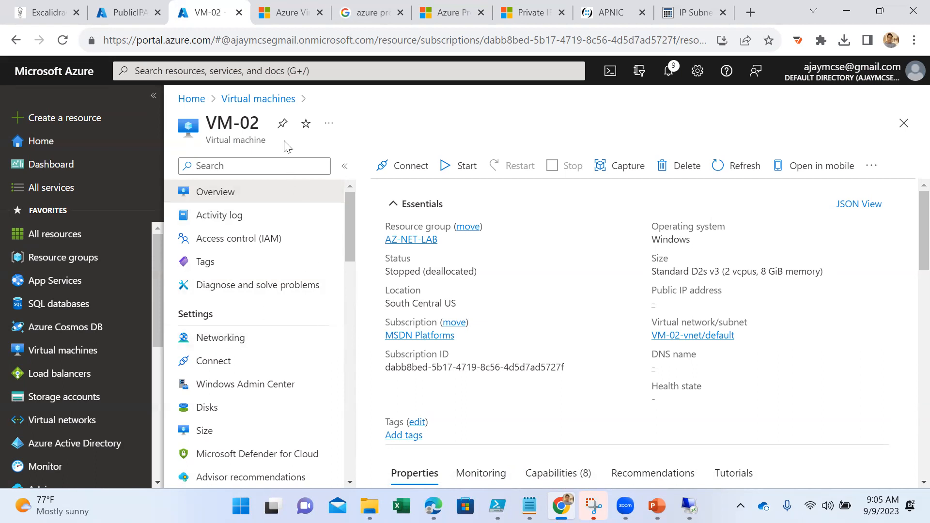
left_click(256, 99)
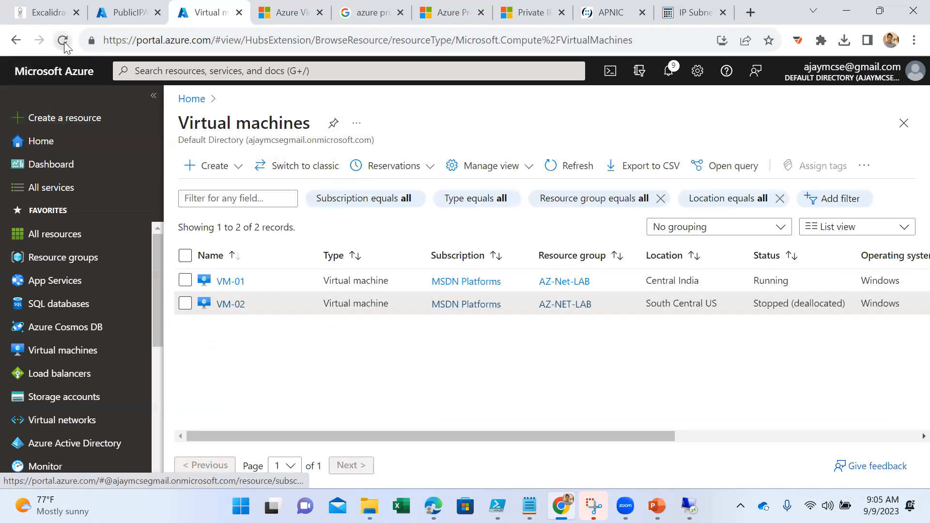
left_click(62, 40)
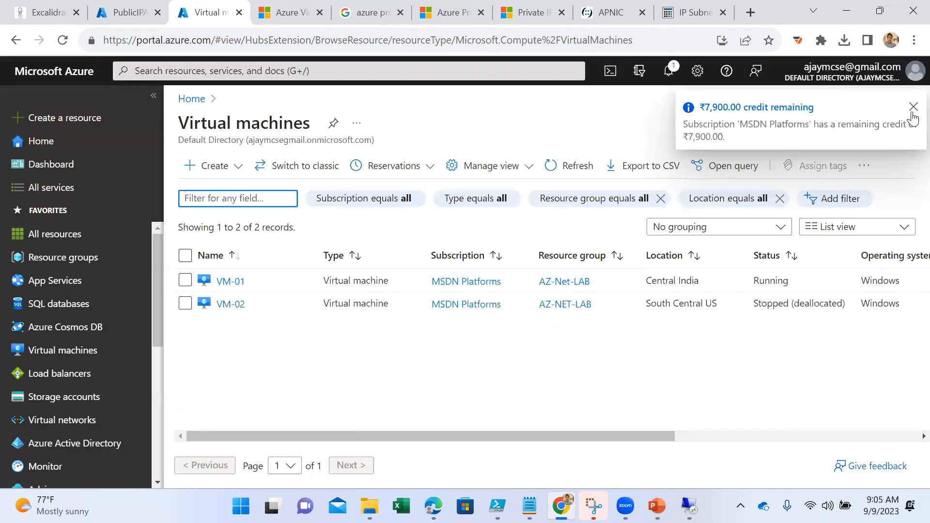
left_click(913, 107)
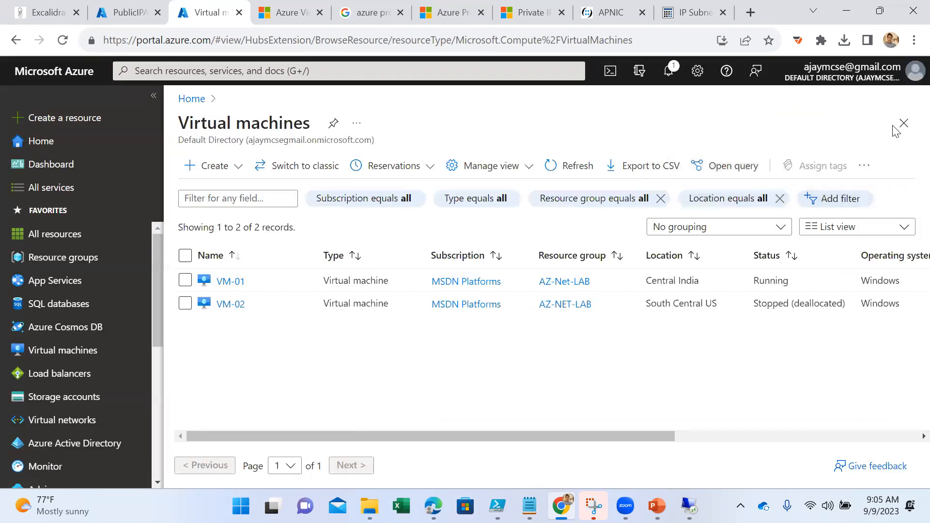
left_click(230, 305)
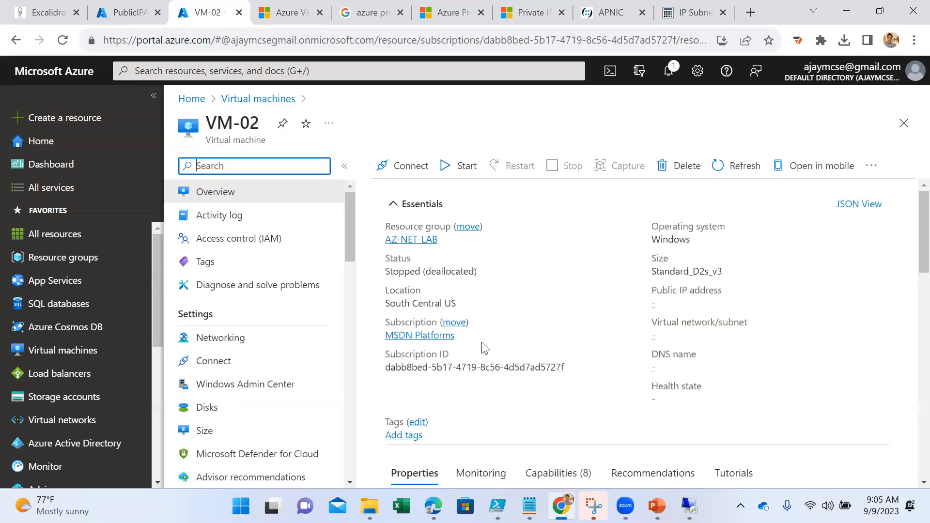
- Start creating and attaching a network interface from VM-02's networking settings and review the creation form
left_click(234, 339)
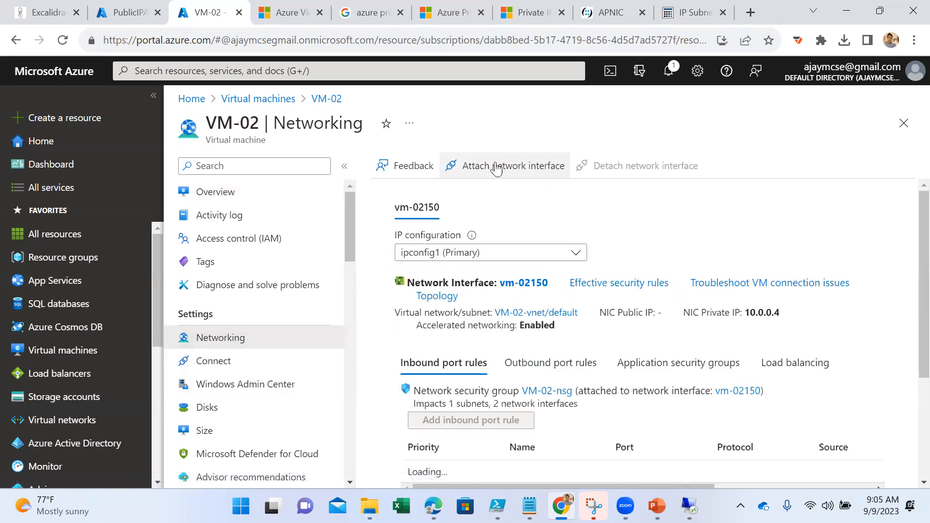
left_click(498, 167)
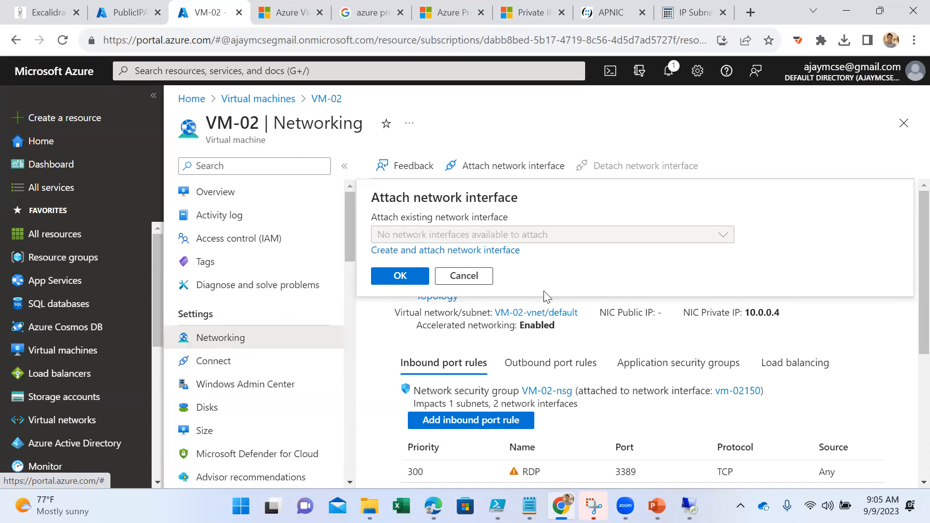
left_click(476, 251)
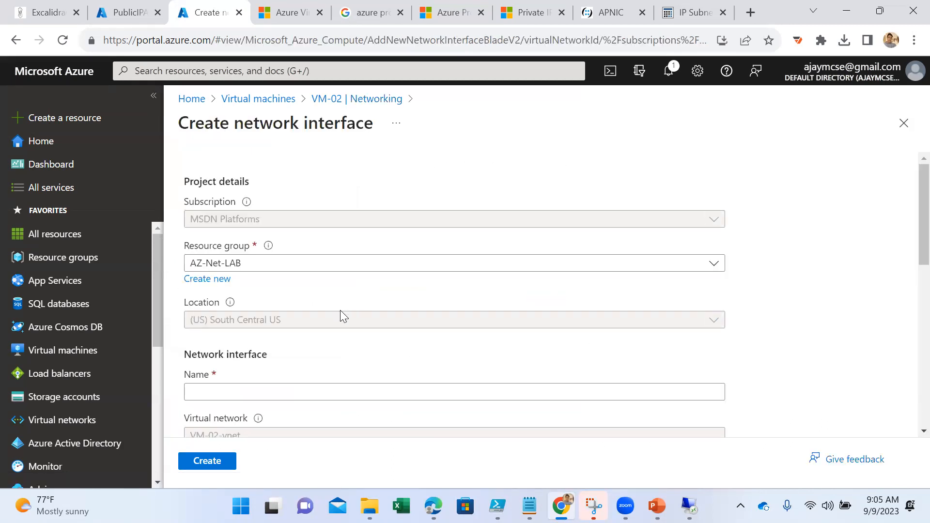
scroll(339, 316, "down", 1)
scroll(295, 332, "down", 1)
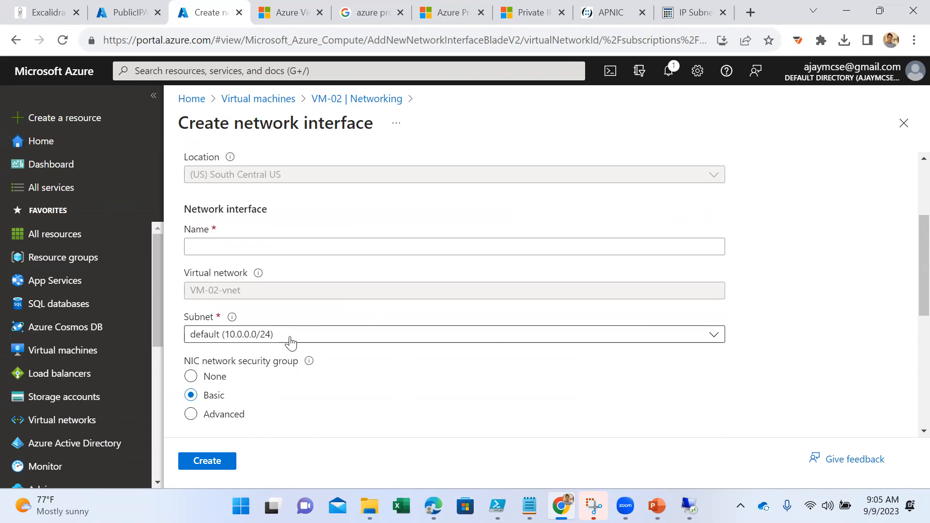
scroll(291, 341, "down", 2)
scroll(327, 308, "up", 3)
- Name the new network interface VM2-009 and check which subnets can be chosen for it
left_click(282, 319)
scroll(332, 266, "up", 2)
scroll(334, 274, "down", 3)
type("VM2")
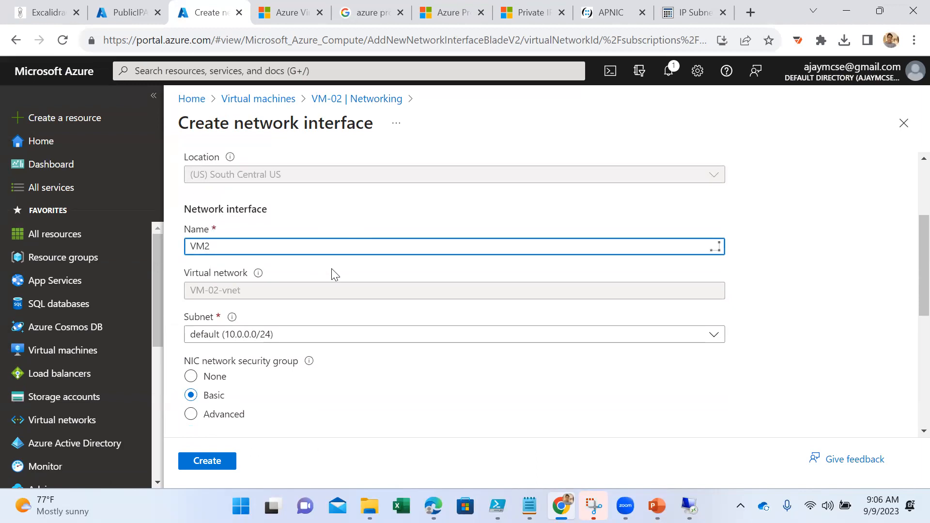
type("-009")
left_click(299, 335)
left_click(300, 336)
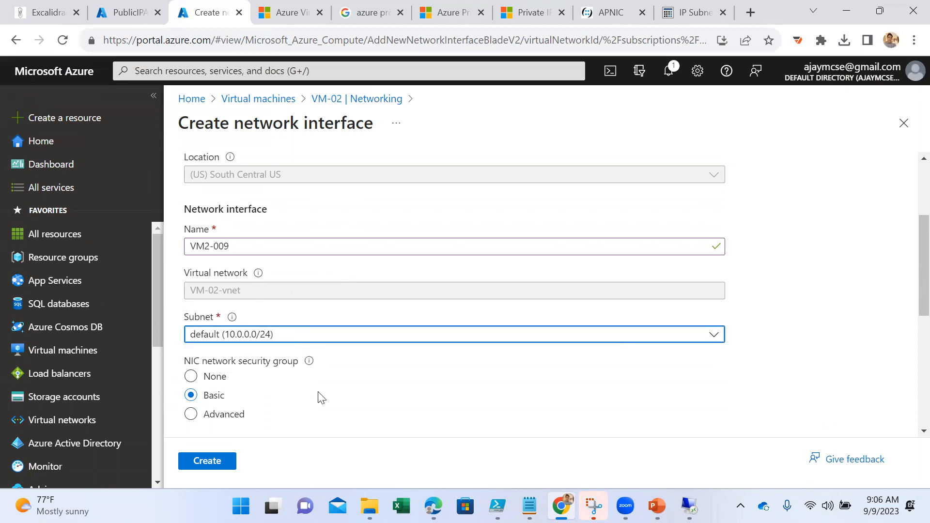
- Review the new interface's remaining settings, change its name to Vm--09, and leave the form, discarding the unsaved edits
scroll(326, 289, "up", 3)
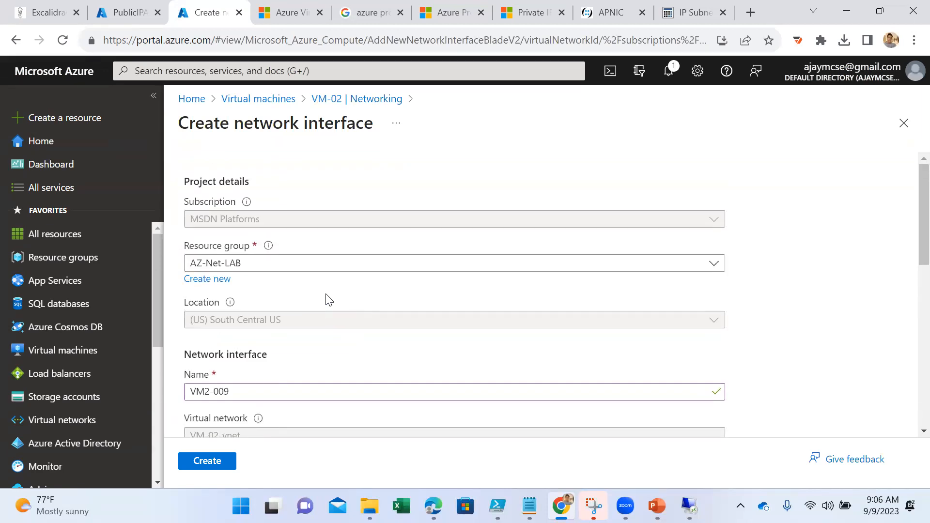
scroll(330, 300, "down", 3)
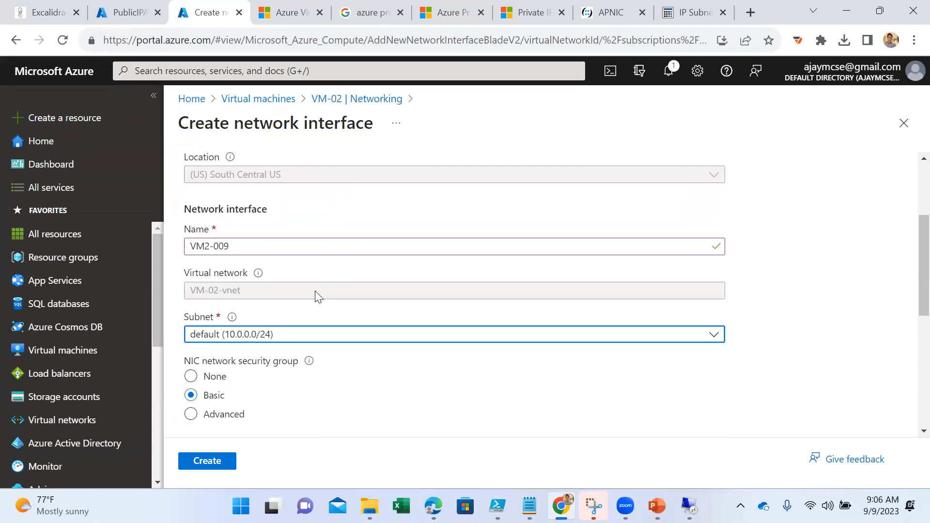
scroll(259, 291, "down", 5)
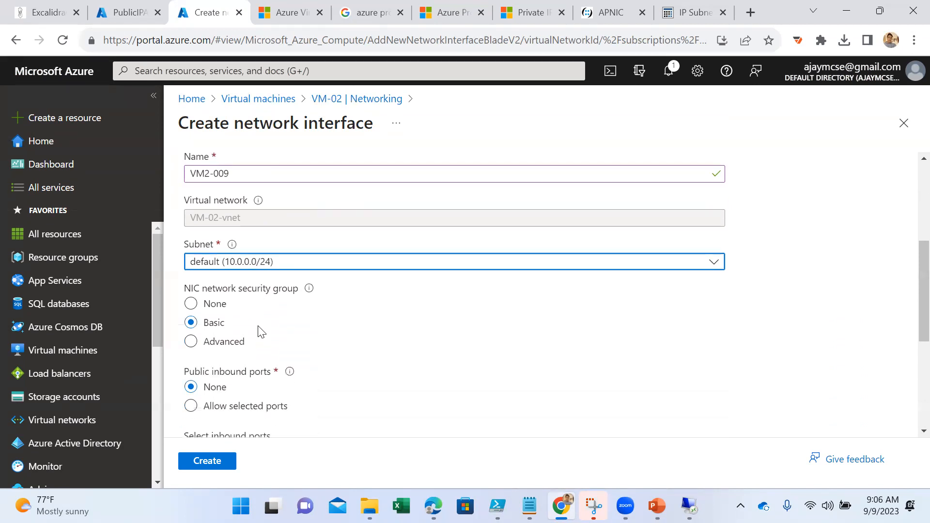
scroll(259, 335, "down", 2)
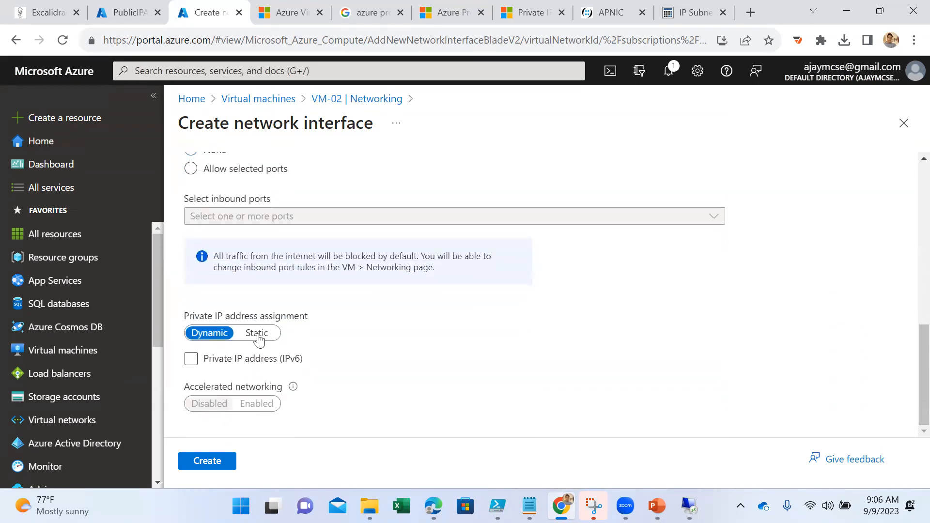
scroll(261, 337, "up", 5)
scroll(264, 341, "up", 4)
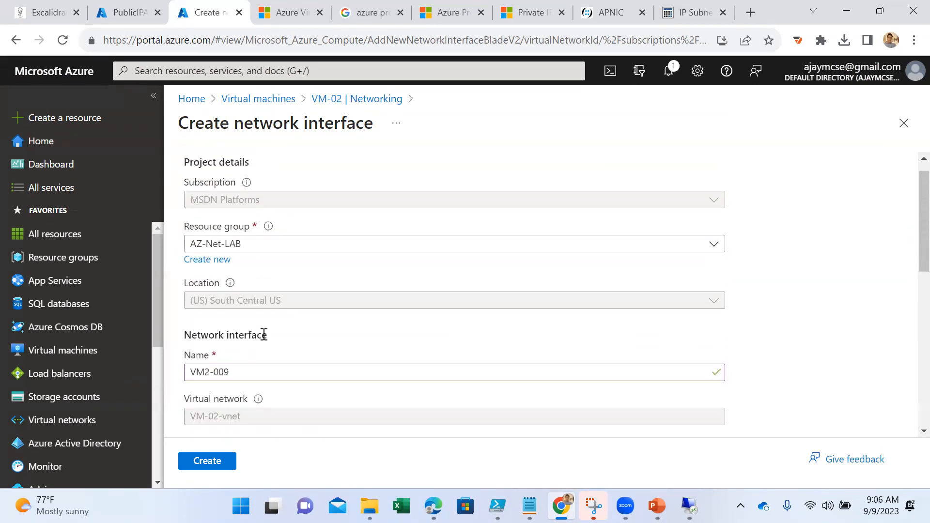
left_click(261, 369)
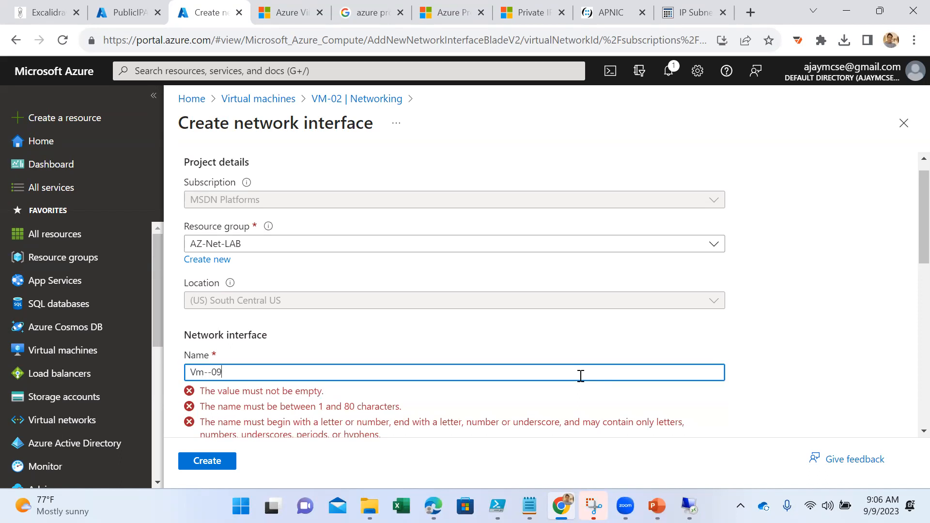
scroll(579, 376, "down", 3)
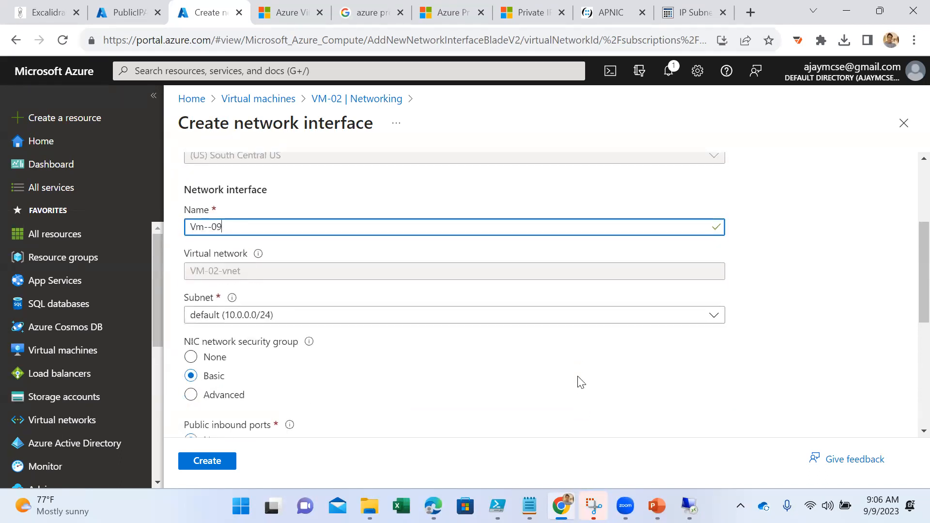
left_click(385, 99)
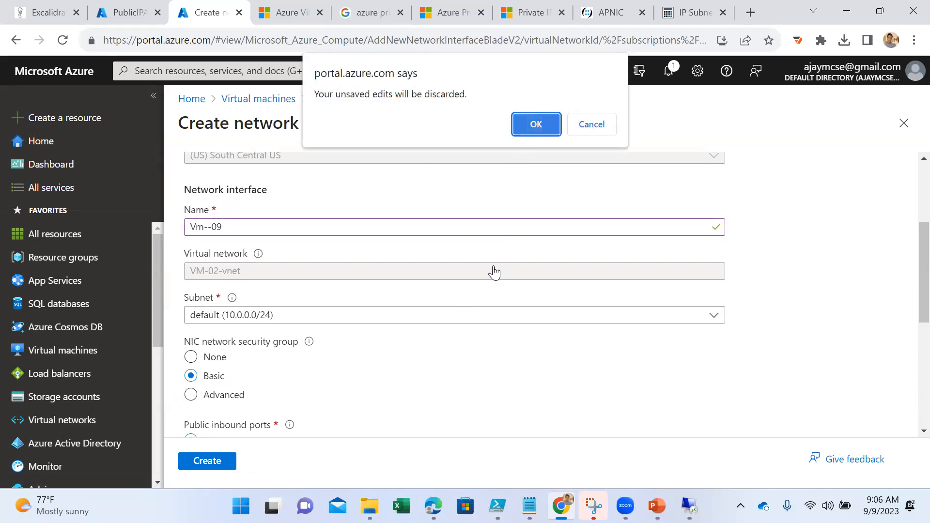
left_click(541, 122)
- Examine VM-02's connection settings and properties for a way to change its network
left_click(254, 364)
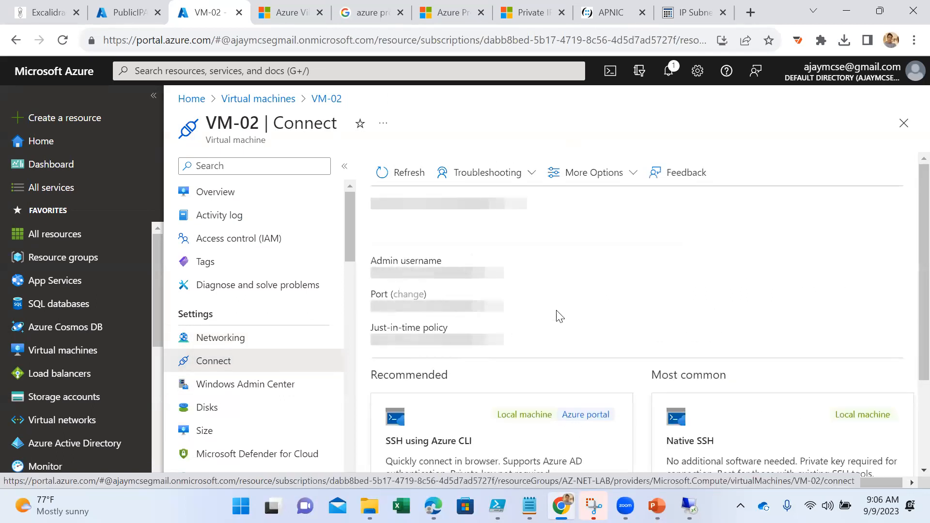
scroll(284, 361, "down", 6)
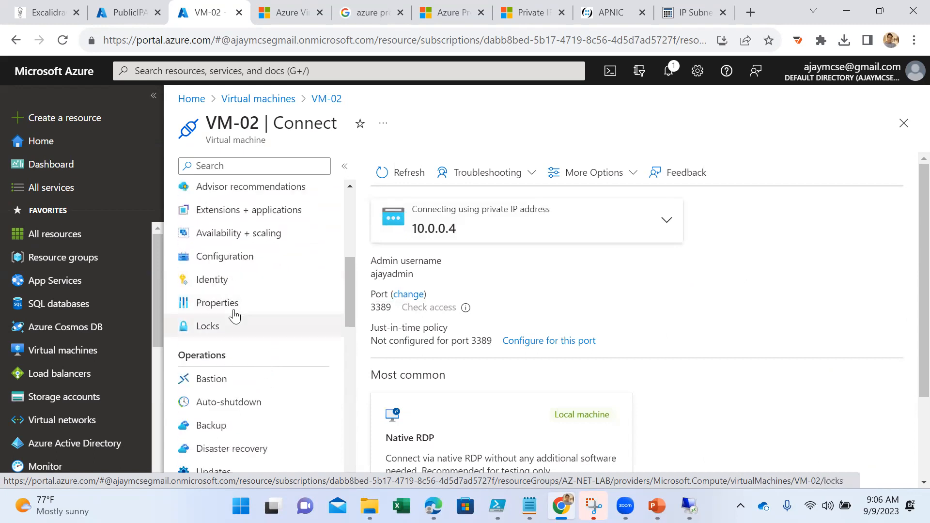
left_click(232, 306)
scroll(448, 351, "down", 3)
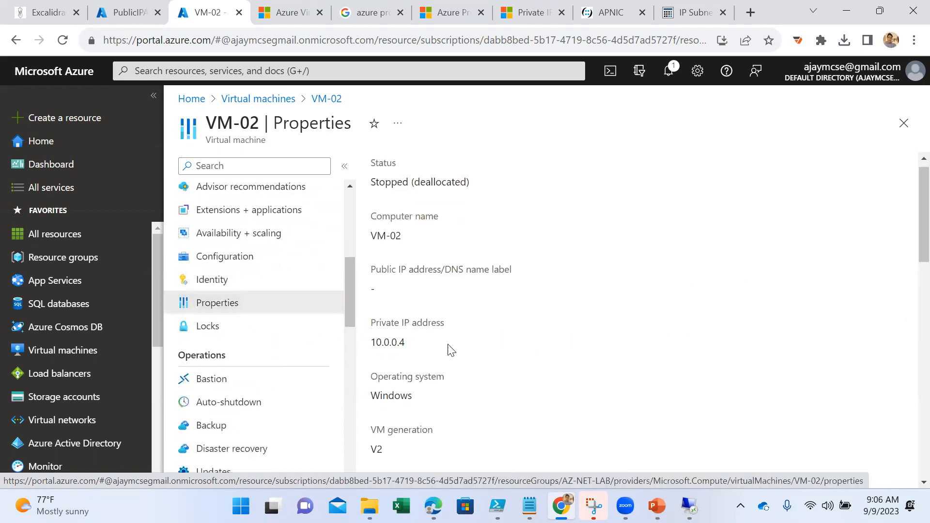
scroll(448, 351, "up", 3)
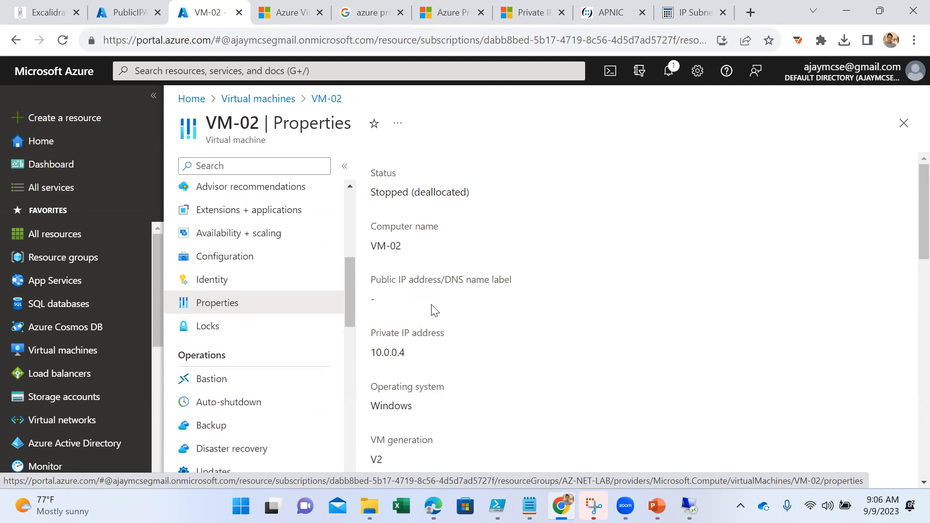
scroll(262, 339, "down", 3)
scroll(261, 319, "up", 5)
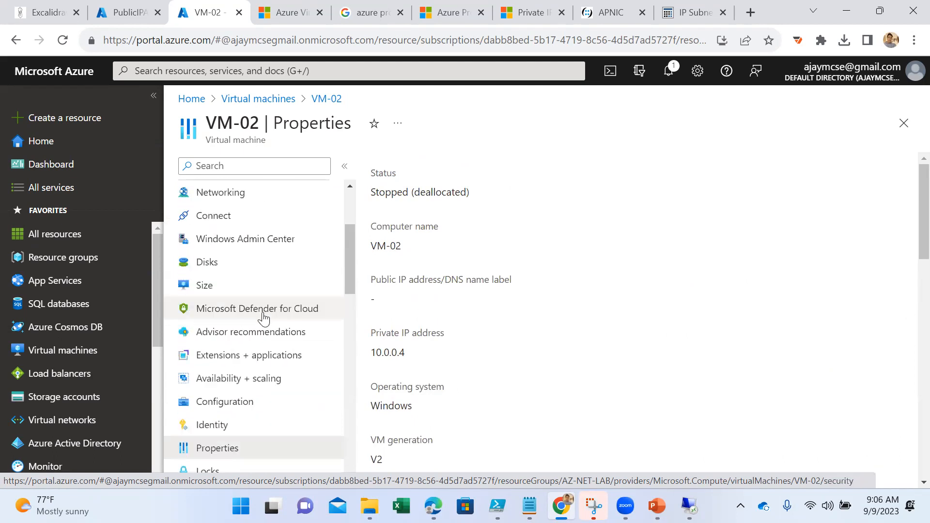
- Review VM-02's port rules and the connected devices and subnets of its virtual network VM-02-vnet
left_click(242, 337)
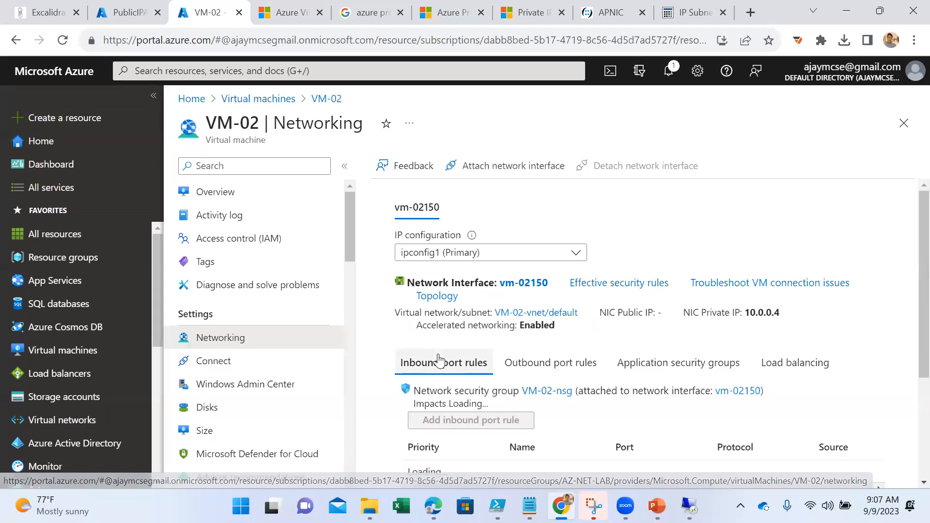
scroll(569, 338, "down", 1)
scroll(569, 337, "down", 2)
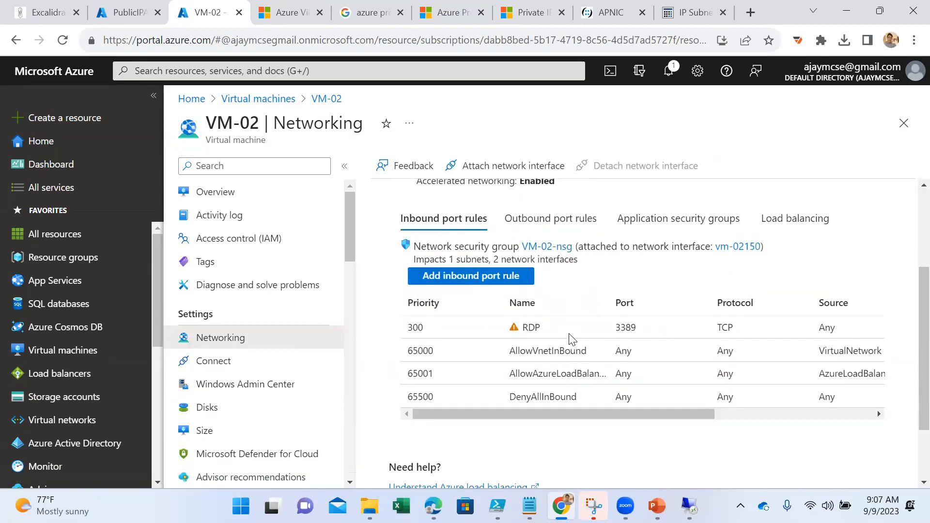
scroll(571, 339, "up", 3)
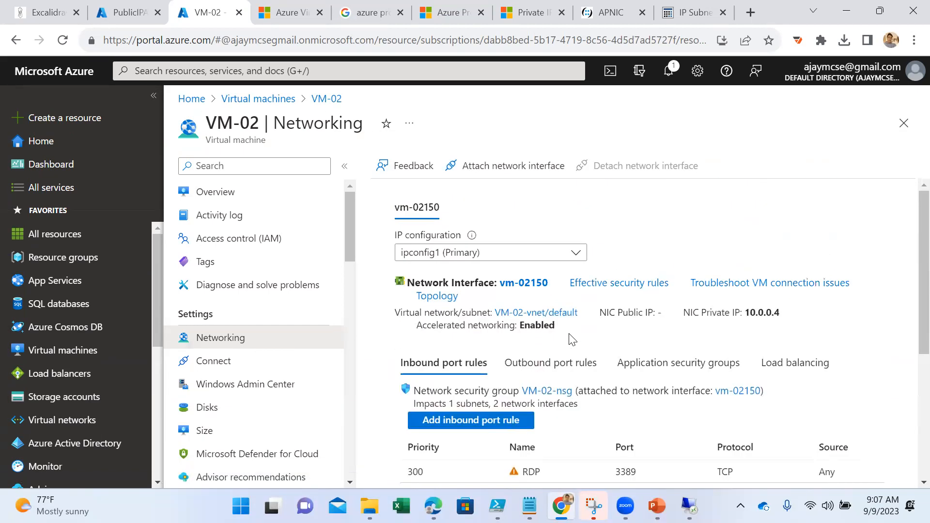
left_click(552, 313)
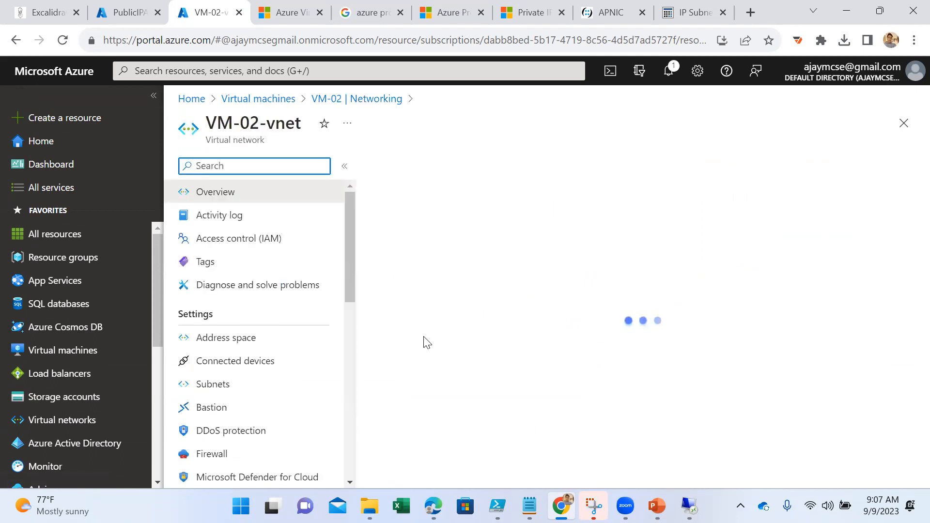
left_click(275, 362)
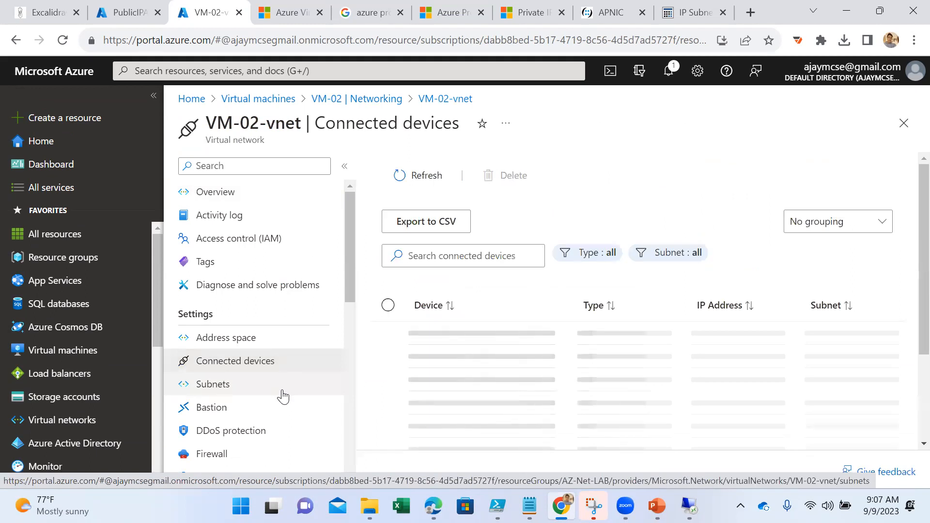
left_click(239, 396)
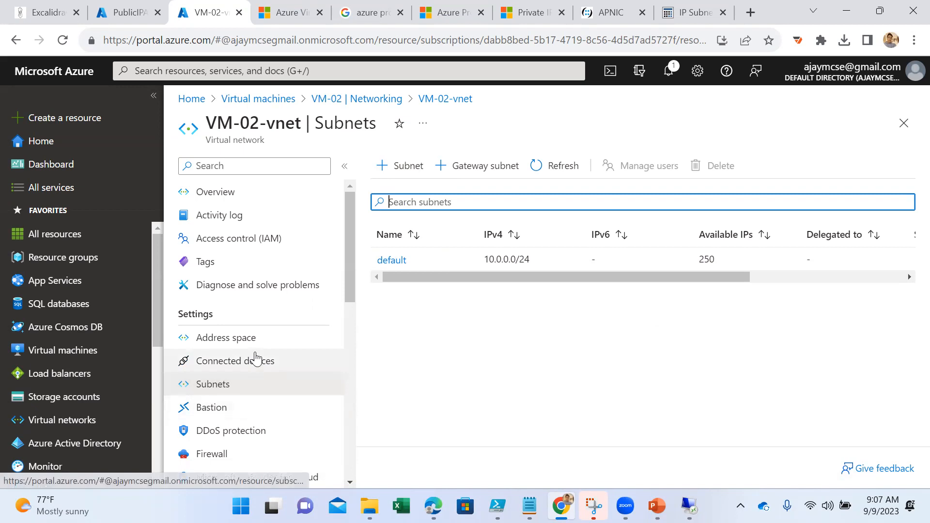
- Add a subnet named server-02 with address range 10.0.1.0/24 to VM-02-vnet
left_click(406, 165)
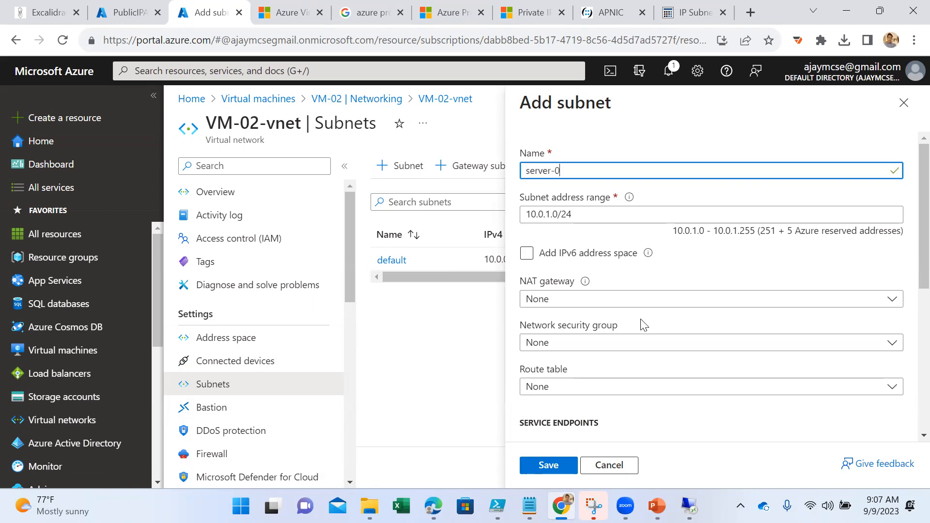
left_click(538, 214)
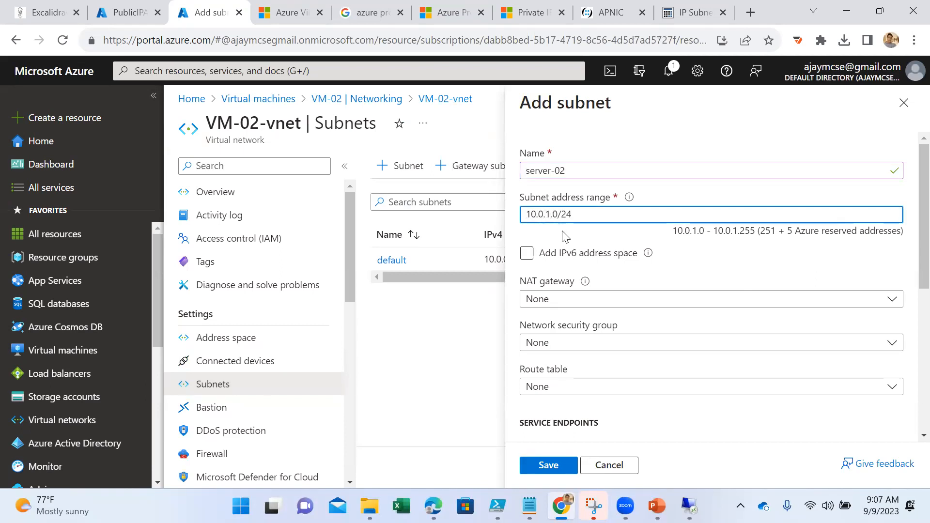
scroll(623, 328, "down", 6)
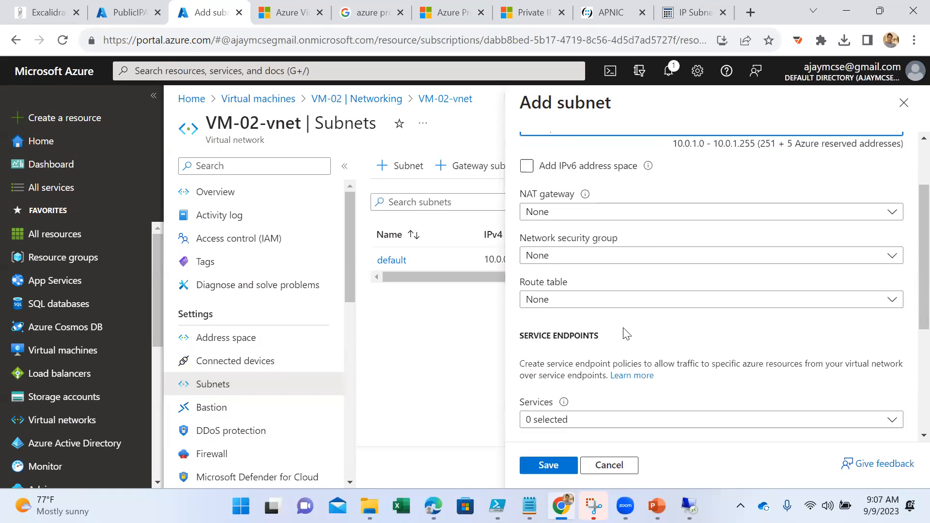
left_click(551, 472)
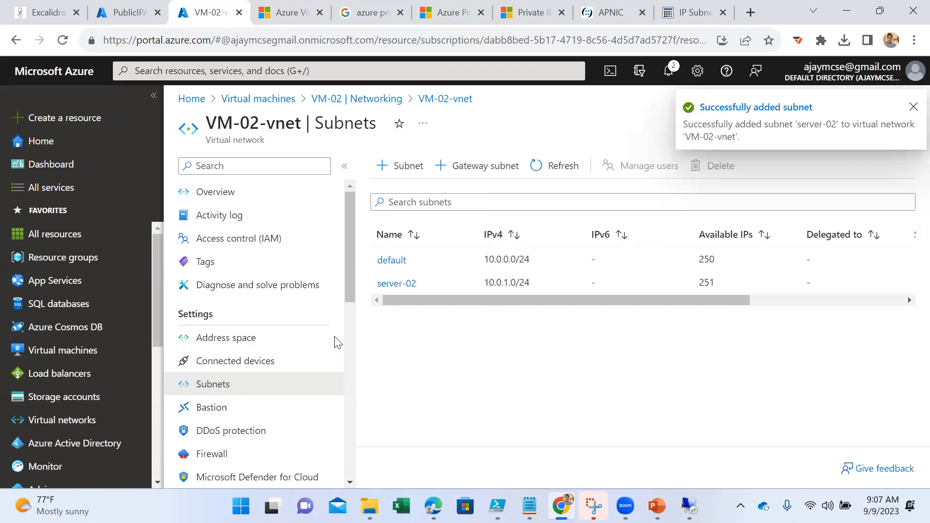
- Review VM-02-vnet's address space and connected devices, and return to VM-02's networking settings
left_click(245, 337)
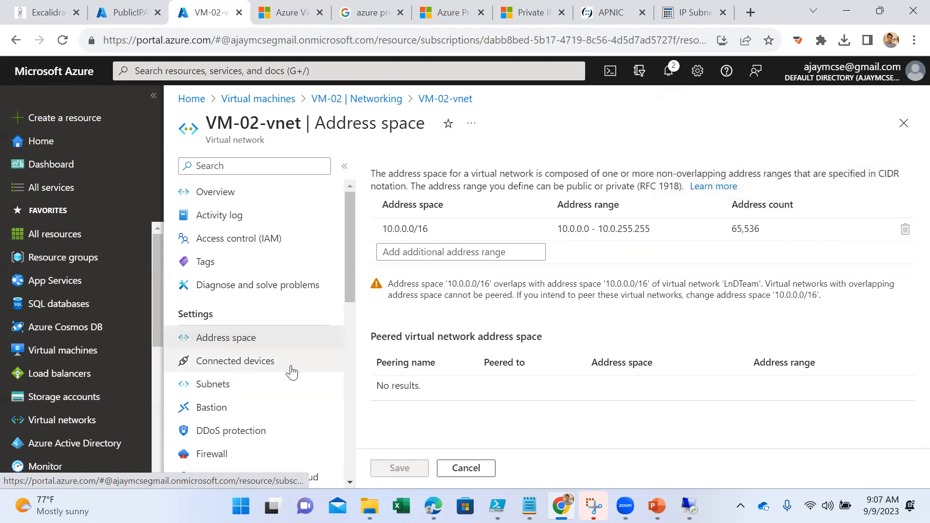
left_click(235, 373)
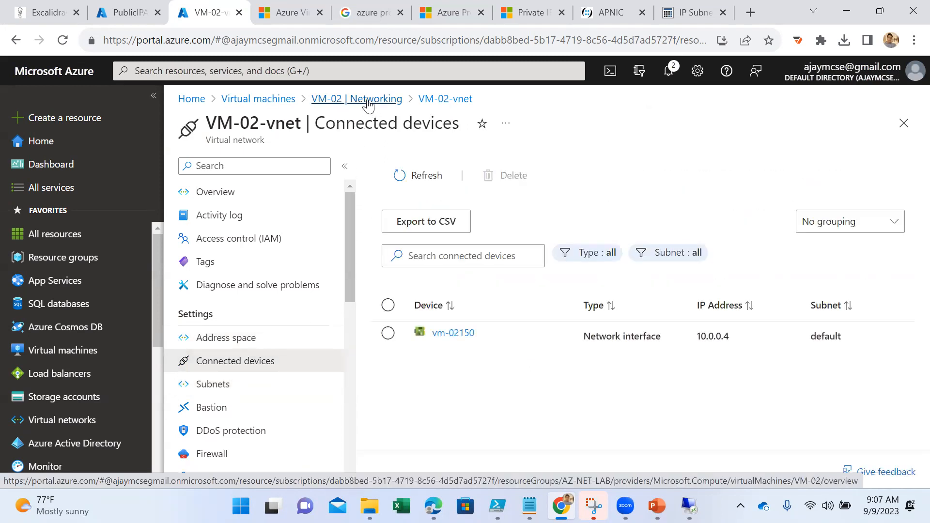
left_click(279, 100)
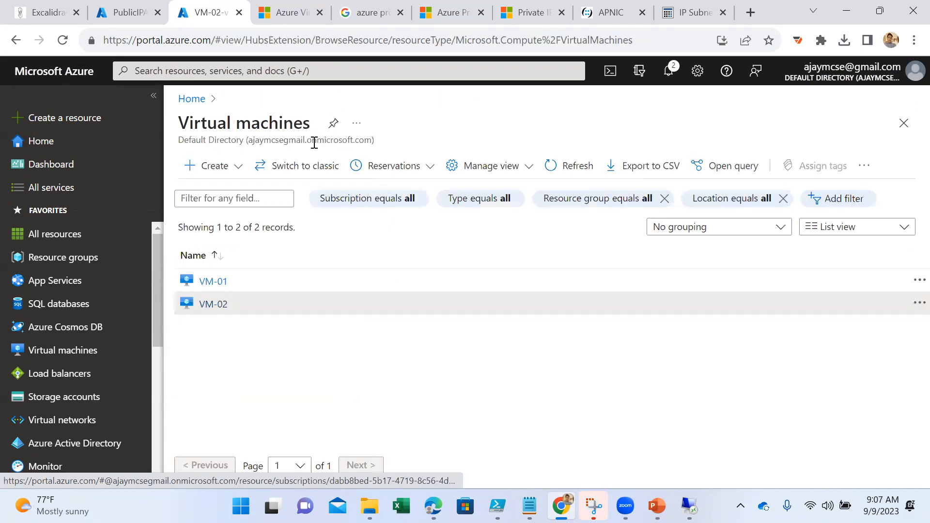
left_click(225, 305)
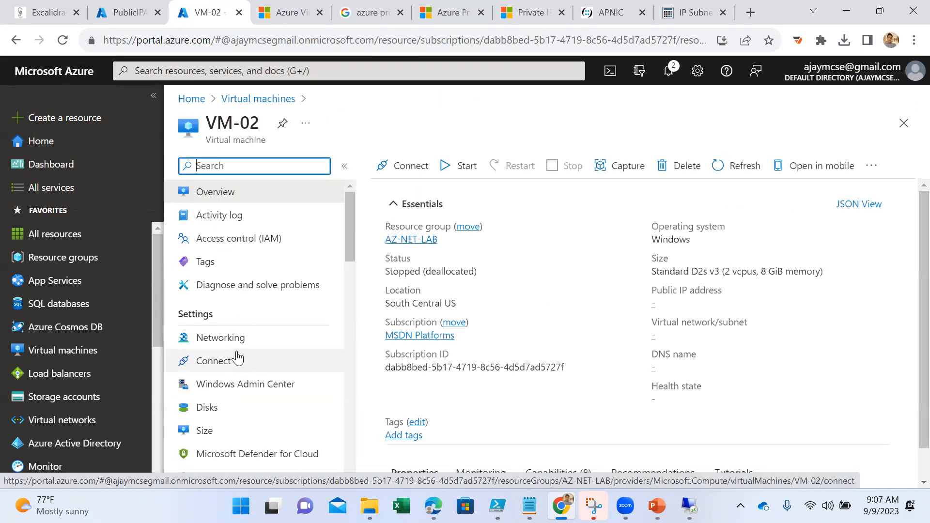
left_click(234, 343)
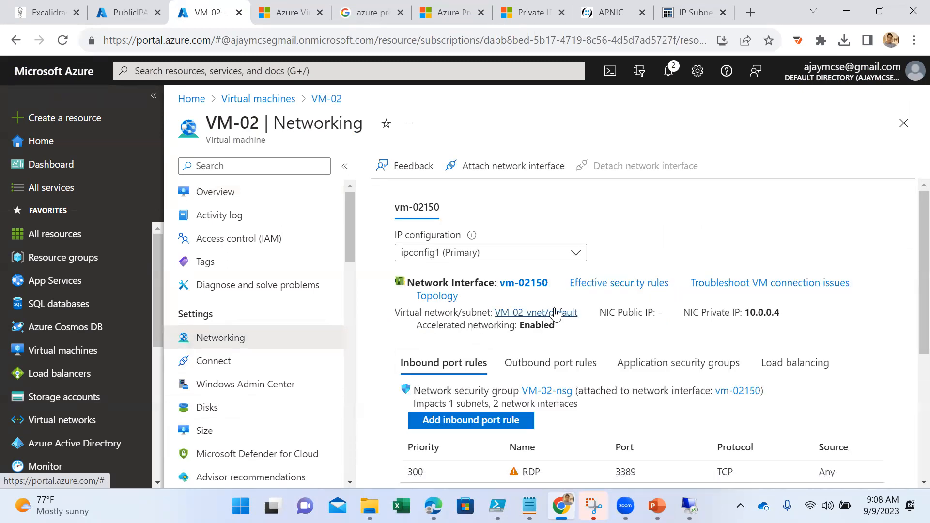
left_click(555, 313)
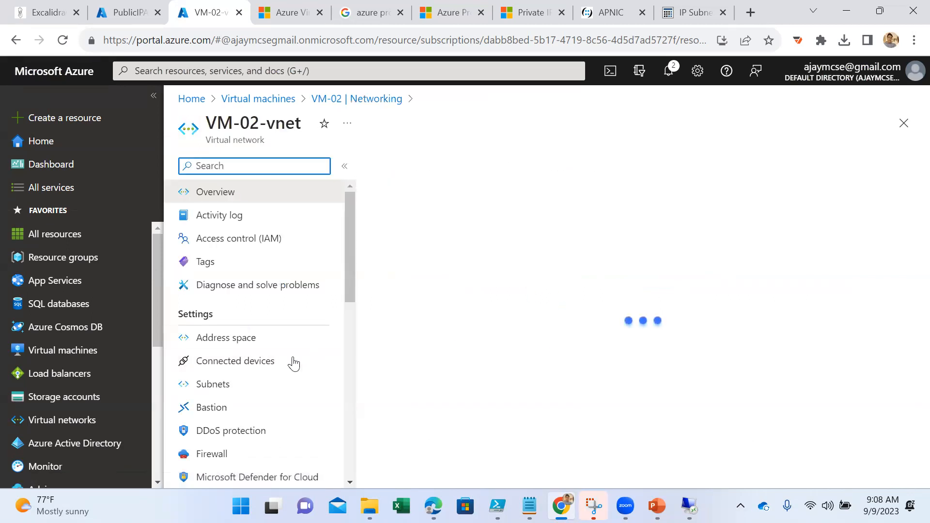
left_click(265, 341)
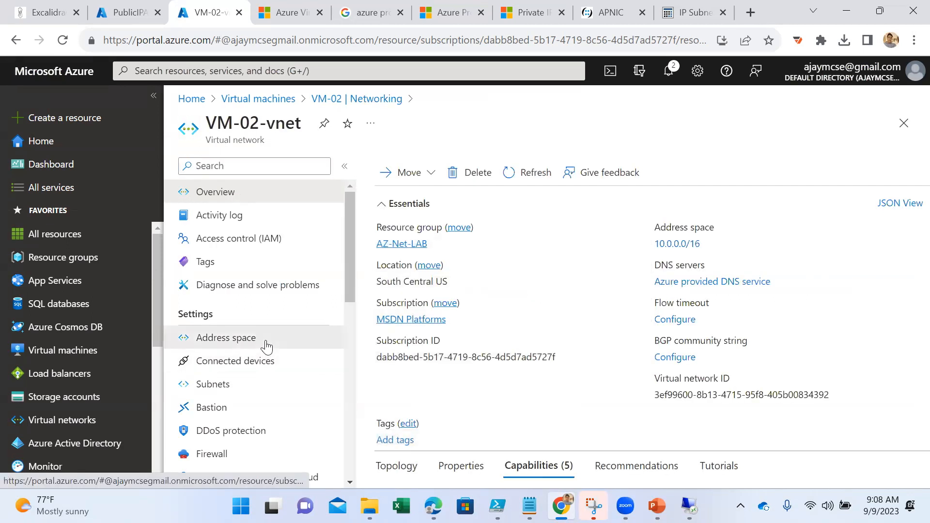
left_click(252, 370)
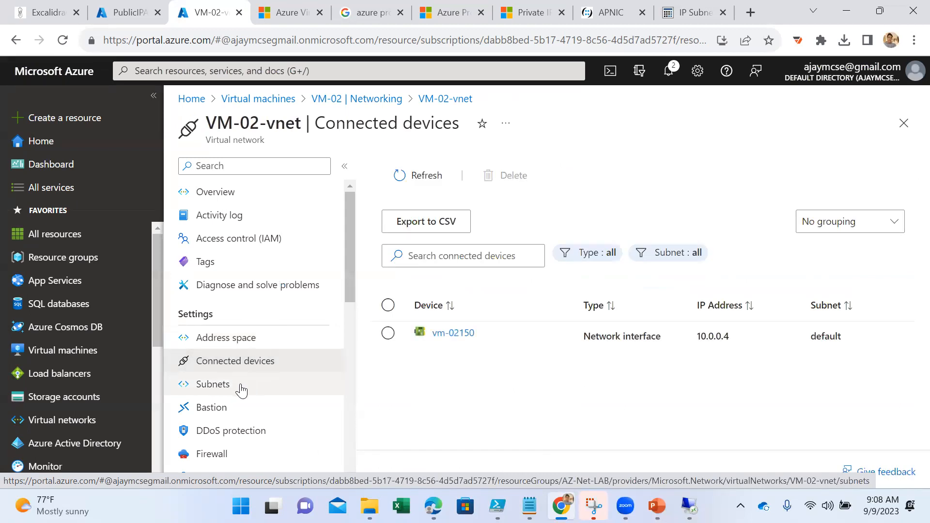
left_click(361, 103)
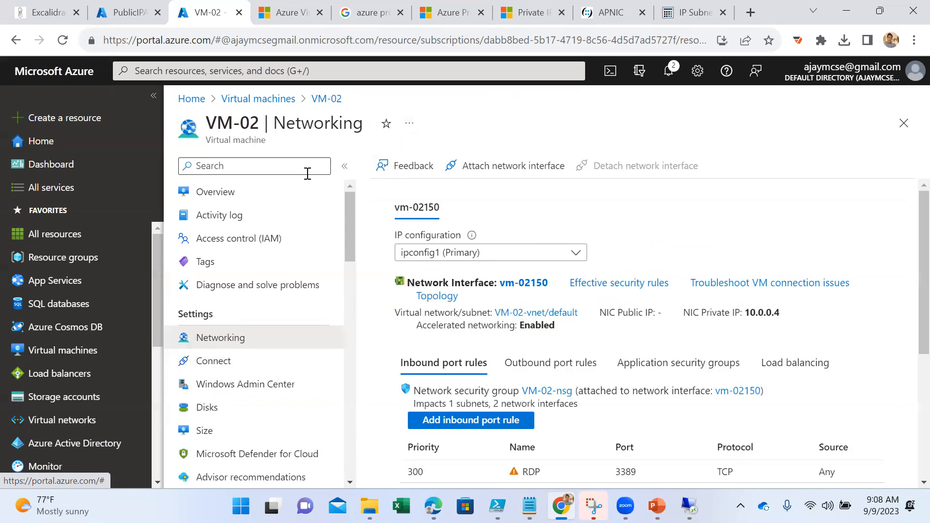
left_click(269, 100)
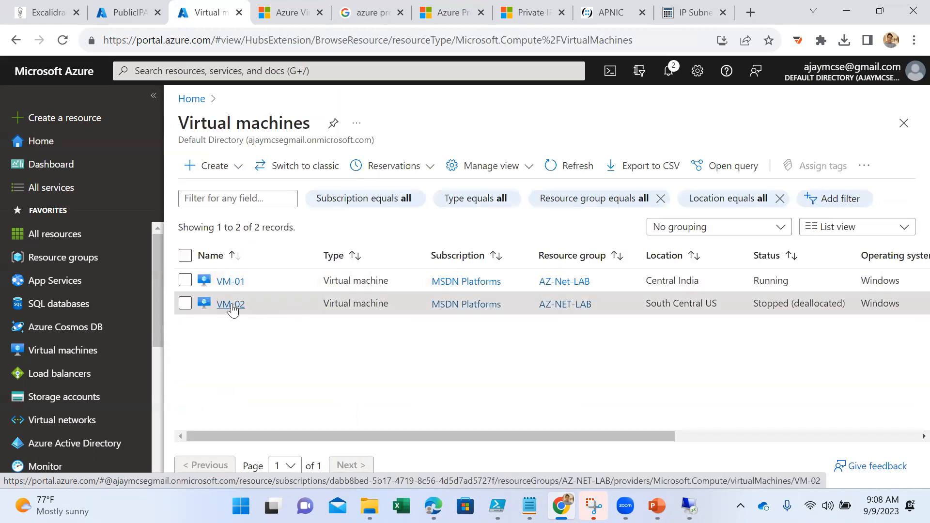
left_click(231, 305)
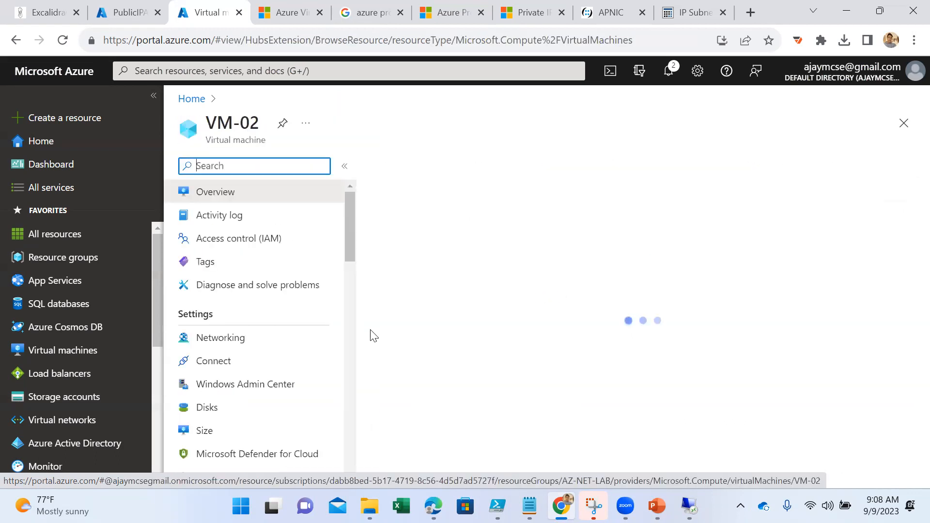
left_click(250, 342)
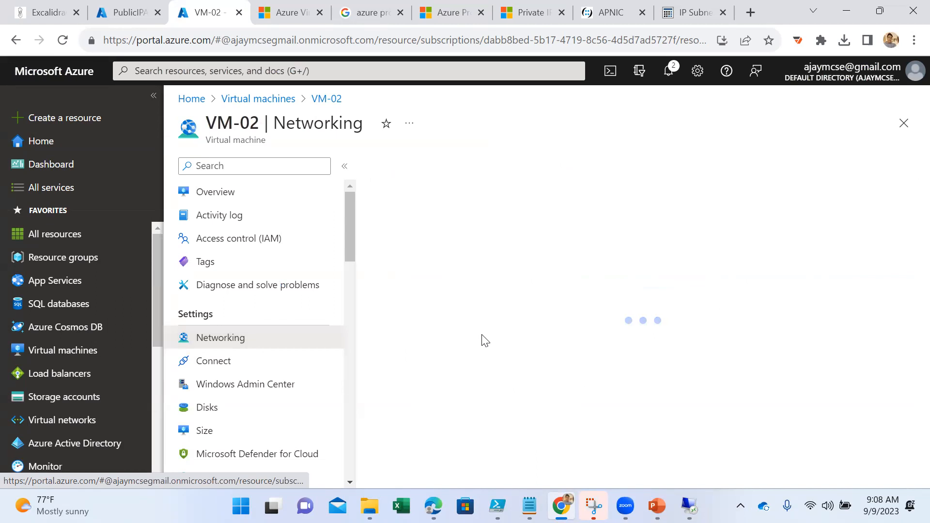
- Begin a new network interface for VM-02 named vnet-us-vm in the subnet server-02 (10.0.1.0/24)
left_click(531, 164)
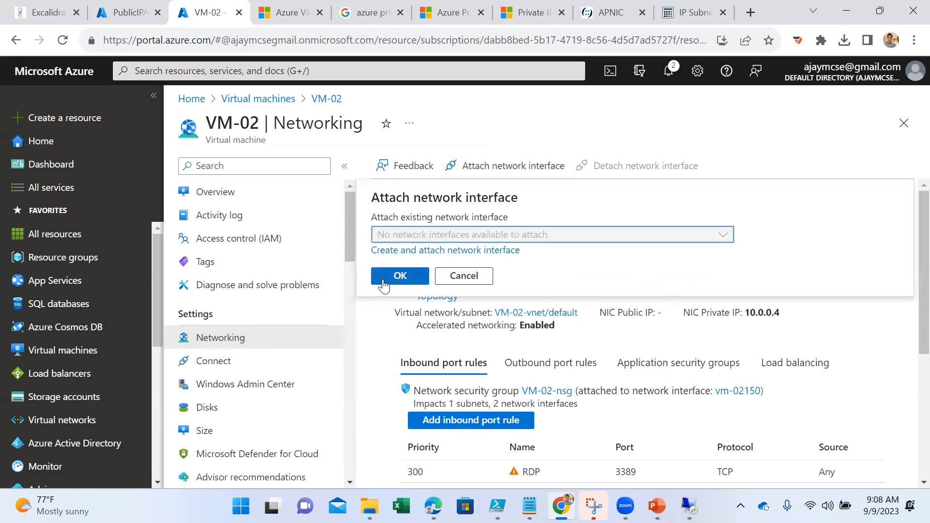
left_click(399, 274)
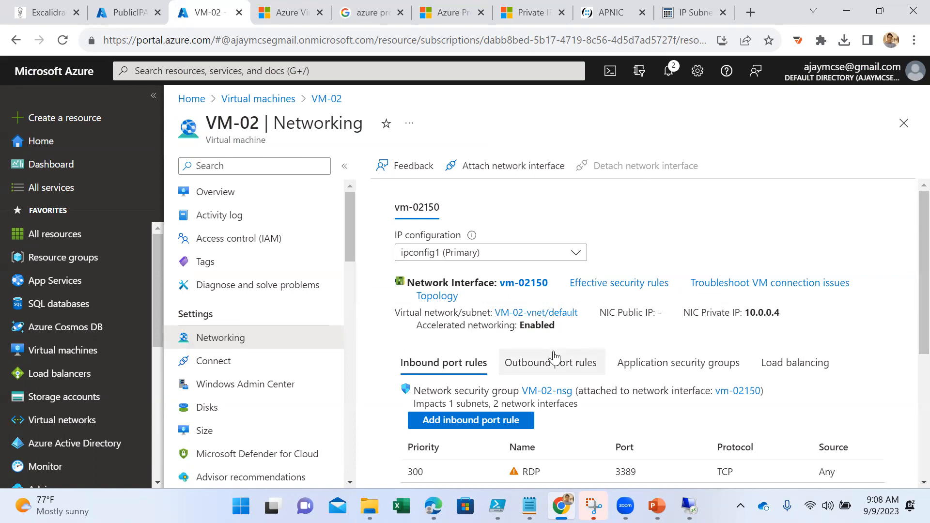
left_click(494, 166)
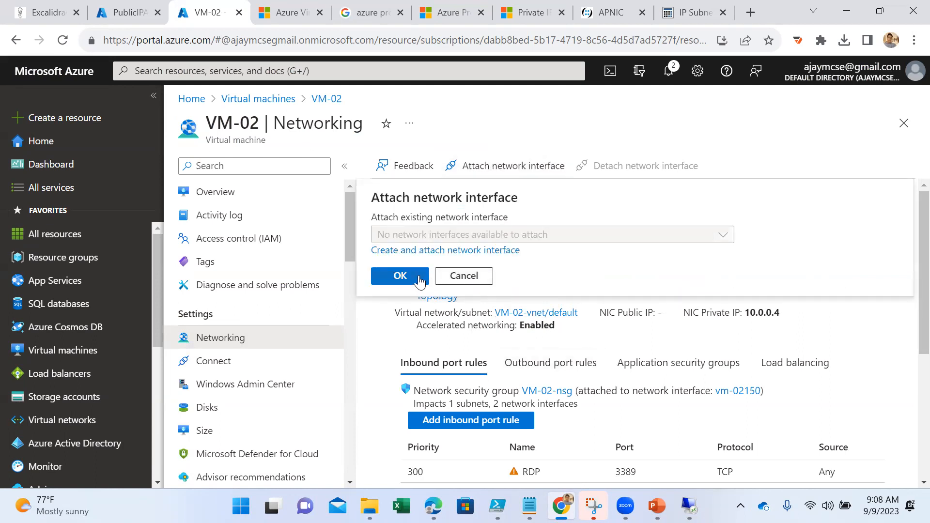
left_click(422, 251)
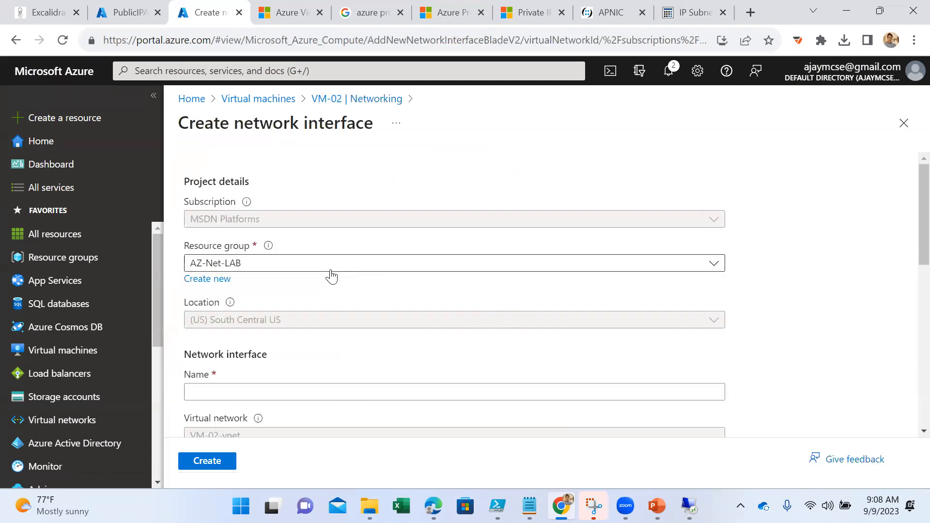
scroll(290, 385, "down", 3)
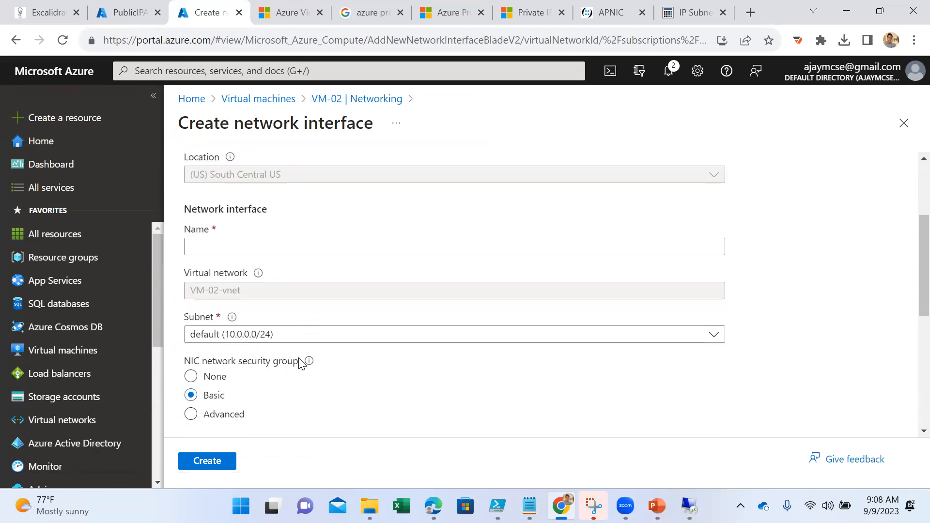
left_click(299, 338)
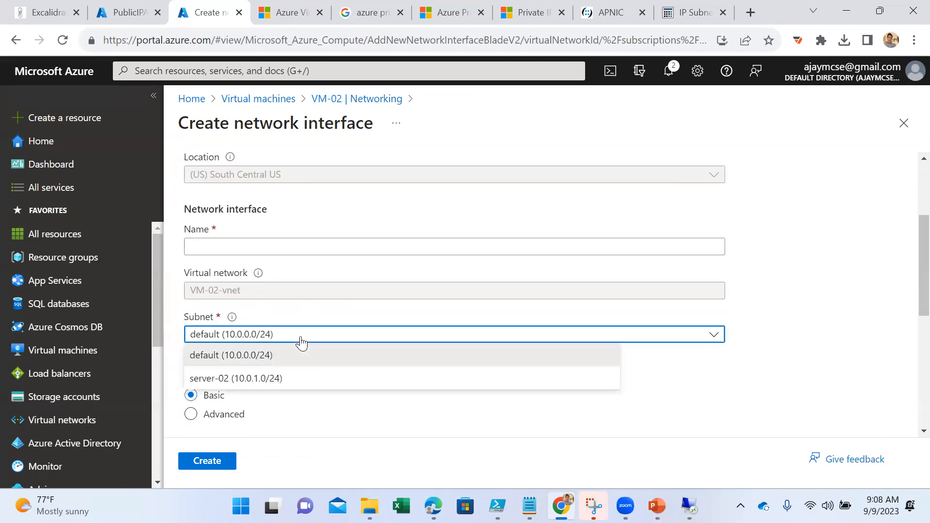
left_click(283, 377)
left_click(246, 243)
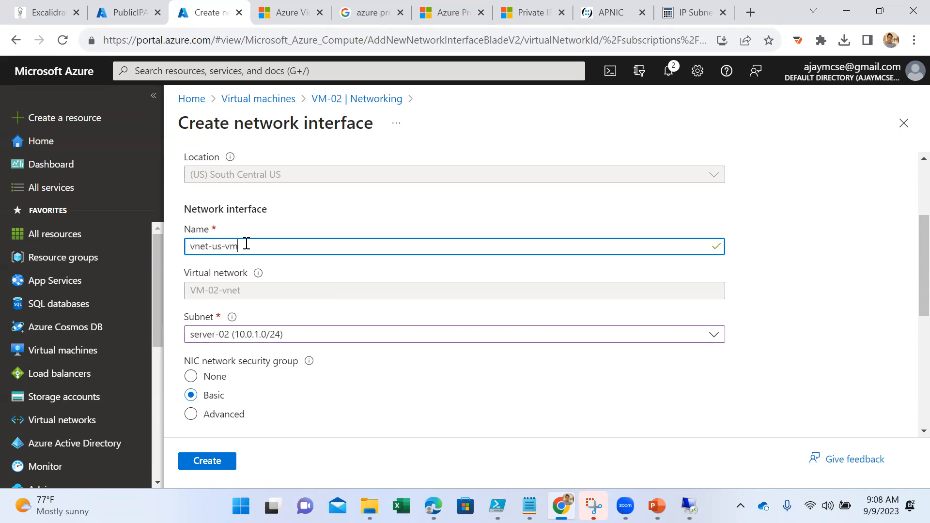
- Try static private IP assignment for the new interface, and return it to Dynamic
scroll(246, 244, "down", 8)
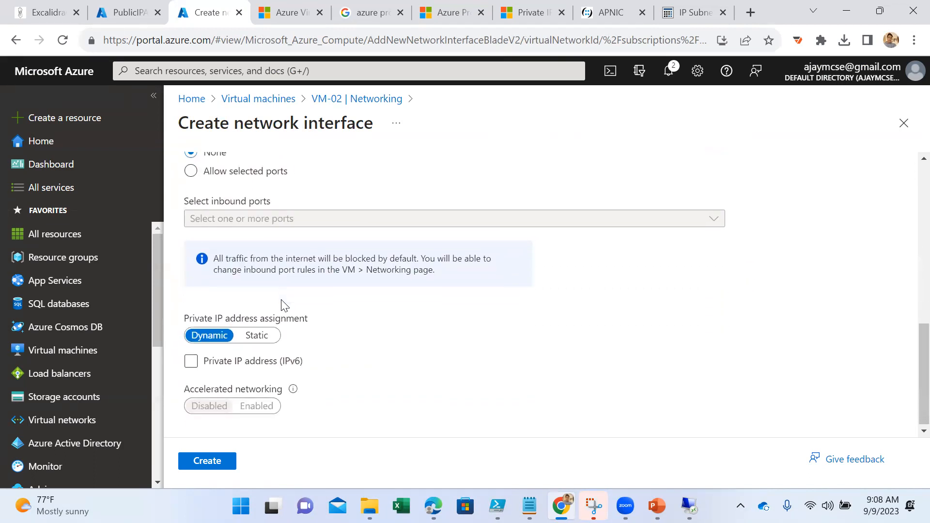
left_click(263, 363)
left_click(266, 355)
left_click(257, 333)
left_click(284, 377)
scroll(285, 380, "down", 1)
left_click(209, 296)
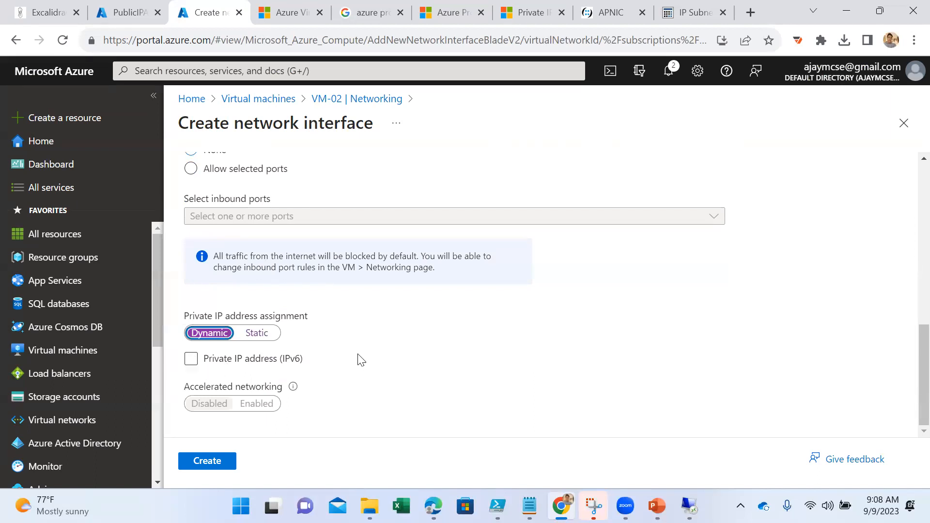
- Review the new interface's settings and create vnet-us-vm attached to VM-02
scroll(342, 346, "up", 6)
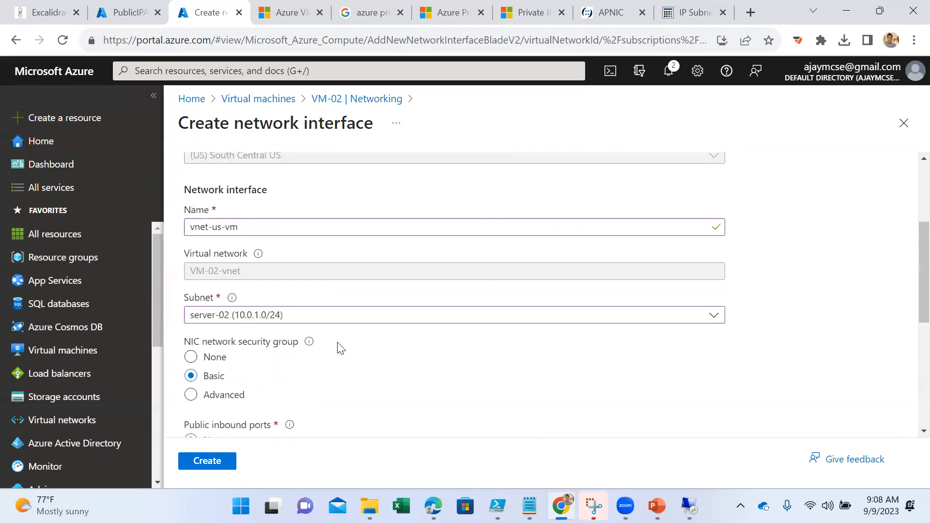
scroll(341, 348, "up", 3)
scroll(338, 347, "down", 6)
scroll(338, 349, "down", 3)
left_click(206, 461)
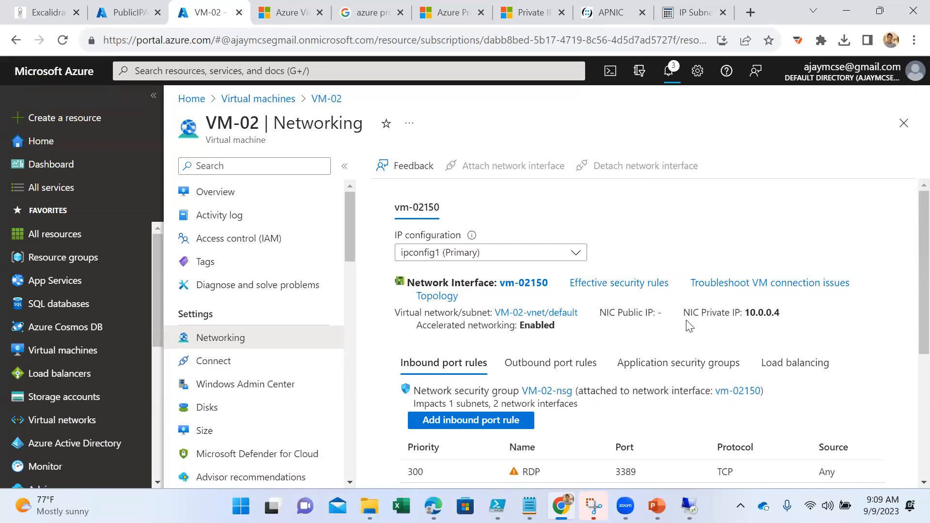
- Examine VM-02's inbound port rules and the private IP of the vm-02150 interface
scroll(705, 355, "down", 6)
scroll(701, 355, "up", 5)
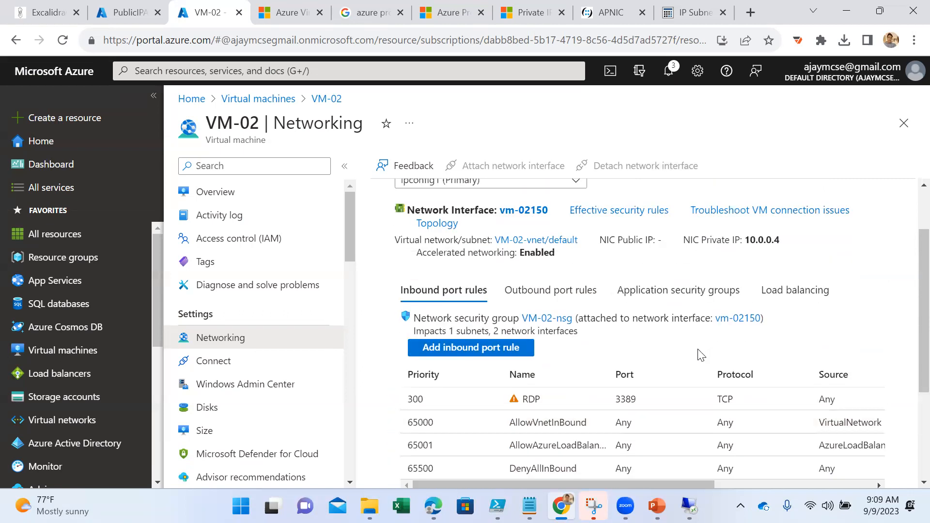
scroll(702, 355, "up", 2)
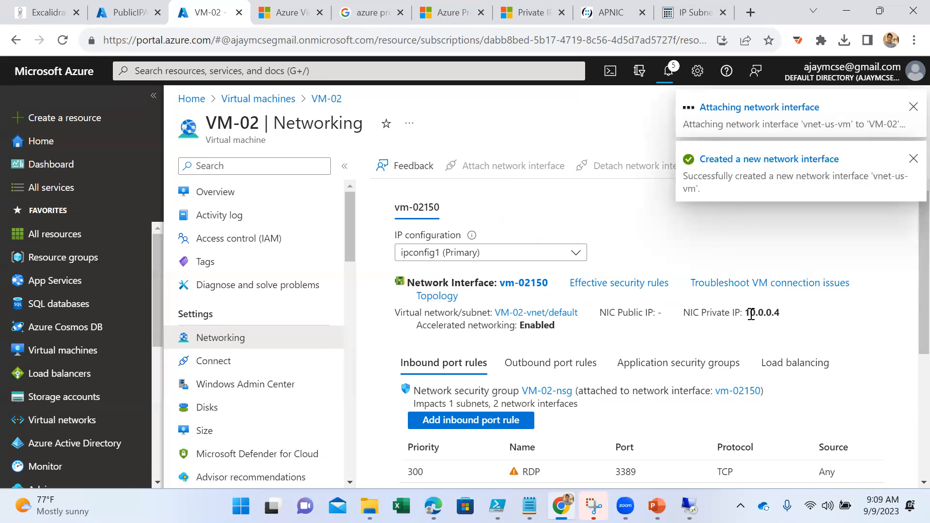
left_click_drag(744, 313, 785, 324)
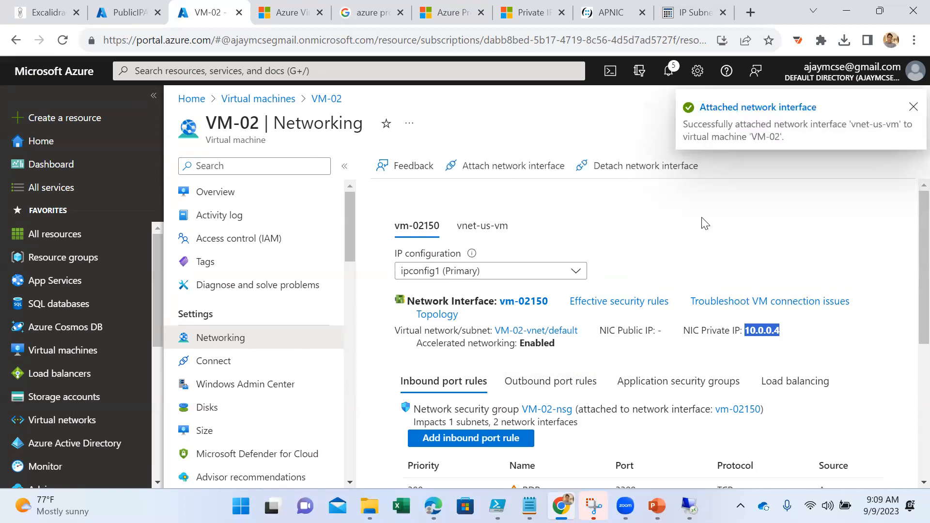
- Detach the network interface vm-02150 from VM-02 and check the private IP of the remaining interface
left_click(638, 165)
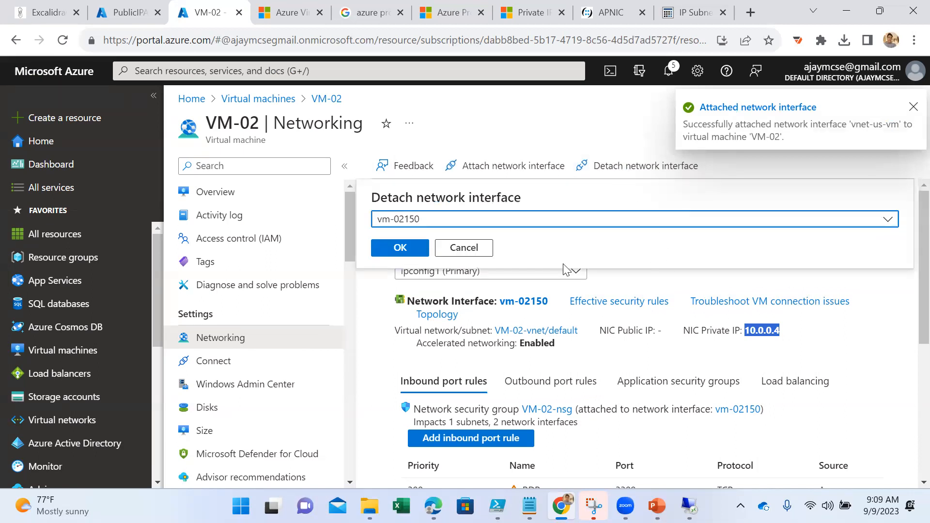
left_click(453, 223)
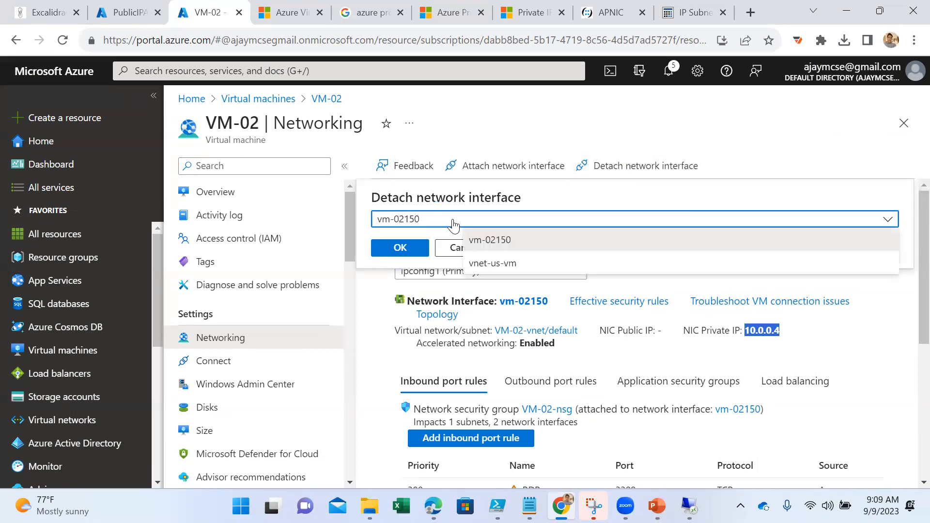
left_click(497, 241)
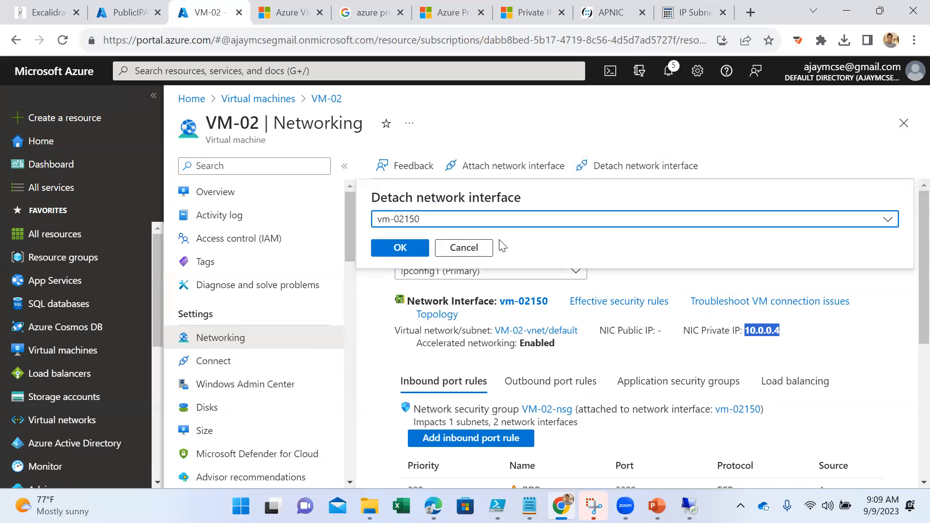
left_click(396, 248)
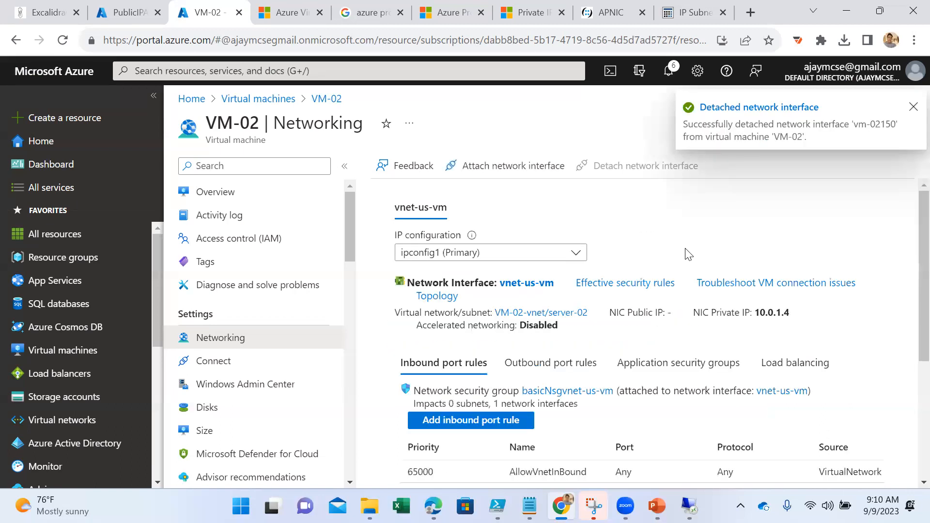
left_click_drag(755, 311, 797, 320)
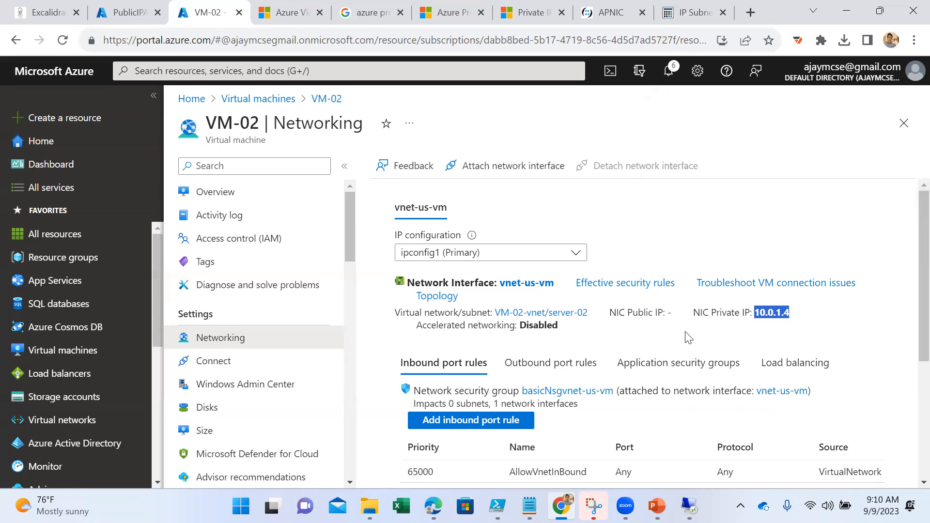
- Add an inbound security rule to VM-02's basicNsgvnet-us-vm network security group that allows the RDP service from any source
scroll(587, 348, "down", 1)
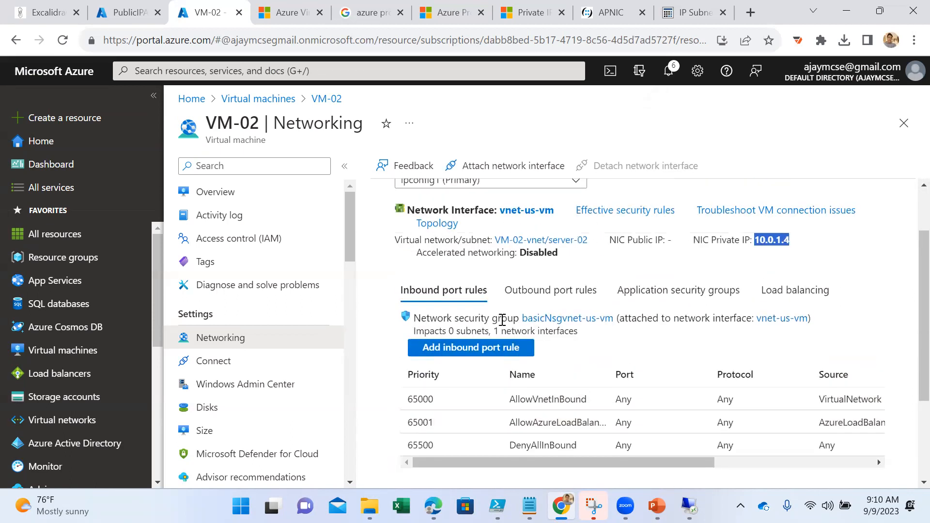
left_click(470, 351)
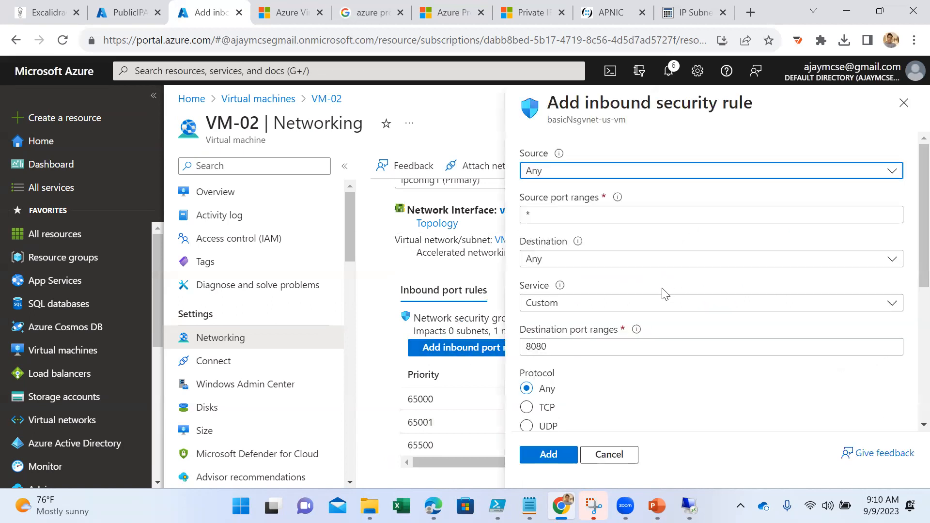
scroll(601, 264, "down", 1)
left_click(574, 271)
left_click(576, 231)
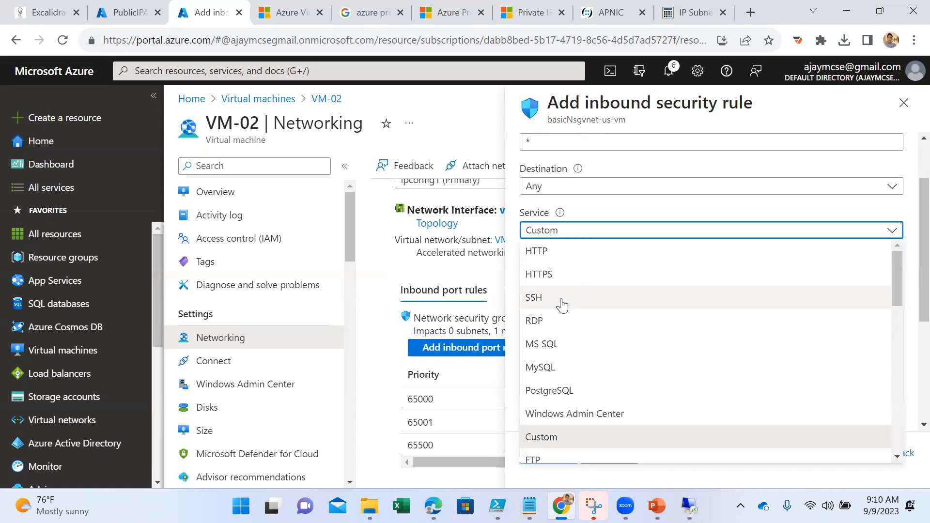
left_click(557, 320)
scroll(615, 322, "down", 4)
scroll(621, 317, "down", 1)
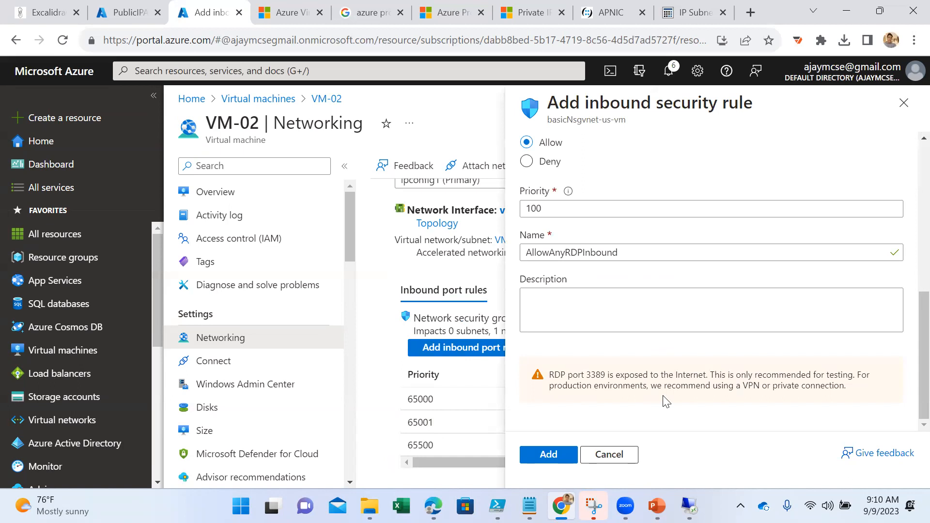
left_click(552, 455)
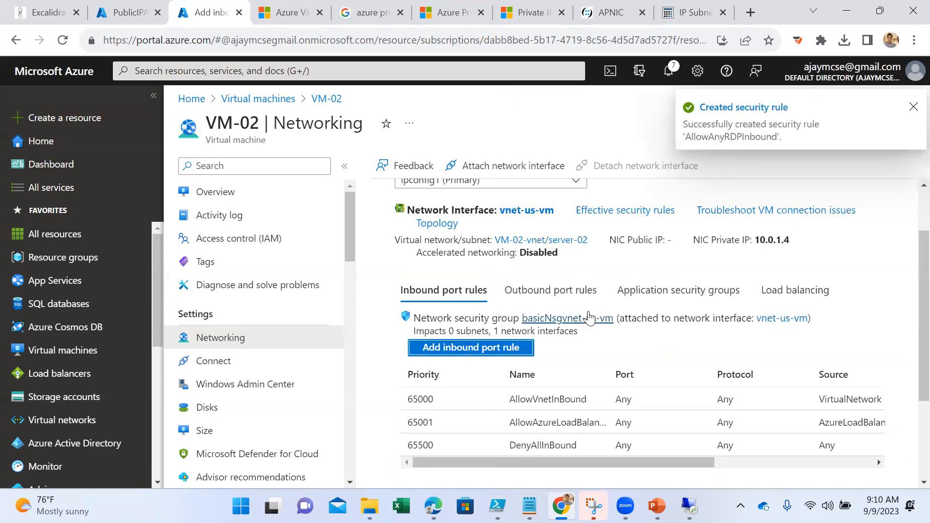
scroll(543, 310, "up", 1)
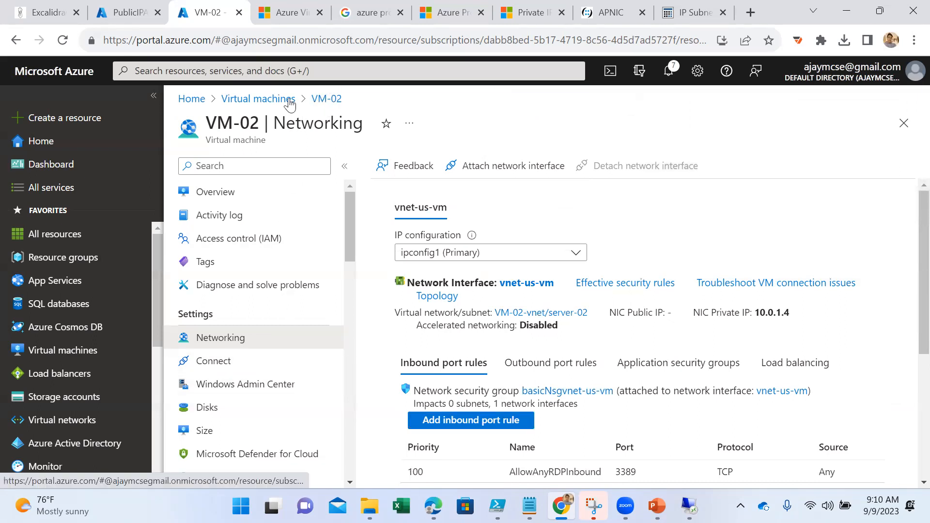
- Associate the public IP address vm-pip with the network interface vnet-us-vm
left_click(271, 100)
left_click(300, 70)
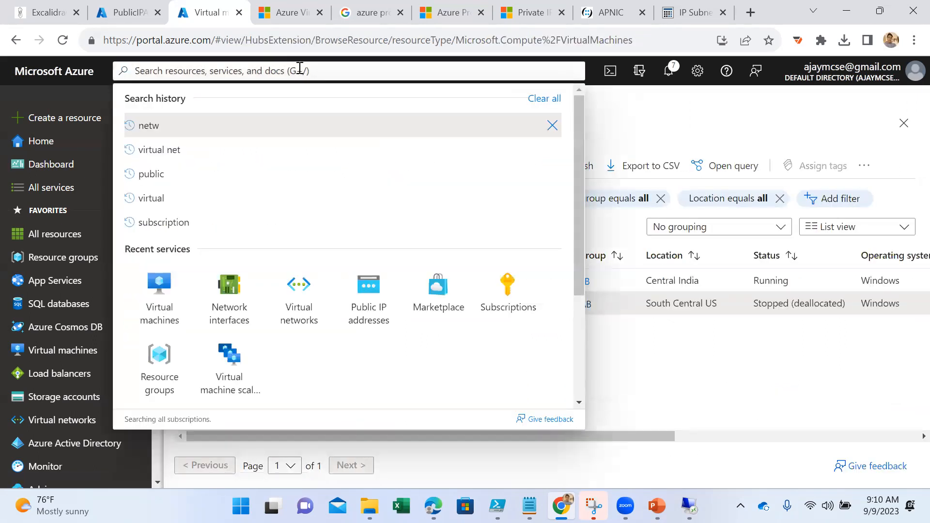
type("publi")
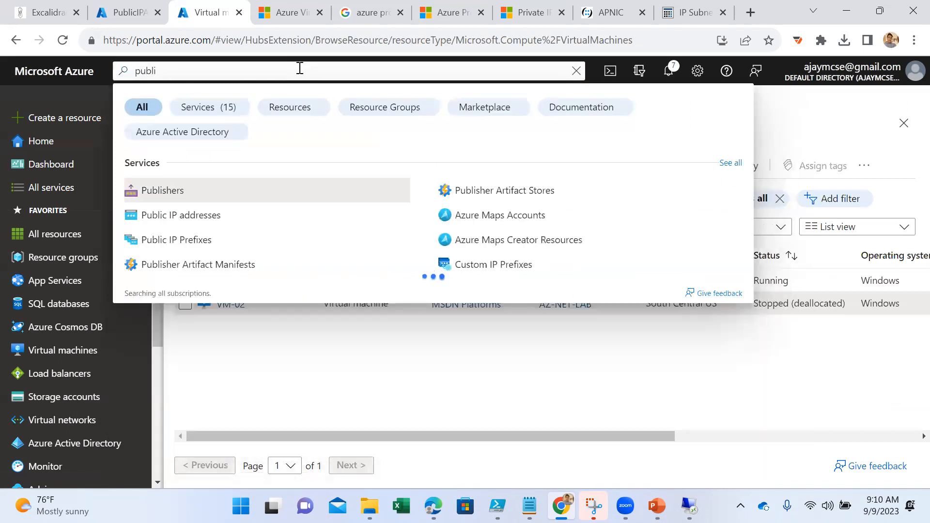
left_click(208, 216)
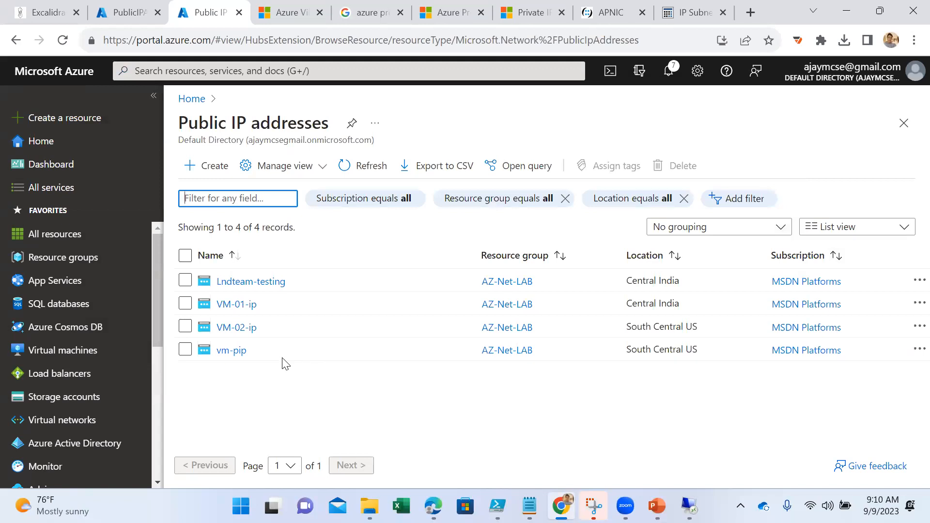
left_click(231, 350)
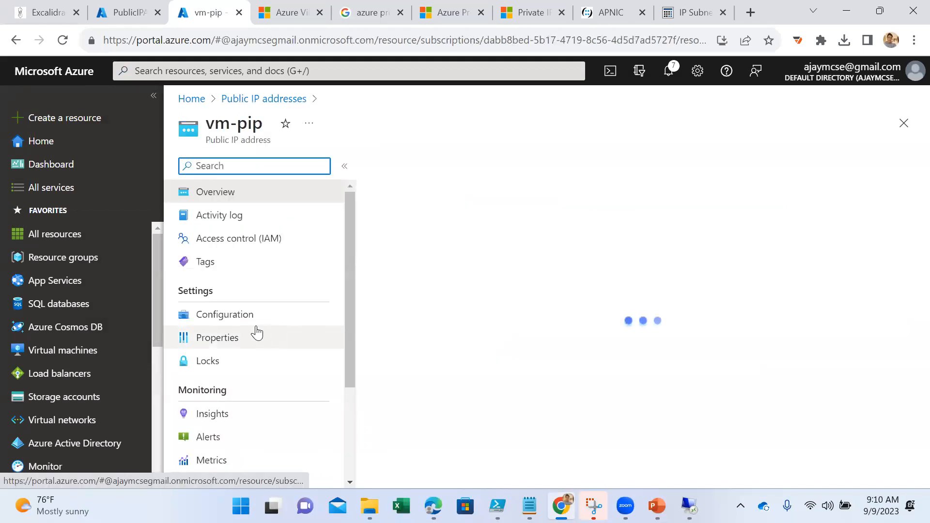
left_click(396, 172)
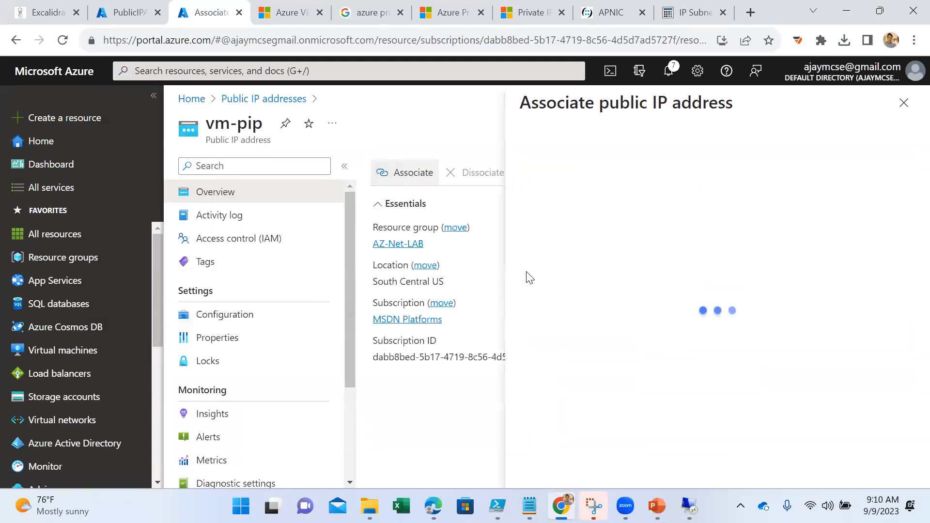
left_click(593, 209)
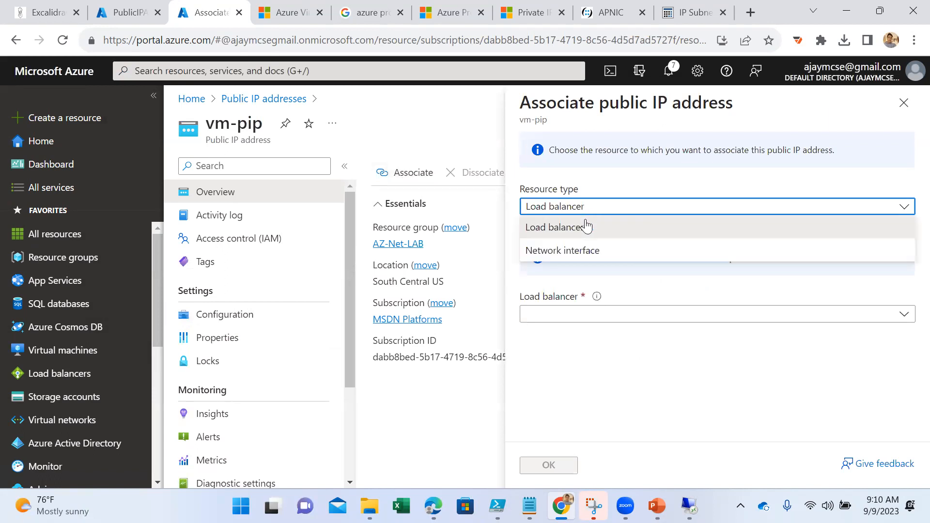
left_click(570, 250)
left_click(602, 252)
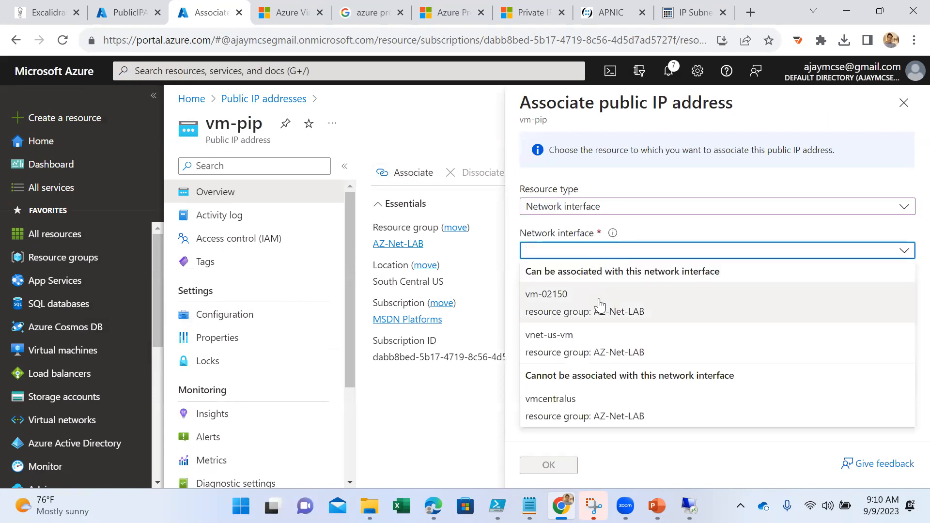
left_click(586, 338)
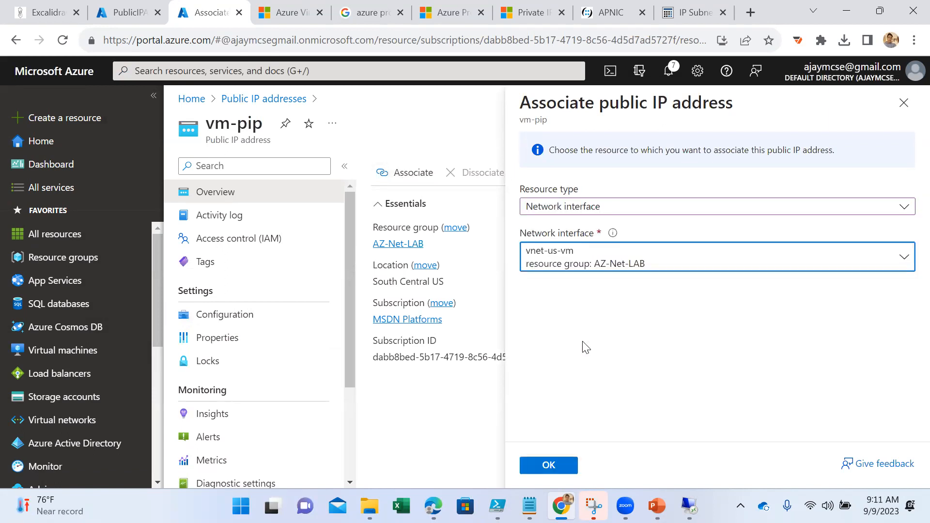
left_click(549, 466)
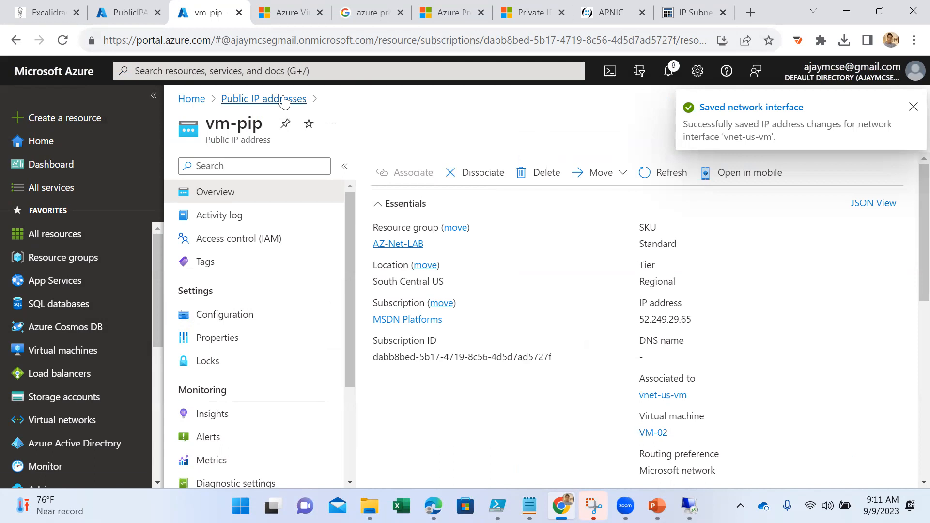
- Check VM-02's public IP and subnet in its overview, and review the address space of VM-02-vnet
left_click(63, 350)
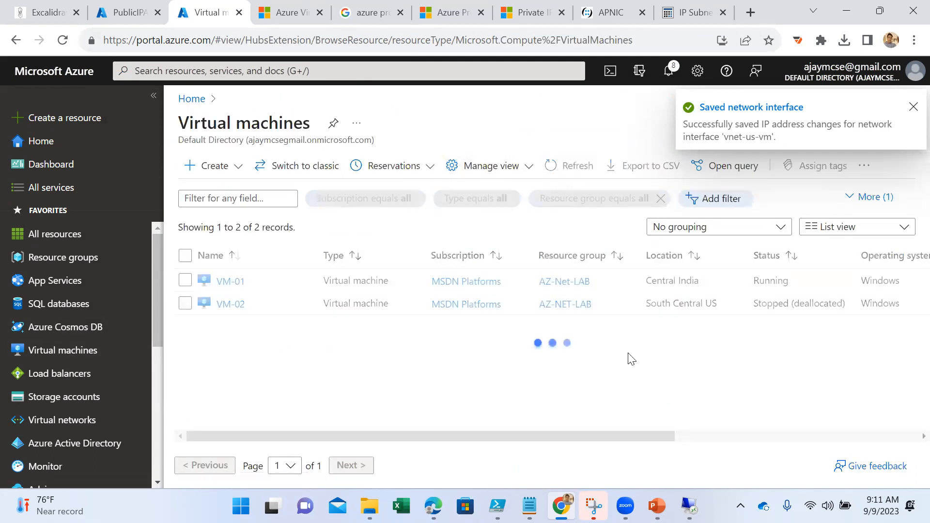
left_click(231, 305)
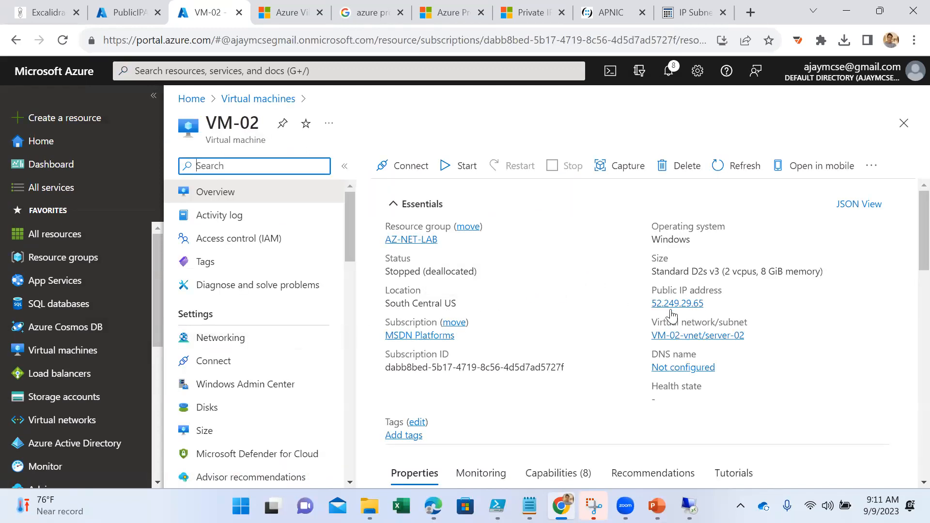
left_click(709, 338)
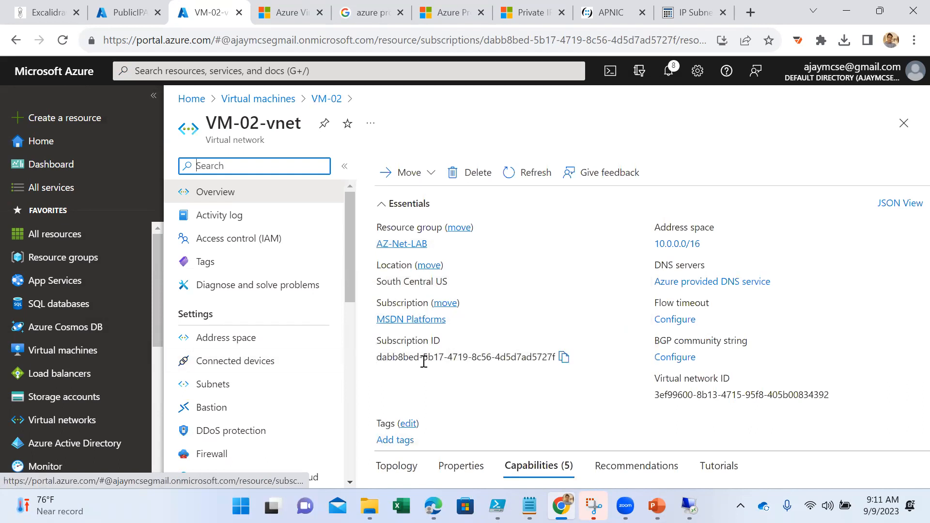
left_click(252, 337)
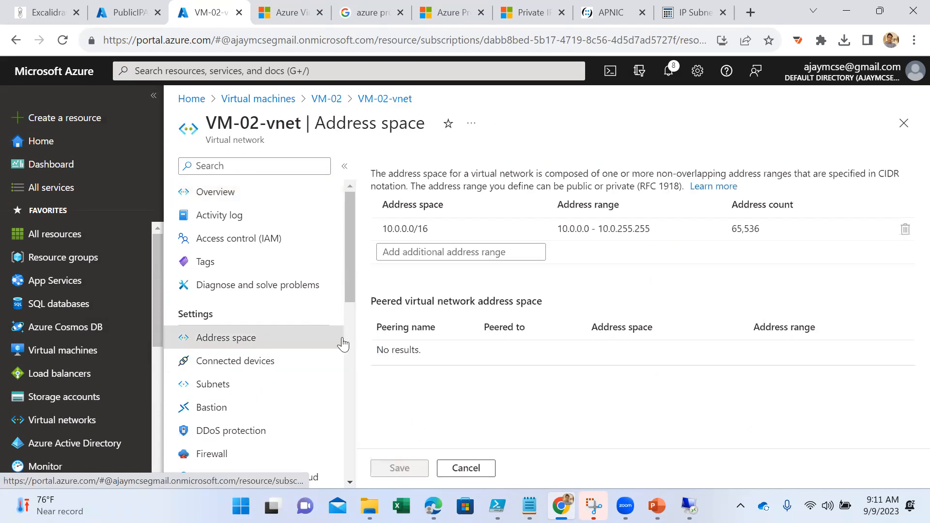
- Permanently delete the network interface vm-02150 from the connected devices of VM-02-vnet
left_click(233, 363)
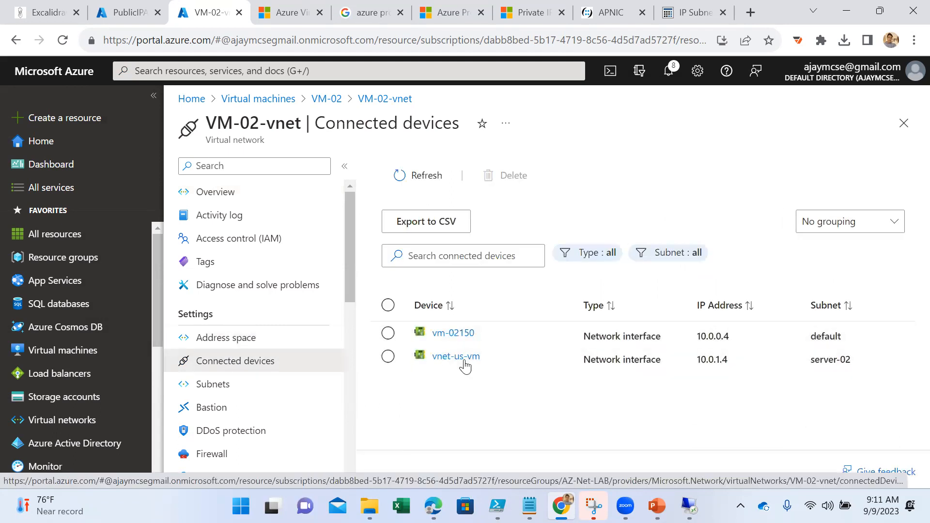
left_click(388, 333)
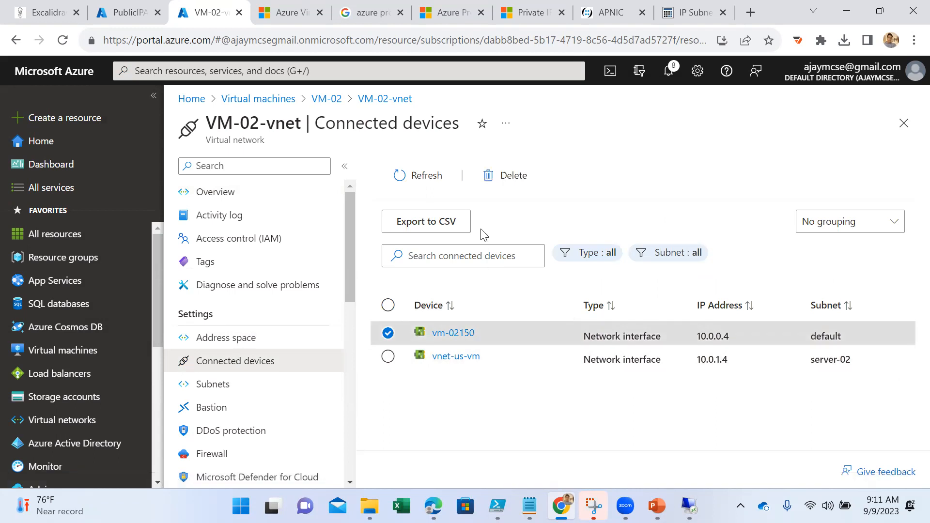
left_click(484, 180)
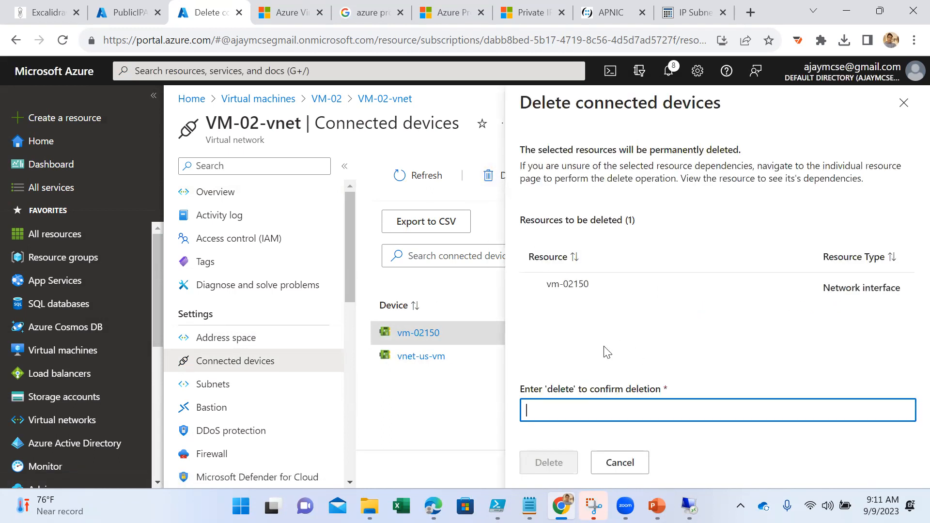
type("delete")
left_click(547, 464)
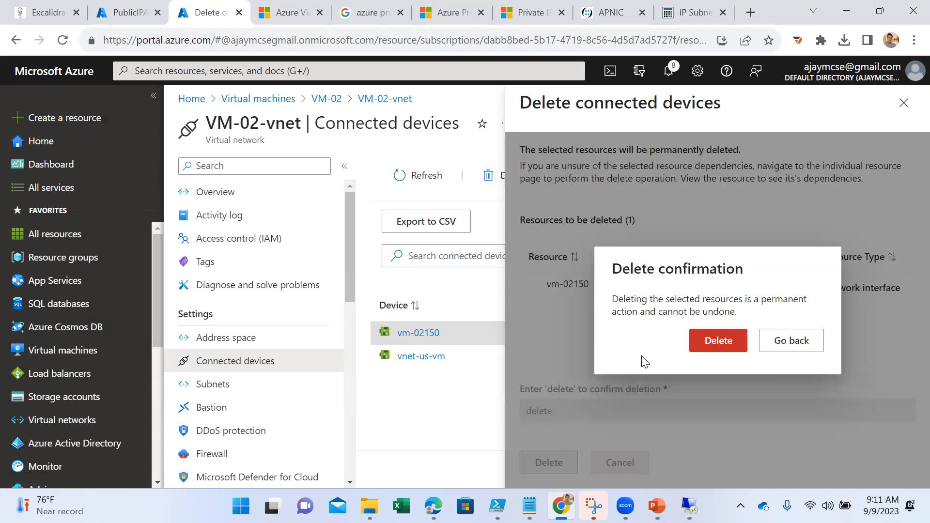
left_click(705, 353)
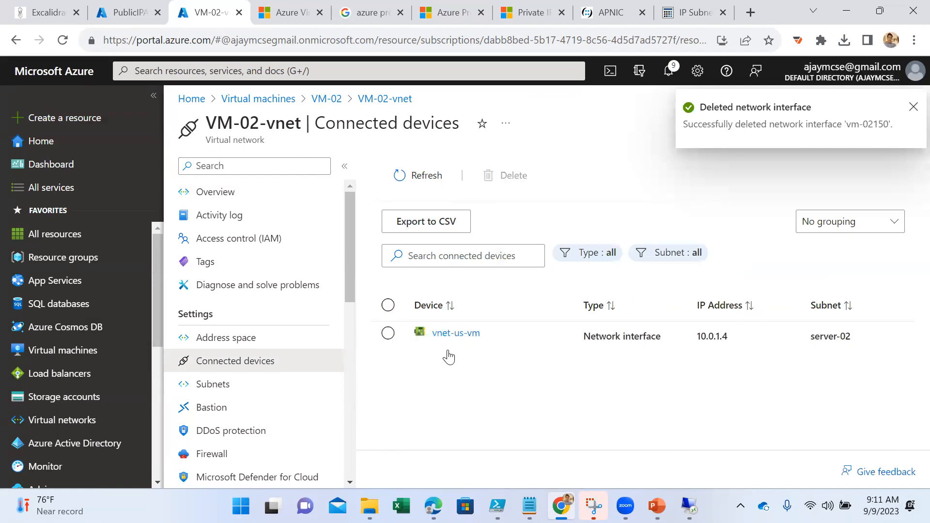
- Start the virtual machine VM-02 and reload its overview page
left_click(325, 99)
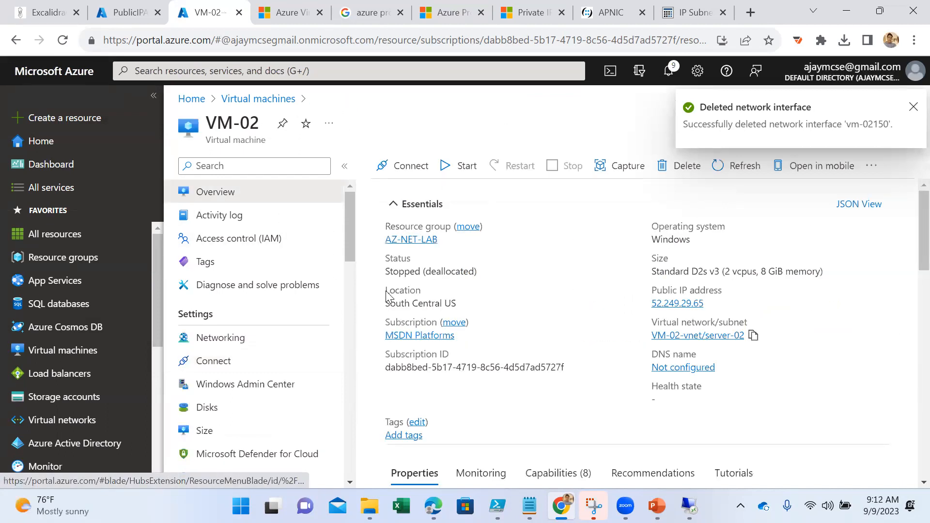
left_click(444, 167)
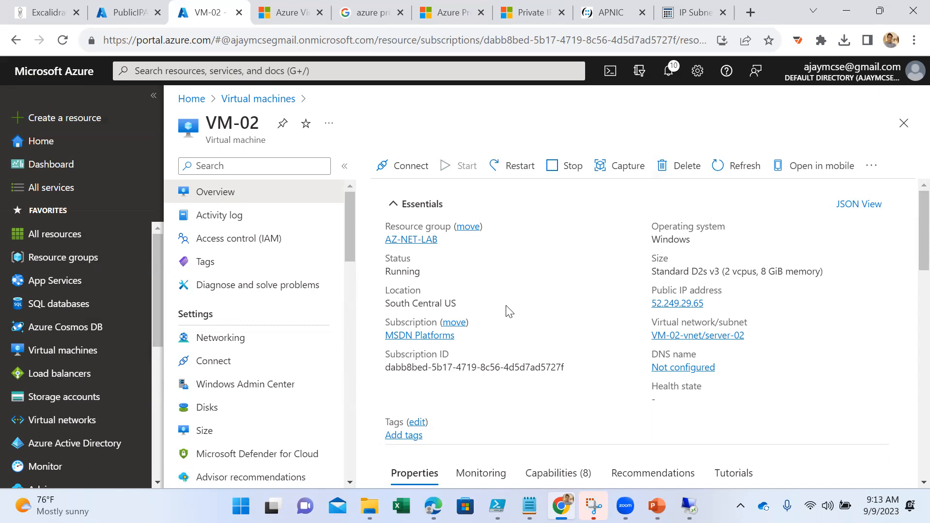
left_click(62, 39)
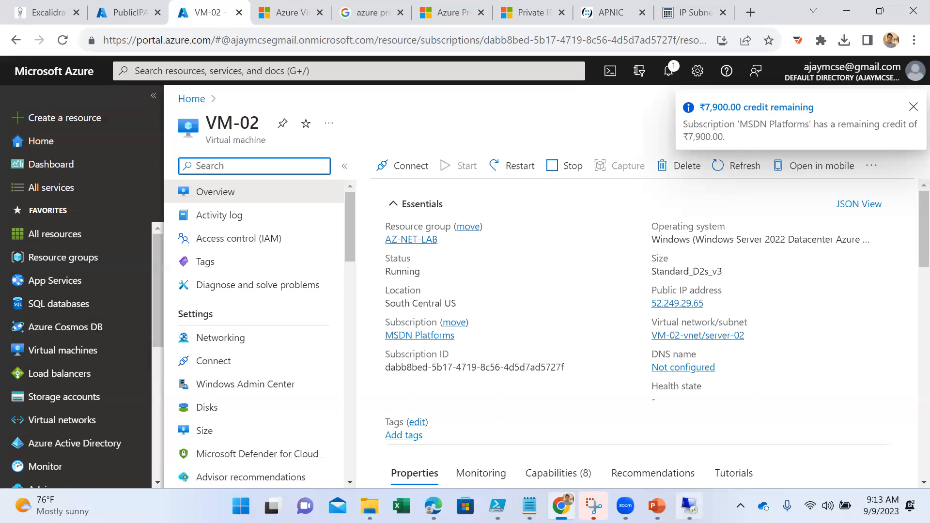
left_click(688, 506)
left_click(688, 506)
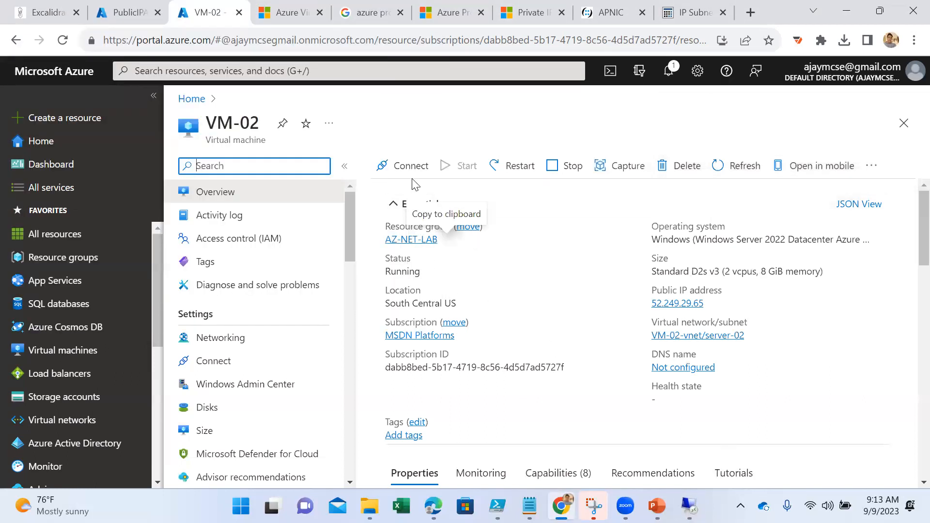
- Download the Native RDP file for VM-02, open it and accept the Remote Desktop connection from the unknown publisher
left_click(400, 166)
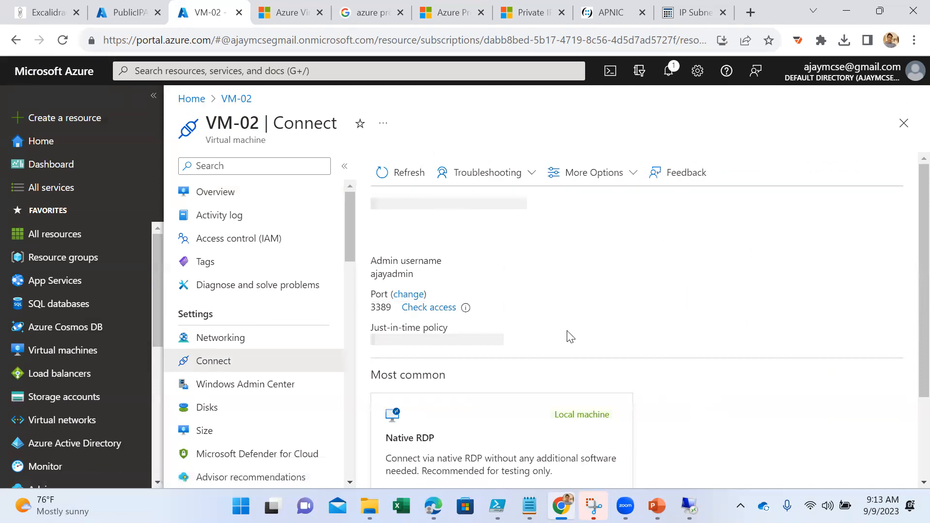
scroll(559, 329, "down", 2)
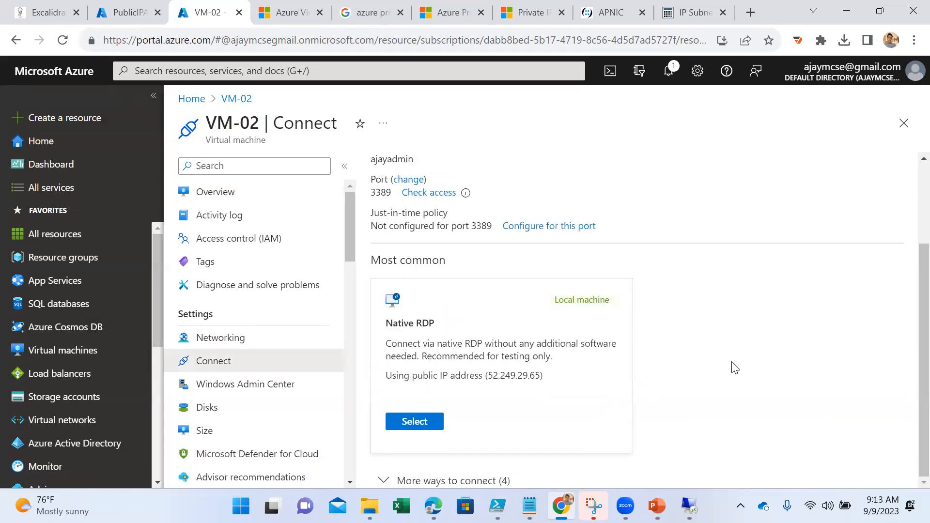
left_click(415, 426)
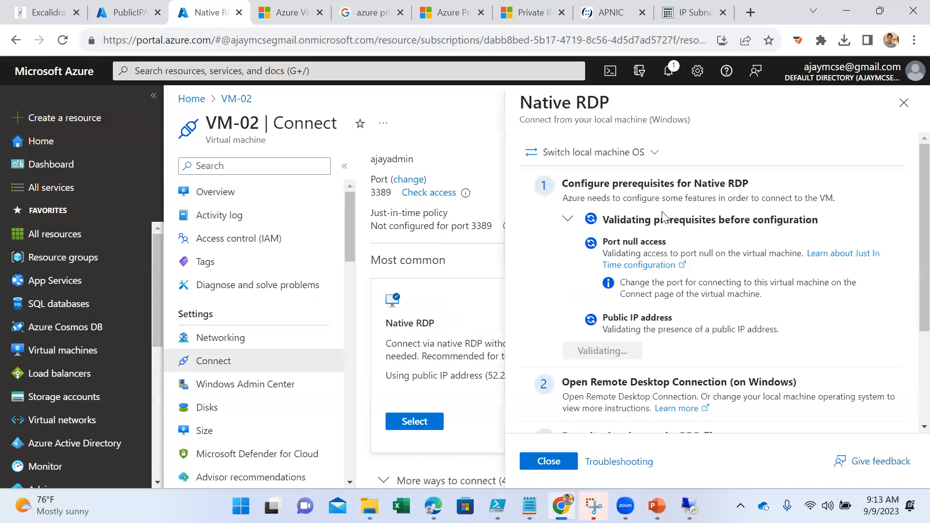
scroll(714, 294, "down", 2)
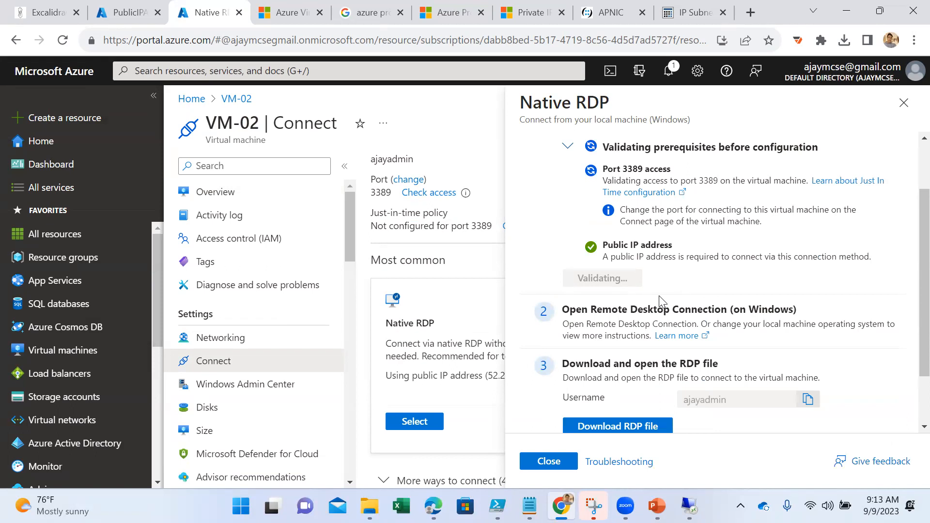
left_click(647, 426)
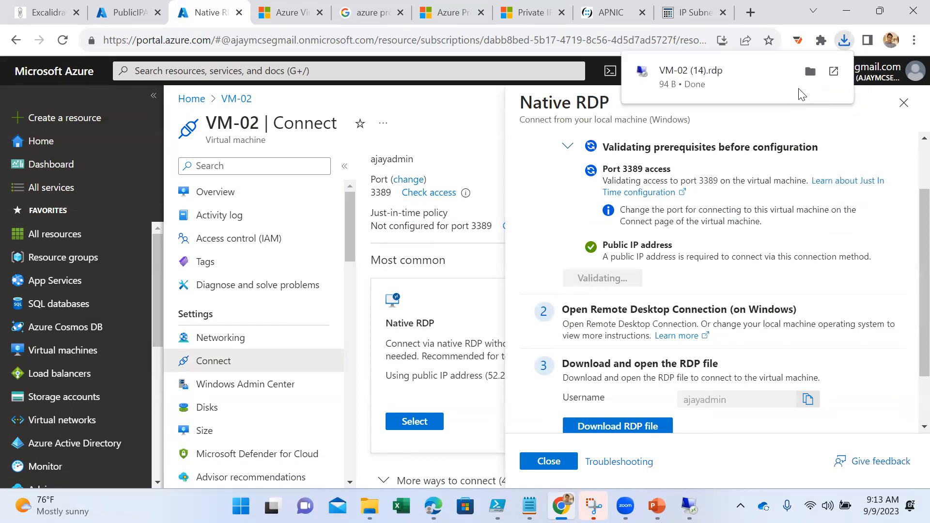
left_click(700, 87)
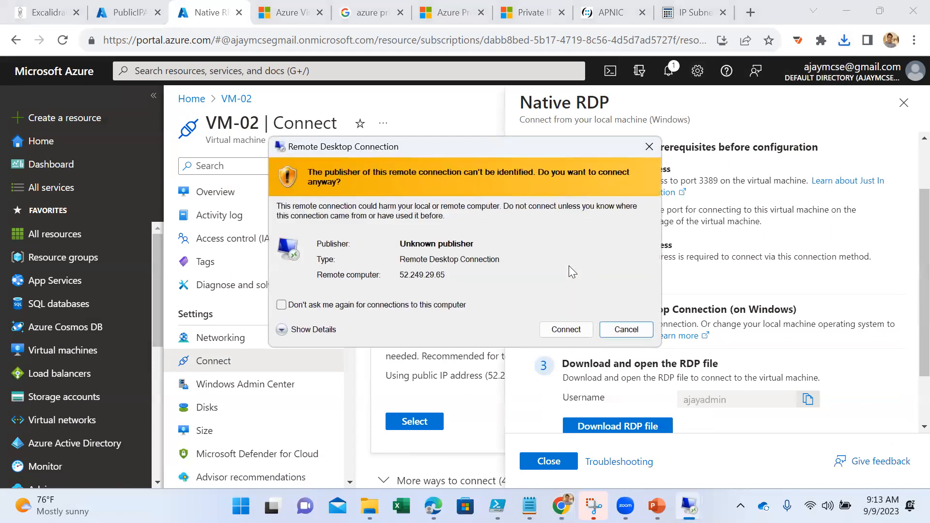
left_click(566, 328)
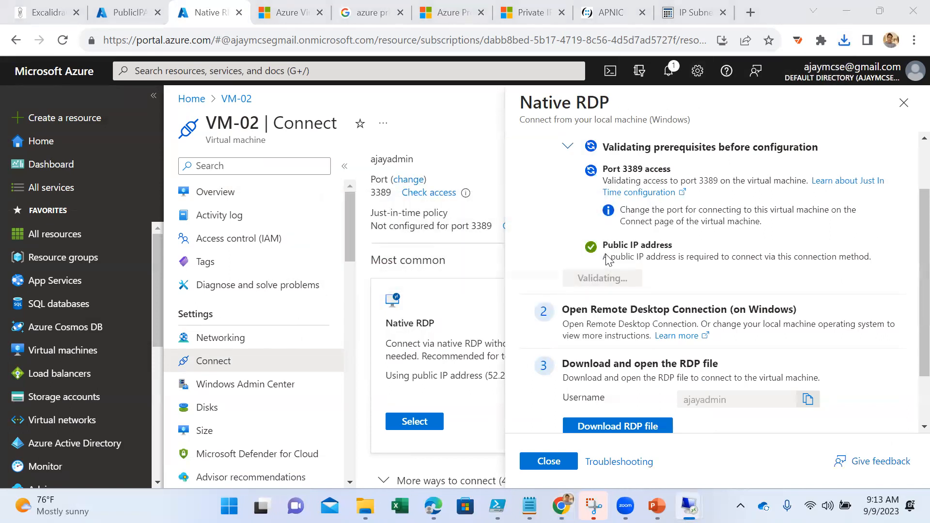
- Sign in to the VM-02 remote session with the admin username and account password, and accept the connection's certificate prompt
type("ajayadmin")
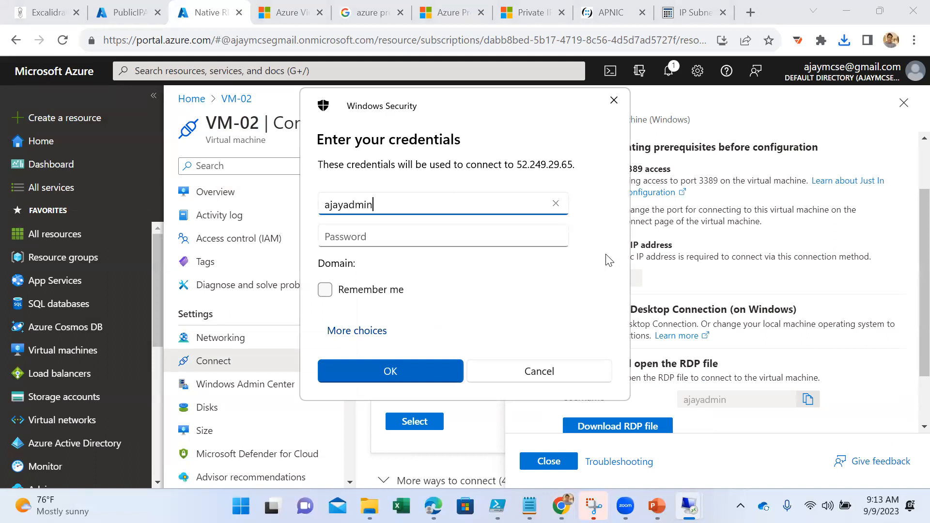
key("Tab")
type("•••••")
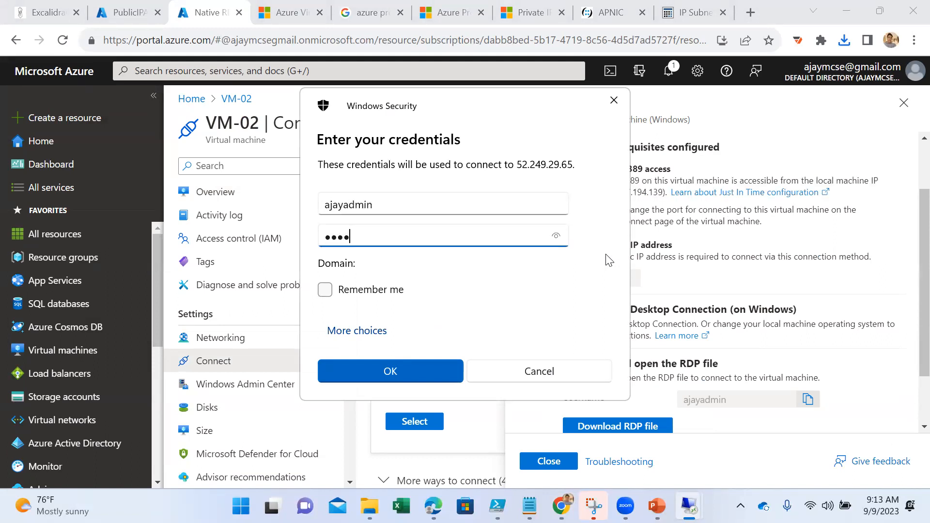
type("•••••••••••")
key("Return")
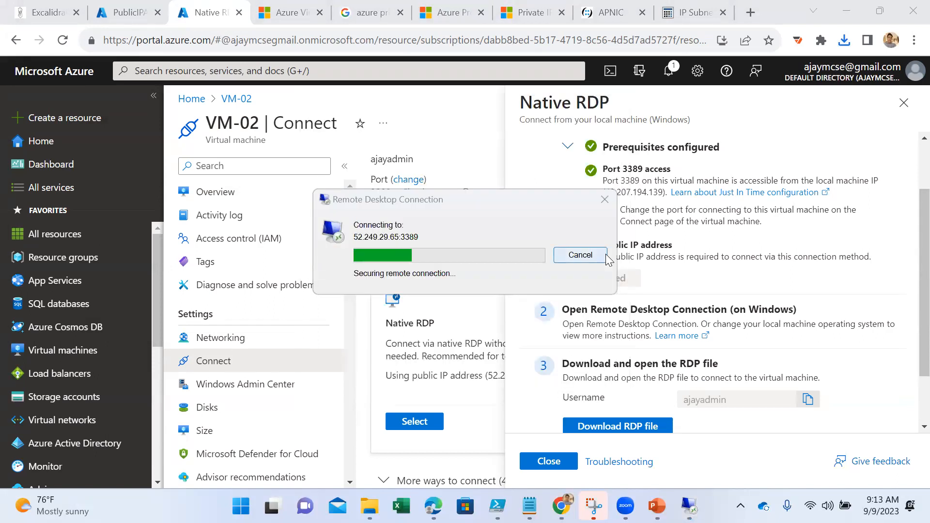
left_click(509, 367)
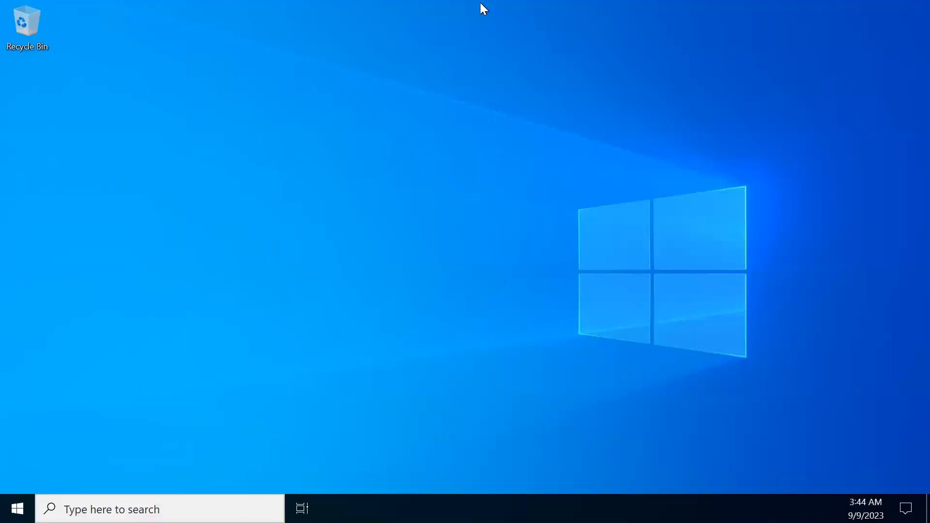
- Reduce the VM-02 remote session to a window and place it beside the reopened VM-01 session
mouse_move(484, 2)
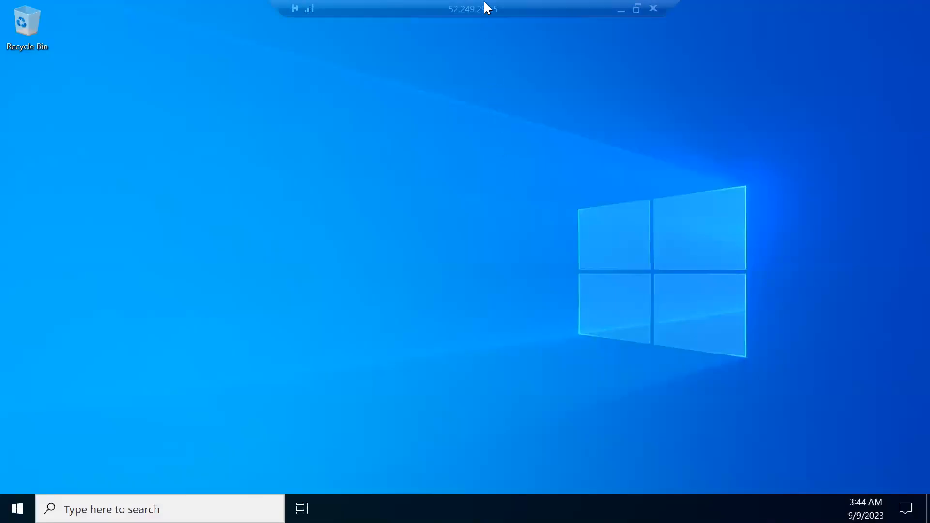
left_click(637, 15)
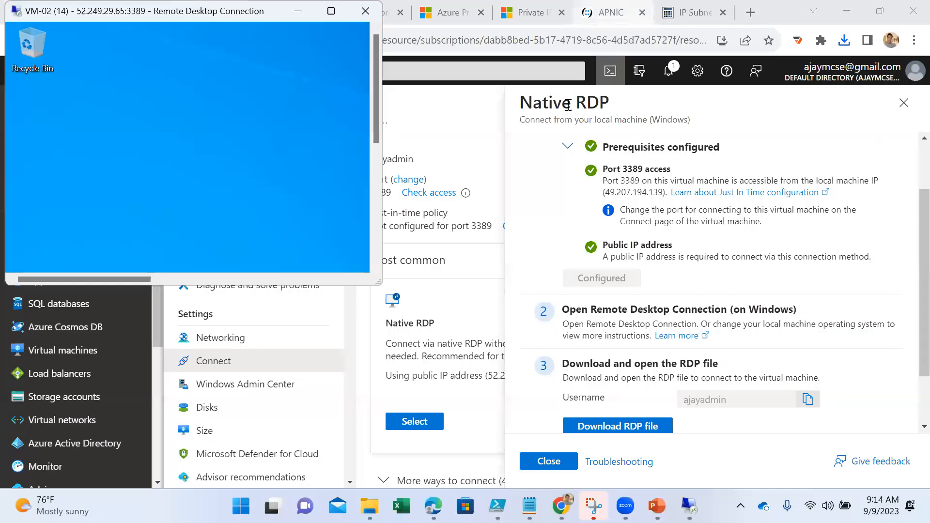
left_click_drag(201, 14, 673, 71)
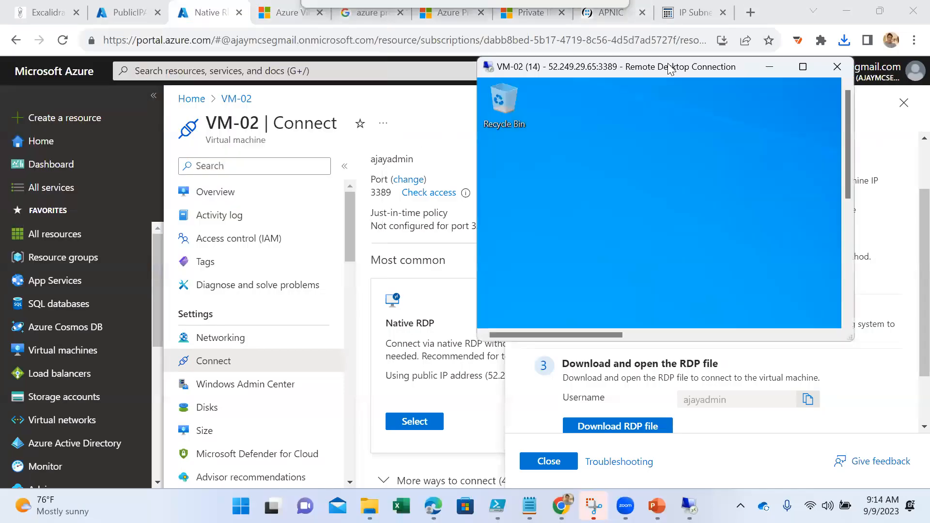
mouse_move(689, 506)
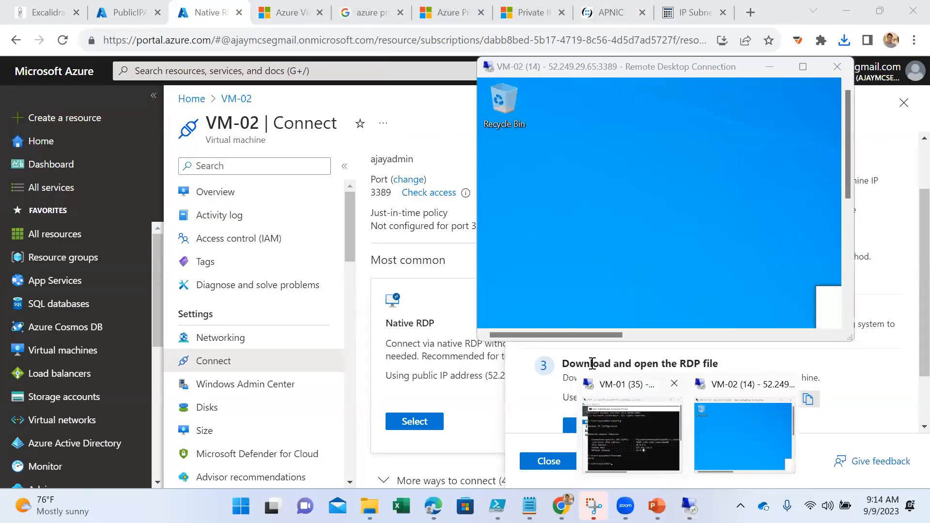
left_click(642, 437)
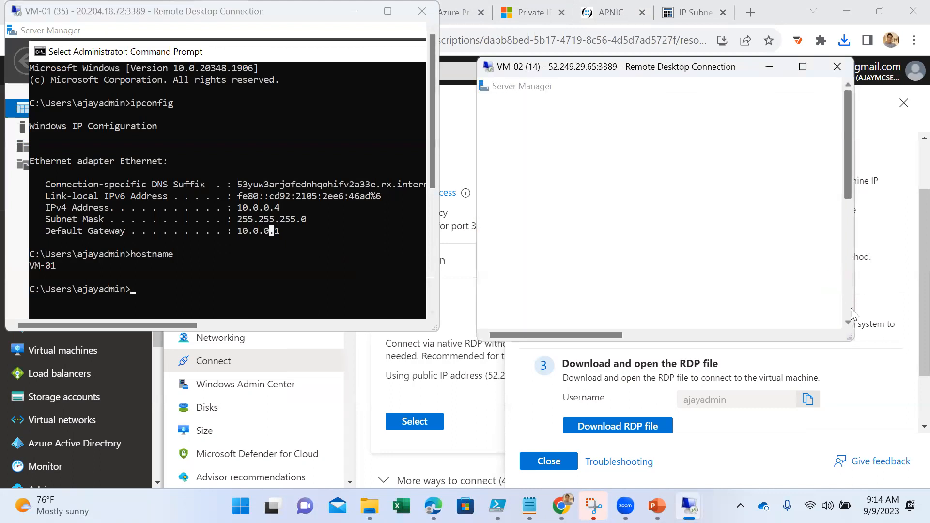
- Expand the VM-02 session to full screen and dismiss the Windows Admin Center message in Server Manager
left_click(849, 304)
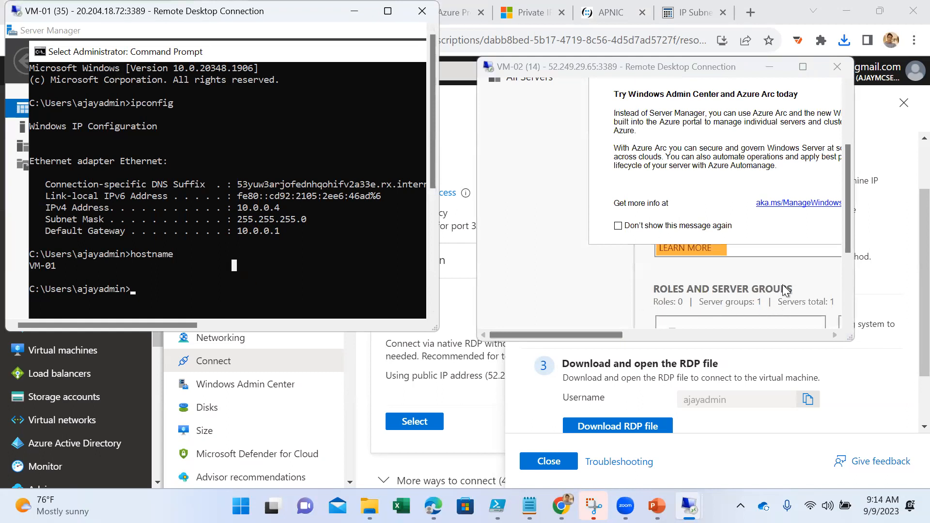
left_click(847, 119)
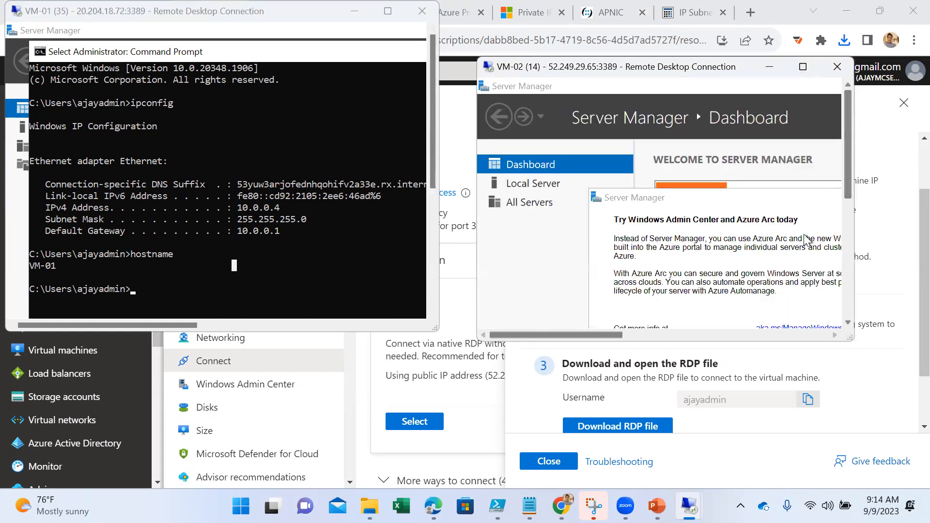
left_click(847, 302)
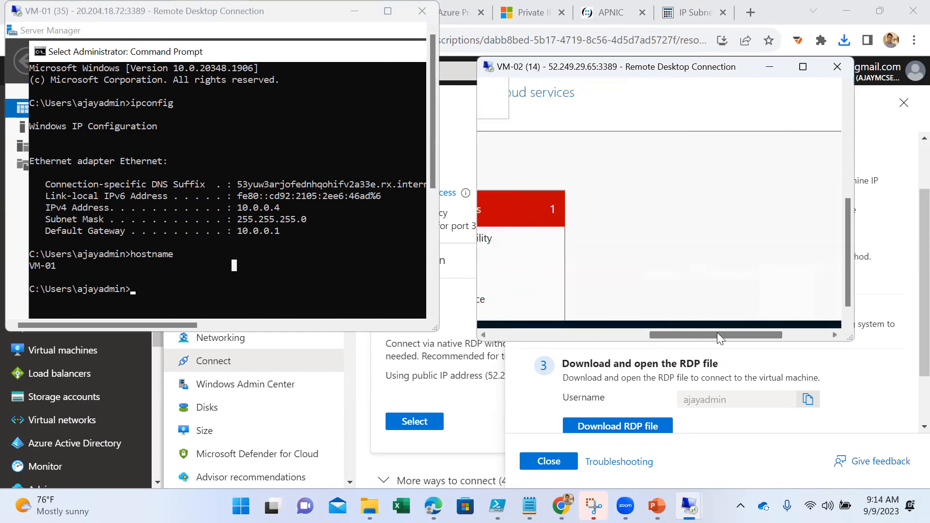
left_click(849, 101)
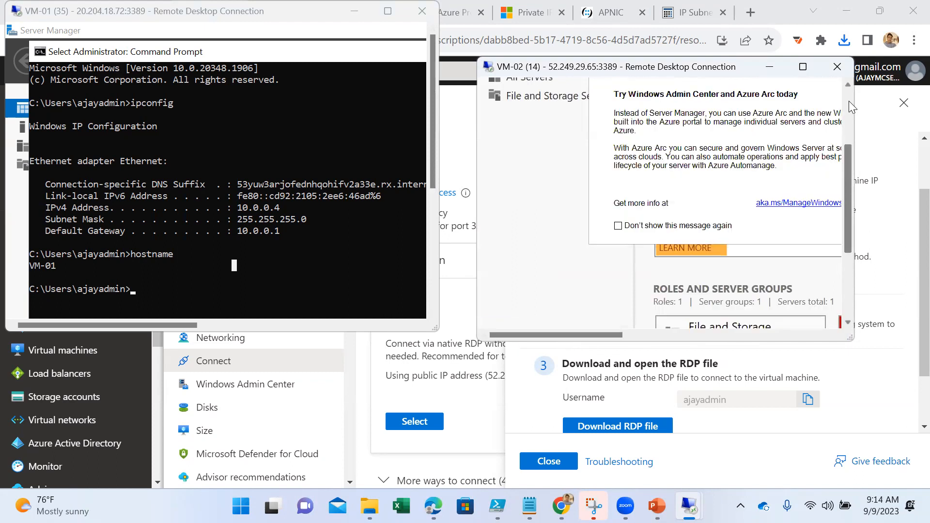
left_click(848, 101)
left_click(851, 304)
left_click(850, 304)
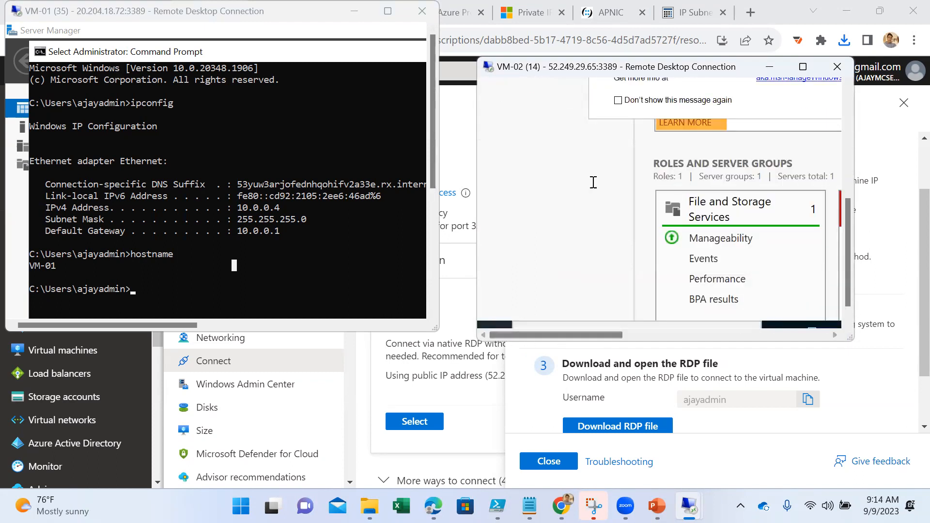
left_click(803, 67)
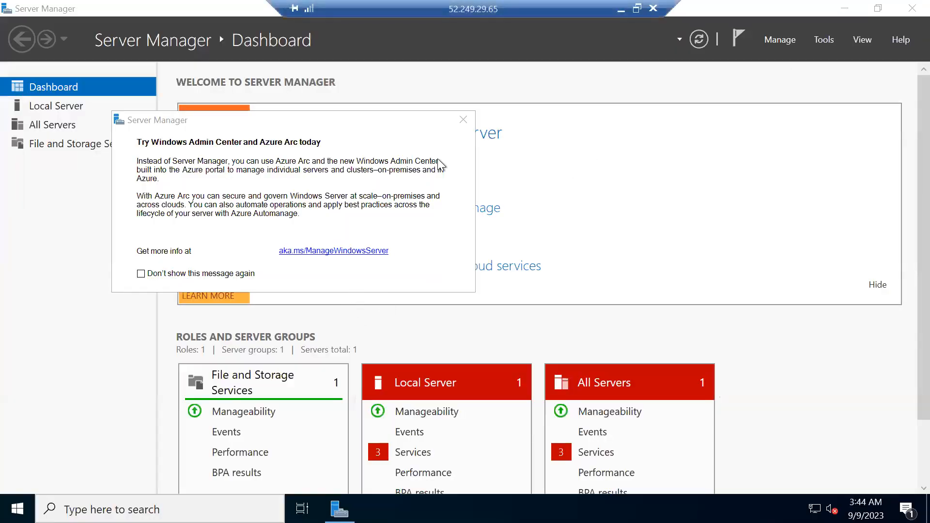
left_click(463, 119)
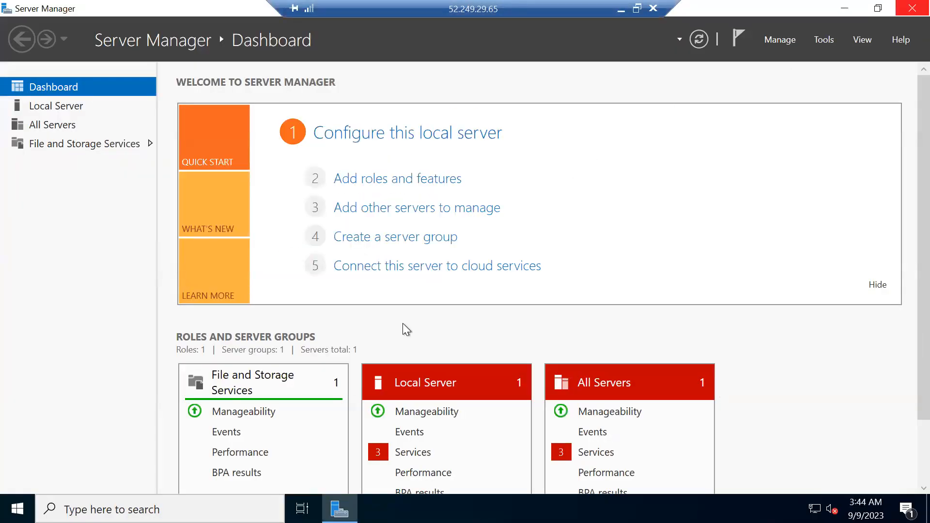
- Open a command prompt on VM-02, run ipconfig and highlight the IPv4 address line
key("super+r")
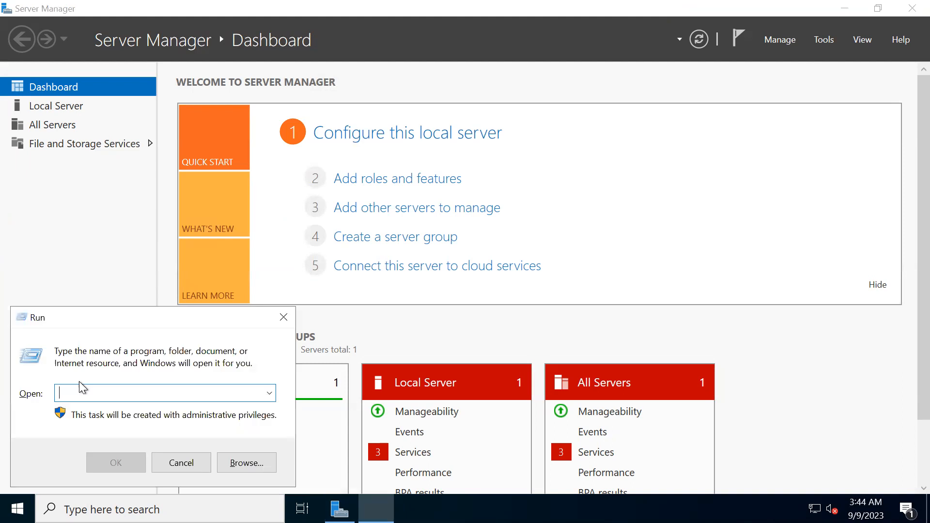
type("cmd")
key("Return")
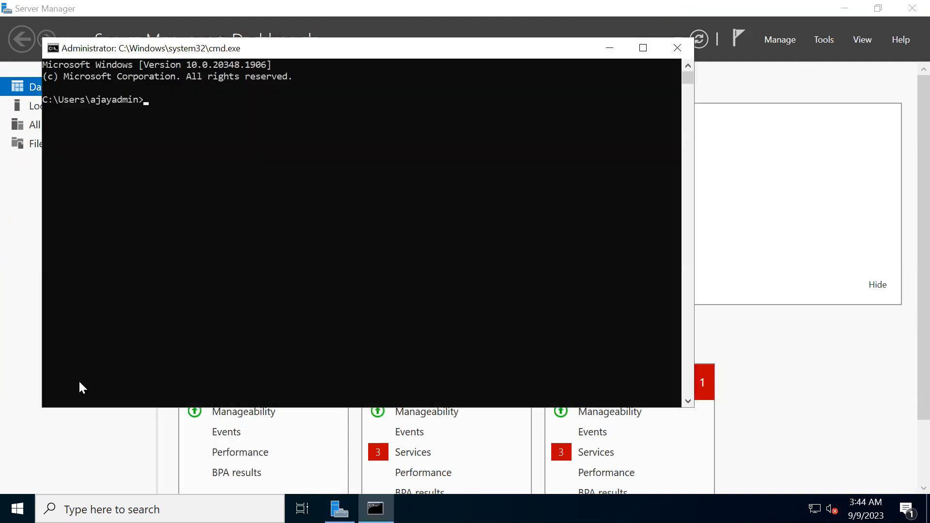
type("ipconfig")
key("Return")
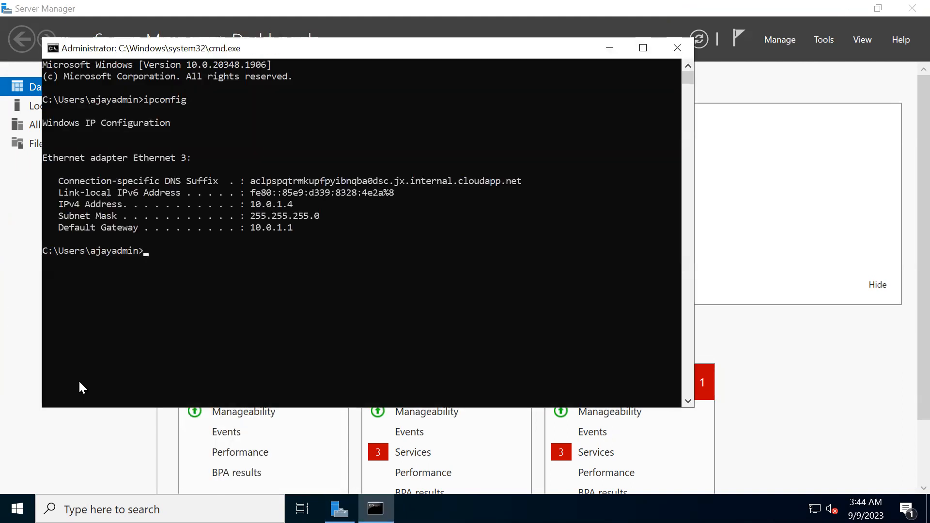
left_click_drag(303, 204, 225, 194)
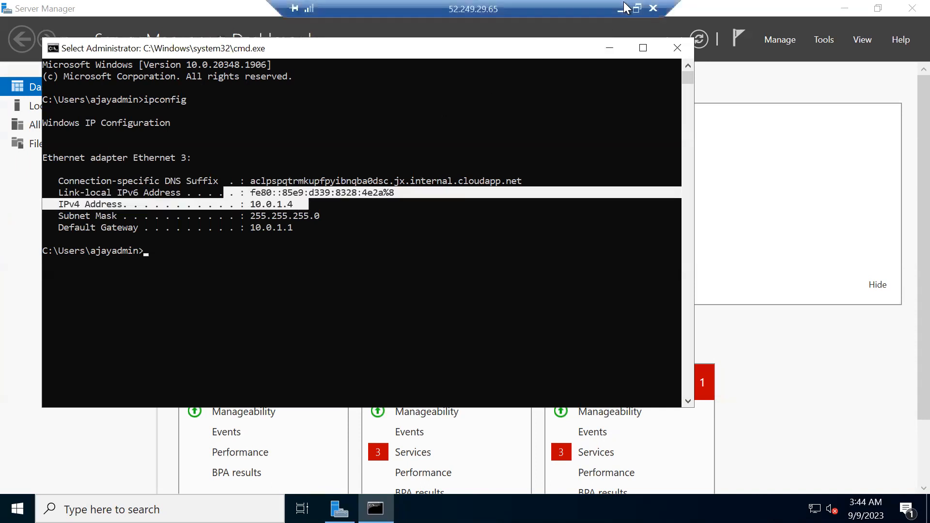
- Return the VM-02 session to a window, reposition its command prompt, and compare its IPv4 address with VM-01's
left_click(636, 8)
left_click(782, 292)
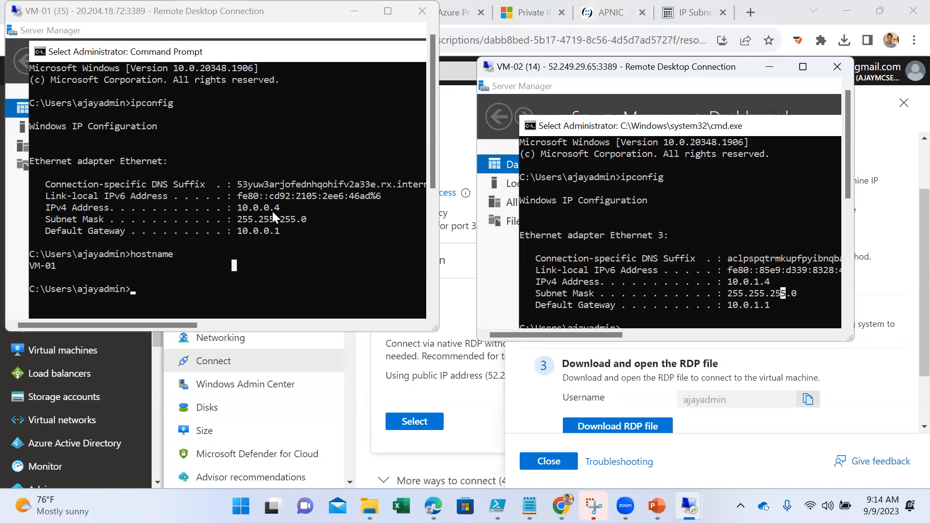
left_click(286, 211)
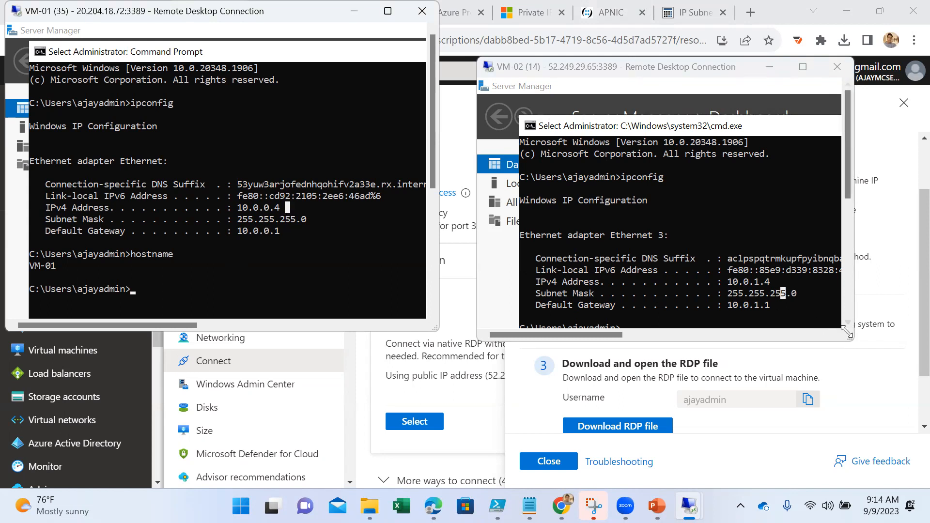
left_click(622, 127)
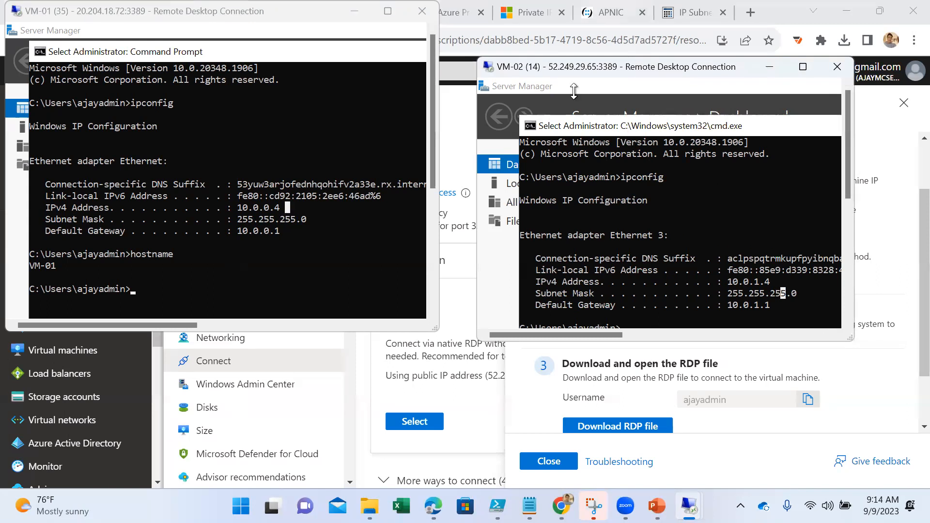
mouse_move(539, 103)
left_mouse_down()
mouse_move(516, 91)
mouse_move(586, 97)
mouse_move(553, 92)
left_mouse_up()
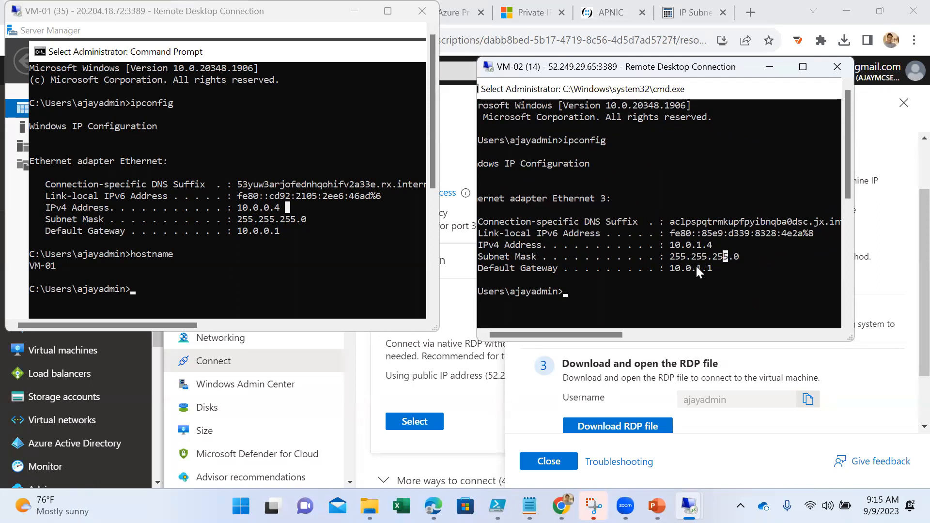
scroll(722, 280, "down", 1)
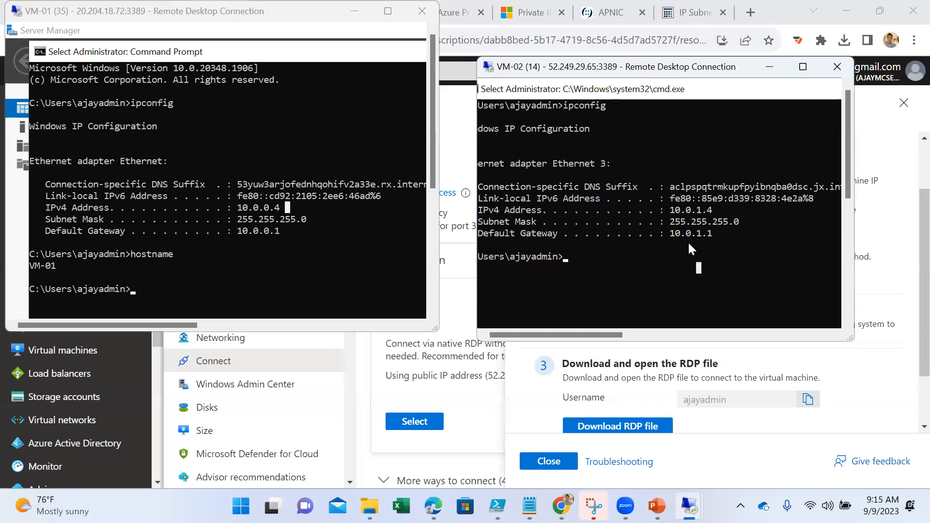
left_click_drag(701, 208, 492, 213)
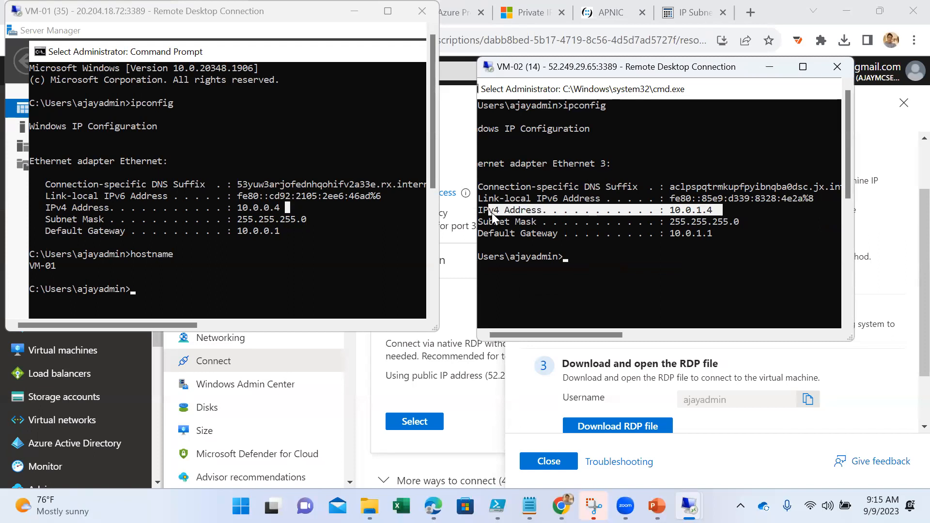
- Run the hostname command in VM-02's command prompt
left_click(679, 260)
type("hostna")
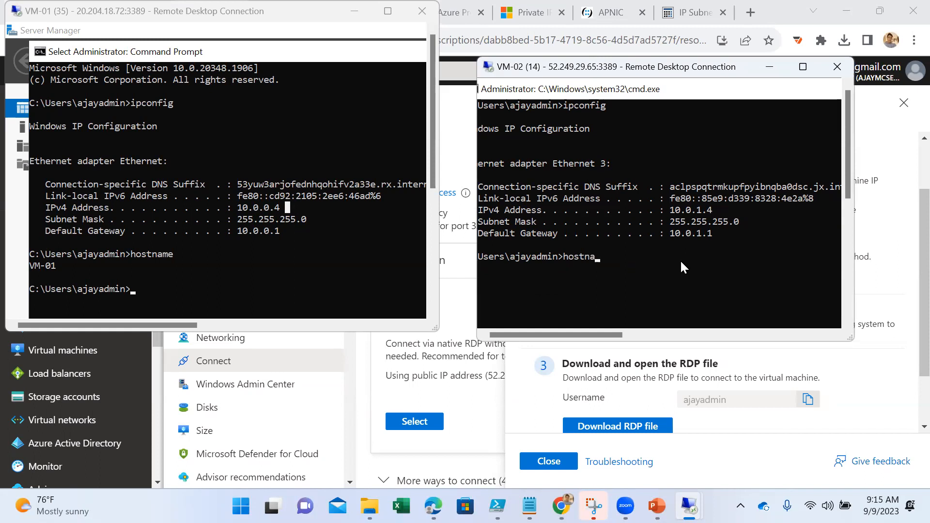
type("me")
key("Return")
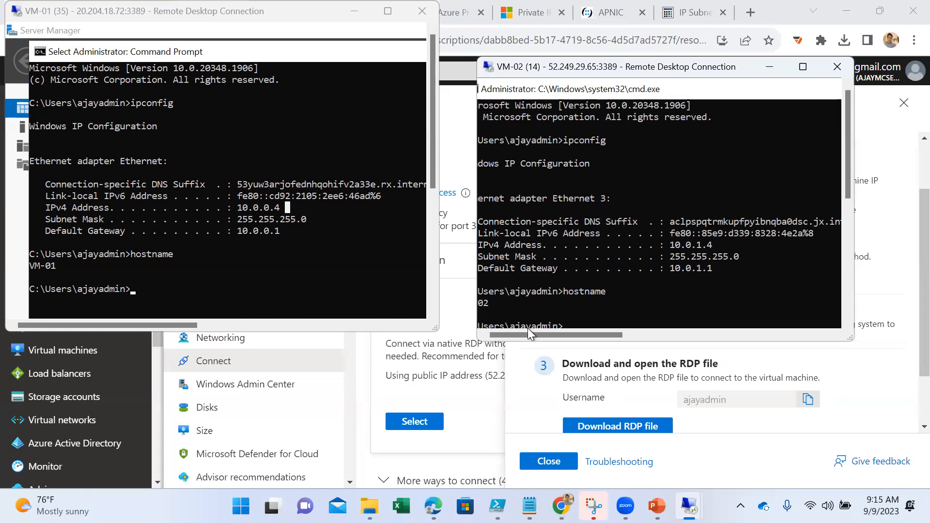
- Compare the default gateways of VM-01 and VM-02 in their ipconfig output
left_click(283, 231)
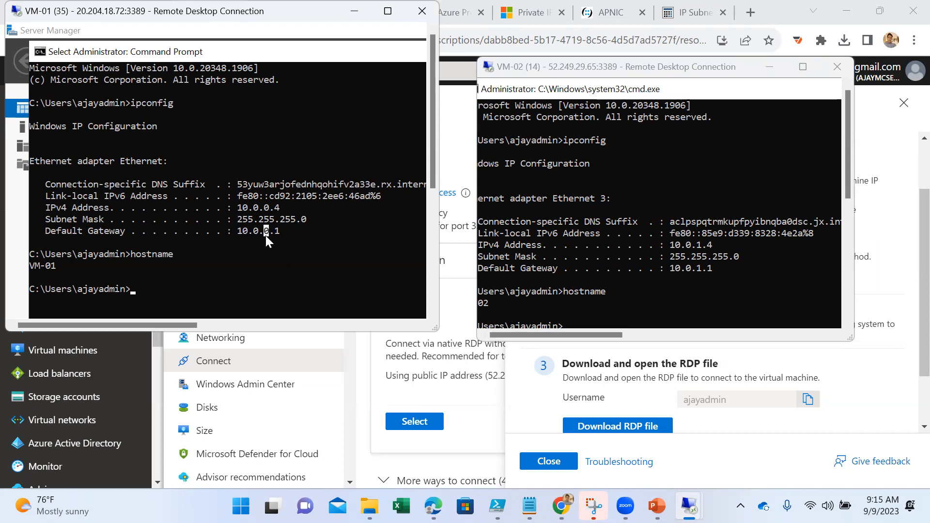
left_click_drag(235, 234, 264, 233)
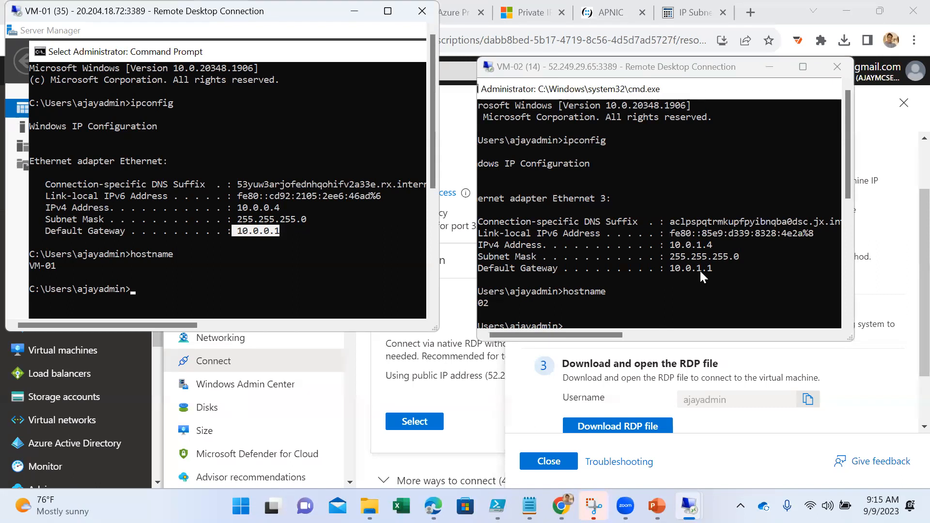
left_click(613, 301)
scroll(660, 293, "down", 2)
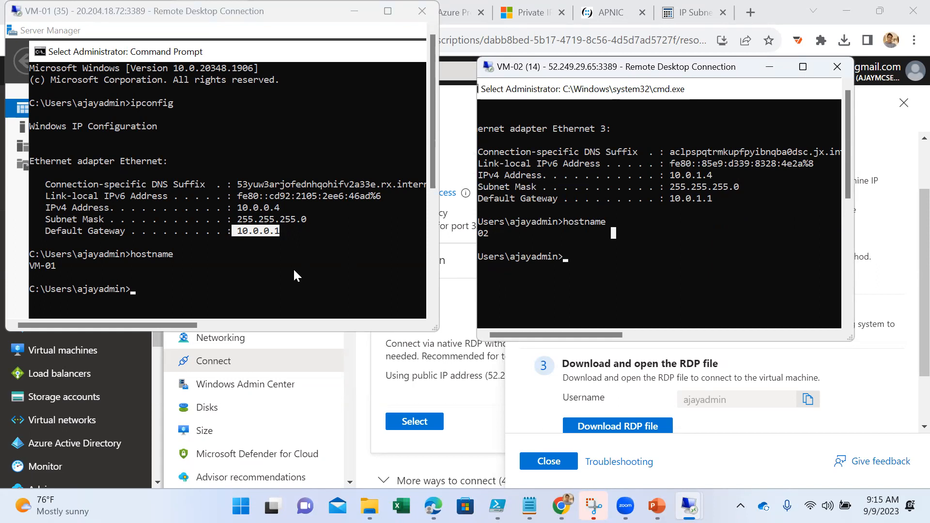
left_click(598, 267)
- Ping VM-02's private address 10.0.1.4 from VM-01's command prompt, moving that prompt fully into view
left_click(208, 291)
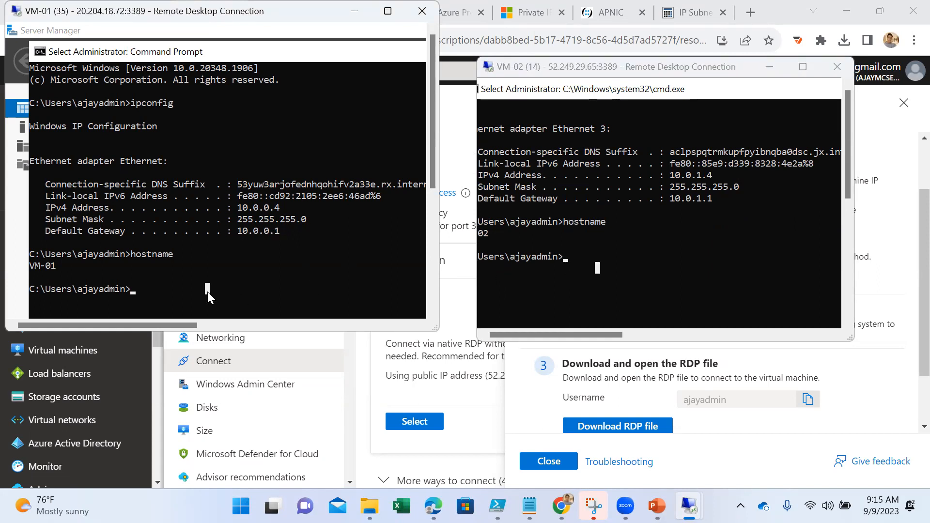
type("ping")
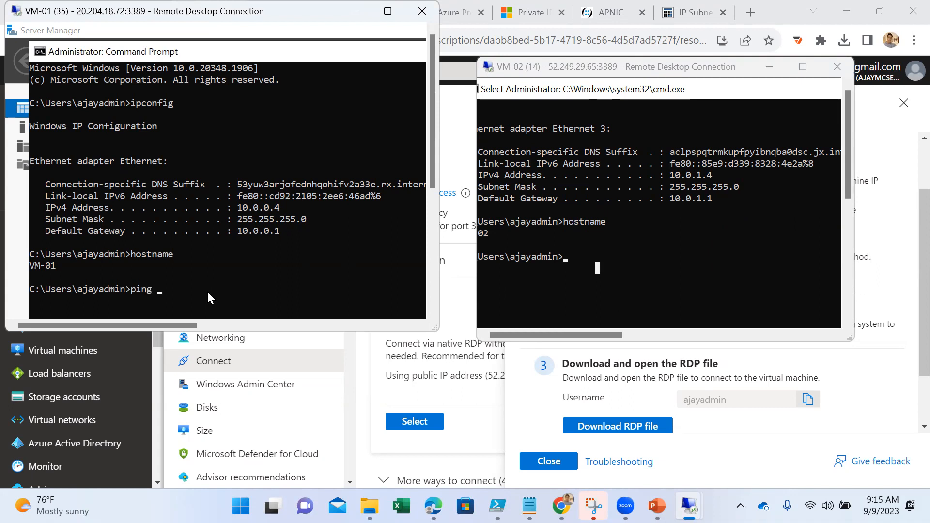
left_click_drag(121, 50, 90, 24)
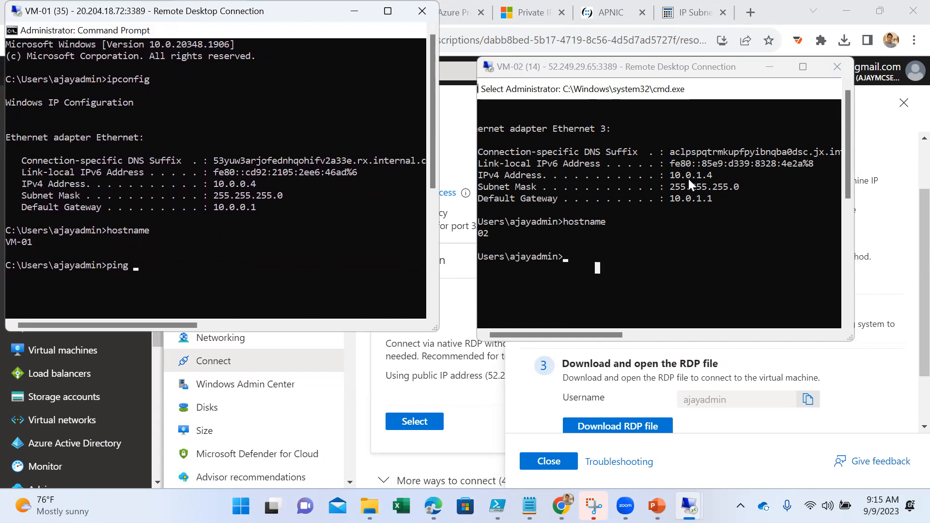
type("10.0.1.4")
key("Return")
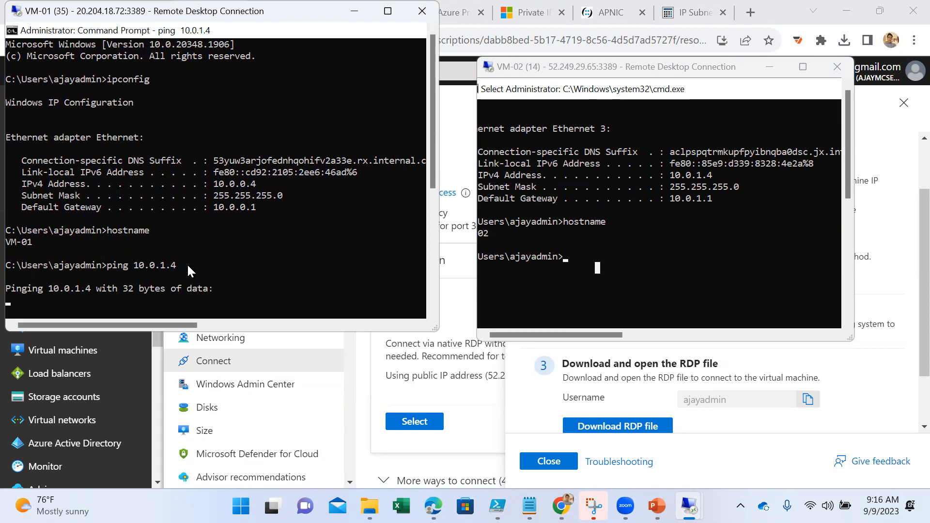
- Ping VM-01's private address 10.0.0.4 from VM-02's command prompt
scroll(254, 263, "down", 2)
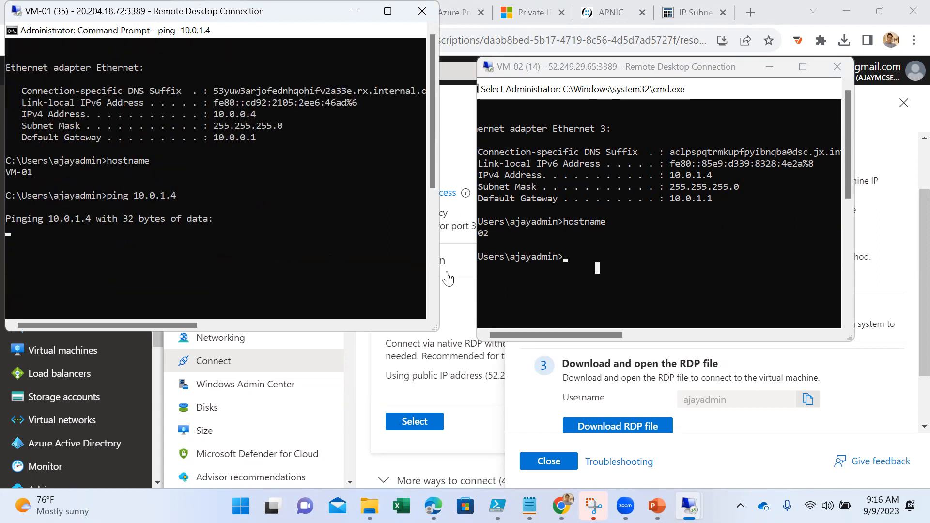
left_click(649, 249)
type("ping 10.0.")
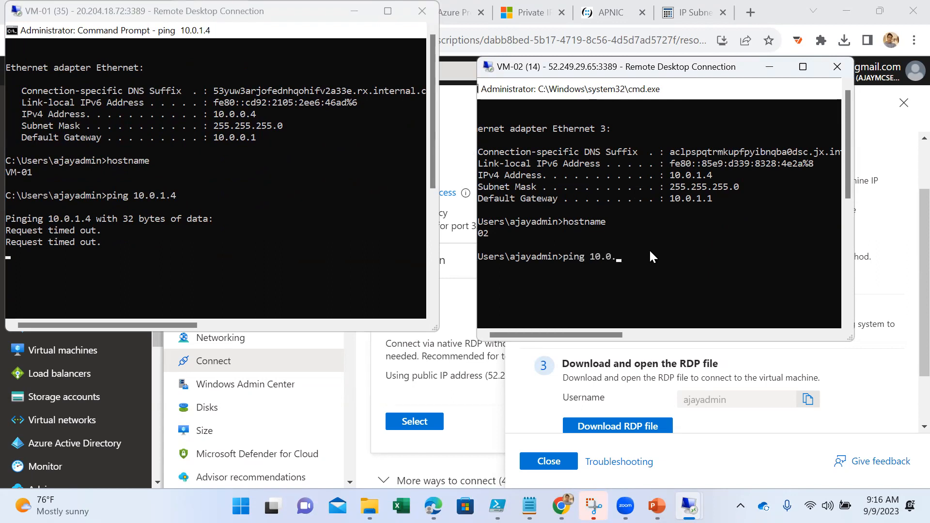
type("0.4")
key("Return")
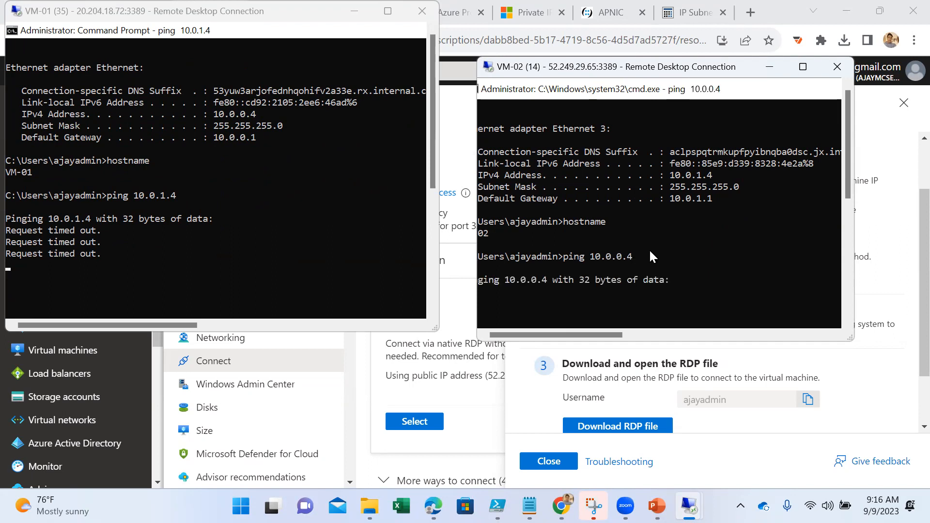
scroll(649, 248, "up", 2)
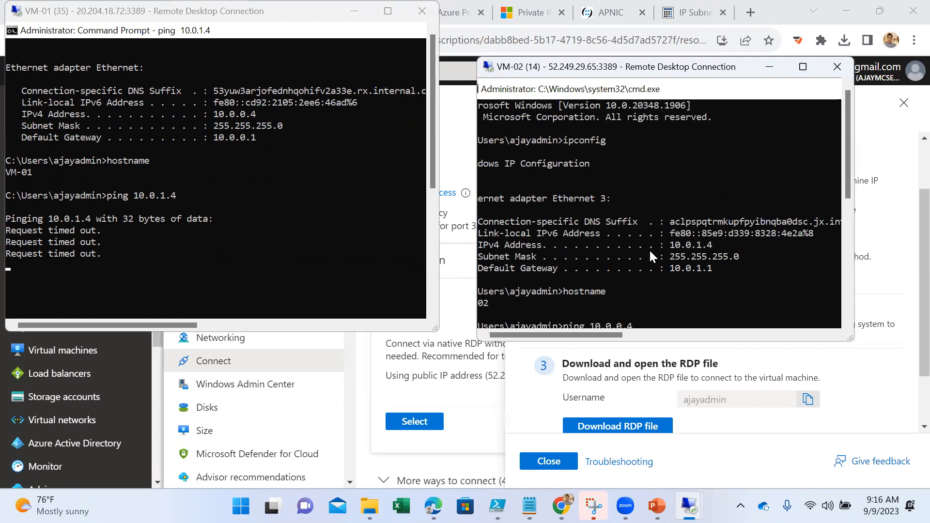
scroll(650, 249, "down", 1)
scroll(291, 234, "up", 2)
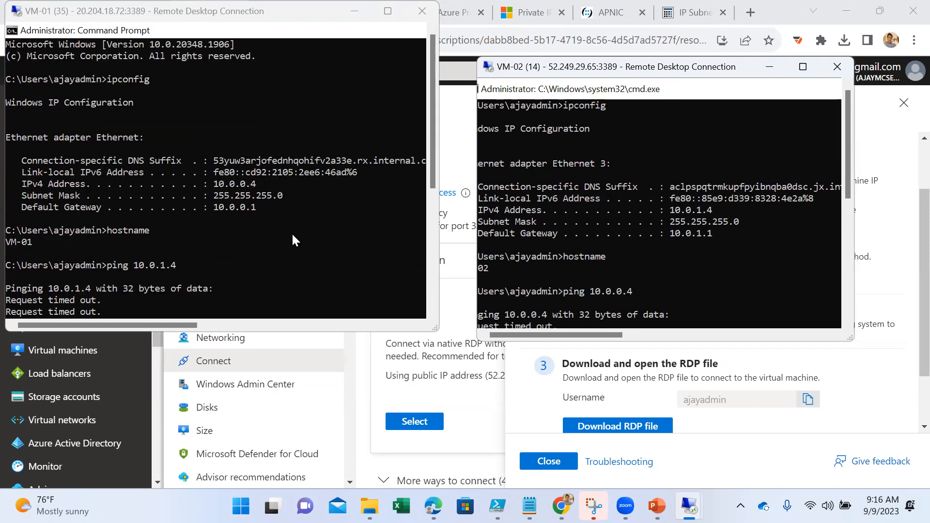
- Open Windows Defender Firewall on VM-01 by running firewall.cpl in its command prompt, and enlarge the session window to show it
left_click(175, 265)
scroll(270, 250, "down", 3)
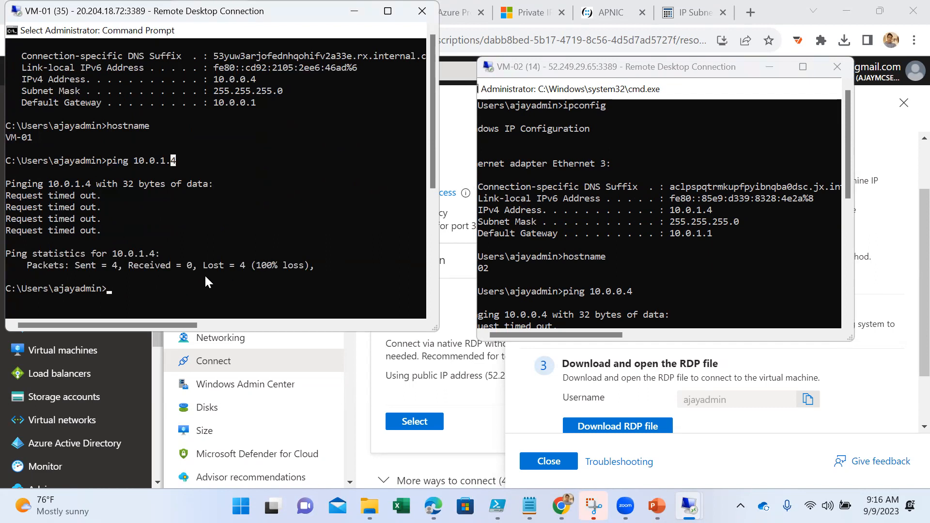
type("fi")
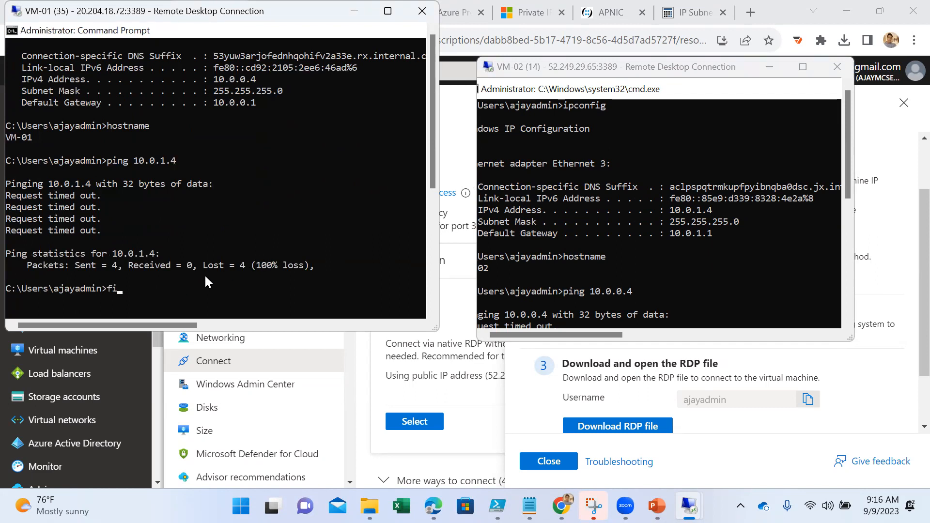
type("rewall.cpl")
key("Return")
scroll(205, 274, "up", 3)
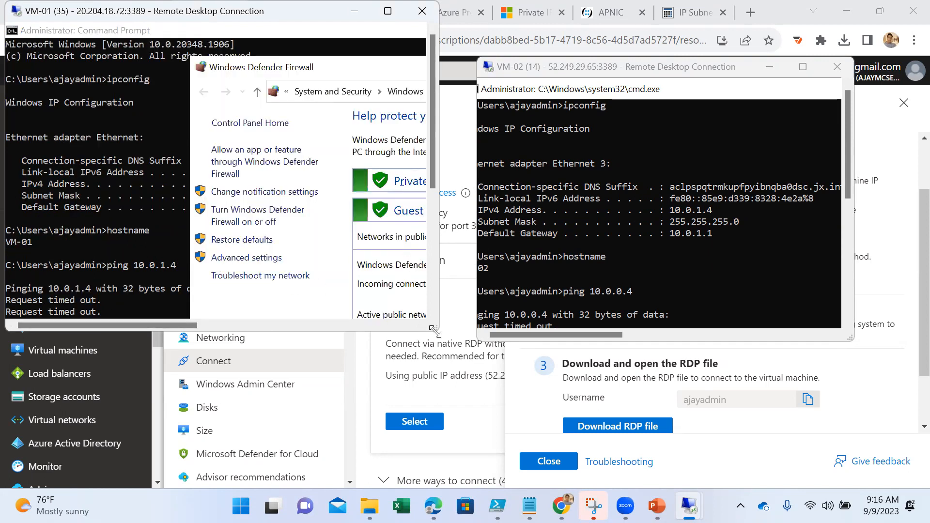
left_click_drag(435, 331, 675, 390)
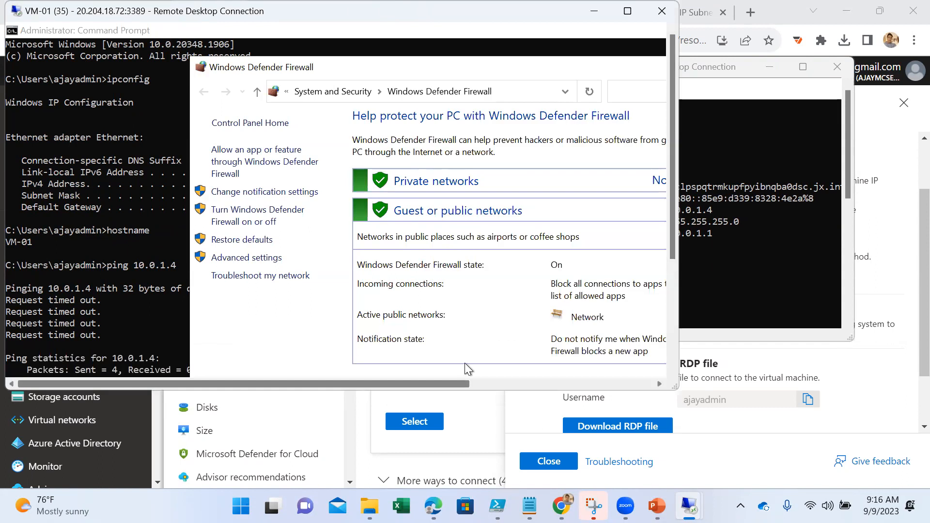
left_click_drag(463, 383, 647, 383)
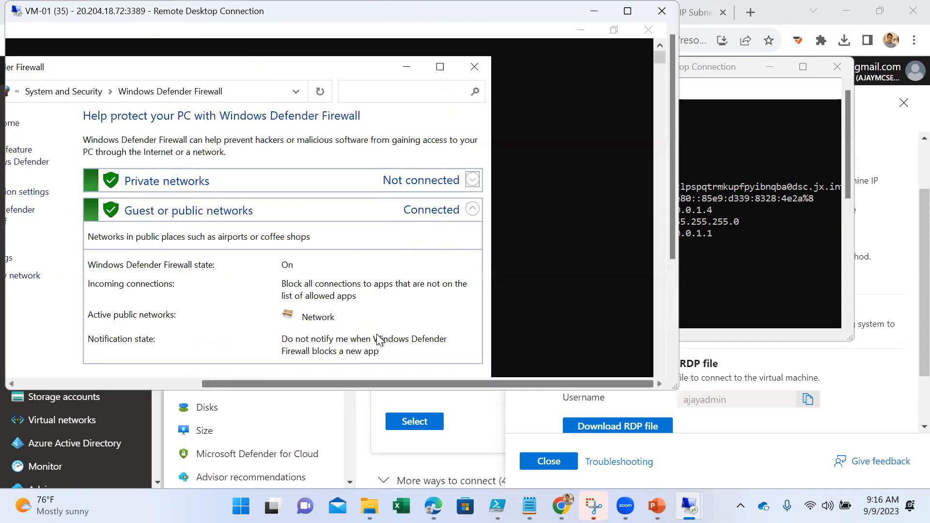
left_click_drag(378, 383, 286, 383)
- Turn off Windows Defender Firewall for both private and public networks on VM-01, and close the firewall window
left_click(133, 212)
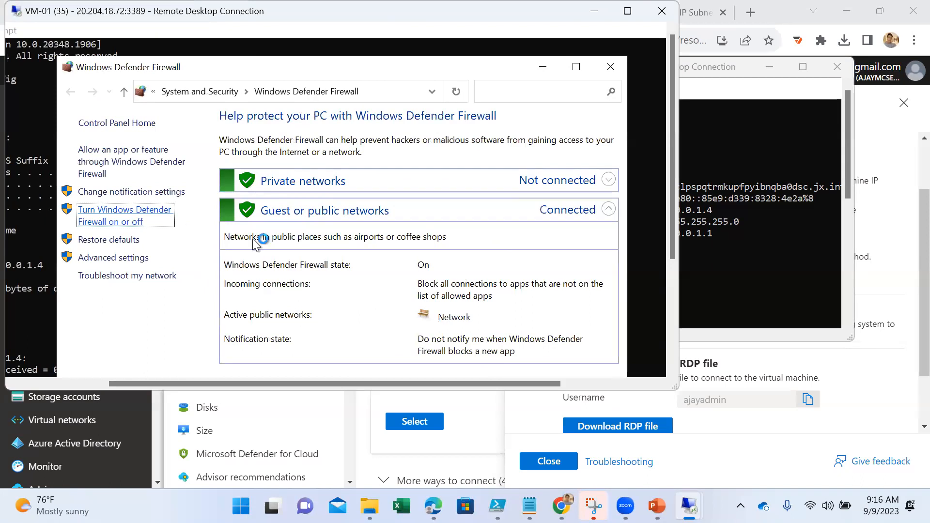
left_click(228, 235)
left_click(214, 324)
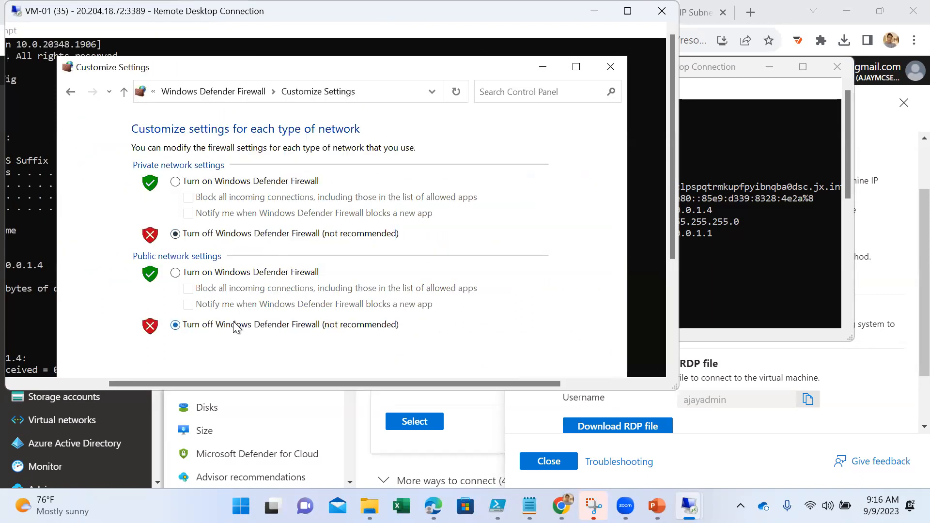
left_click(672, 330)
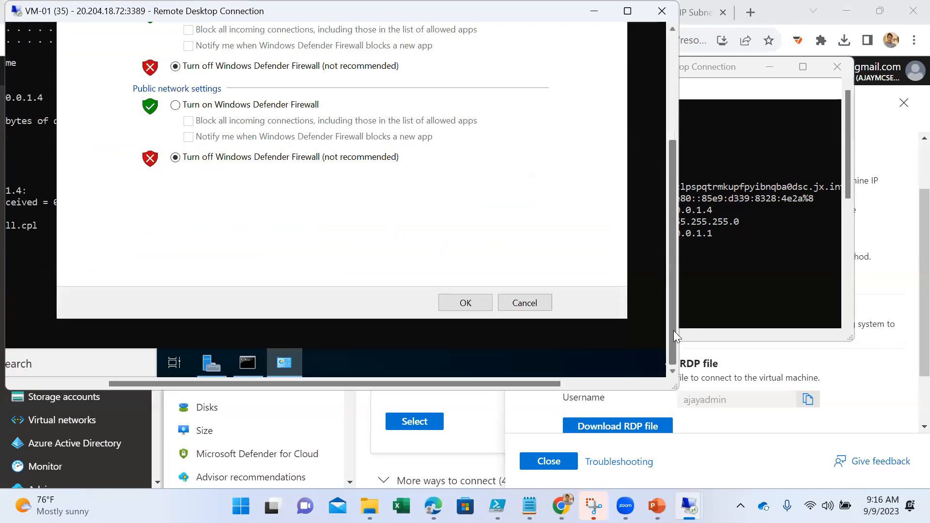
left_click(460, 304)
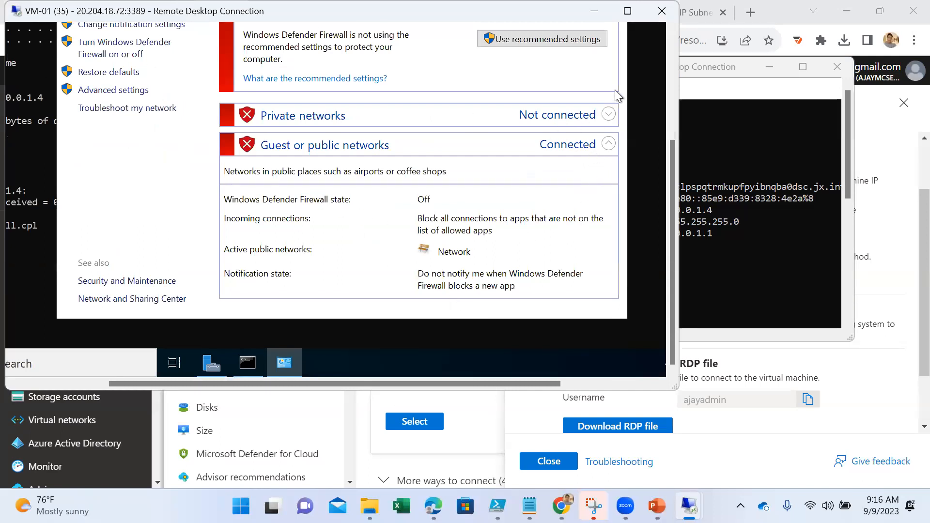
left_click(673, 60)
left_click(616, 63)
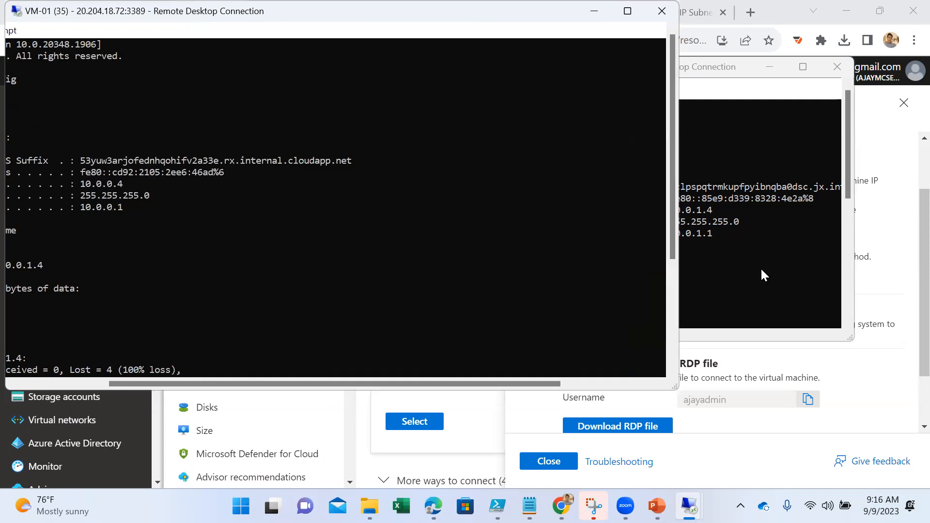
- Stop the running ping on VM-02 and open its Windows Defender Firewall by running firewall.cpl
left_click(757, 269)
key("ctrl+c")
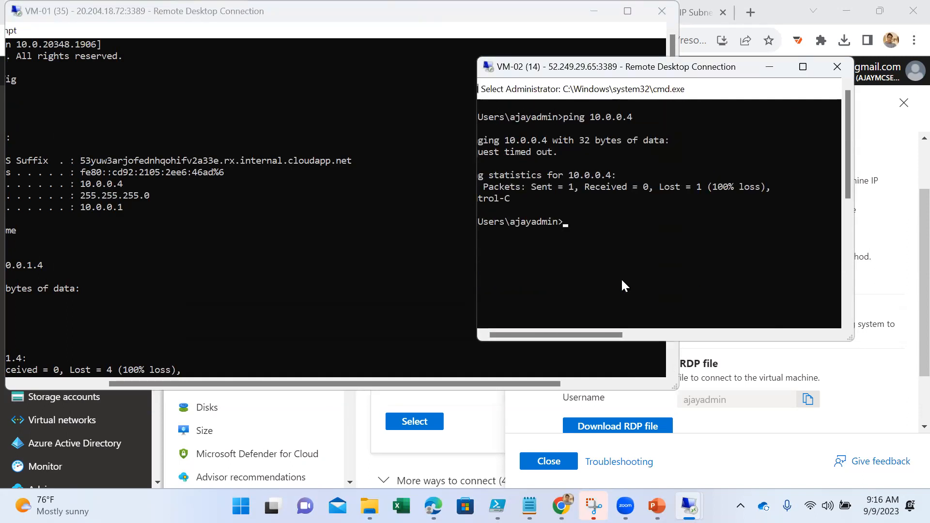
type("firewa")
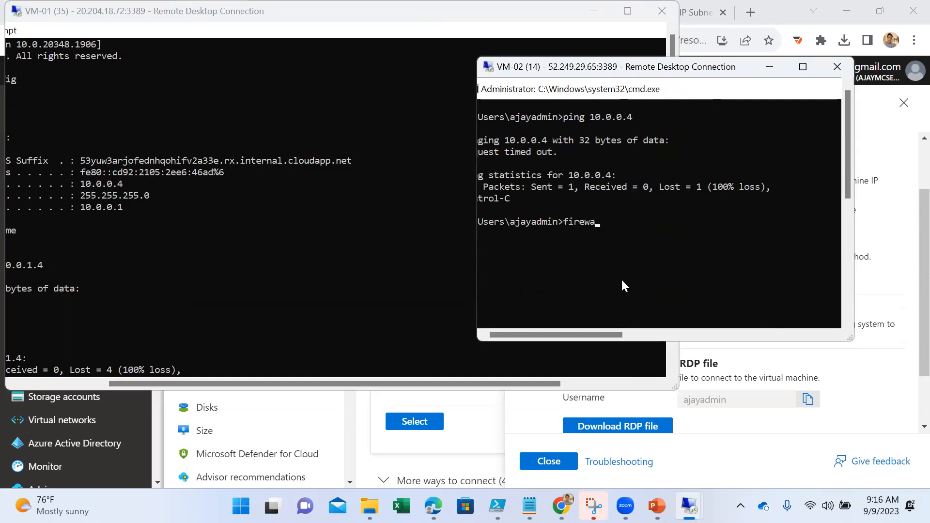
type("ll.cpl")
key("Return")
scroll(620, 278, "up", 6)
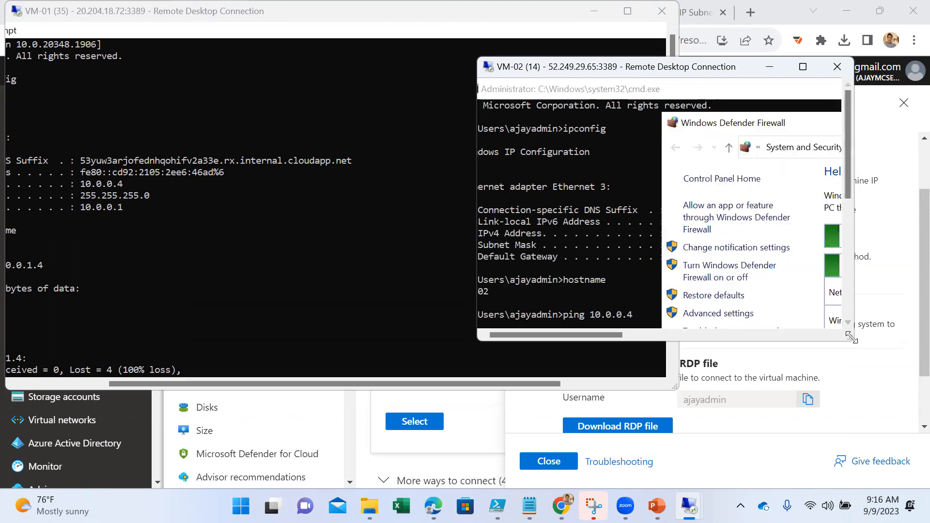
- Turn off Windows Defender Firewall for both private and public networks on VM-02
left_click(724, 280)
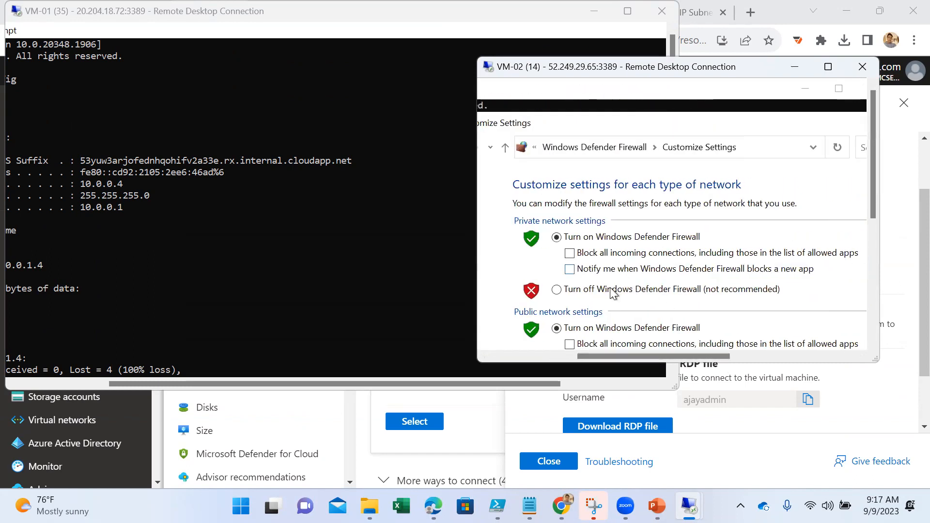
left_click(668, 289)
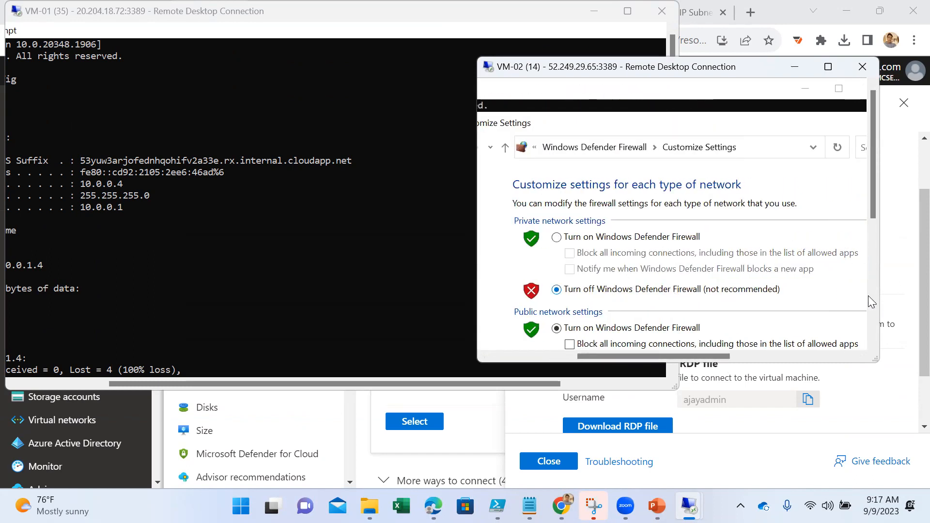
left_click(873, 313)
left_click(599, 246)
left_click(873, 314)
left_click(843, 276)
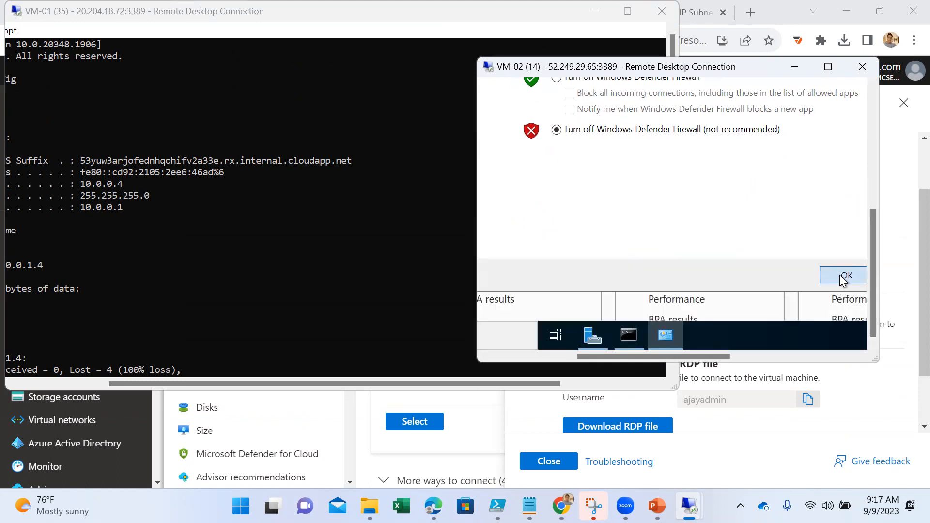
- Bring VM-02's command prompt to the front and enlarge its remote session window
left_click(631, 331)
left_click_drag(608, 356, 495, 353)
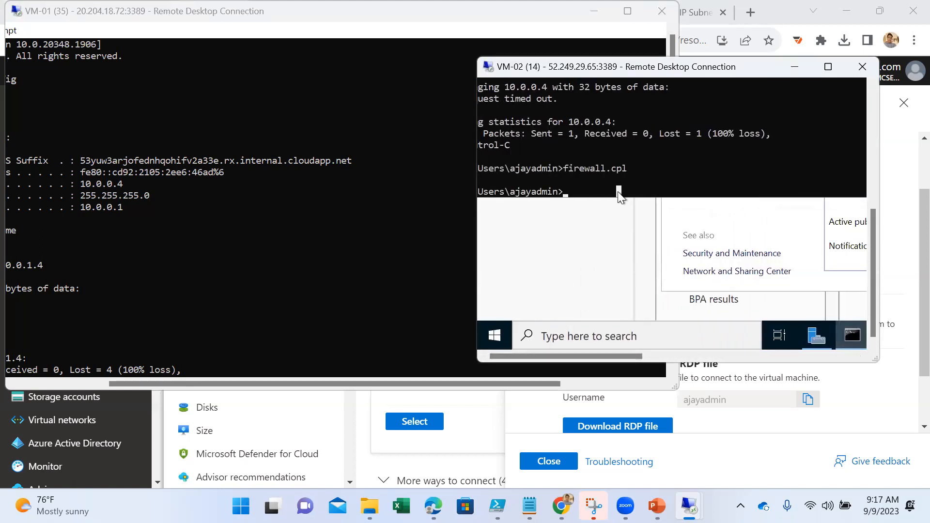
scroll(802, 192, "up", 1)
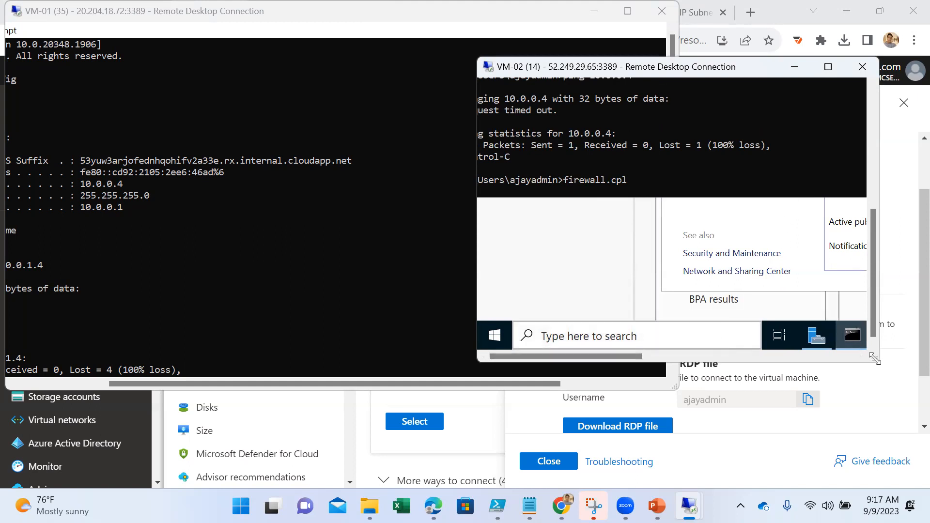
left_click_drag(875, 358, 917, 409)
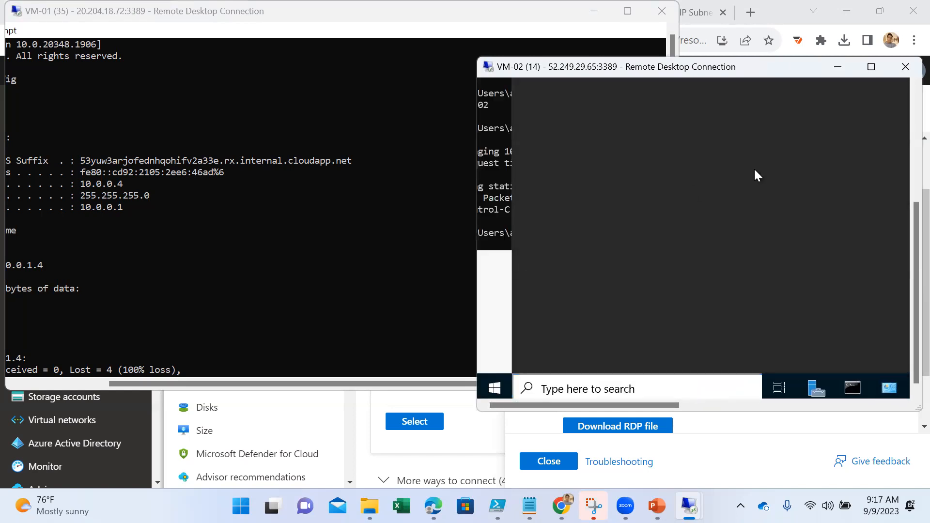
- Close Server Manager and the firewall window in a full-screen VM-02 session, and return the session to a window
left_click(877, 68)
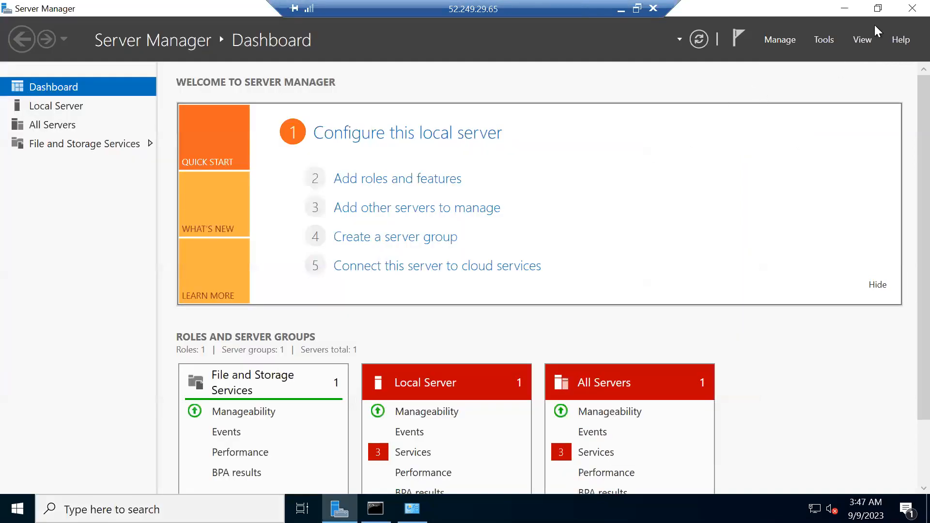
left_click(906, 11)
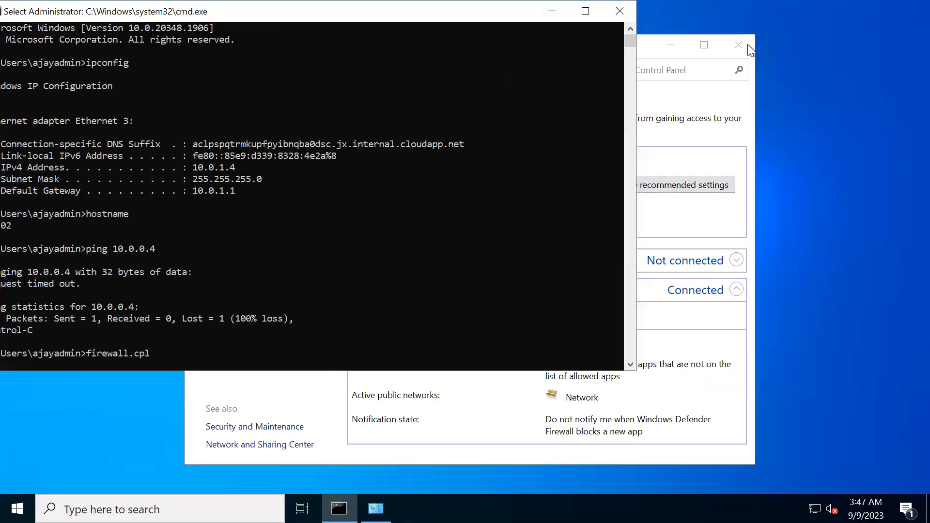
left_click(735, 52)
mouse_move(570, 9)
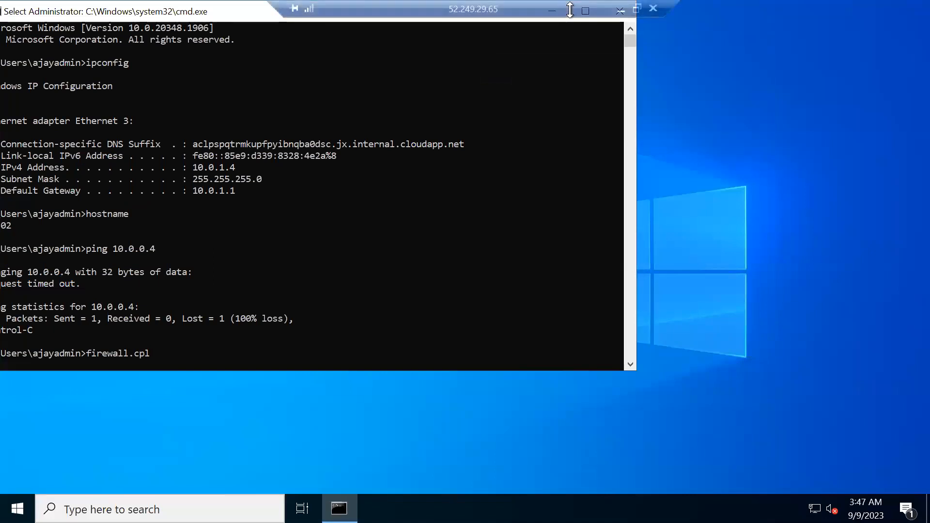
left_click(637, 8)
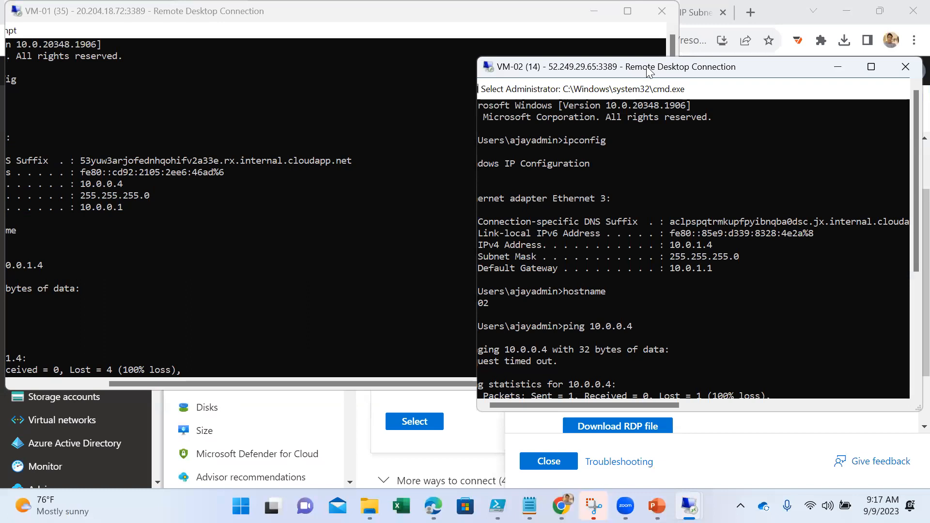
- Arrange the VM-01 and VM-02 session windows side by side with the latest line of each command prompt in view
left_click_drag(648, 78, 652, 48)
left_click(518, 186)
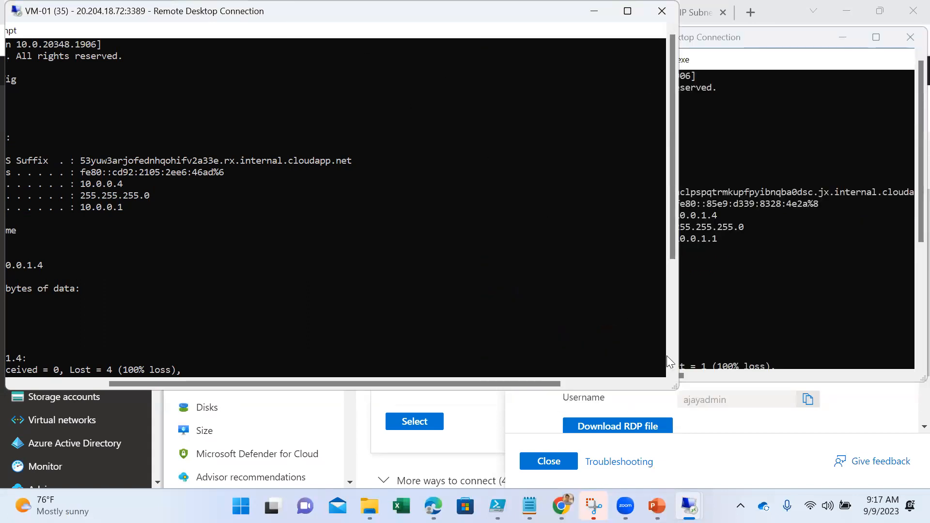
left_click_drag(677, 388, 406, 391)
left_click_drag(193, 387, 142, 387)
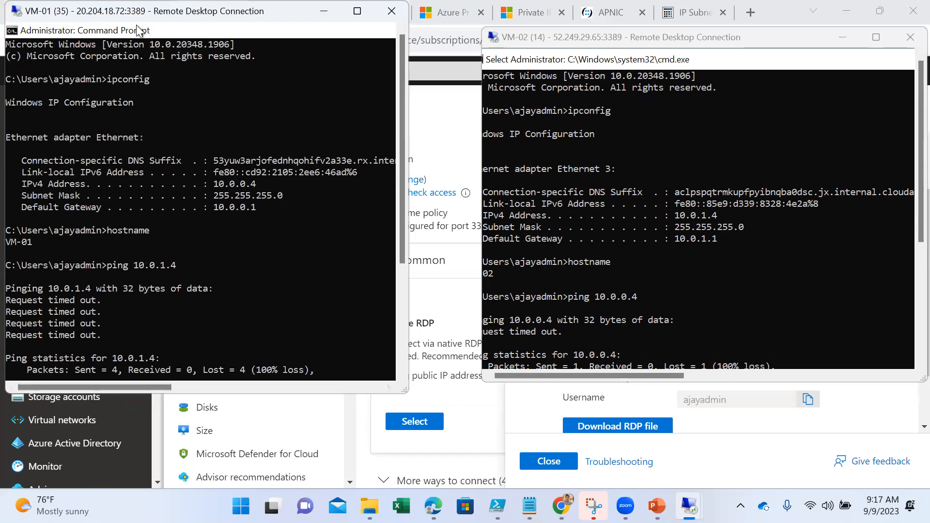
left_click_drag(204, 11, 264, 27)
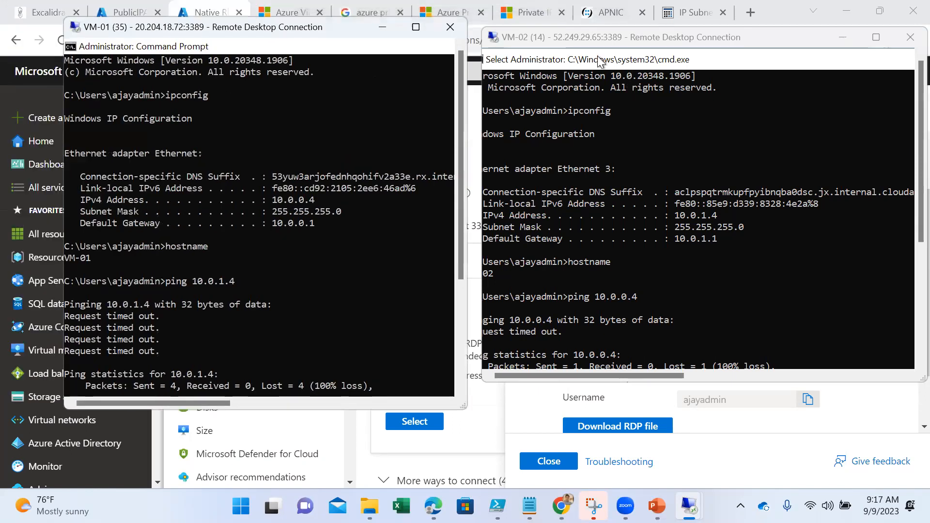
left_click(574, 41)
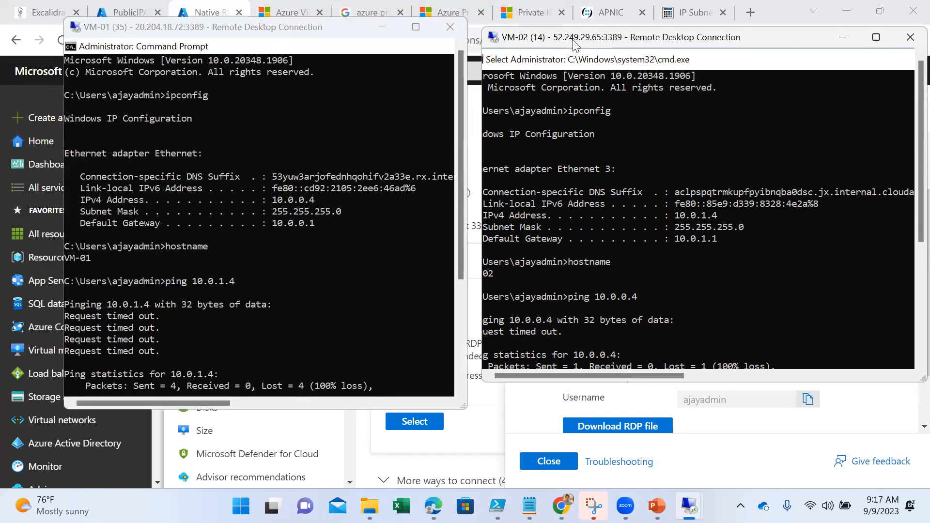
left_click_drag(574, 41, 549, 51)
left_click(290, 347)
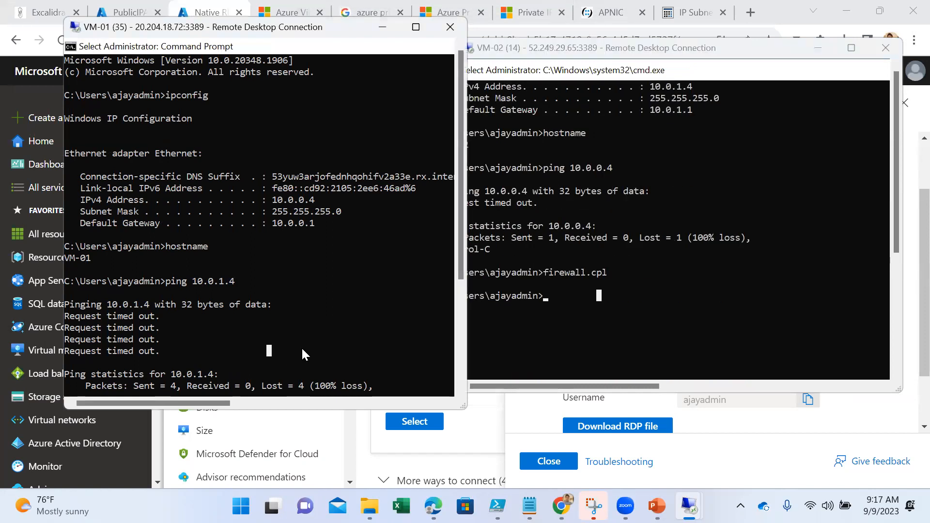
type("firewall.cpl")
key("Return")
- Shift VM-02's session window slightly away from VM-01's and ping 10.0.0.4 from its command prompt
left_click(648, 320)
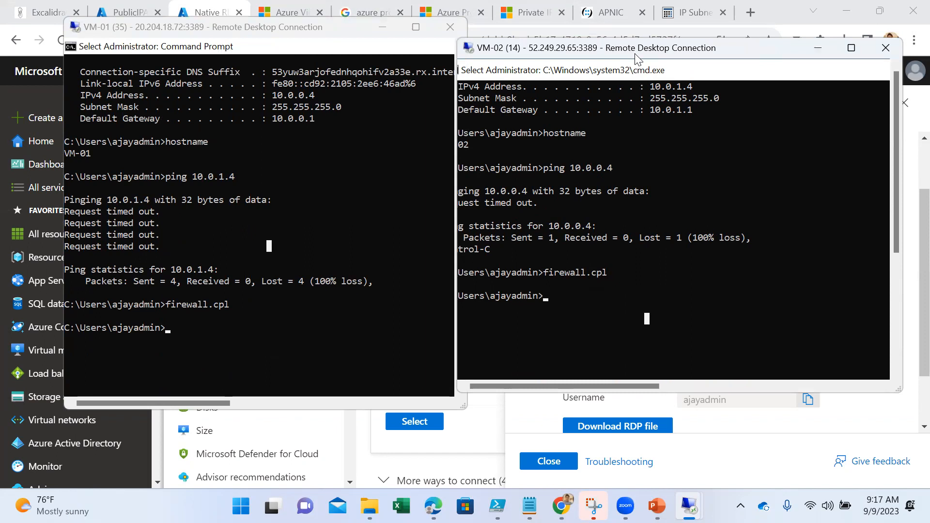
left_click_drag(636, 59, 657, 62)
key("Escape")
key("Up")
key("Up")
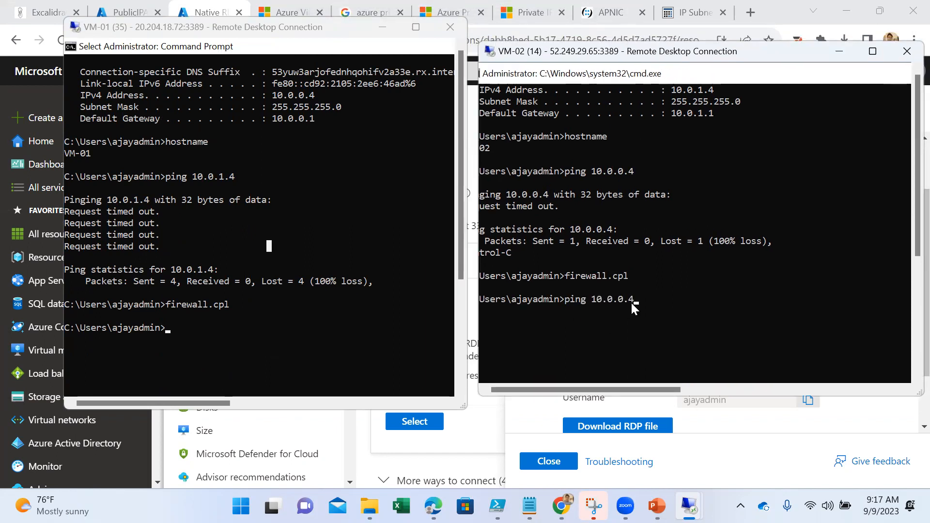
key("Return")
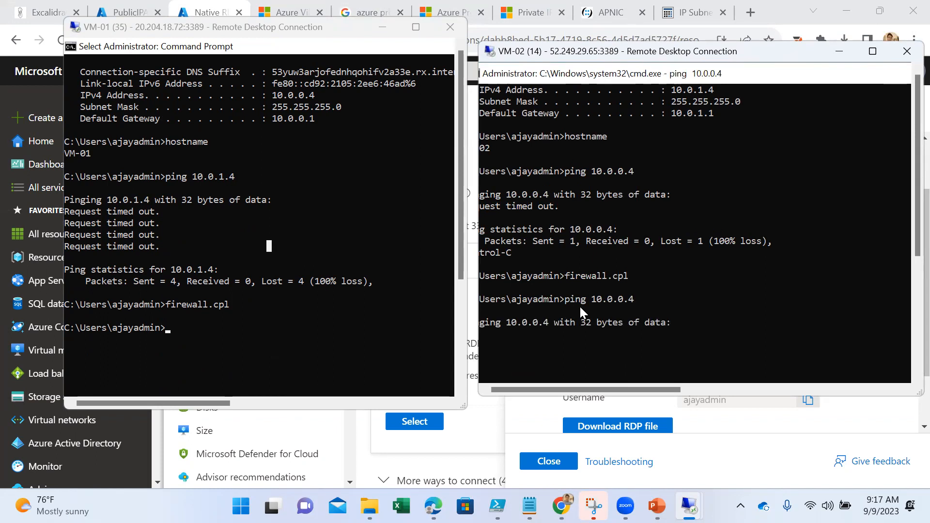
- Ping 10.0.1.4 from VM-01's command prompt
left_click(271, 329)
key("Escape")
key("Up")
key("Up")
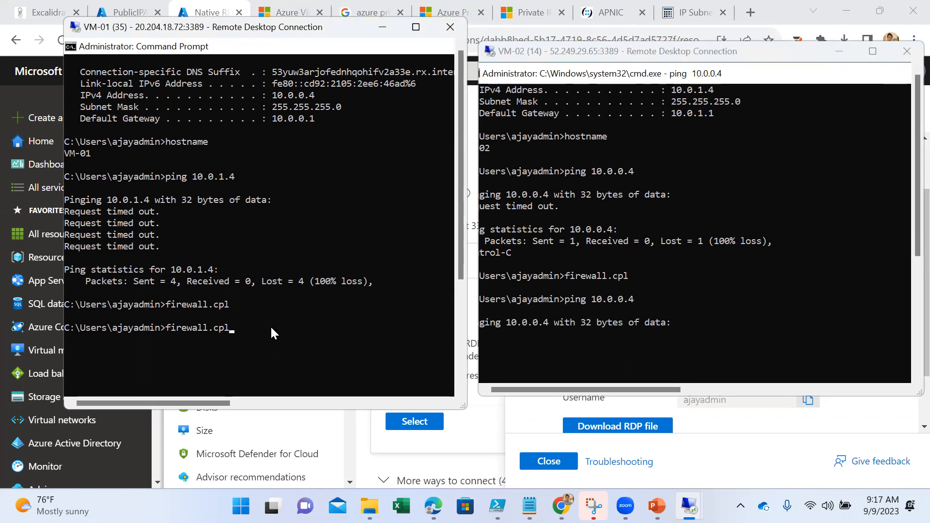
key("Return")
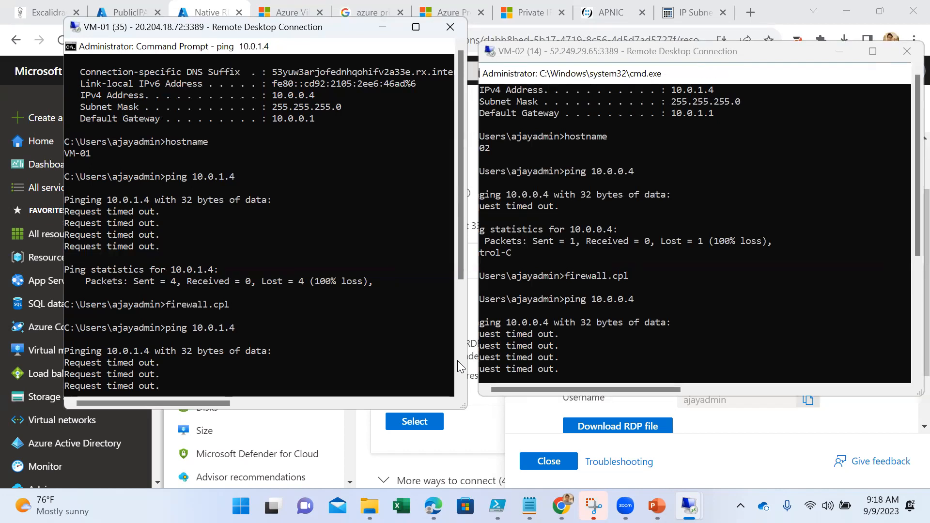
- Return to the Azure portal, close the Native RDP pane, and display the connected devices of virtual network VM-02-vnet
left_click(720, 474)
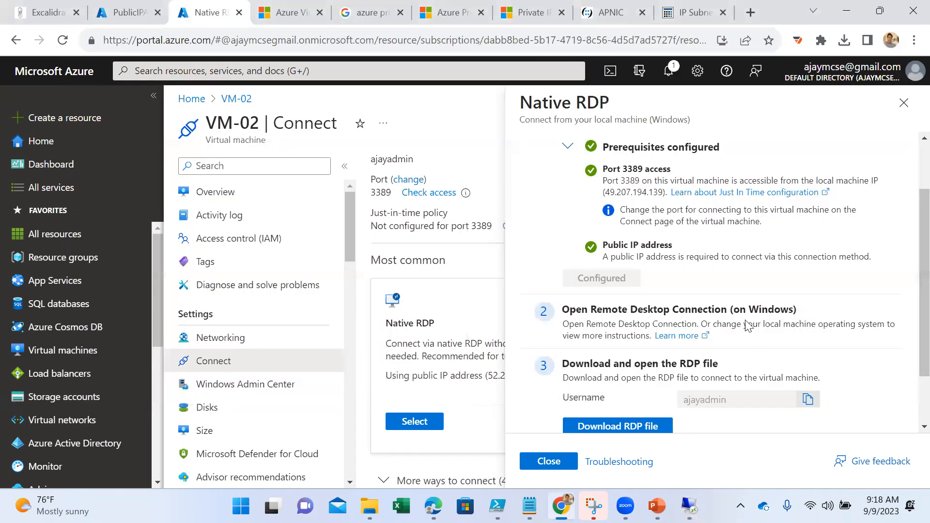
left_click(903, 103)
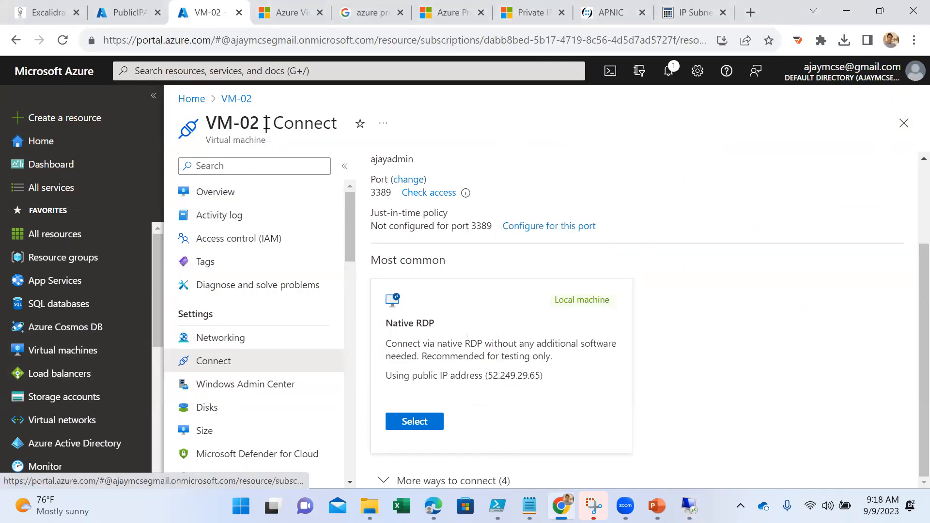
left_click(275, 71)
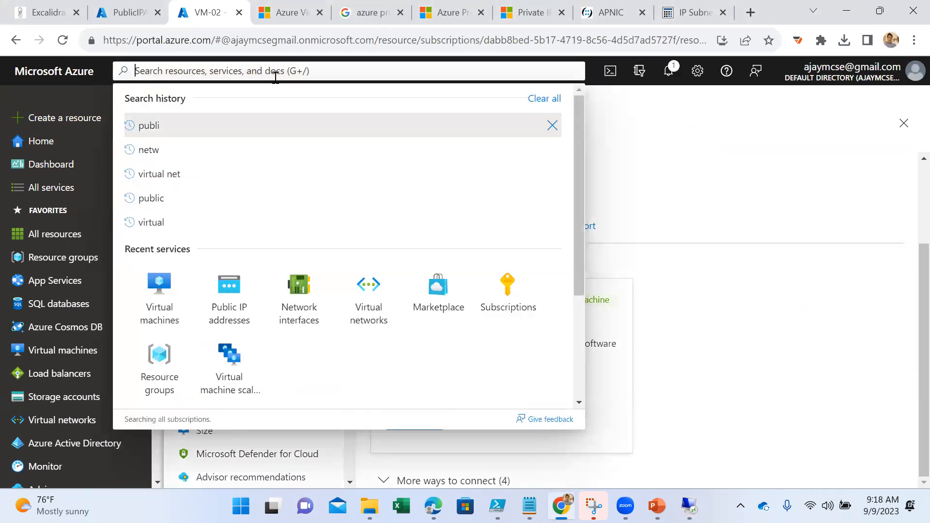
left_click(362, 314)
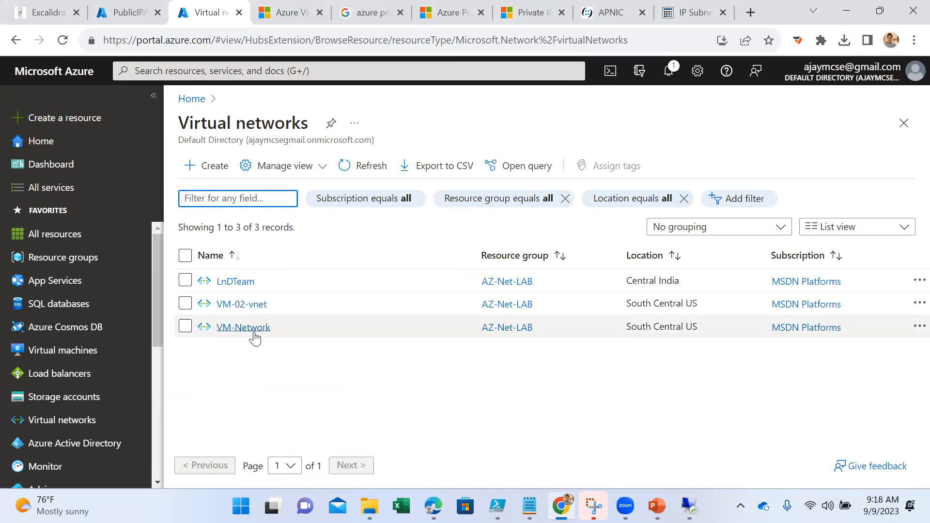
left_click(254, 305)
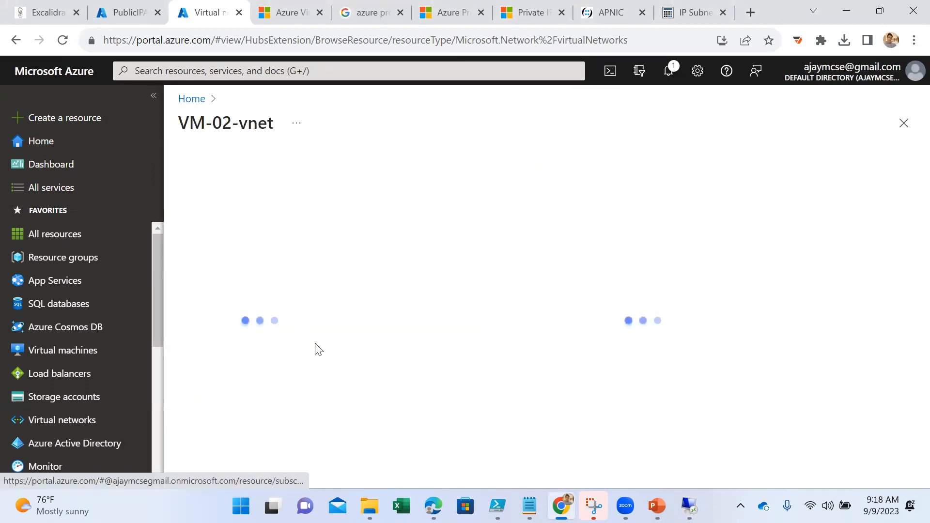
left_click(266, 365)
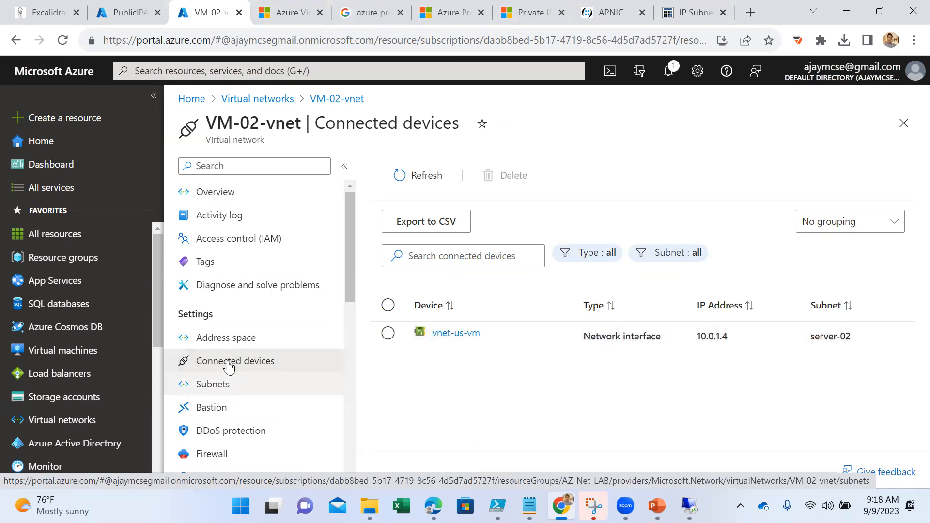
- Open the peerings page of VM-02-vnet and highlight the network's name
scroll(229, 367, "down", 3)
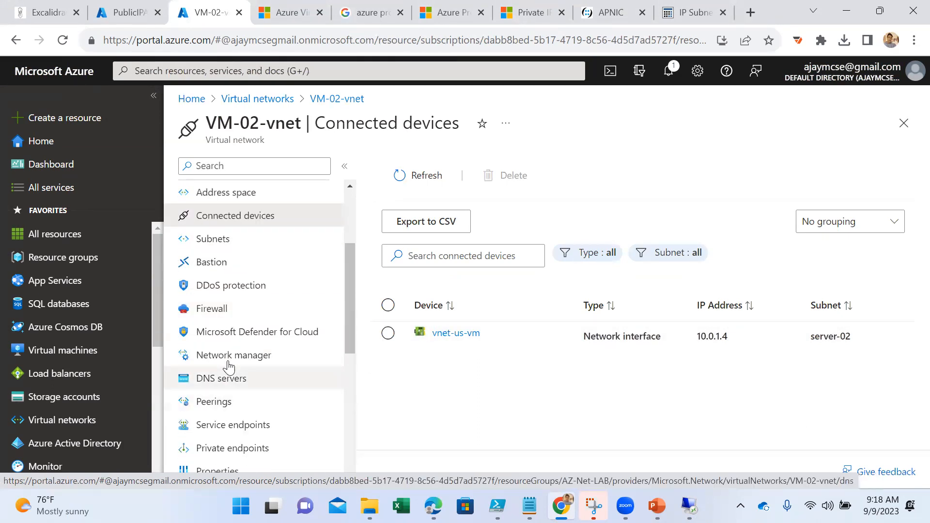
left_click(213, 402)
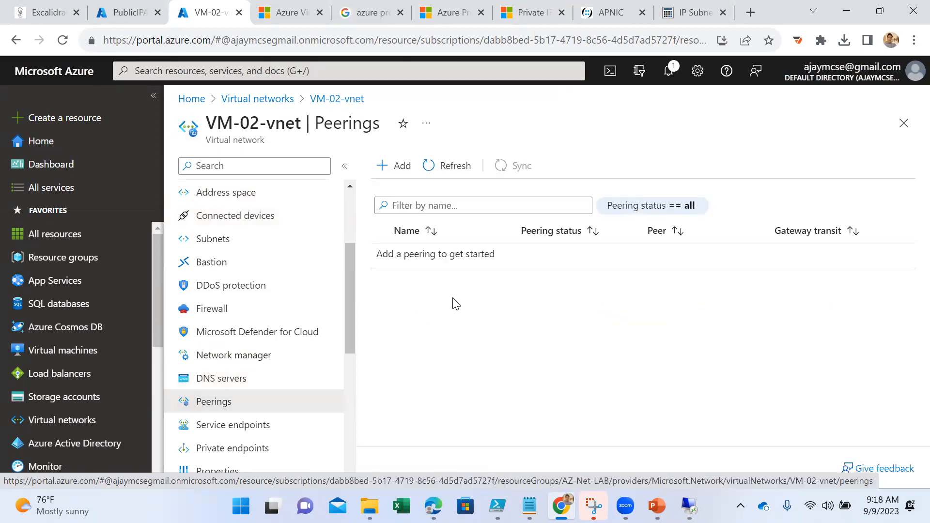
left_click_drag(304, 125, 206, 124)
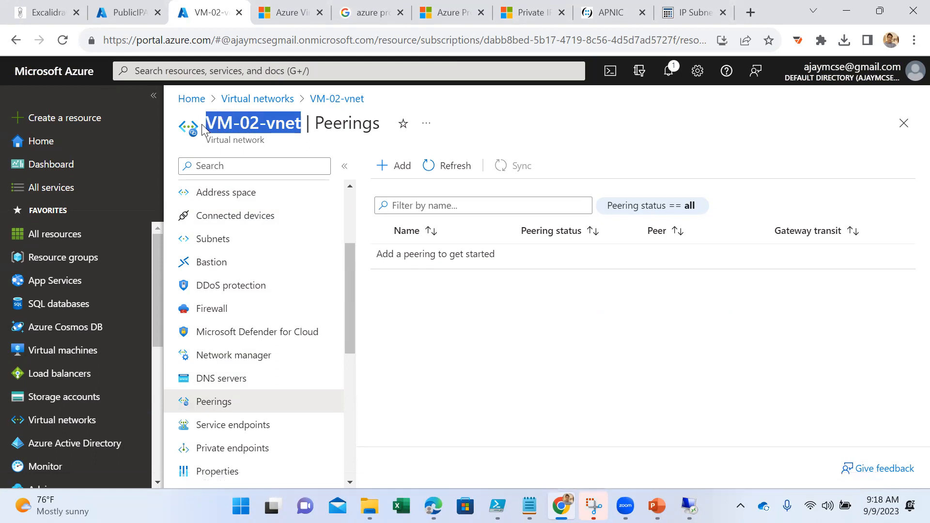
- Open the LnDTeam virtual network's overview in the other portal tab and highlight its name
left_click(128, 12)
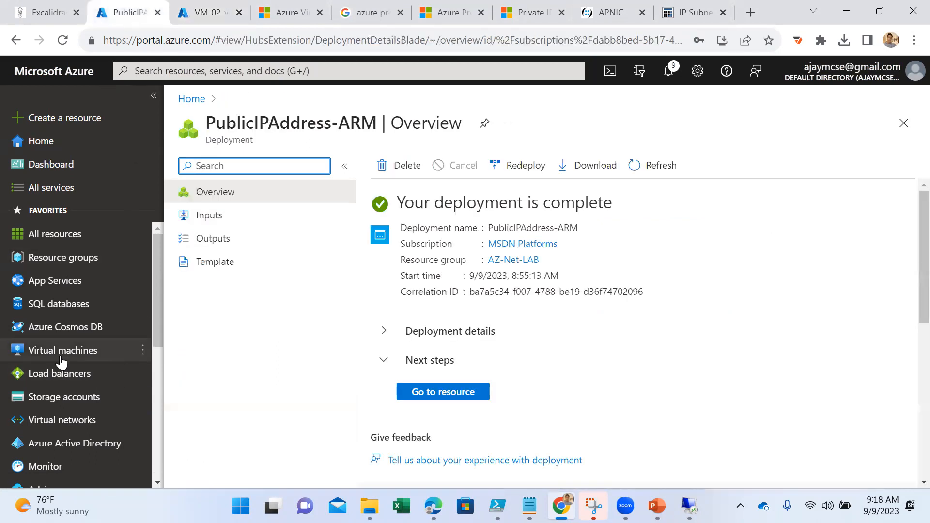
left_click(55, 418)
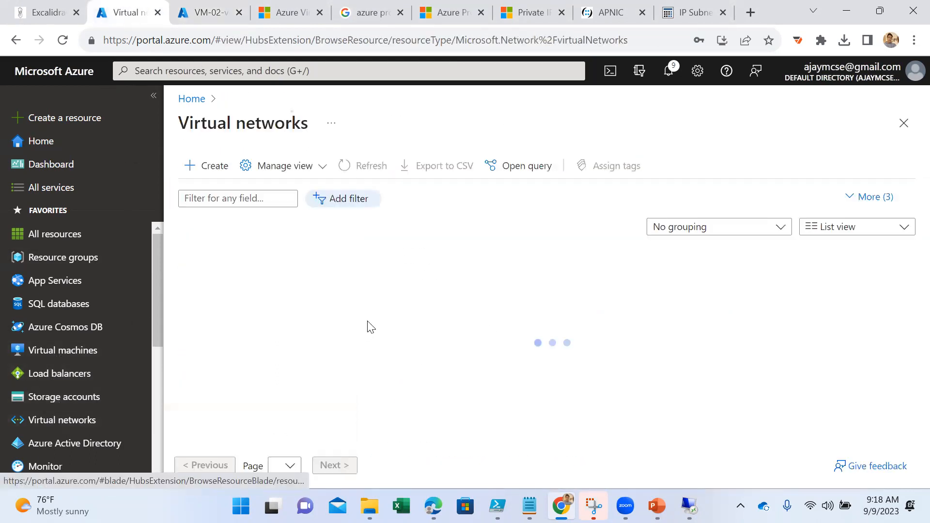
left_click(235, 282)
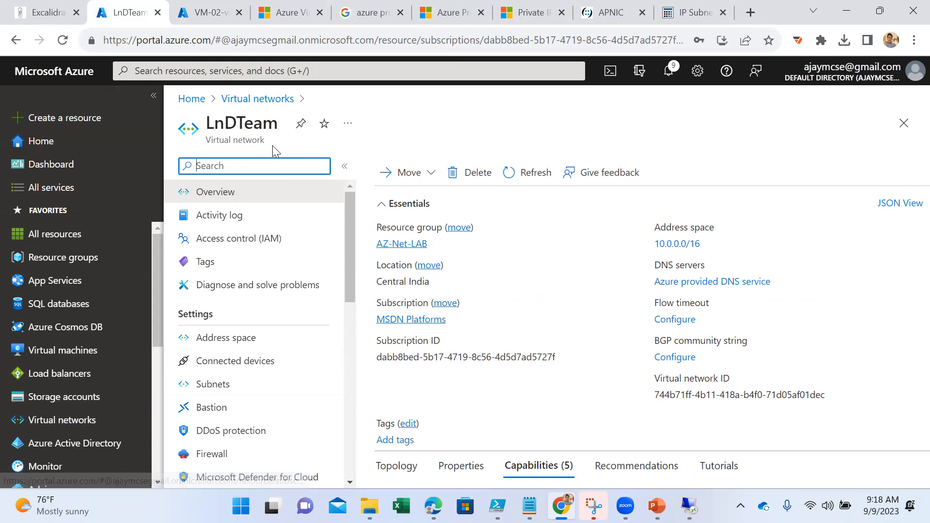
left_click_drag(263, 140, 201, 146)
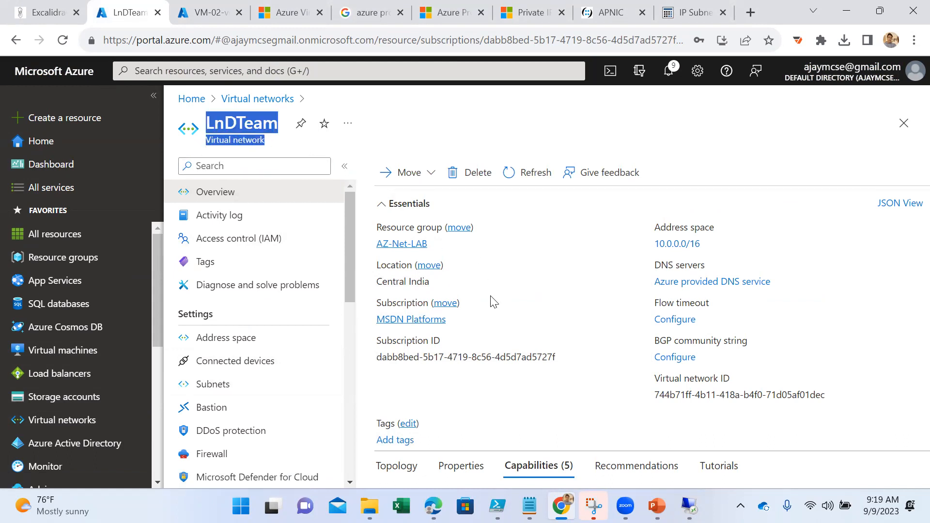
- Return to VM-02-vnet's peerings and start adding a new peering
left_click(207, 10)
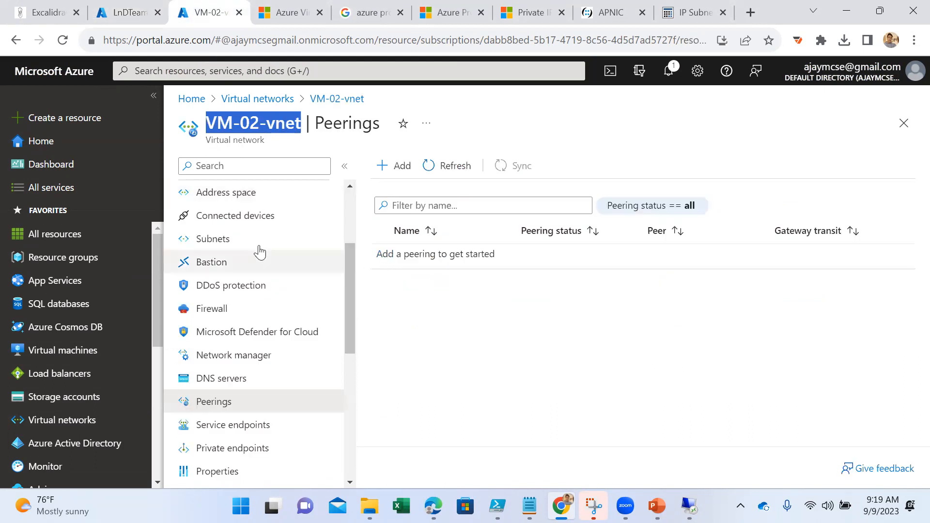
scroll(261, 229, "up", 2)
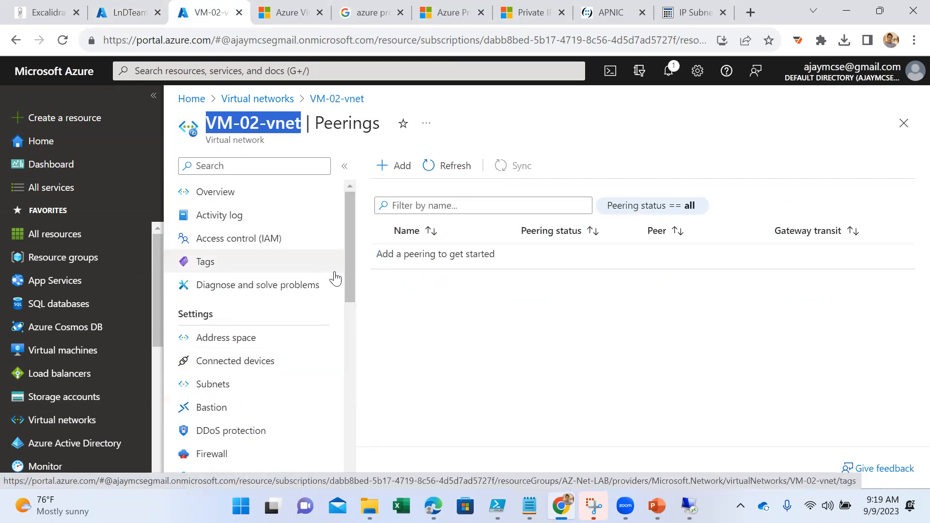
scroll(319, 281, "down", 3)
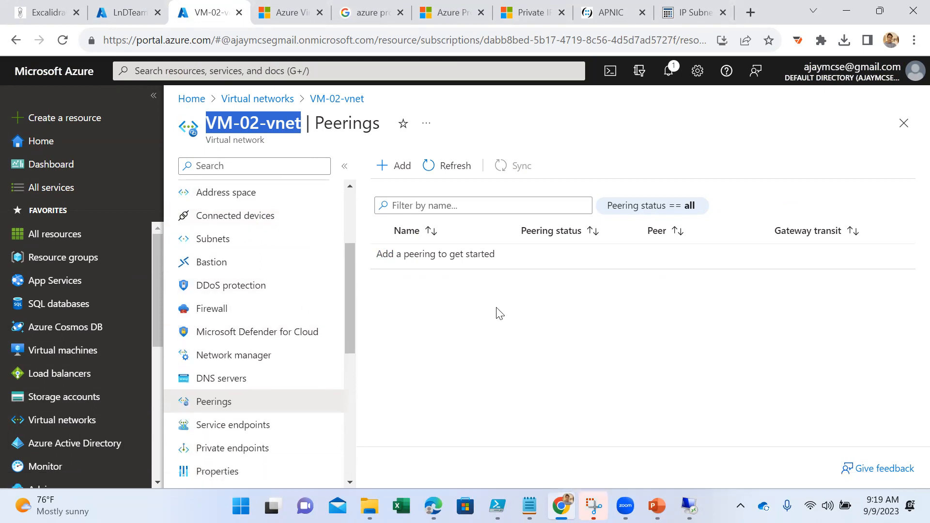
left_click(499, 314)
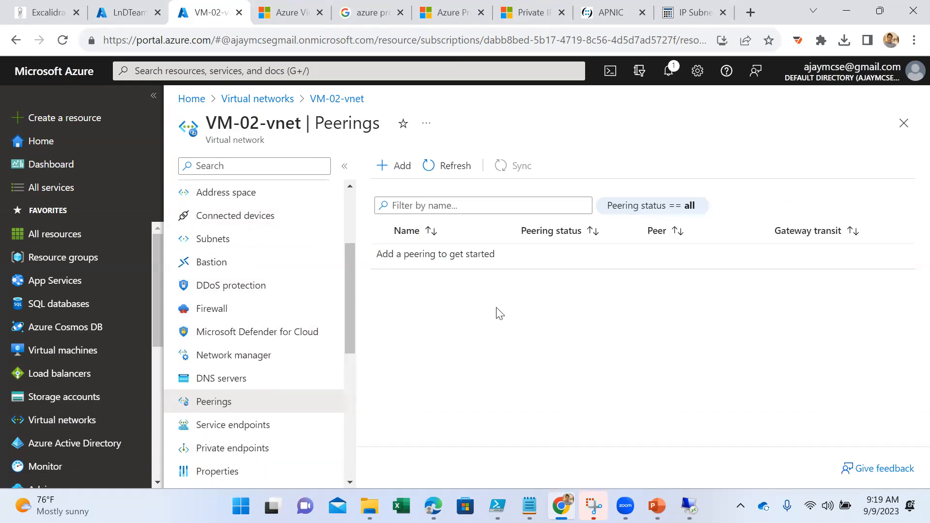
left_click(398, 170)
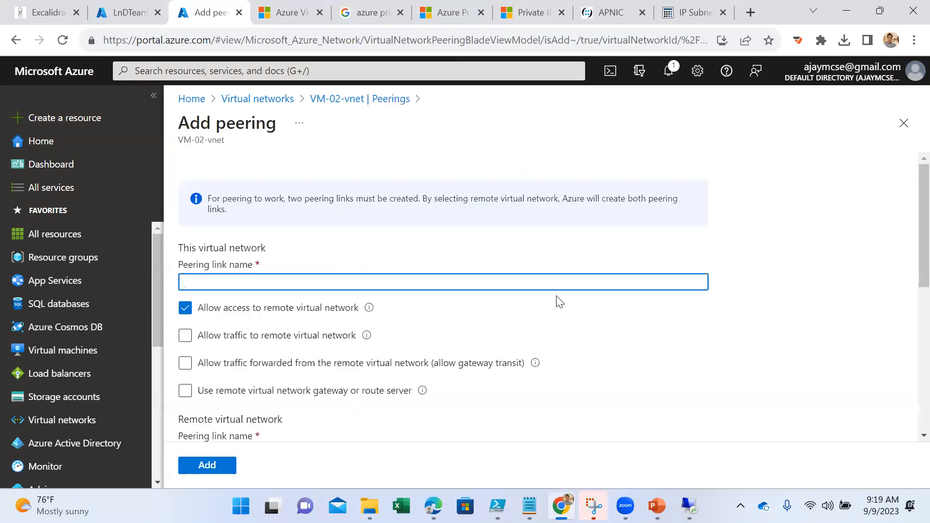
- Name this network's peering link TO-IN and allow traffic to the remote virtual network and traffic forwarded from it
scroll(556, 301, "down", 1)
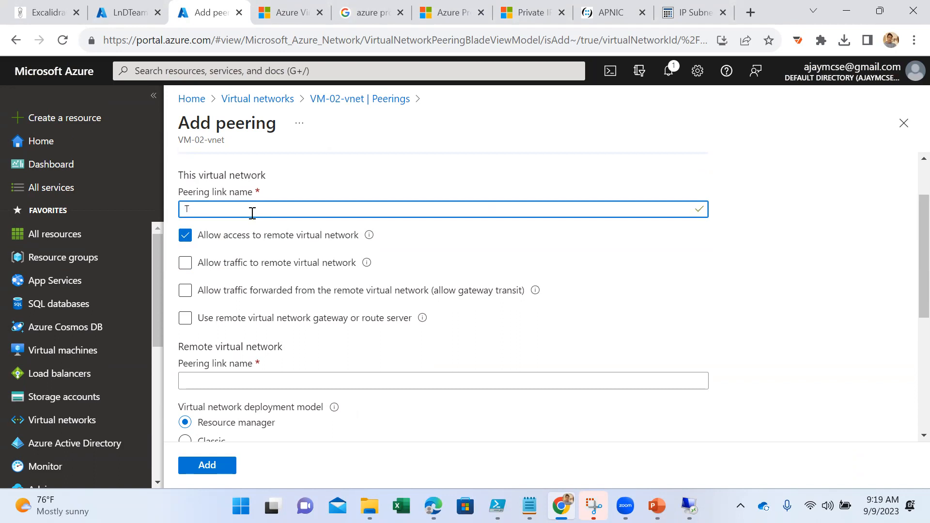
type("TO-IN")
left_click(266, 264)
left_click(266, 291)
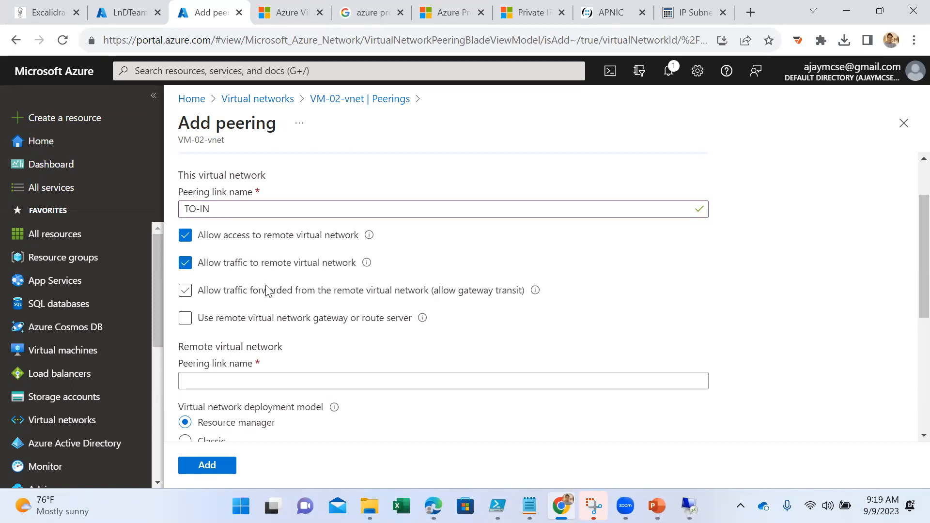
left_click(267, 320)
left_click(328, 320)
scroll(450, 332, "down", 3)
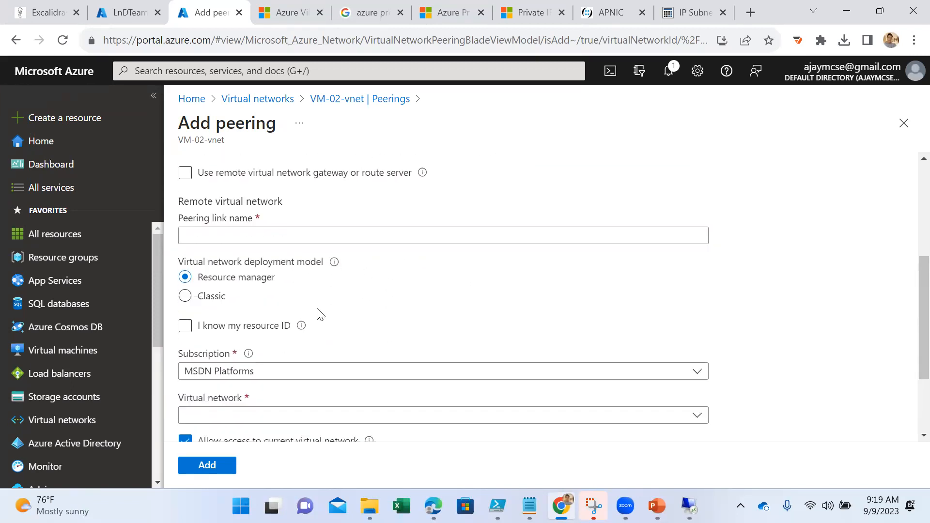
- Name the remote virtual network's peering link IN-US
left_click(253, 235)
scroll(263, 237, "up", 3)
triple_click(237, 208)
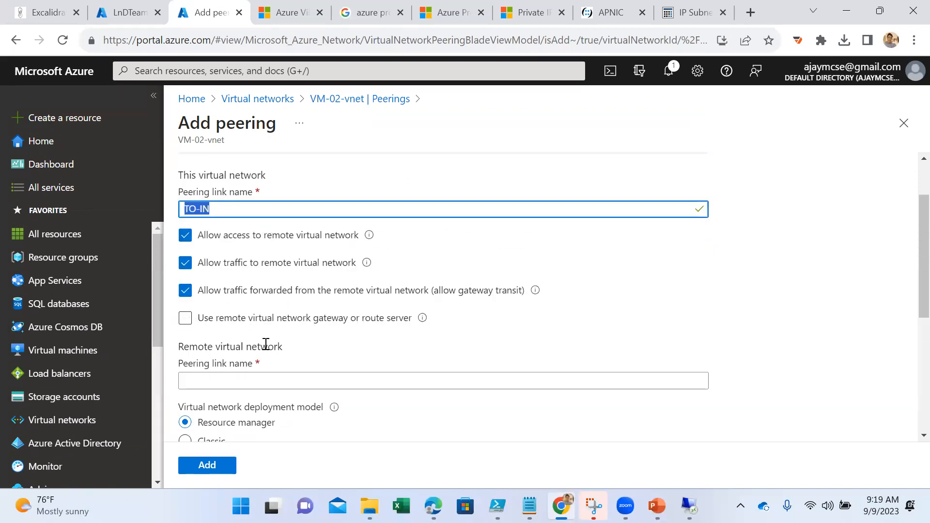
left_click(257, 363)
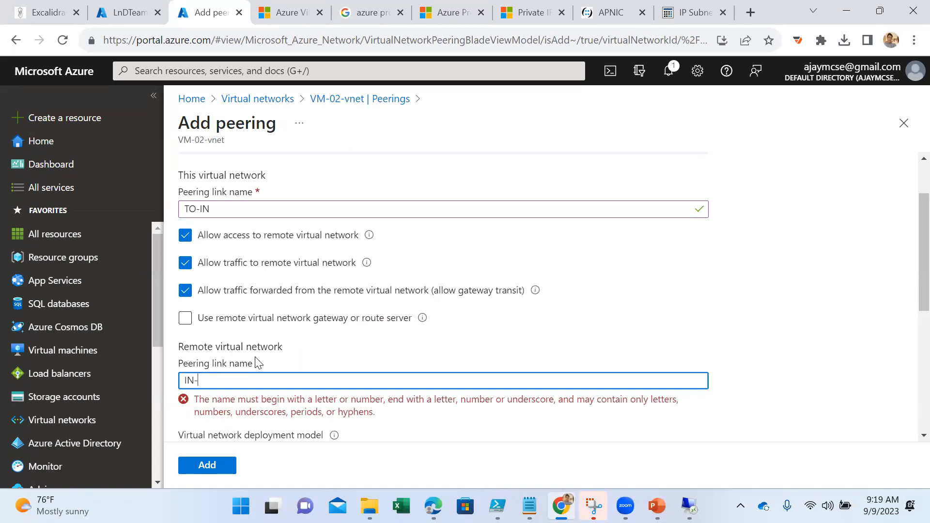
scroll(257, 363, "down", 5)
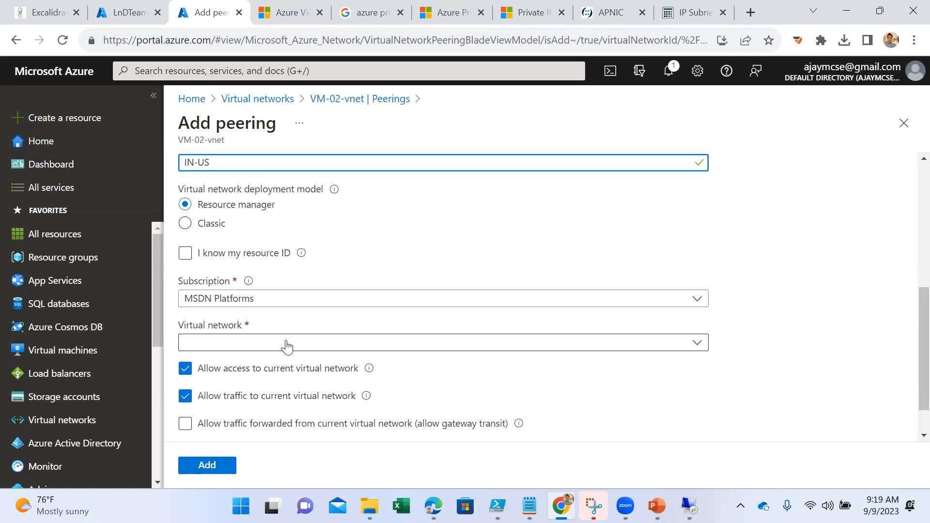
- Confirm that VM-02-vnet is the local network and choose LnDTeam as the remote virtual network to peer with
left_click(287, 345)
scroll(334, 233, "up", 5)
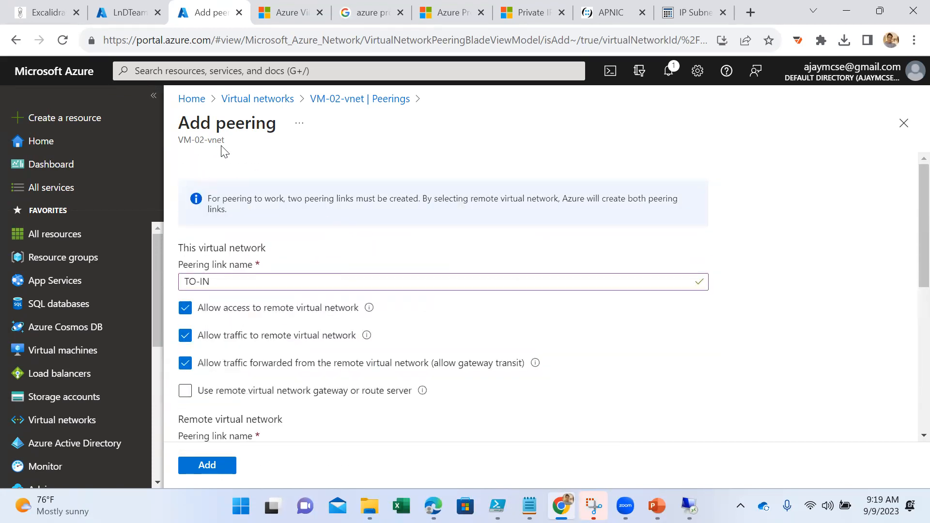
left_click_drag(226, 141, 177, 141)
scroll(356, 280, "down", 3)
scroll(356, 280, "down", 3)
left_click(266, 298)
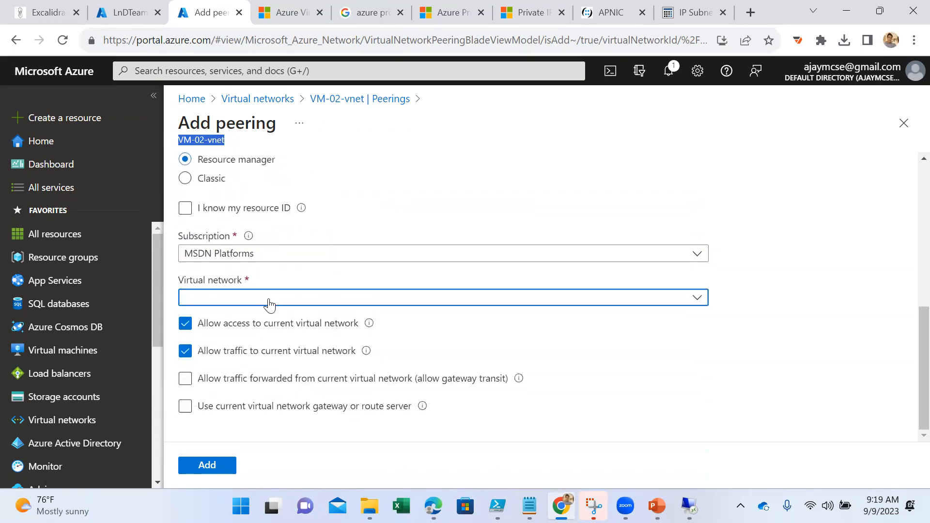
left_click(236, 391)
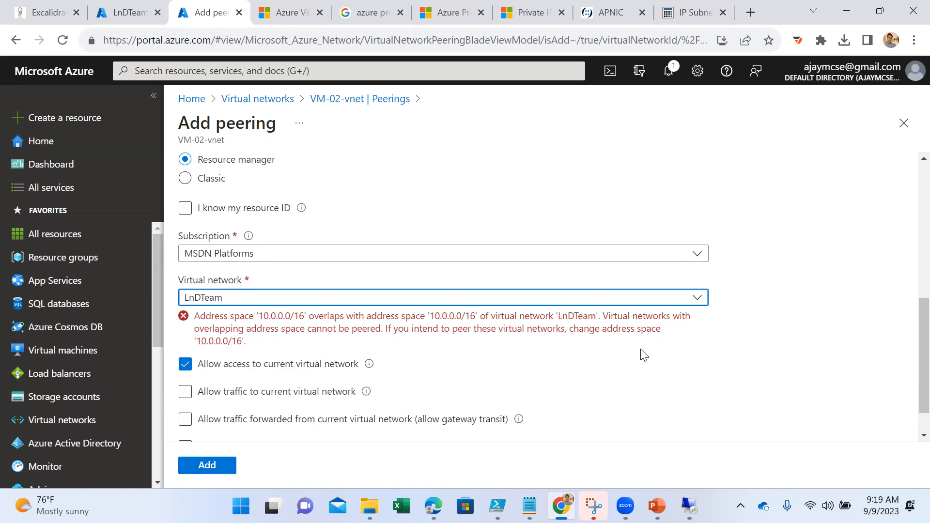
- Check LnDTeam's address space, and leave the unsaved peering form for the virtual networks list
left_click(128, 12)
left_click(237, 339)
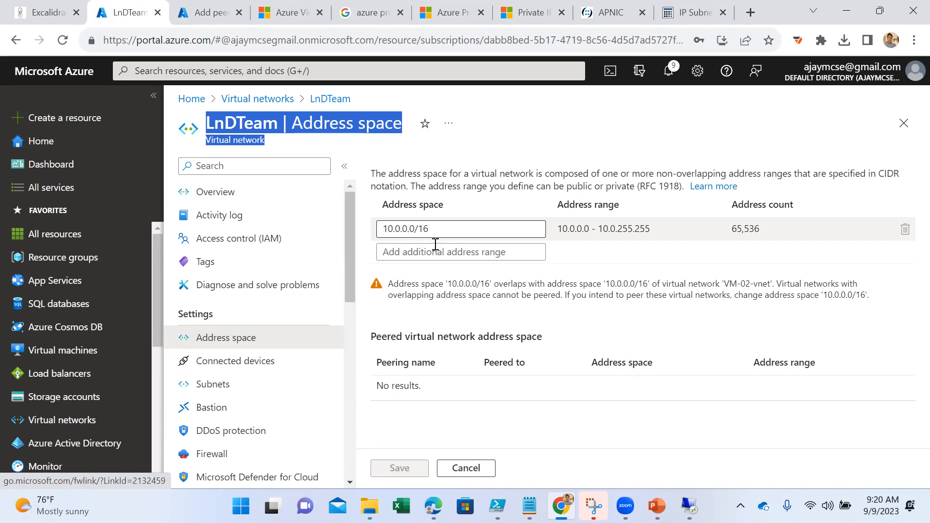
left_click(221, 17)
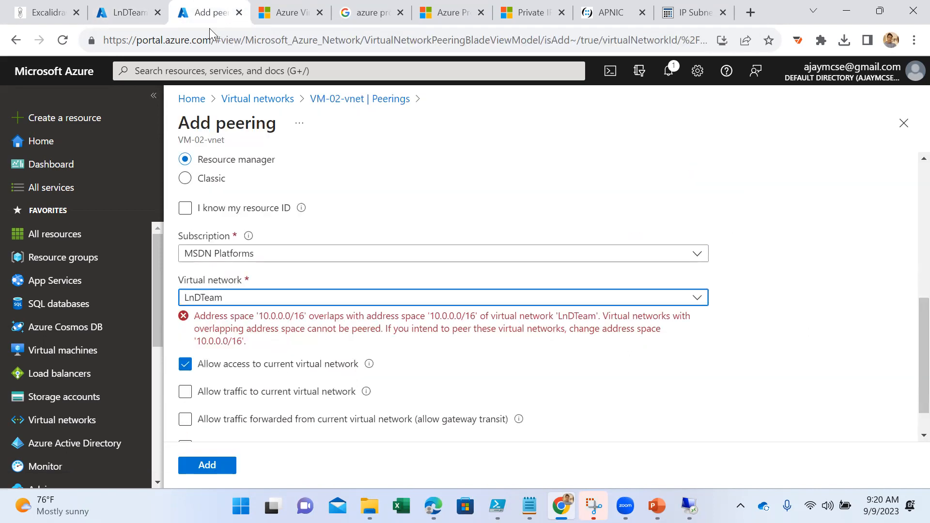
left_click(257, 100)
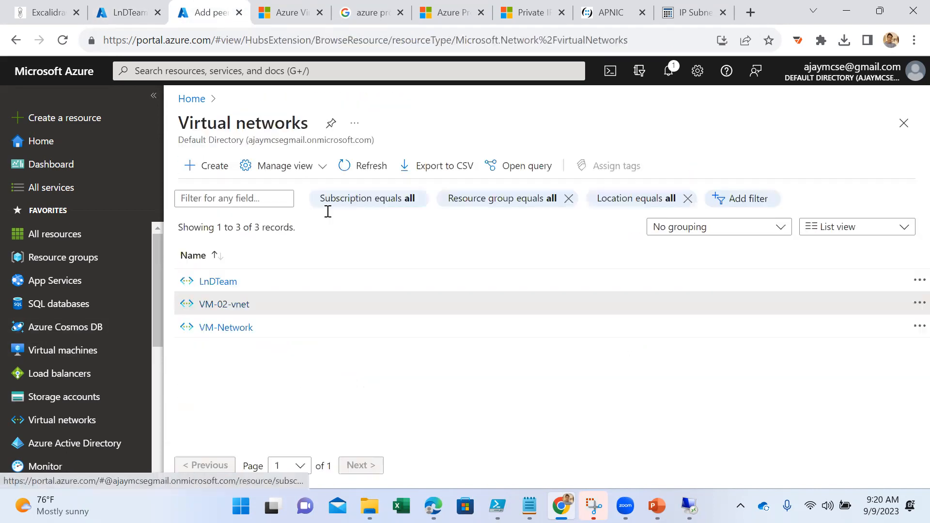
- Open VM-02-vnet's address space, discard the range entry started there, and check the network's connected devices
left_click(242, 305)
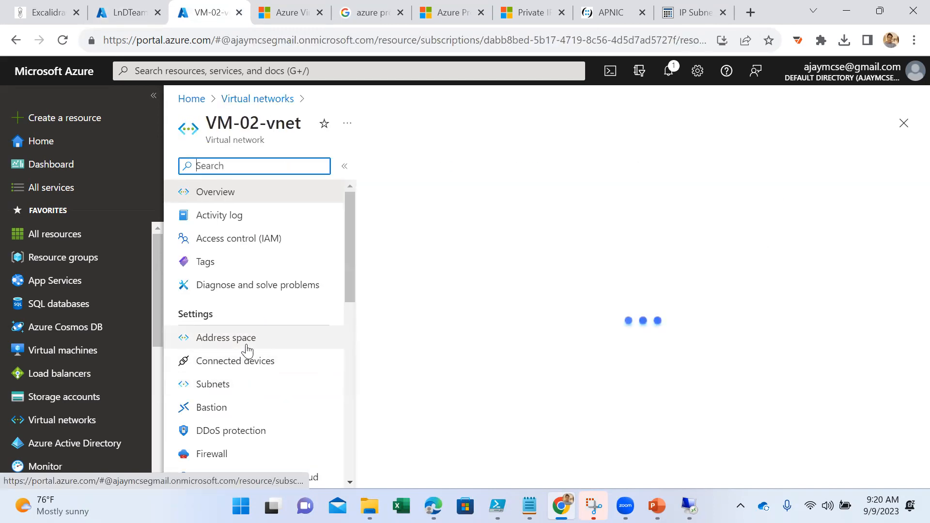
left_click(247, 347)
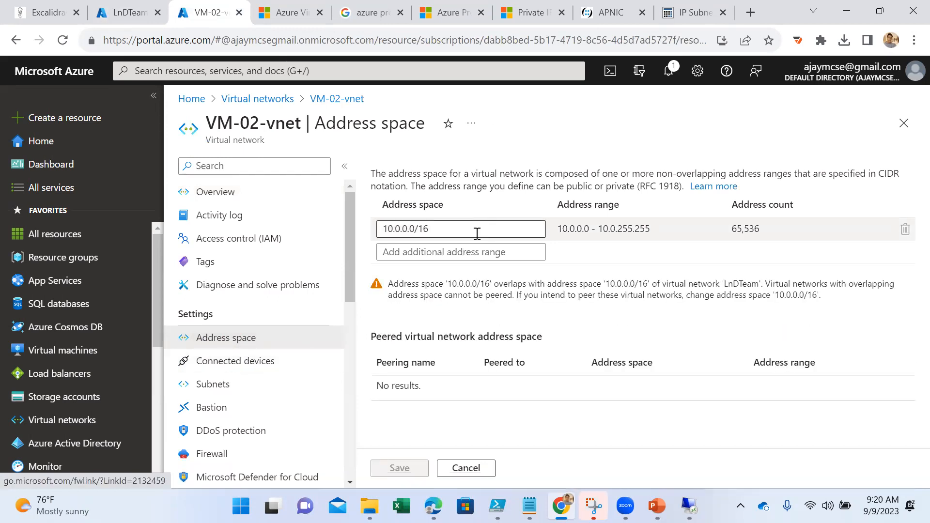
left_click(458, 254)
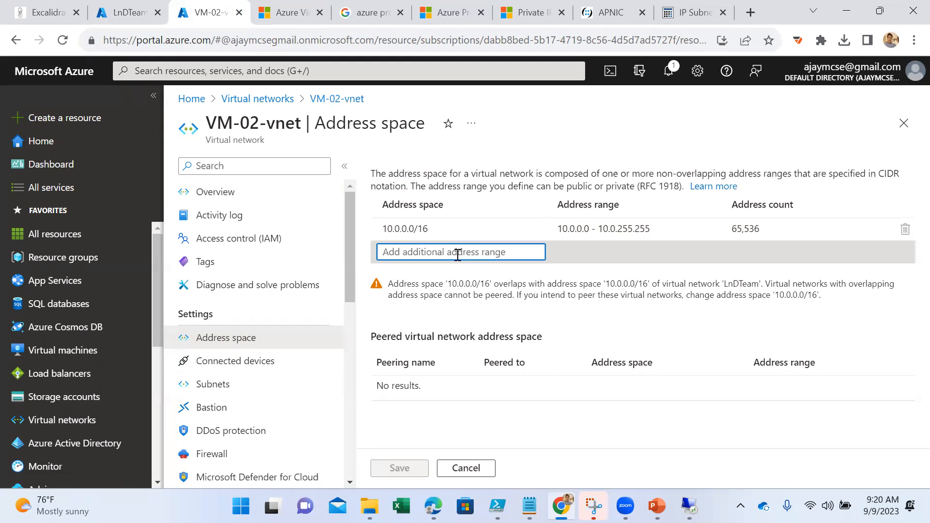
type("10")
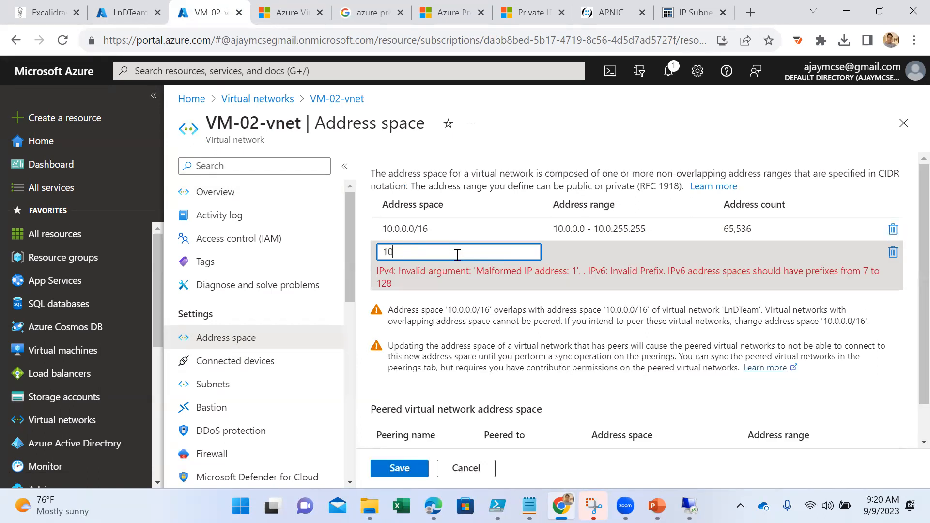
type(".1.")
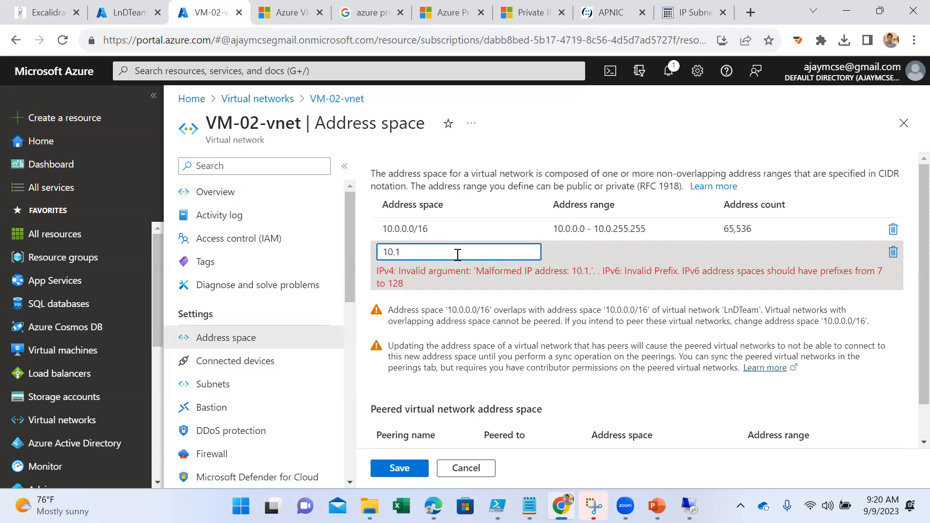
key("BackSpace")
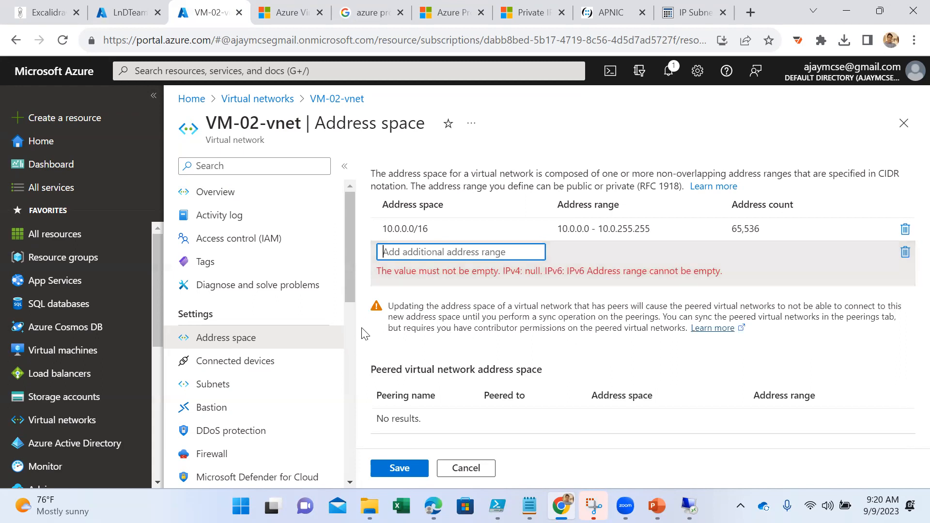
left_click(253, 367)
left_click(537, 124)
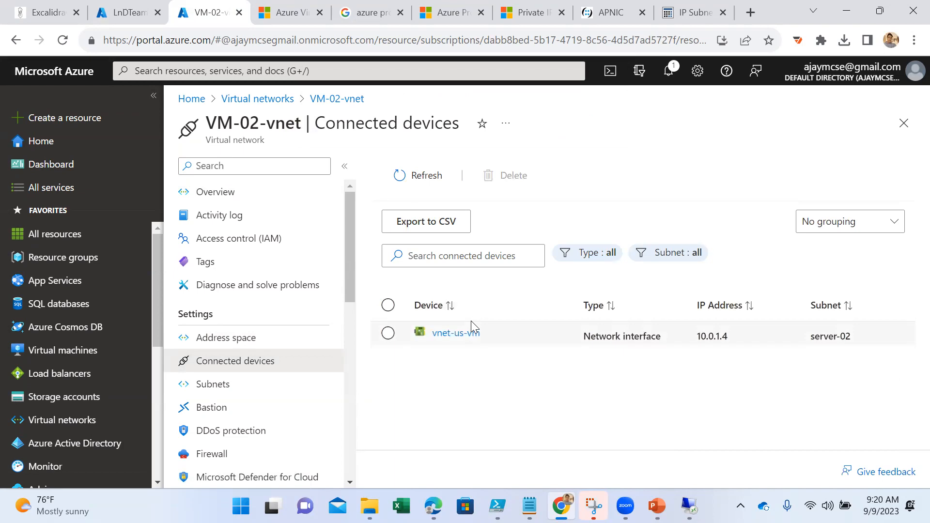
- Try to replace VM-02-vnet's address space with 10.0.1.0/24, and save the network with 10.0.0.0/16 again
left_click(240, 342)
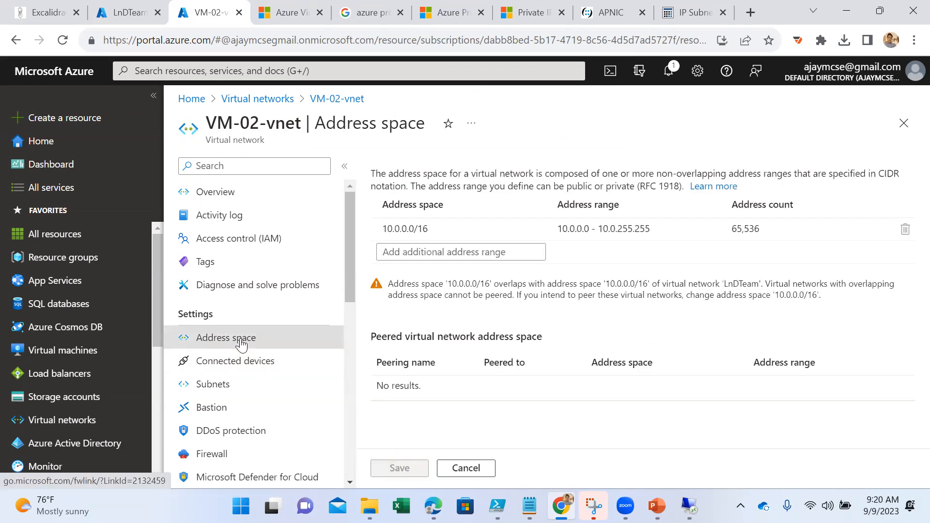
left_click(440, 253)
type("10.0.1")
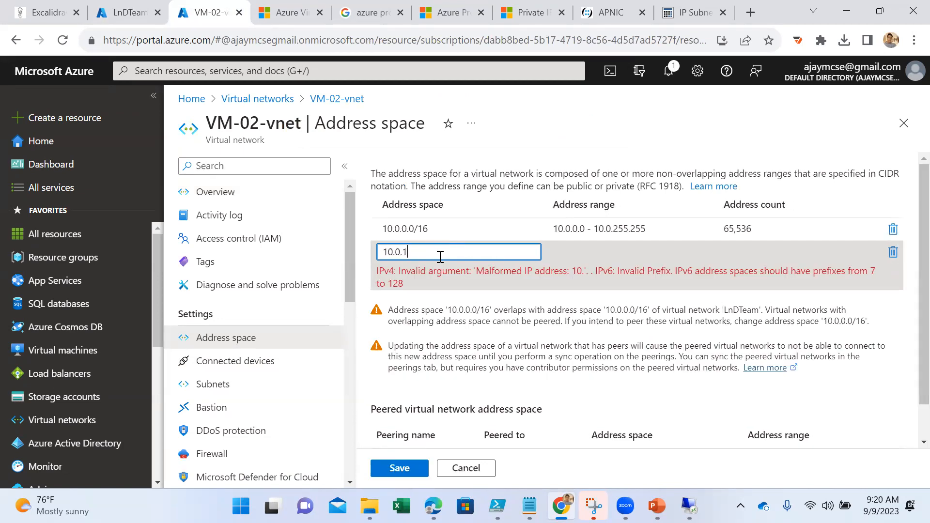
type(".0/24")
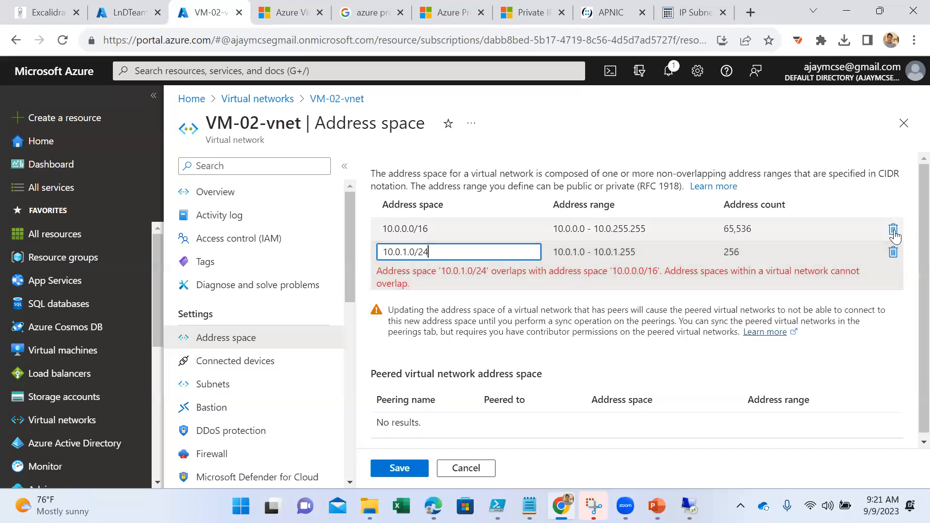
left_click(892, 229)
left_click(458, 252)
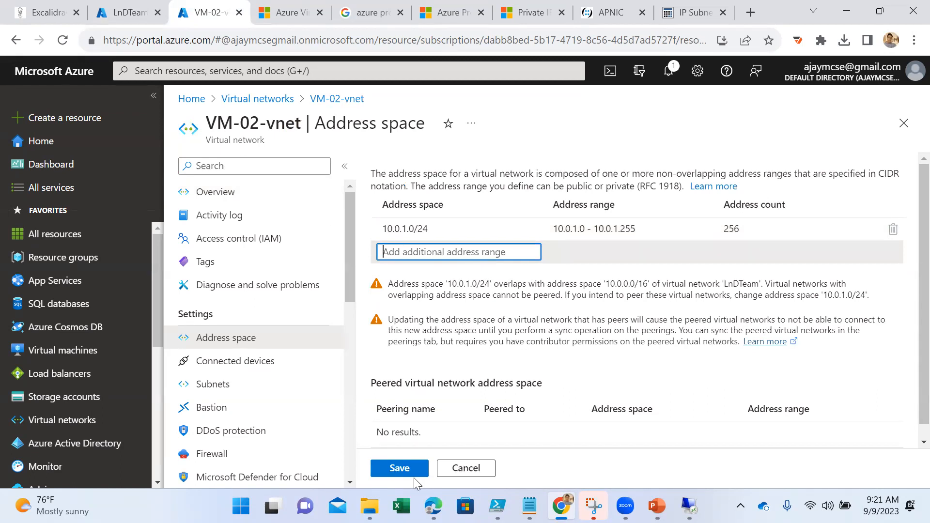
left_click(397, 469)
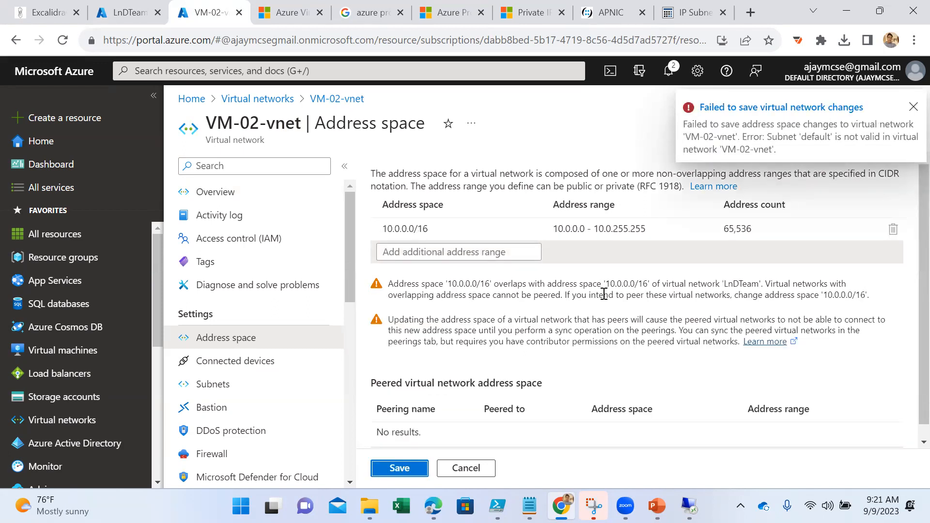
left_click(418, 234)
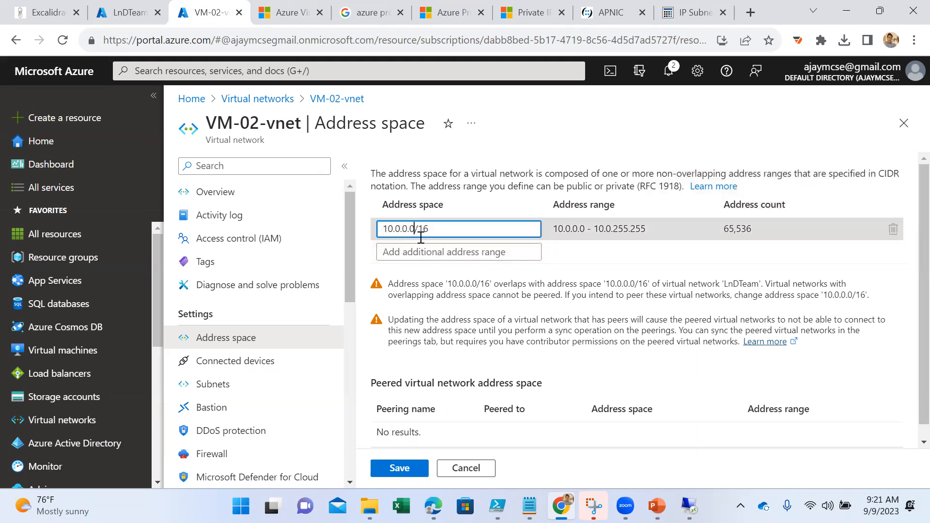
left_click(400, 469)
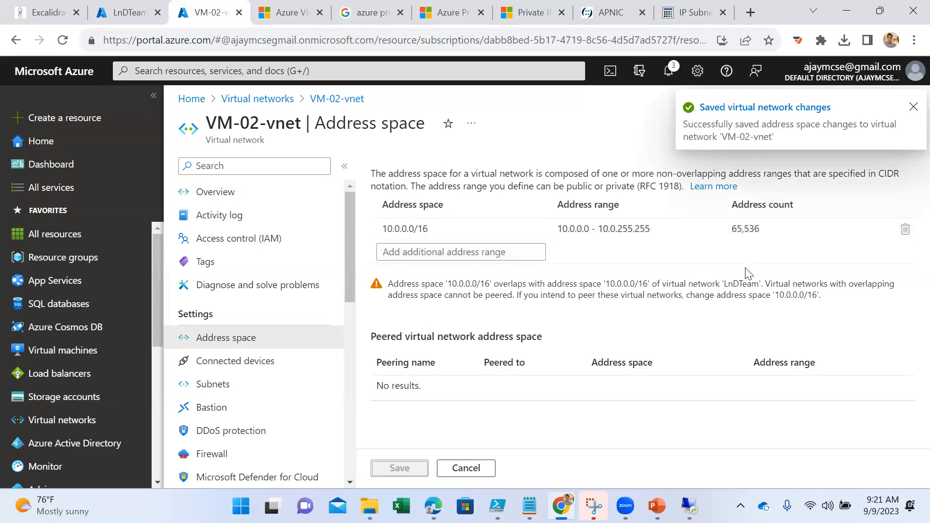
- Try to replace VM-02-vnet's address space with 20.0.0.0/16, and return to the virtual networks list, discarding unsaved edits
left_click(464, 232)
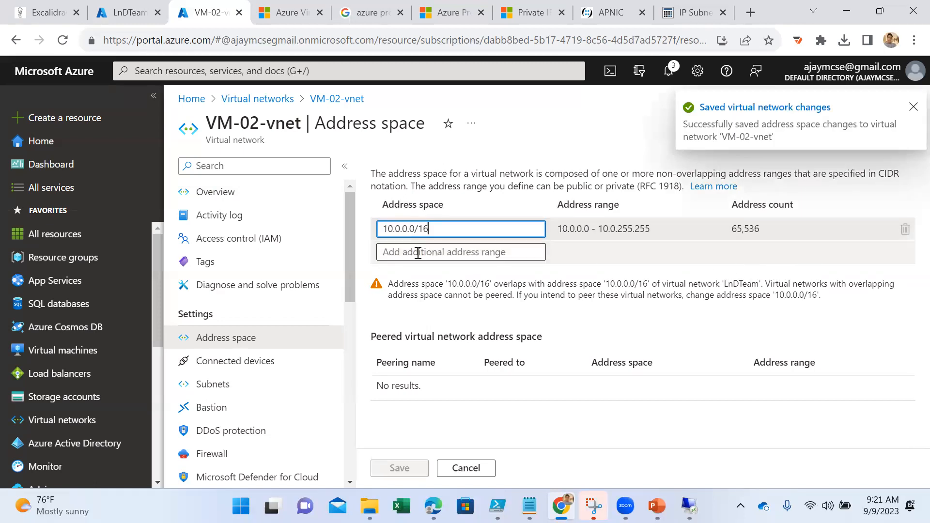
left_click(418, 252)
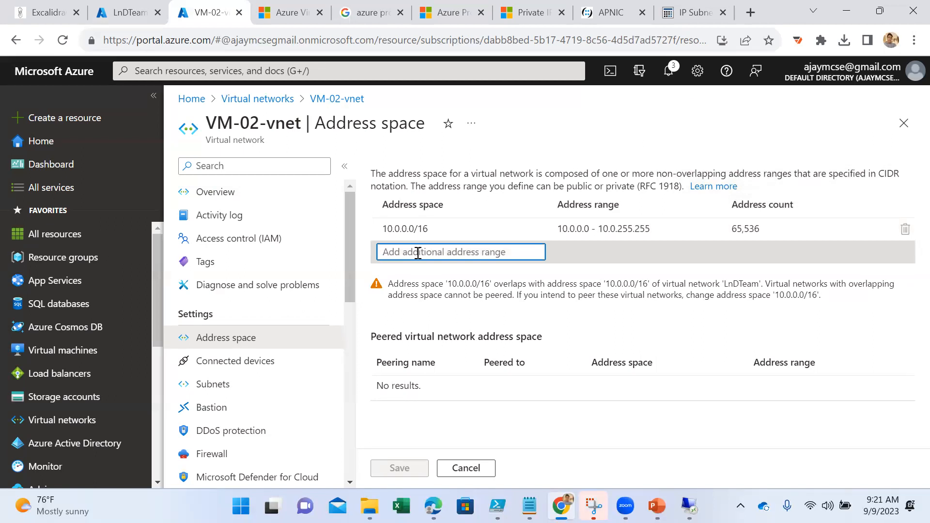
type("1")
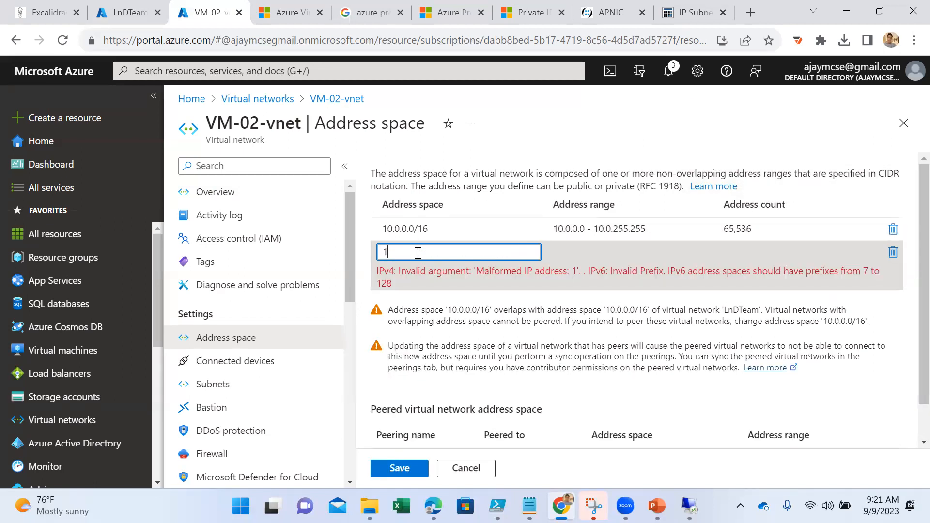
key("BackSpace")
type("20.")
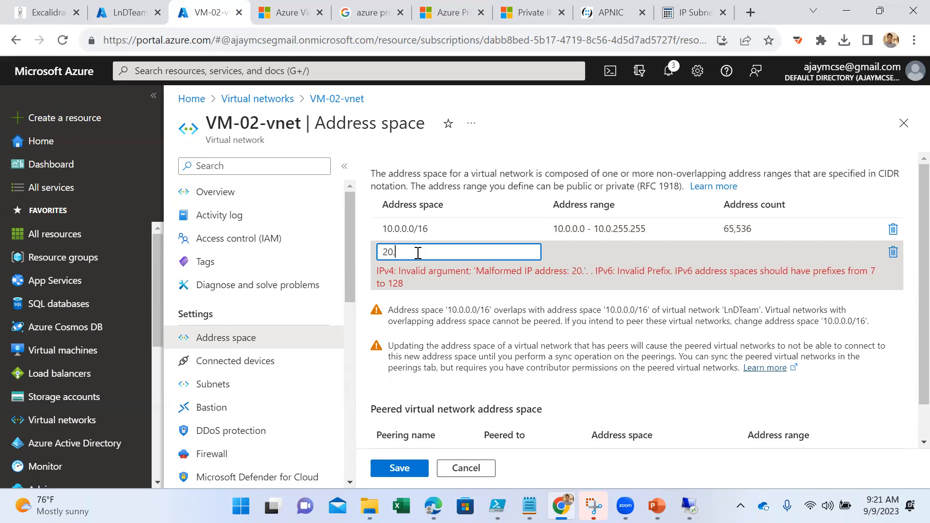
type("0.")
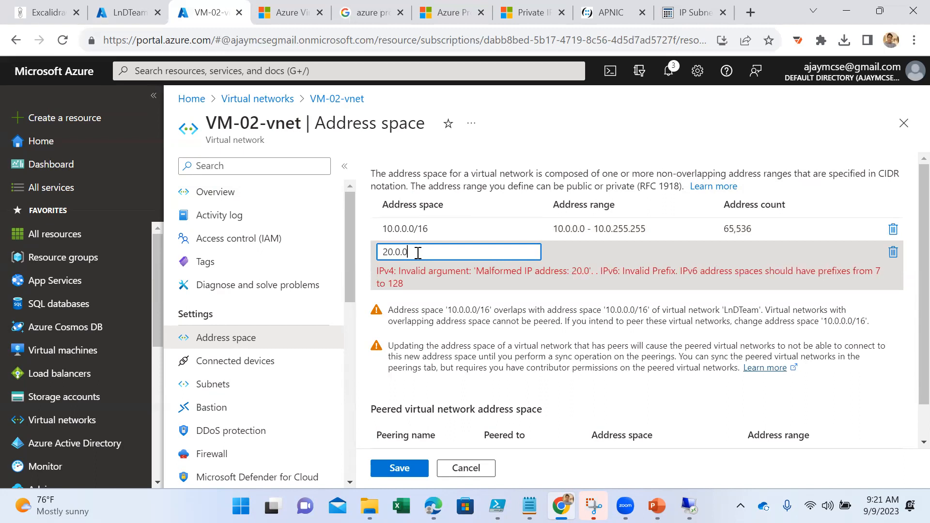
type("0.0/")
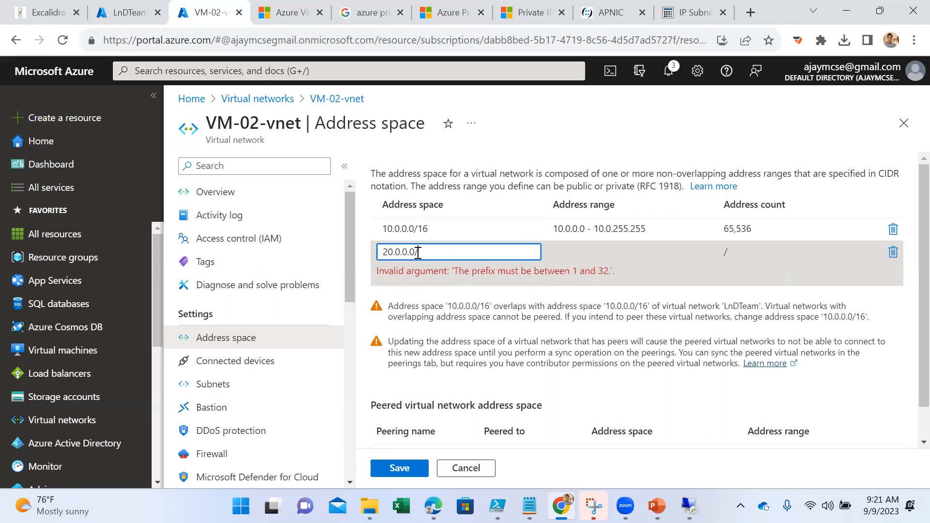
type("16")
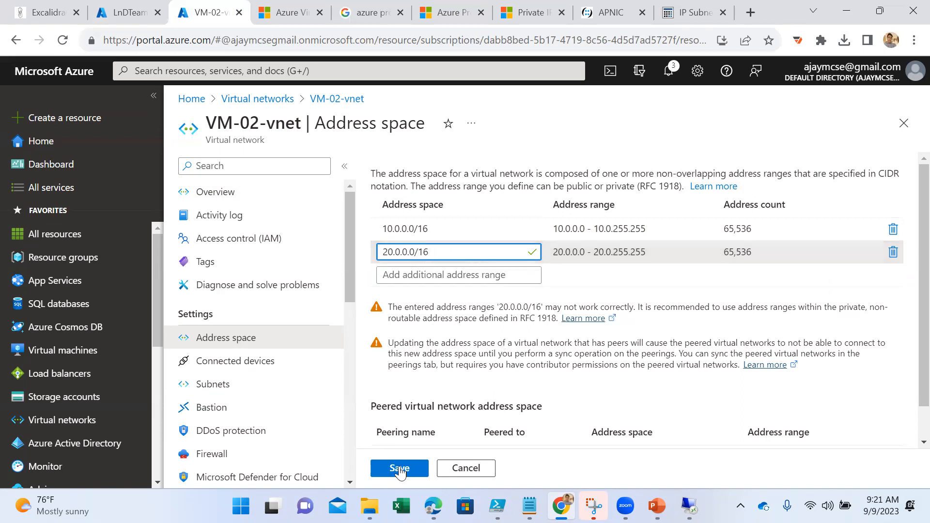
left_click(892, 228)
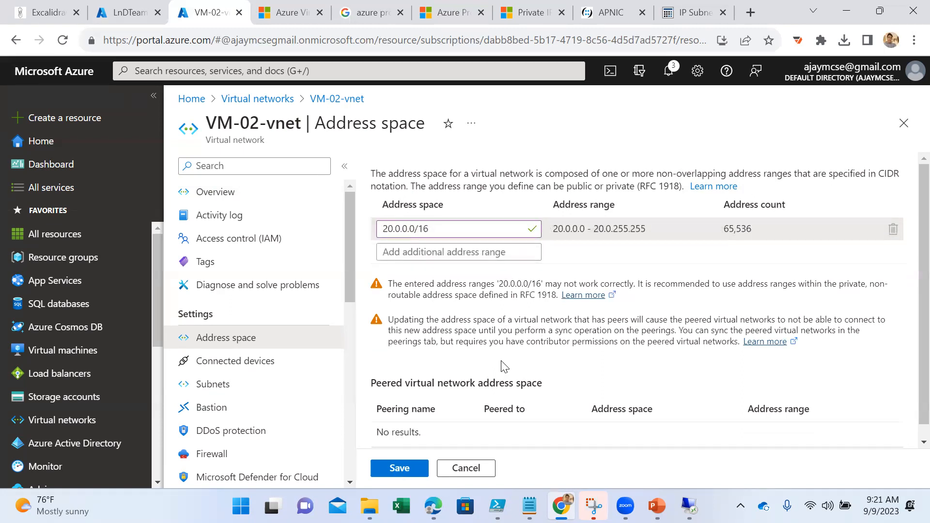
left_click(396, 470)
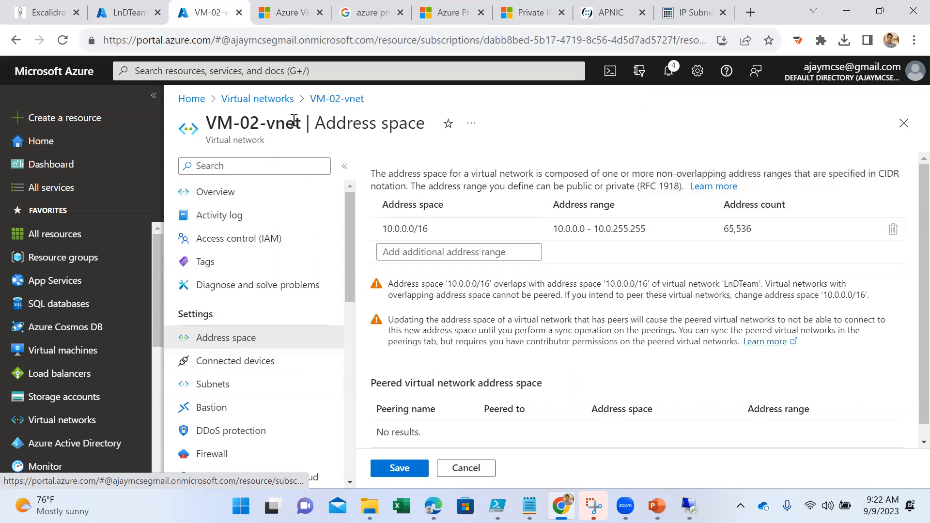
left_click(276, 98)
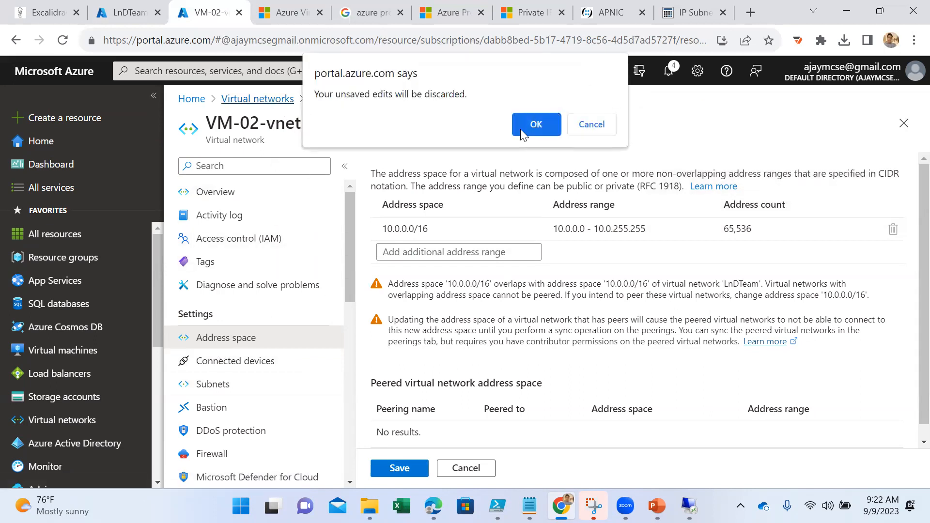
left_click(536, 126)
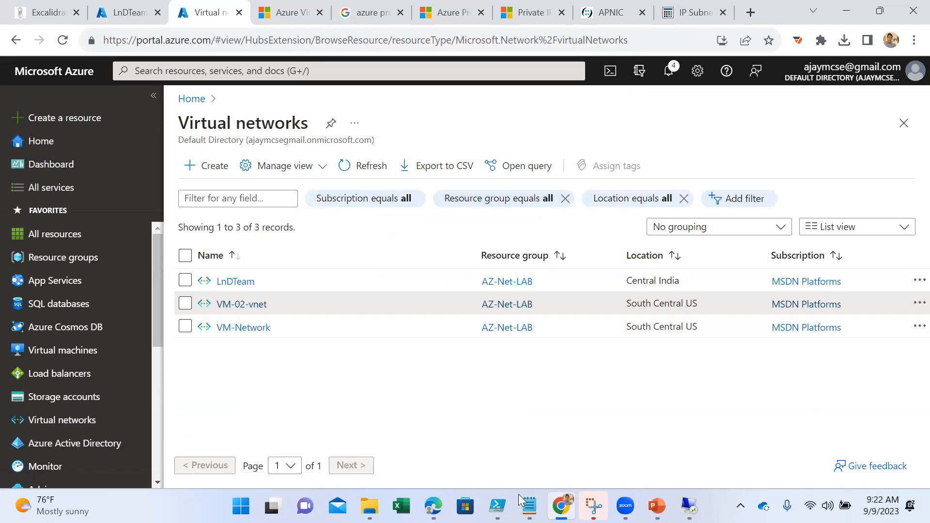
- Switch to Windows PowerShell ISE and look over the two untitled scripts already open
mouse_move(497, 505)
left_click(557, 455)
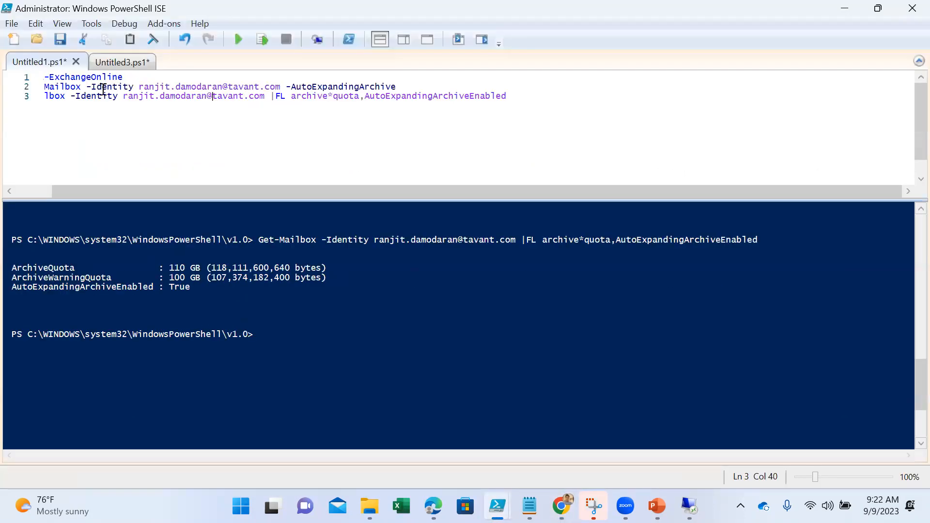
left_click(120, 62)
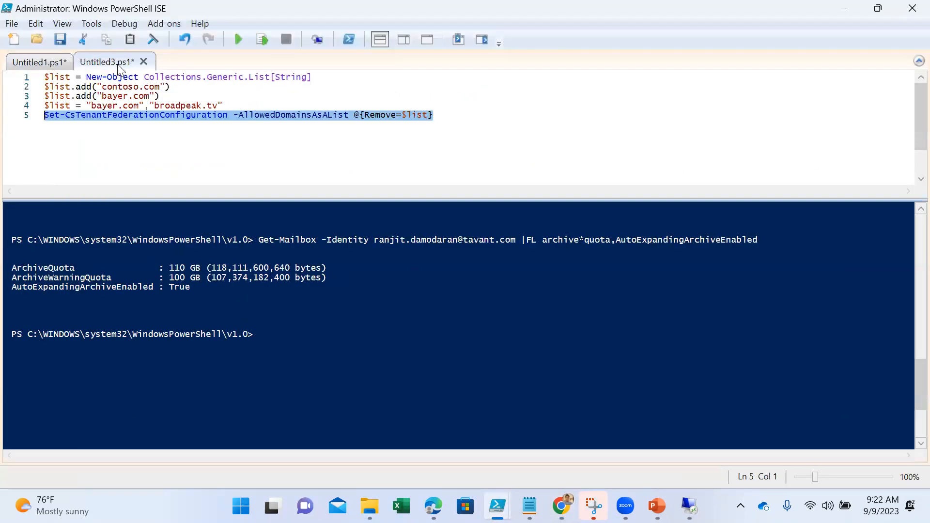
left_click(12, 23)
left_click(693, 148)
left_click(17, 60)
- Open the VMcreation.ps1 script from the 07-09-2023 folder
left_click(37, 39)
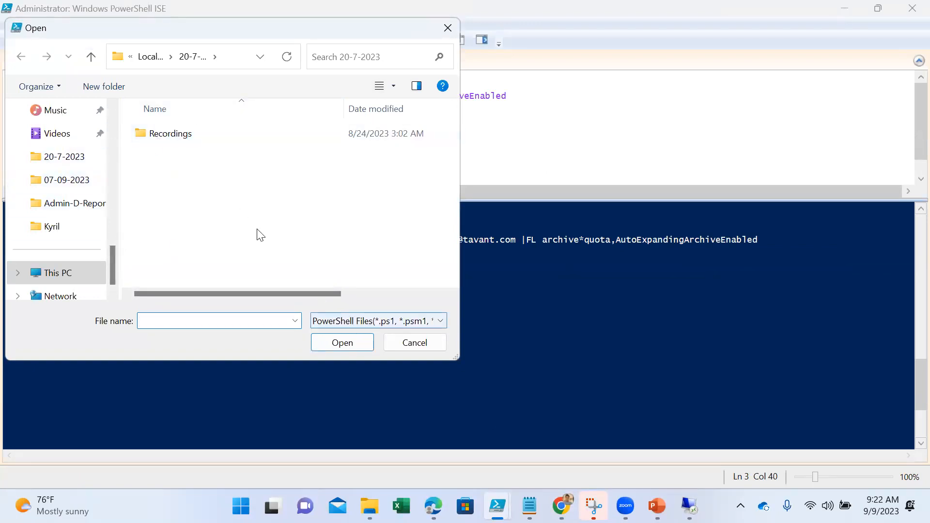
left_click(151, 57)
scroll(241, 254, "down", 1)
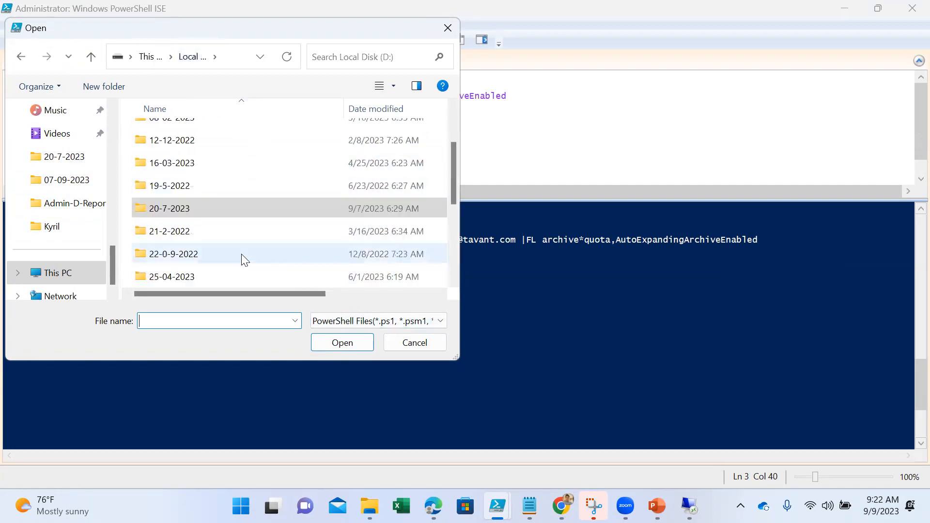
scroll(208, 249, "down", 2)
scroll(217, 200, "up", 2)
scroll(236, 213, "up", 1)
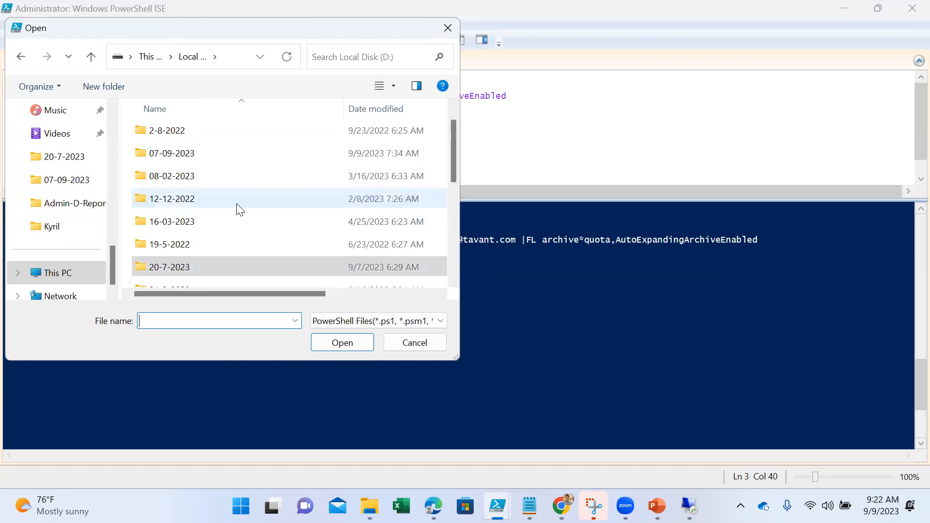
left_click(62, 181)
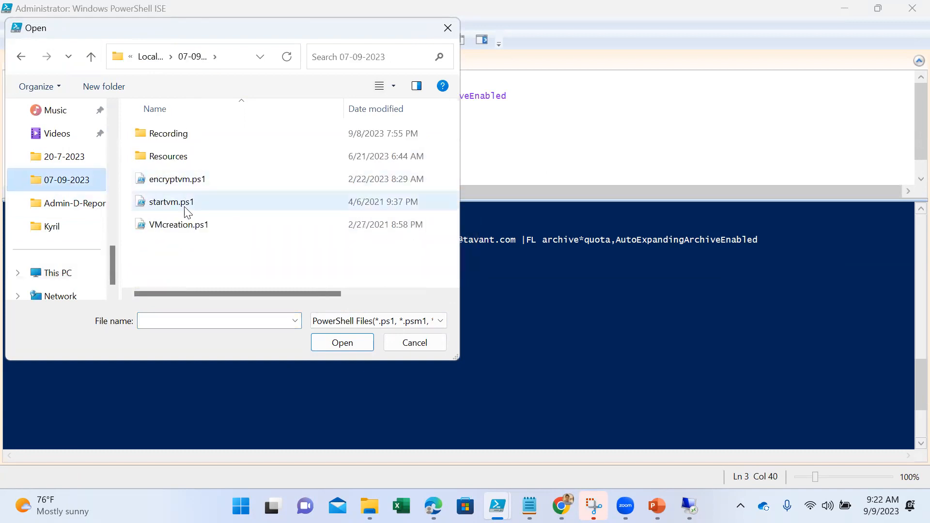
left_click(178, 224)
left_click(328, 346)
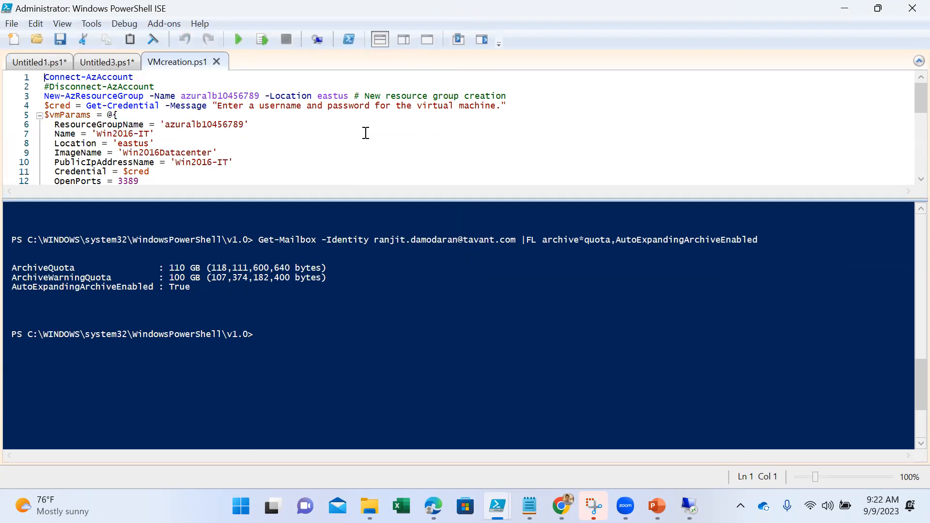
- Enlarge the script text to 125% and run only the Connect-AzAccount line
scroll(358, 135, "up", 3)
scroll(363, 136, "up", 1)
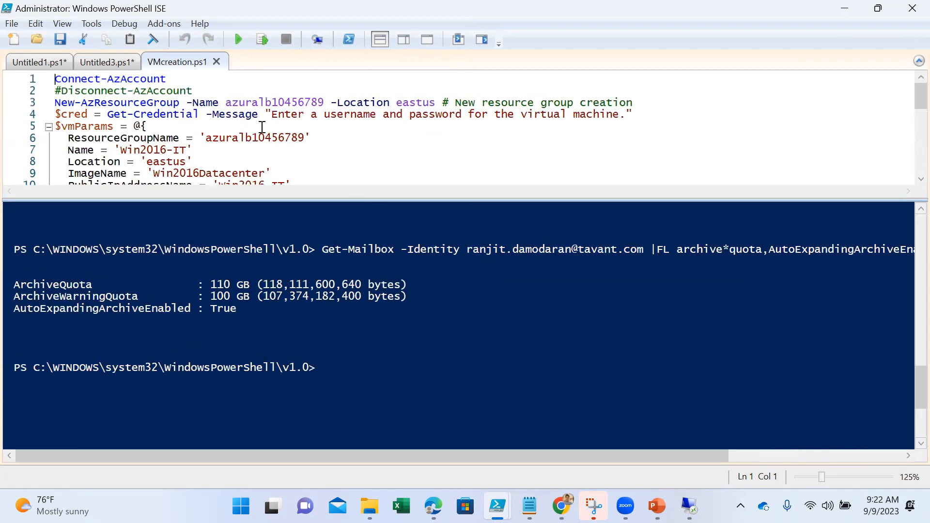
left_click(211, 125)
double_click(153, 79)
left_click(261, 41)
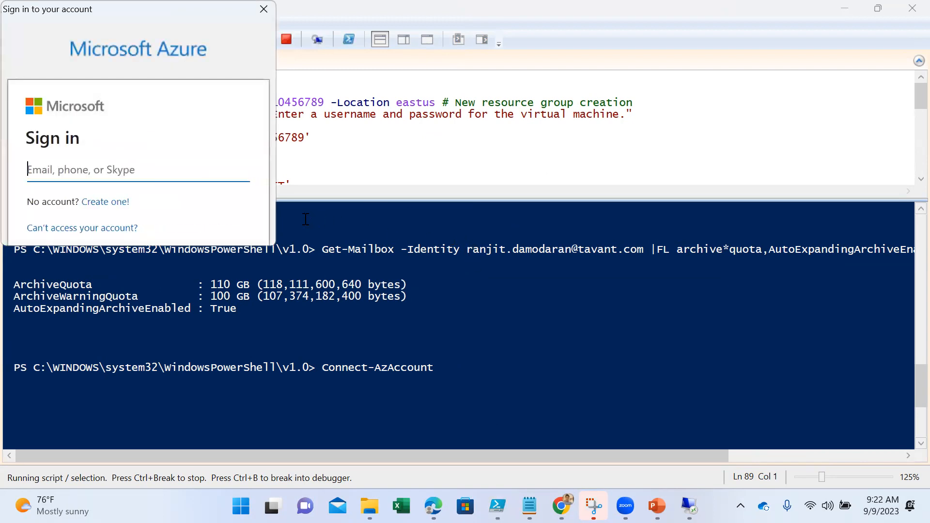
- Enter the account's e-mail at the Azure sign-in and request the verification notification on the phone
scroll(359, 228, "down", 3)
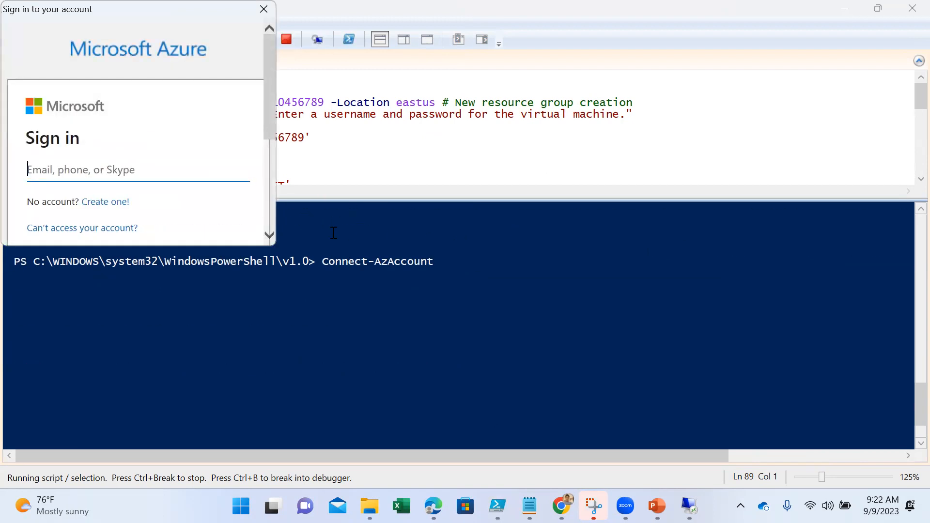
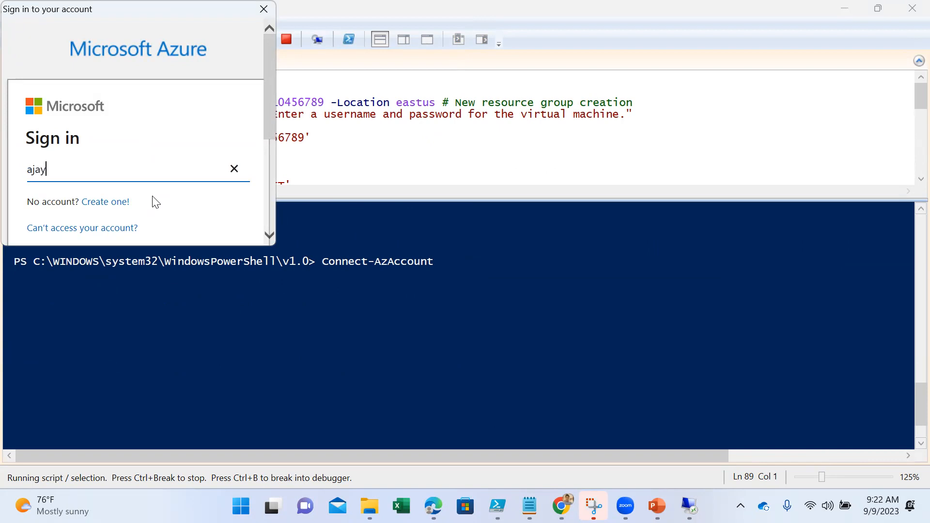
key("Return")
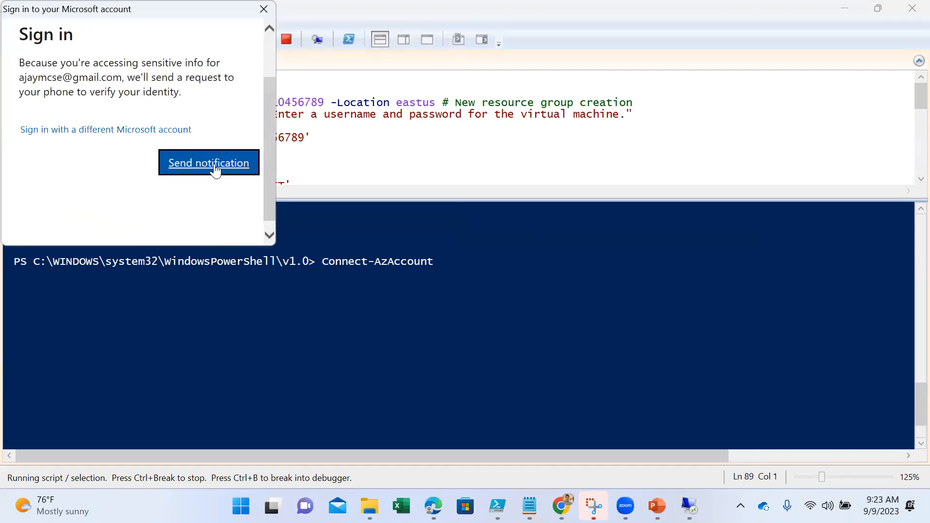
left_click(215, 170)
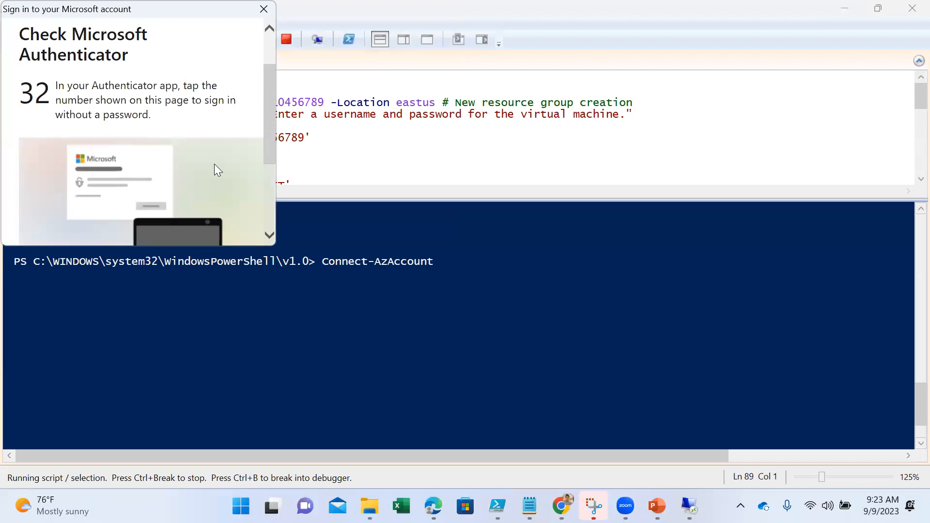
scroll(214, 165, "down", 3)
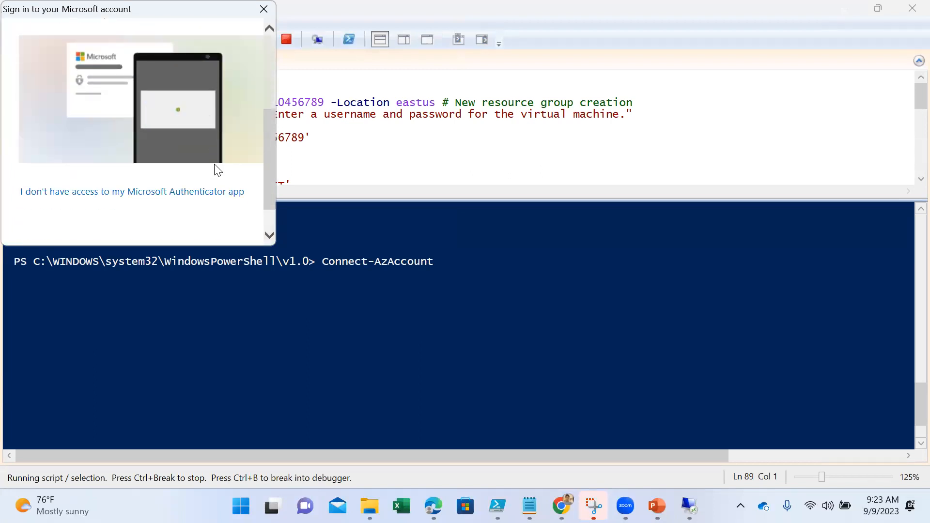
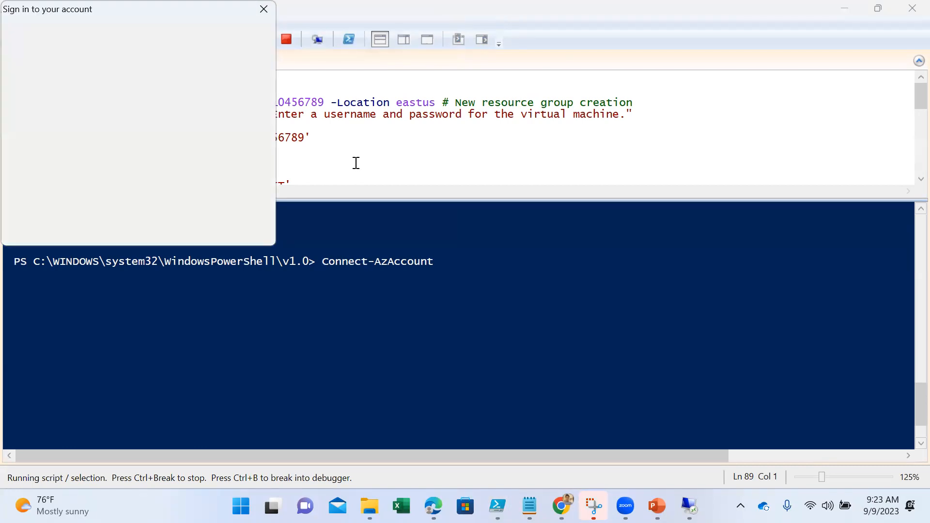
- Complete the Azure sign-in by picking a saved account
left_click(145, 183)
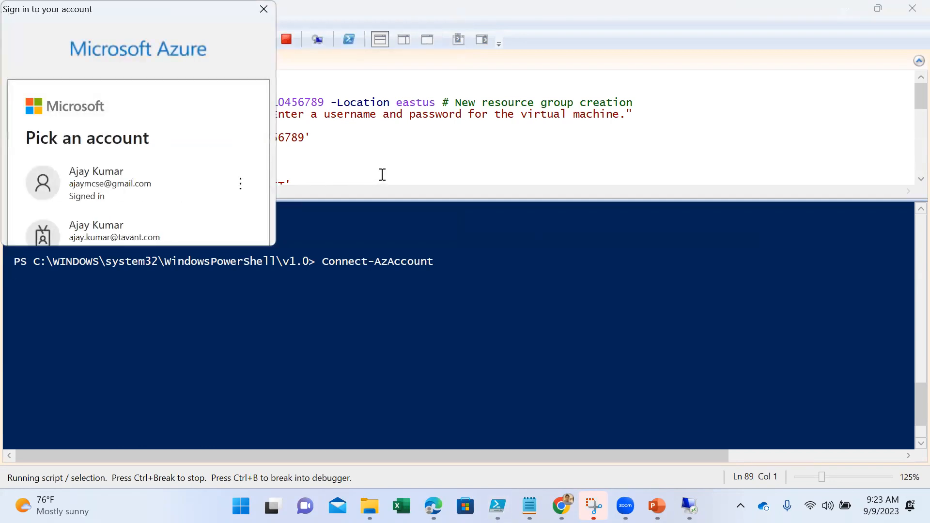
left_click(107, 191)
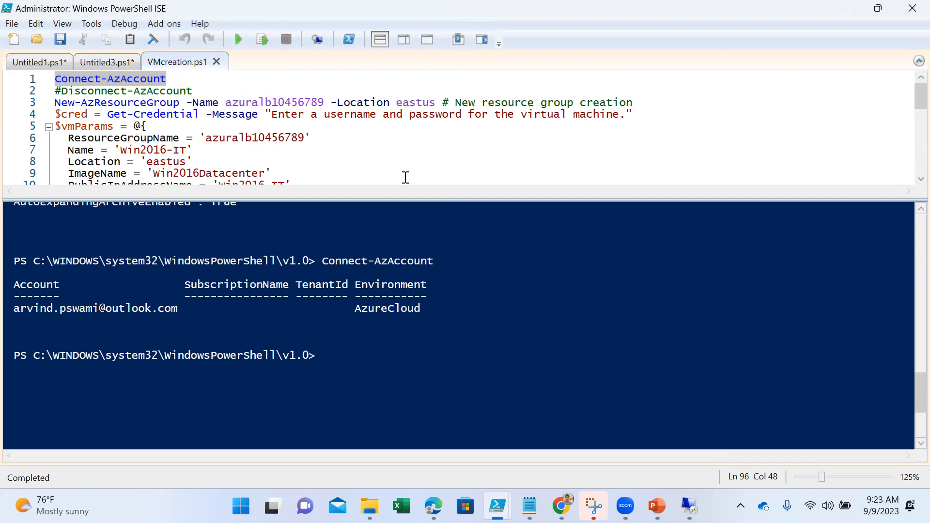
- Uncomment the Disconnect-AzAccount line in VMcreation.ps1 and run only that line to sign out of Azure
left_click(62, 94)
key("BackSpace")
key("shift+End")
left_click(259, 39)
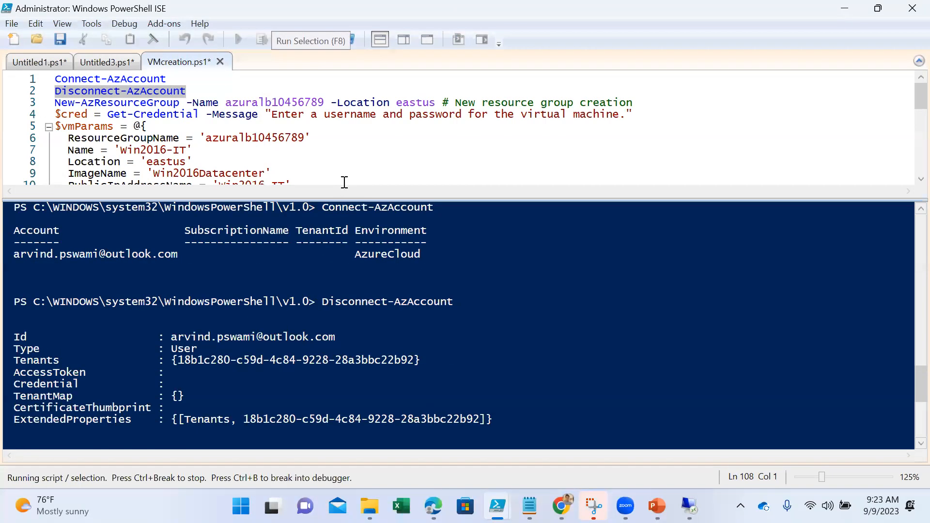
left_click(288, 168)
- Run only the Connect-AzAccount line and sign in with the account e-mail, requesting the phone verification notification
left_click(139, 80)
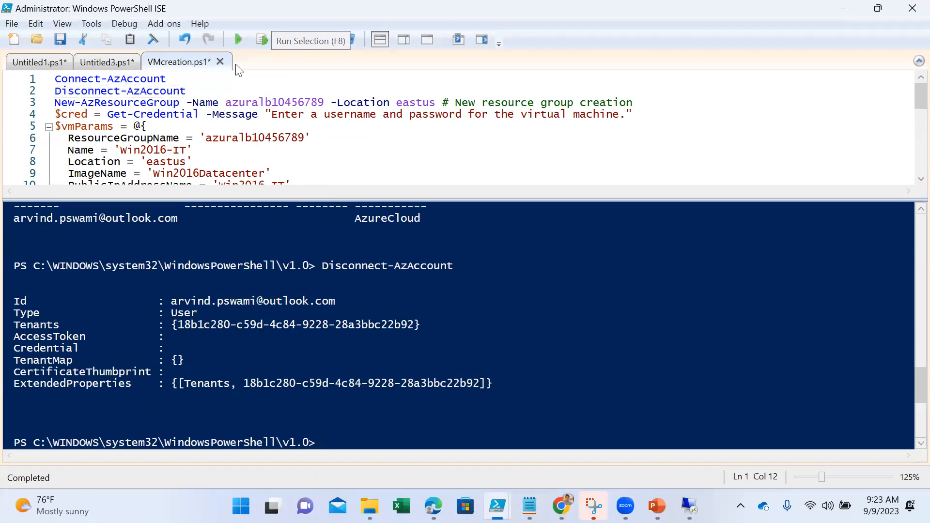
left_click(262, 40)
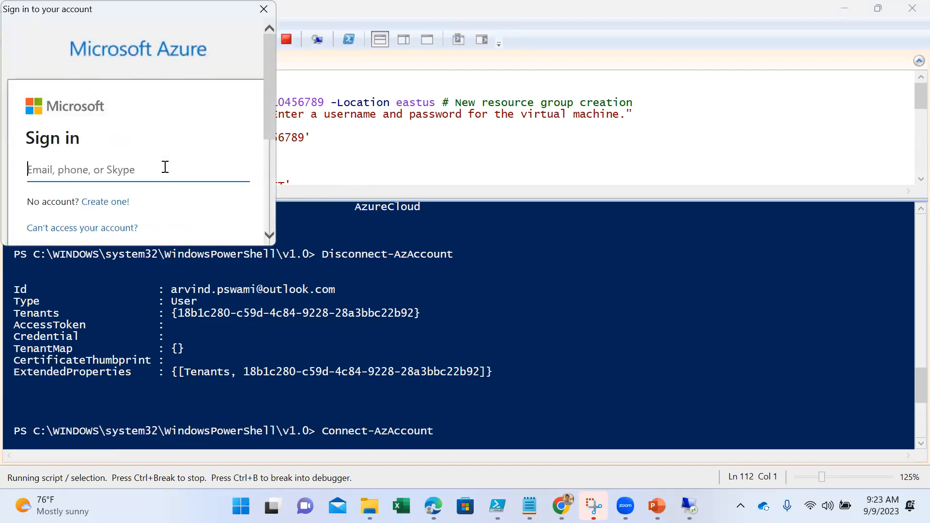
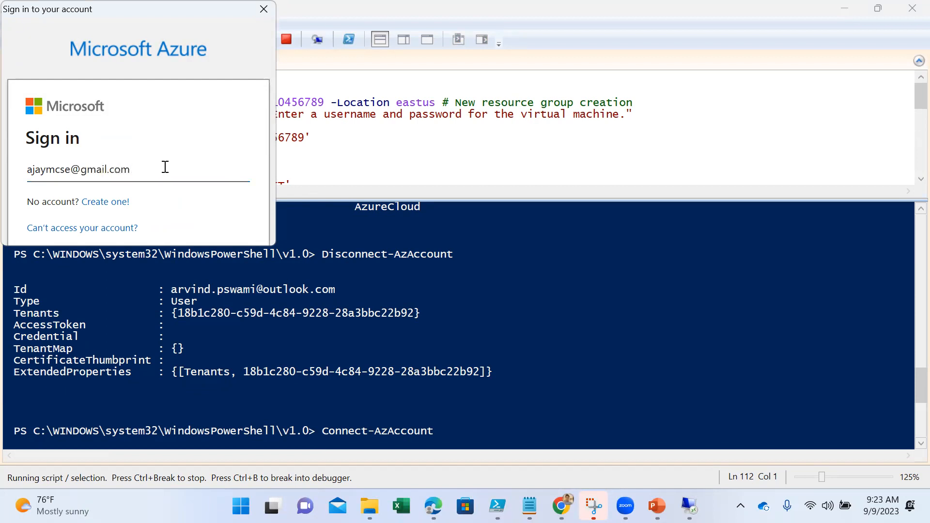
key("Return")
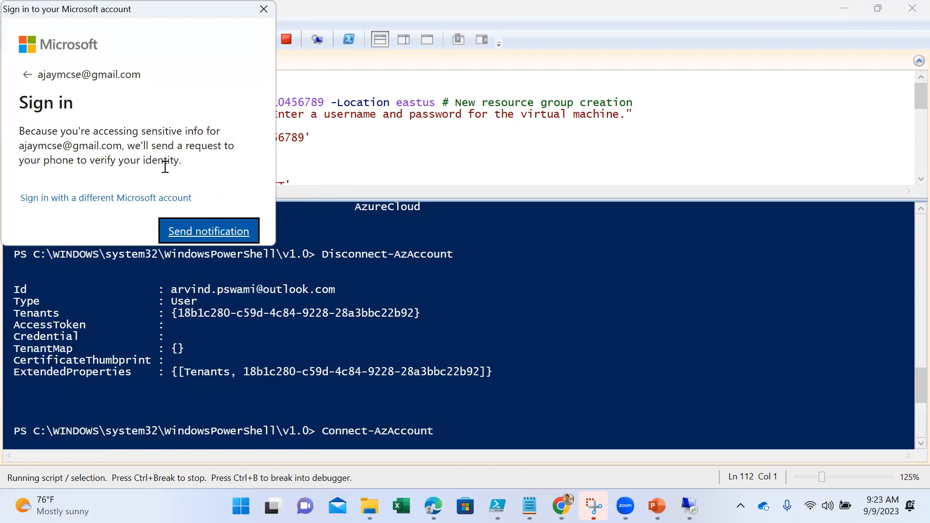
left_click(213, 234)
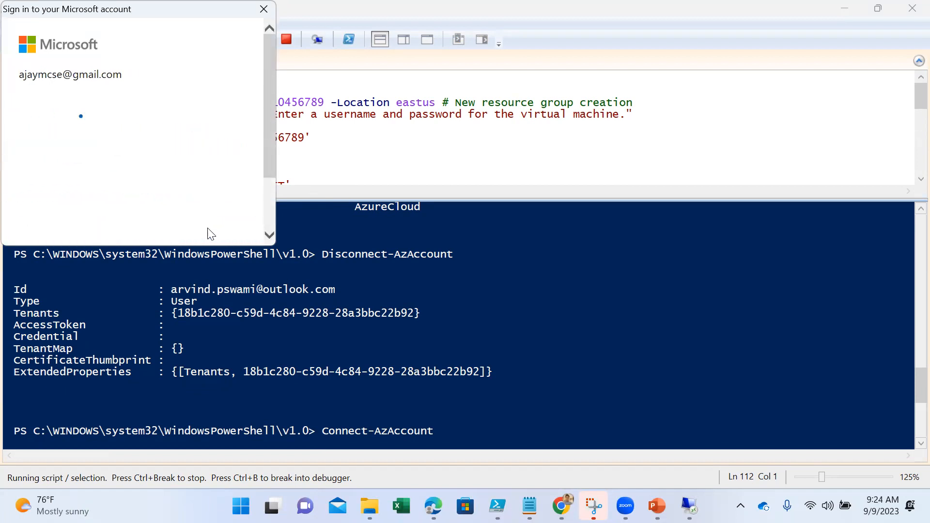
scroll(197, 207, "down", 3)
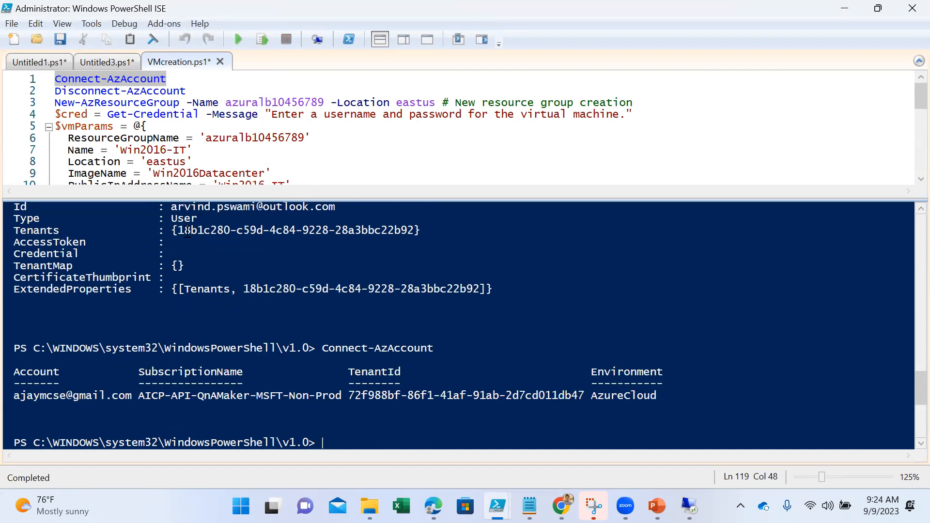
scroll(368, 322, "down", 1)
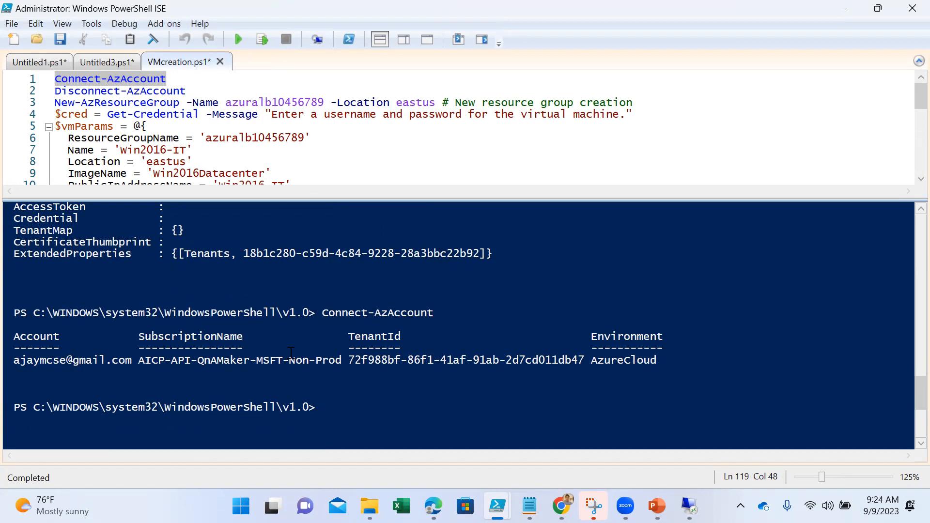
left_click(342, 160)
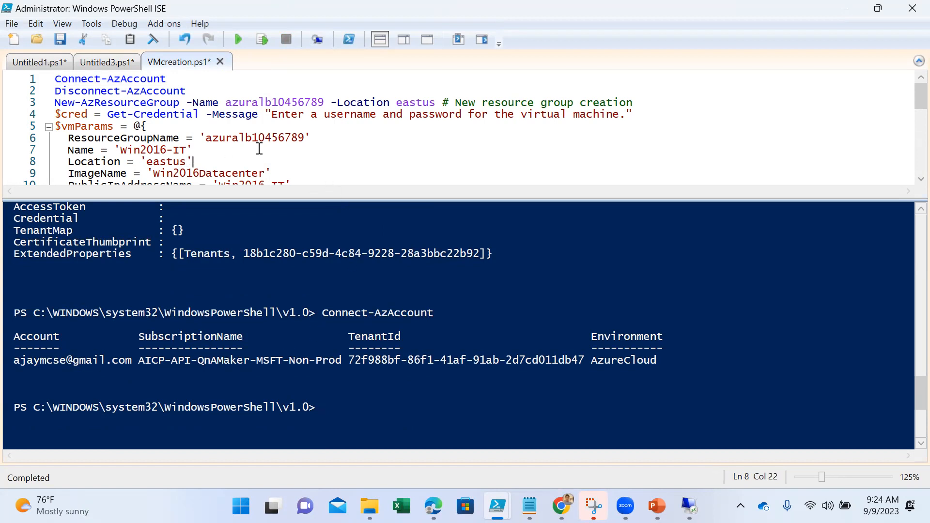
mouse_move(626, 506)
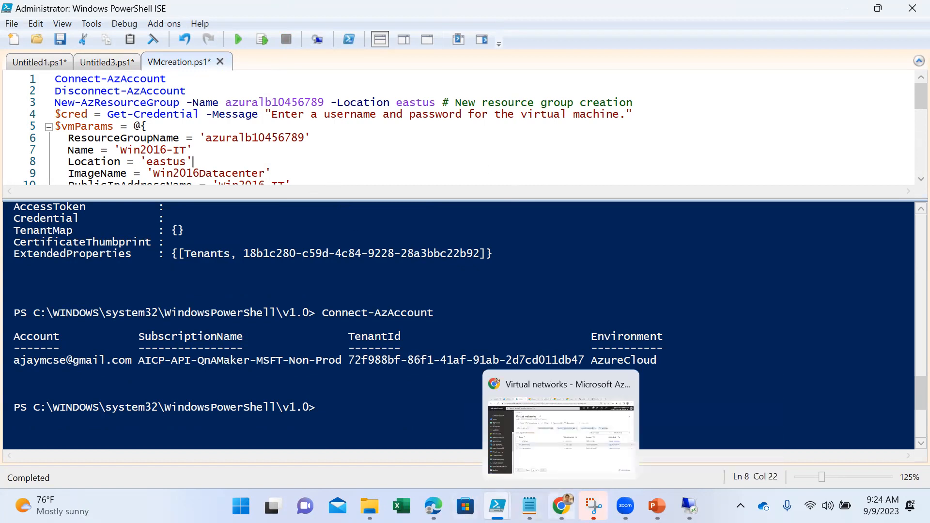
left_click(303, 148)
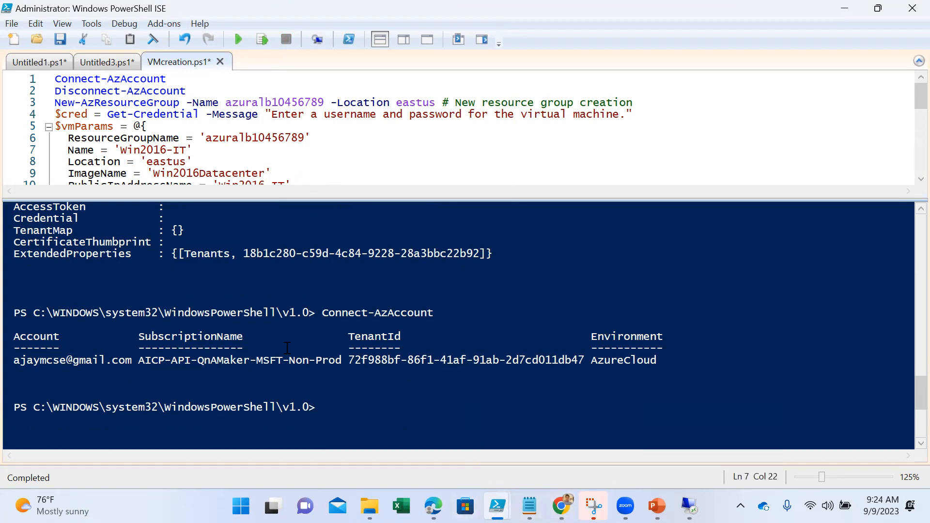
- Switch to the Azure portal in Chrome and force delete the virtual machine VM-02, confirming with the word "delete"
key("alt+Tab")
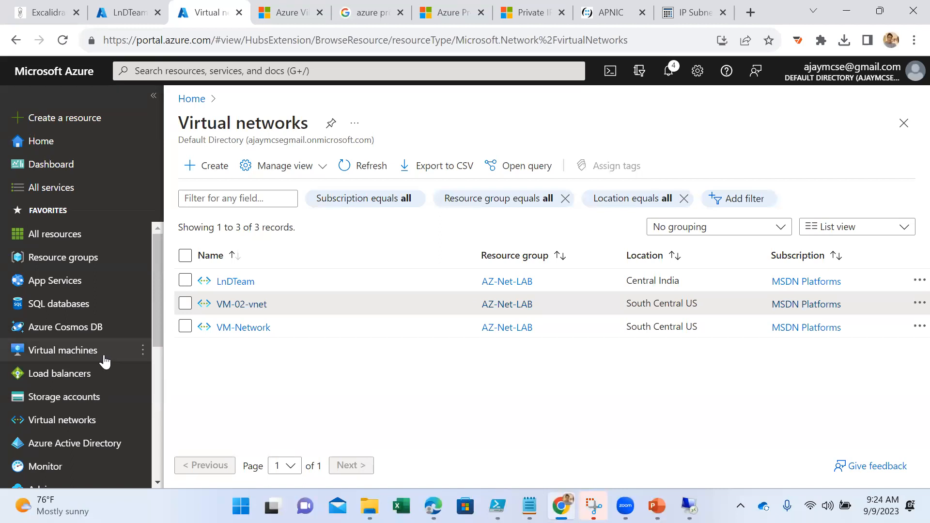
left_click(62, 349)
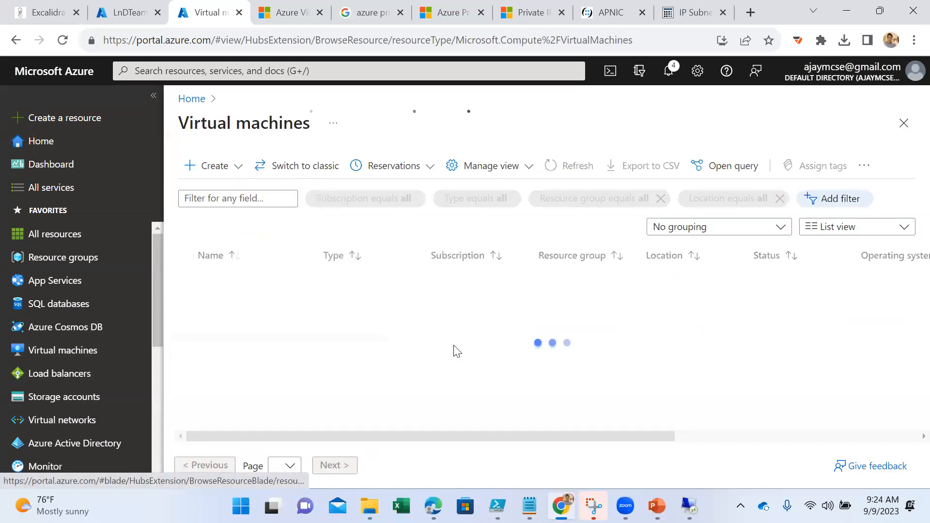
left_click(185, 303)
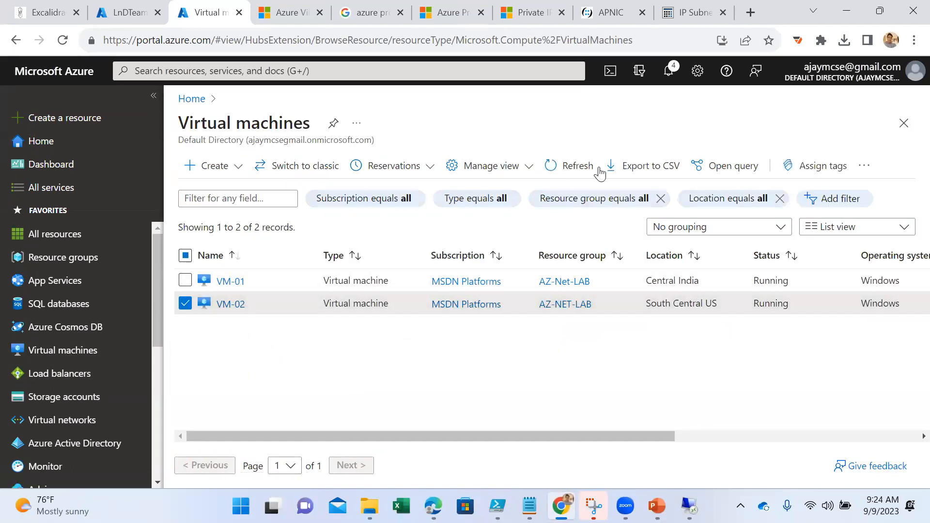
left_click(864, 167)
left_click(818, 259)
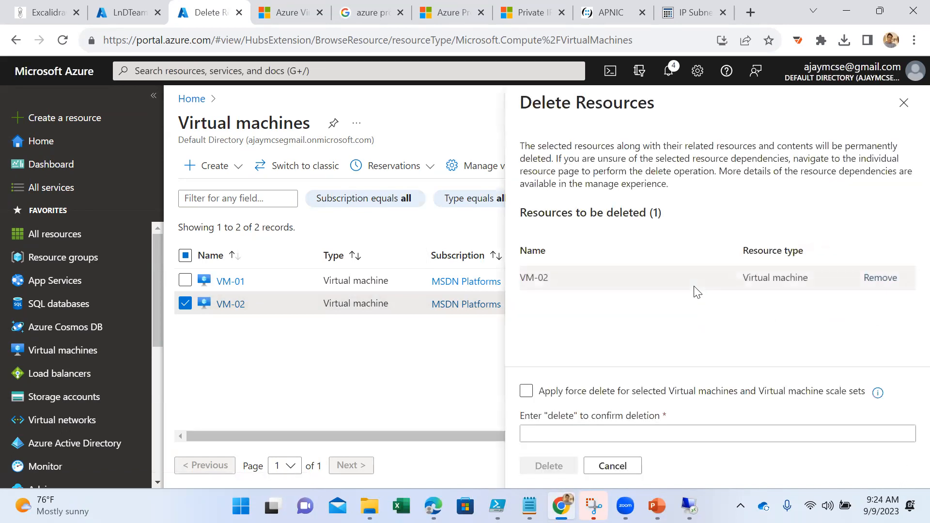
left_click(632, 433)
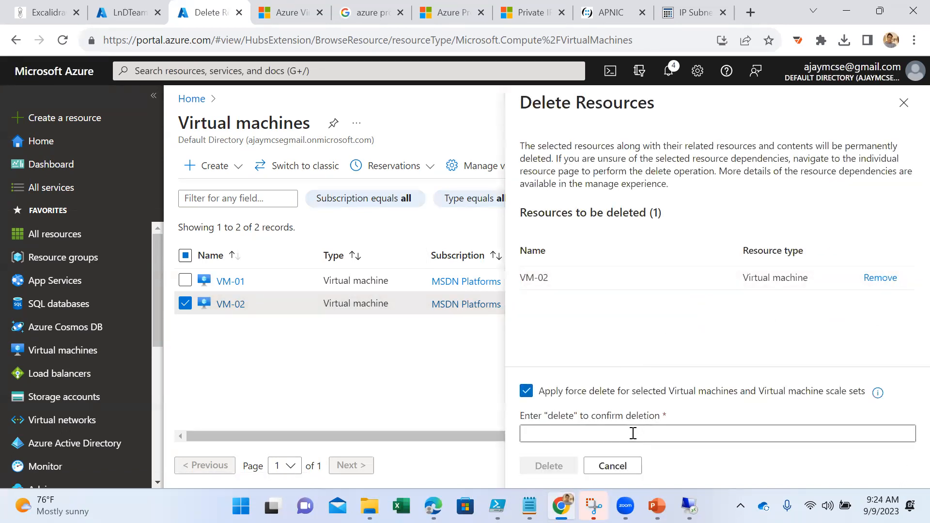
type("VM-02")
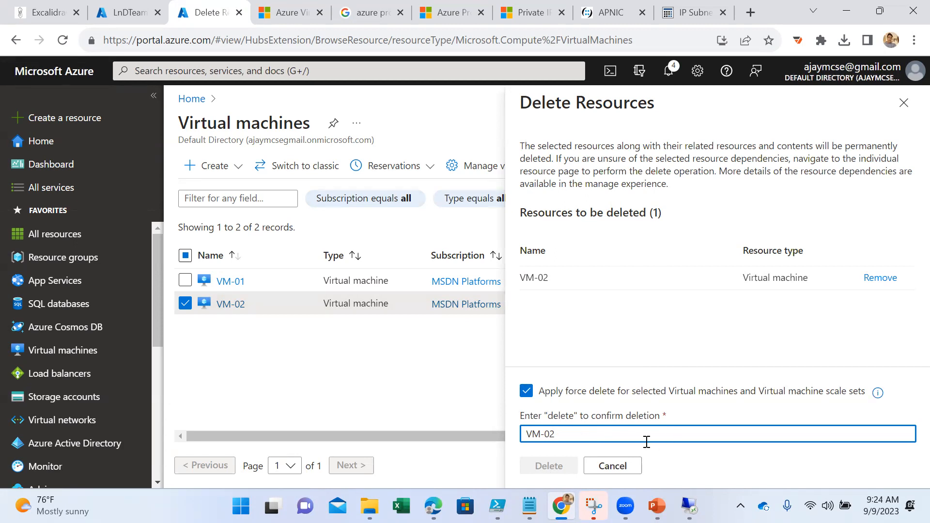
left_click_drag(648, 434, 504, 439)
type("delete")
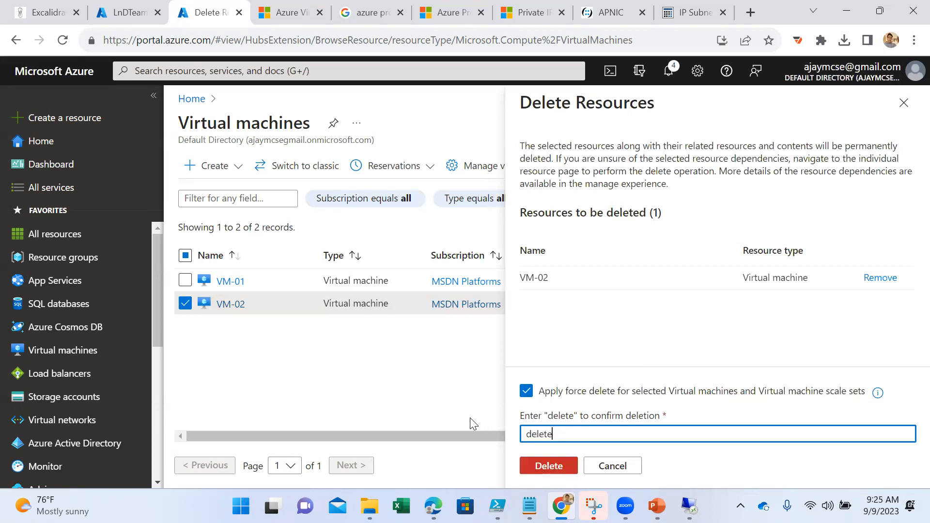
left_click(554, 472)
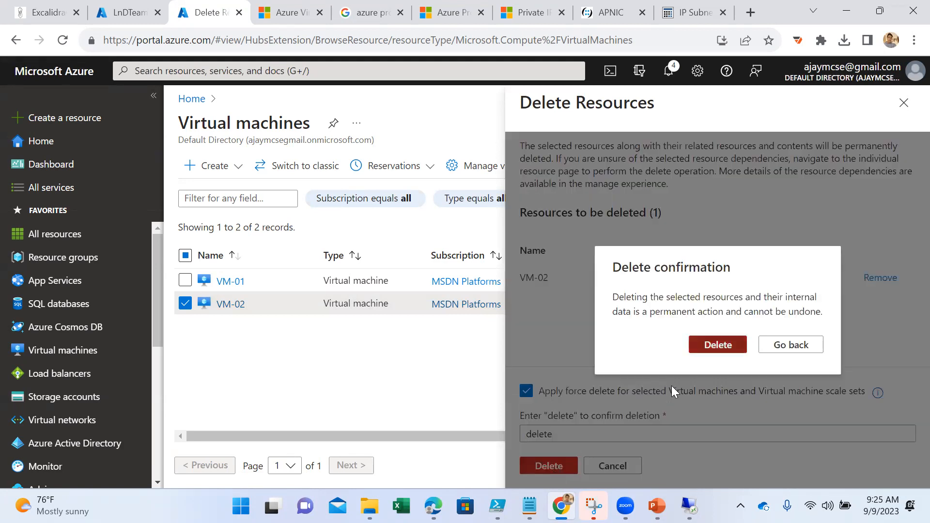
key("Return")
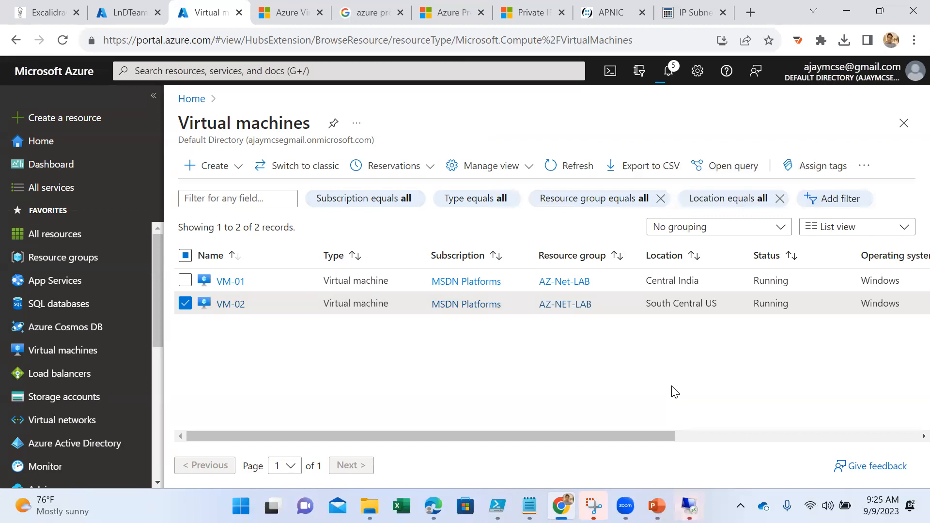
- Check the VM-02 remote desktop session and refresh the portal's list of virtual machines
mouse_move(688, 505)
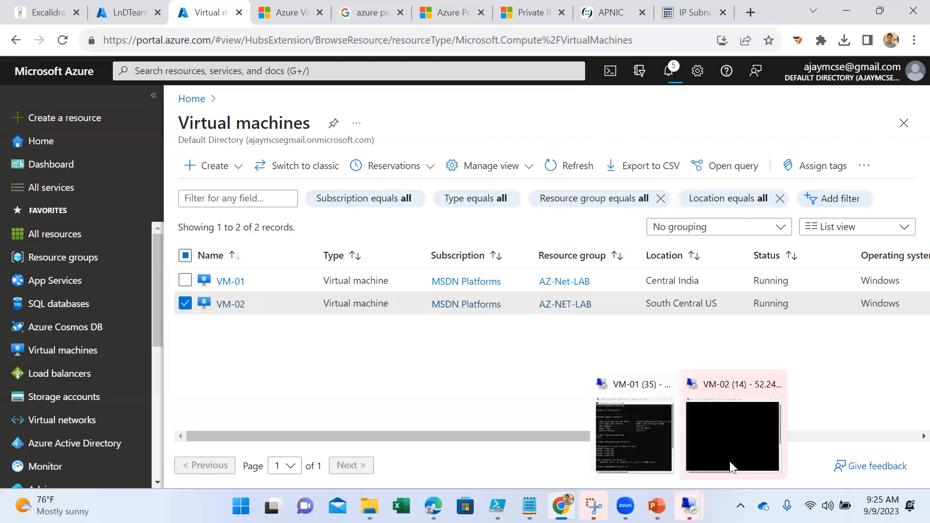
left_click(731, 421)
left_click(787, 235)
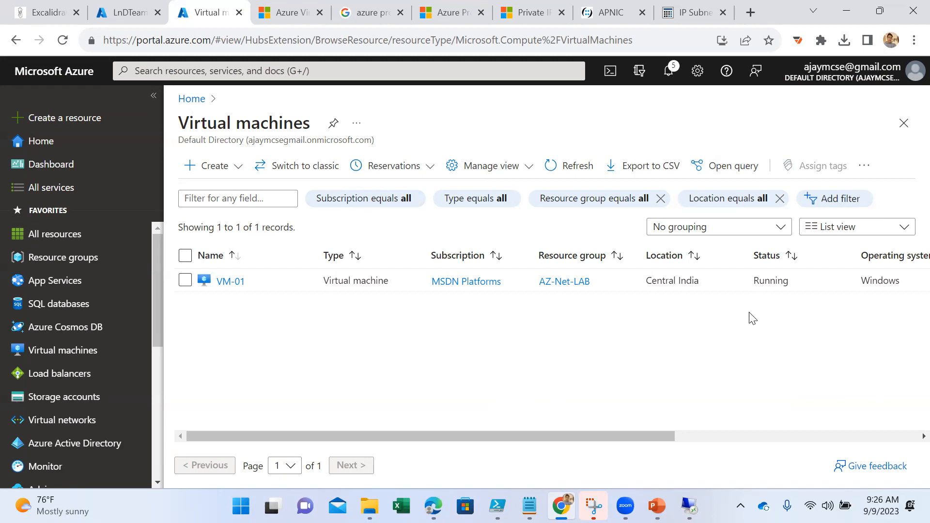
left_click(576, 167)
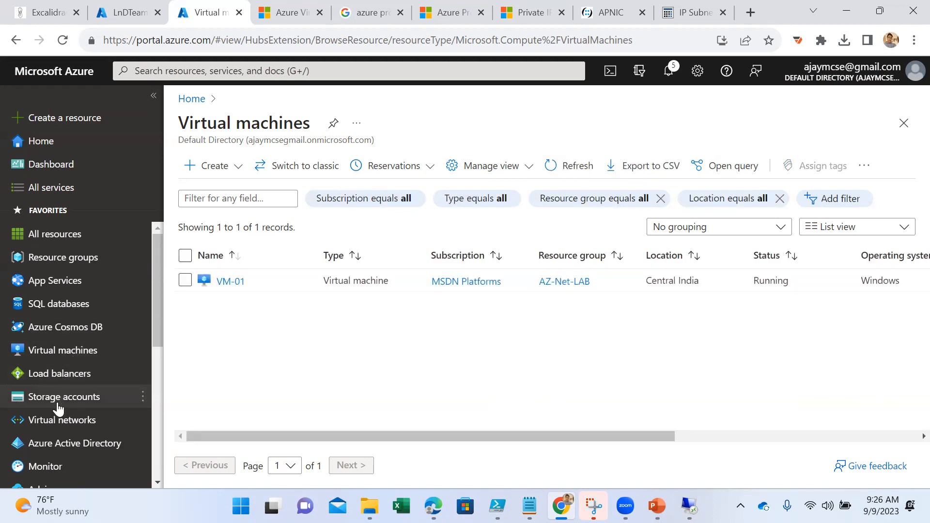
- Try to delete the VM-02-vnet virtual network from its overview page and return to the virtual networks list
left_click(59, 420)
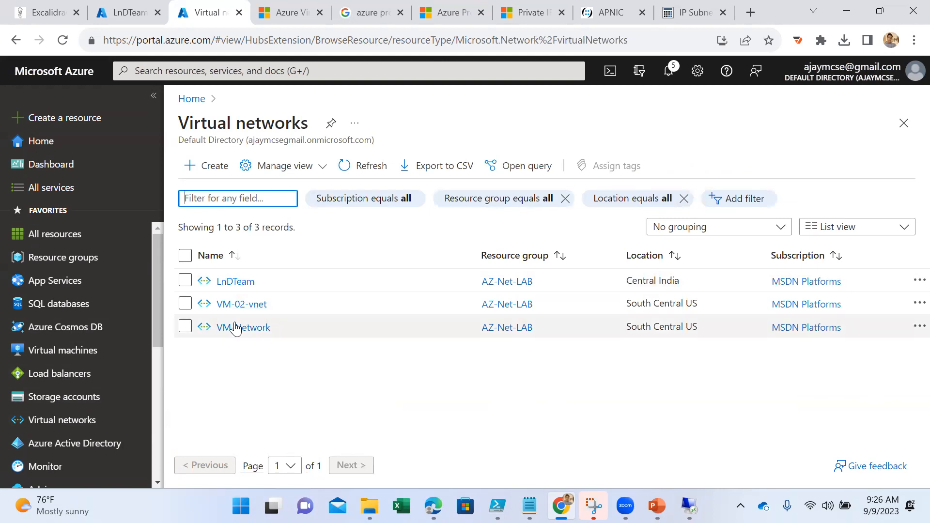
left_click(185, 326)
left_click(185, 304)
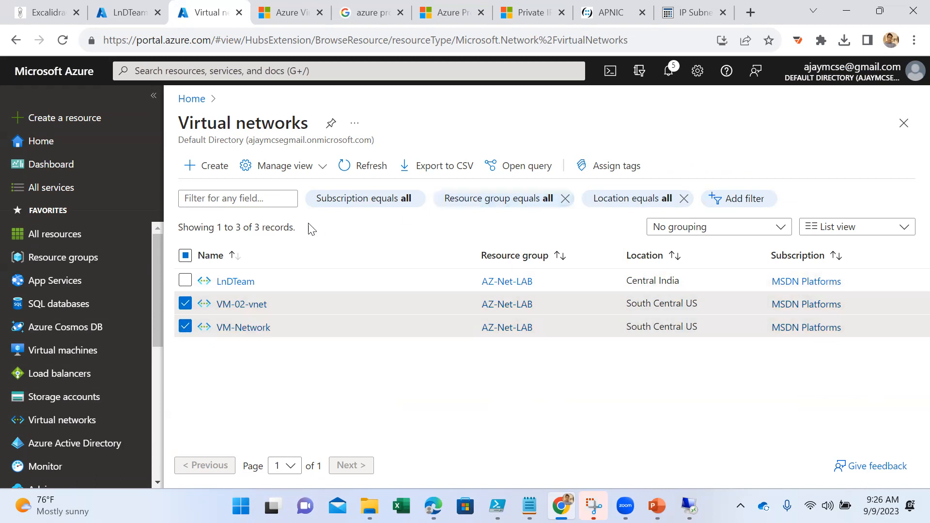
left_click(241, 305)
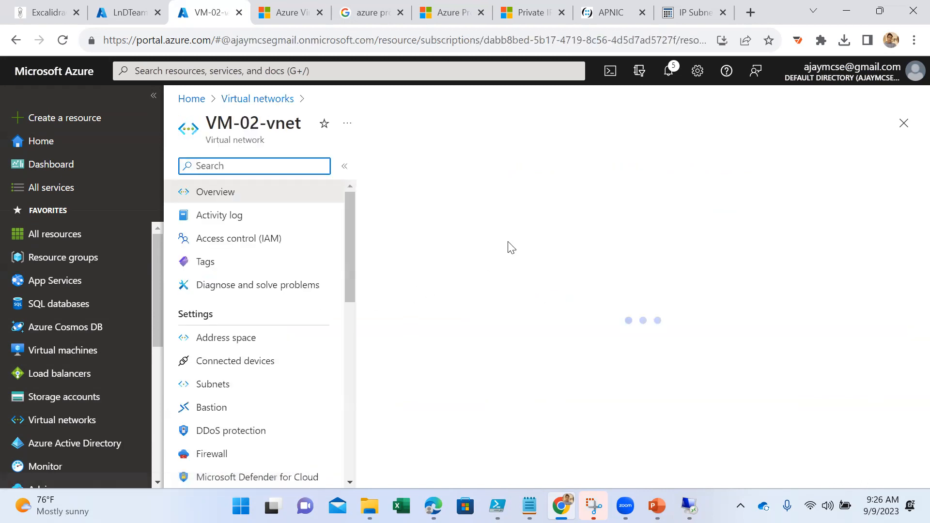
left_click(470, 174)
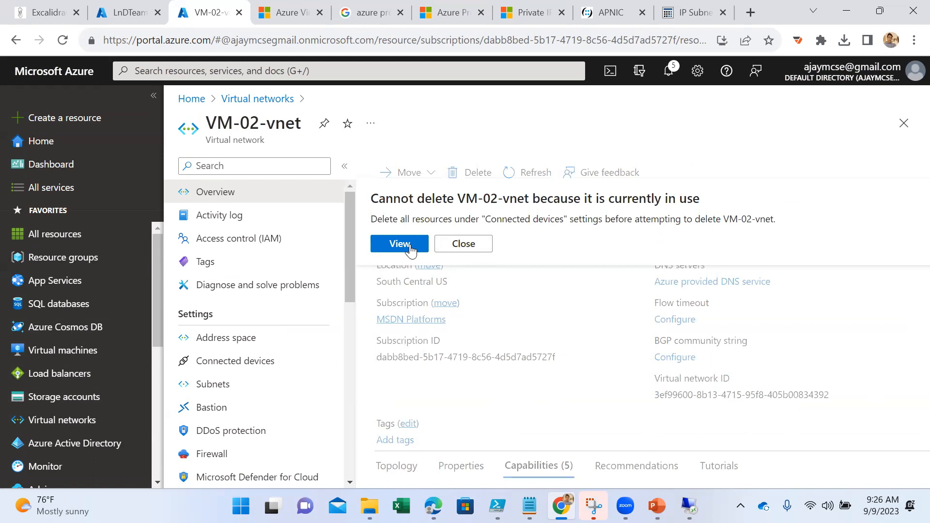
left_click(471, 244)
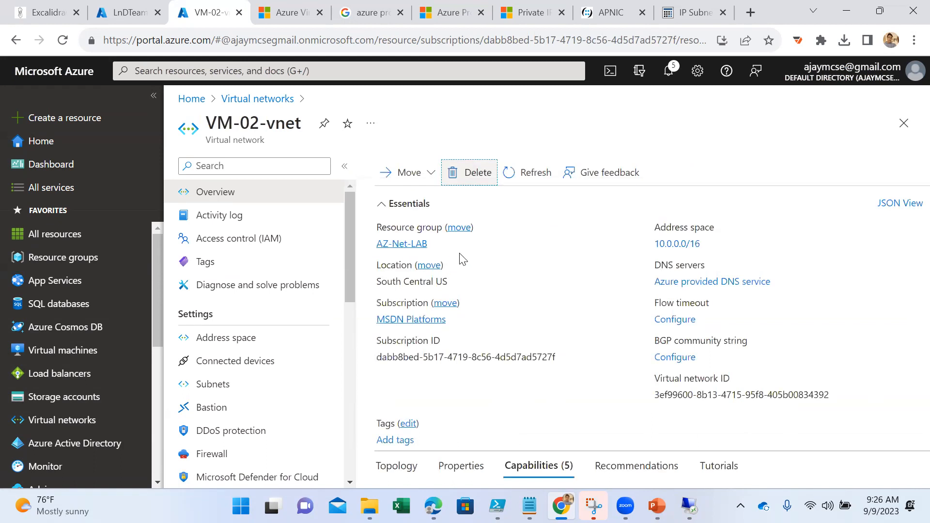
left_click(278, 98)
left_click(252, 305)
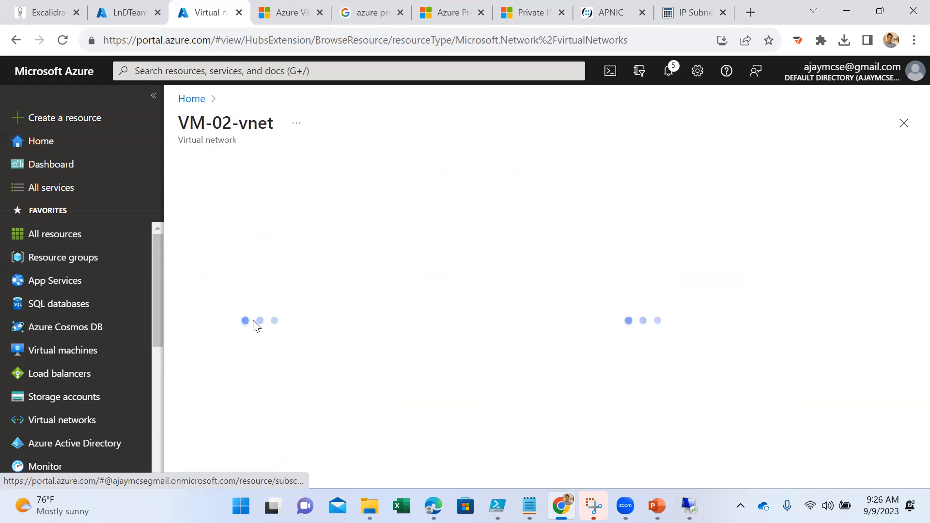
left_click(274, 100)
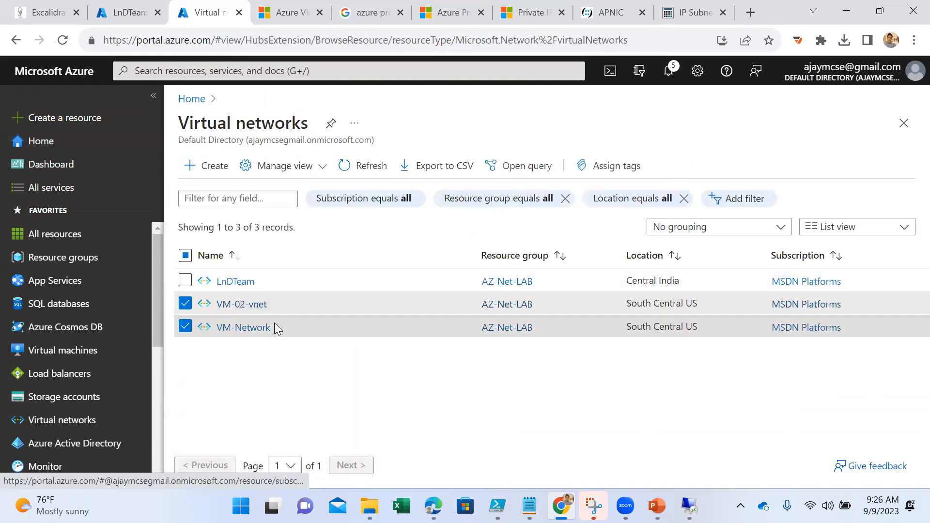
- Start a new virtual network in the AZ-Net-LAB resource group and set its region to (US) East US 2
left_click(208, 166)
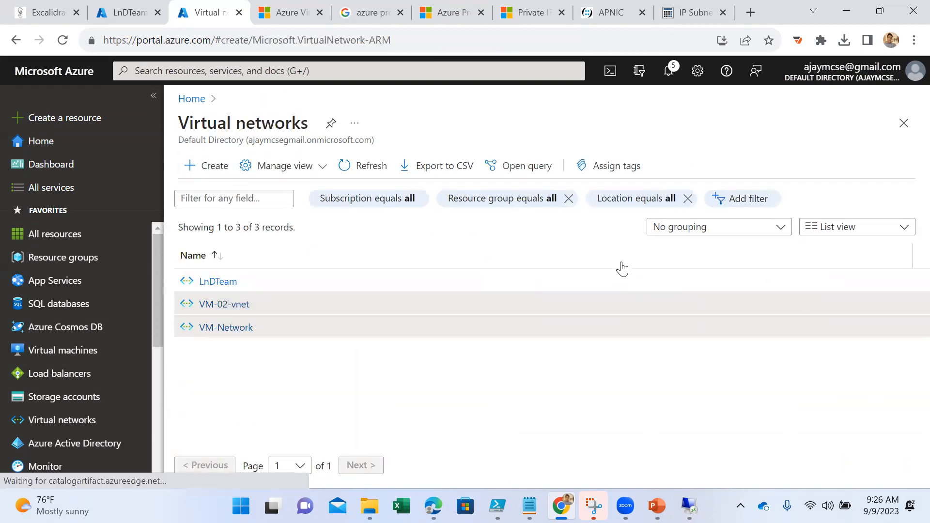
scroll(397, 278, "down", 3)
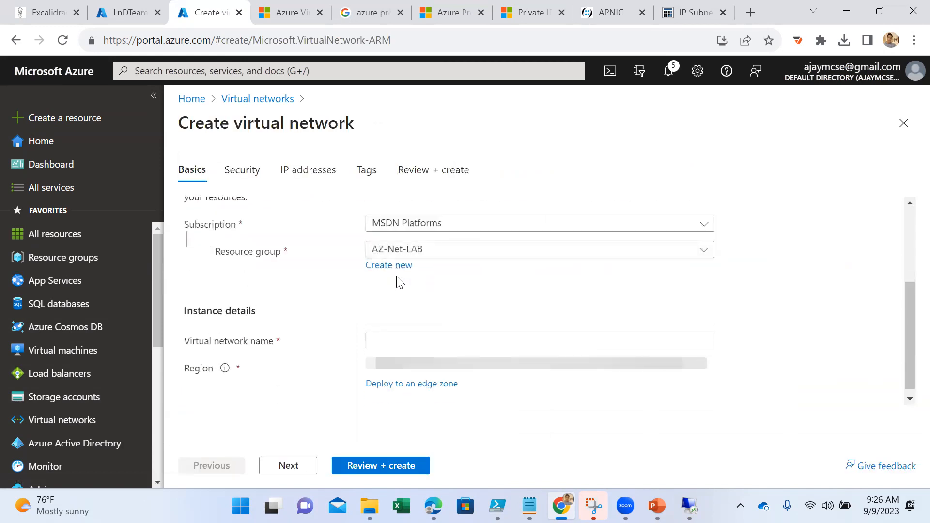
scroll(444, 285, "down", 1)
left_click(427, 324)
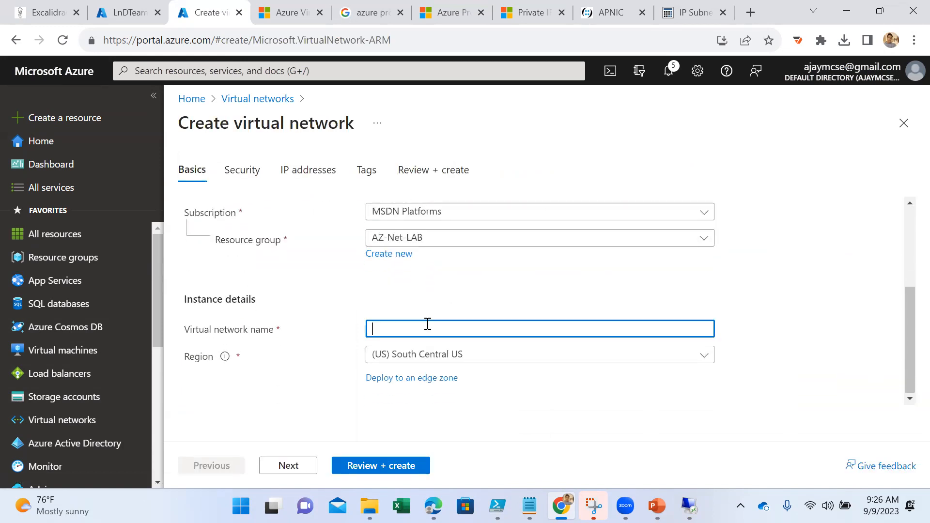
left_click(581, 355)
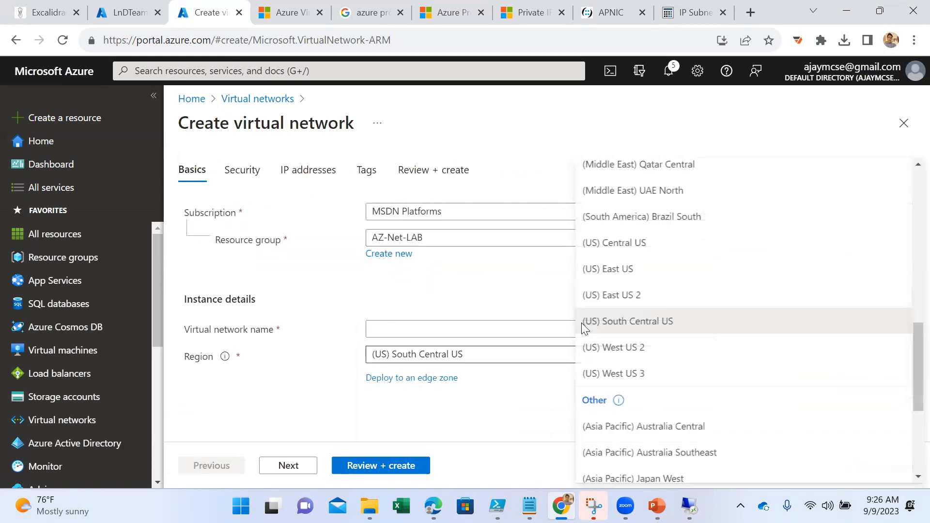
left_click(624, 295)
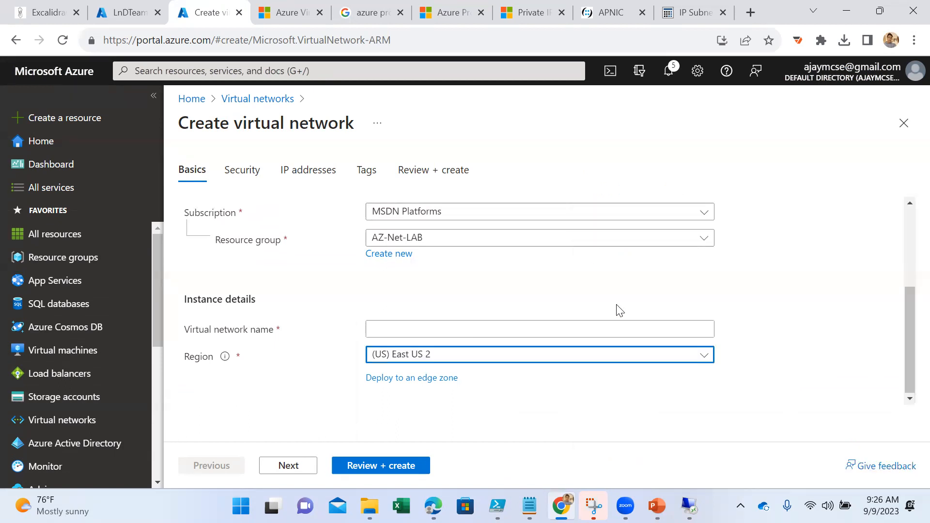
- Name the virtual network US-VM and proceed to its IP address settings
key("shift+Tab")
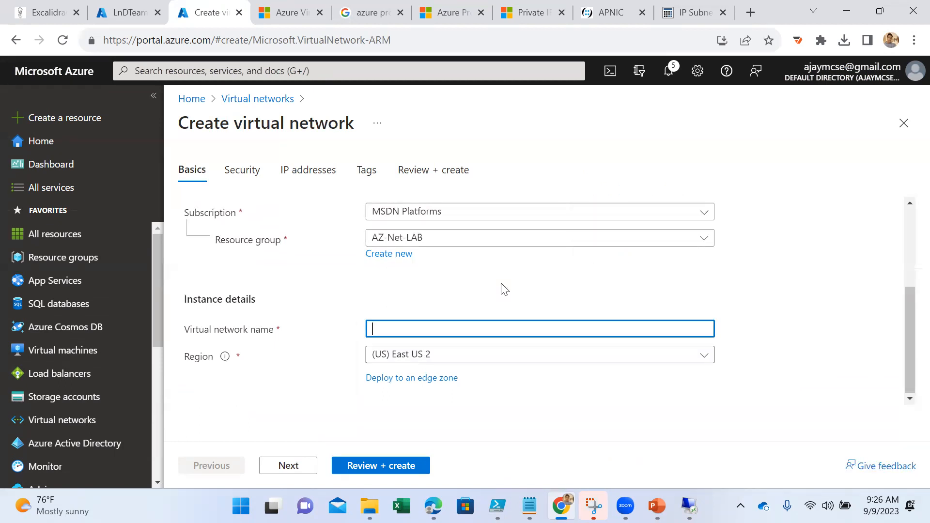
left_click(550, 486)
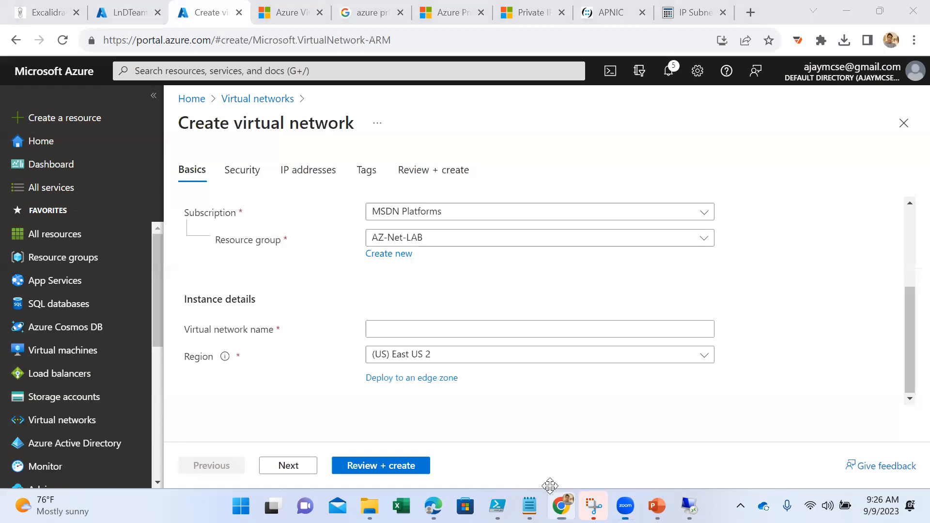
left_click(396, 324)
type("V")
type("US-")
type("VM")
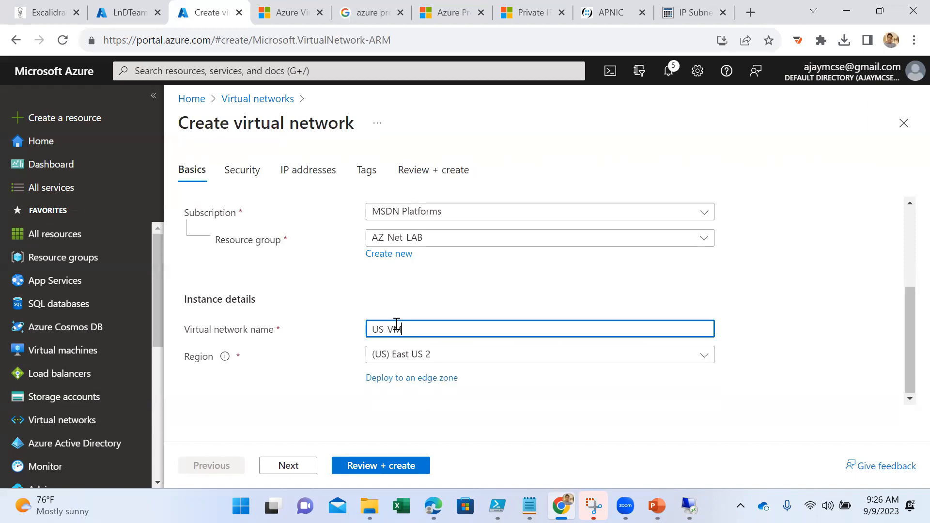
left_click(289, 465)
left_click(307, 465)
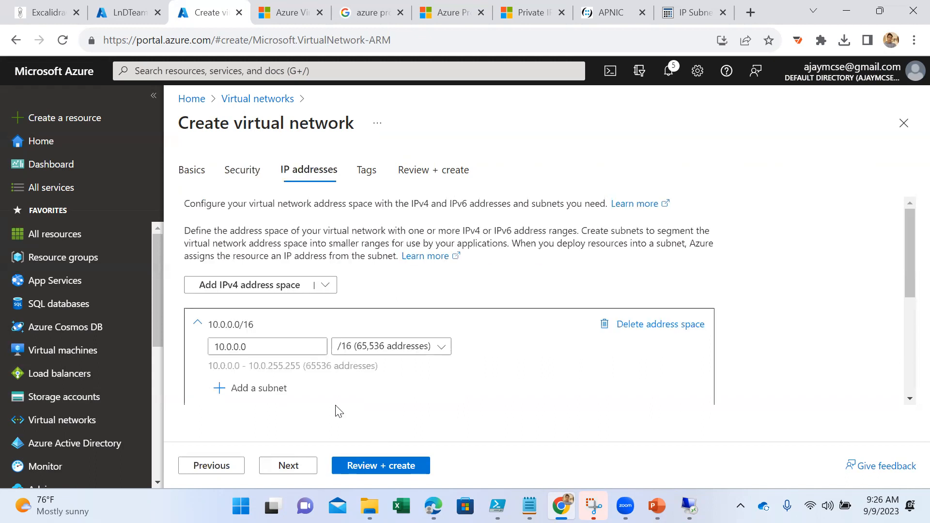
- Remove the default subnet and set the virtual network's IPv4 address space to 192.168.0.0/16
scroll(363, 353, "down", 2)
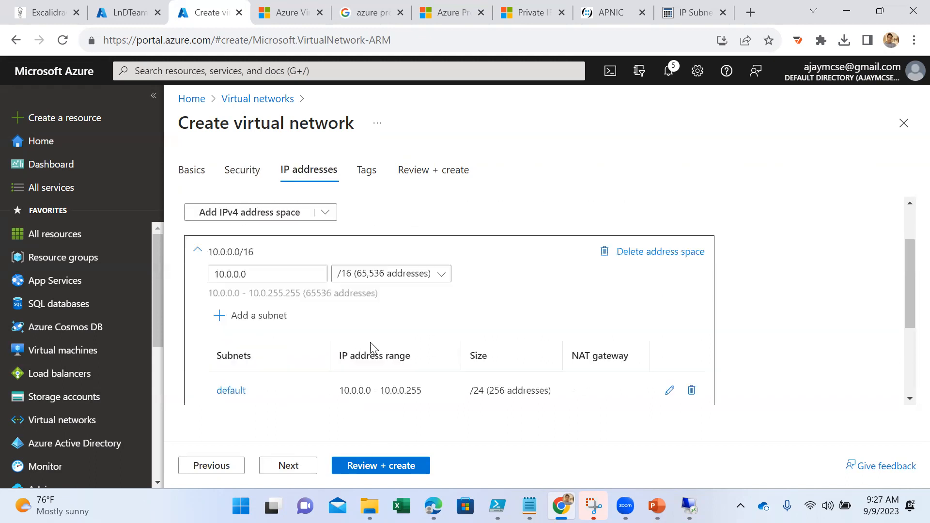
left_click(628, 257)
left_click(271, 275)
left_click(296, 337)
double_click(308, 337)
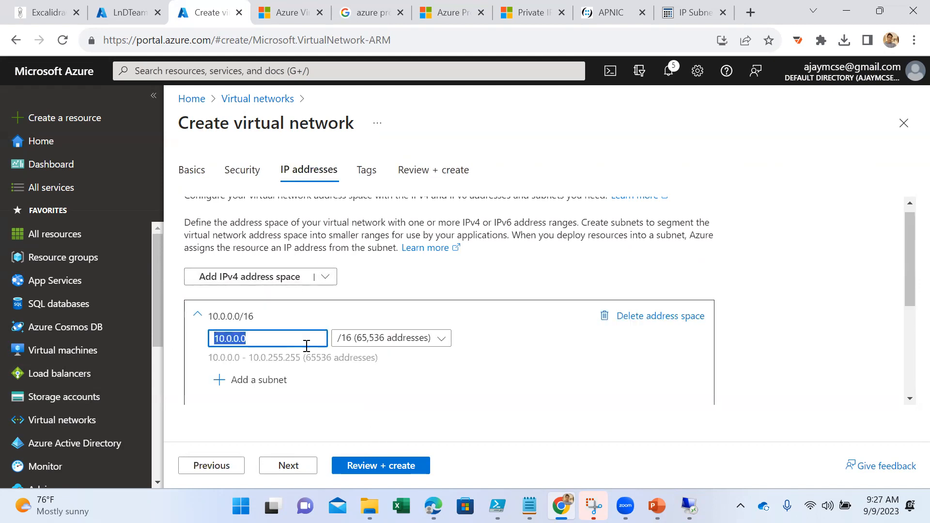
type("19")
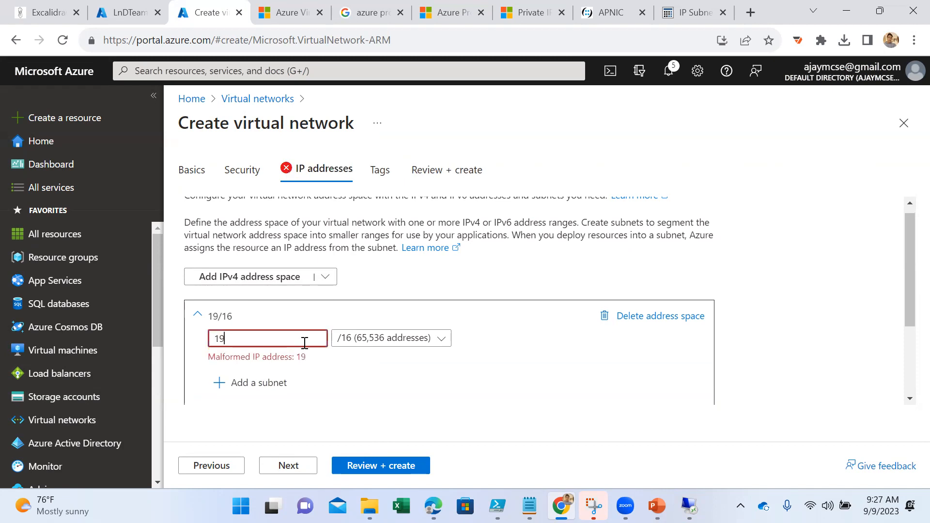
type("2.168.0.0/16")
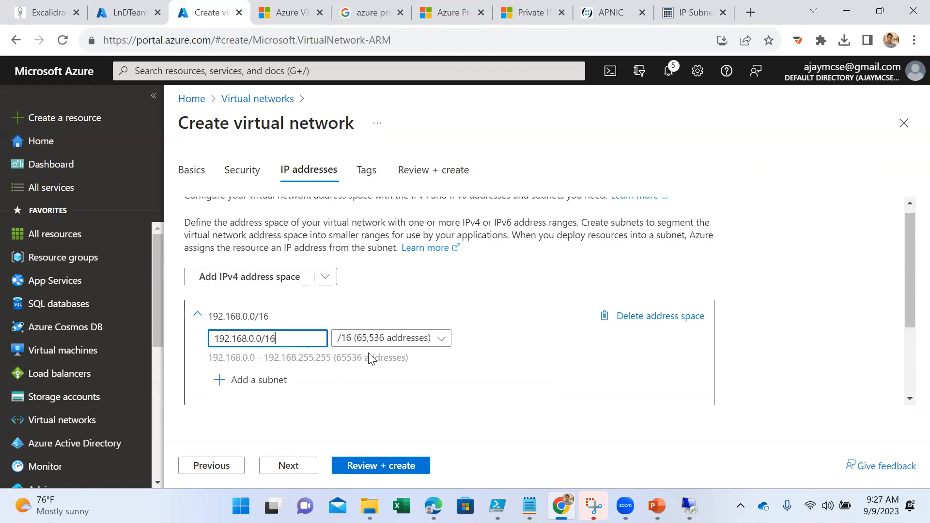
- Add a subnet named server to the 192.168.0.0/16 address space, keeping the default template and settings
scroll(573, 365, "down", 3)
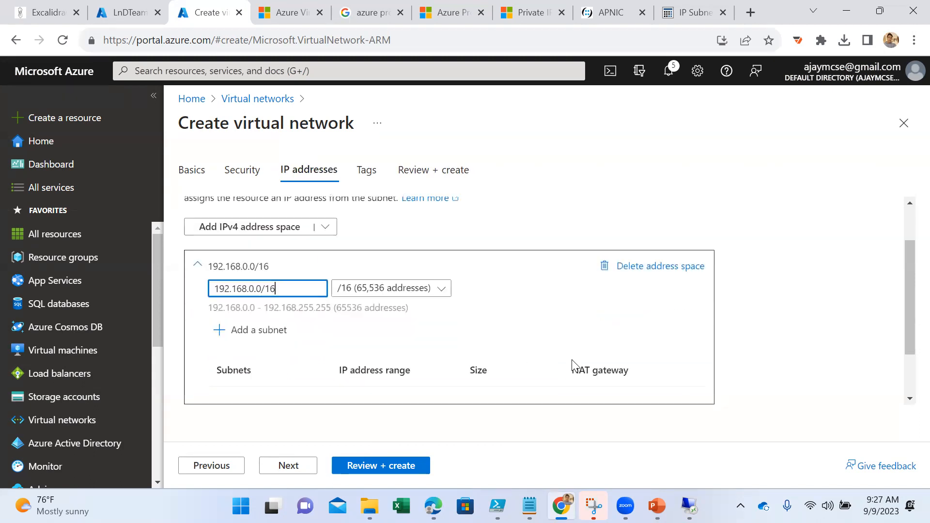
left_click(240, 264)
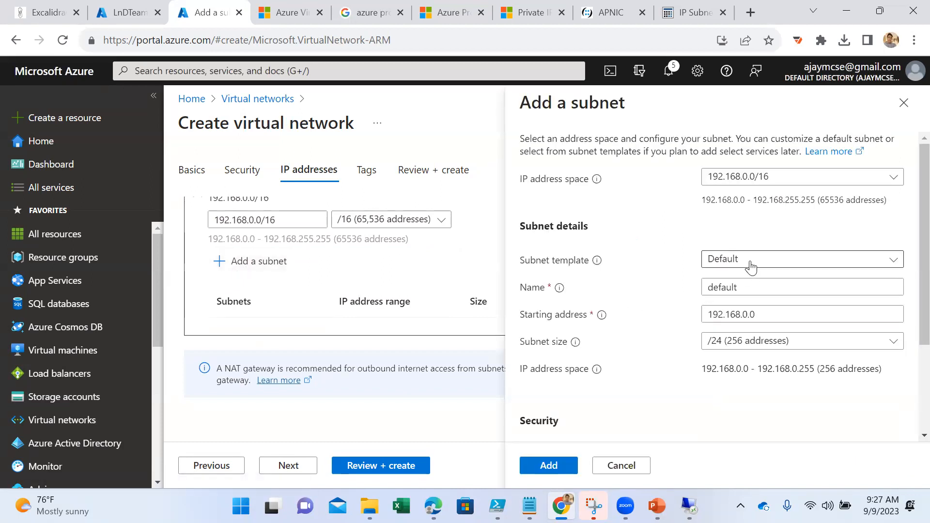
double_click(751, 283)
type("server")
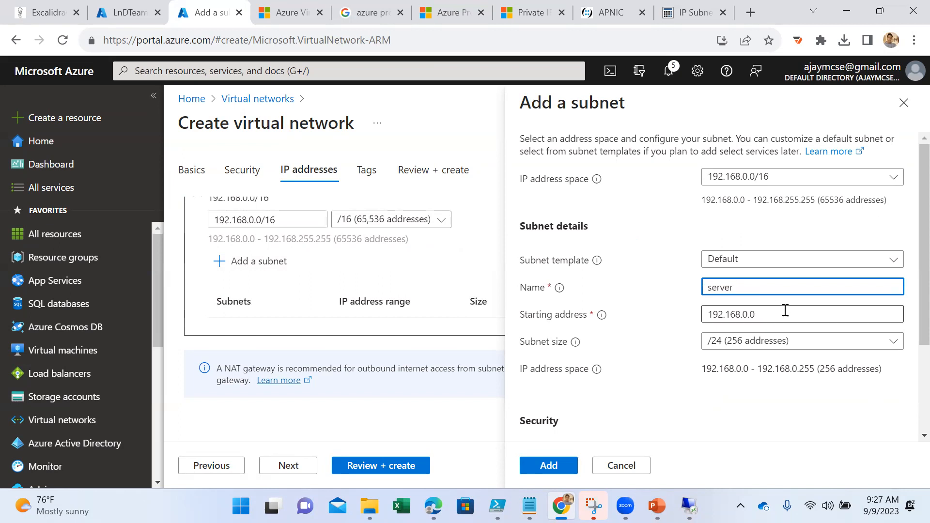
scroll(779, 316, "down", 1)
scroll(778, 316, "down", 2)
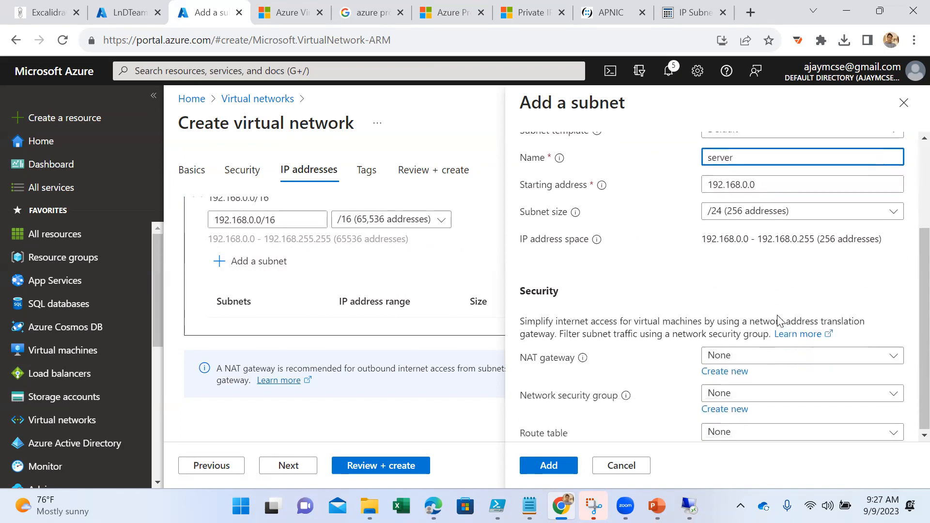
left_click(549, 466)
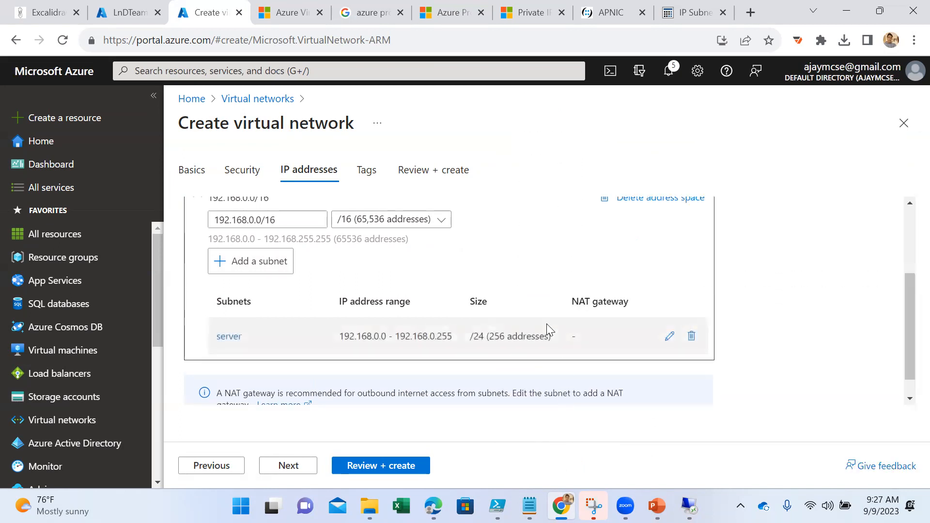
- Review and create the US-VM virtual network, and open the deployed resource's overview
scroll(440, 290, "up", 3)
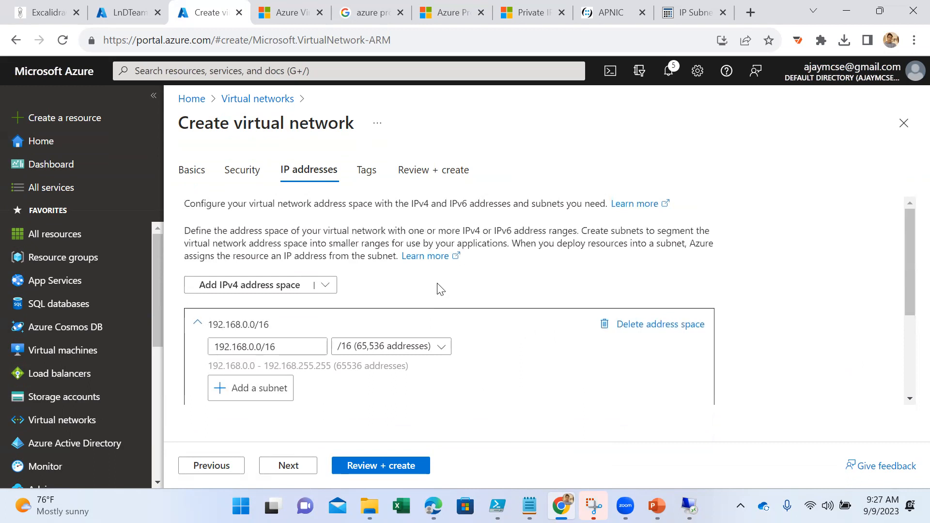
scroll(440, 289, "down", 2)
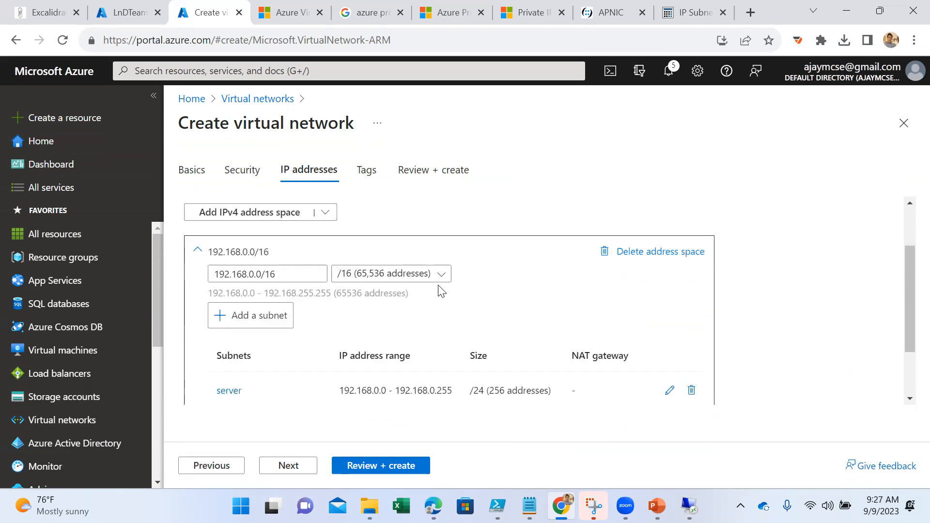
left_click(388, 472)
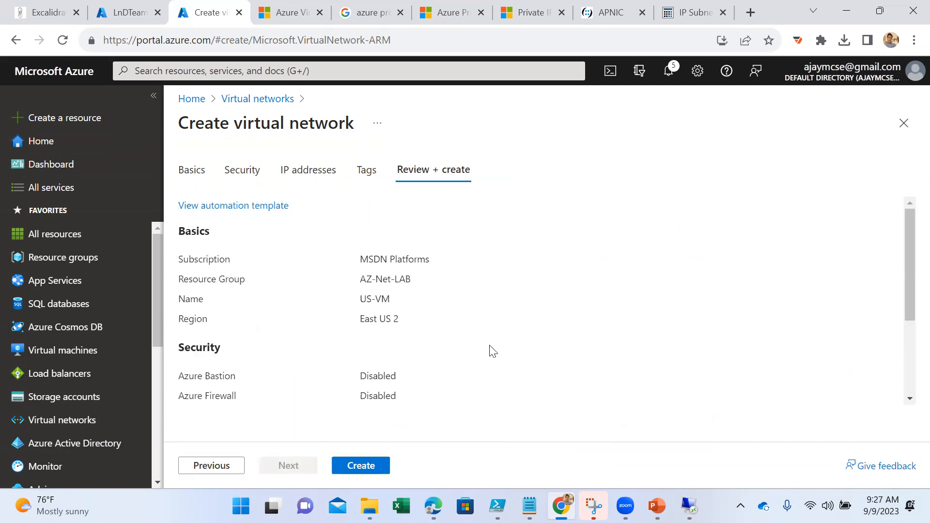
scroll(435, 388, "down", 2)
left_click(365, 464)
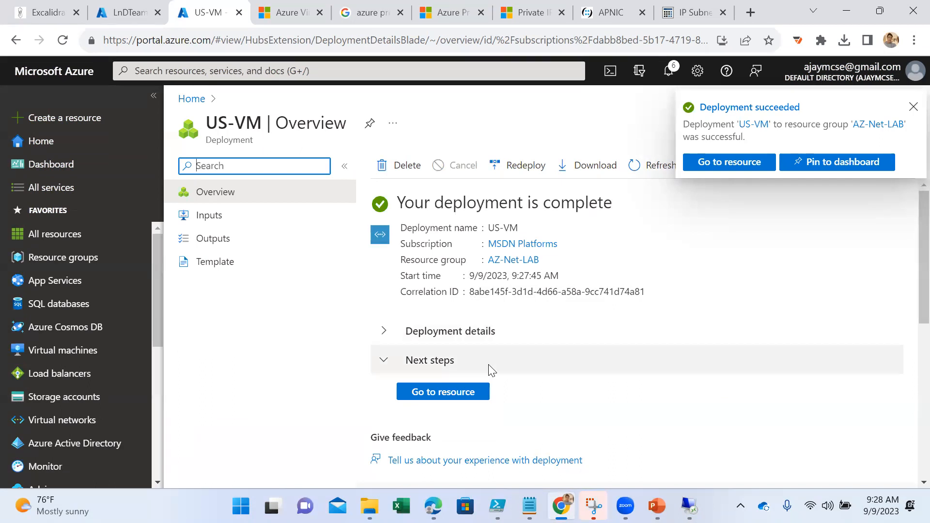
left_click(442, 393)
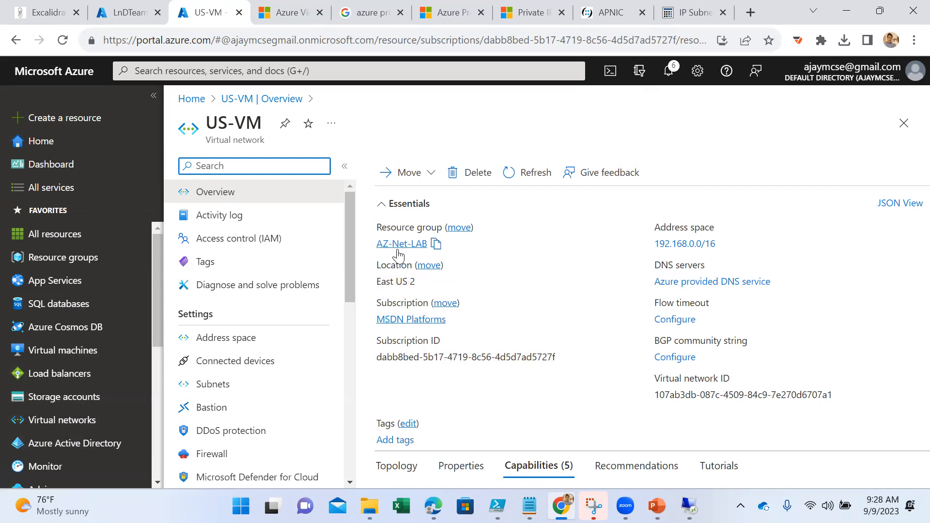
left_click(423, 282)
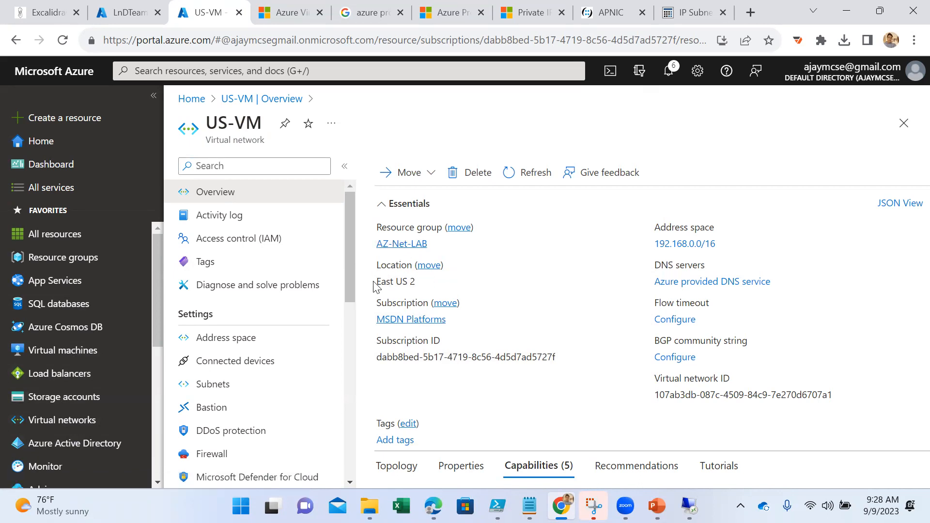
- Start a new Azure virtual machine in the AZ-Net-LAB resource group and name it VM-02
left_click(73, 351)
left_click(232, 169)
left_click(224, 204)
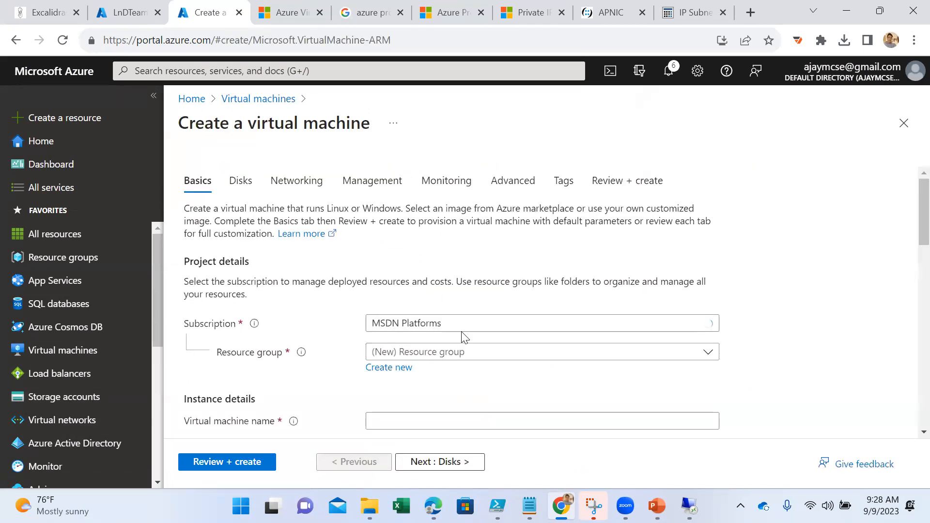
scroll(460, 332, "down", 1)
left_click(426, 280)
left_click(429, 336)
left_click(421, 350)
type("VM-02")
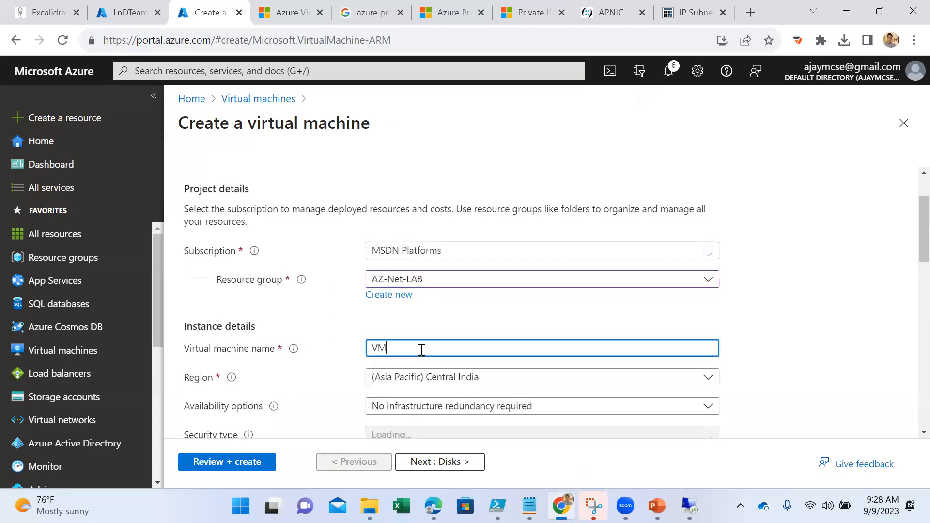
- Set VM-02's region to (US) East US 2, availability to No infrastructure redundancy required and security type to Standard
left_click(442, 377)
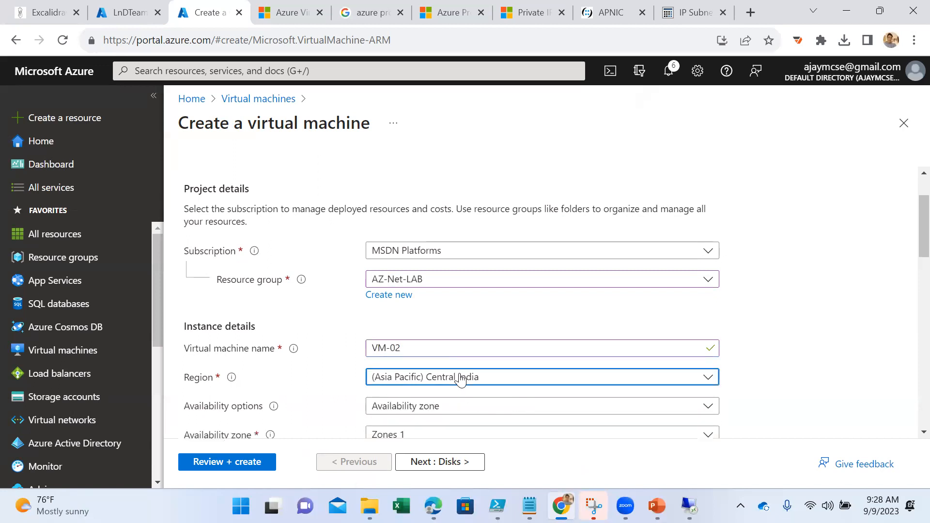
type("east")
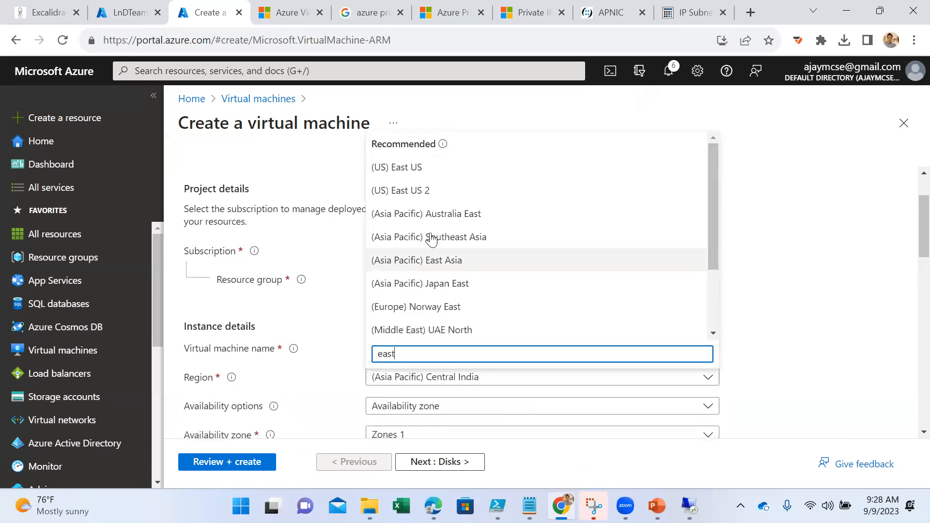
left_click(409, 192)
scroll(532, 305, "down", 3)
left_click(441, 263)
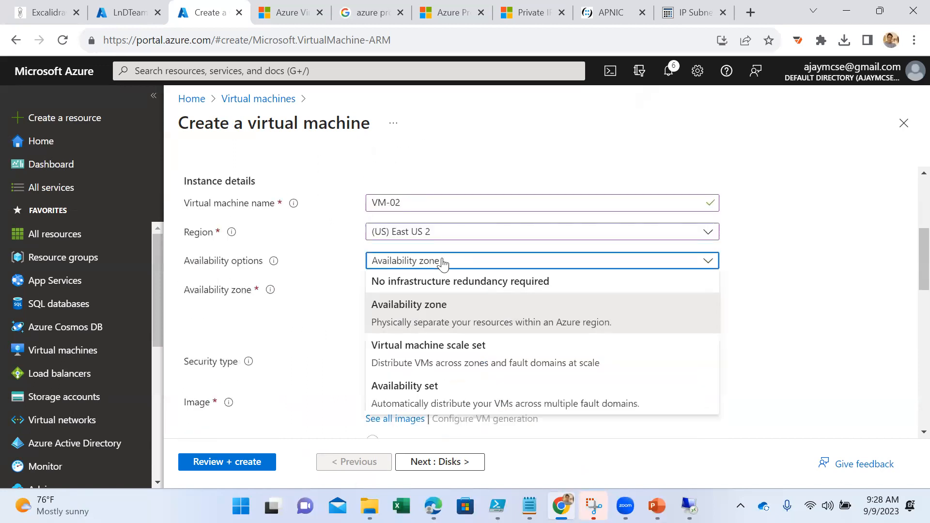
left_click(435, 284)
left_click(446, 289)
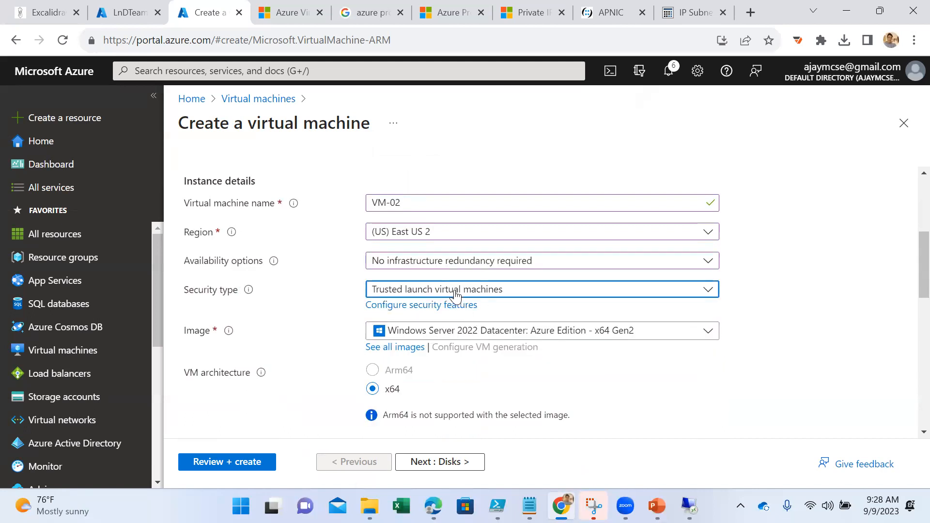
left_click(420, 322)
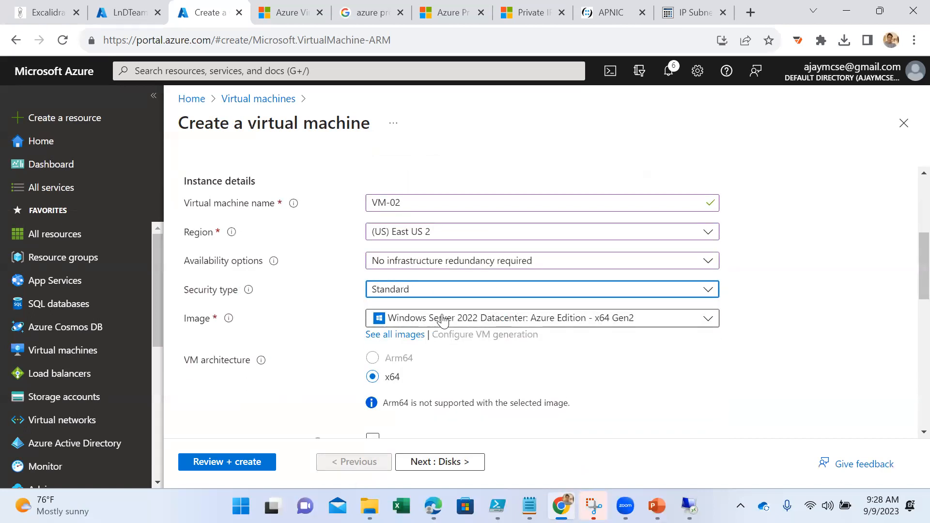
- Fill in the administrator account with its username and password, and confirm the password
scroll(475, 316, "down", 2)
scroll(475, 314, "down", 3)
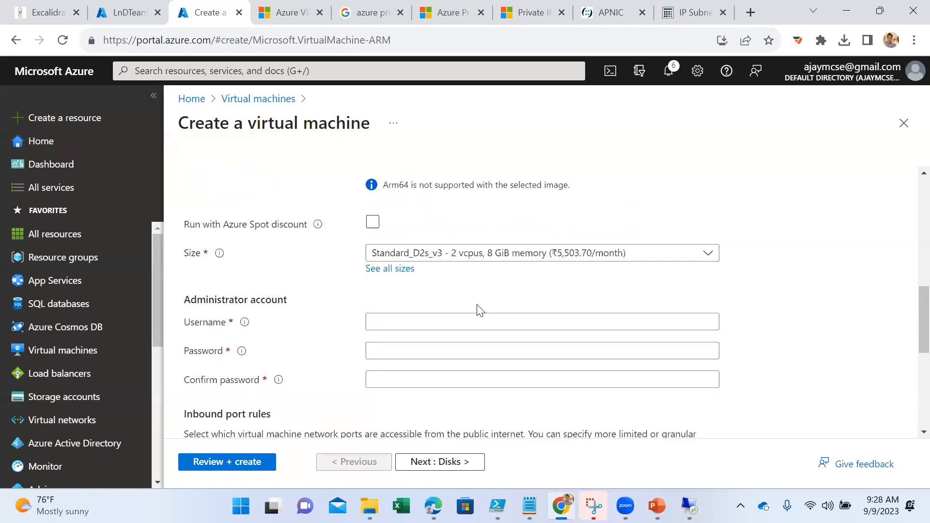
left_click(445, 323)
type("ajayadmin")
key("Tab")
type("••••••••••••••••")
key("Tab")
type("••••")
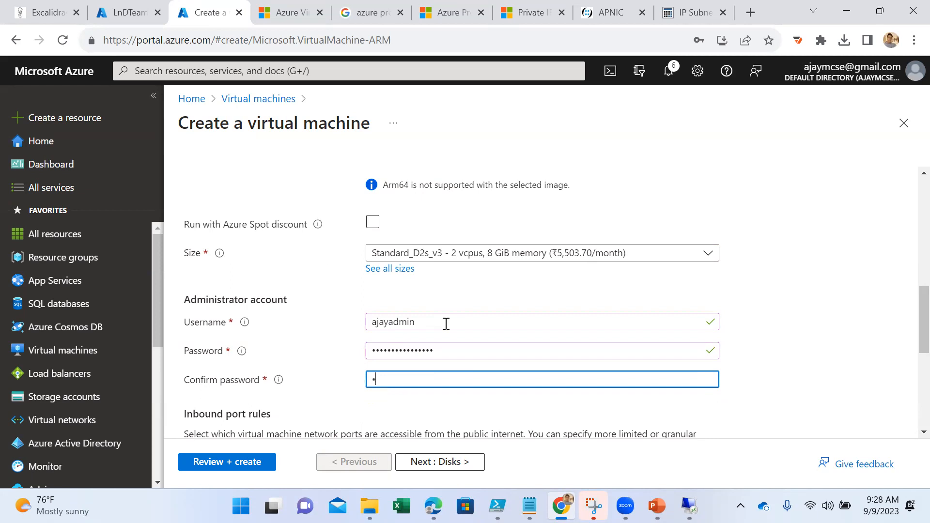
type("••••••••")
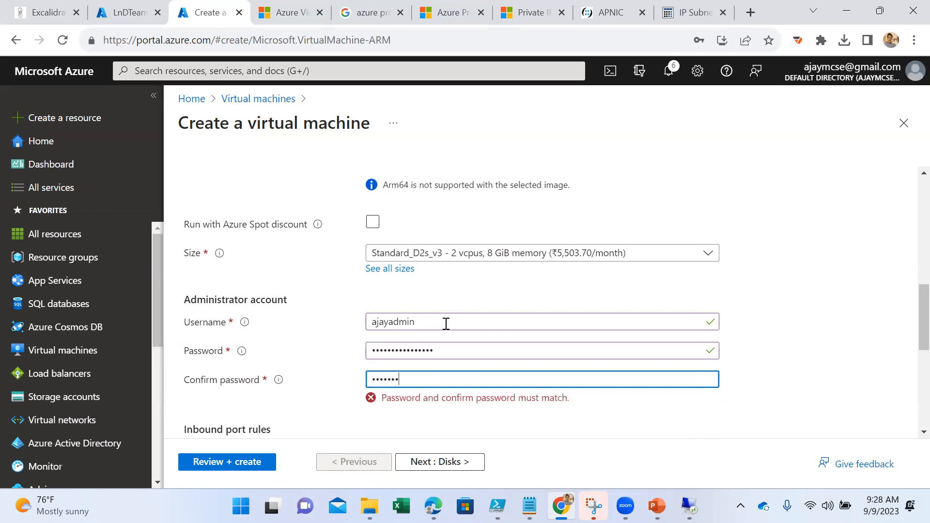
type("••••")
scroll(446, 324, "down", 6)
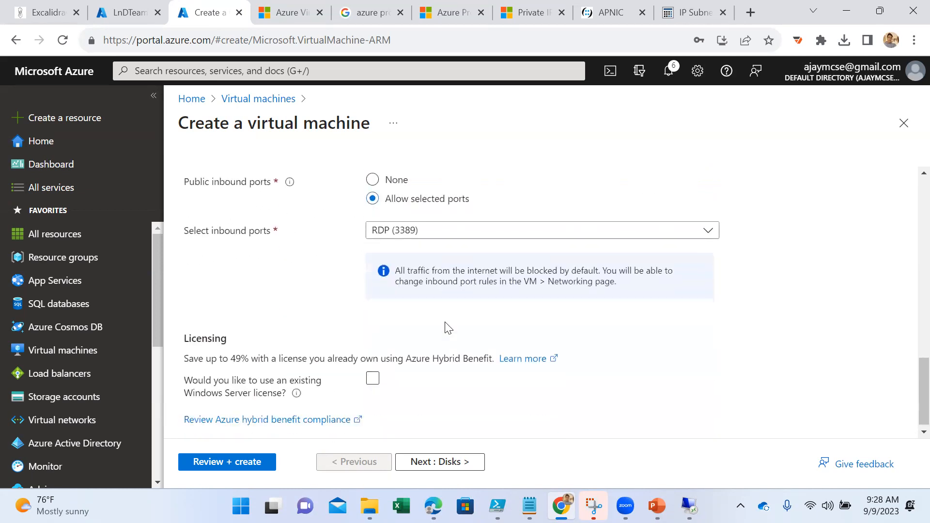
- Keep the default disk settings, the US-VM network with its server subnet and RDP (3389) access, and review and create the virtual machine
left_click(418, 461)
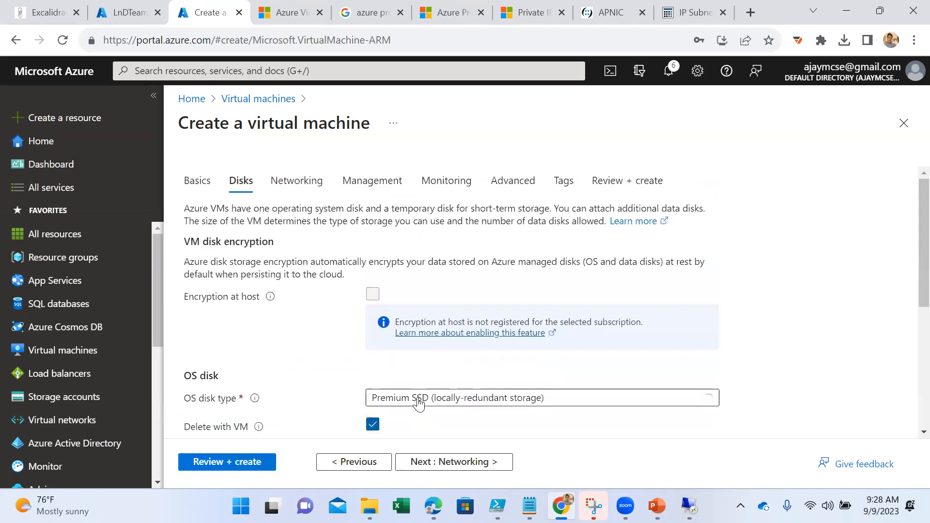
left_click(435, 466)
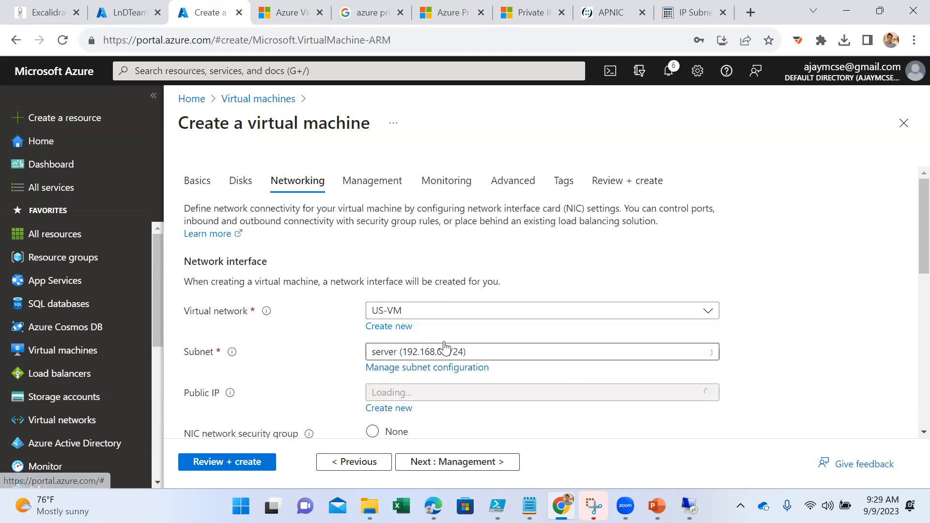
scroll(445, 370, "down", 3)
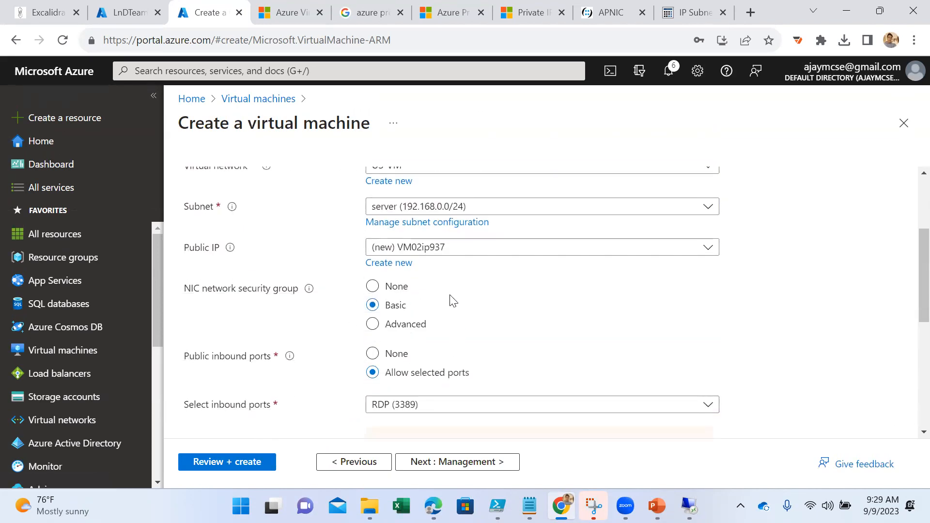
scroll(451, 299, "down", 6)
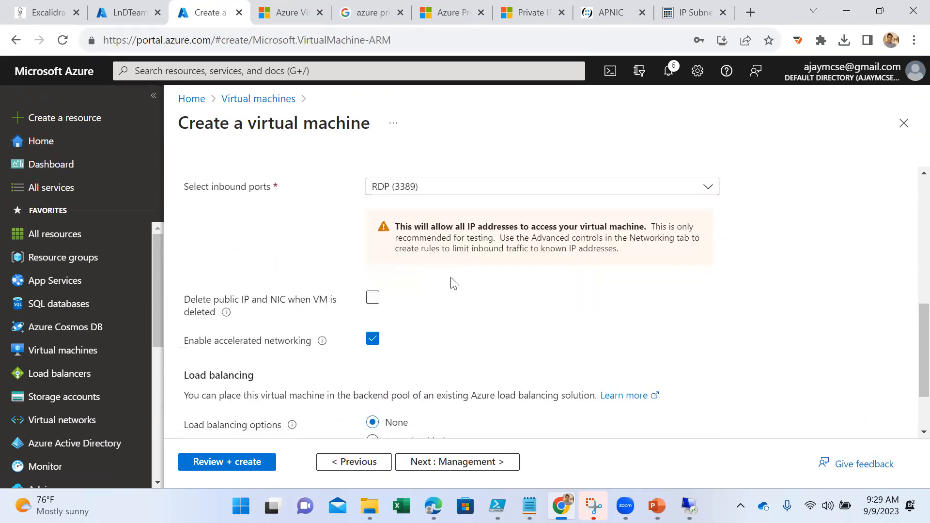
left_click(245, 462)
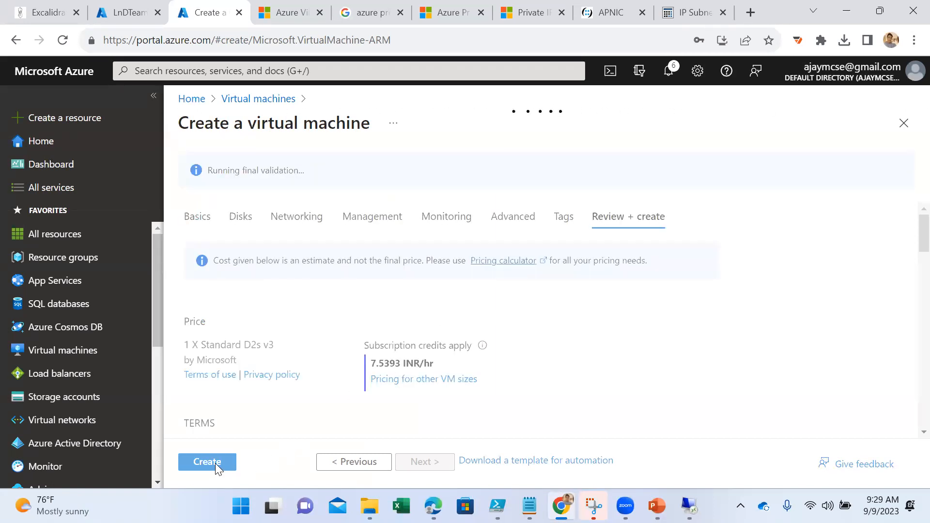
left_click(215, 466)
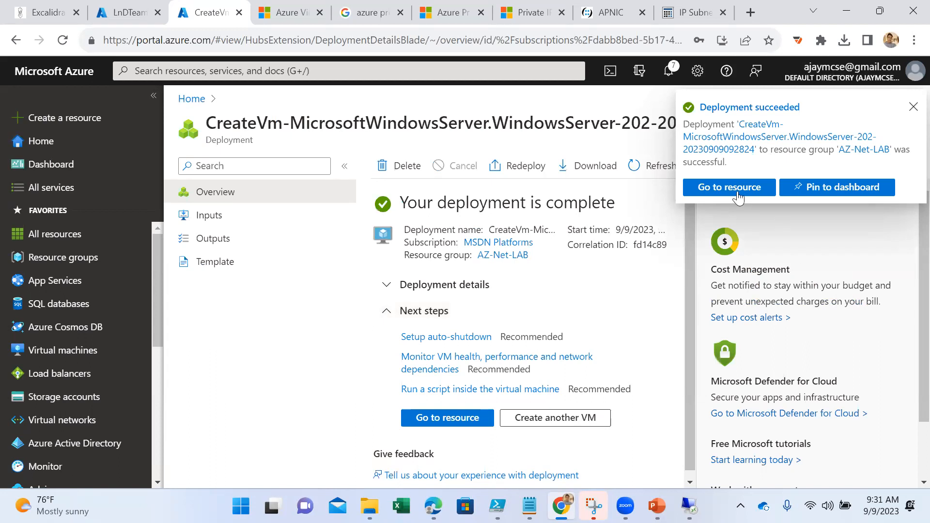
- Open the deployed VM-02 resource and download its RDP file through the Native RDP connection option
left_click(458, 419)
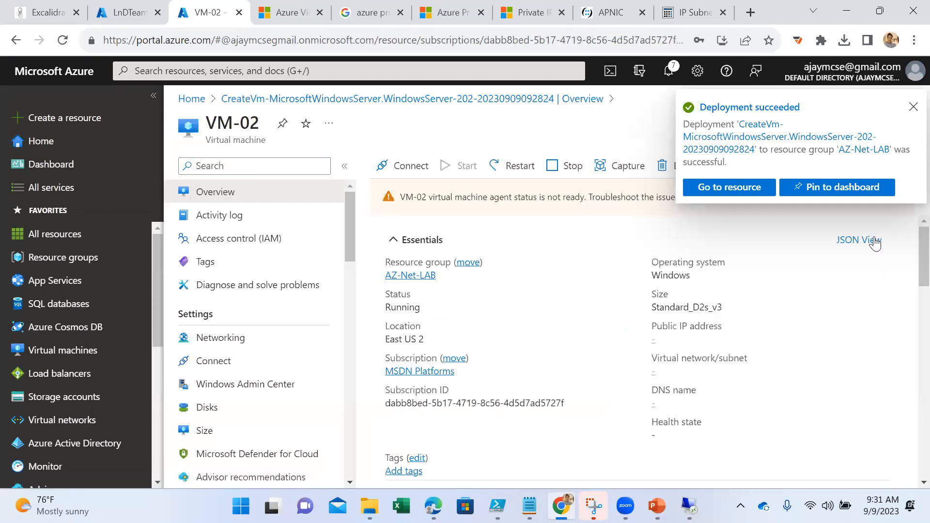
left_click(913, 106)
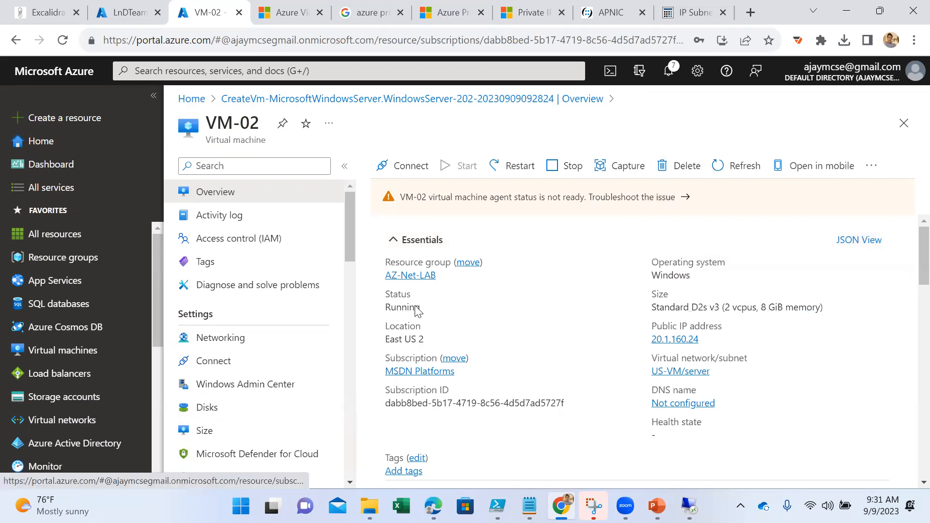
left_click(397, 166)
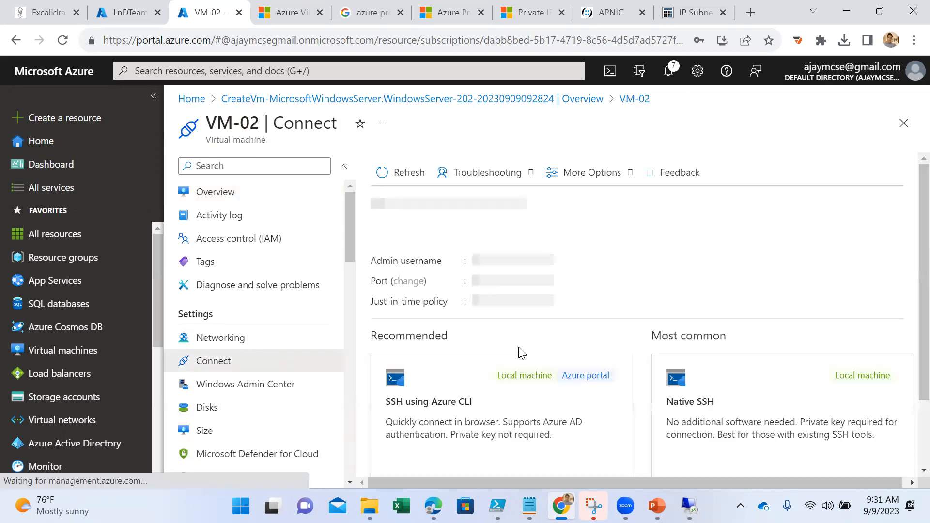
scroll(540, 361, "down", 1)
left_click(424, 422)
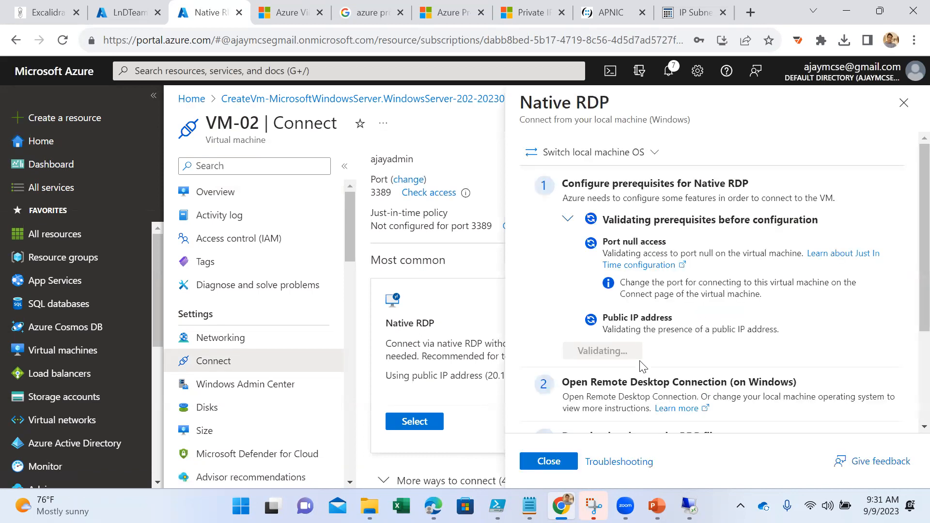
scroll(639, 367, "down", 3)
left_click(640, 361)
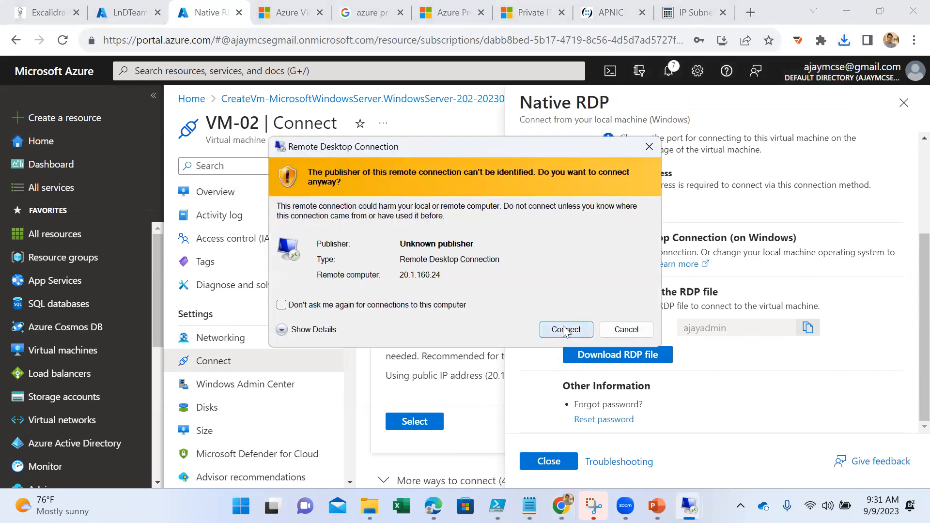
- Connect to VM-02 over Remote Desktop with the administrator username and password, accepting the untrusted certificate
left_click(565, 330)
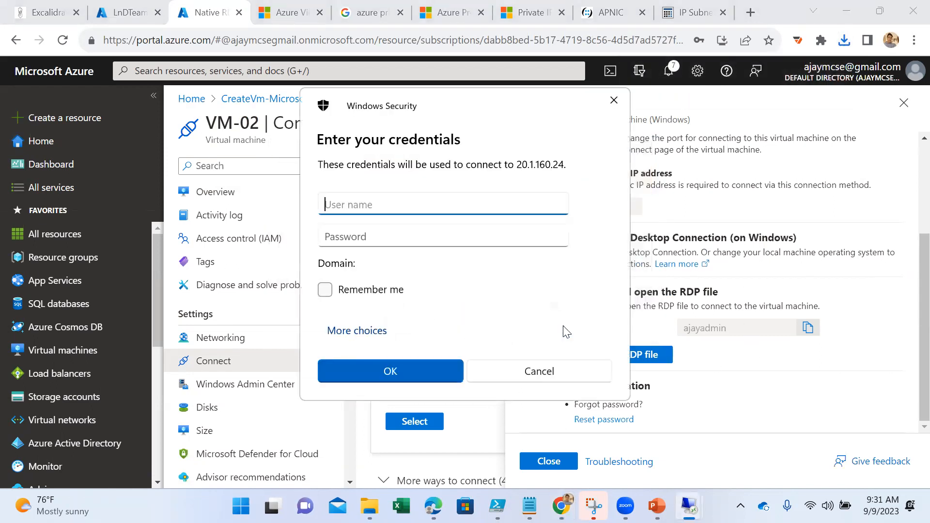
type("ajayadmin")
key("Tab")
type("***")
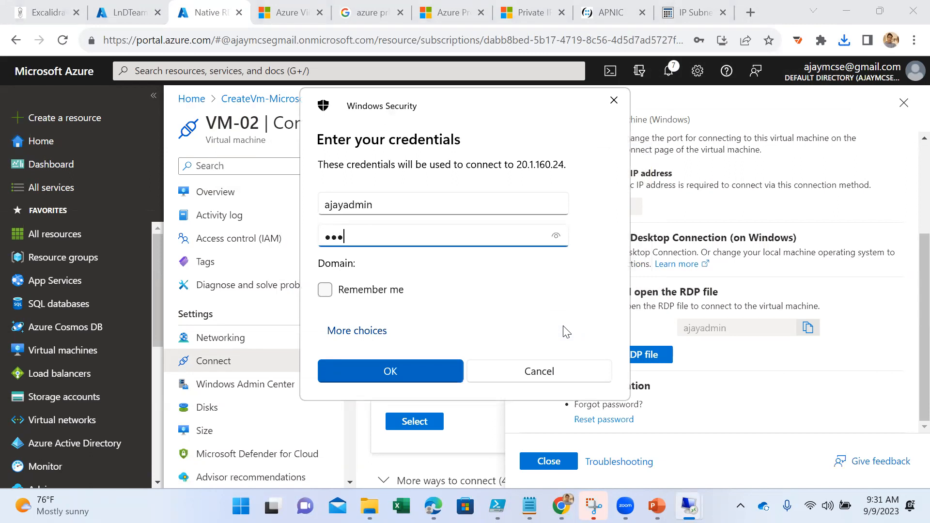
type("************")
key("Return")
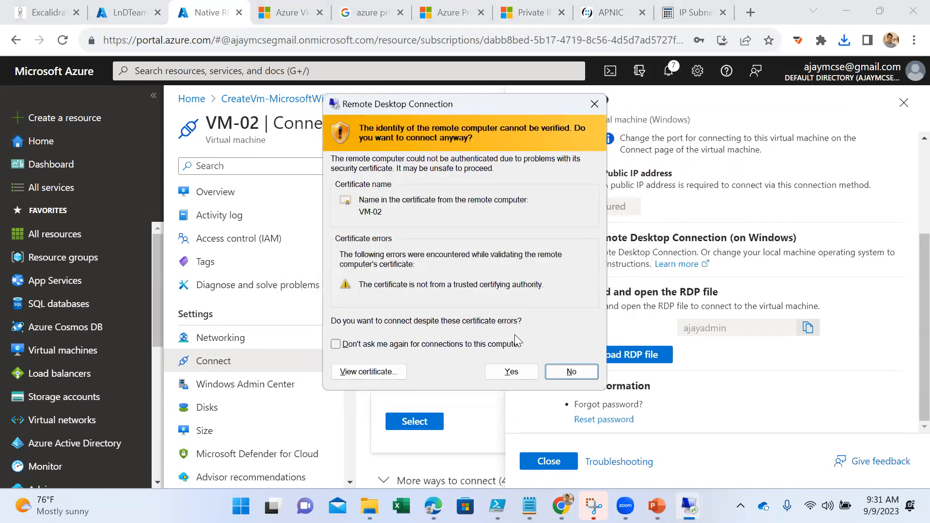
left_click(510, 372)
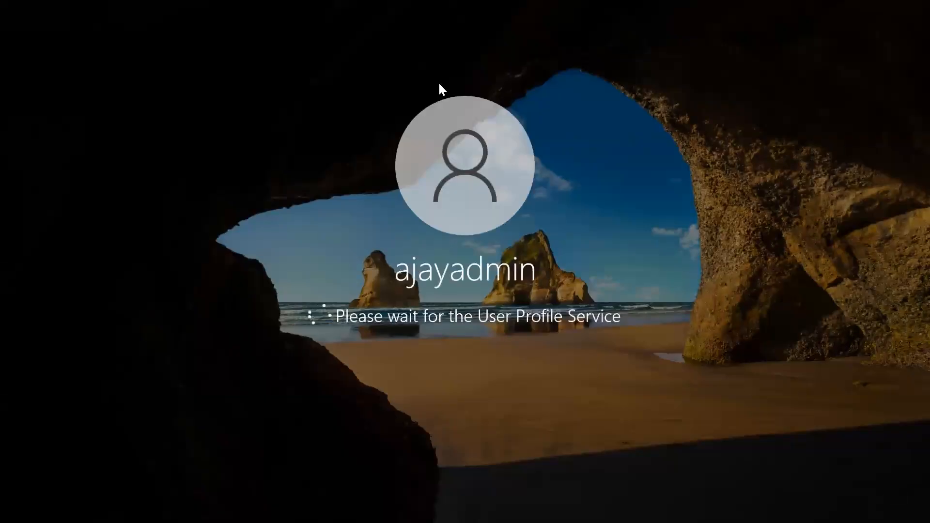
- Switch back to the portal, refresh the virtual networks list, and compare the locations of LnDTeam and US-VM
mouse_move(463, 3)
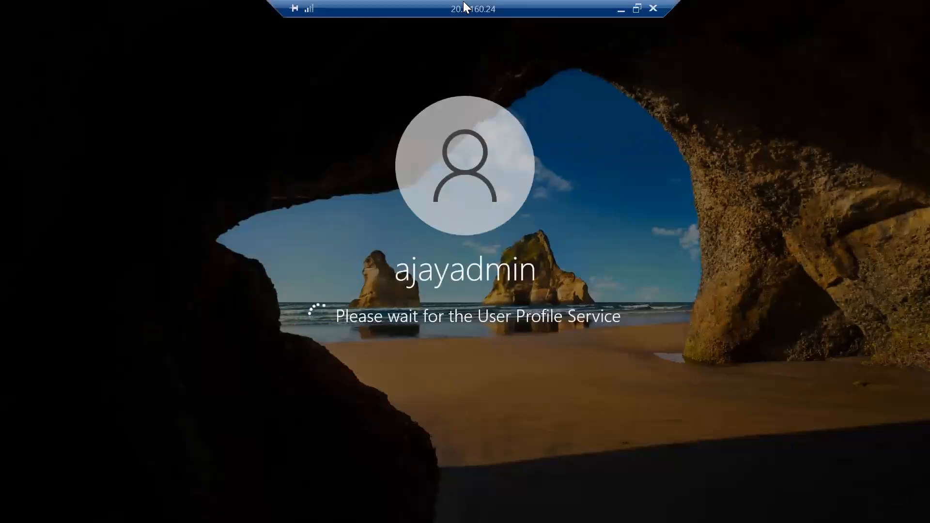
left_click(621, 9)
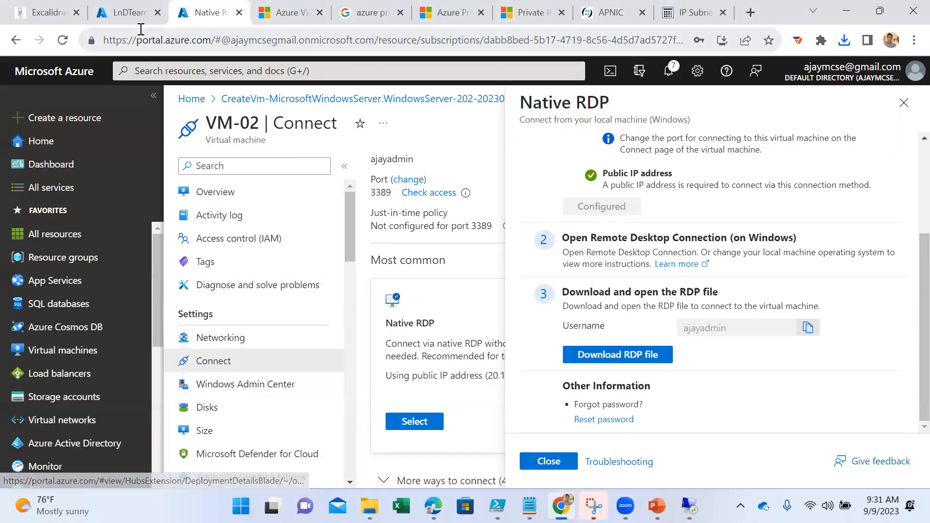
left_click(136, 13)
left_click(257, 98)
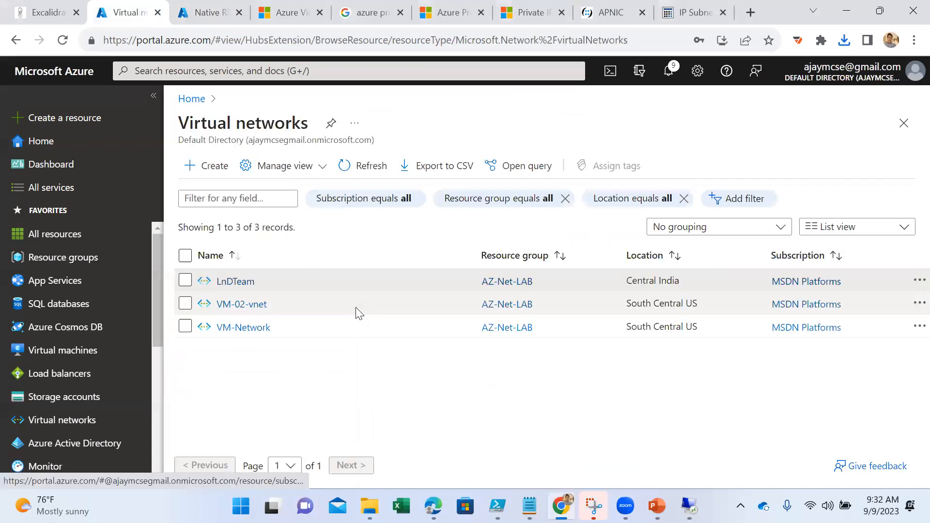
left_click(362, 166)
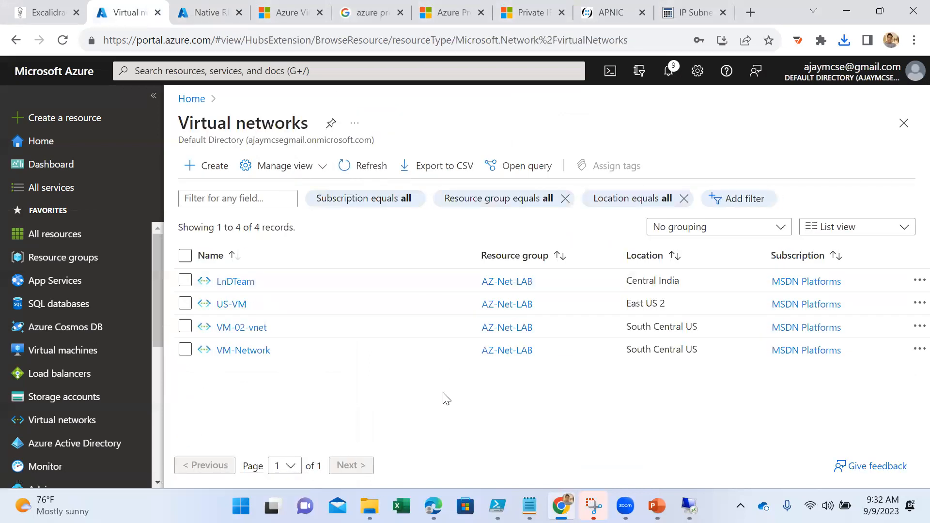
left_click(362, 166)
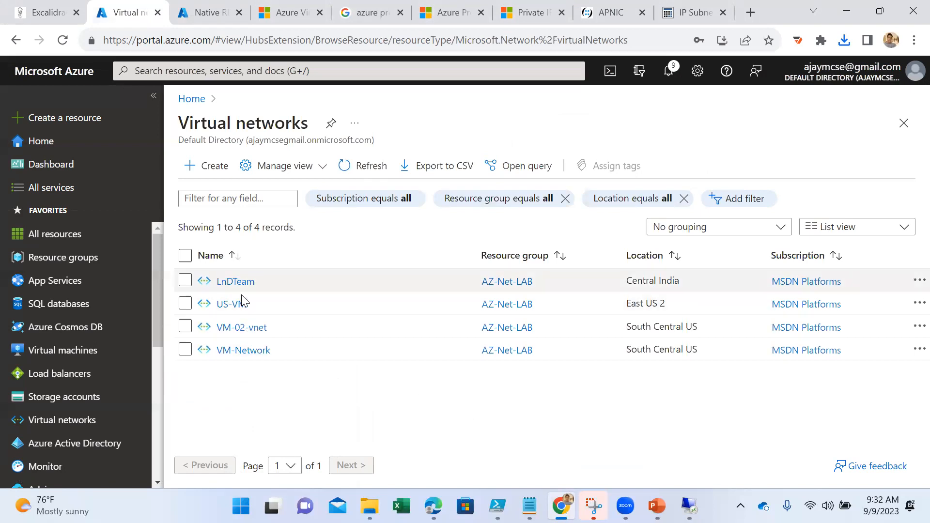
left_click_drag(670, 305, 622, 311)
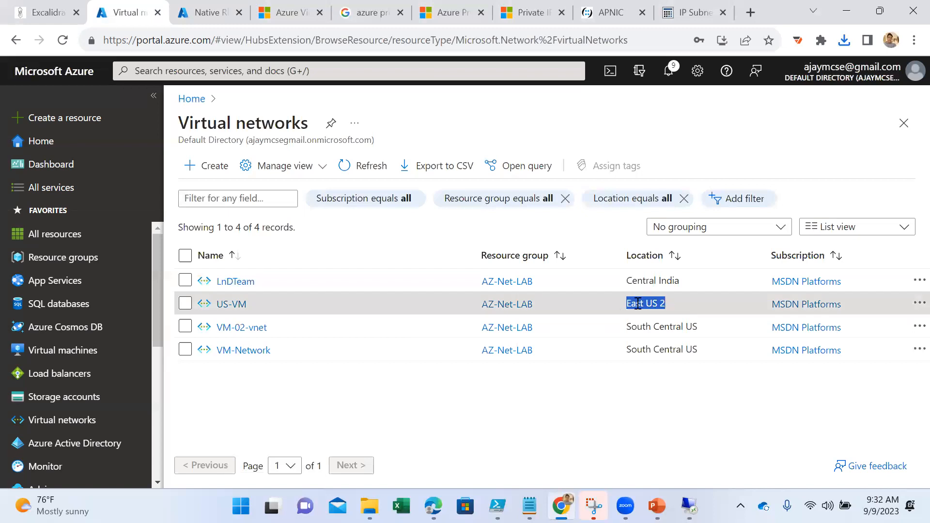
left_click_drag(680, 284, 629, 283)
left_click(666, 305)
left_click_drag(686, 280, 624, 284)
left_click_drag(666, 306, 623, 304)
- Return to the VM-02 remote session and open Windows Defender Firewall by running firewall.cpl
mouse_move(689, 506)
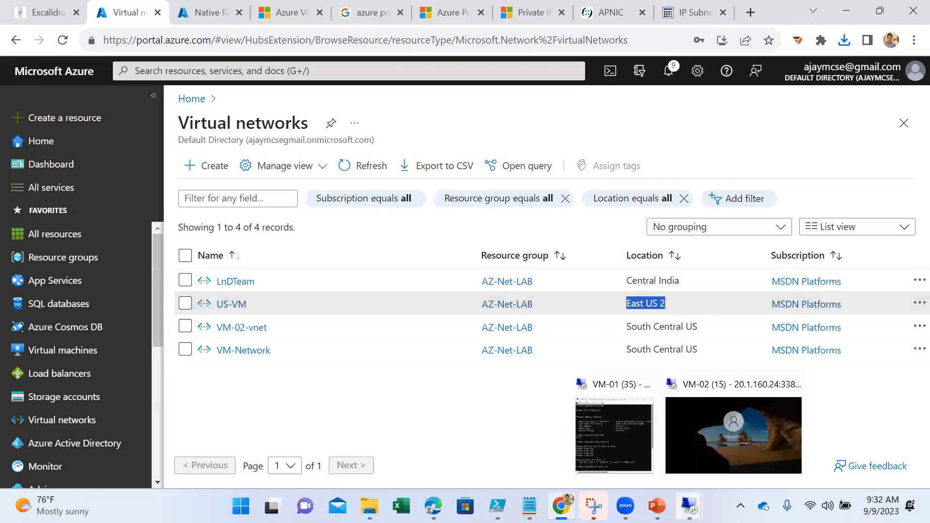
left_click(732, 453)
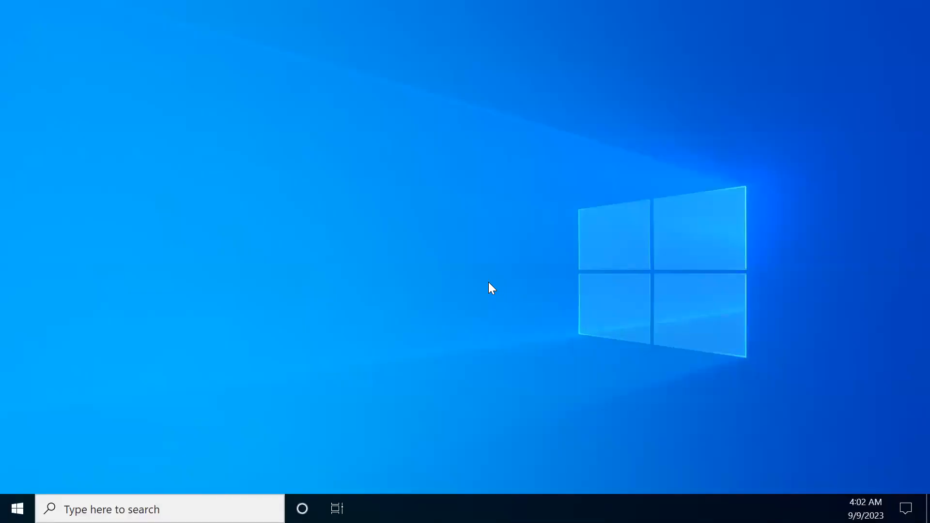
key("super+r")
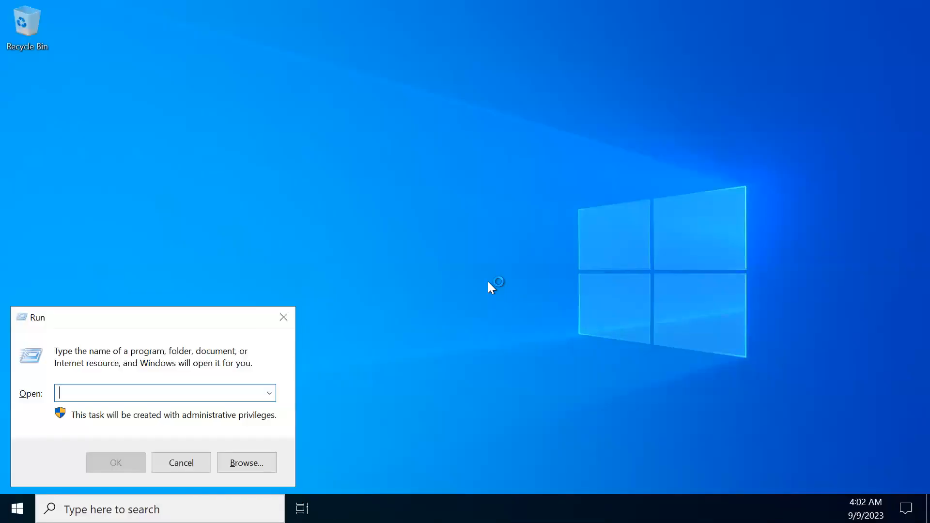
type("firew")
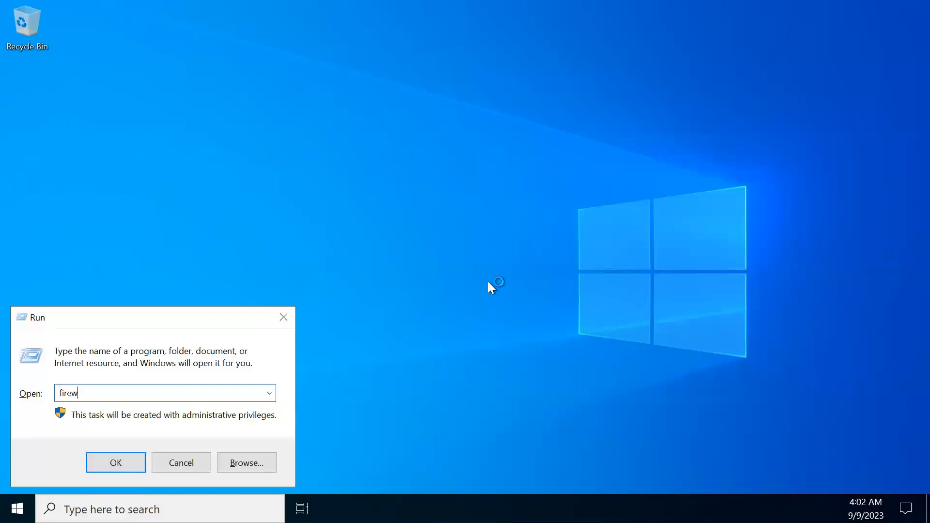
type("all.cpl")
key("Return")
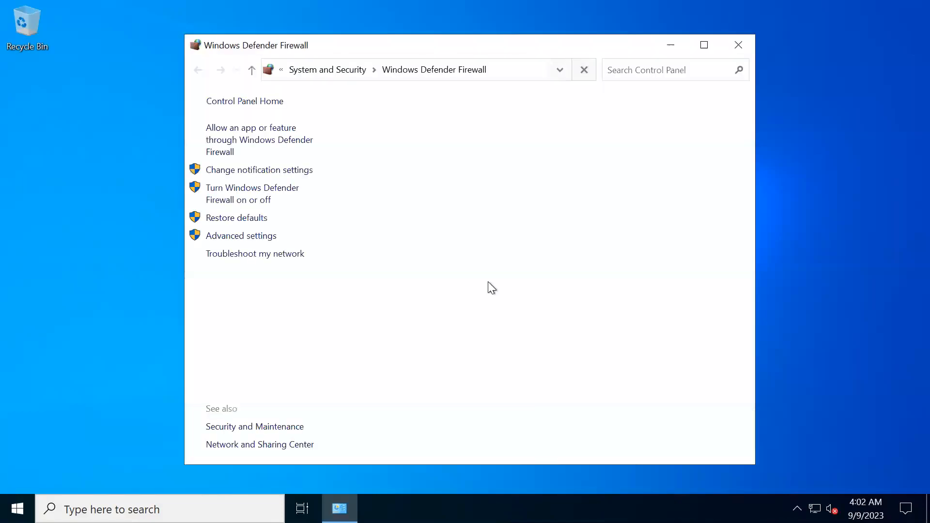
- Turn off Windows Defender Firewall for both private and public networks, and close the firewall and Server Manager windows
left_click(242, 197)
left_click(244, 202)
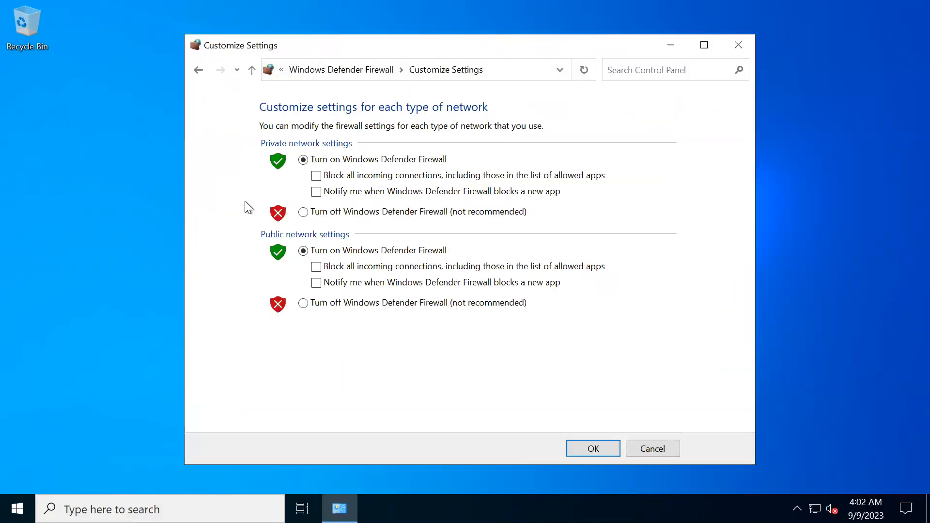
left_click(358, 213)
left_click(356, 305)
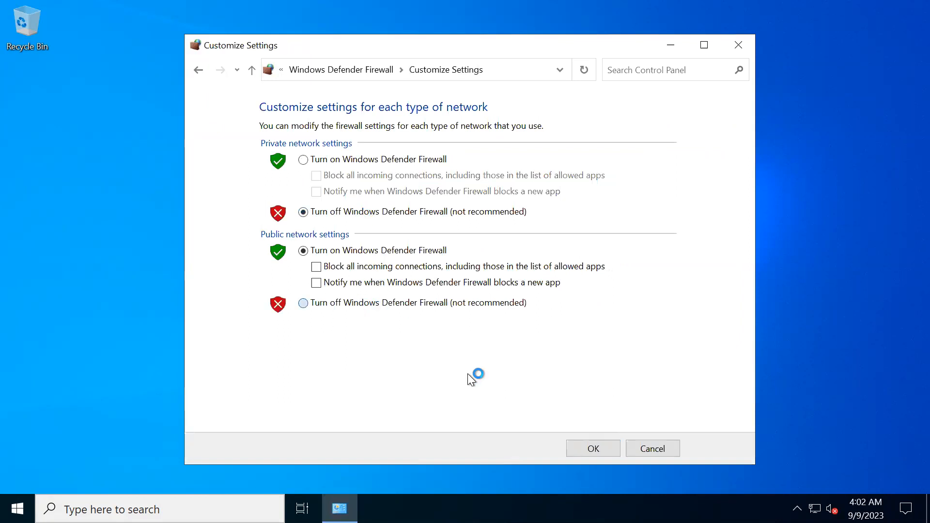
left_click(596, 448)
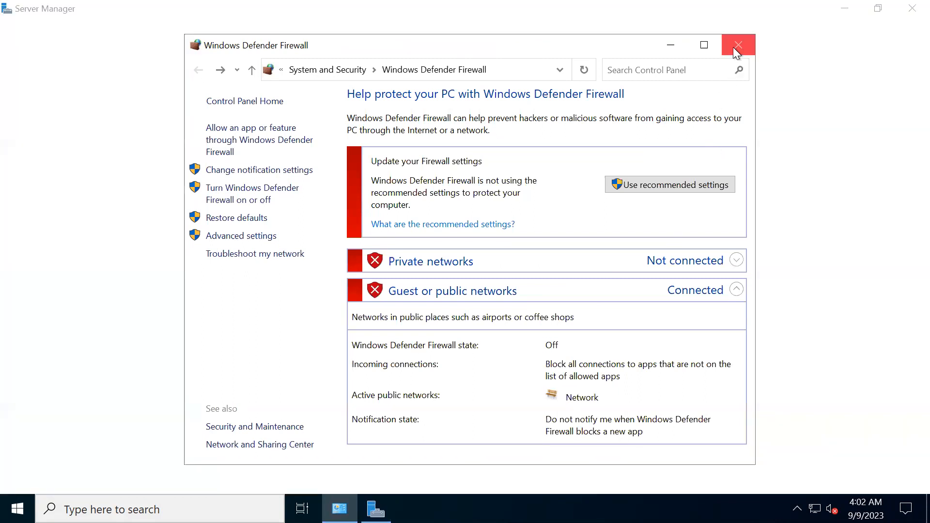
left_click(737, 46)
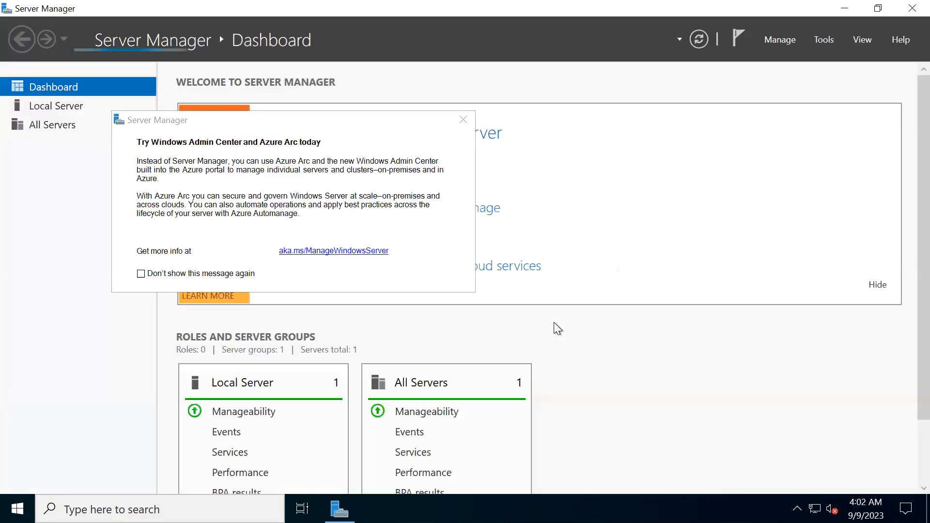
left_click(464, 120)
left_click(912, 8)
- Open a command prompt on VM-02 and run ipconfig to check its IP configuration
left_click(17, 508)
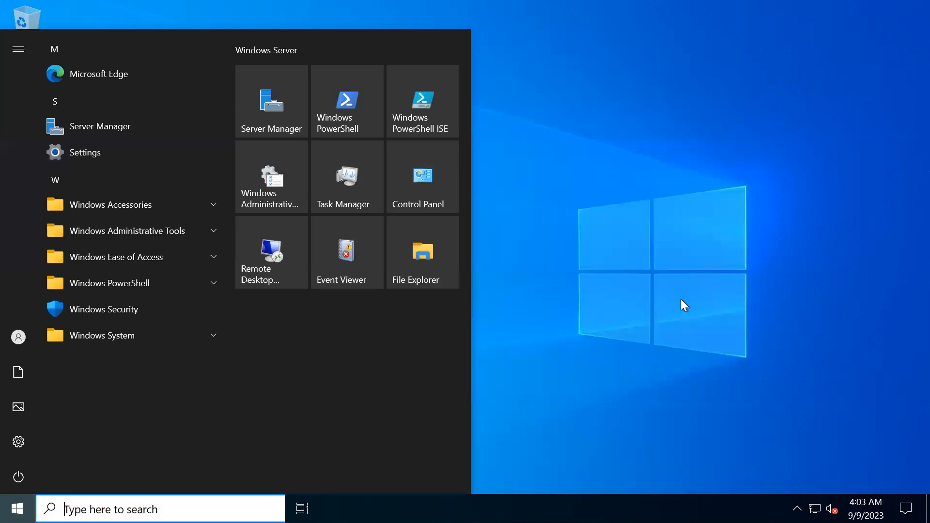
key("super+r")
type("cmd")
key("Return")
type("ipconfig")
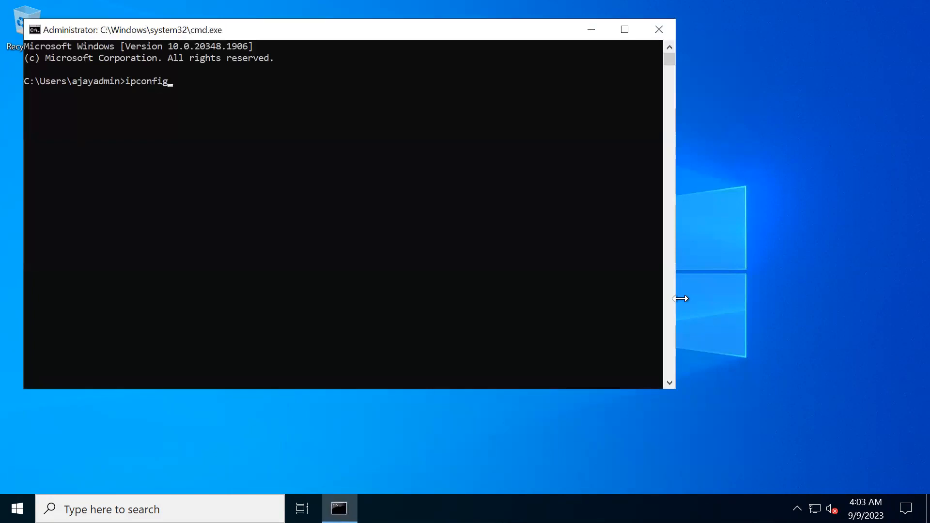
key("Return")
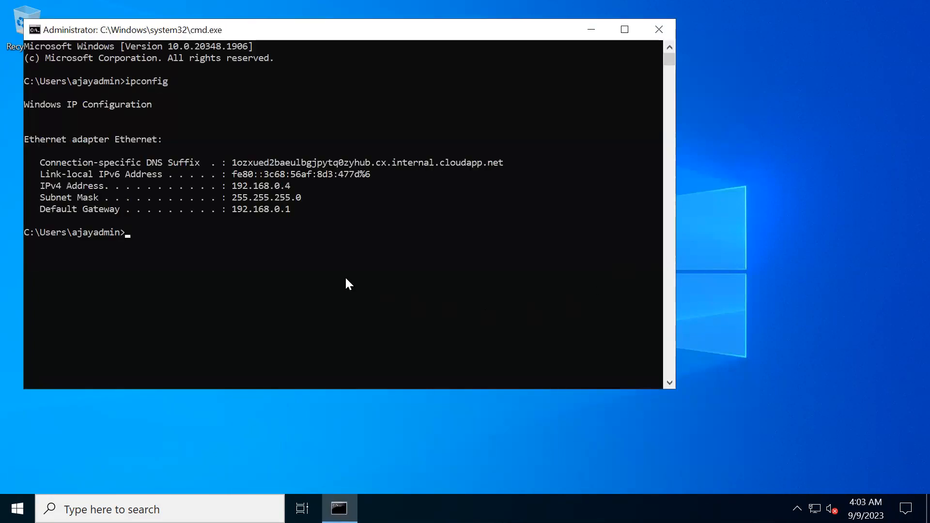
- Maximize the command prompt and switch the VM-02 remote session from full screen to a smaller window over the portal
left_click(670, 383)
left_click_drag(572, 37, 501, 7)
left_click_drag(414, 2, 361, 0)
mouse_move(591, 2)
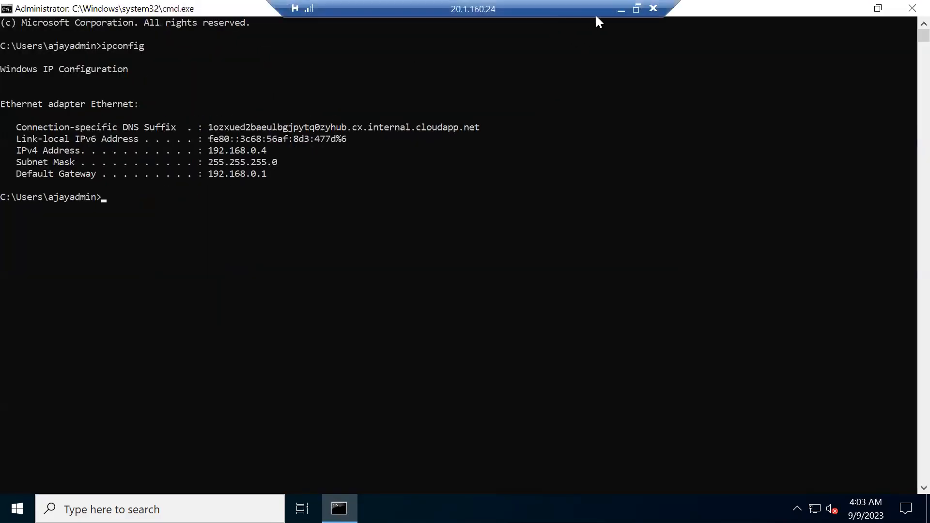
left_click(636, 10)
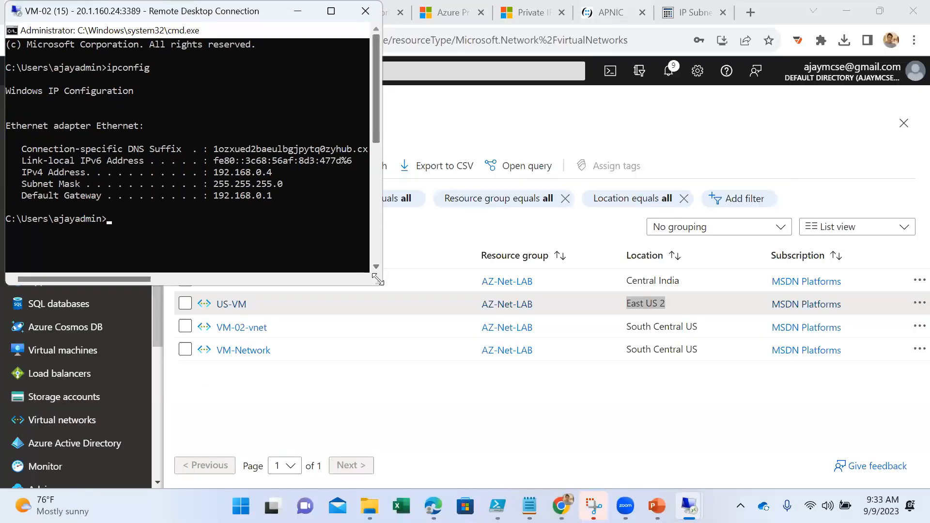
- Resize the VM-02 remote session window and arrange it beside the VM-01 session window so both command prompts are visible
left_click_drag(377, 280, 453, 304)
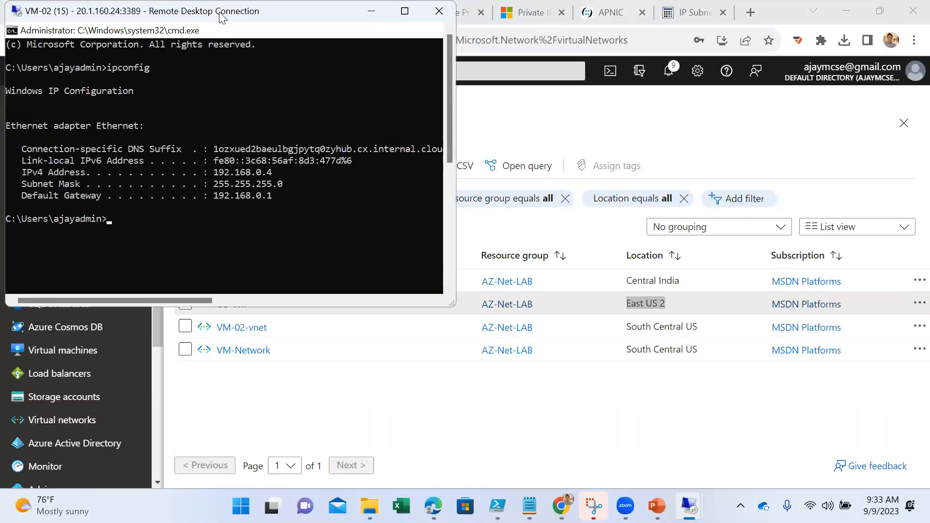
left_click_drag(222, 17, 593, 33)
mouse_move(689, 506)
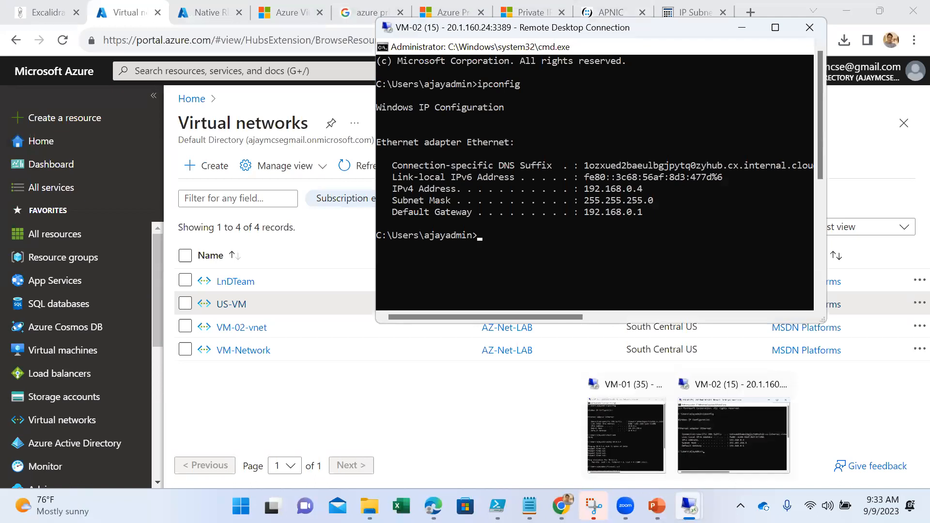
left_click(643, 448)
left_click(280, 305)
scroll(227, 357, "down", 6)
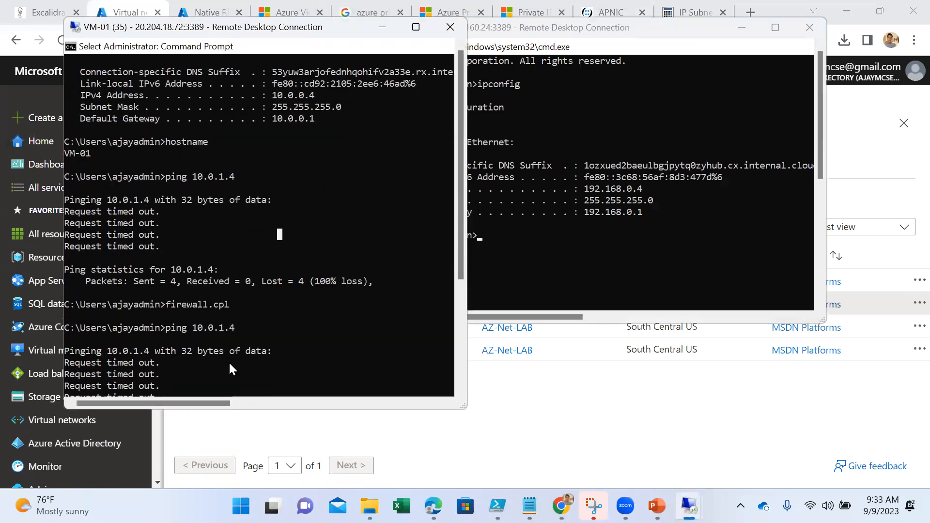
scroll(209, 296, "down", 1)
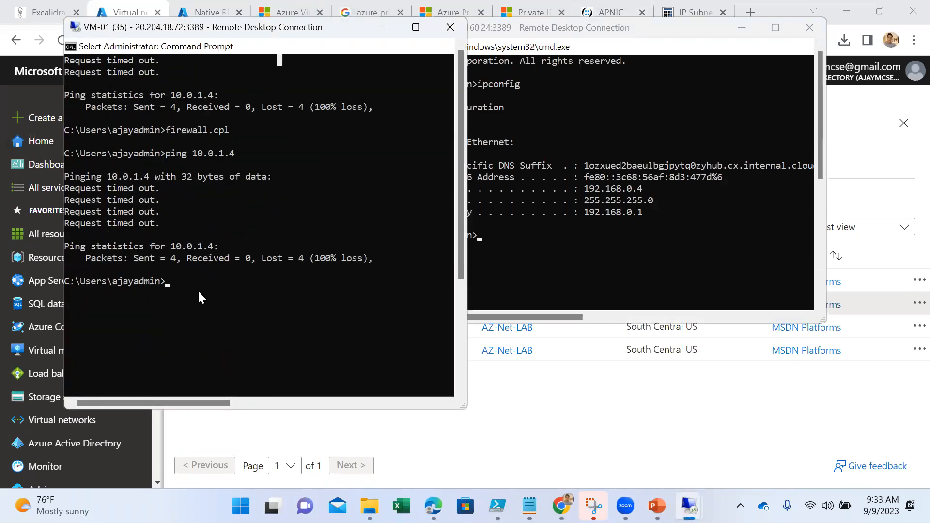
left_click(596, 281)
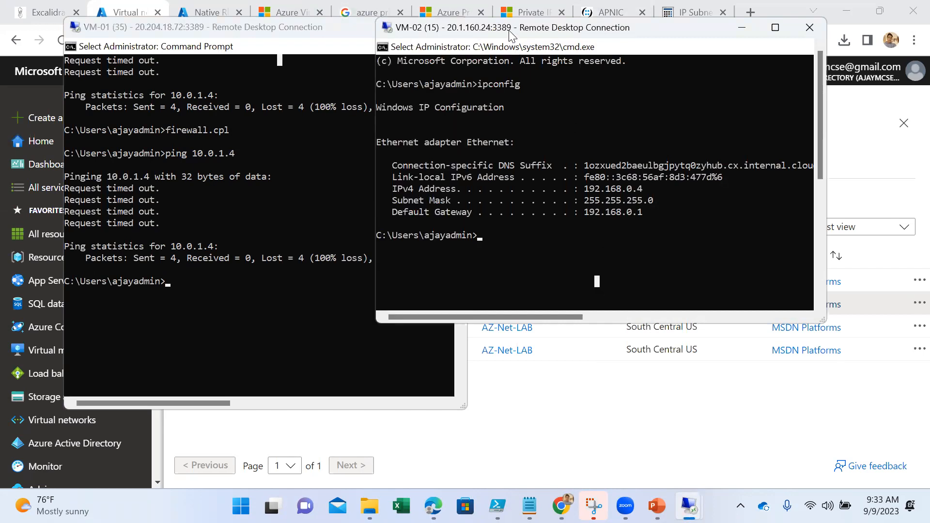
left_click_drag(509, 32, 603, 58)
- Ping 192.168.0.4 from the VM-01 command prompt and interrupt the ping
left_click(238, 314)
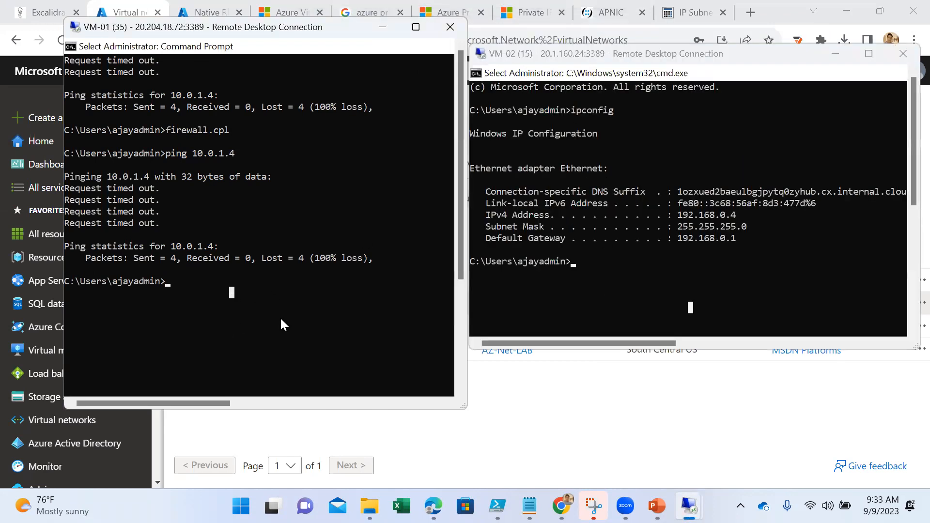
key("Escape")
type("ping ")
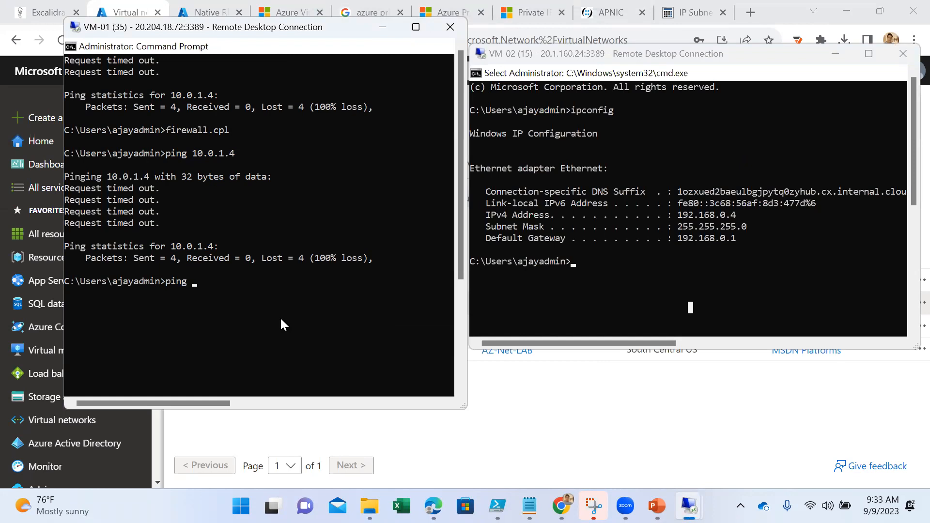
type("192.168.0.4")
key("Return")
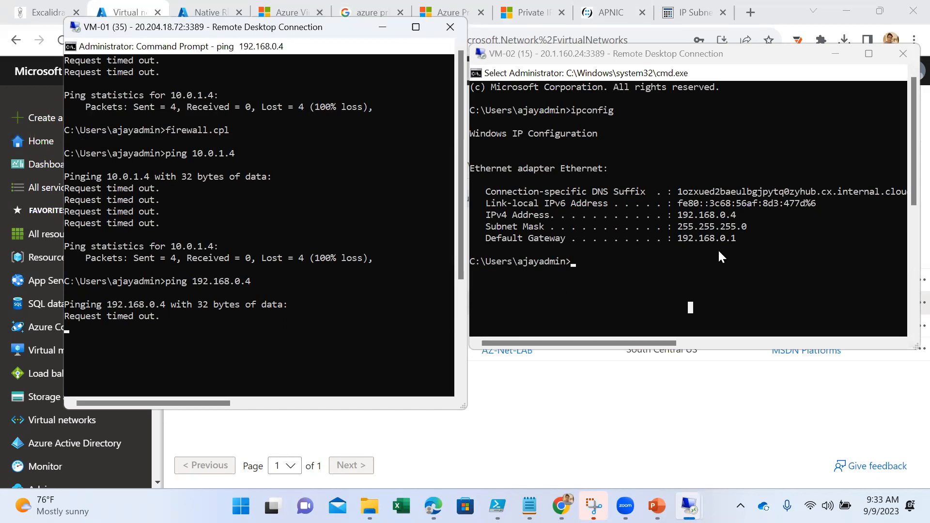
key("ctrl+c")
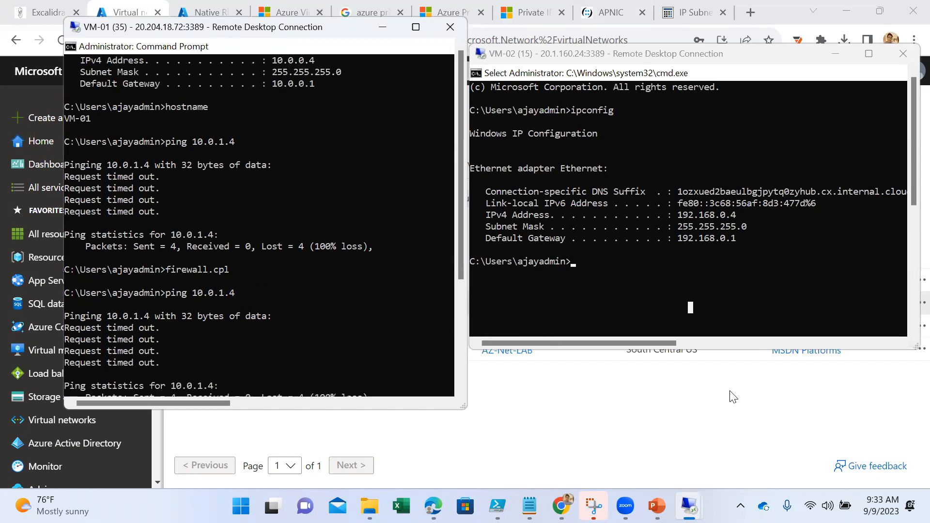
- Switch to the Azure portal and open the Peerings page of the LnDTeam virtual network
key("alt+Tab")
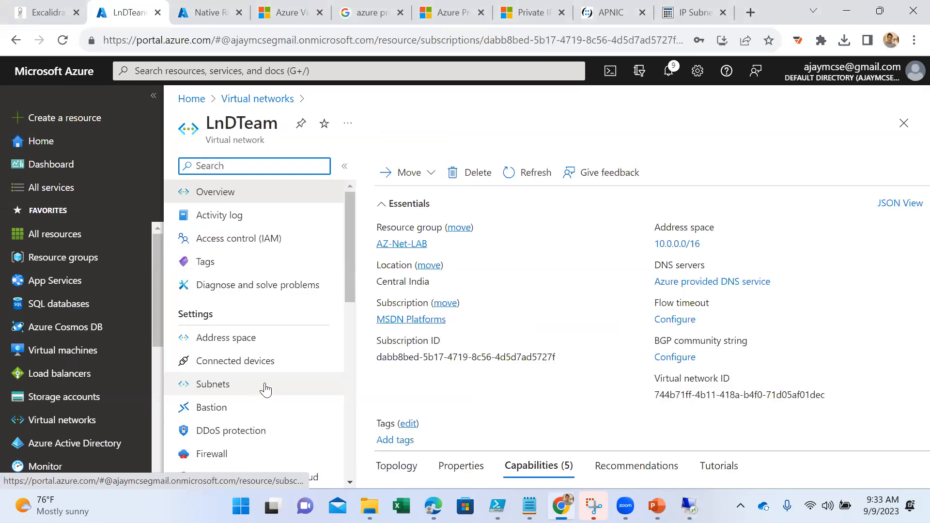
scroll(257, 390, "down", 3)
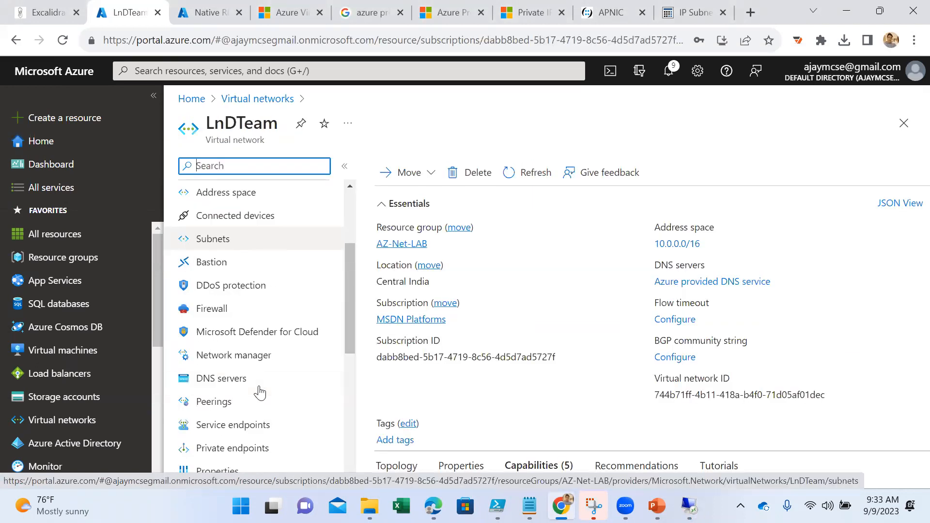
left_click(222, 406)
- Start a new peering with local link name IN-US, allowing traffic to and traffic forwarded from the remote virtual network
left_click(400, 168)
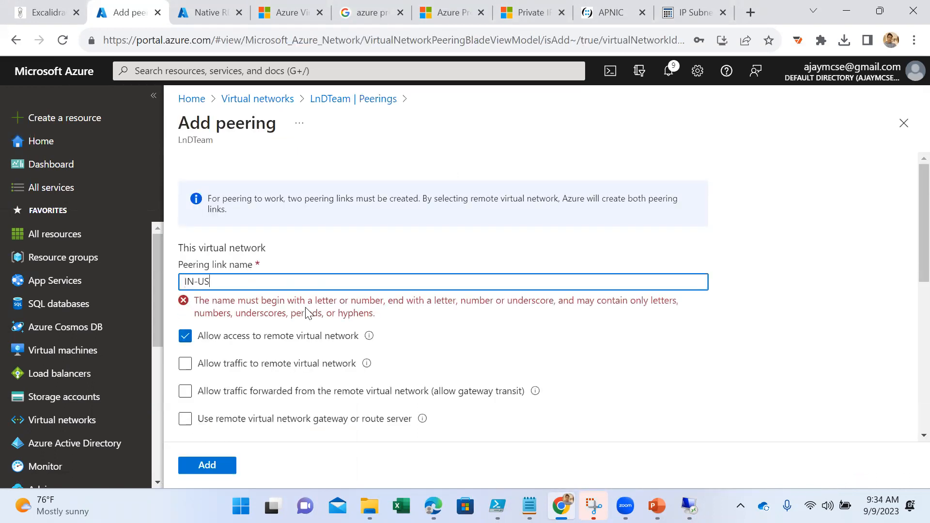
left_click(305, 335)
left_click(306, 370)
- Name the remote peering link US-IN and choose US-VM as the remote virtual network
scroll(538, 378, "down", 4)
left_click(281, 236)
type("US-IN")
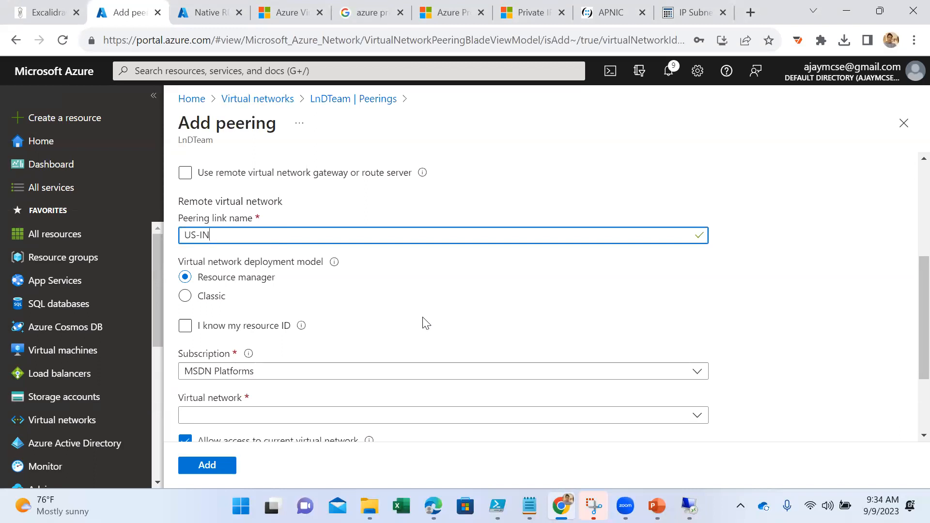
scroll(421, 321, "down", 1)
left_click(355, 296)
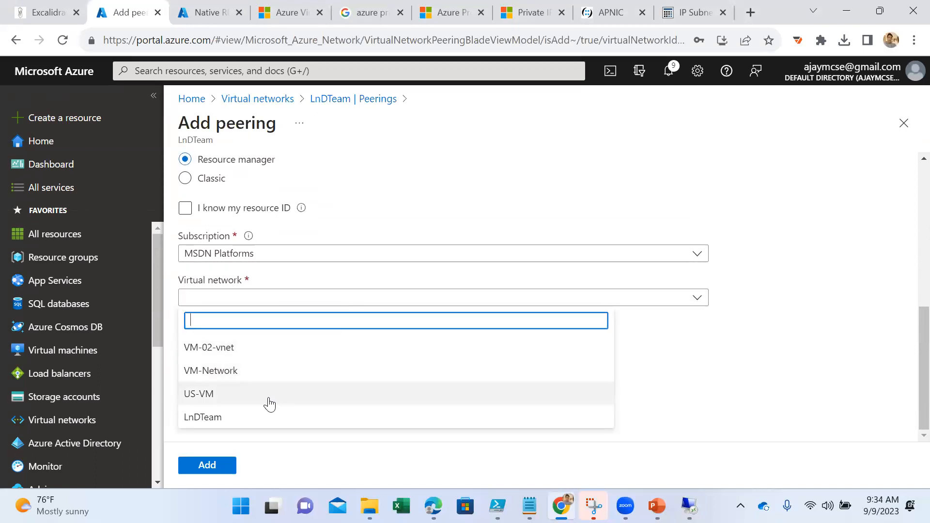
left_click(269, 402)
scroll(533, 339, "up", 6)
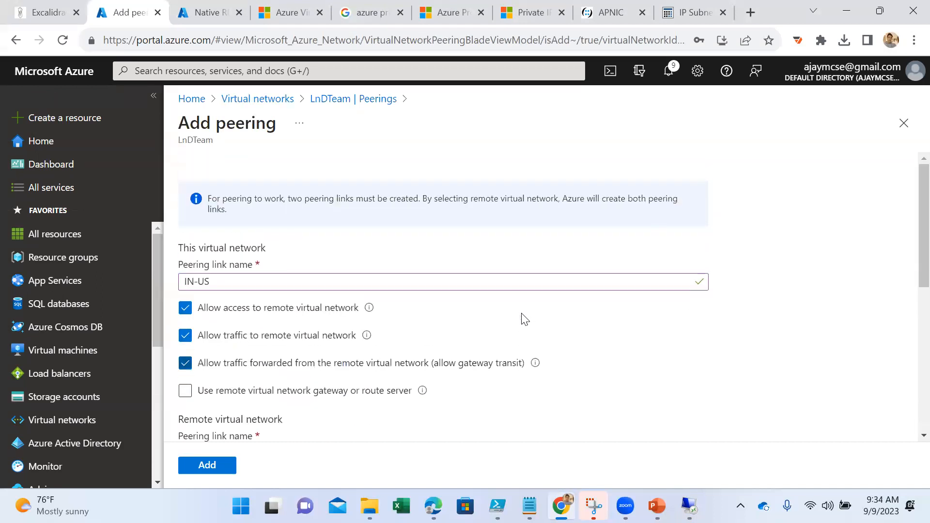
- In the other Azure portal tab, open the Peerings page of the US-VM virtual network
left_click(209, 10)
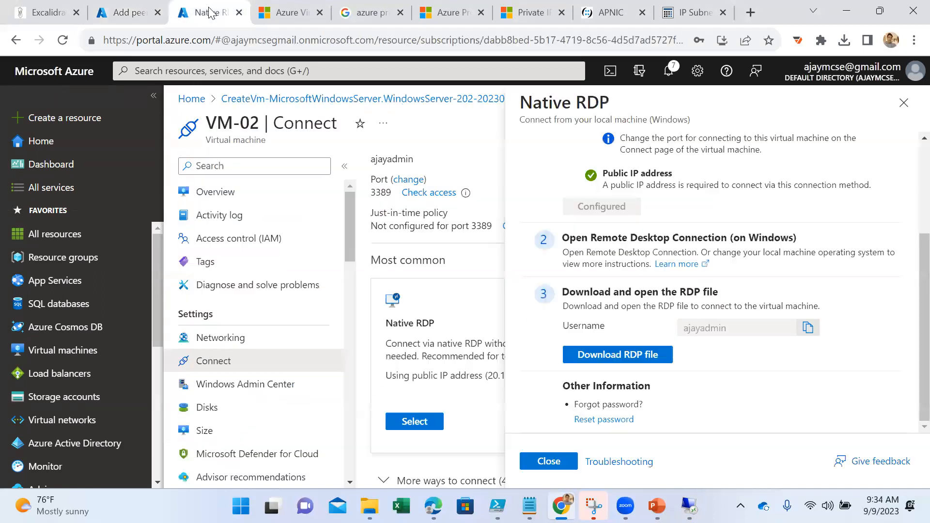
left_click(60, 420)
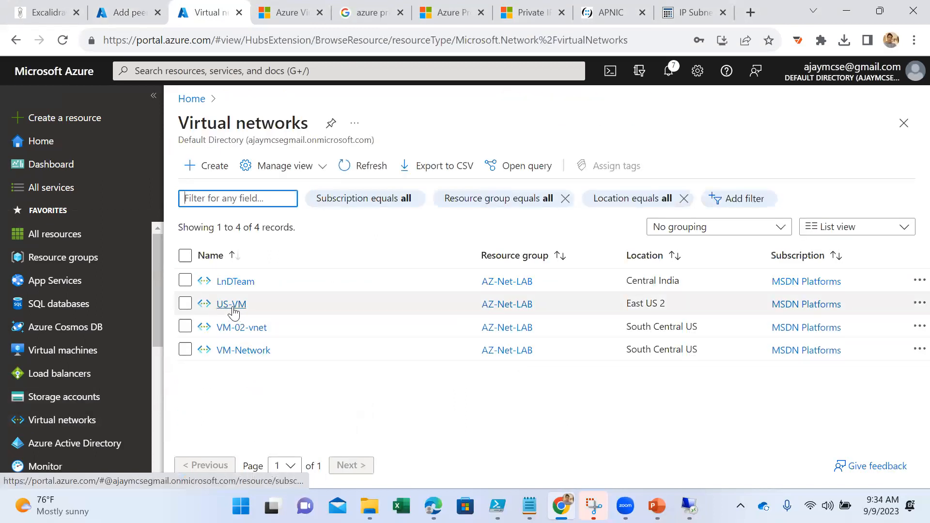
left_click(231, 304)
scroll(265, 404, "down", 3)
left_click(243, 405)
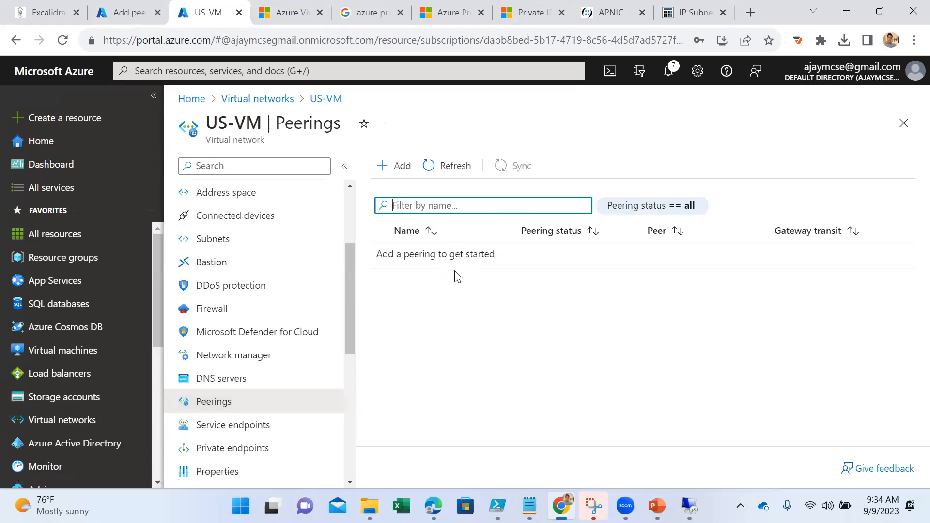
- Return to the LnDTeam peering form, allow traffic to and forwarded from the current virtual network, and add the peering
left_click(125, 15)
scroll(362, 281, "down", 2)
scroll(363, 287, "down", 5)
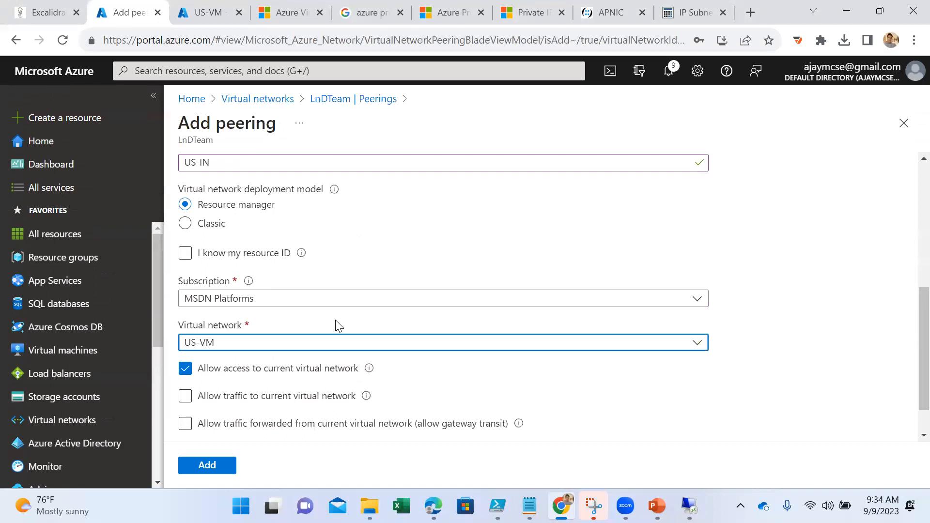
left_click(248, 355)
left_click(249, 378)
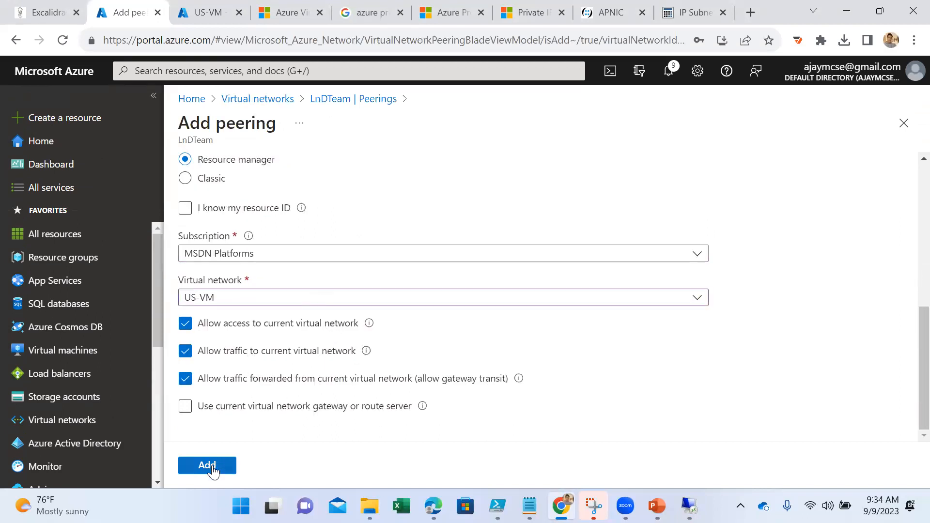
left_click(208, 464)
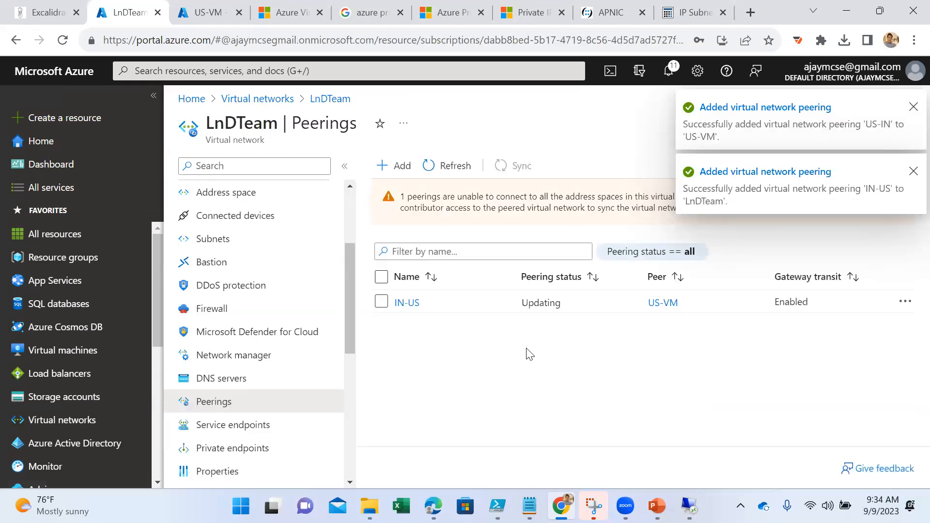
- Refresh the peering lists of the US-VM and LnDTeam virtual networks to check the peering status
left_click(204, 11)
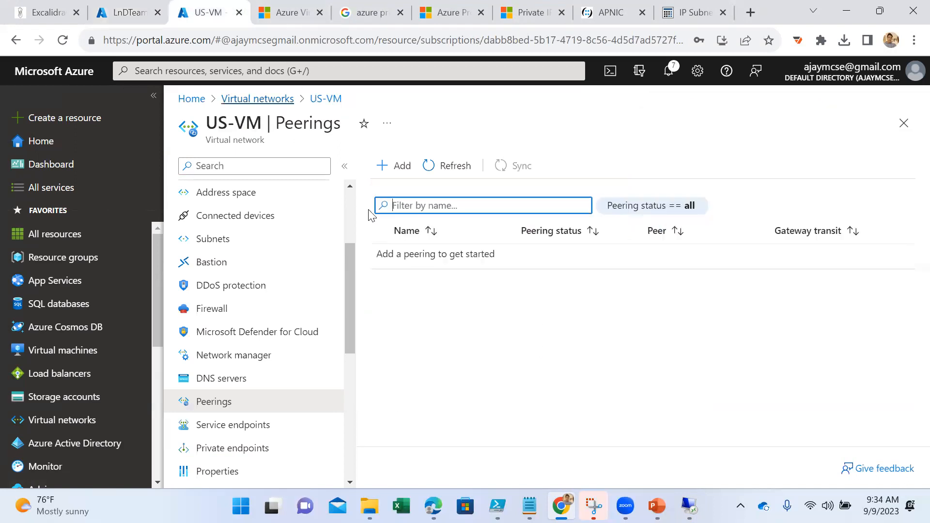
left_click(453, 166)
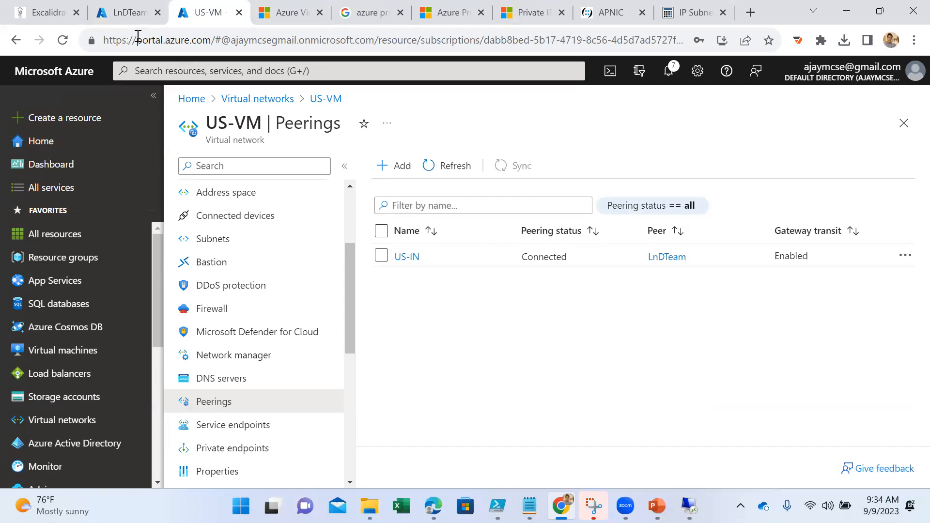
left_click(125, 11)
left_click(449, 167)
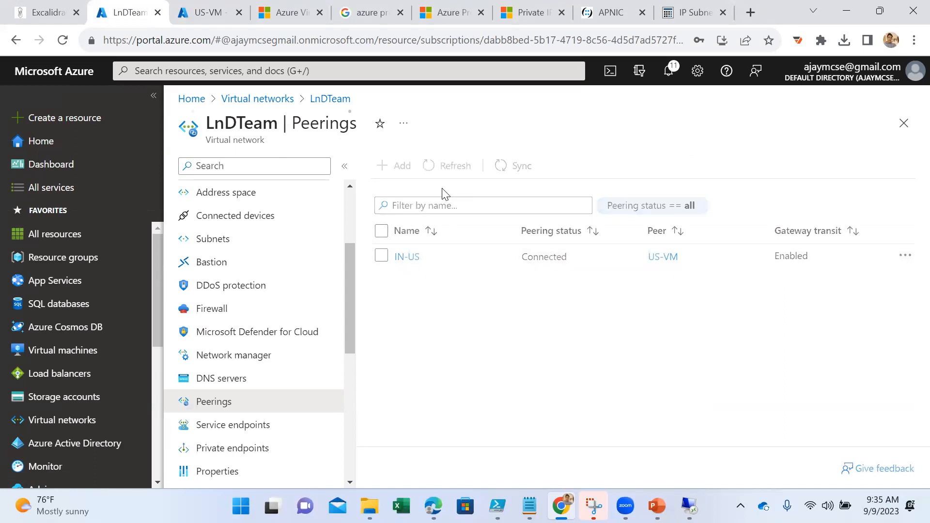
- Bring both remote sessions back over the portal, shorten the VM-01 window, and ping 192.168.0.4 from VM-01 again
mouse_move(703, 500)
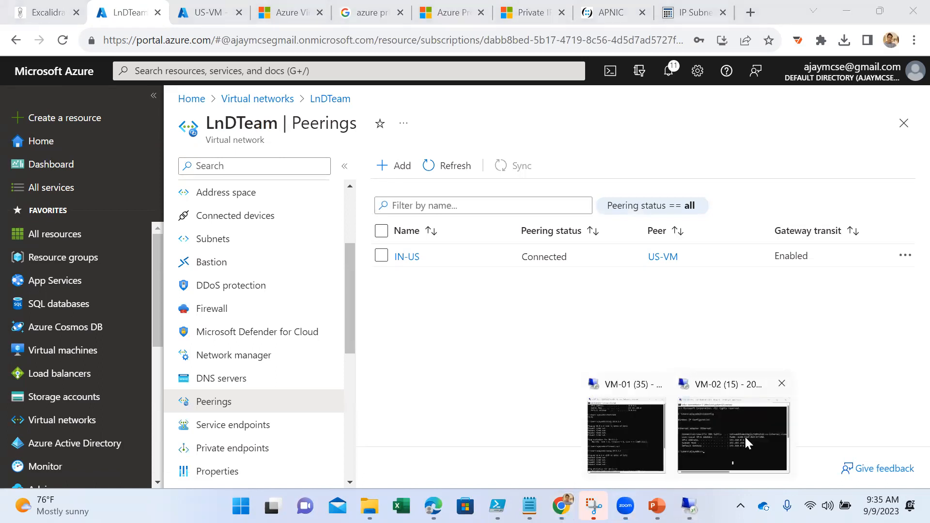
left_click(746, 438)
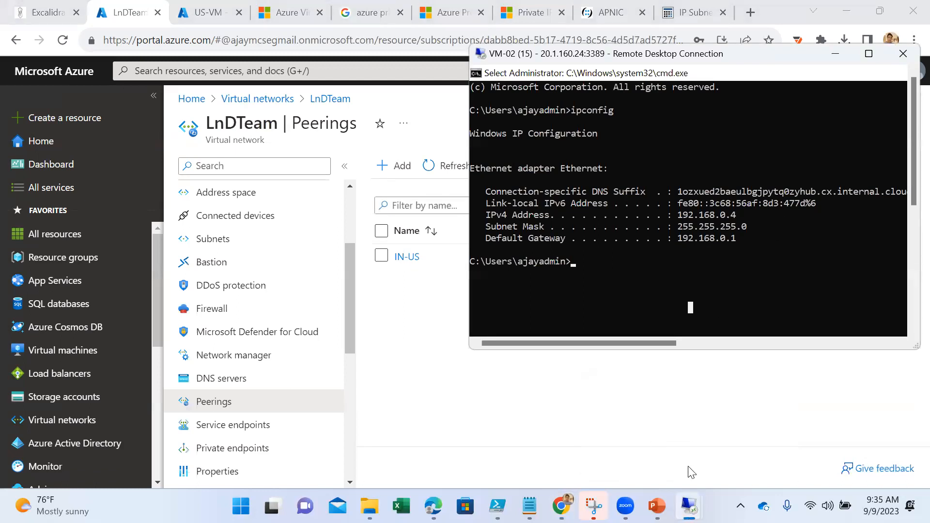
left_click(616, 432)
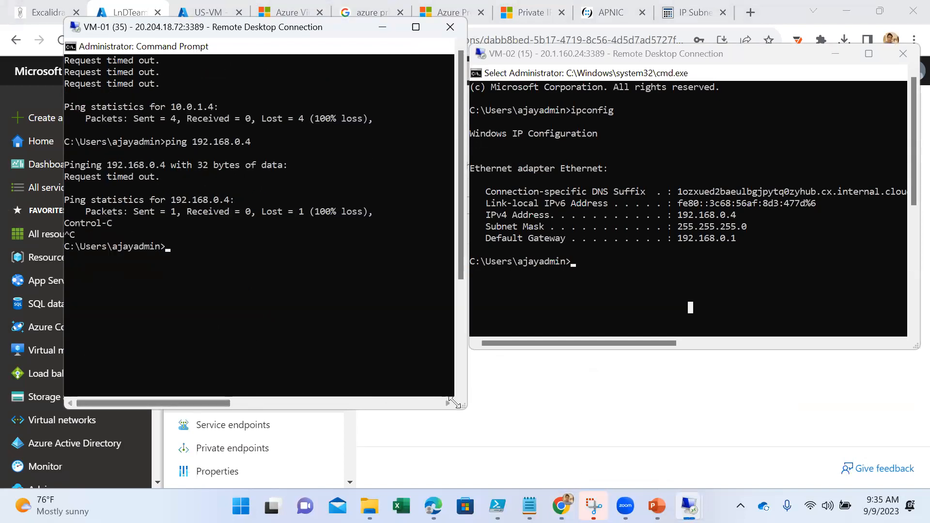
left_click_drag(460, 405, 463, 362)
left_click(207, 254)
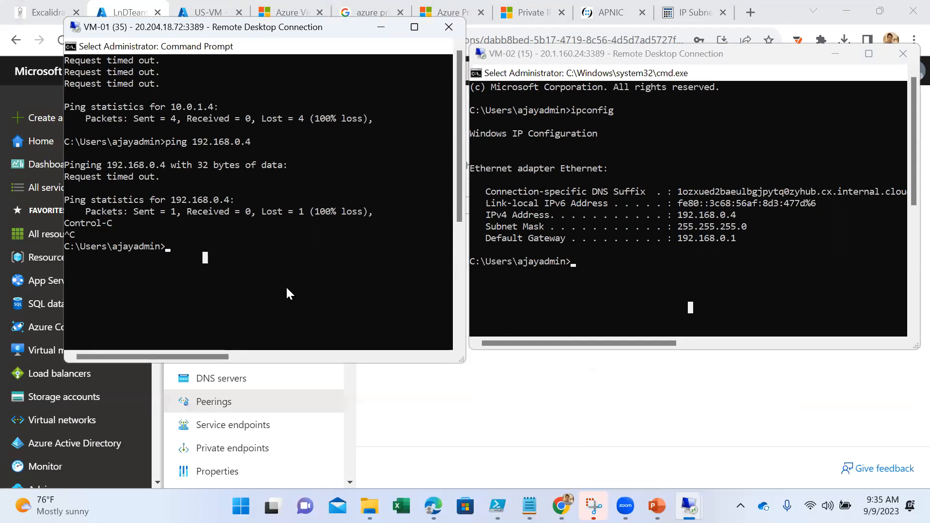
key("Up")
key("Return")
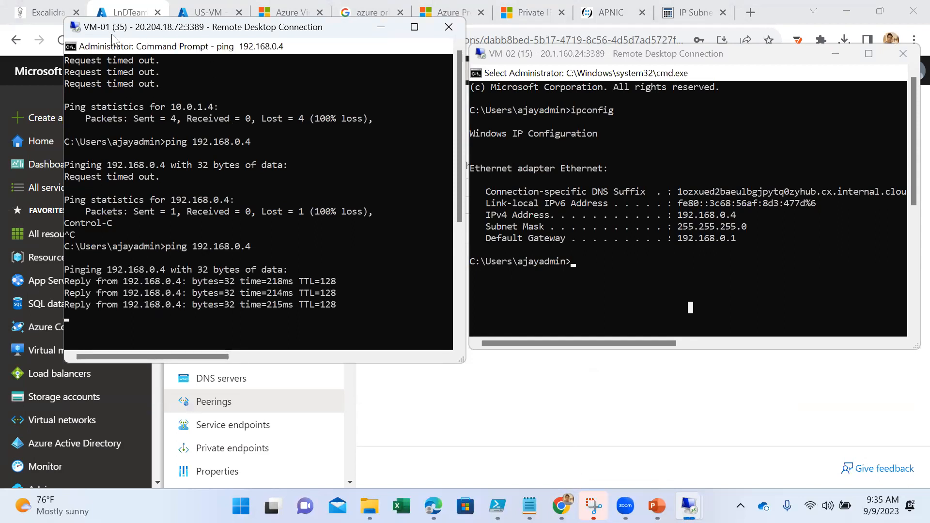
- From the VM-02 command prompt, ping VM-01 at 10.0.0.4, looking up that address in VM-01's ipconfig output
left_click(693, 301)
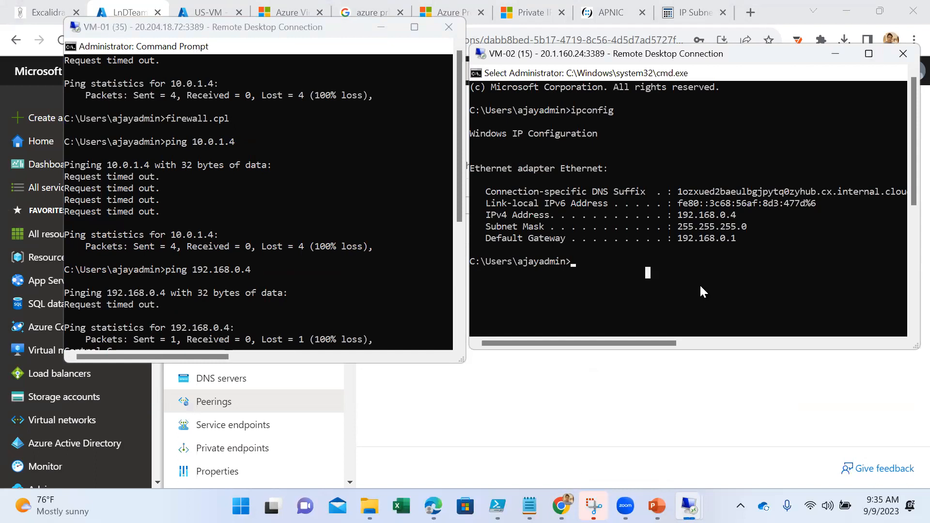
key("Up")
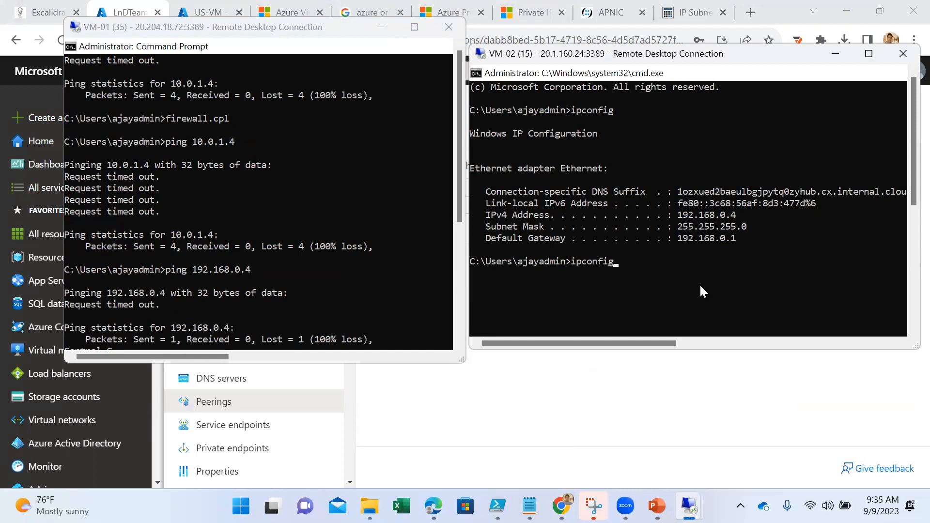
key("BackSpace")
key("BackSpace")
key("BackSpace")
key("BackSpace")
key("BackSpace")
key("BackSpace")
key("BackSpace")
key("BackSpace")
type("ping")
left_click(212, 214)
scroll(216, 213, "up", 8)
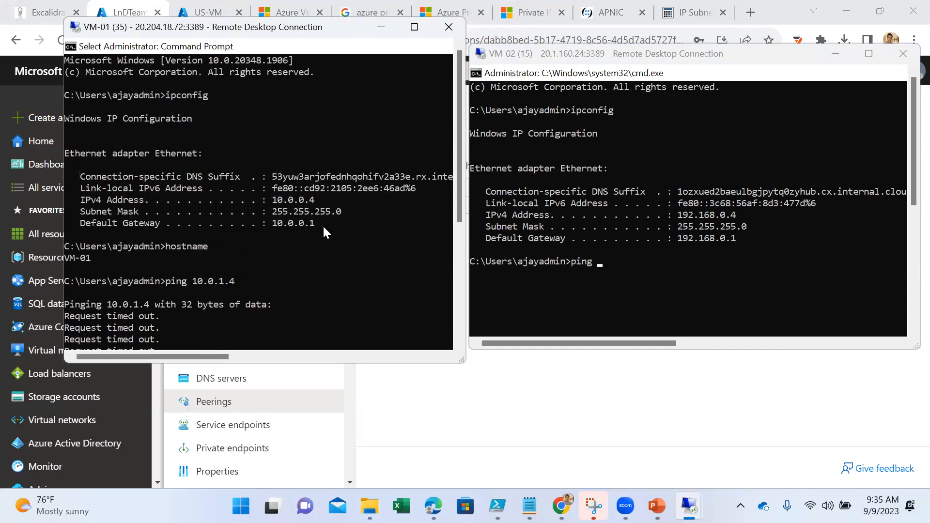
left_click(669, 271)
type("1")
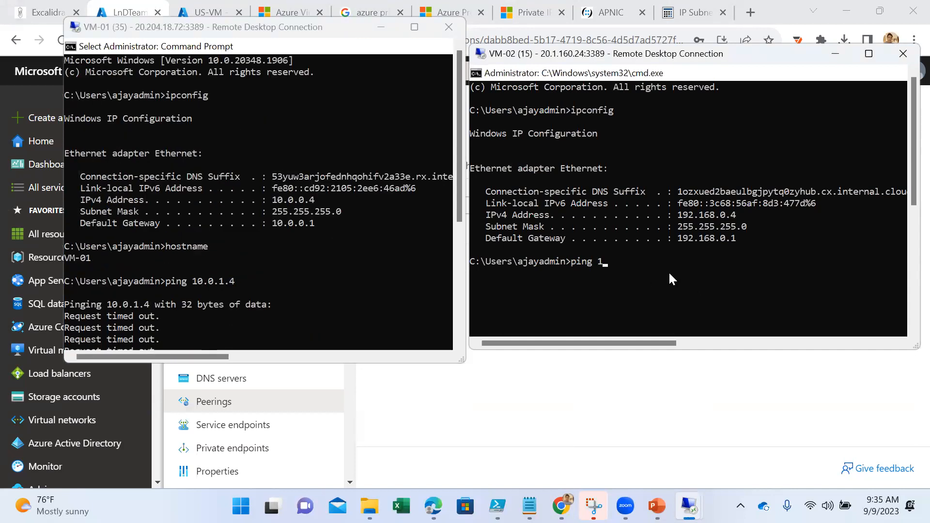
type("0.0.0.4")
key("Return")
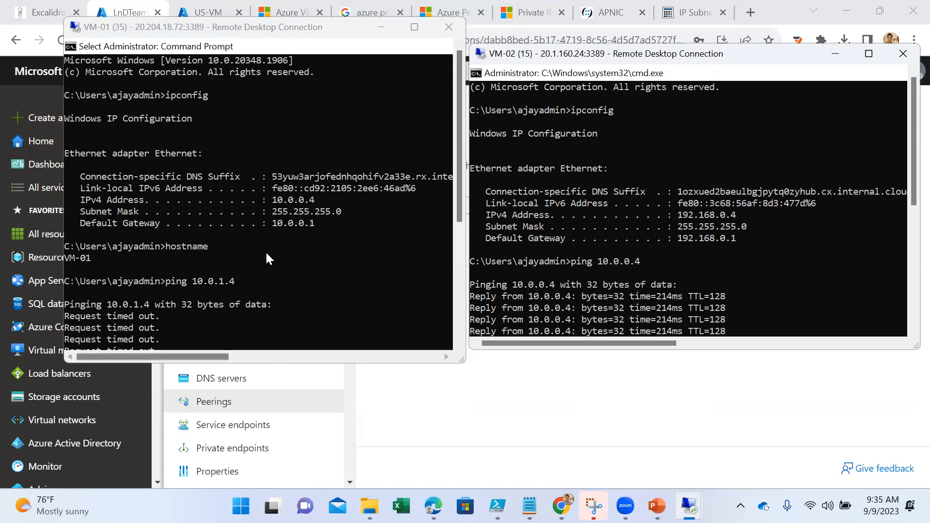
left_click(701, 286)
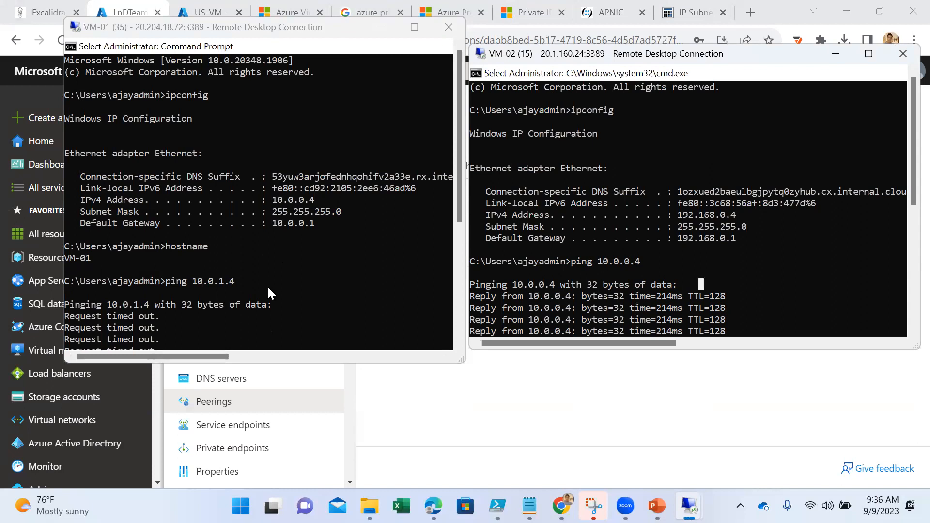
- Expand the VM-01 session to full screen and launch mstsc from its command prompt to connect to 192.168.0.4
left_click(249, 302)
scroll(368, 286, "down", 14)
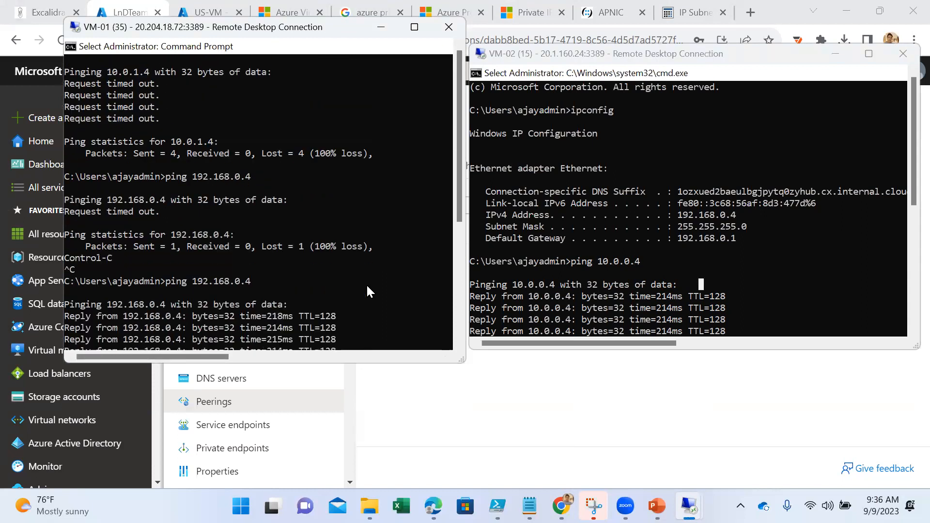
left_click(414, 26)
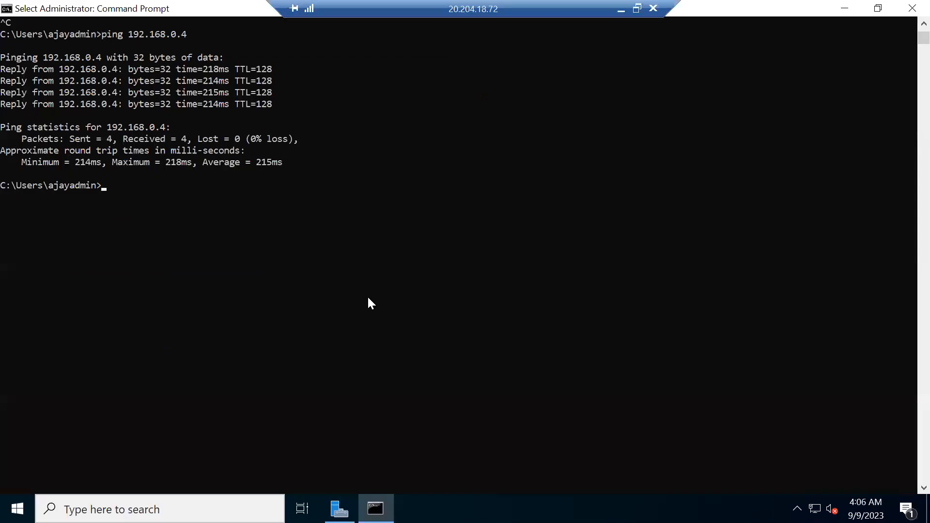
type("mstsc")
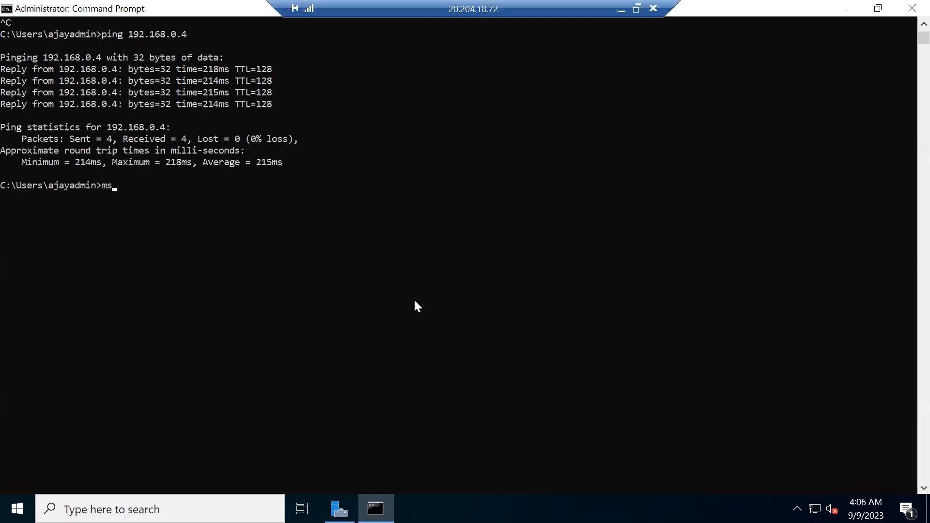
key("Return")
type("192.1")
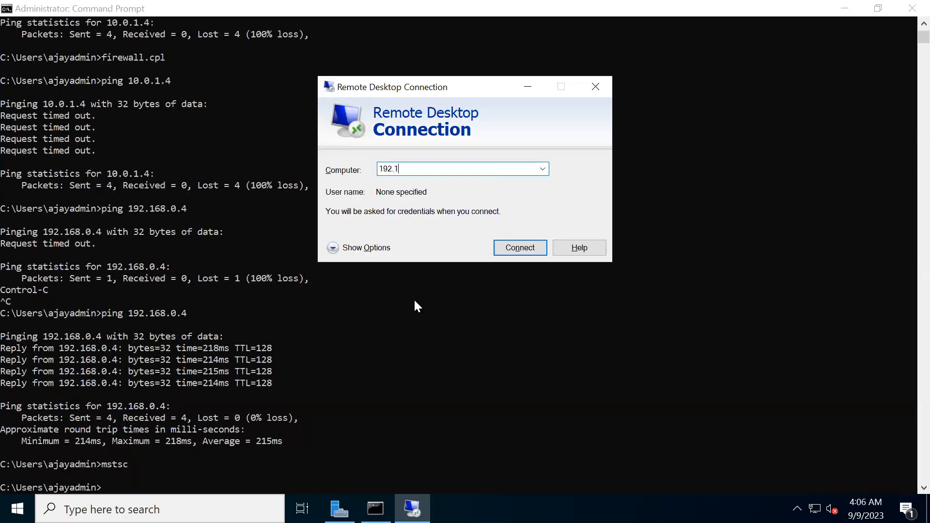
type("68.0.4")
key("Return")
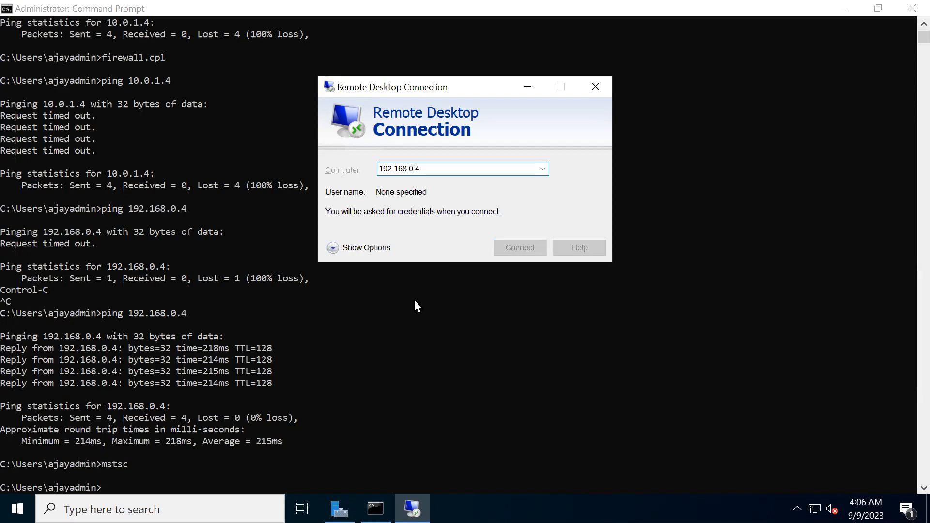
- Sign in to the 192.168.0.4 remote desktop with the administrator user name and password, and connect despite the certificate errors
type("ajayadmin")
key("Tab")
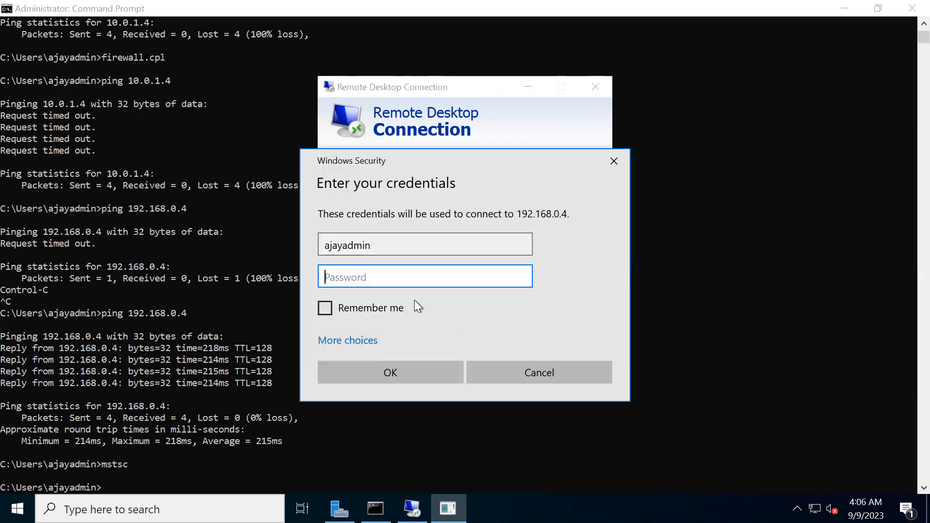
type("•••••••••••")
key("Return")
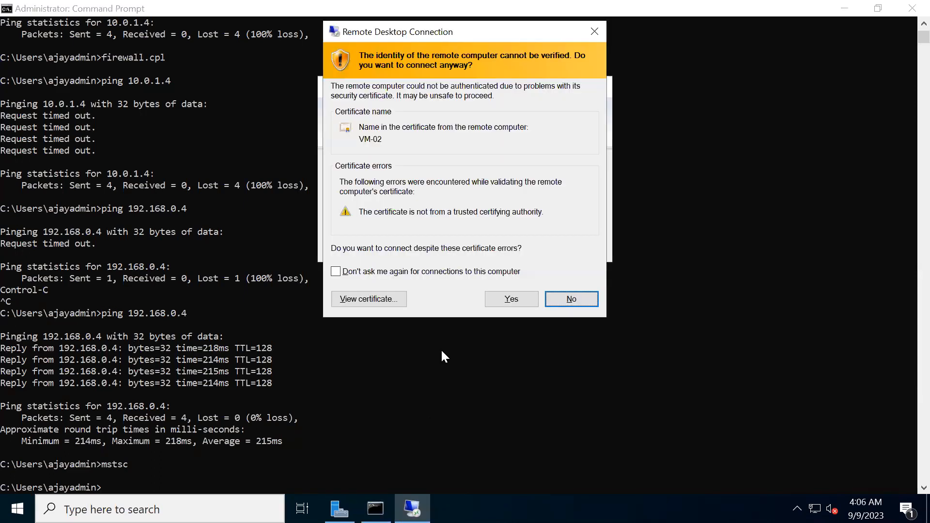
left_click(491, 304)
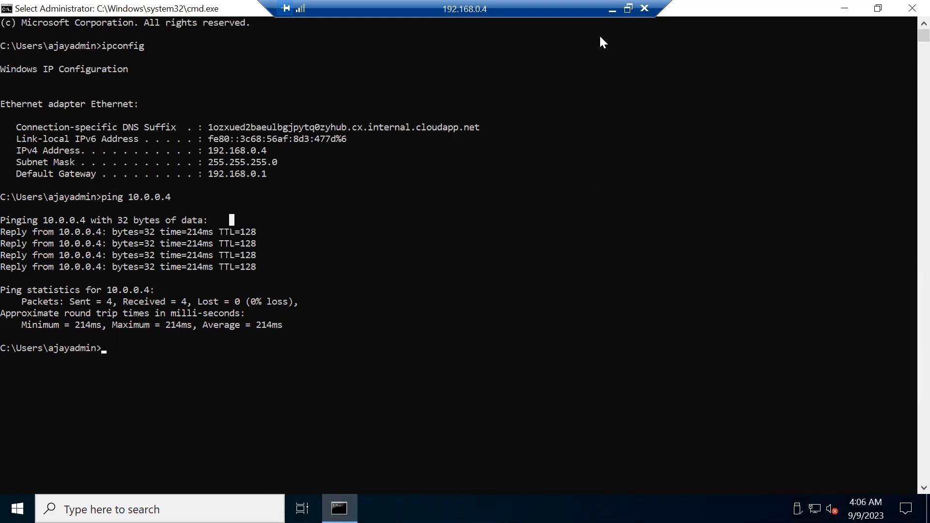
- Minimize the nested 192.168.0.4 session, VM-01's command prompt and the VM-01 session, and return to the portal's list of virtual networks
left_click(611, 10)
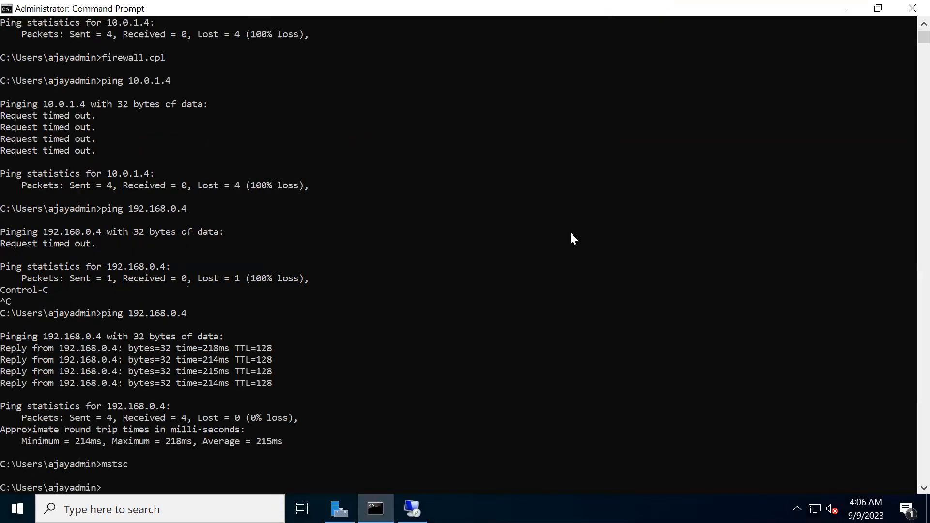
left_click(845, 10)
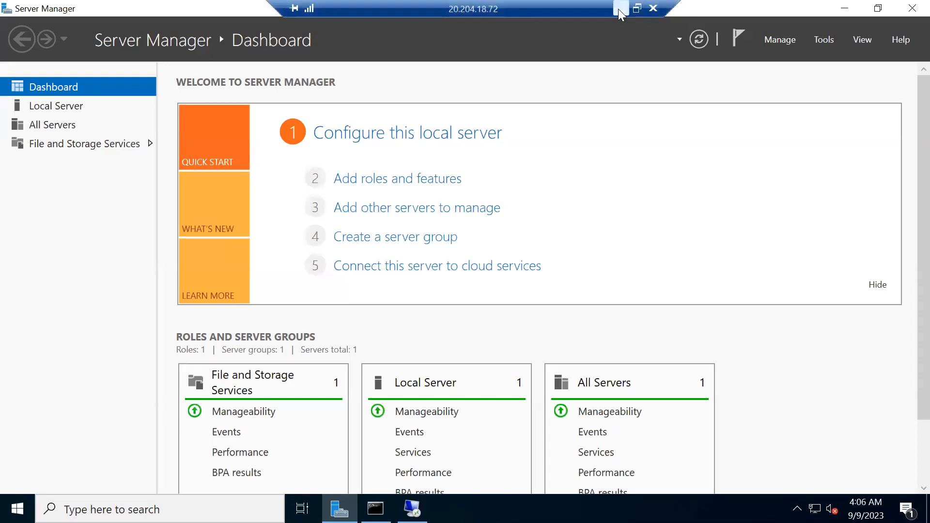
left_click(620, 9)
left_click(866, 206)
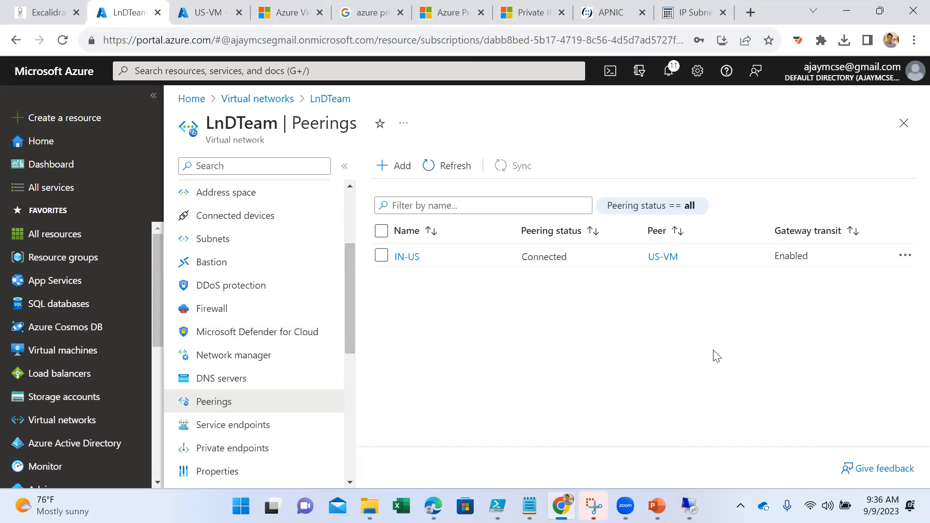
left_click(257, 100)
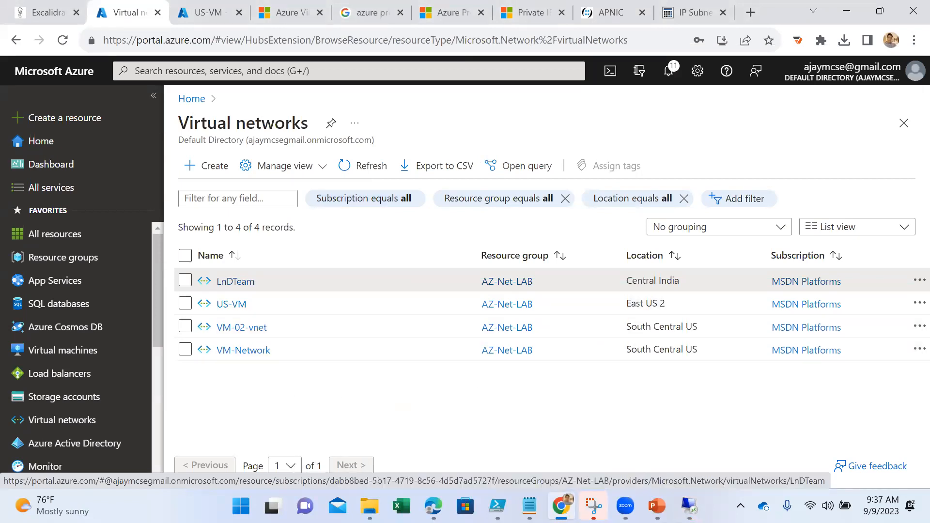
- Switch to the PowerPoint deck and look through the slides of the Azure Firewall and Azure DNS lessons
left_click(657, 505)
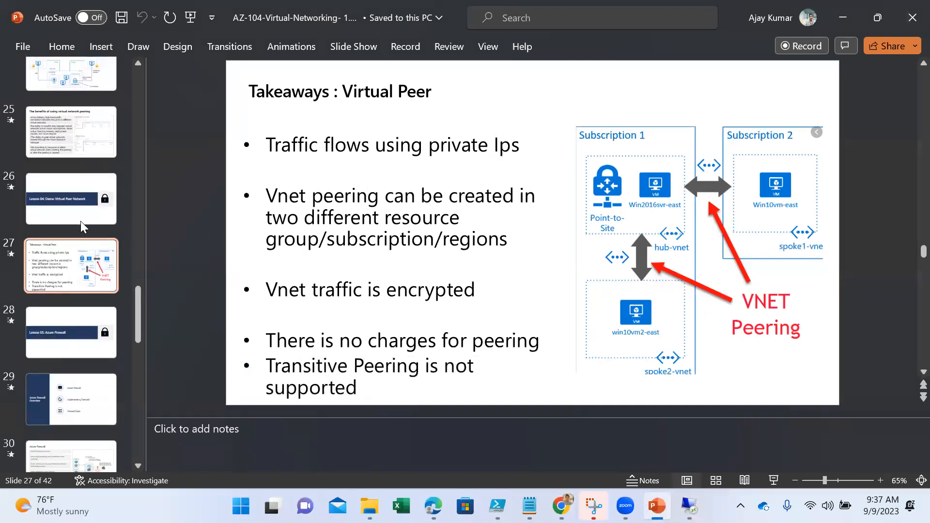
left_click(77, 320)
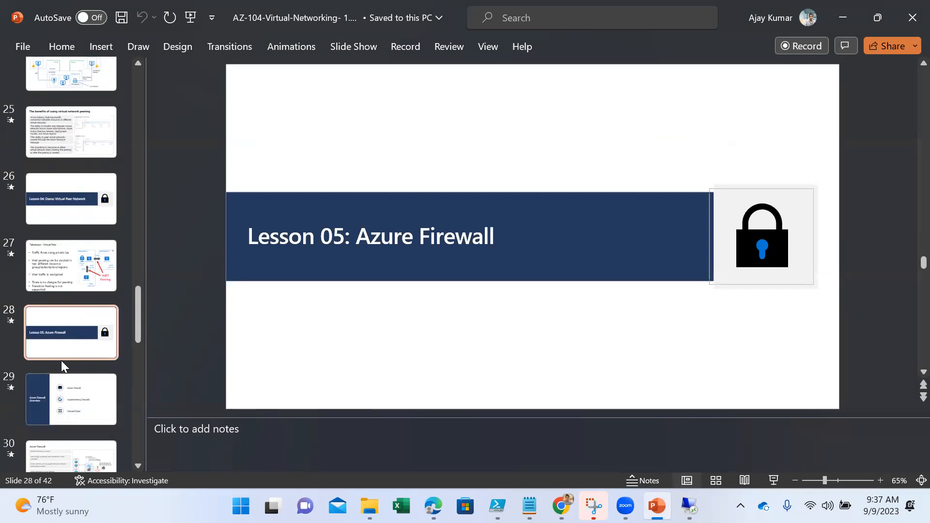
scroll(61, 360, "down", 3)
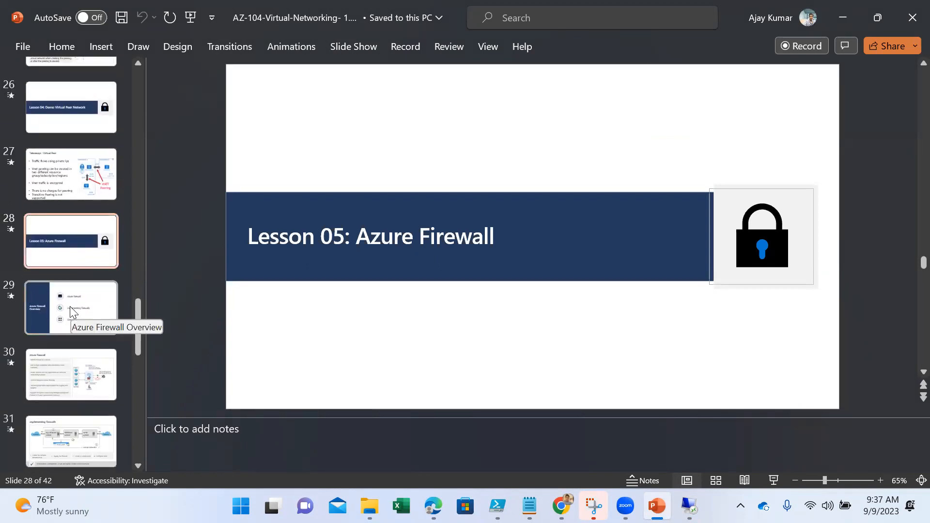
scroll(70, 310, "down", 9)
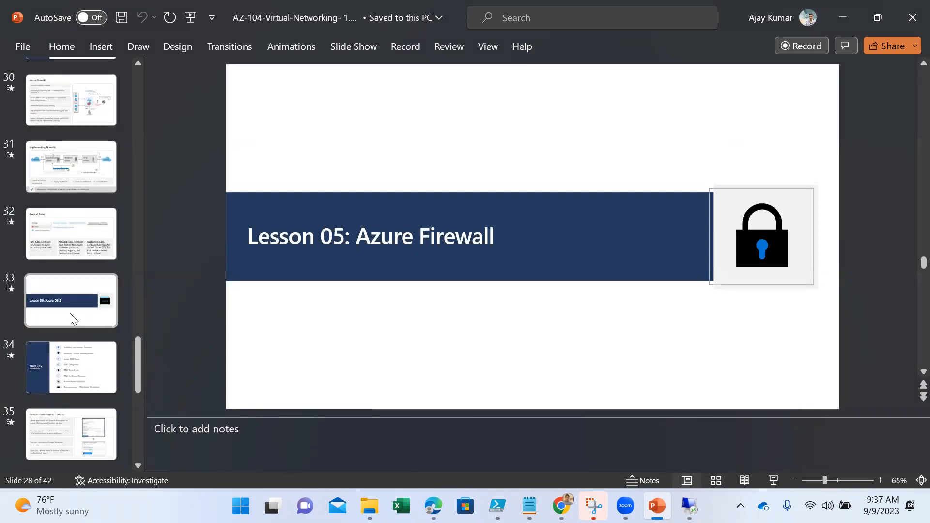
left_click(70, 314)
scroll(73, 402, "down", 12)
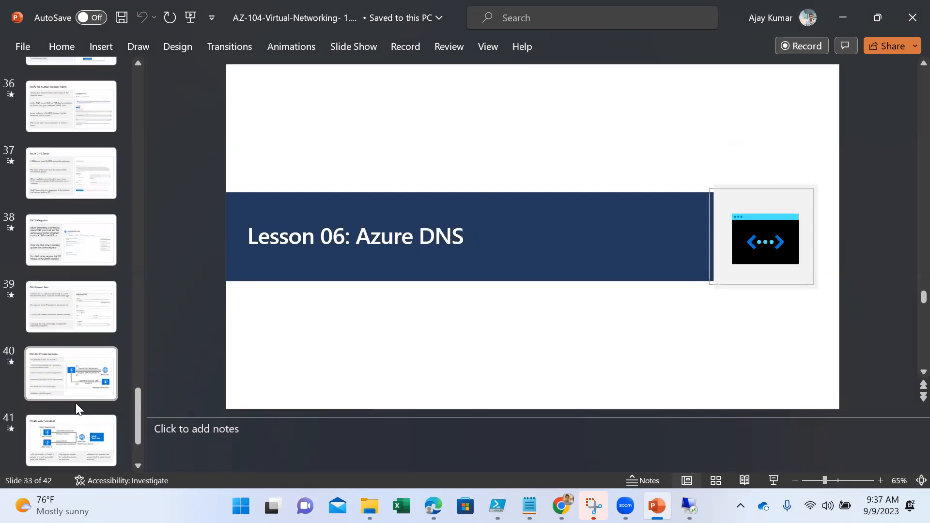
scroll(77, 405, "down", 2)
scroll(79, 340, "up", 10)
scroll(79, 339, "up", 20)
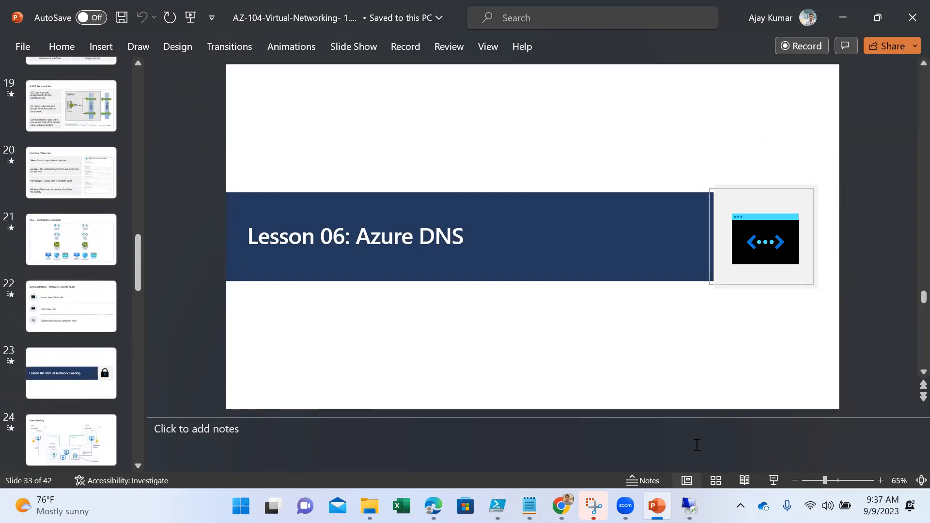